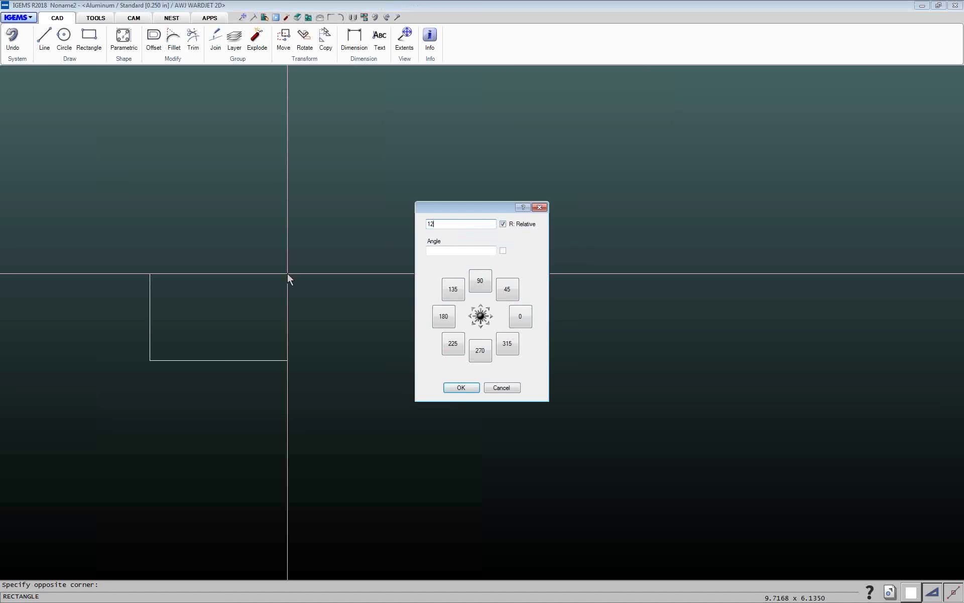
Finish the rectangle by placing its opposite corner at relative 12,6, making it 12 by 6 inches
type(".")
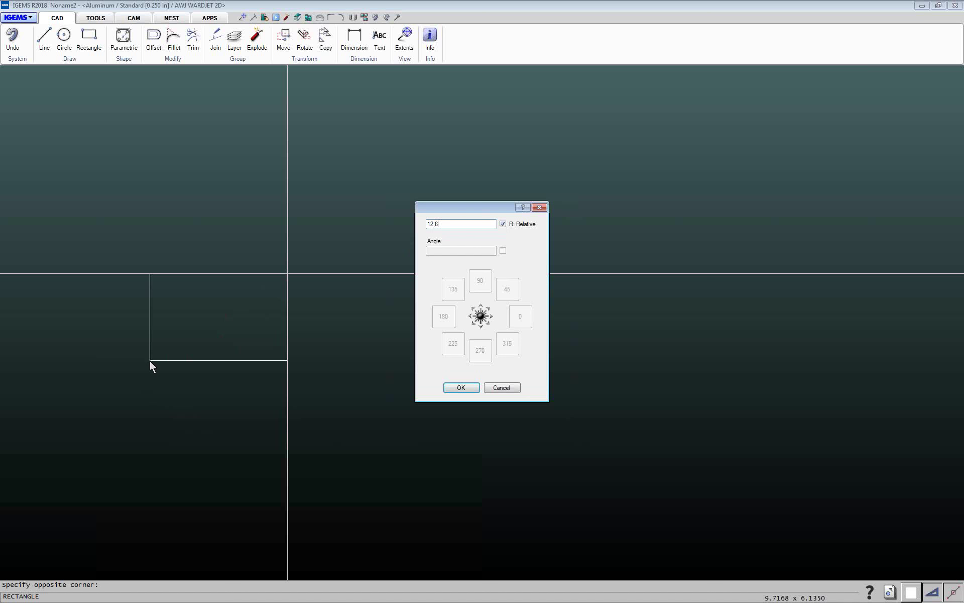
left_click(452, 387)
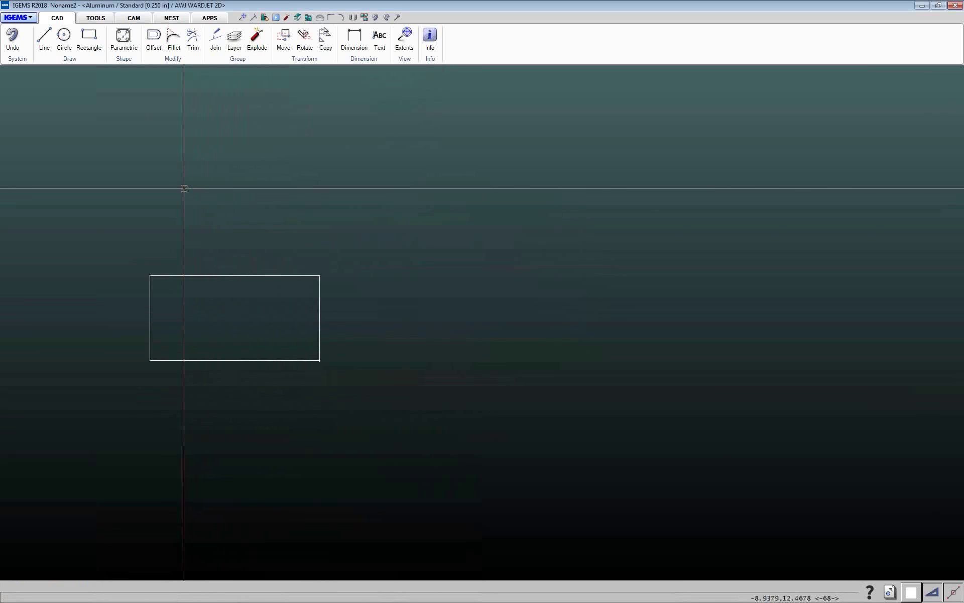
Draw a 2-inch horizontal line outward from the midpoint of the rectangle's right edge
left_click(45, 38)
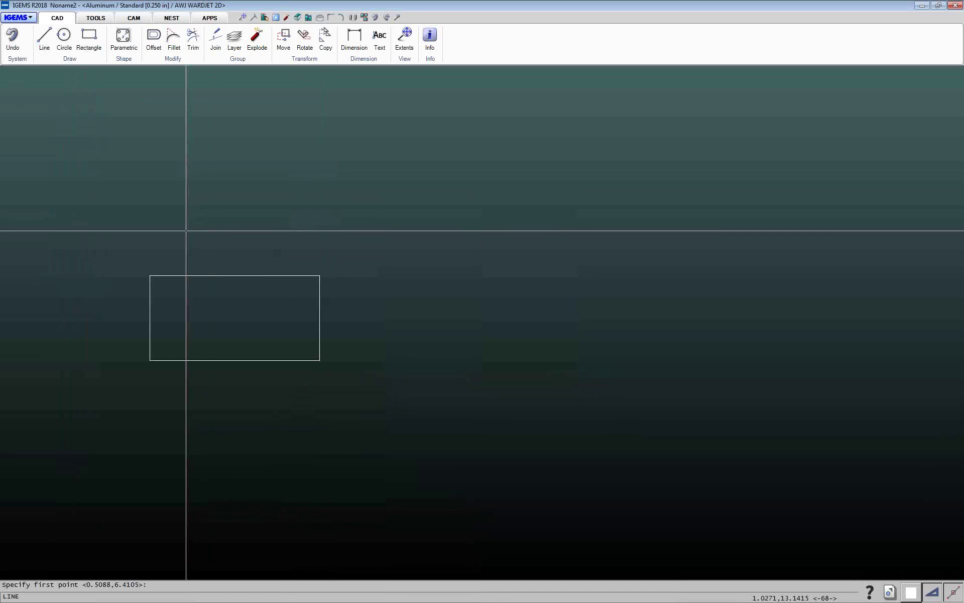
left_click(953, 595)
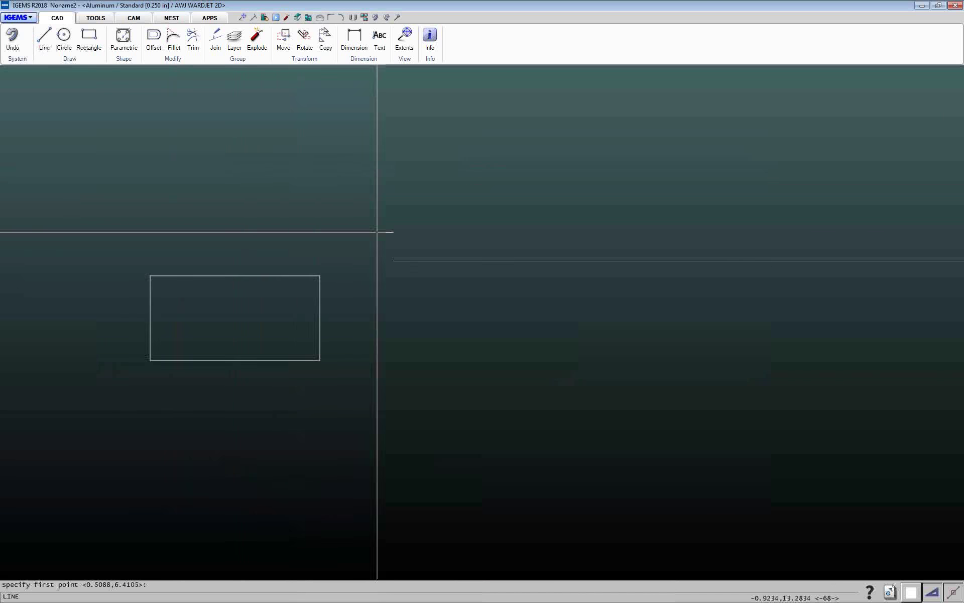
right_click(396, 195)
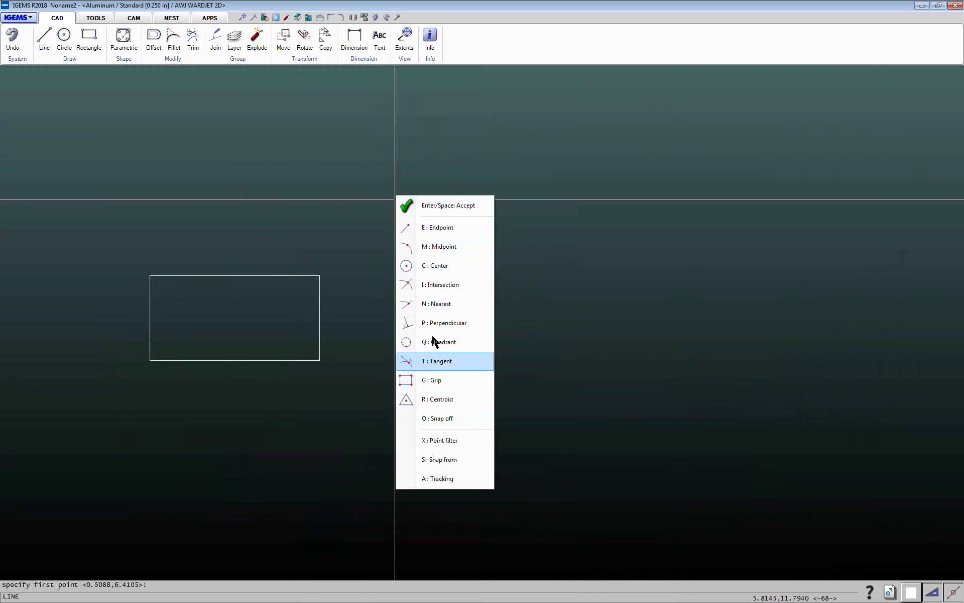
left_click(433, 247)
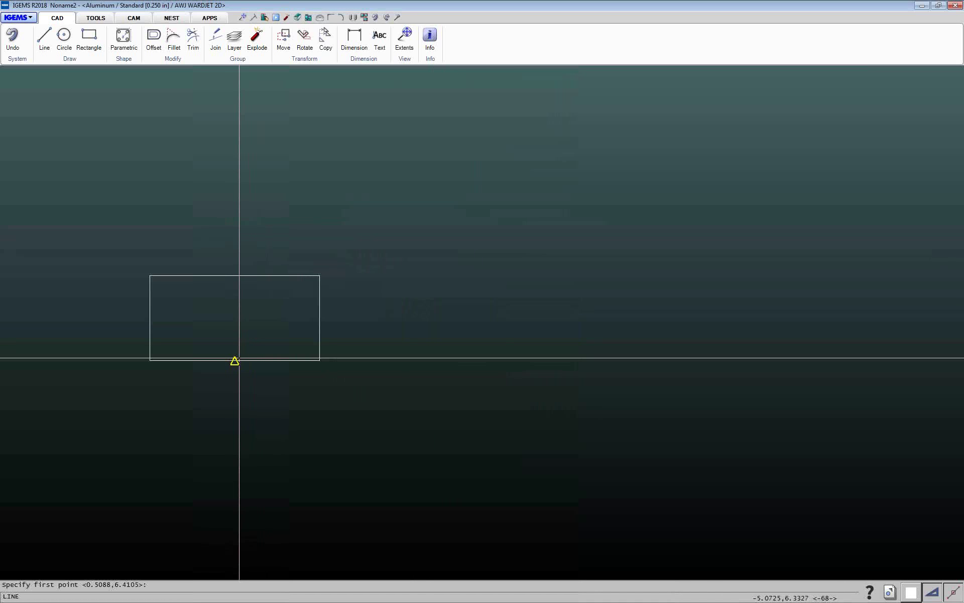
left_click(320, 318)
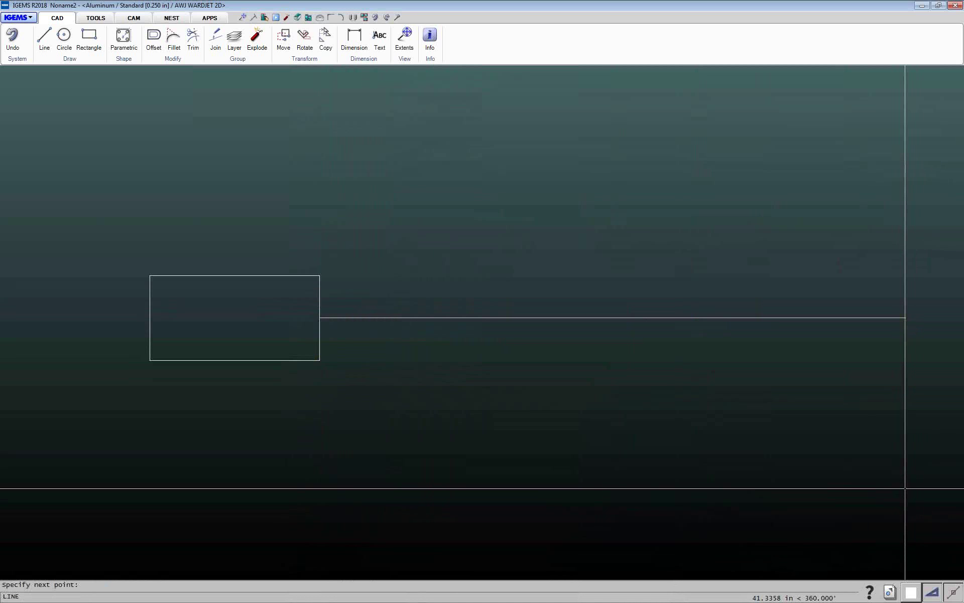
left_click(930, 593)
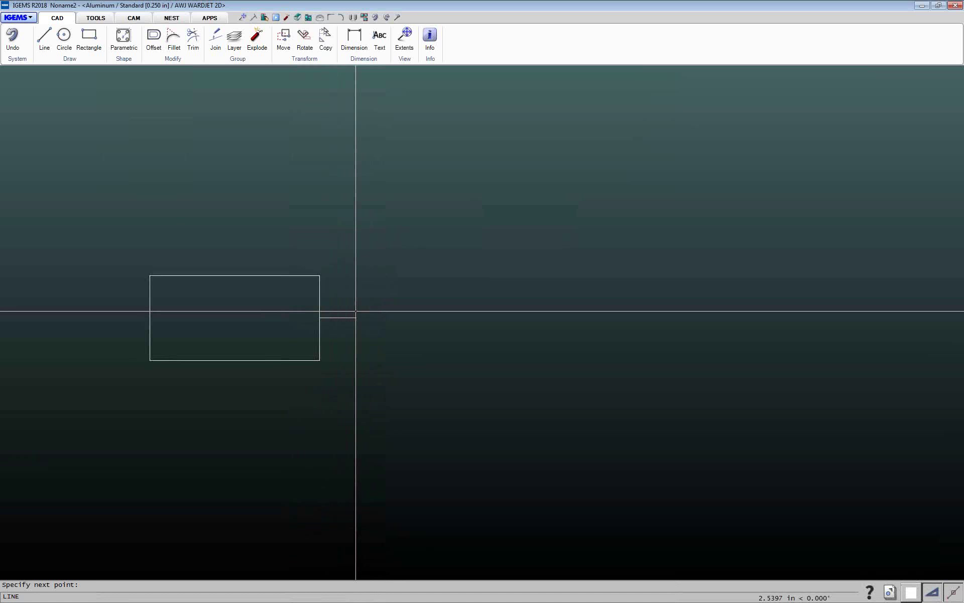
type("2")
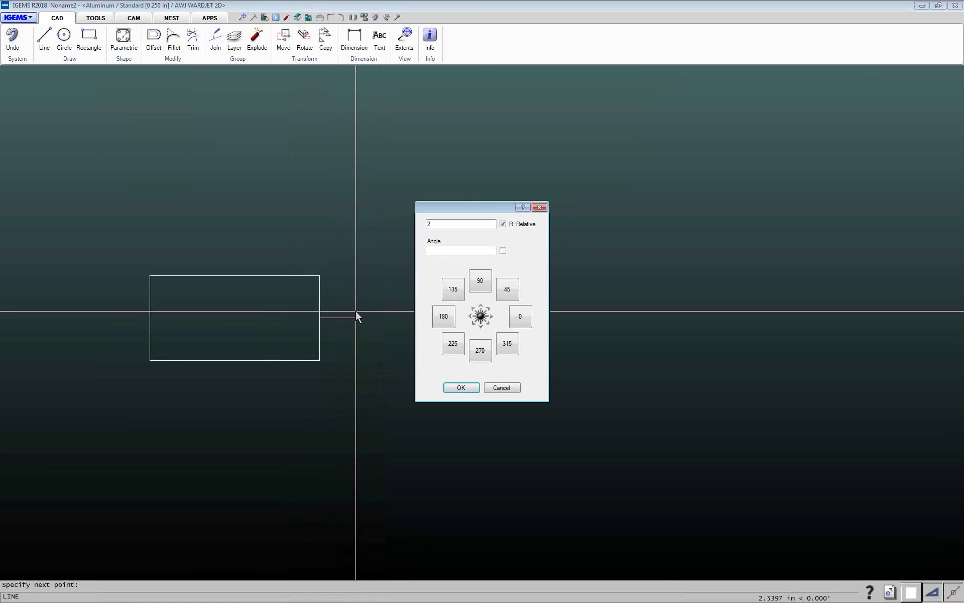
key("Return")
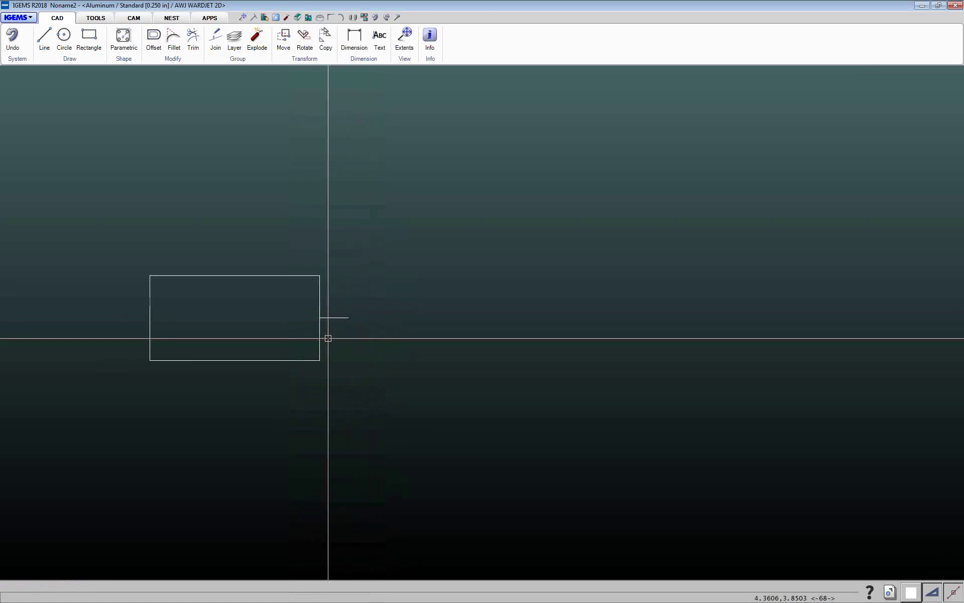
key("Escape")
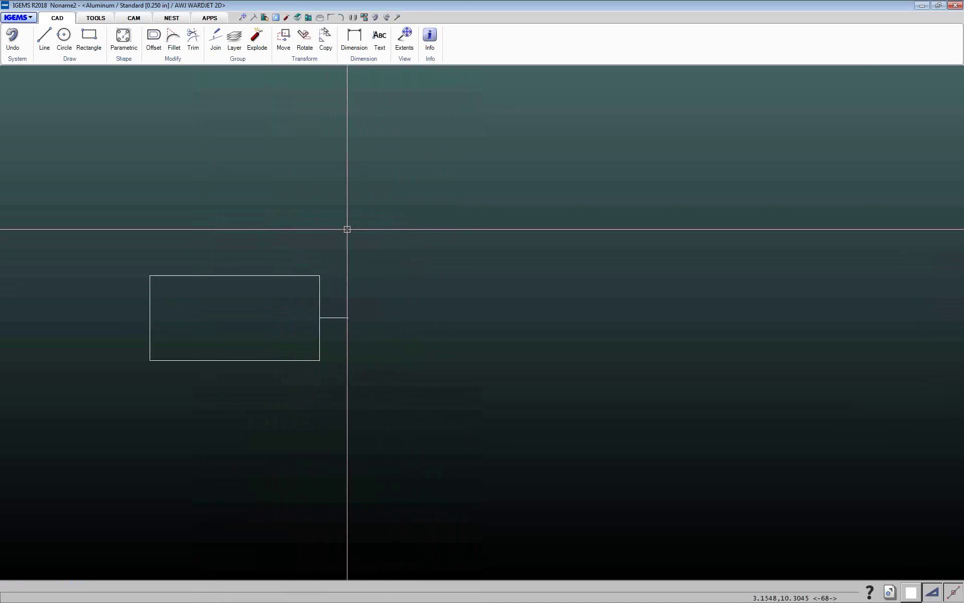
Offset the short horizontal line by 1 inch both above and below it
left_click(154, 40)
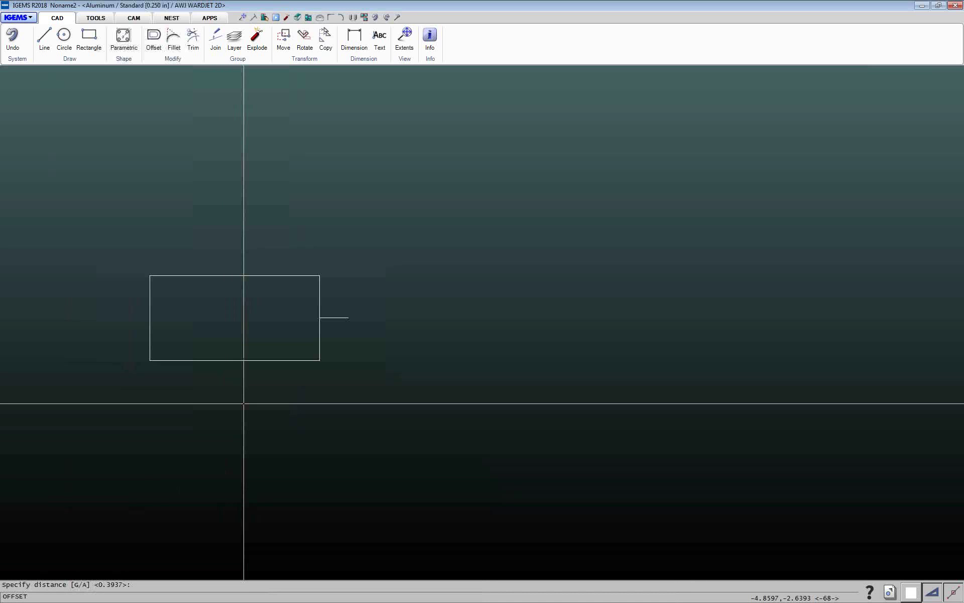
type("1")
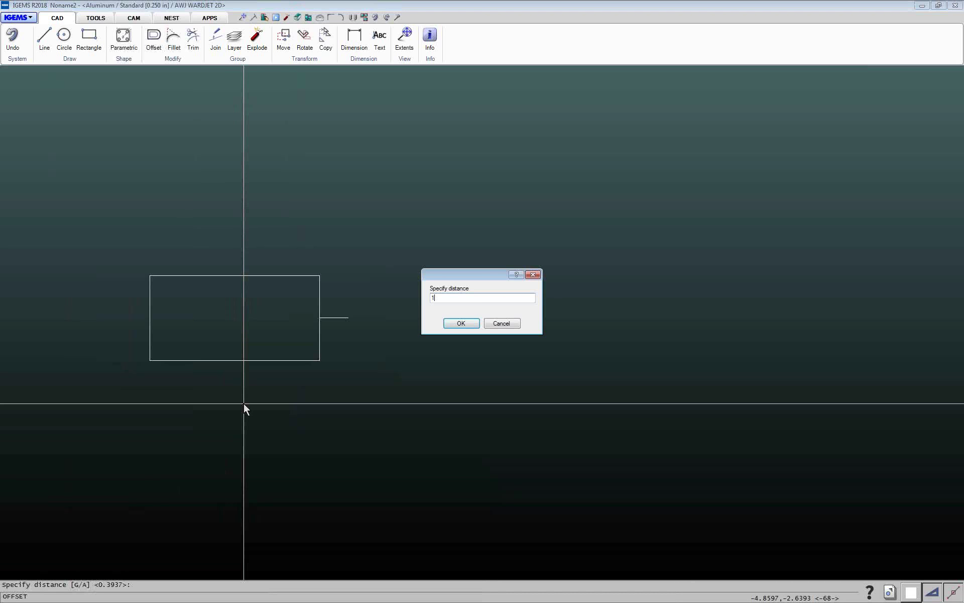
left_click(459, 322)
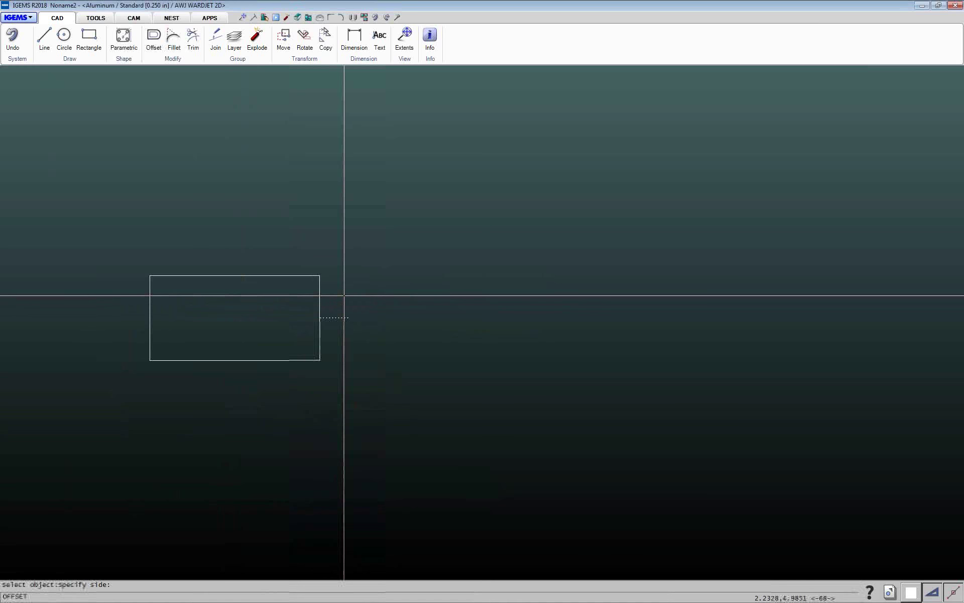
left_click(344, 296)
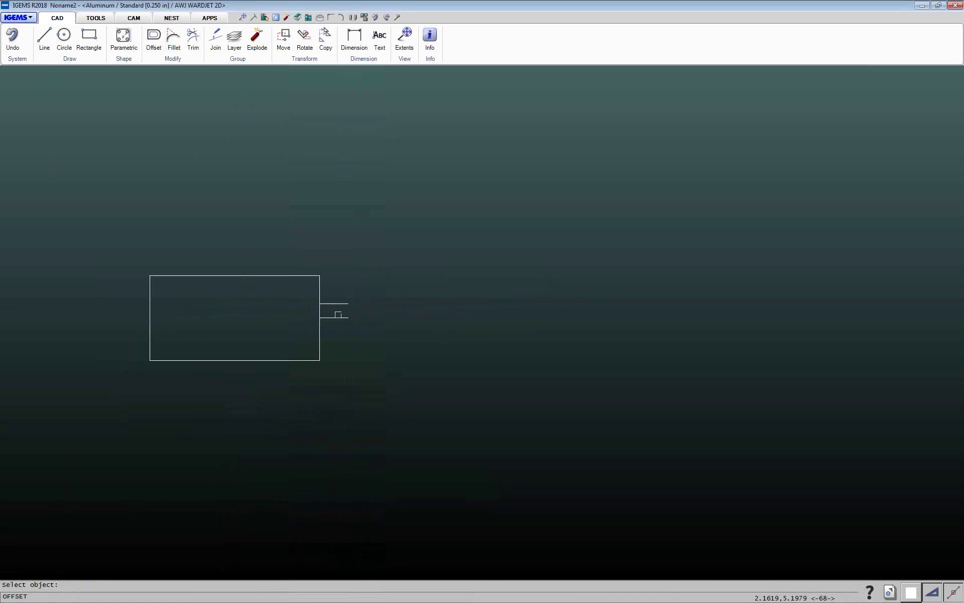
left_click(337, 318)
left_click(340, 338)
Draw a vertical line joining the outer ends of the two offset lines to close the tab
left_click(44, 36)
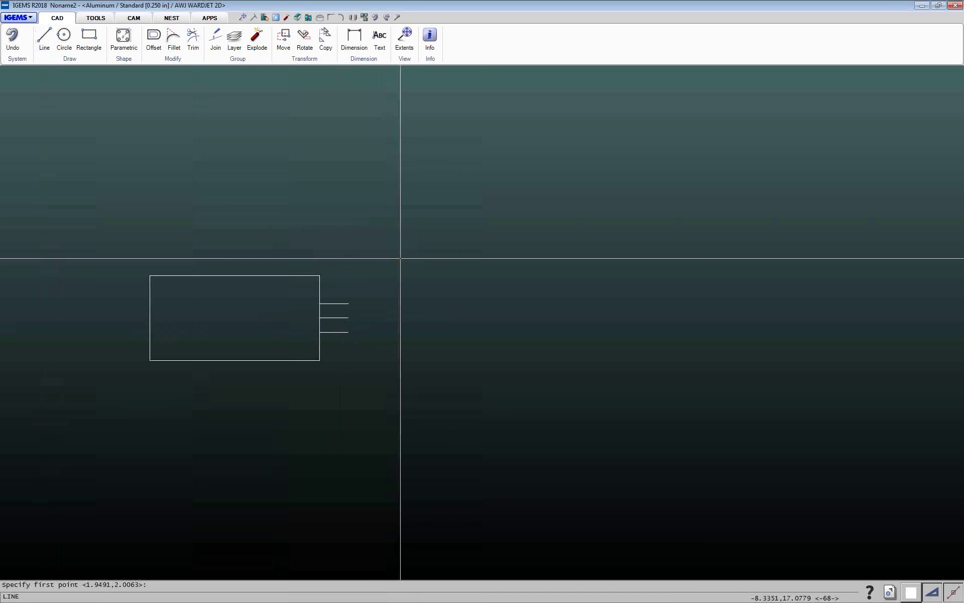
left_click(349, 304)
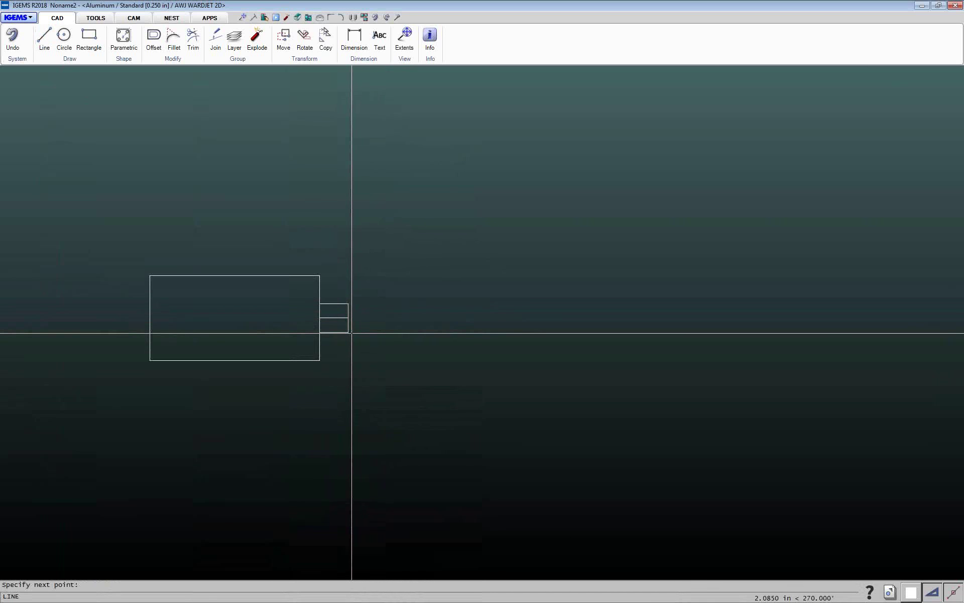
left_click(349, 332)
key("Escape")
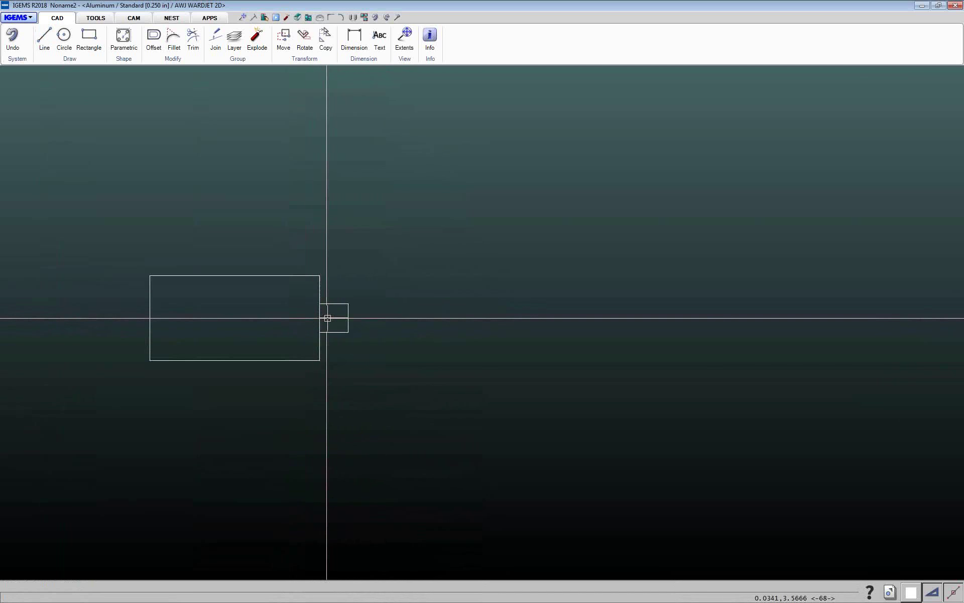
Delete the tab's centre line and trim away the rectangle's edge between the tab lines
left_click(330, 318)
key("Delete")
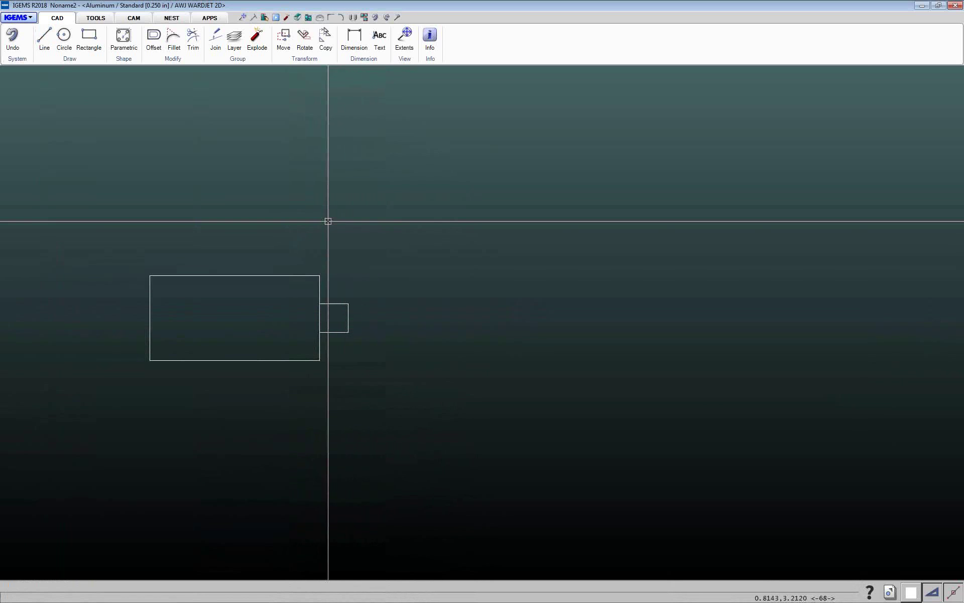
left_click(193, 45)
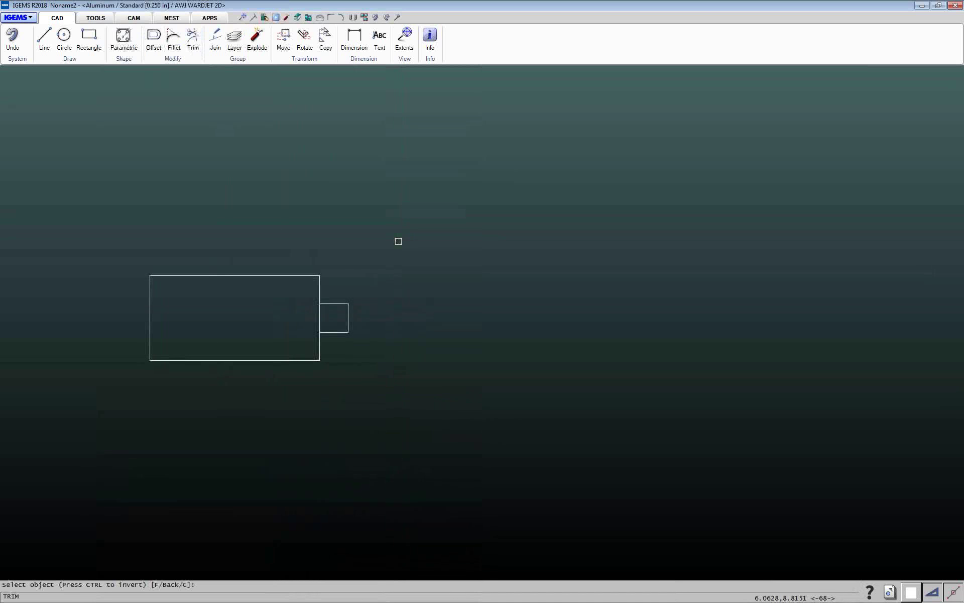
left_click(319, 318)
right_click(377, 293)
Choose shape 005, the rectangle with four corner holes, from the standard parametric shapes
scroll(374, 292, "up", 3)
scroll(373, 294, "down", 5)
middle_click_drag(373, 294, 325, 270)
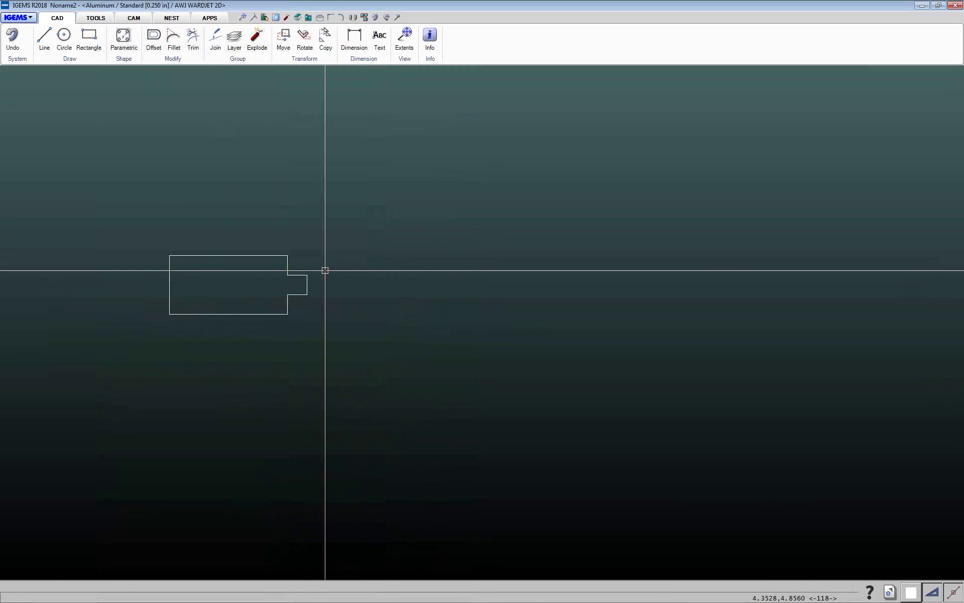
scroll(260, 303, "up", 3)
scroll(260, 303, "down", 2)
middle_click_drag(260, 303, 260, 216)
scroll(286, 274, "up", 1)
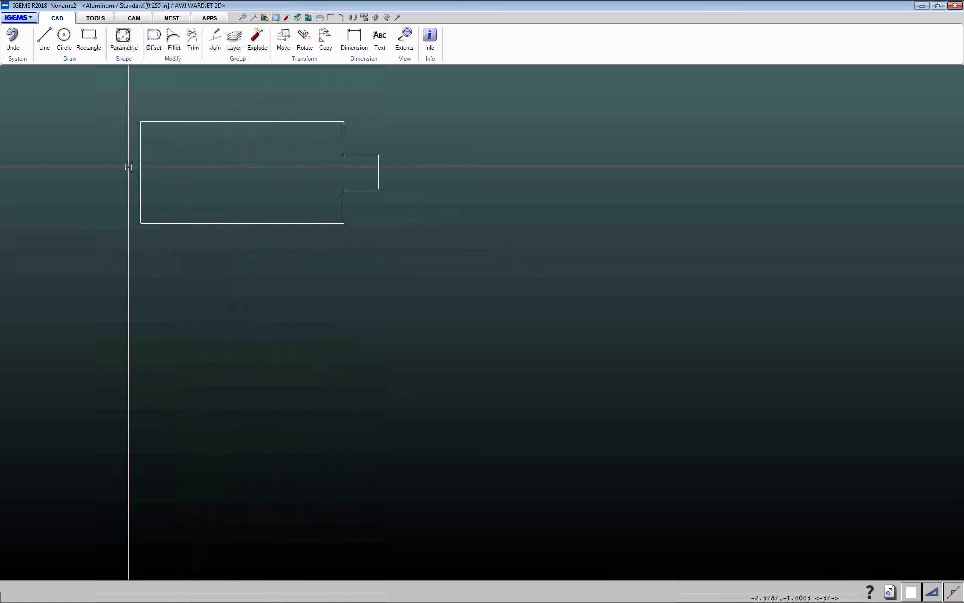
left_click(123, 41)
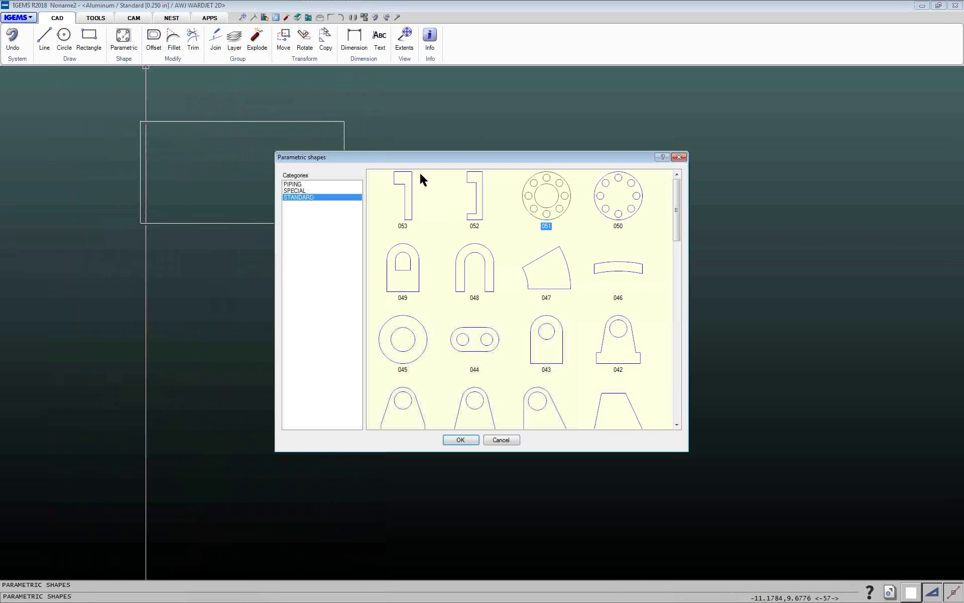
left_click_drag(426, 159, 279, 87)
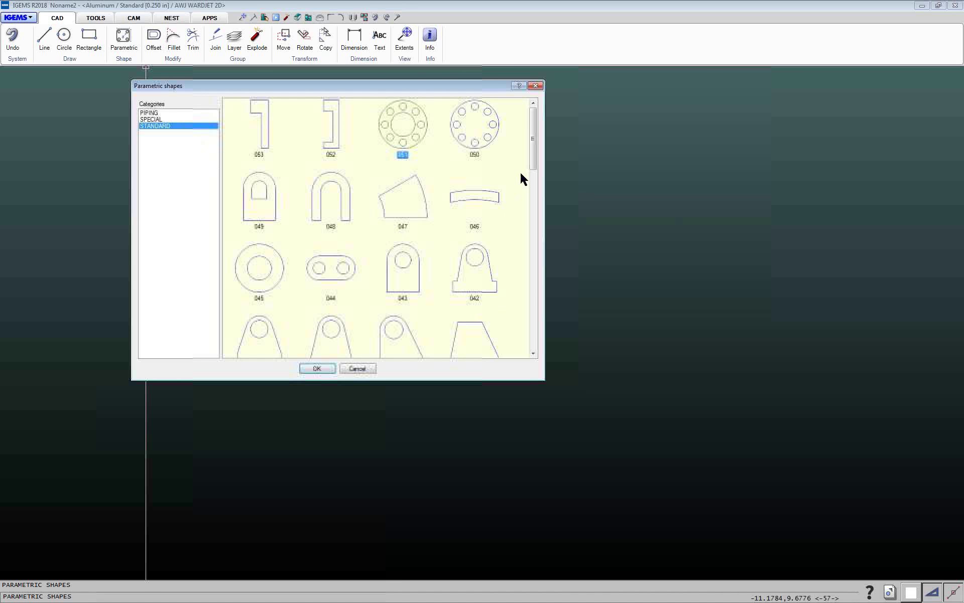
left_click_drag(533, 140, 537, 354)
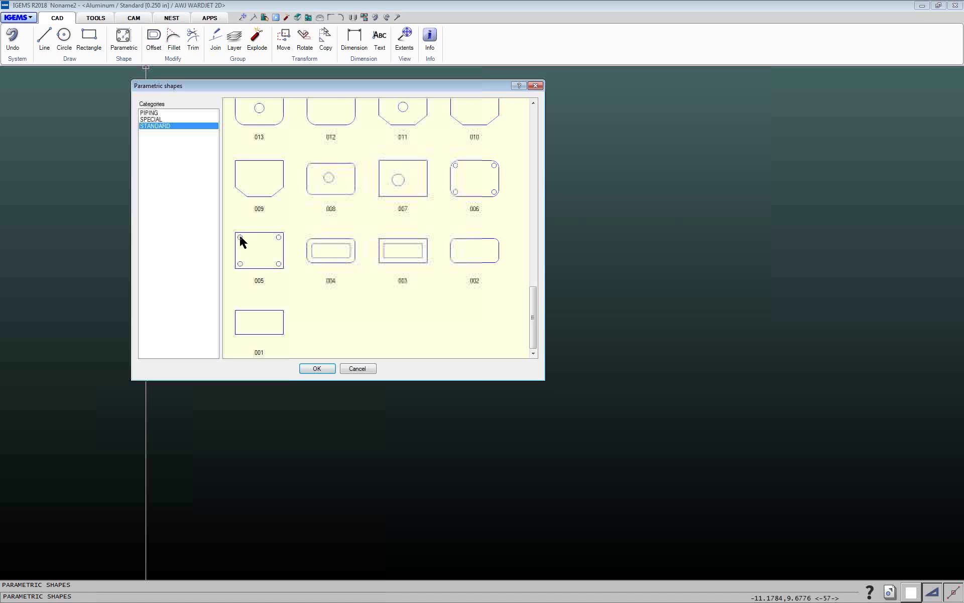
double_click(256, 260)
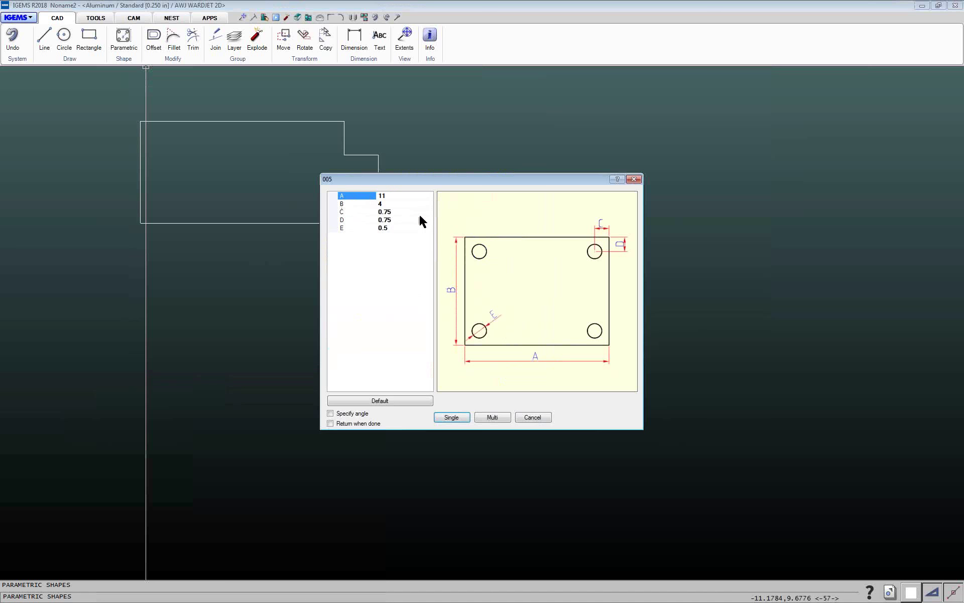
Place a single shape 005 with A 11, B 4, C 0.75, D 0.75 and E 0.5 below the tabbed part, aligned with its left side
left_click(381, 203)
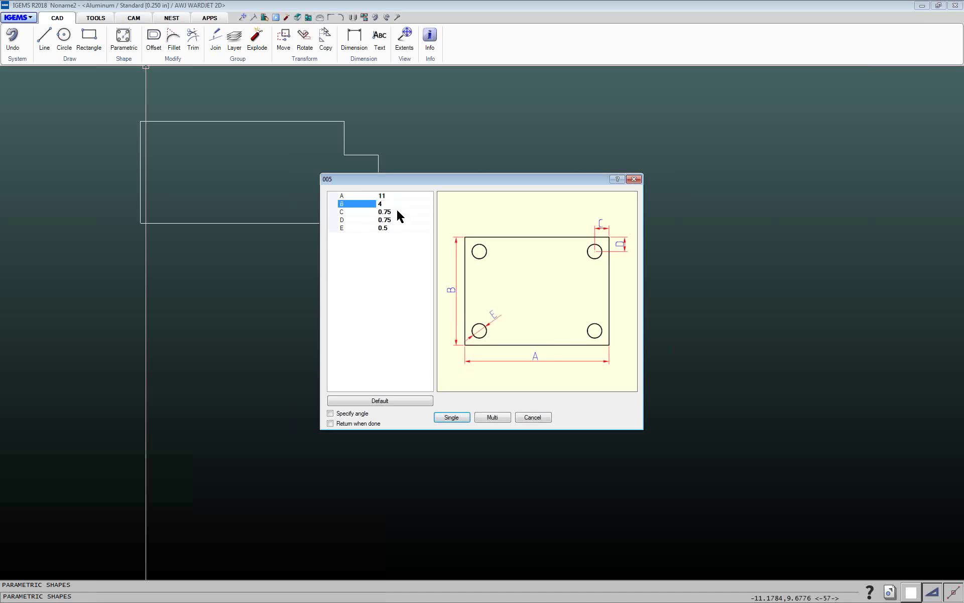
left_click(397, 212)
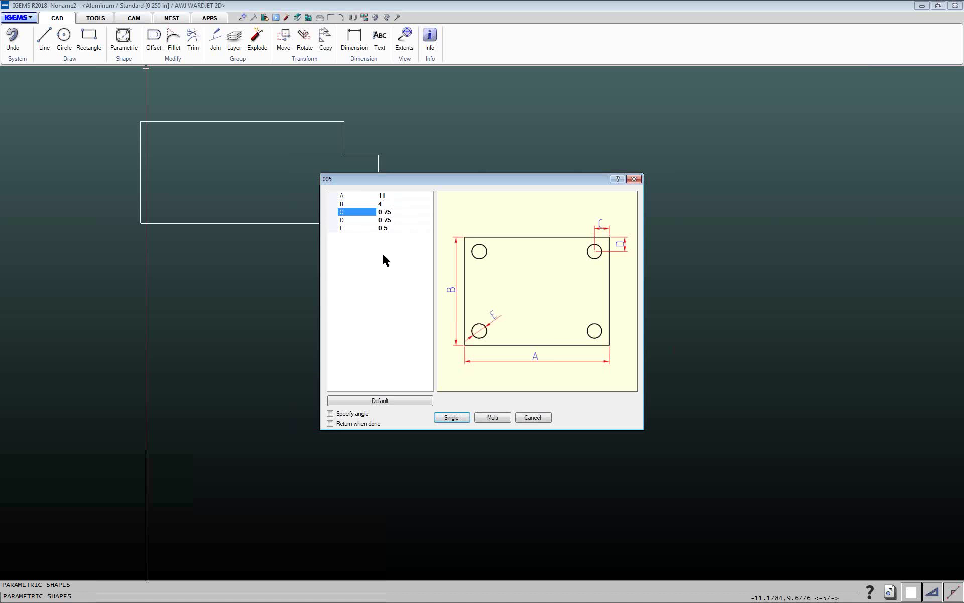
left_click(451, 417)
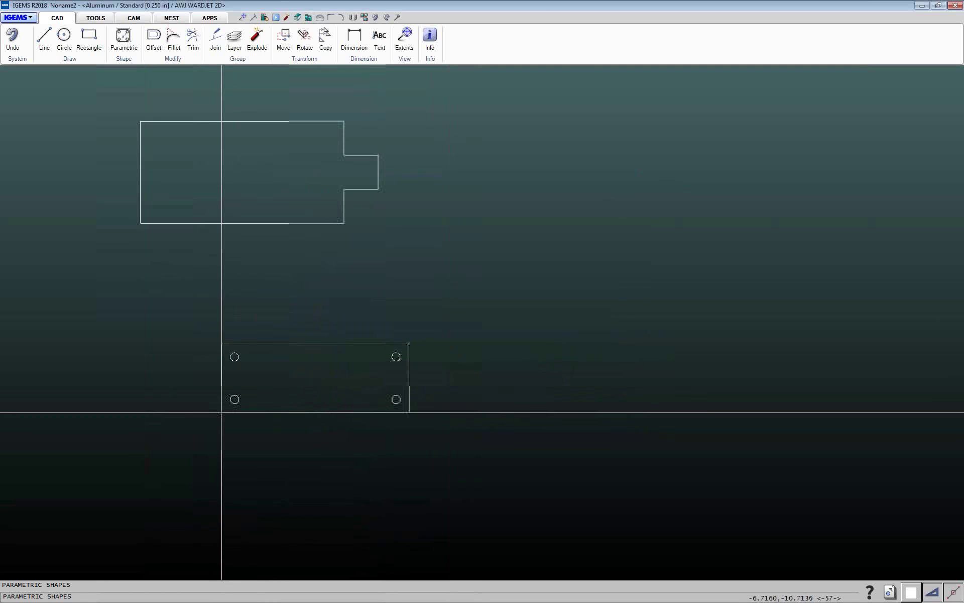
left_click(140, 375)
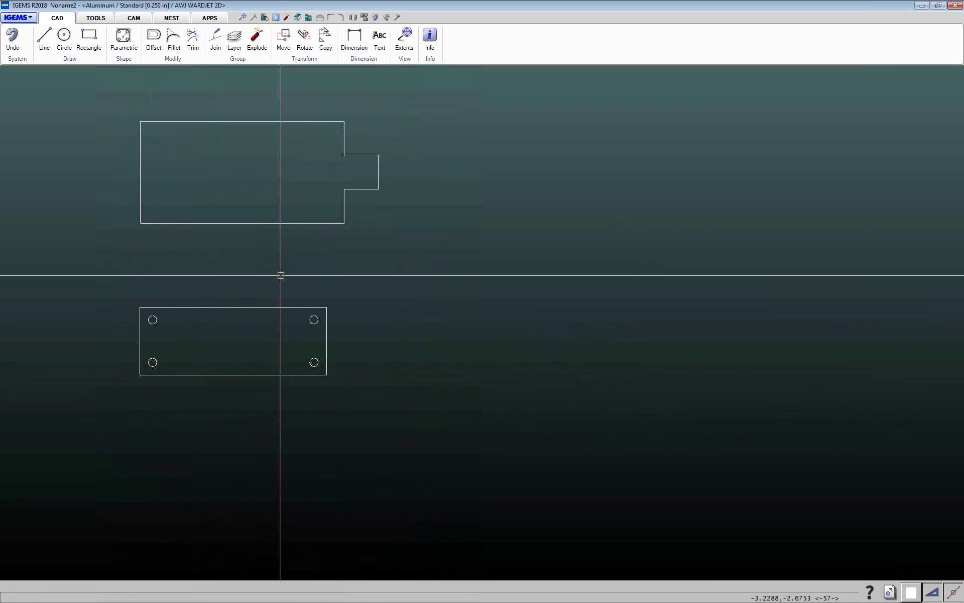
Open Quick Cut.dxf from the IGEMS Basics folder as a separate drawing
scroll(281, 275, "up", 2)
scroll(281, 275, "down", 5)
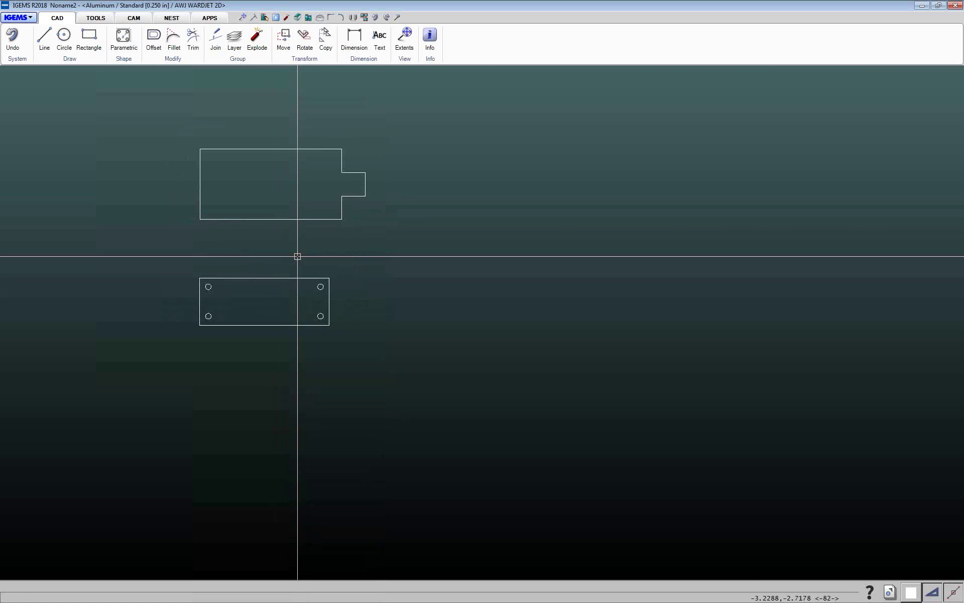
scroll(297, 256, "down", 2)
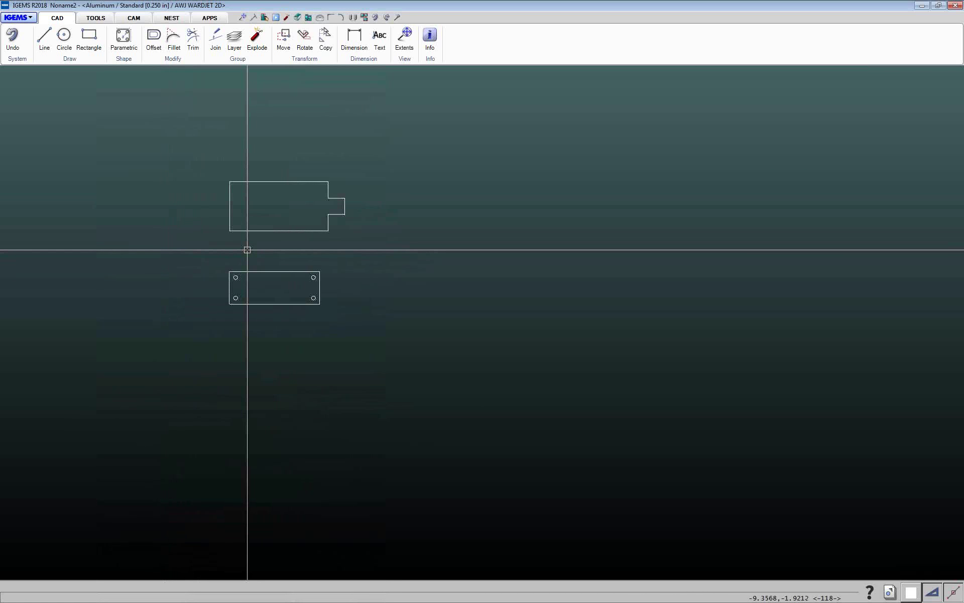
middle_click_drag(247, 250, 195, 218)
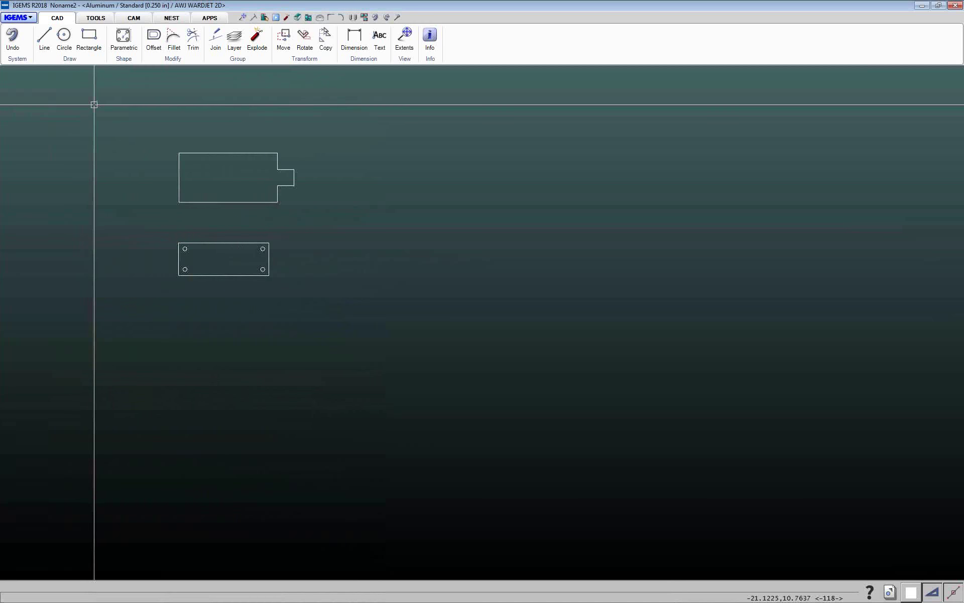
left_click(17, 18)
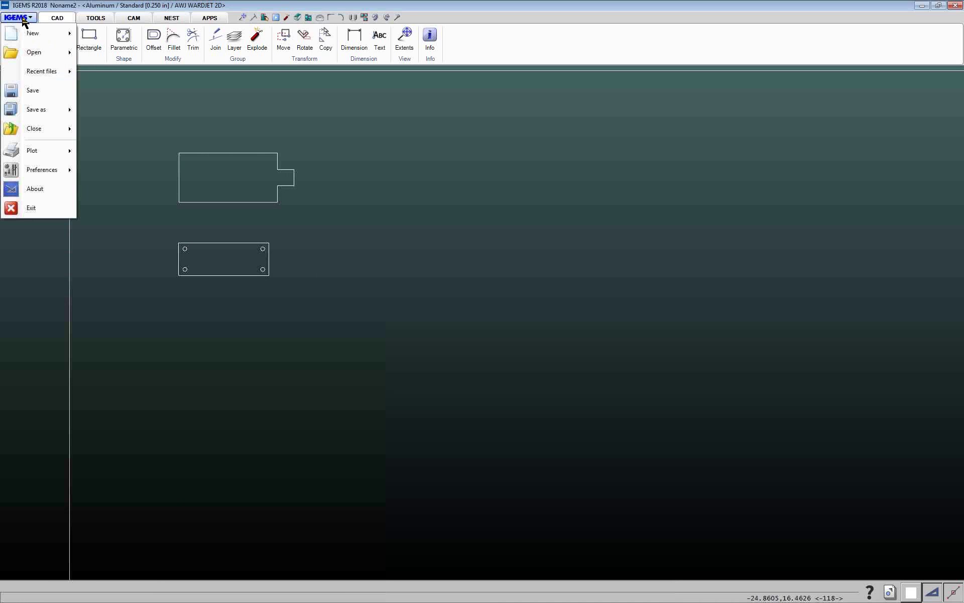
mouse_move(35, 54)
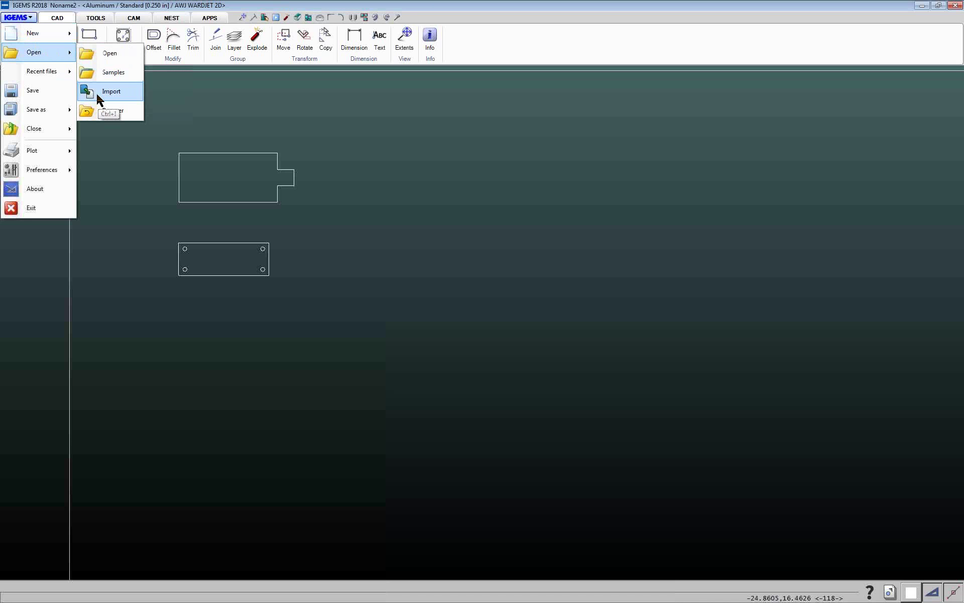
left_click(94, 54)
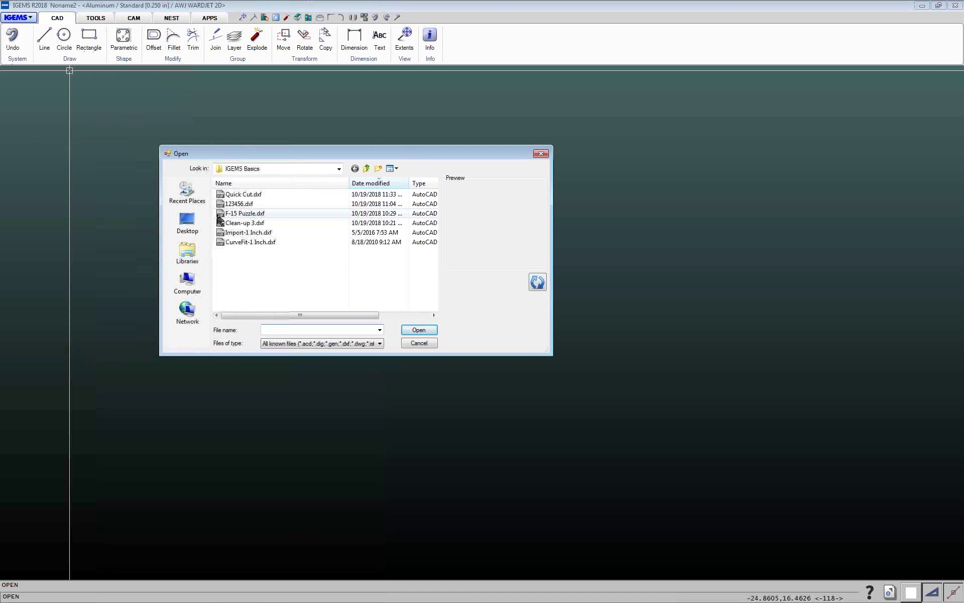
left_click(231, 194)
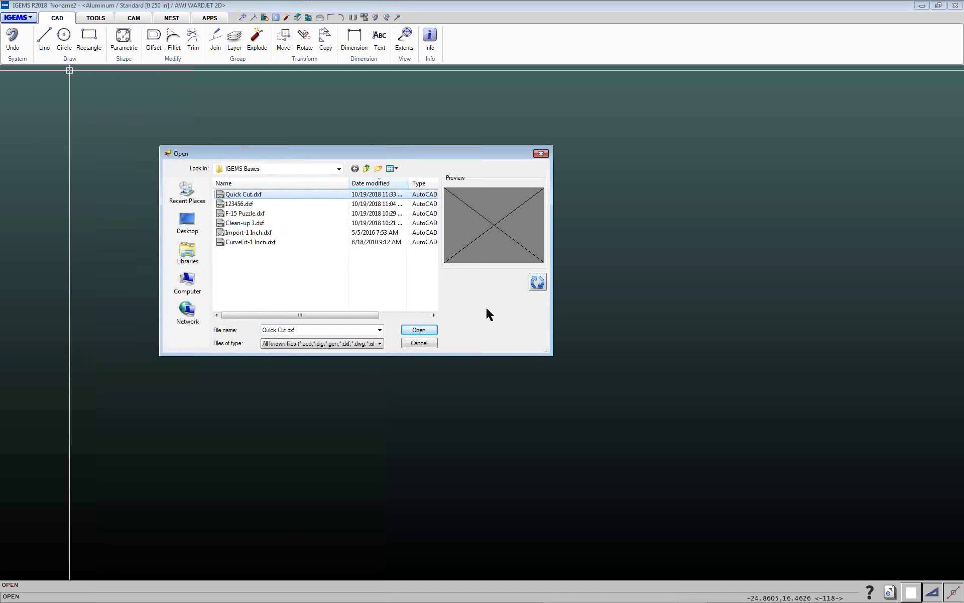
left_click(418, 330)
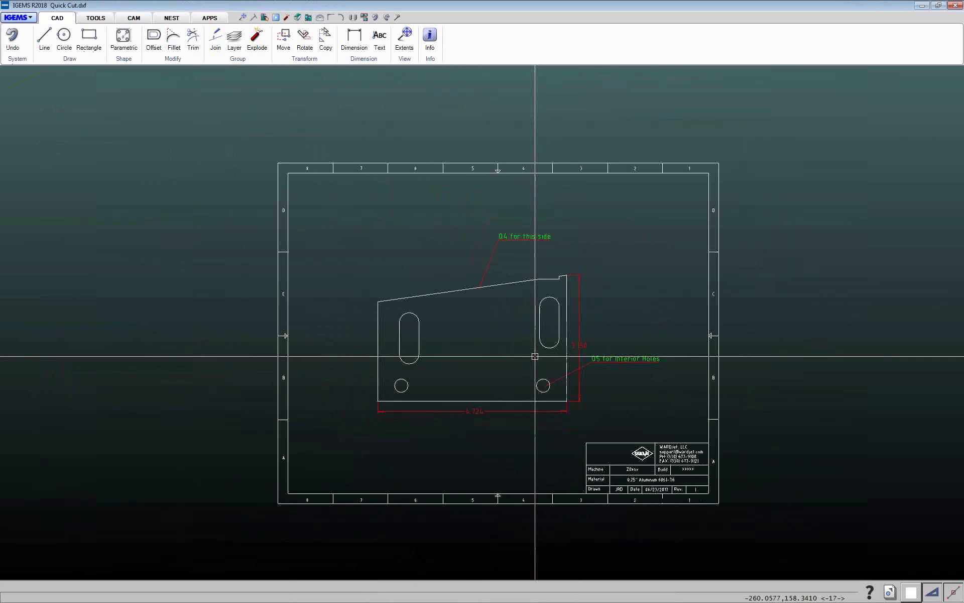
scroll(534, 356, "down", 1)
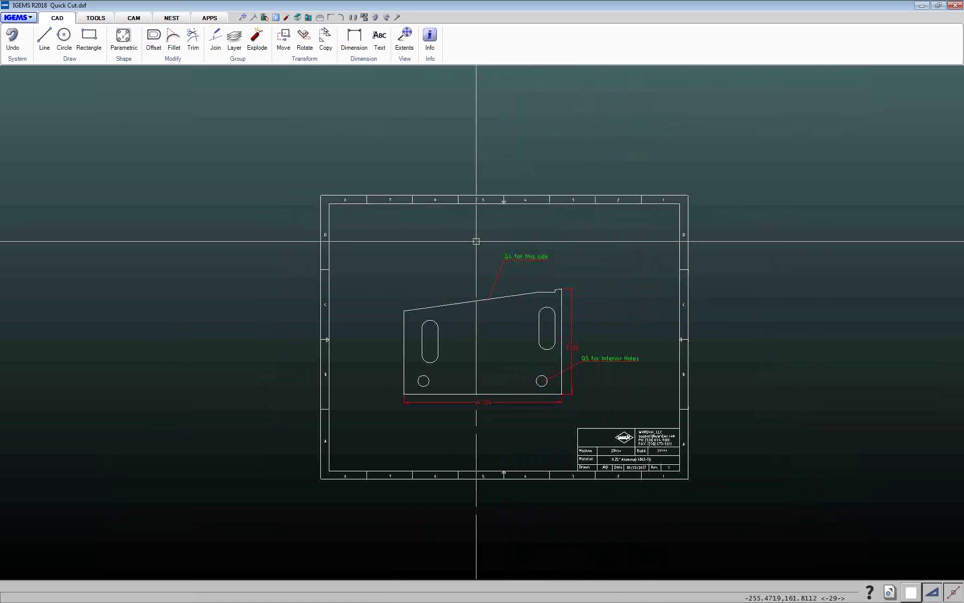
Switch between the open Noname2 and Quick Cut.dxf drawings, ending on Noname2
left_click(890, 592)
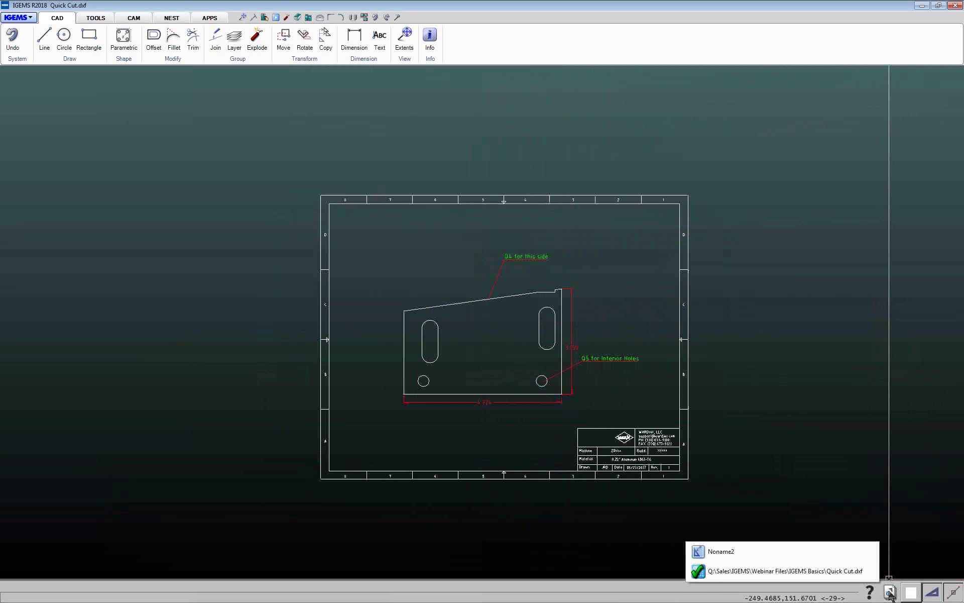
left_click(715, 552)
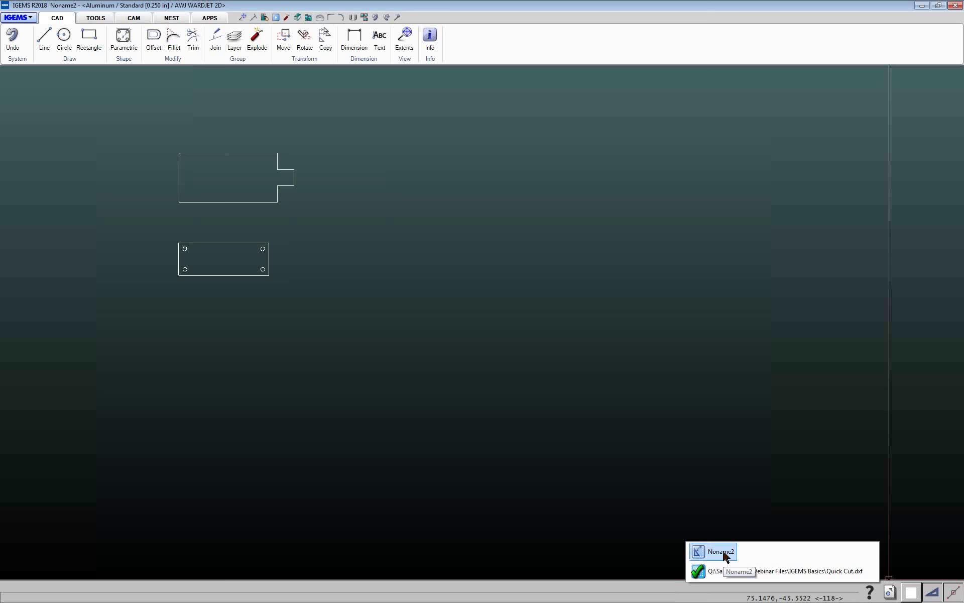
left_click(726, 571)
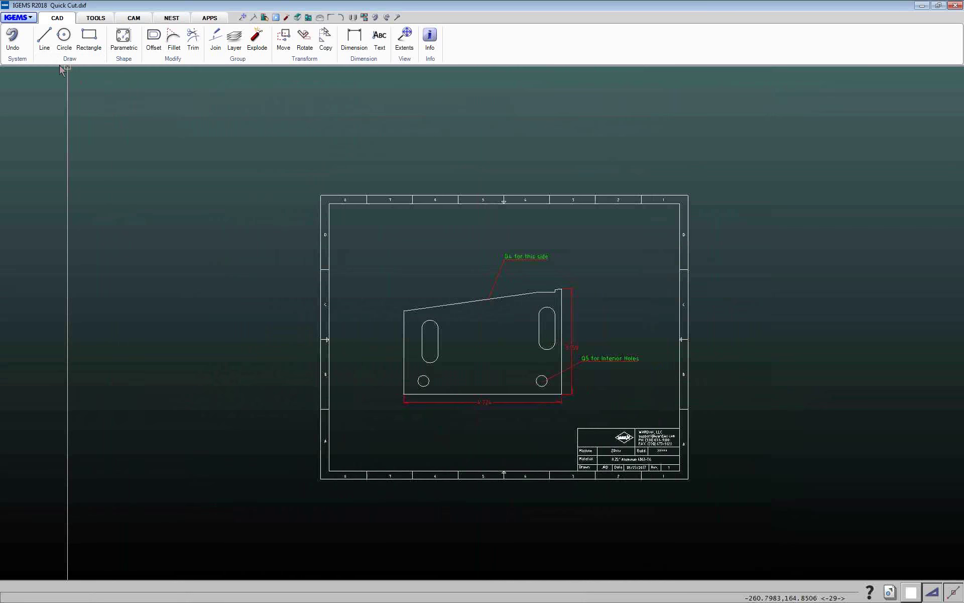
left_click(890, 592)
left_click(707, 552)
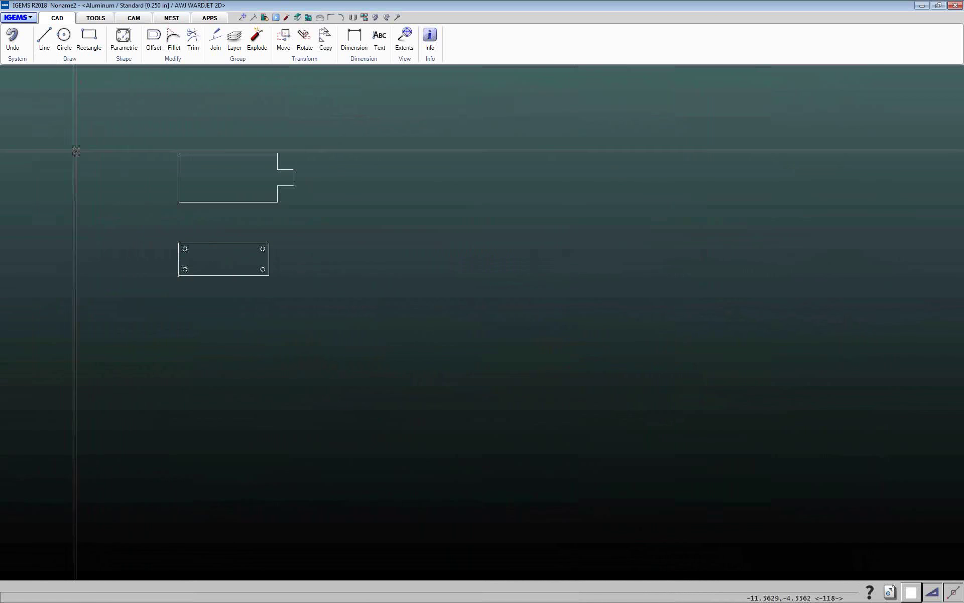
Import Quick Cut.dxf into the drawing with text insertion accepted, placing it below the four-hole plate and aligned with its left side
left_click(25, 19)
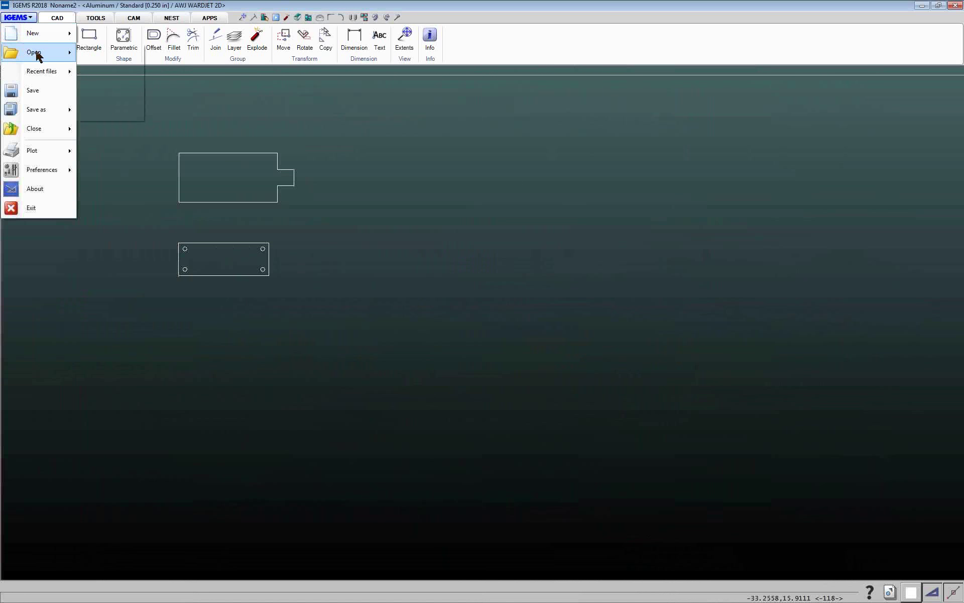
mouse_move(43, 52)
left_click(105, 91)
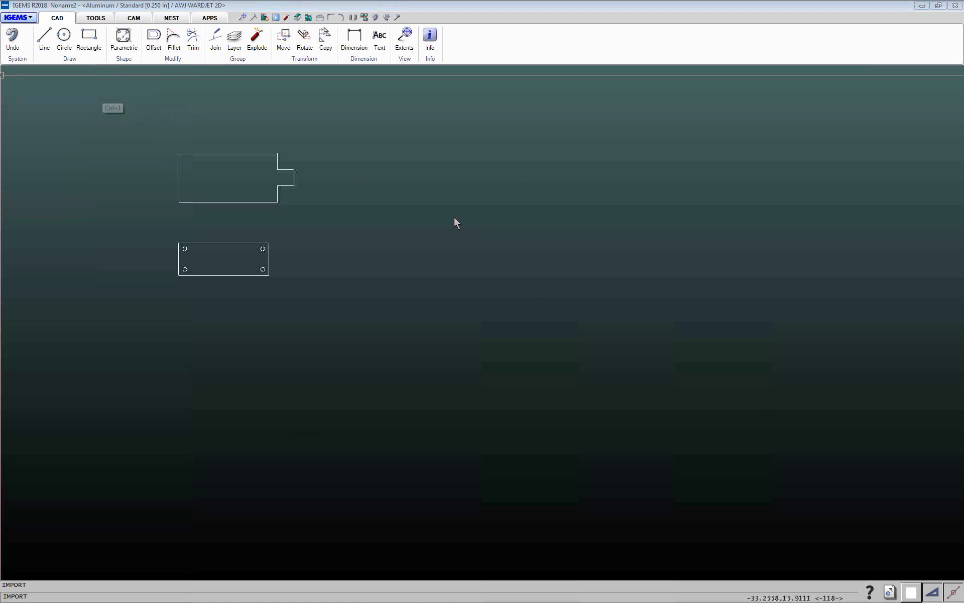
left_click_drag(437, 133, 653, 155)
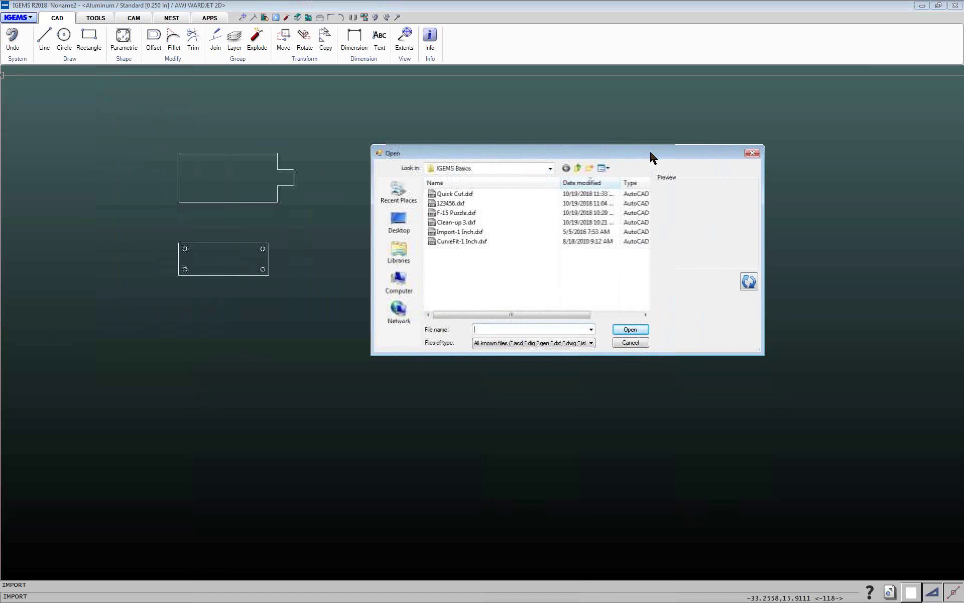
left_click(459, 195)
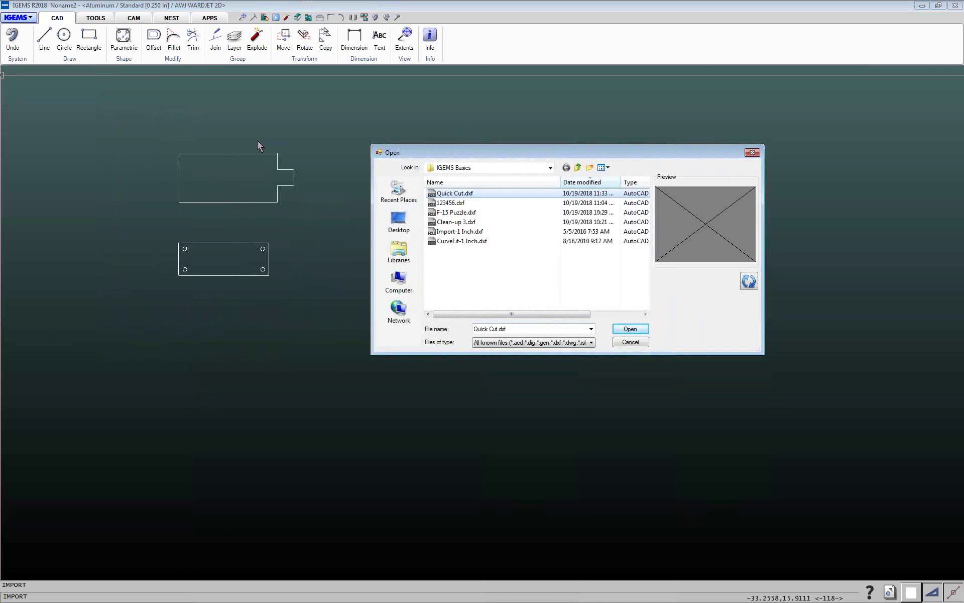
left_click(631, 328)
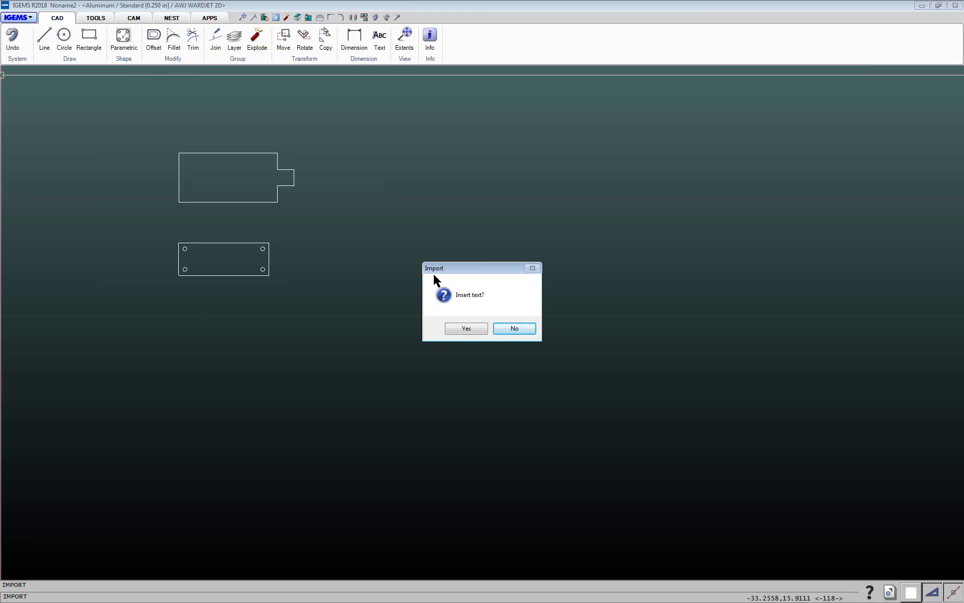
left_click_drag(475, 273, 438, 200)
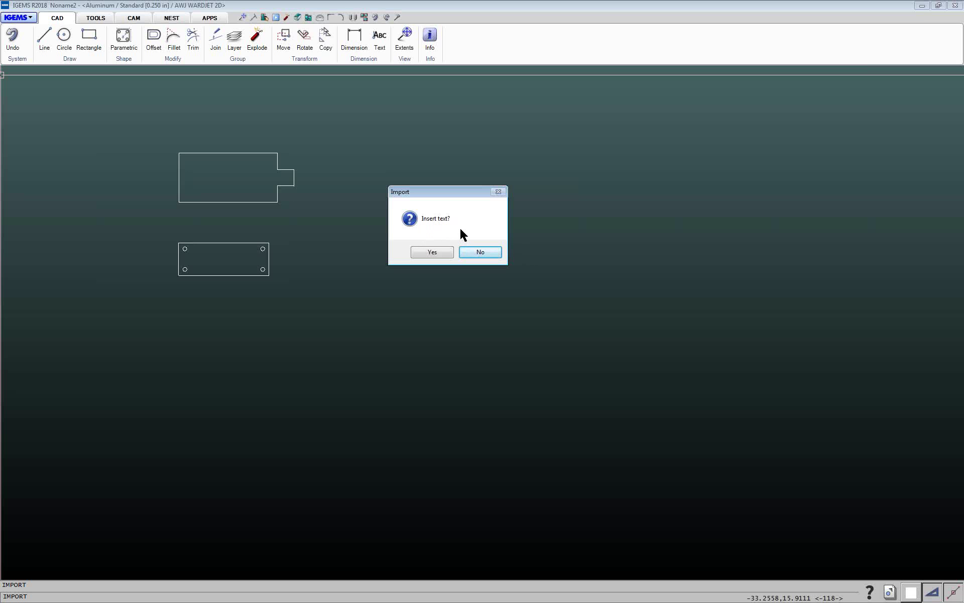
left_click(432, 252)
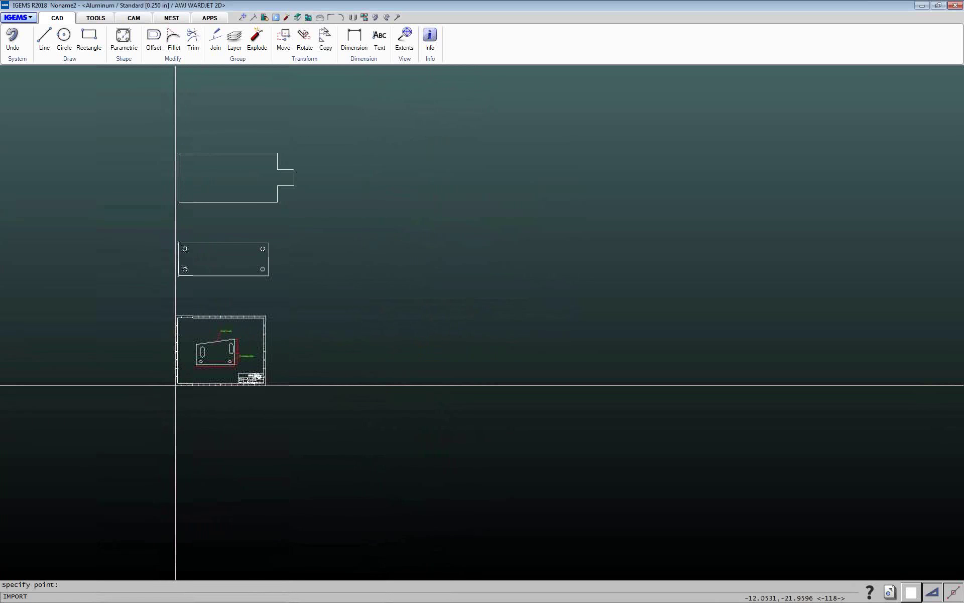
left_click(177, 386)
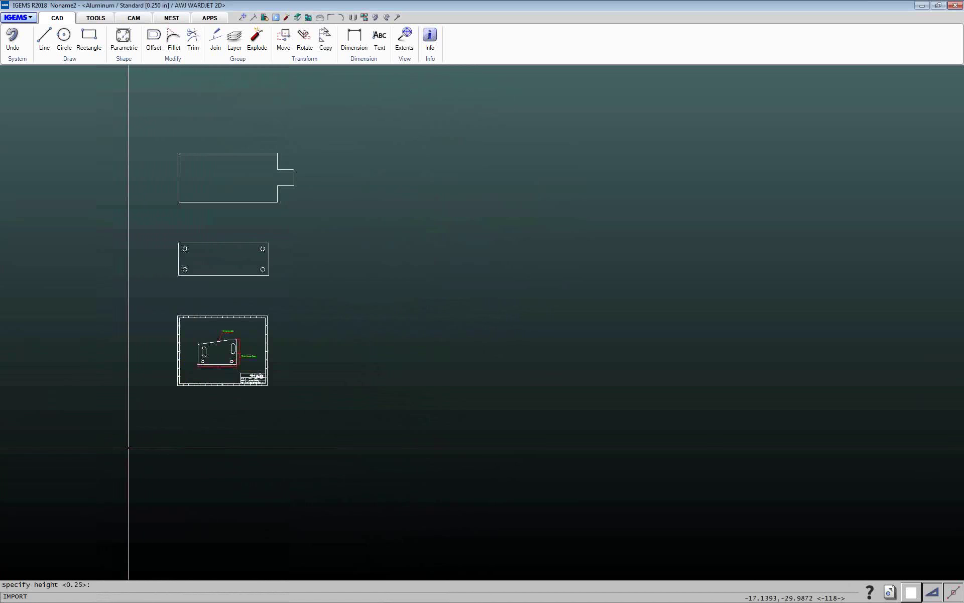
Set the inserted text height to 0.375 and place the Quick Cut label inside the imported part, between the slots and above the holes
middle_click_drag(128, 447, 138, 351)
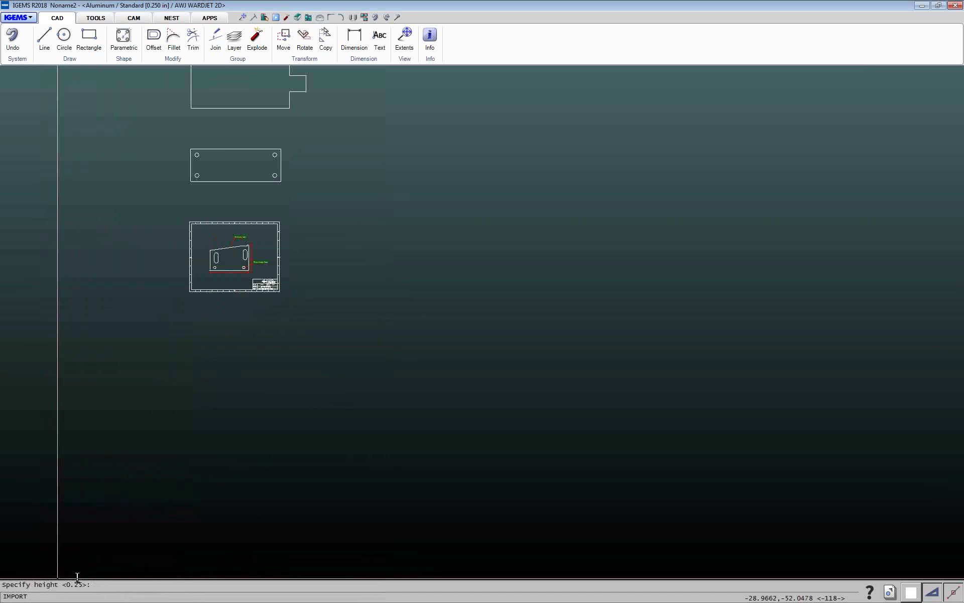
left_click_drag(92, 586, 5, 585)
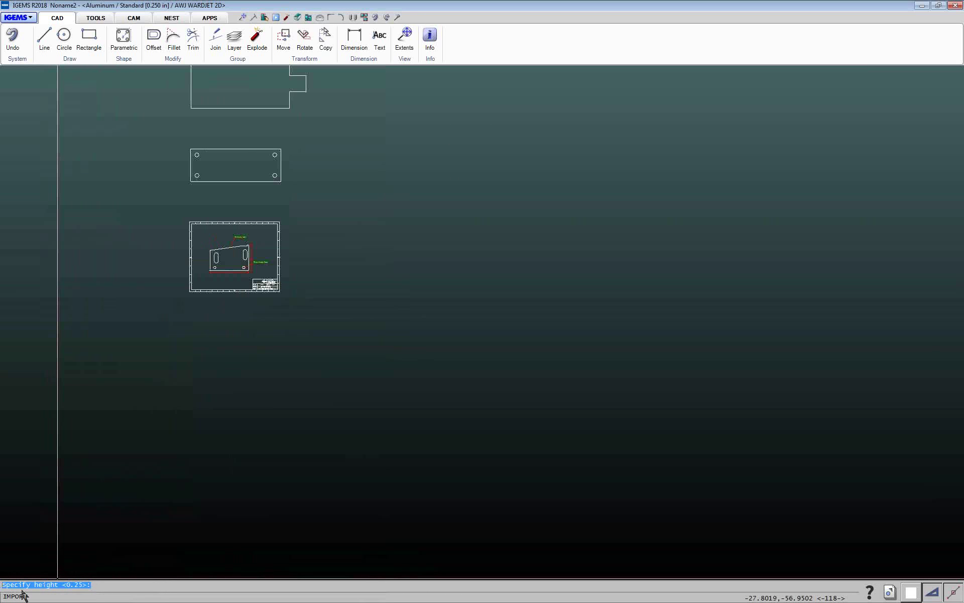
left_click(91, 586)
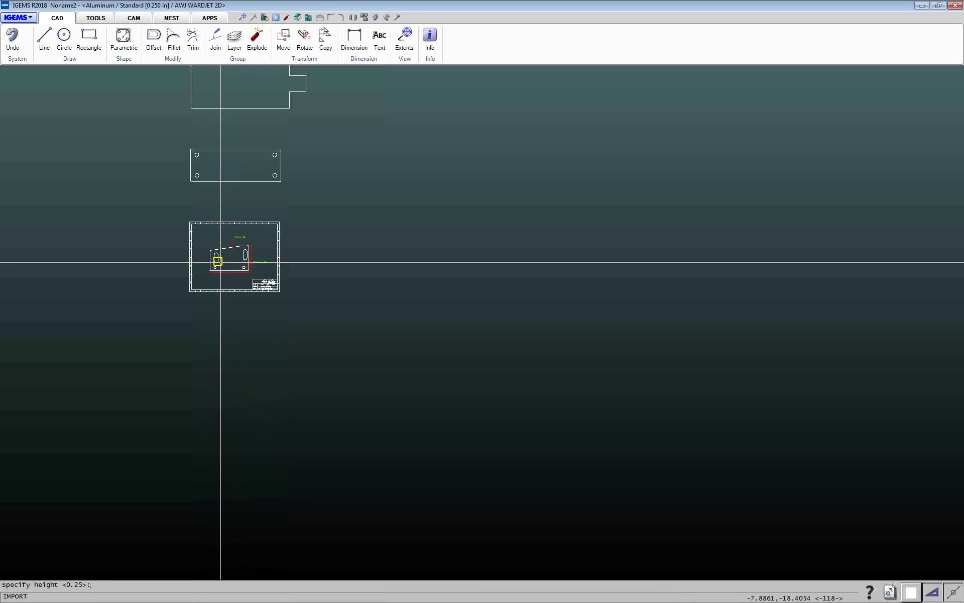
scroll(224, 262, "up", 4)
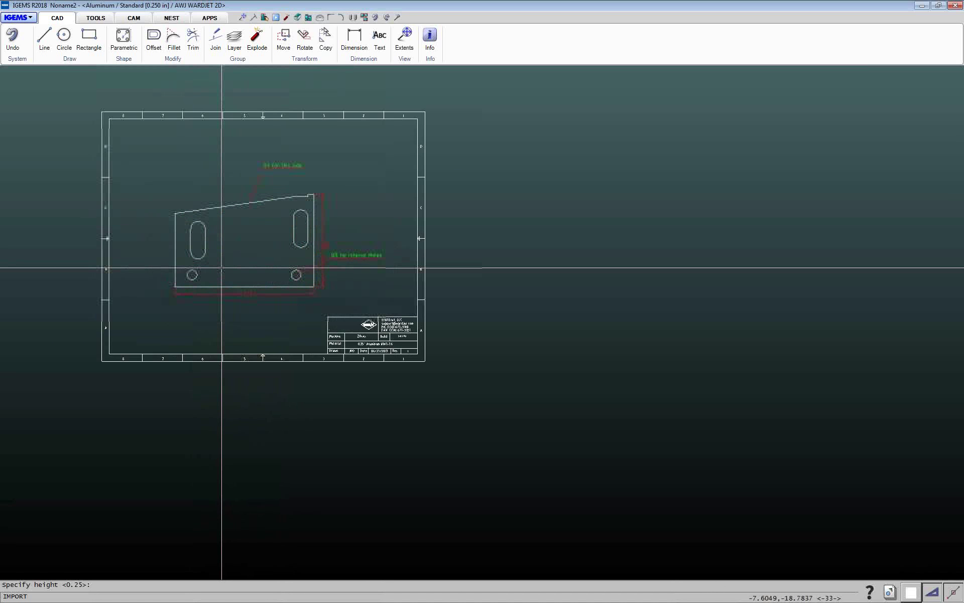
scroll(134, 389, "up", 1)
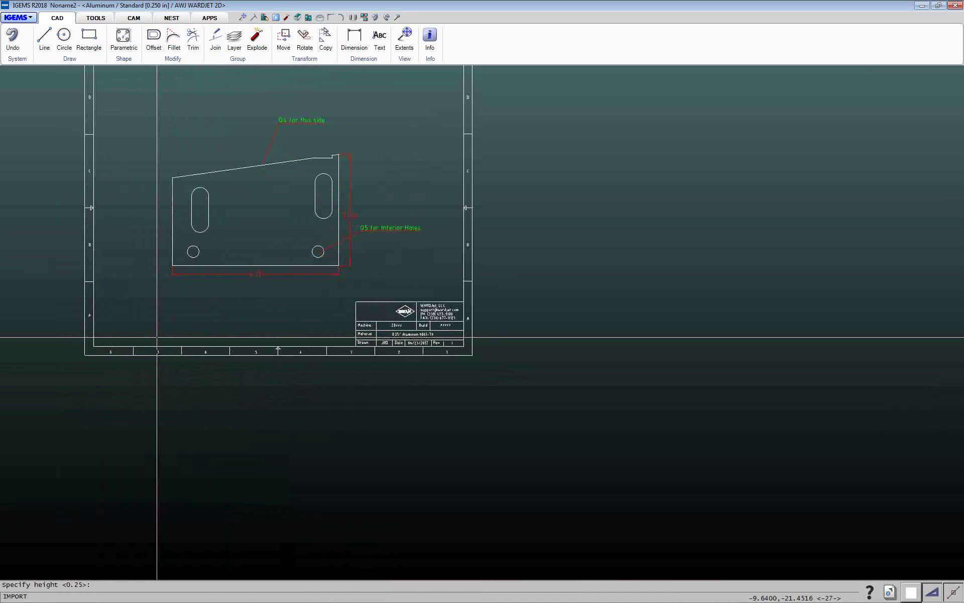
type(".375")
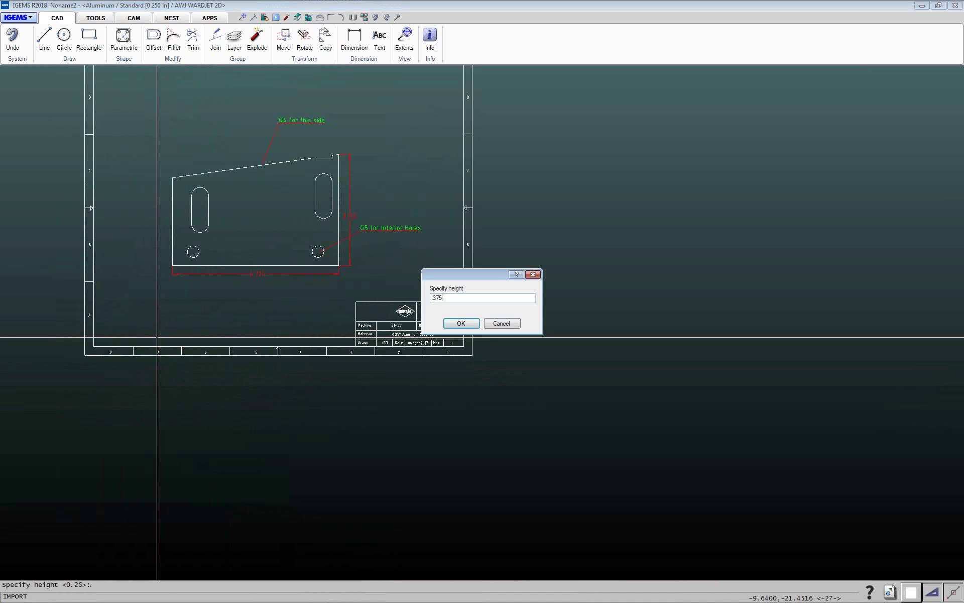
left_click(459, 324)
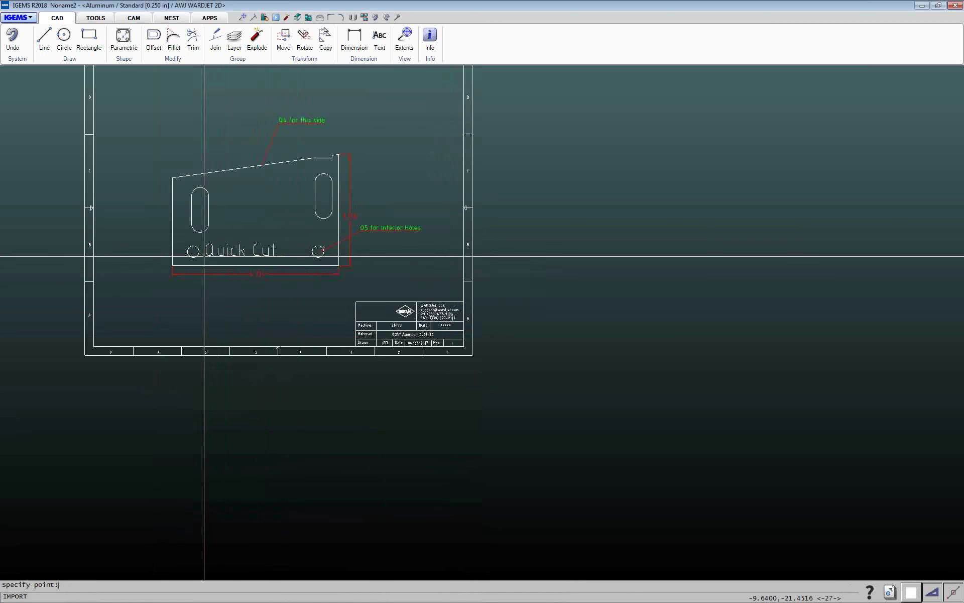
left_click(223, 230)
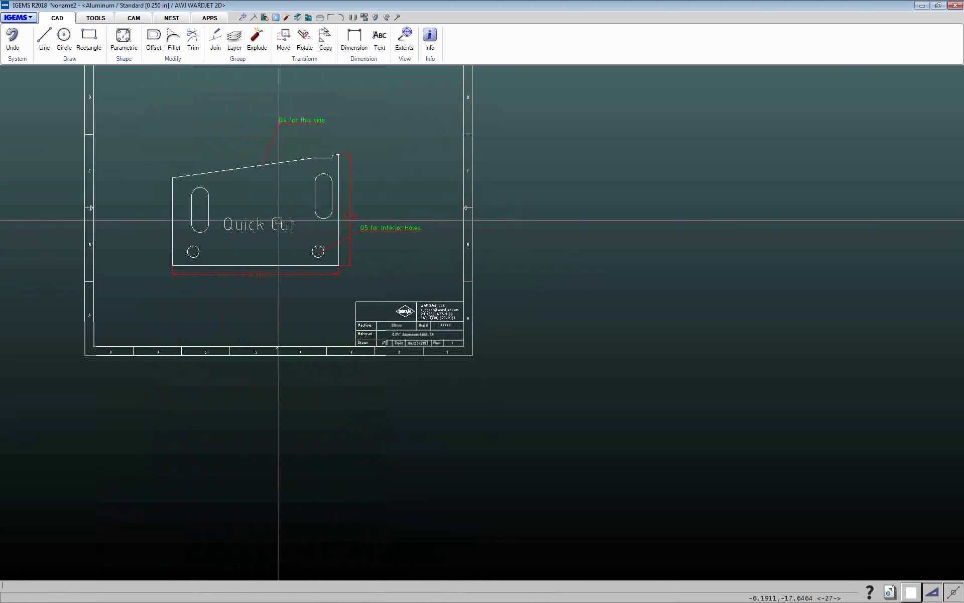
Start a multi-file import of the five DXF files from 123456.dxf through CurveFit-1 Inch.dxf in IGEMS Basics, with text insertion accepted
scroll(284, 322, "down", 4)
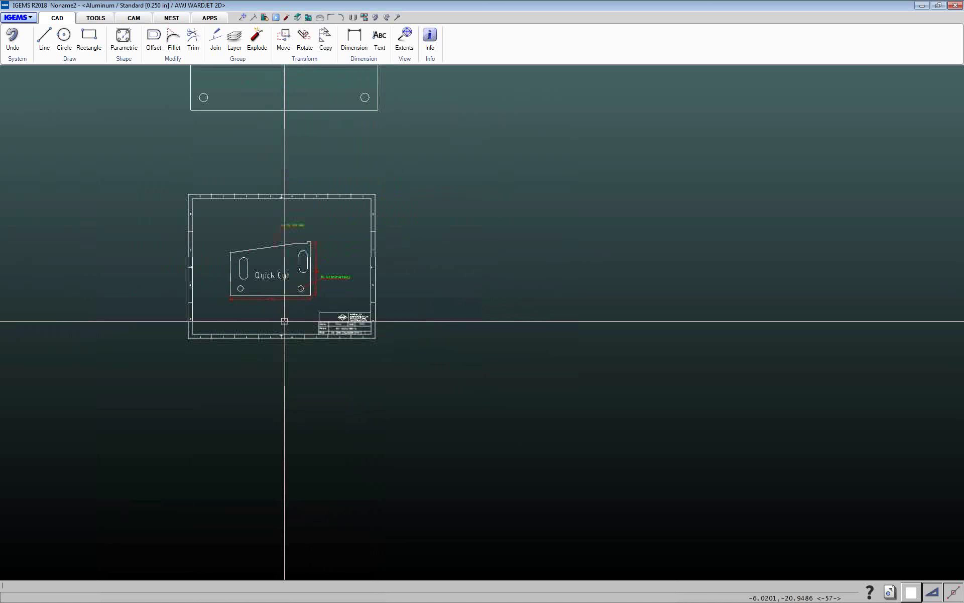
scroll(273, 321, "down", 3)
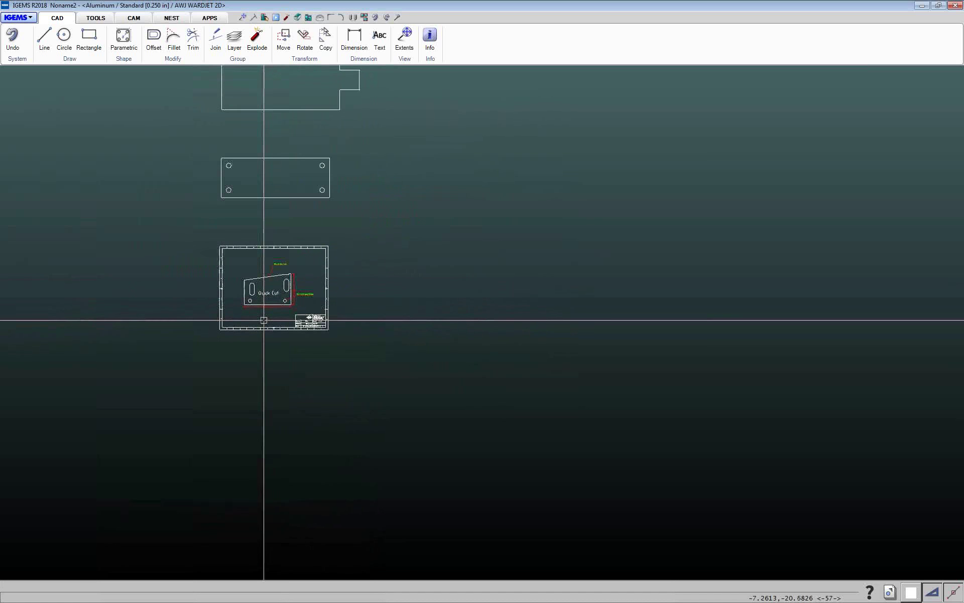
scroll(345, 323, "down", 2)
middle_click_drag(326, 316, 320, 281)
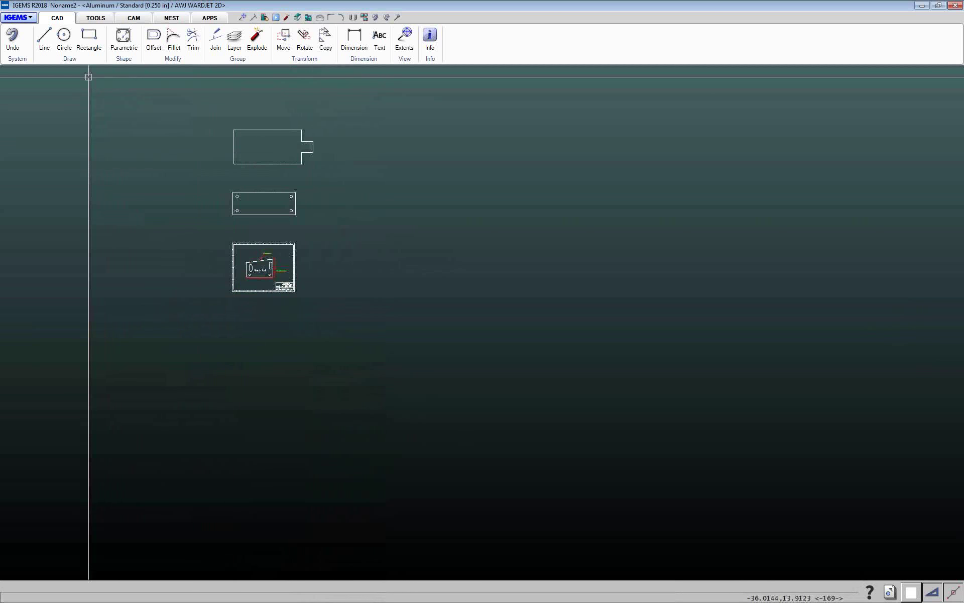
left_click(22, 18)
mouse_move(40, 58)
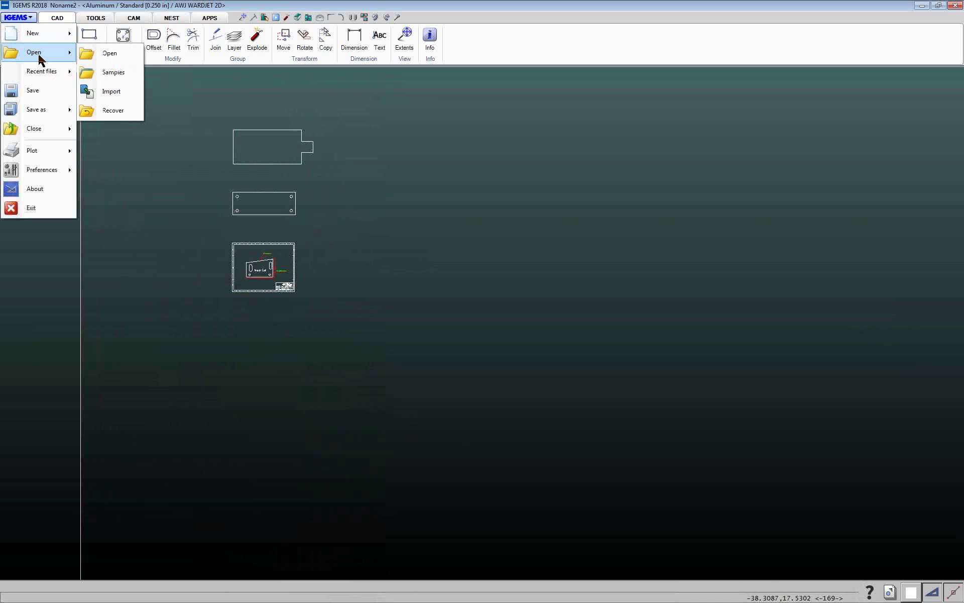
left_click(108, 91)
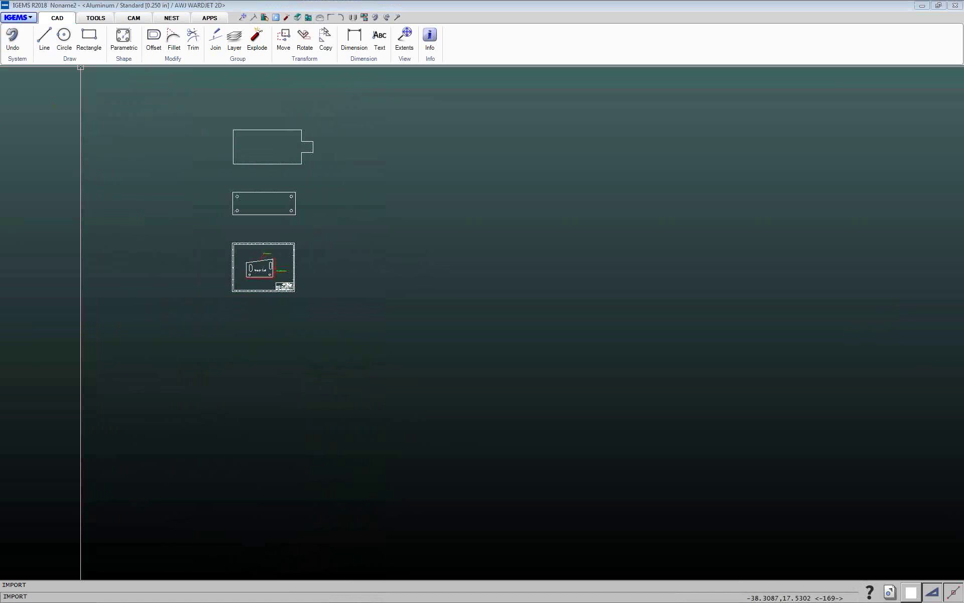
left_click(368, 217)
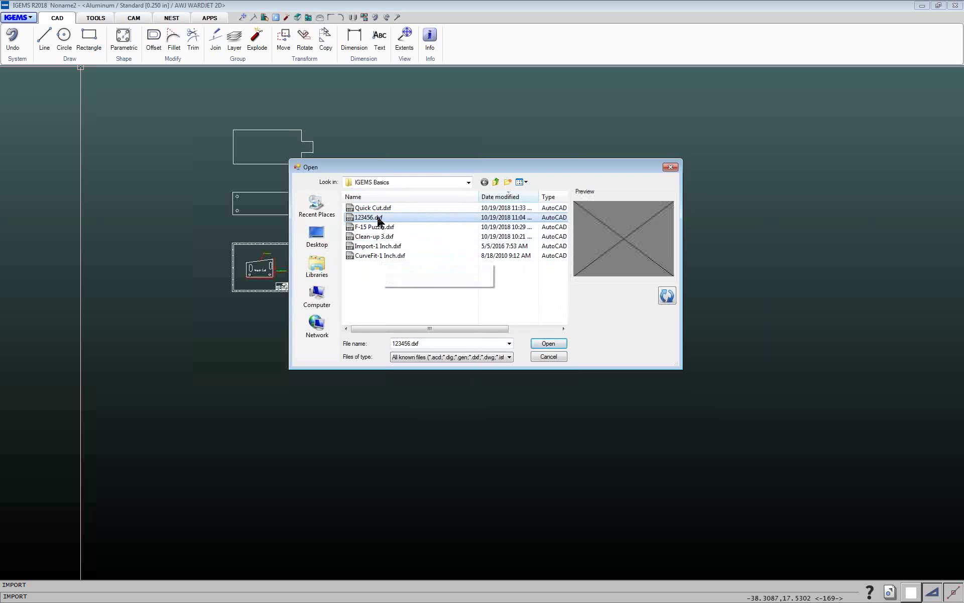
left_click(361, 256, "shift")
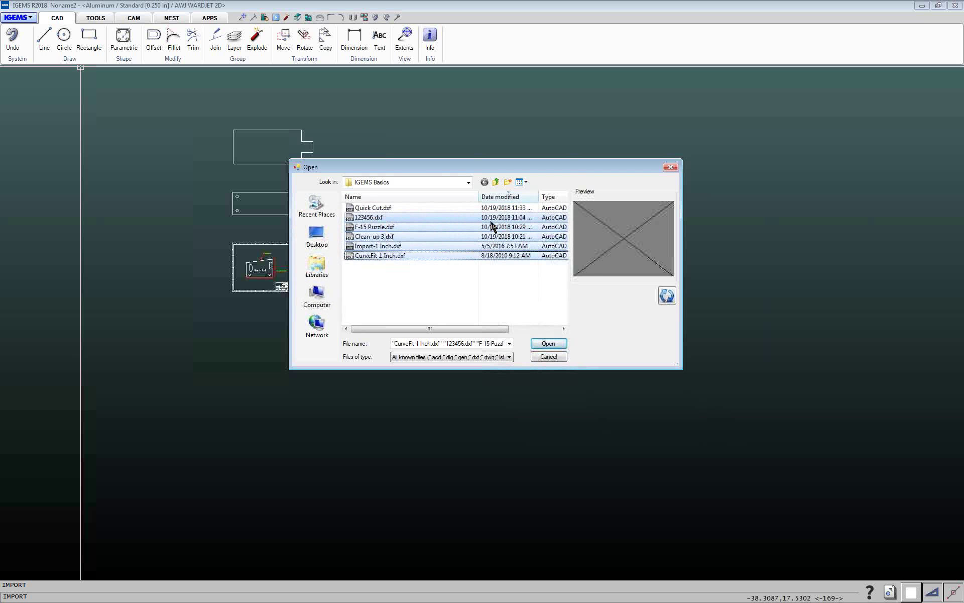
left_click(547, 345)
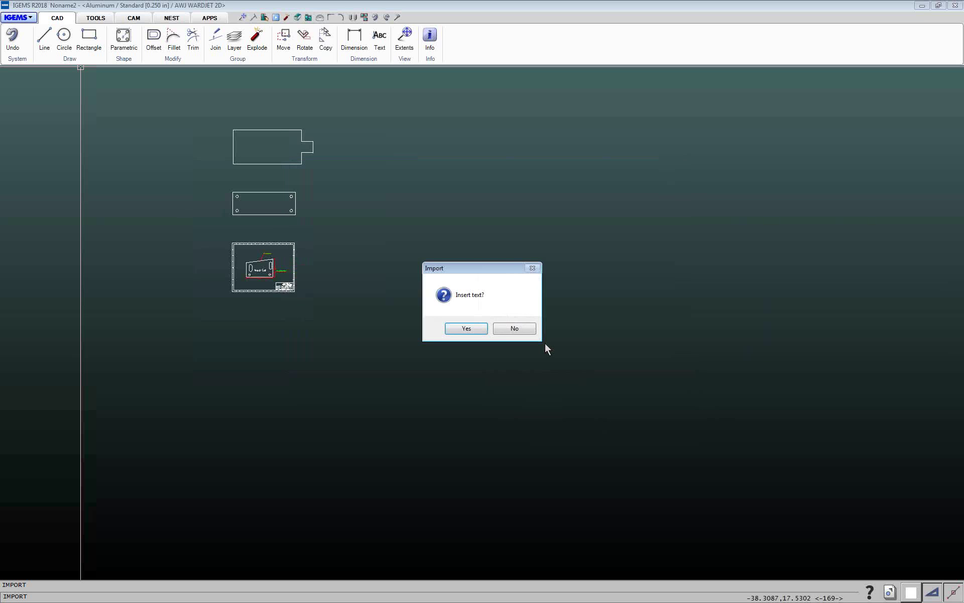
left_click(475, 330)
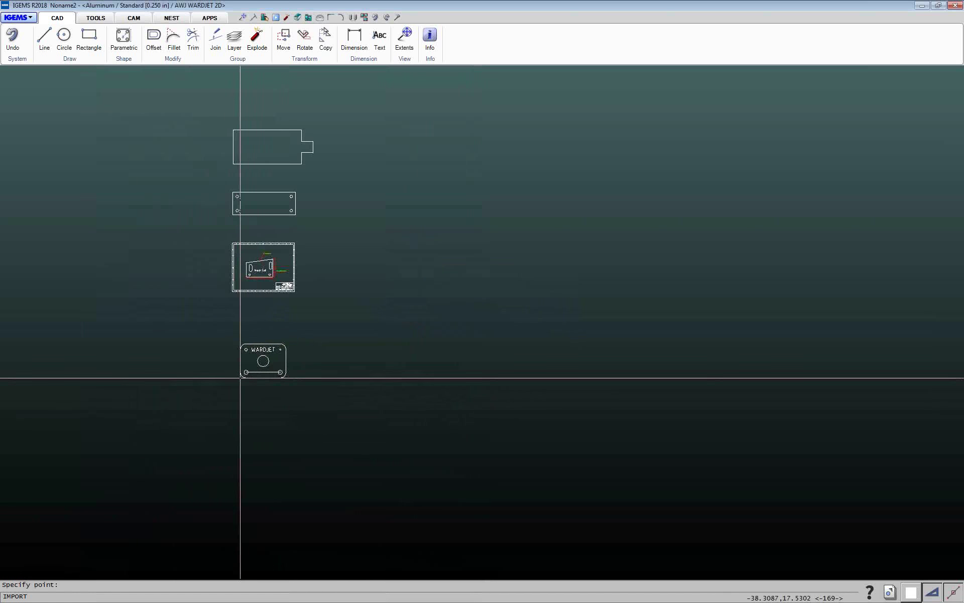
Place the 123456 part below the Quick Cut sheet, set the text height to 0.25, and position its label beside the large centre hole
left_click(235, 372)
scroll(233, 374, "down", 2)
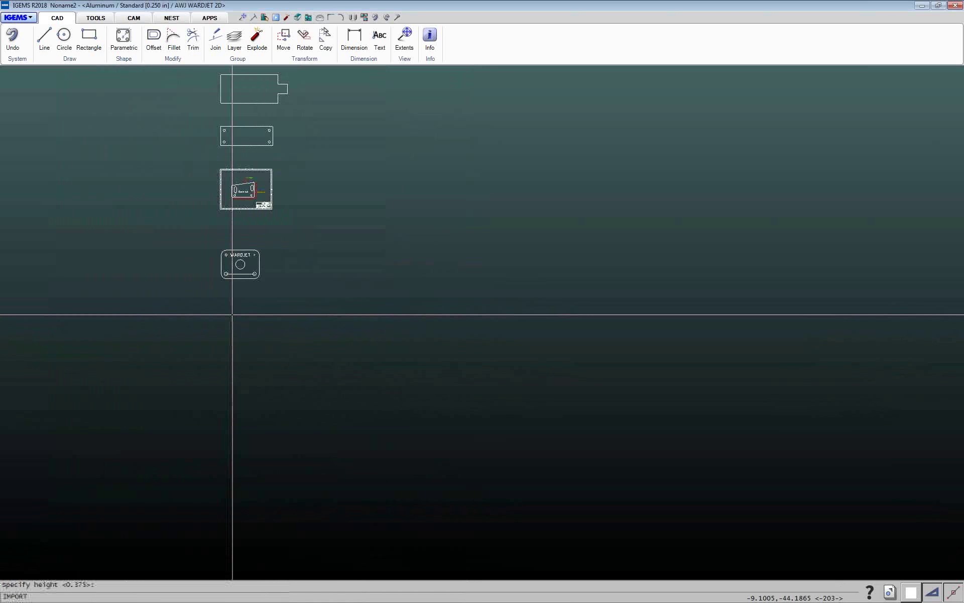
type("0.25")
key("Return")
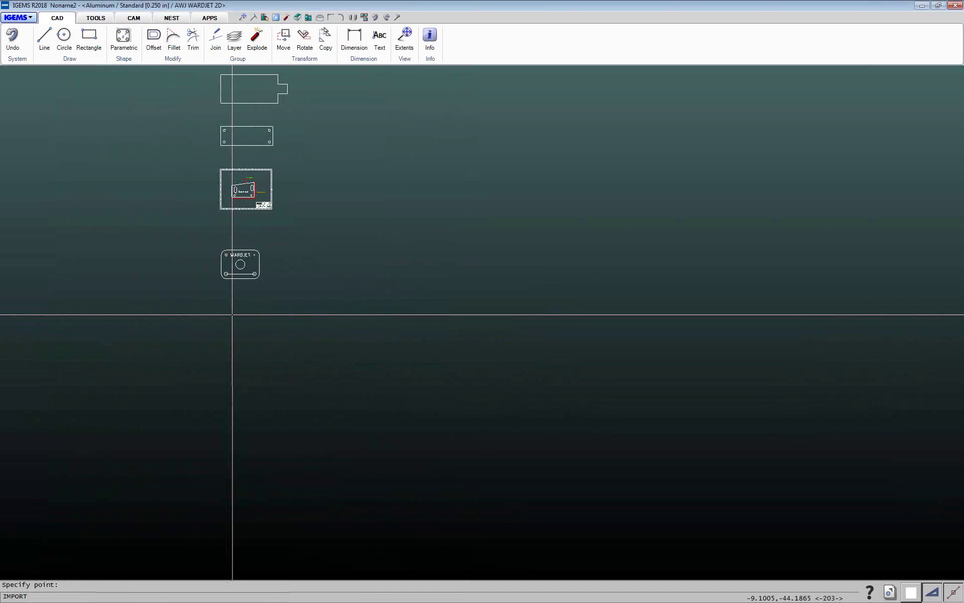
scroll(252, 305, "up", 1)
scroll(255, 294, "up", 3)
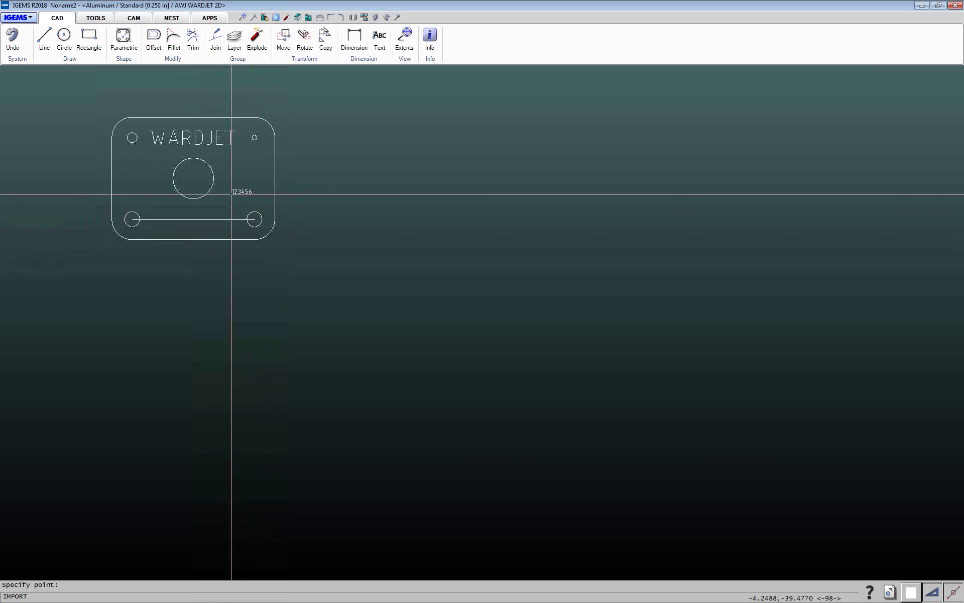
Place the F-15 Puzzle parts below the WARDJET plate and put their label inside the arch-shaped piece in the lowest row
scroll(130, 482, "down", 3)
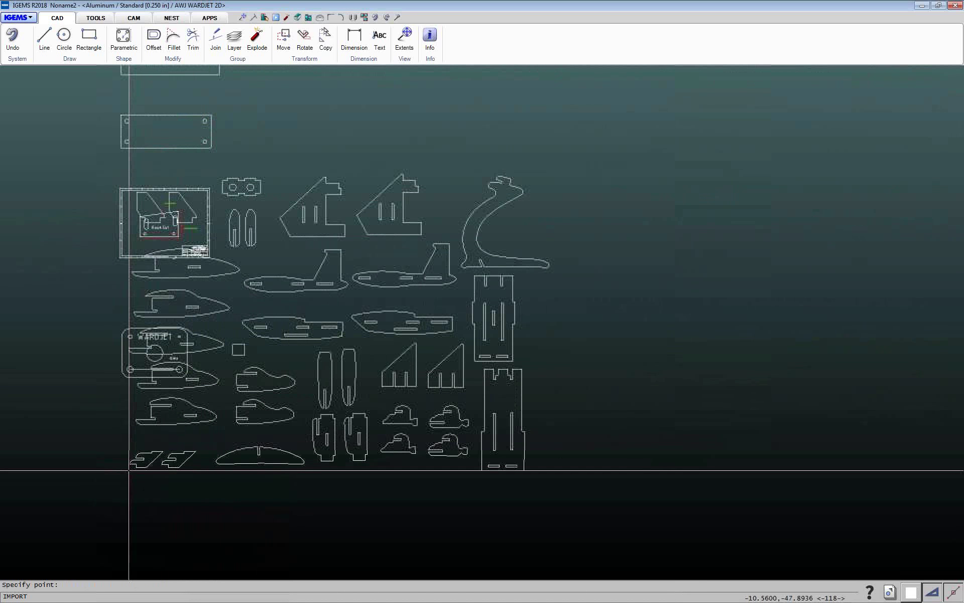
middle_click_drag(133, 575, 188, 520)
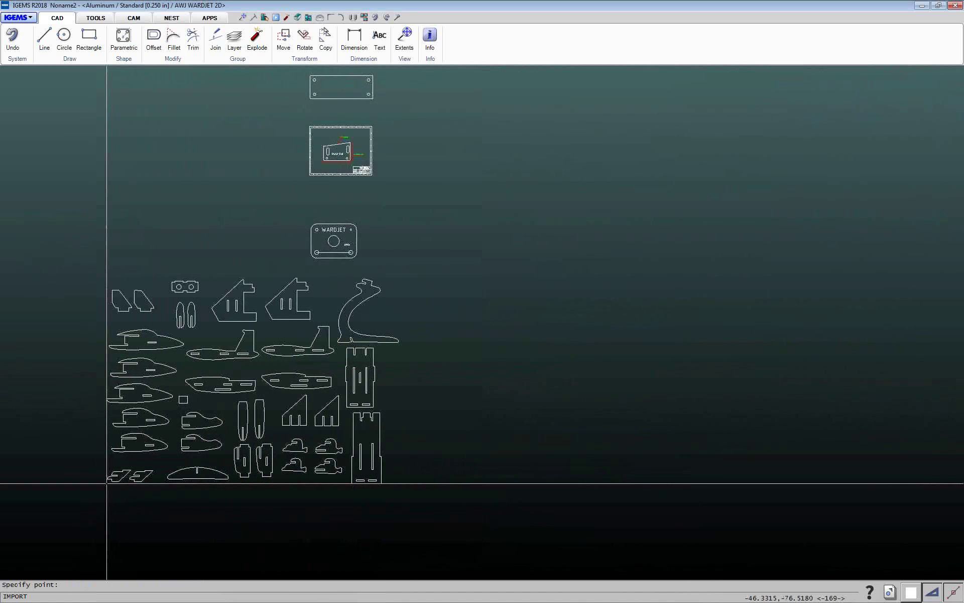
scroll(160, 489, "up", 3)
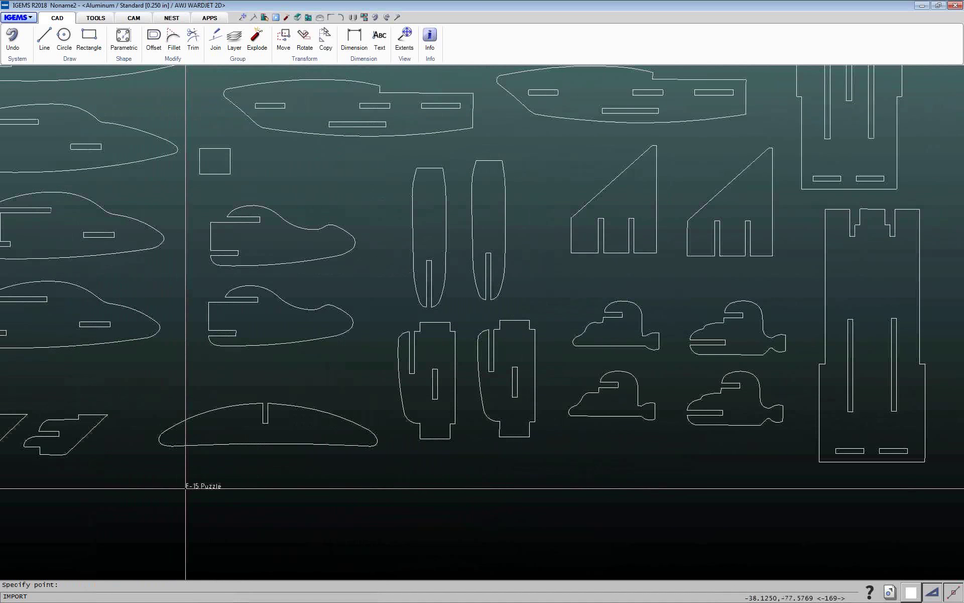
Place the Clean-up 3 bracket below the puzzle parts with its label in the wide base, and cancel the remaining imports
scroll(231, 445, "down", 5)
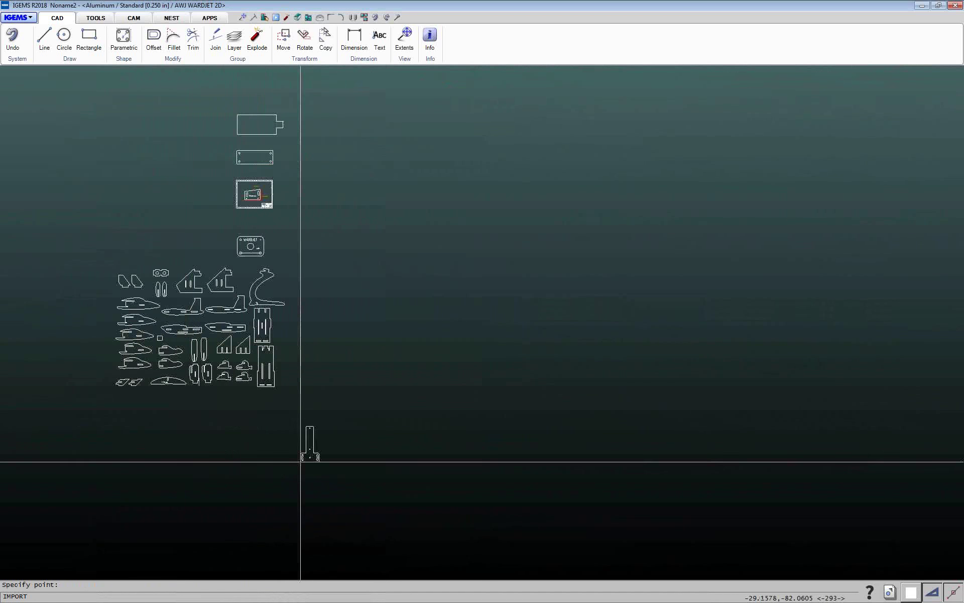
scroll(278, 488, "up", 4)
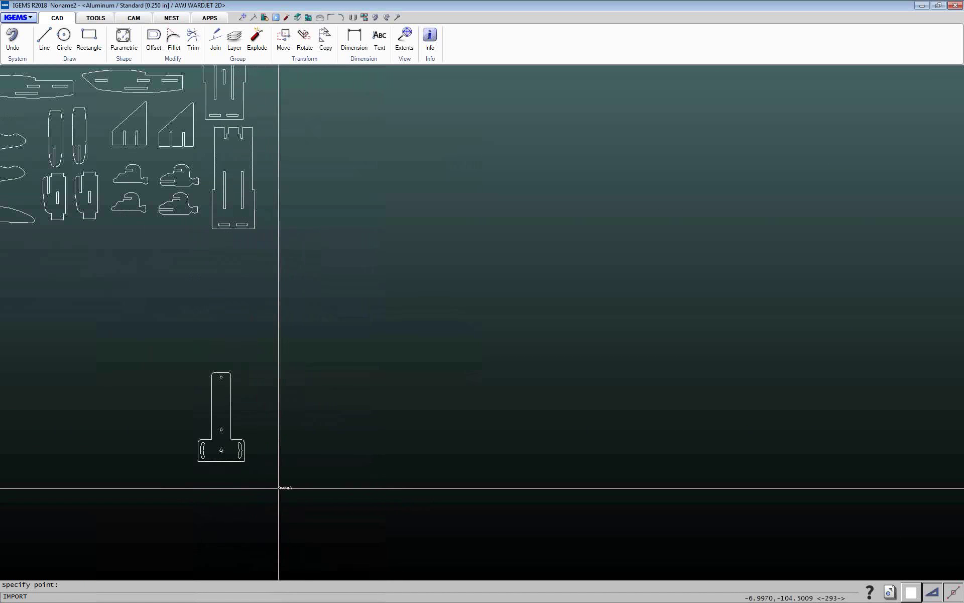
scroll(204, 404, "down", 4)
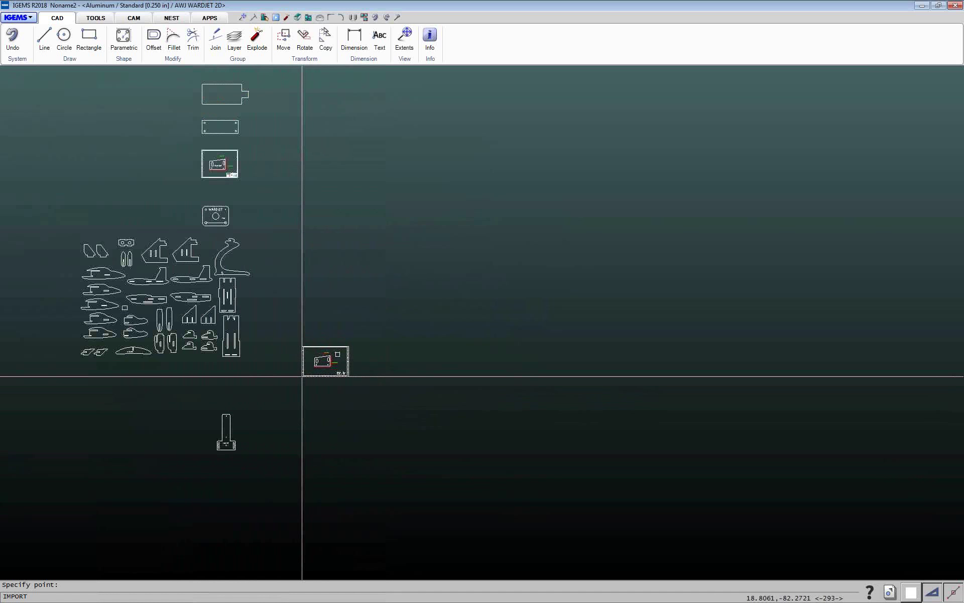
key("Escape")
Crossing-select the border objects along the upper edge of the Quick Cut sheet, and clear the selection
middle_click_drag(302, 393, 345, 421)
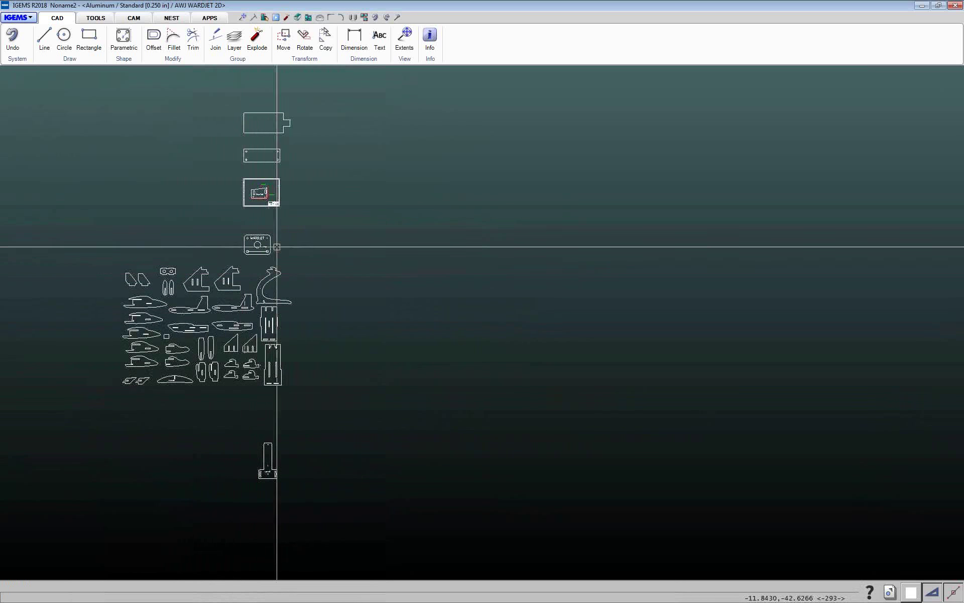
scroll(290, 204, "up", 10)
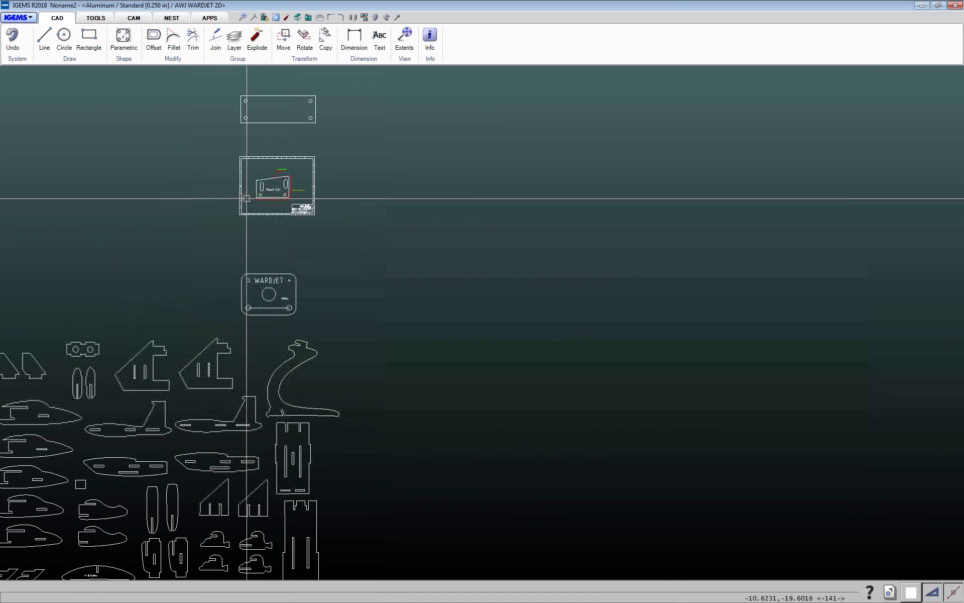
scroll(271, 162, "up", 3)
middle_click_drag(272, 161, 323, 240)
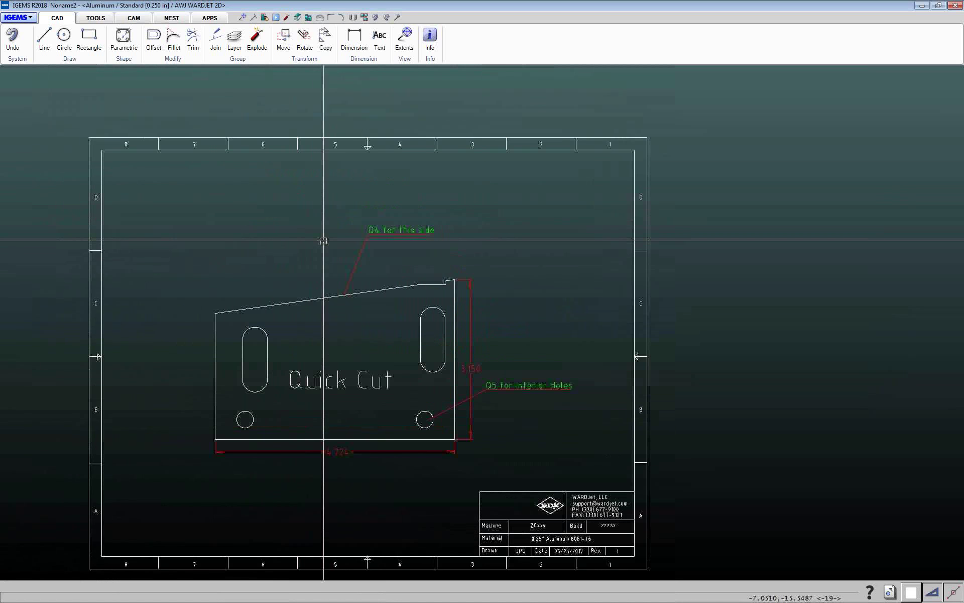
scroll(323, 240, "down", 1)
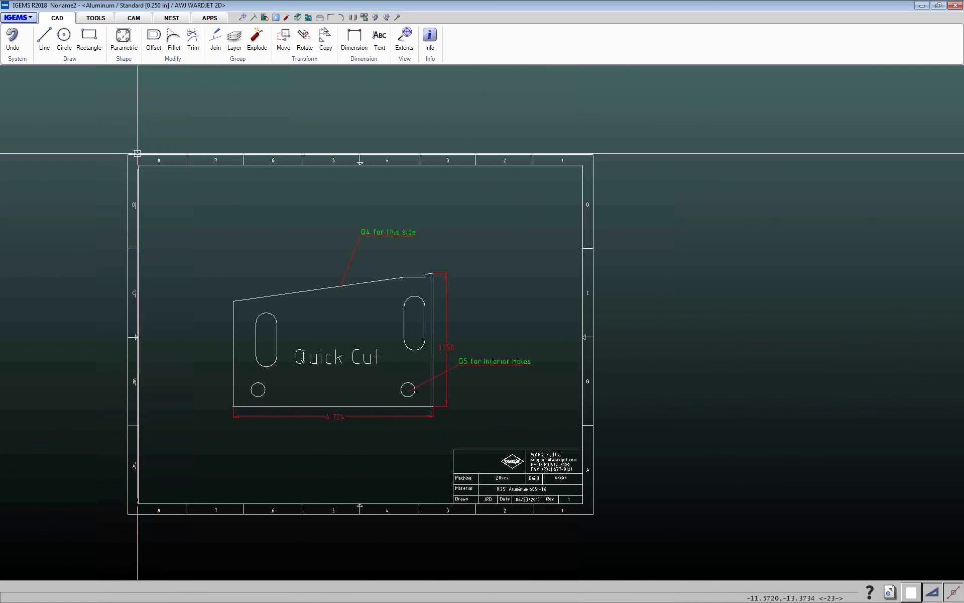
mouse_move(665, 200)
left_mouse_down()
mouse_move(133, 96)
mouse_move(76, 105)
left_mouse_up()
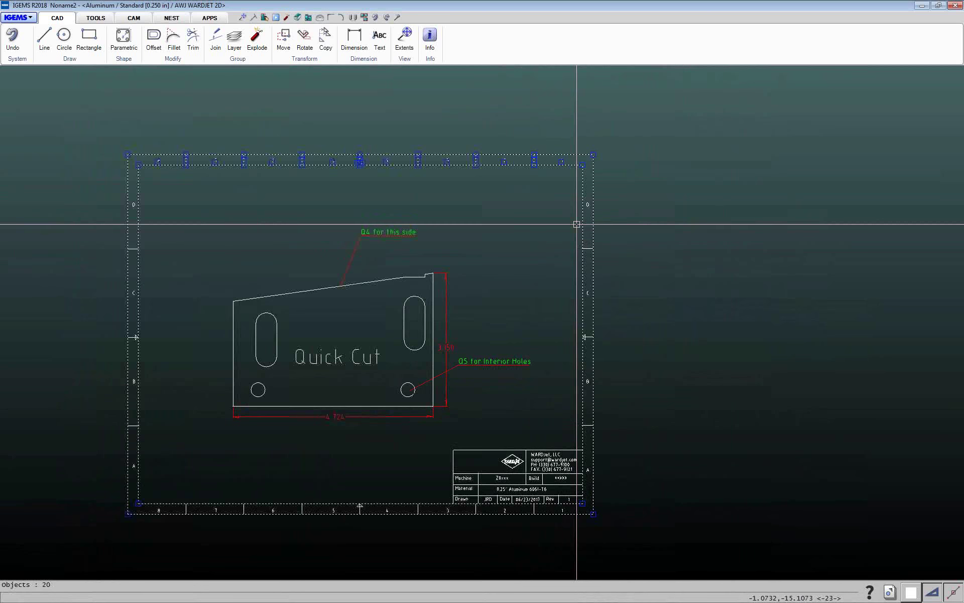
left_click(639, 190)
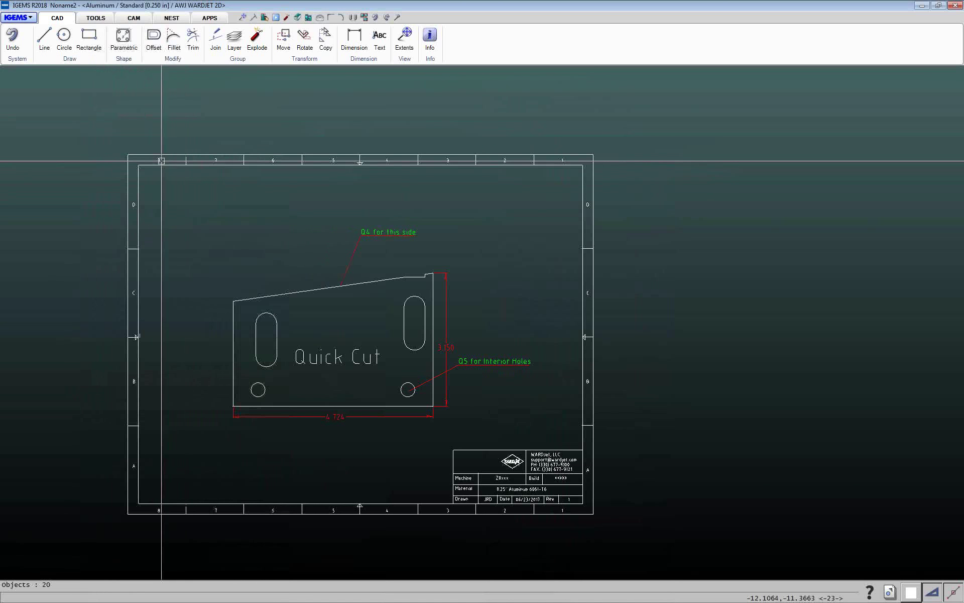
Window-select the number 8 in the sheet border's upper-left corner by fully enclosing only that character
scroll(170, 159, "up", 5)
scroll(170, 159, "up", 3)
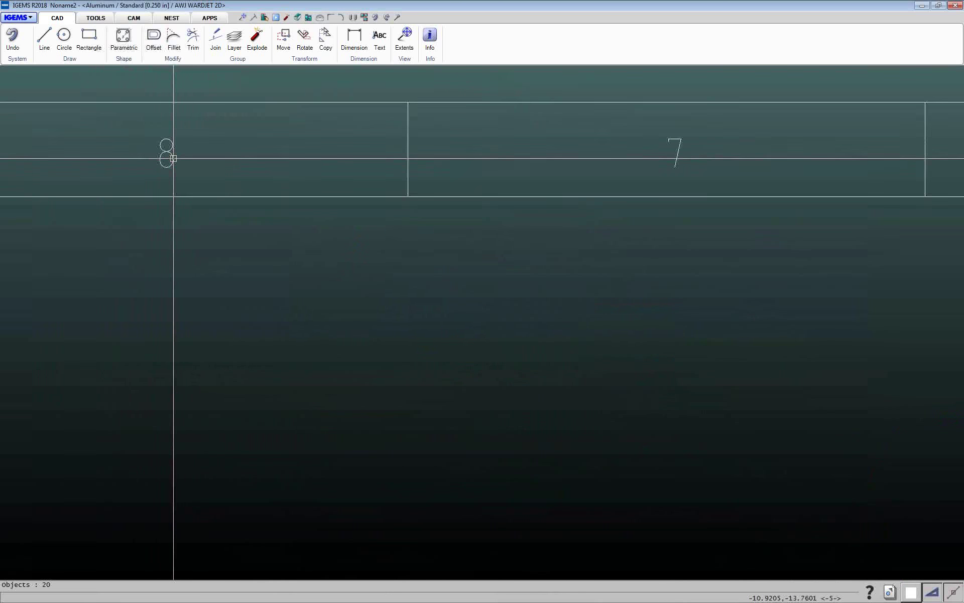
scroll(217, 185, "down", 5)
scroll(221, 171, "down", 1)
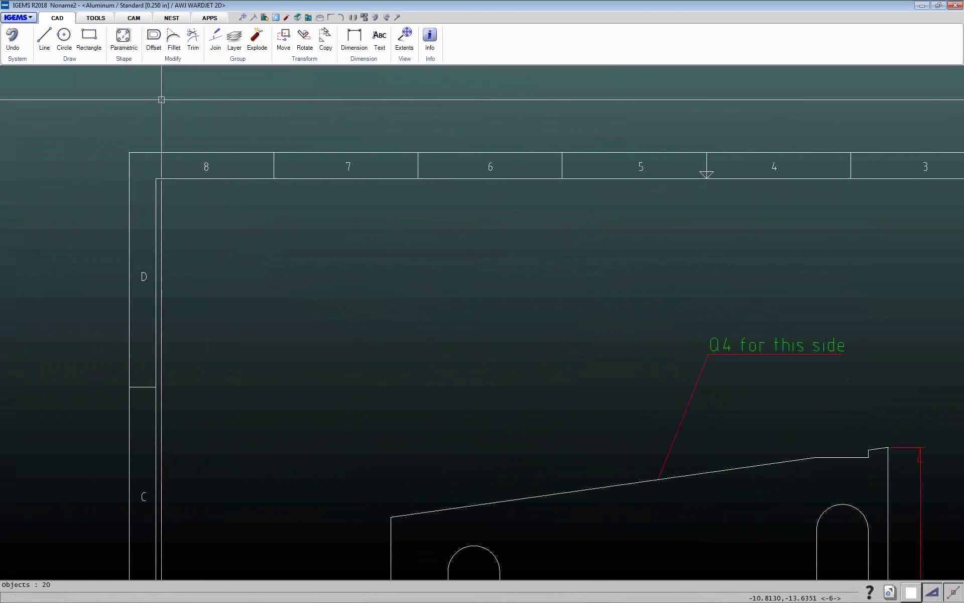
left_click_drag(176, 137, 252, 216)
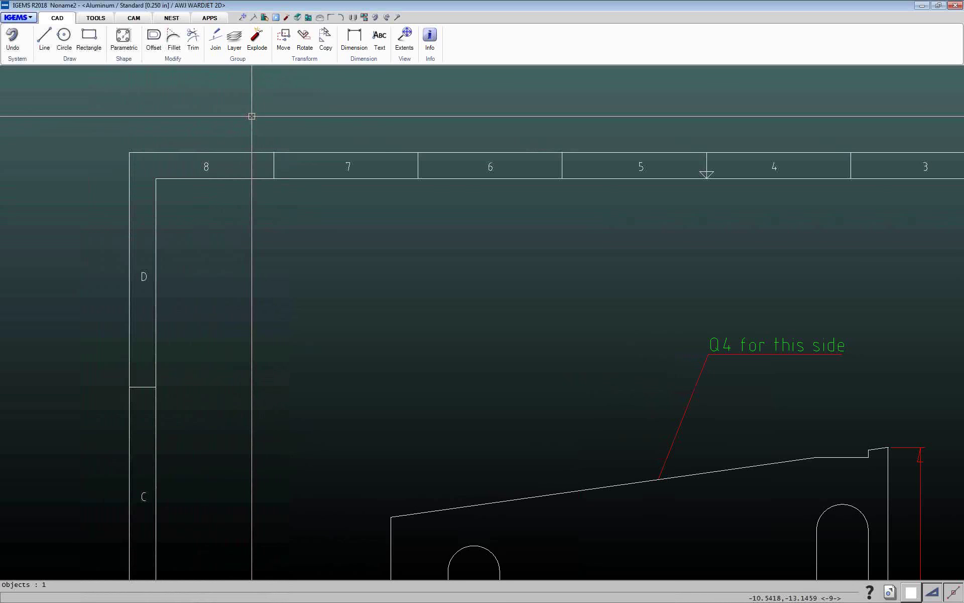
Crossing-select the number 8 together with the inner and outer border frames it sits between, and clear the selection
left_click_drag(252, 116, 169, 201)
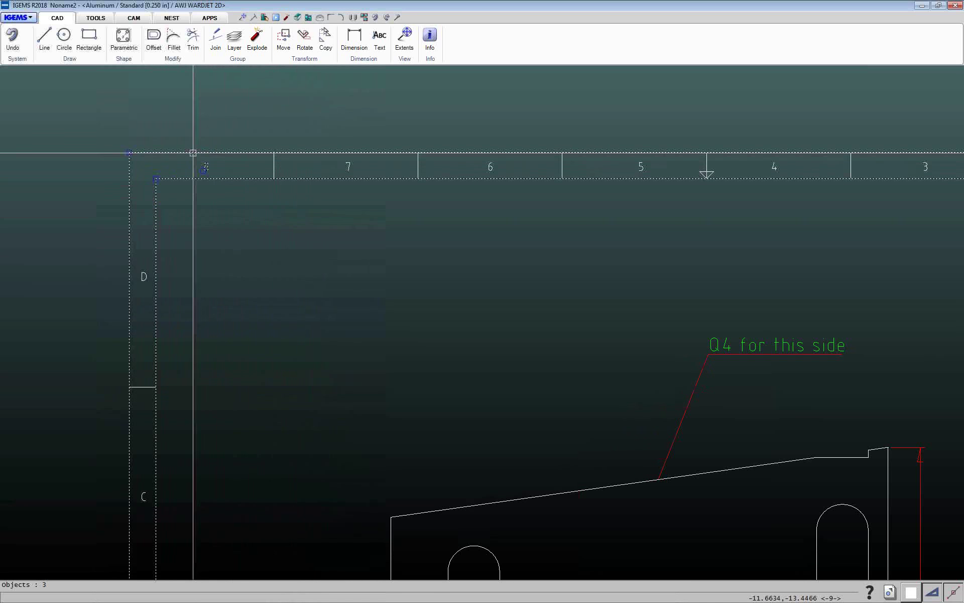
scroll(244, 221, "down", 3)
scroll(243, 221, "up", 5)
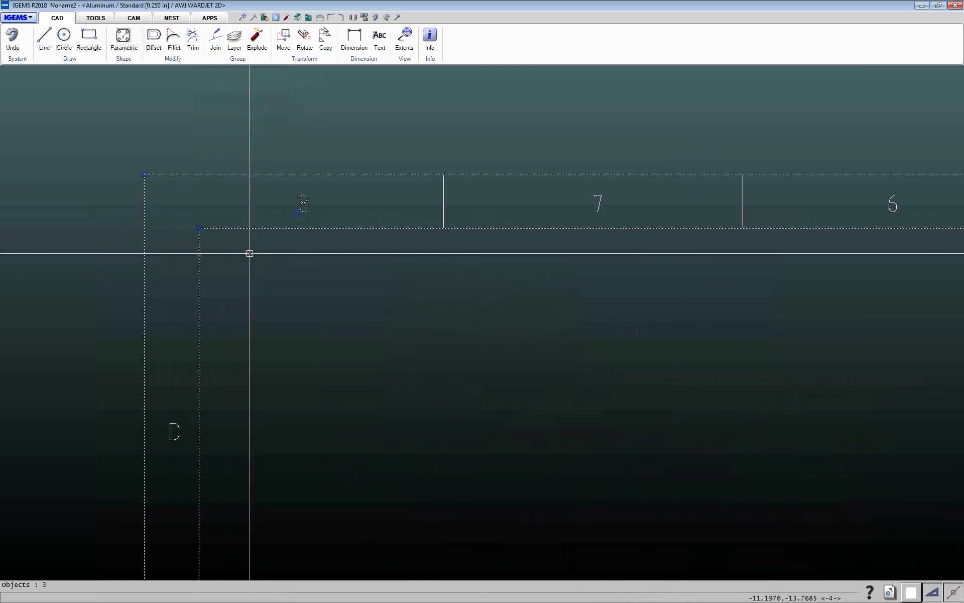
left_click(273, 235)
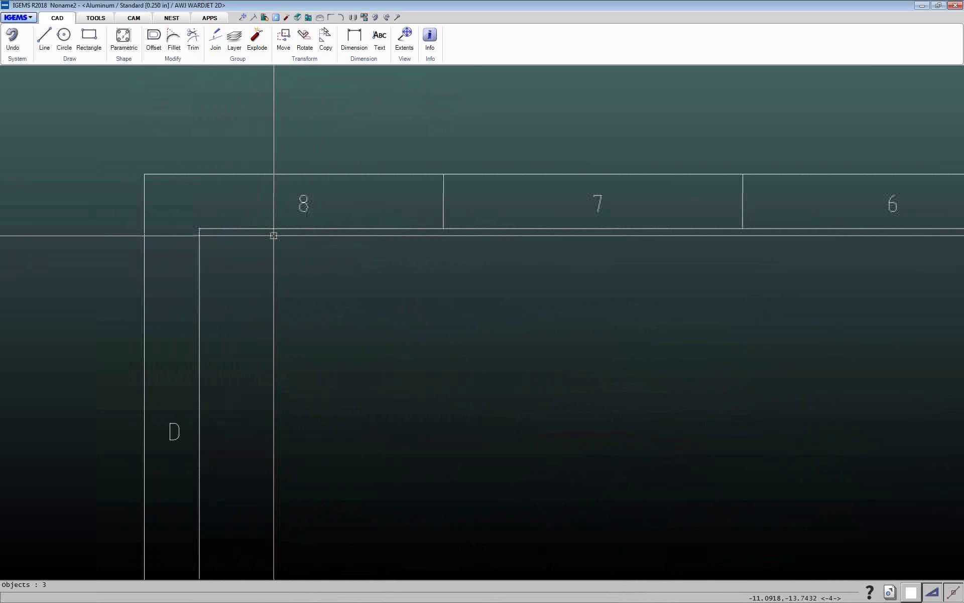
Window-select the border numbers 8 and 7 by fully enclosing them without the frame lines, and clear the selection
left_click_drag(227, 131, 398, 299)
left_click_drag(230, 142, 514, 299)
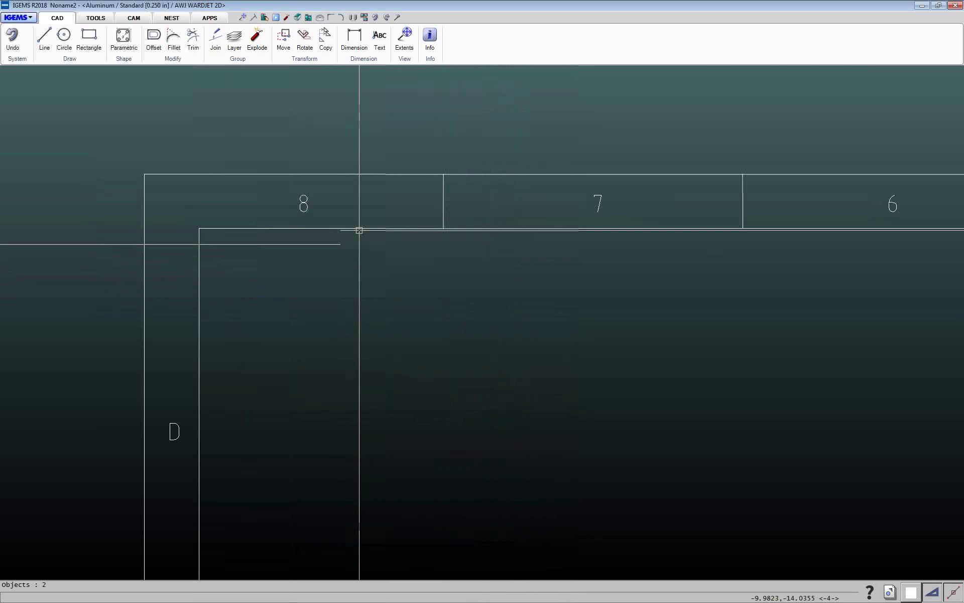
left_click_drag(231, 121, 647, 274)
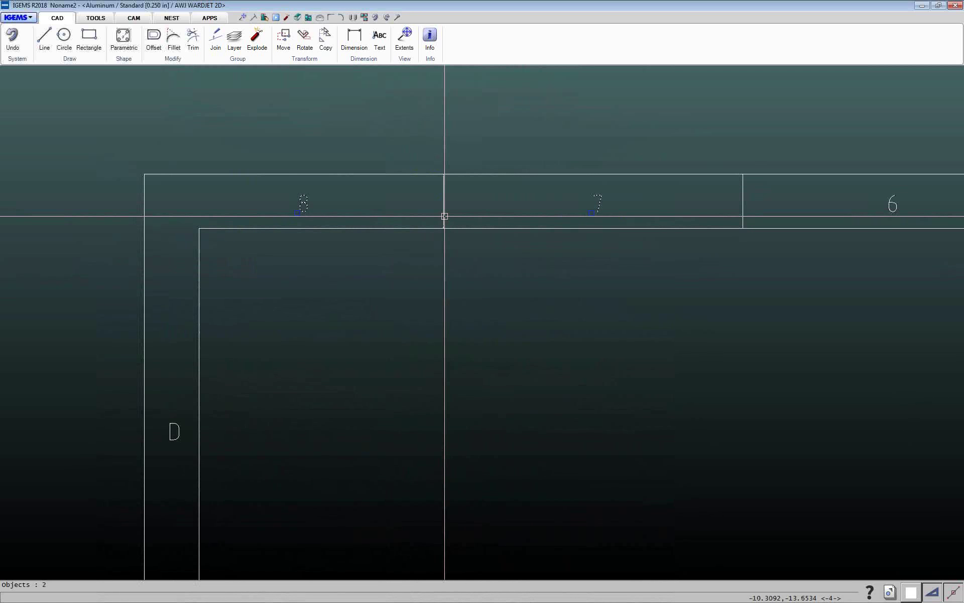
left_click(445, 216)
left_click(479, 213)
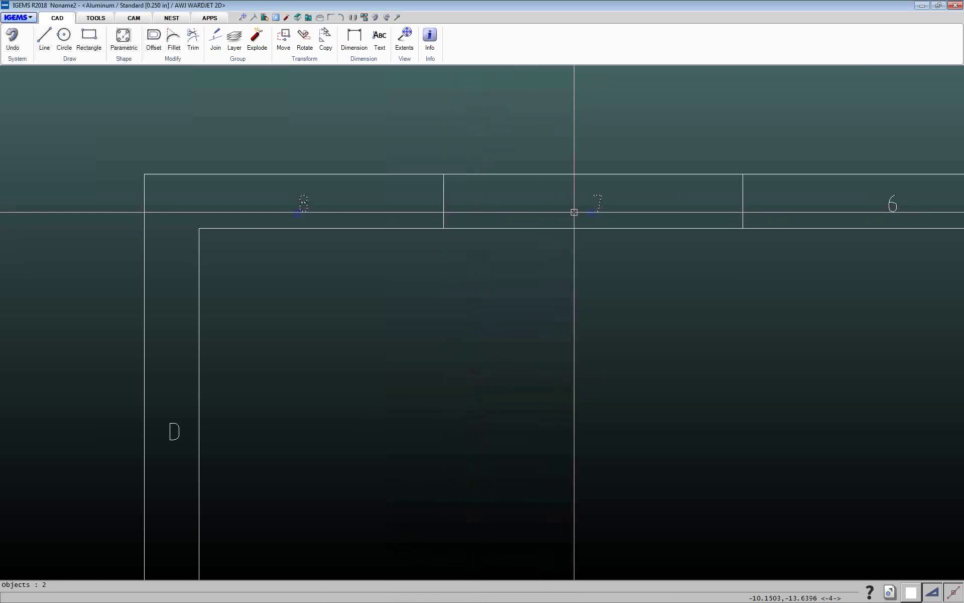
scroll(486, 236, "up", 1)
scroll(428, 254, "down", 6)
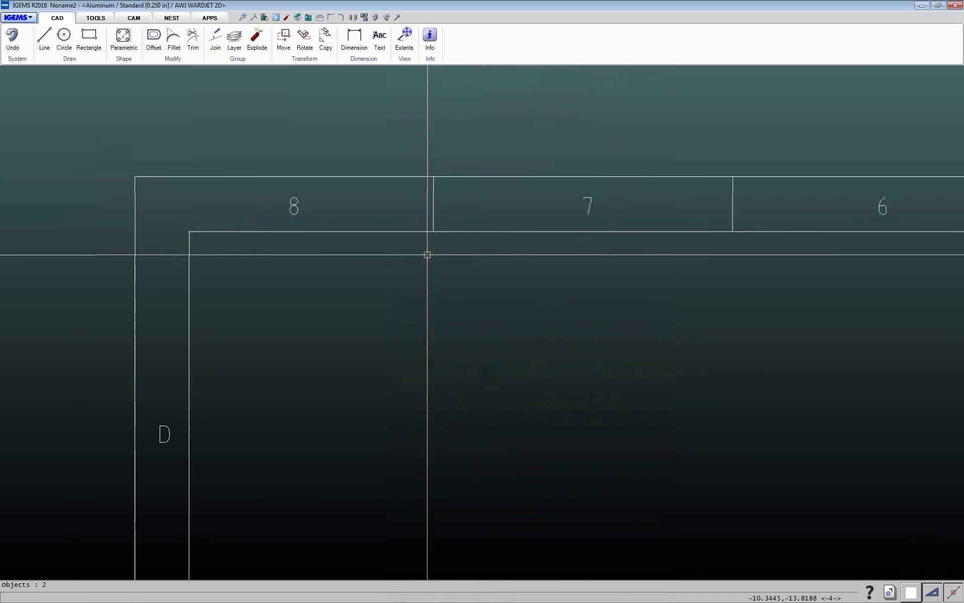
middle_click_drag(428, 275, 294, 252)
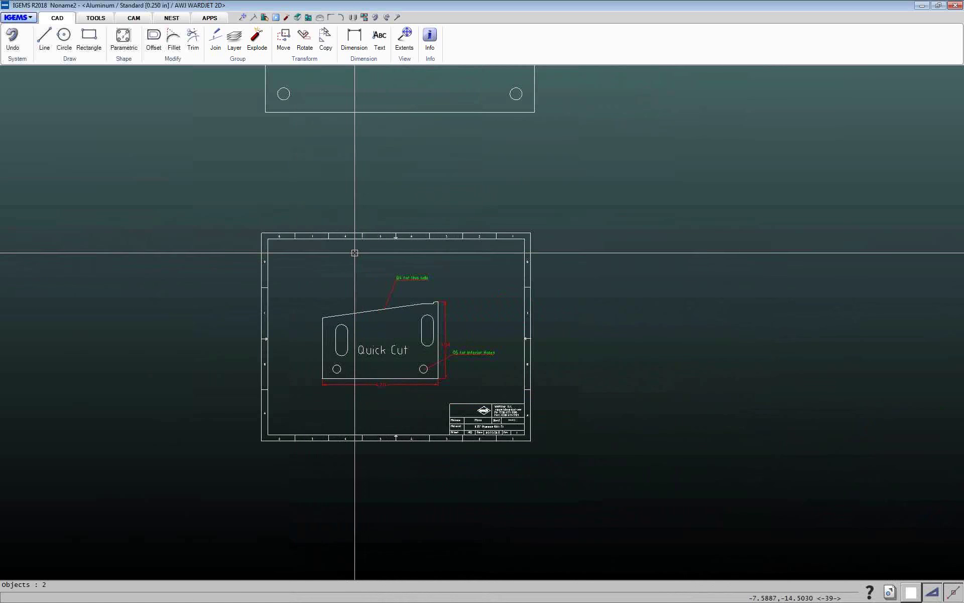
Delete the border objects crossing the upper edge of the Quick Cut sheet, and undo the deletion
left_click(559, 252)
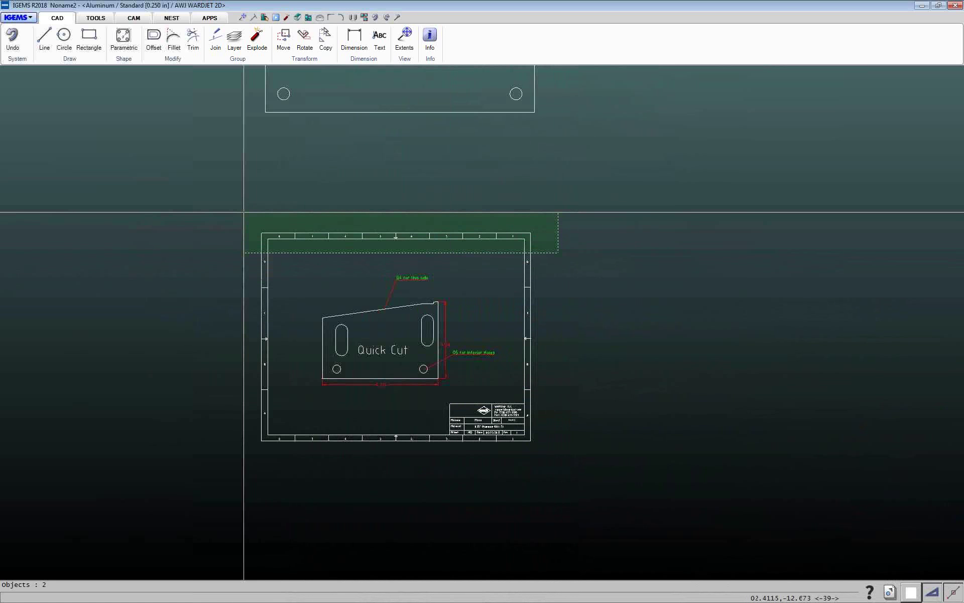
left_click(243, 212)
key("Delete")
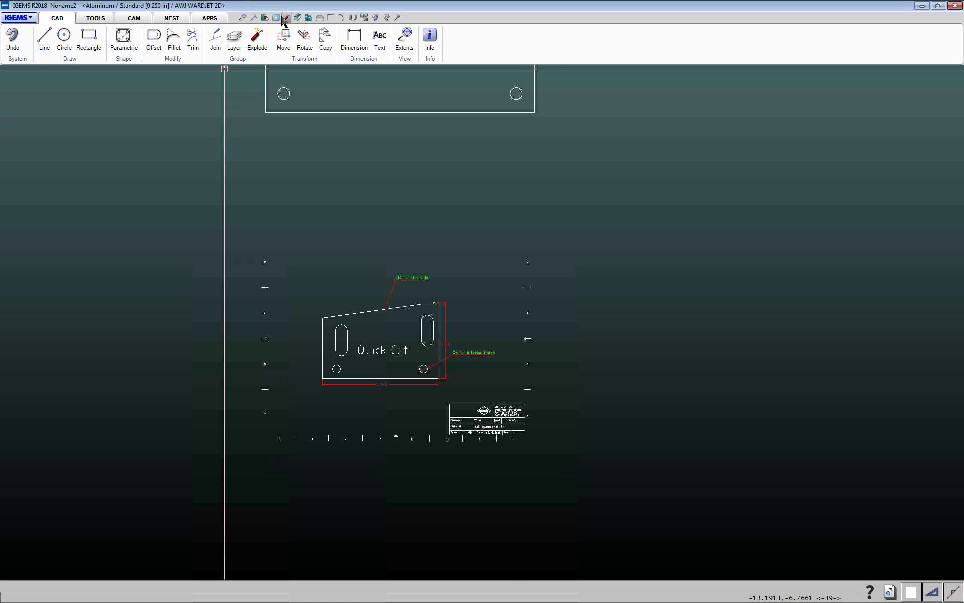
left_click(375, 18)
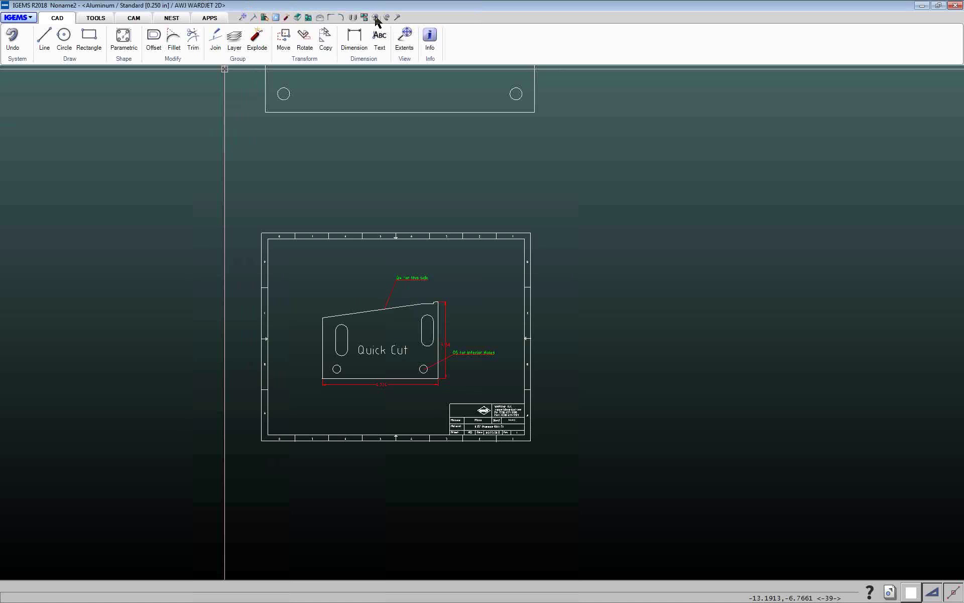
Start the Erase command and limit its selection with a quick filter for all entities on the TITLE_BLOCK layer
scroll(301, 258, "up", 2)
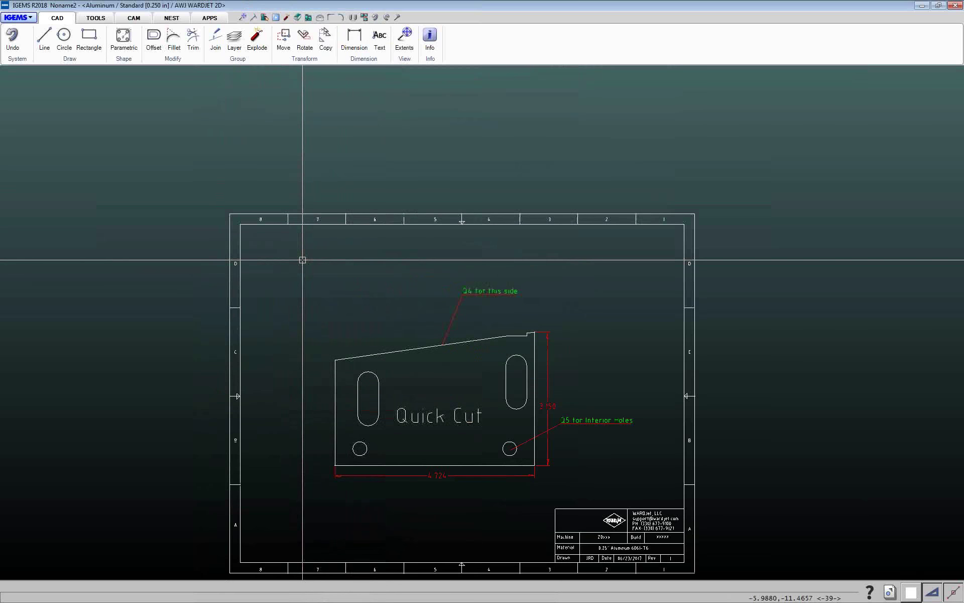
scroll(301, 260, "down", 2)
scroll(301, 261, "up", 1)
scroll(307, 271, "down", 1)
scroll(306, 272, "up", 3)
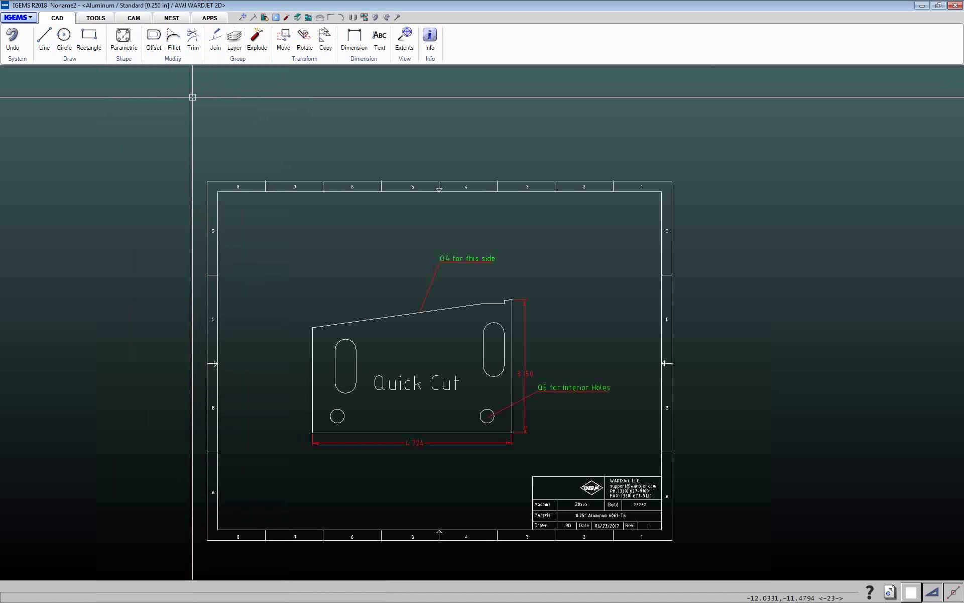
key("Delete")
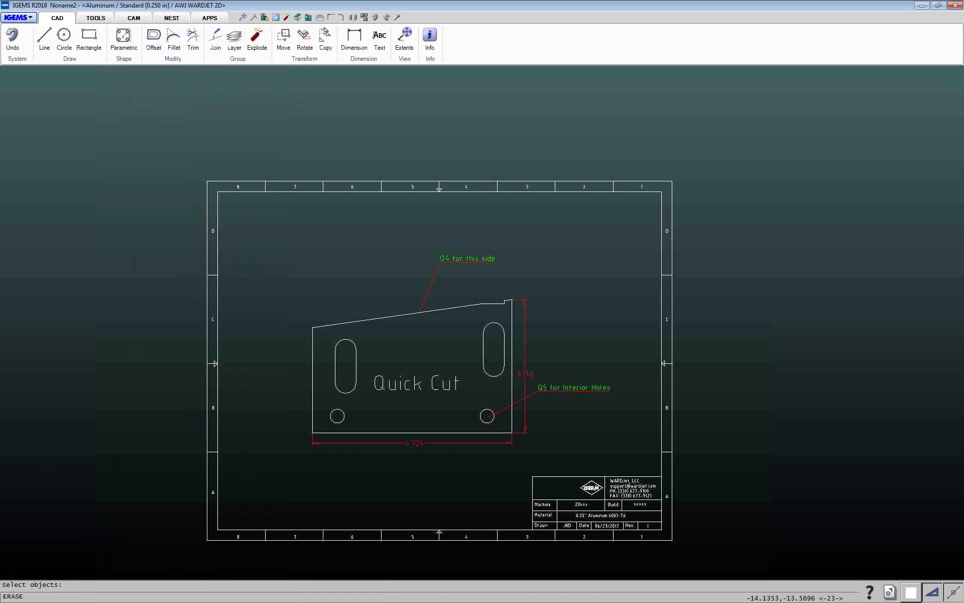
right_click(76, 142)
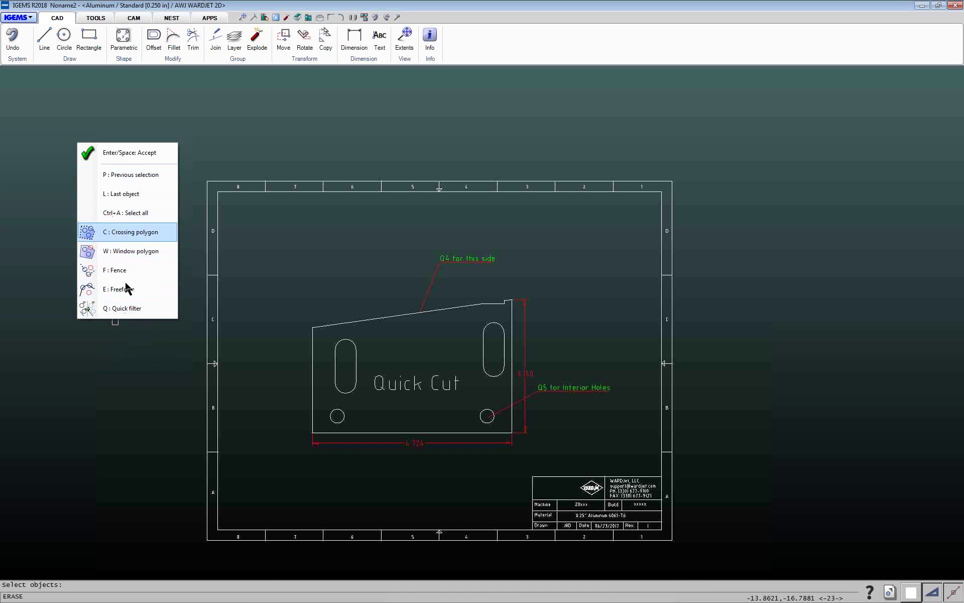
left_click(126, 309)
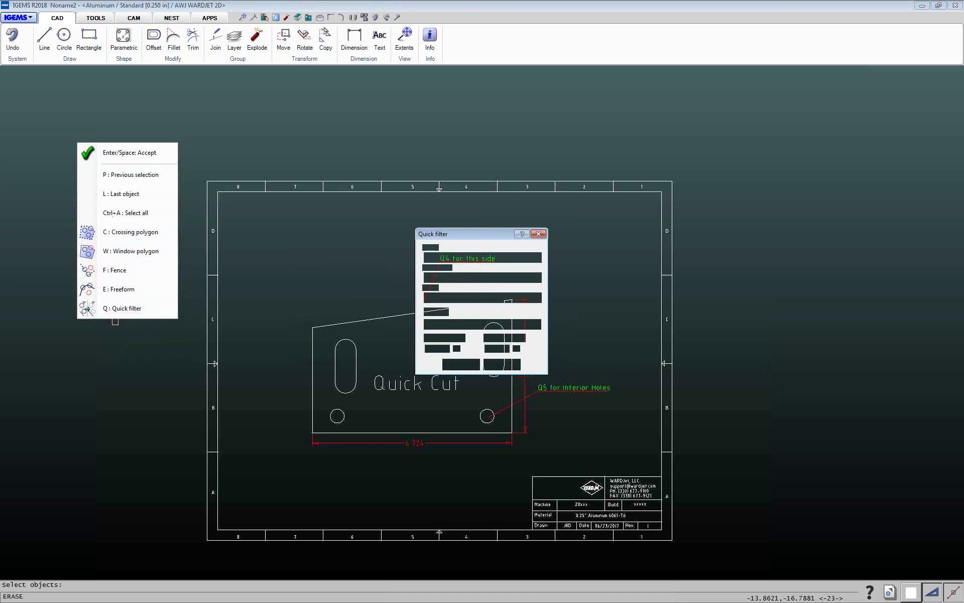
left_click_drag(472, 240, 343, 162)
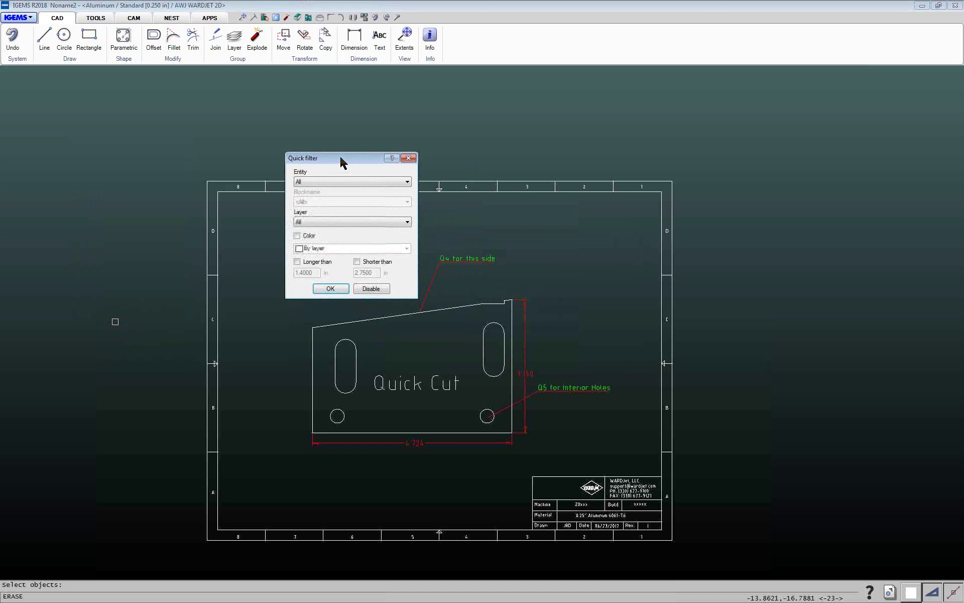
left_click(321, 187)
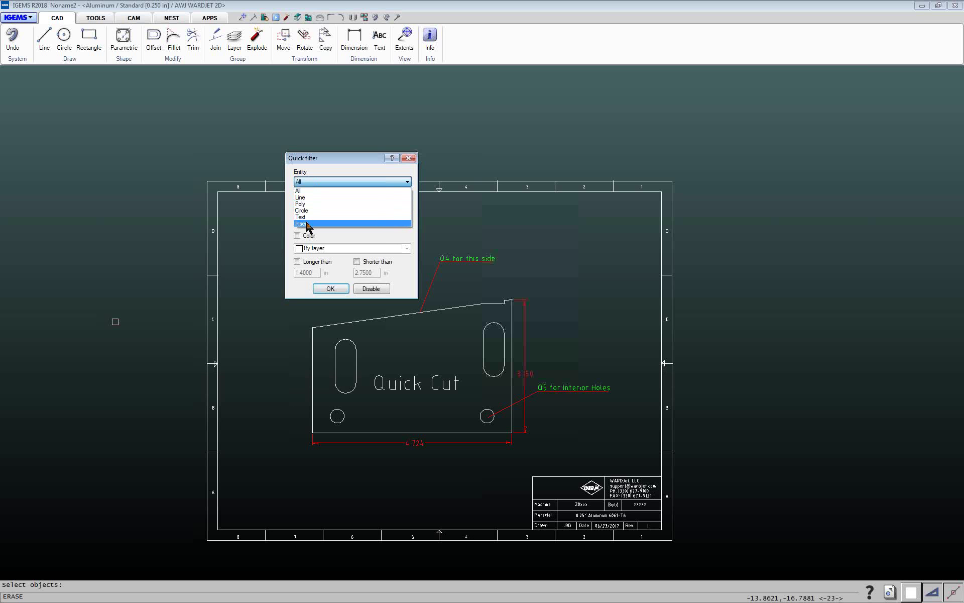
left_click(310, 193)
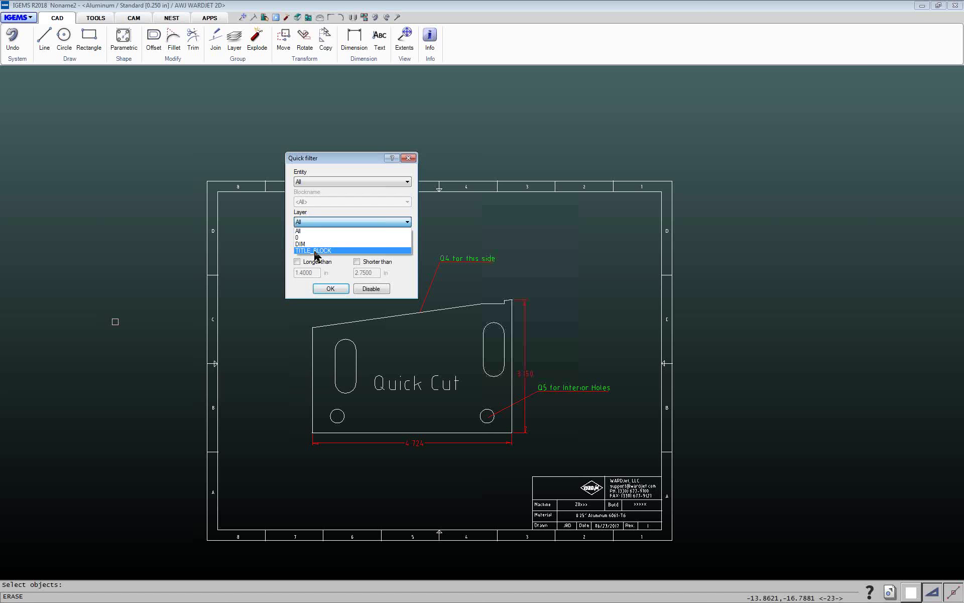
left_click(317, 251)
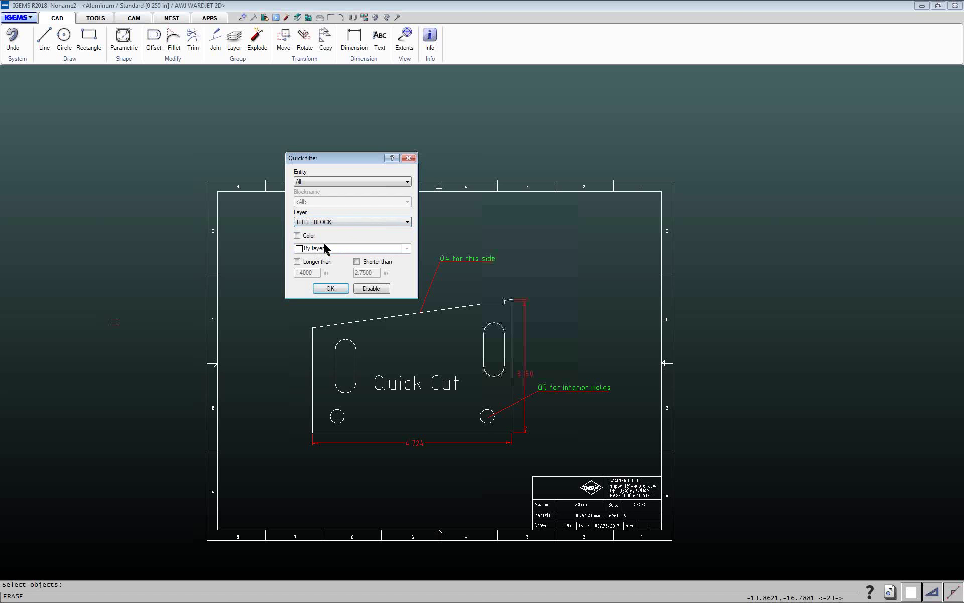
left_click(329, 288)
Erase the sheet border and title block by window-selecting the entire Quick Cut sheet
left_click(146, 118)
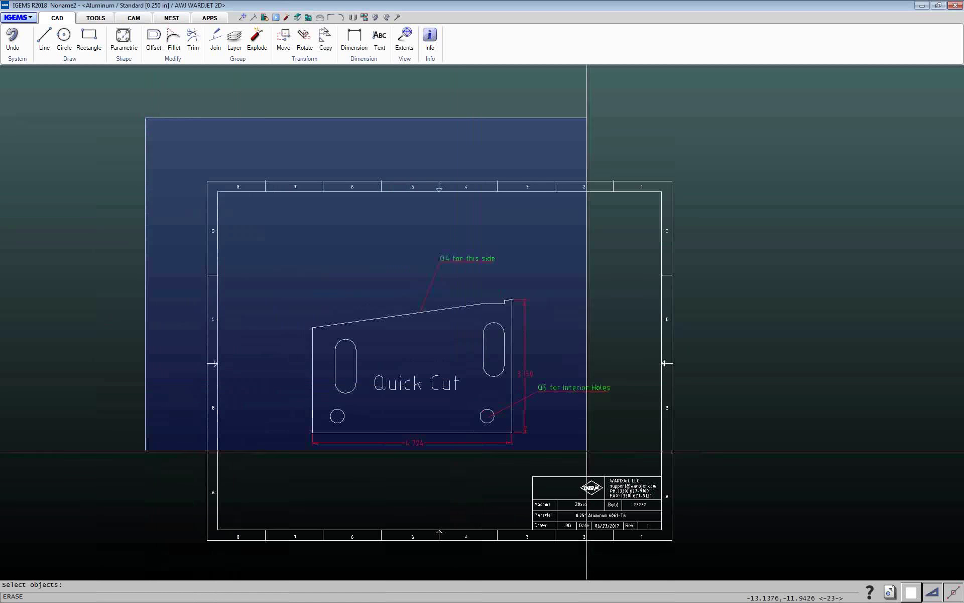
left_click(712, 553)
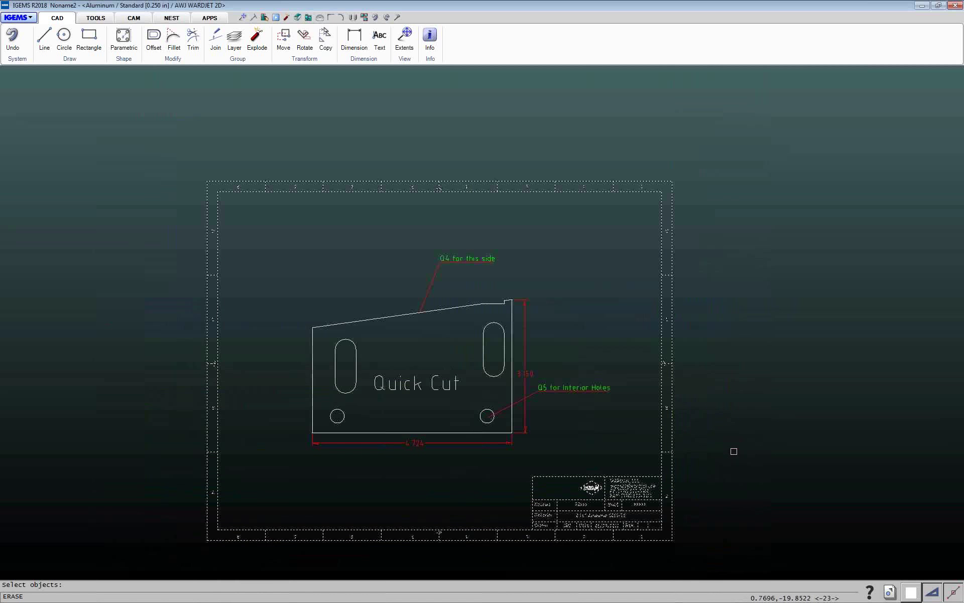
key("Return")
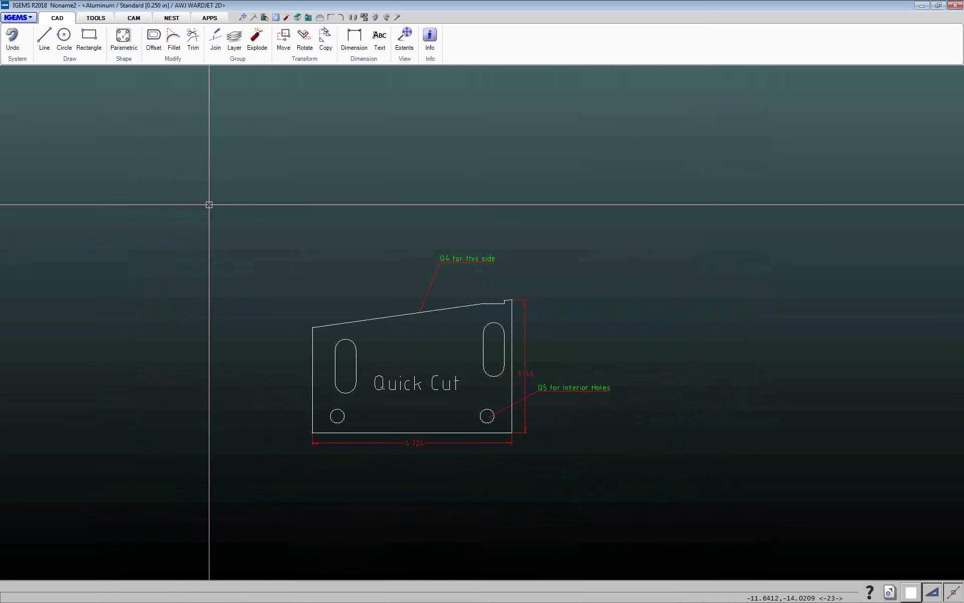
Erase the green notes around the Quick Cut part using a quick filter set to the green color
key("Return")
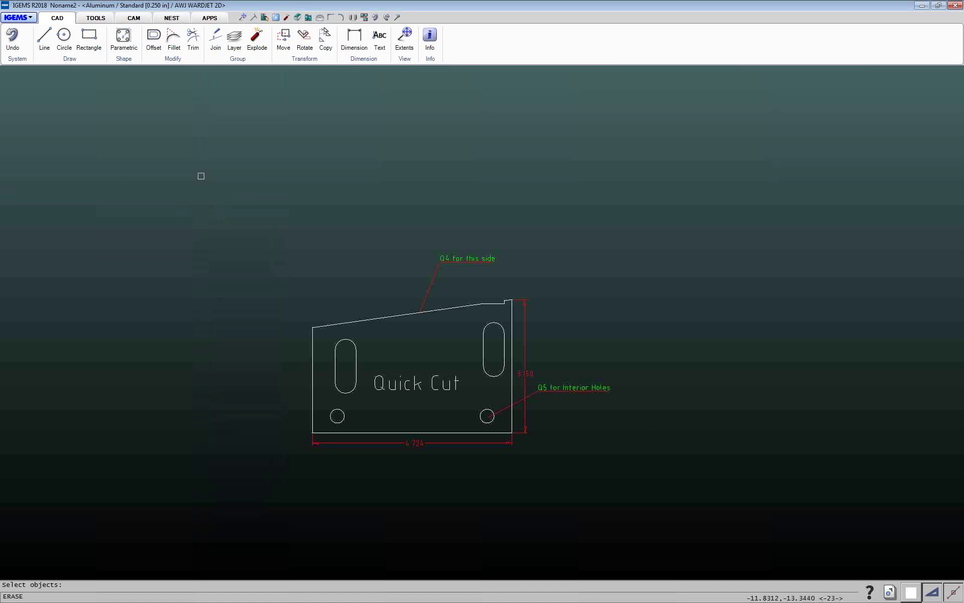
right_click(201, 176)
left_click(254, 341)
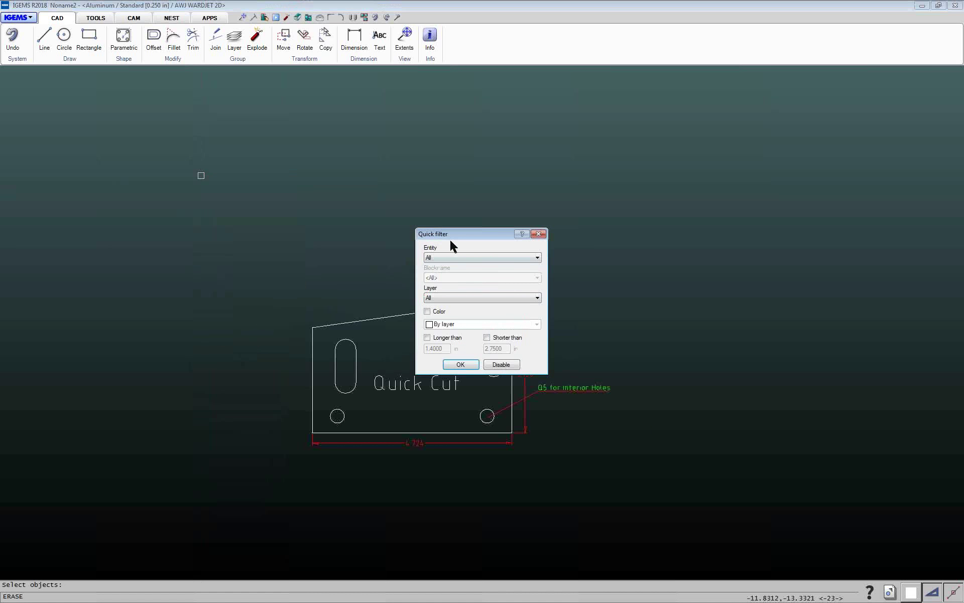
left_click_drag(449, 244, 316, 178)
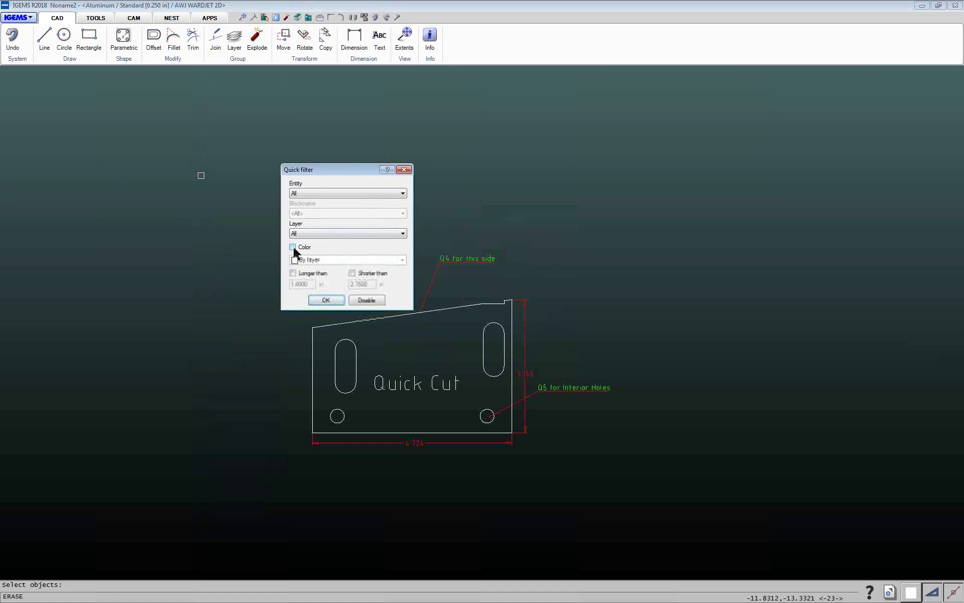
left_click(321, 261)
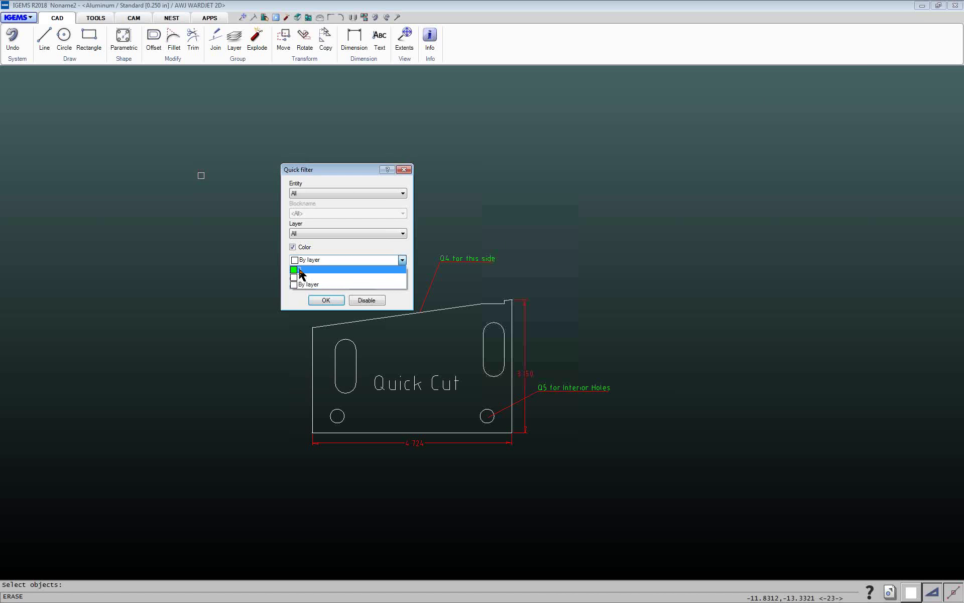
left_click(301, 271)
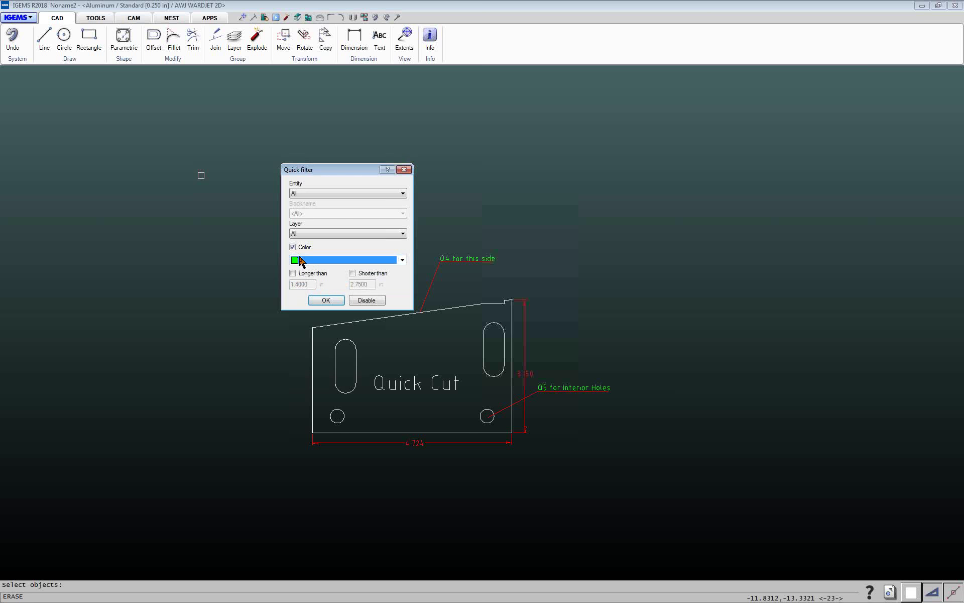
left_click(326, 300)
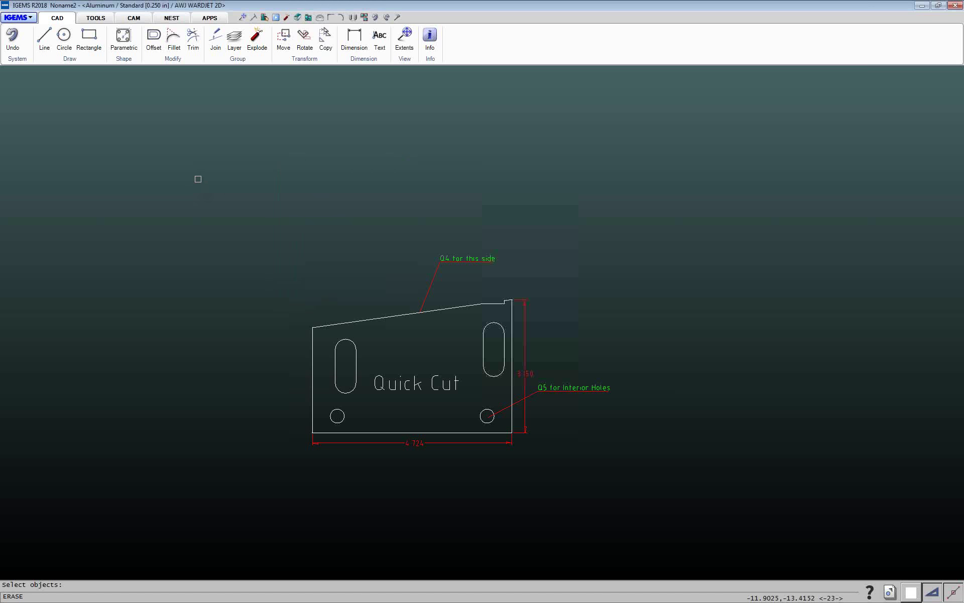
left_click_drag(198, 179, 799, 514)
key("Return")
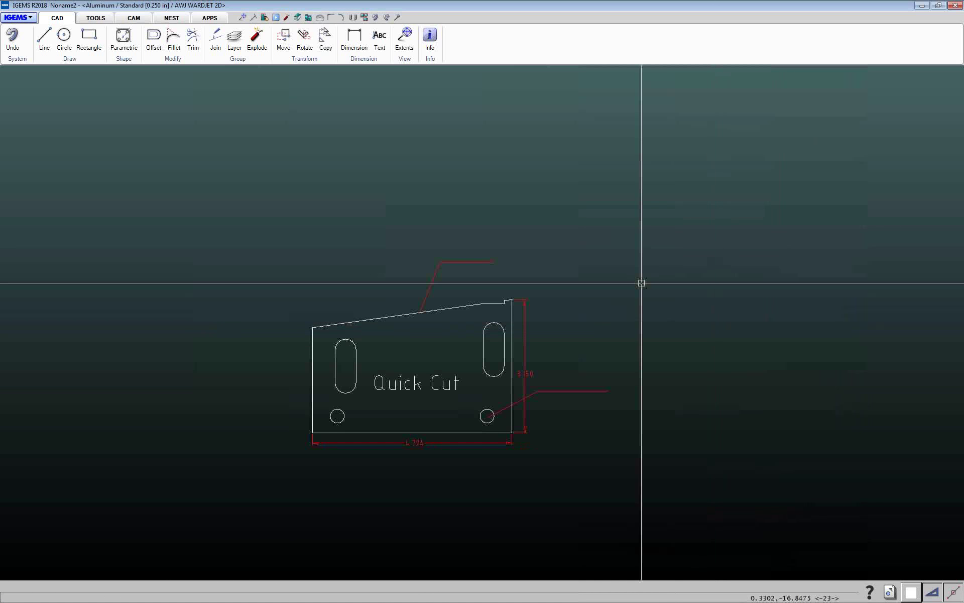
Select the red leader line above the Quick Cut part and inspect its layer in the object info
left_click(484, 261)
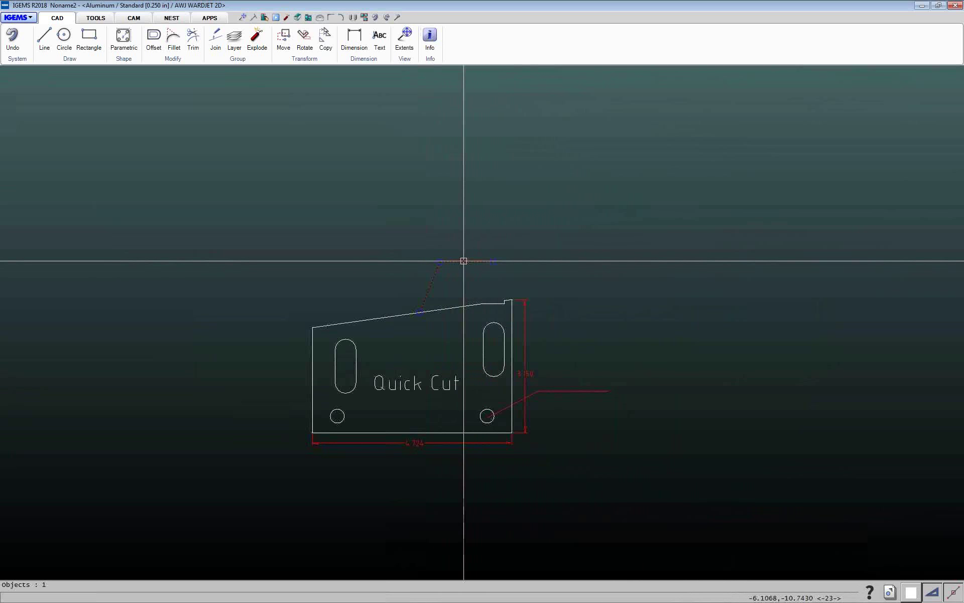
left_click(429, 36)
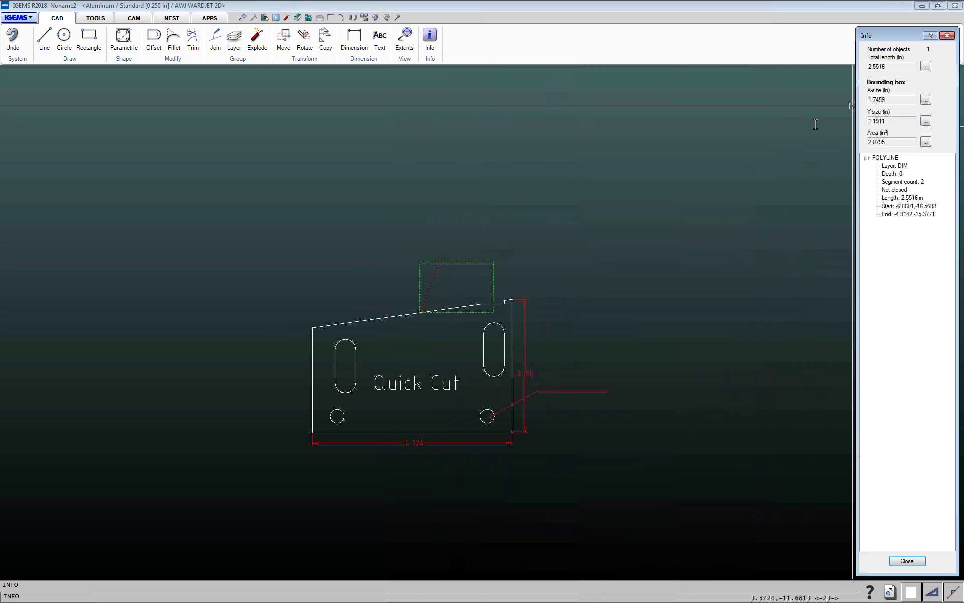
left_click(947, 36)
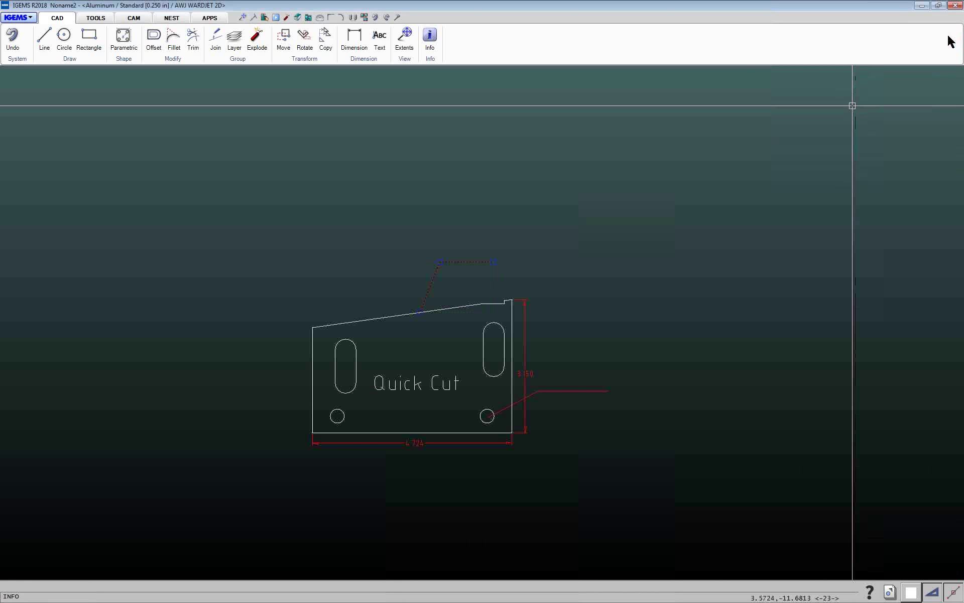
left_click(430, 38)
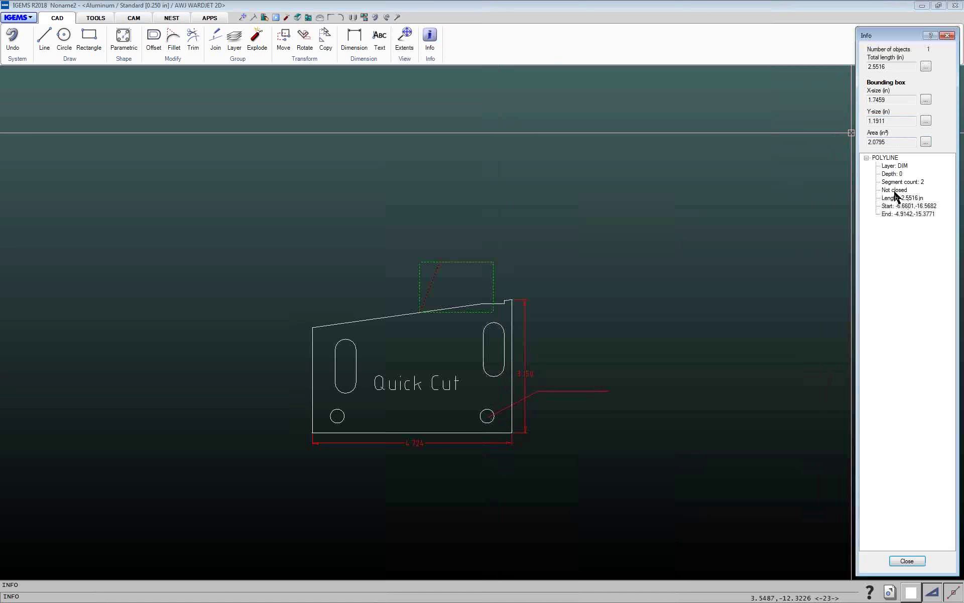
left_click(949, 35)
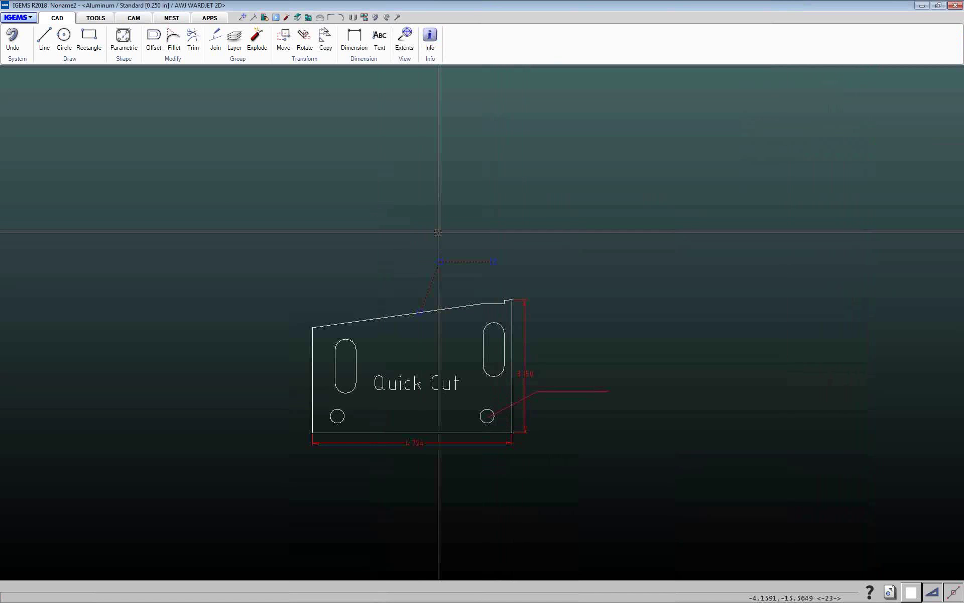
Erase the Quick Cut part's dimensions and leader lines using a quick filter for the DIM layer
key("Delete")
right_click(183, 173)
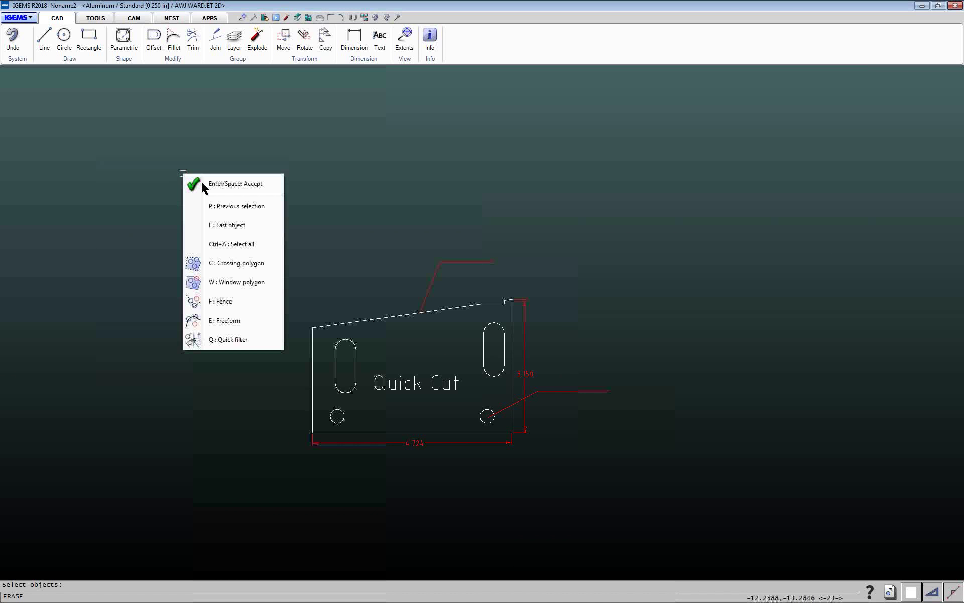
left_click(239, 340)
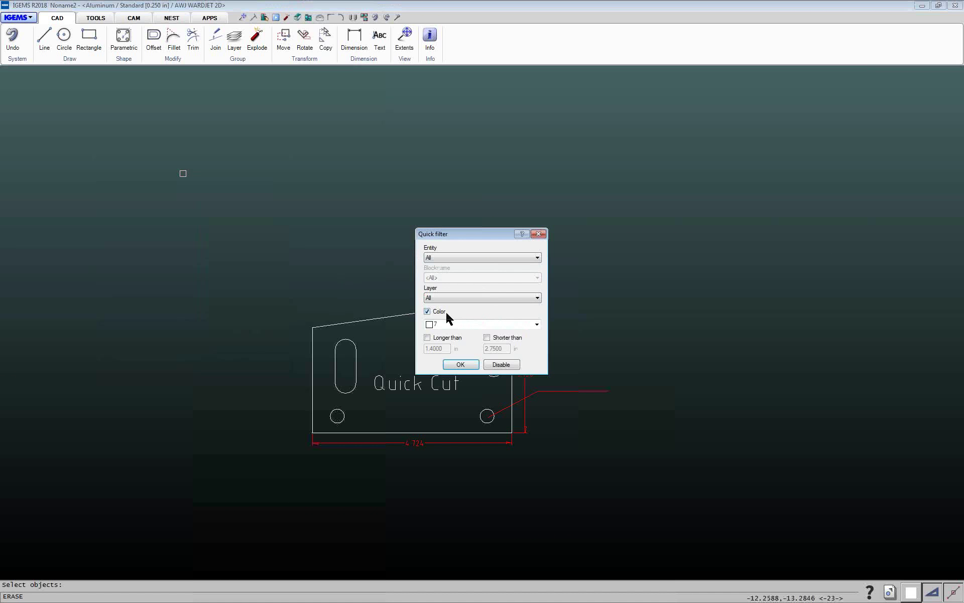
left_click(431, 298)
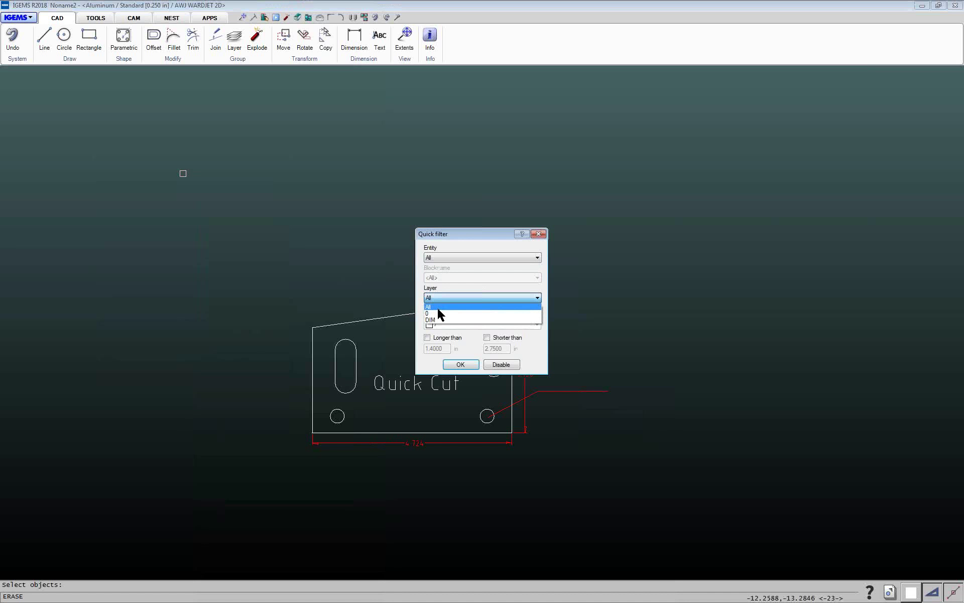
left_click(435, 322)
left_click(454, 363)
left_click(198, 189)
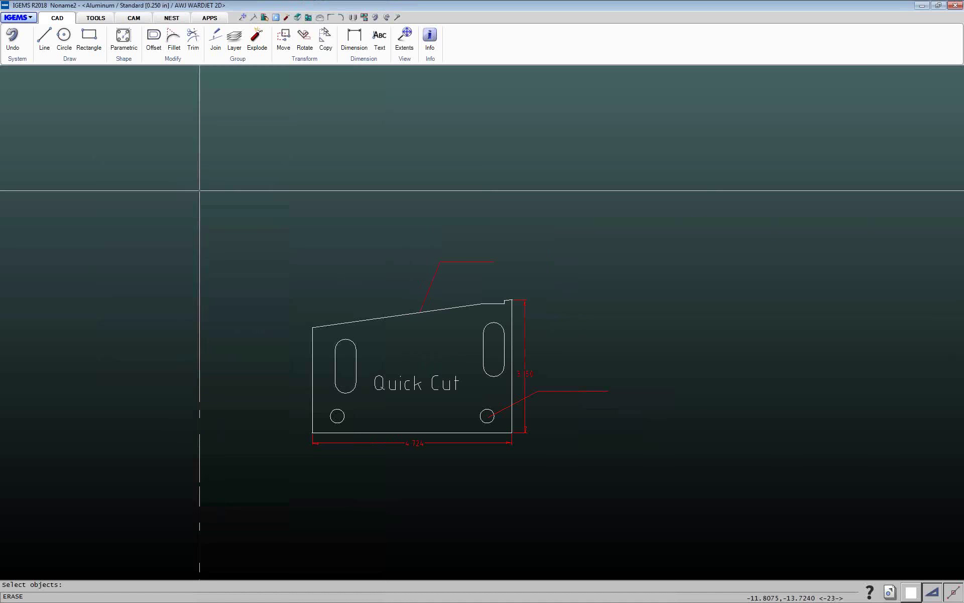
left_click(665, 499)
key("Return")
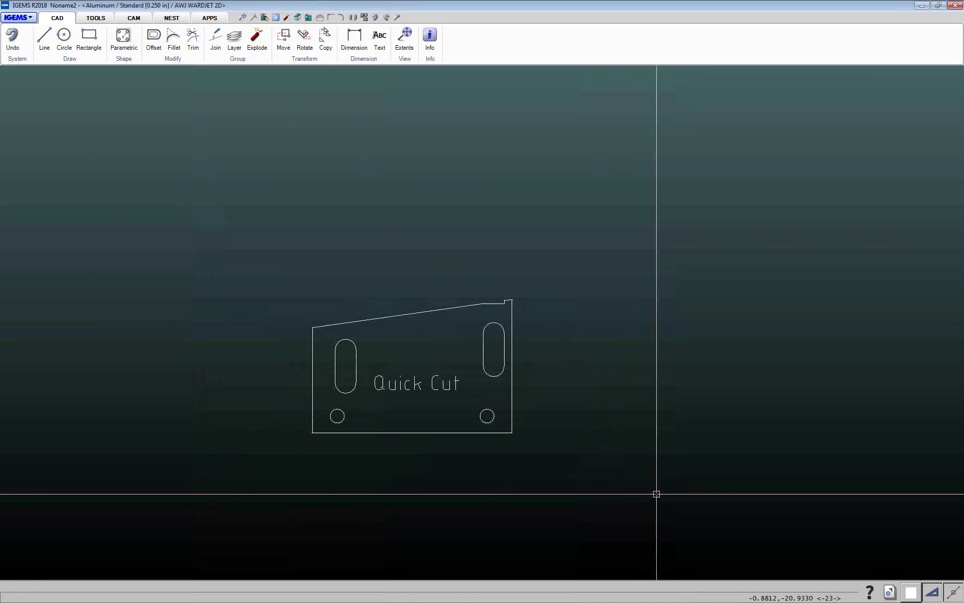
scroll(603, 495, "down", 6)
middle_click_drag(604, 497, 447, 409)
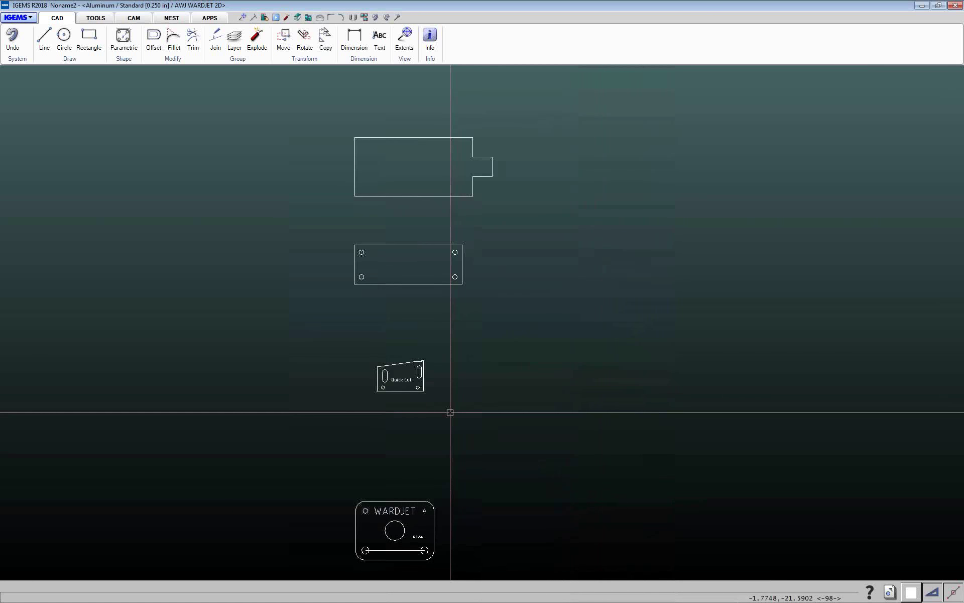
scroll(404, 329, "down", 4)
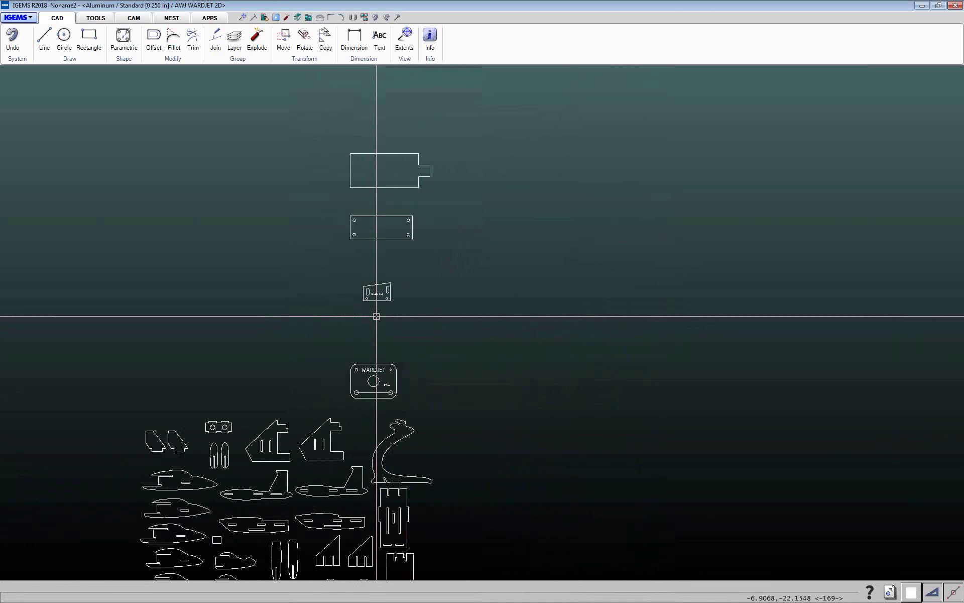
middle_click_drag(399, 322, 393, 284)
scroll(371, 267, "down", 4)
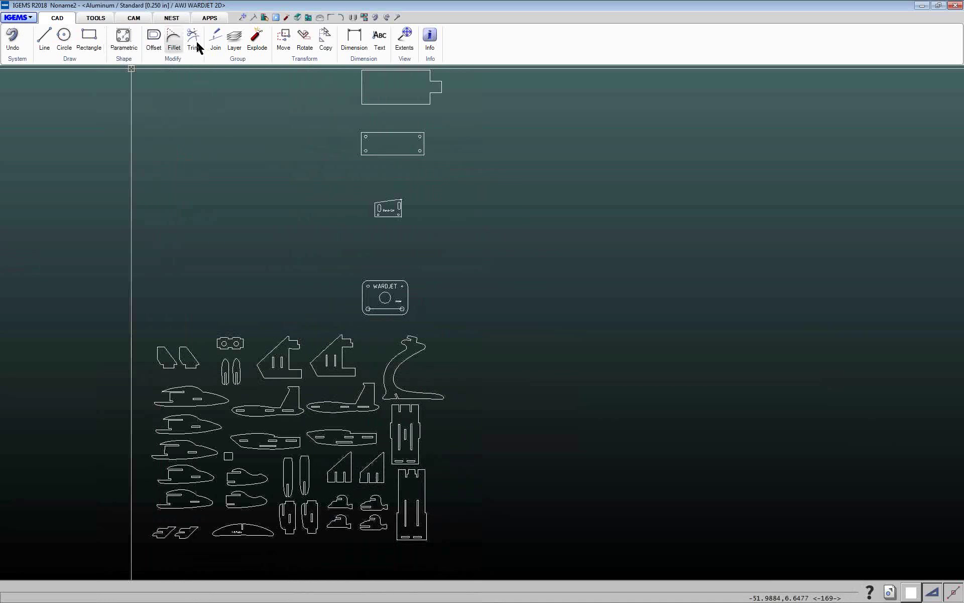
left_click(78, 59)
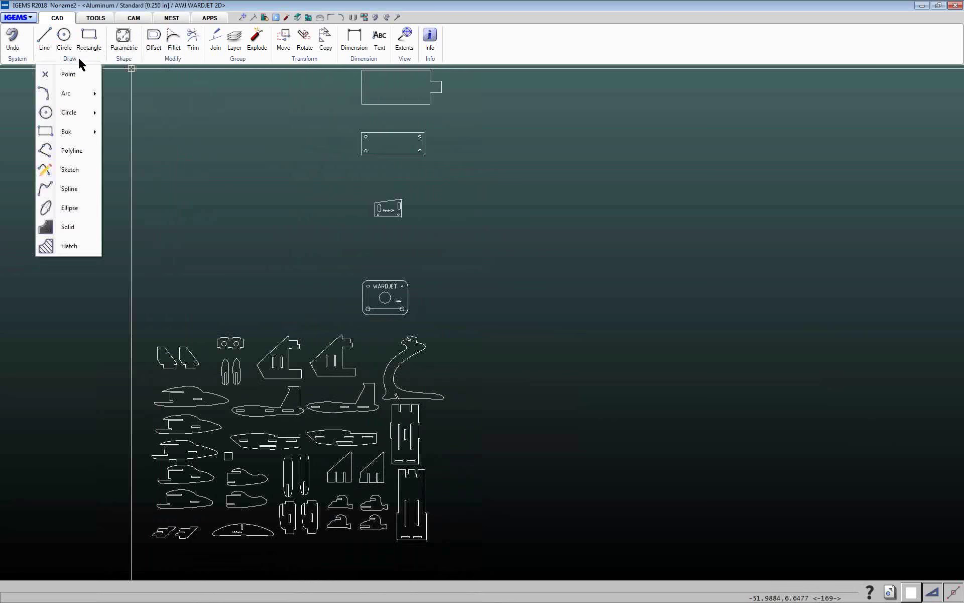
left_click(127, 61)
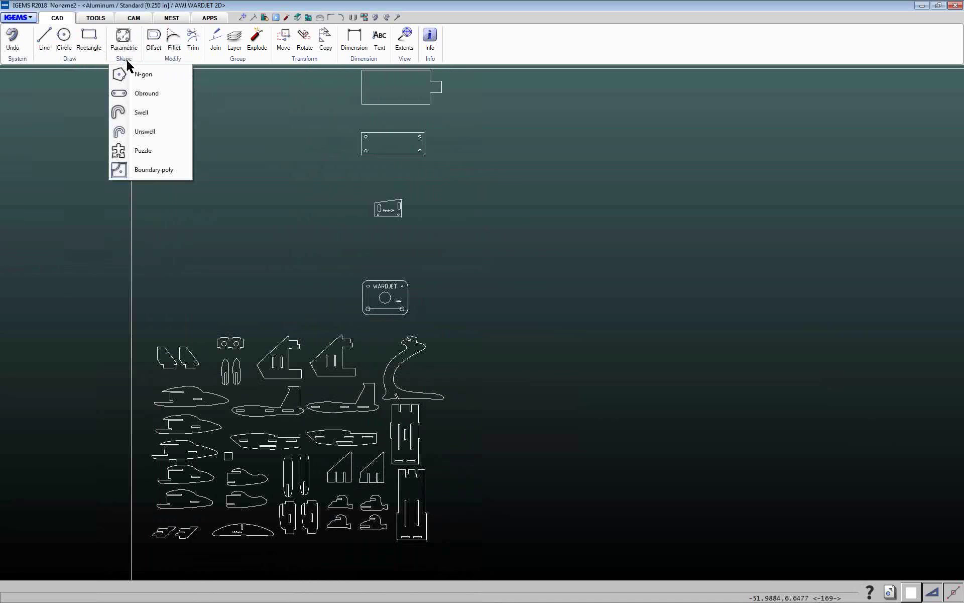
left_click(169, 60)
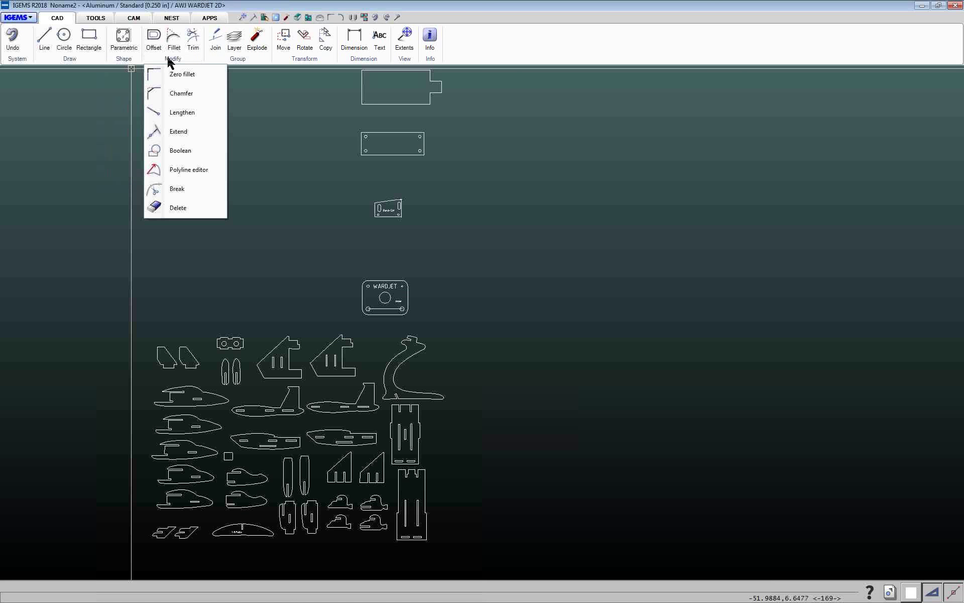
left_click(168, 60)
left_click(168, 60)
left_click(235, 63)
left_click(235, 61)
left_click(171, 61)
left_click(227, 6)
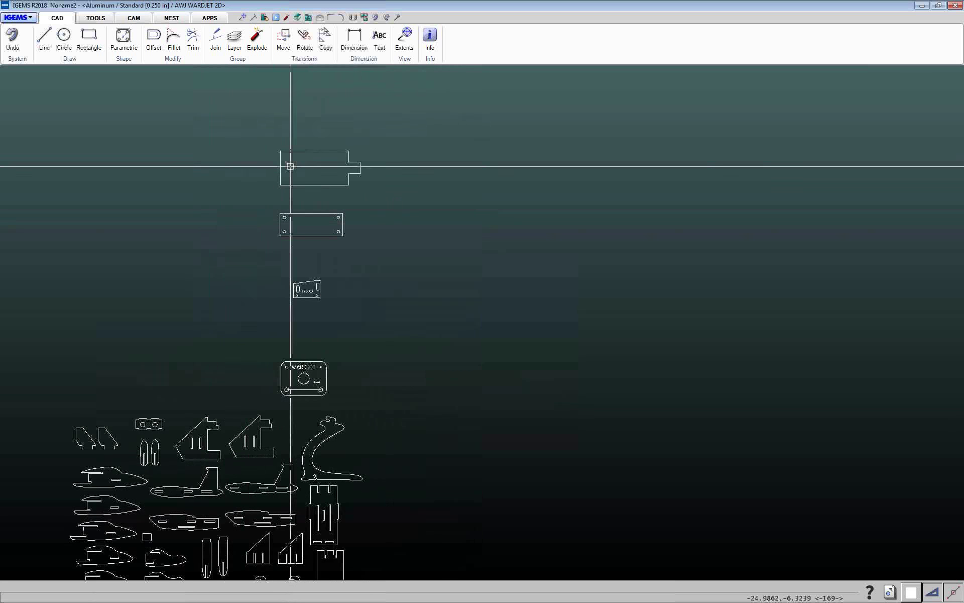
Join the topmost part's rectangular body outline and its tab outline into one closed contour
scroll(321, 152, "up", 3)
scroll(320, 152, "up", 2)
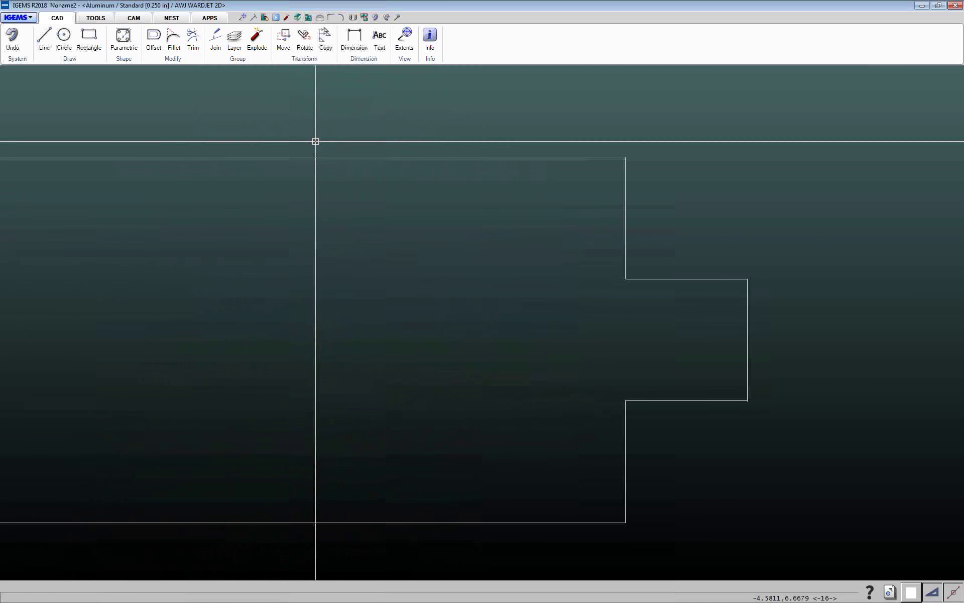
scroll(291, 126, "down", 1)
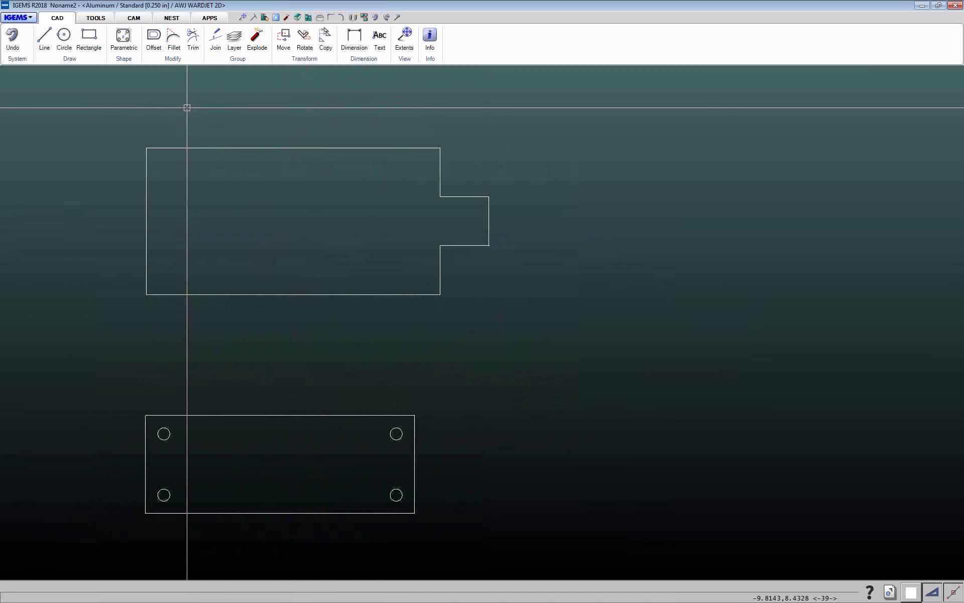
left_click(400, 147)
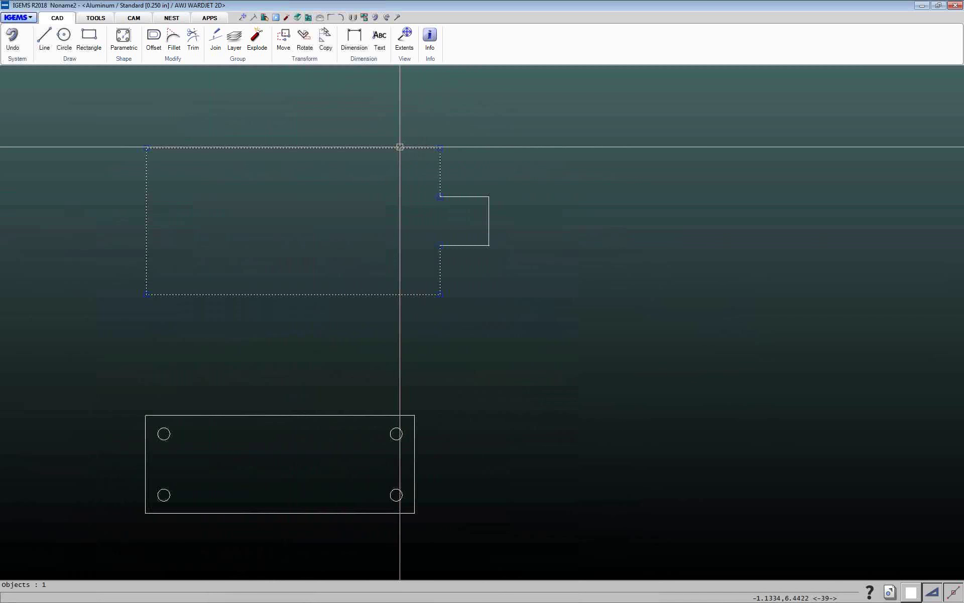
key("Escape")
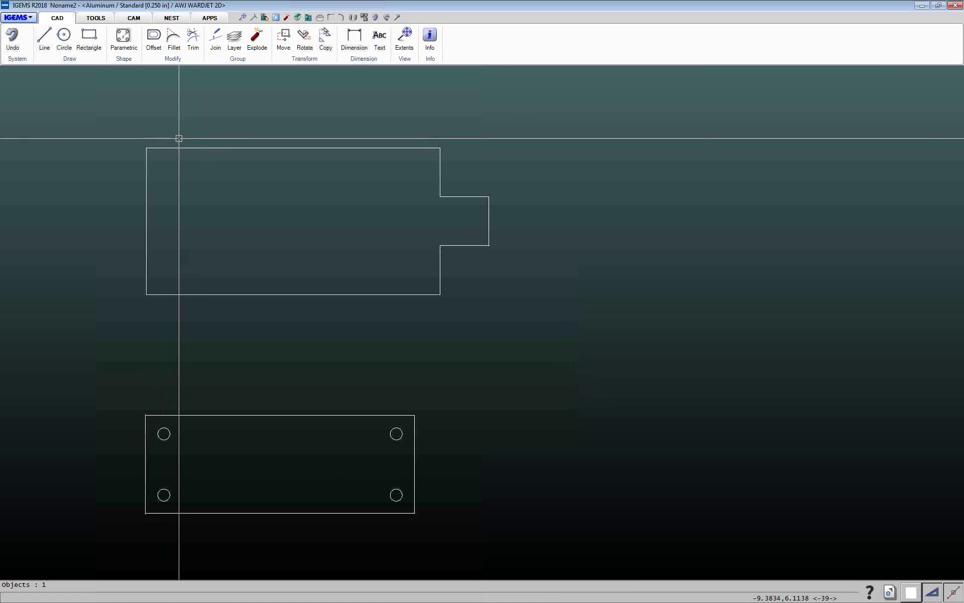
right_click(99, 134)
left_click_drag(95, 132, 559, 336)
right_click(559, 336)
right_click(560, 335)
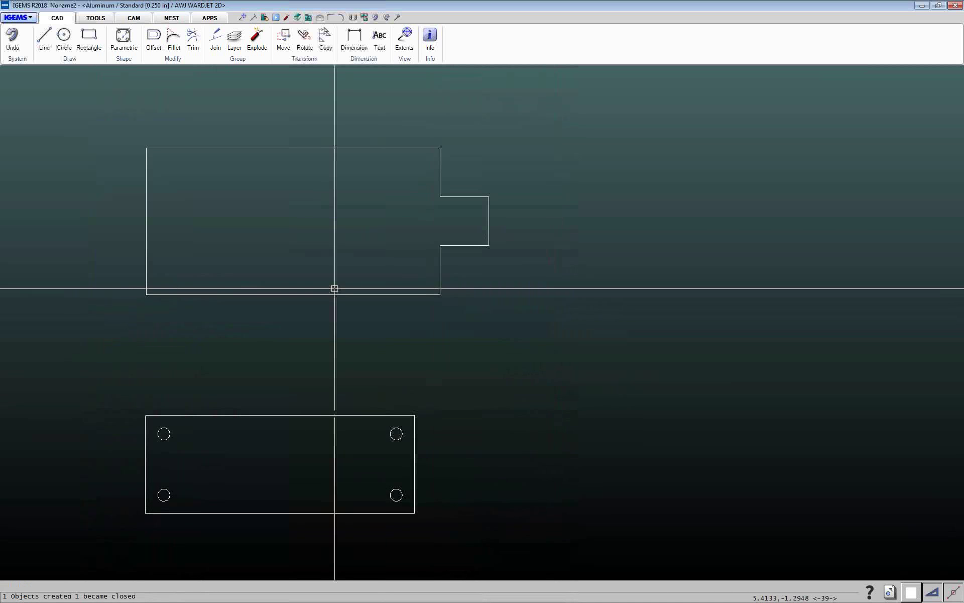
Dimension the joined part's upper edge to check its length, and remove the dimension
scroll(348, 256, "down", 2)
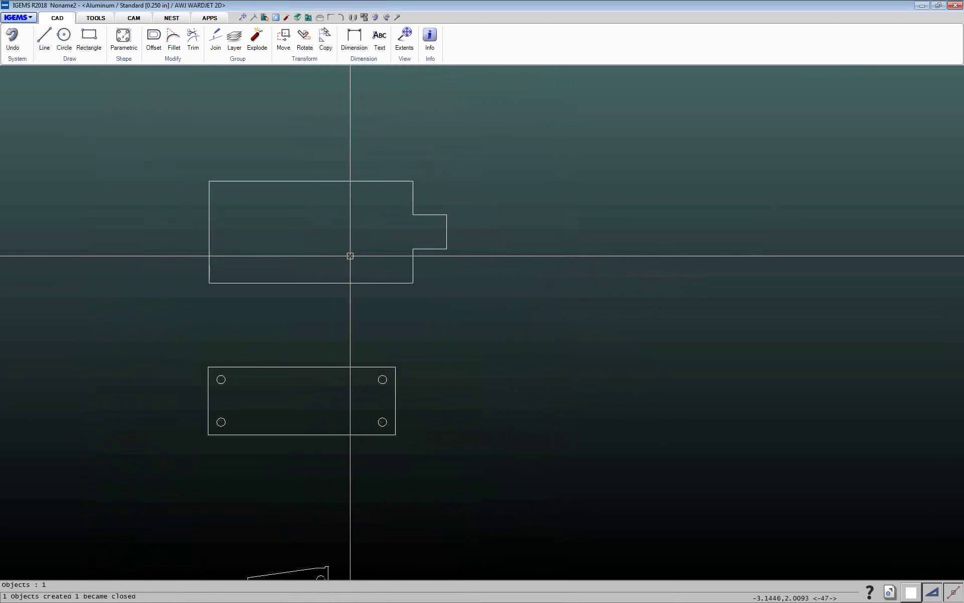
left_click(354, 48)
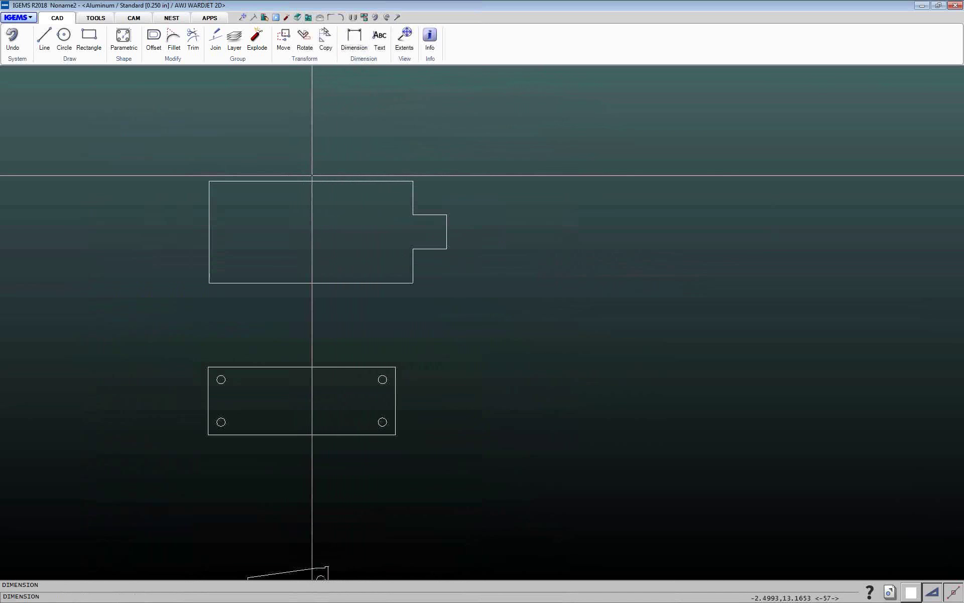
left_click(380, 181)
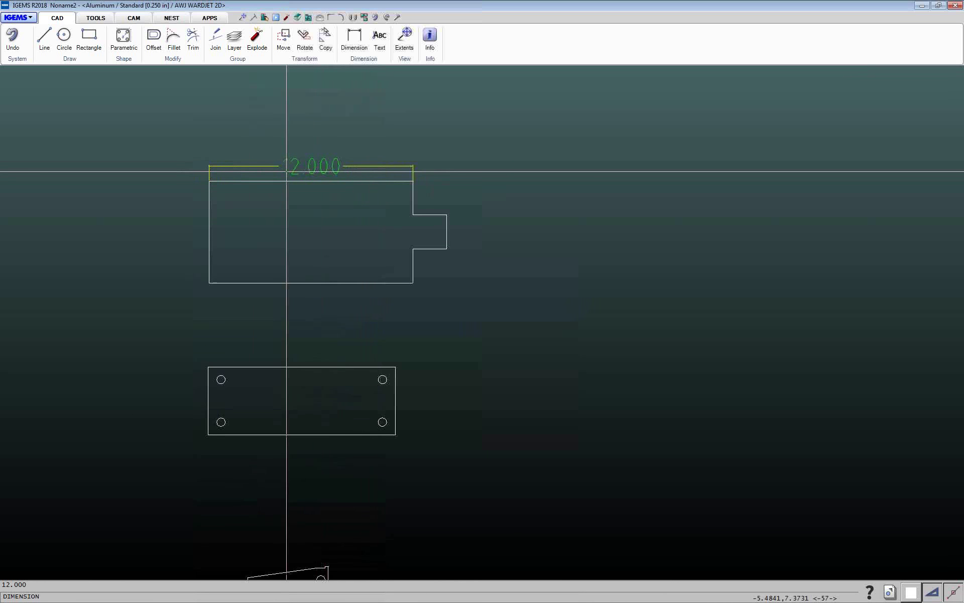
left_click(312, 168)
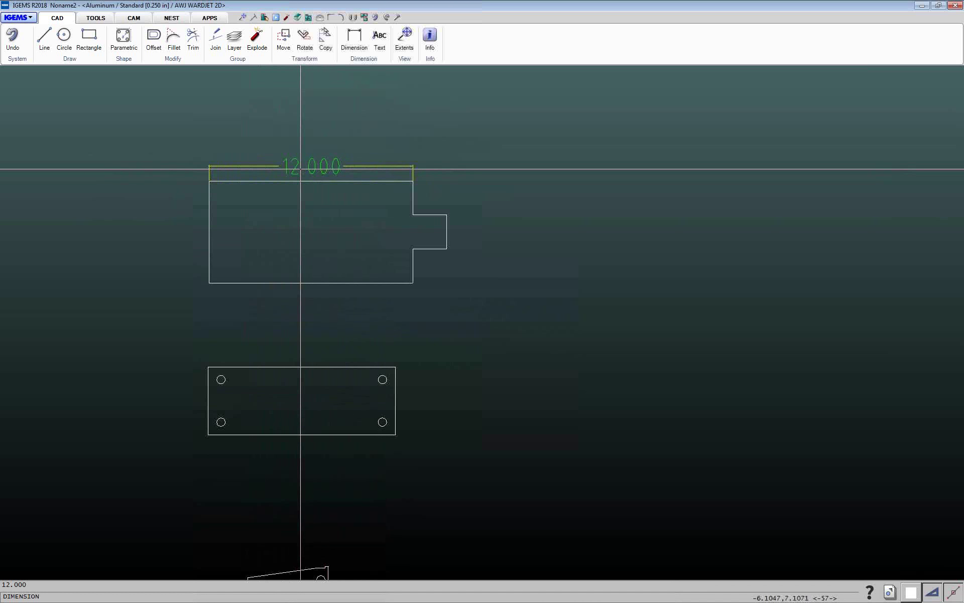
left_click(362, 165)
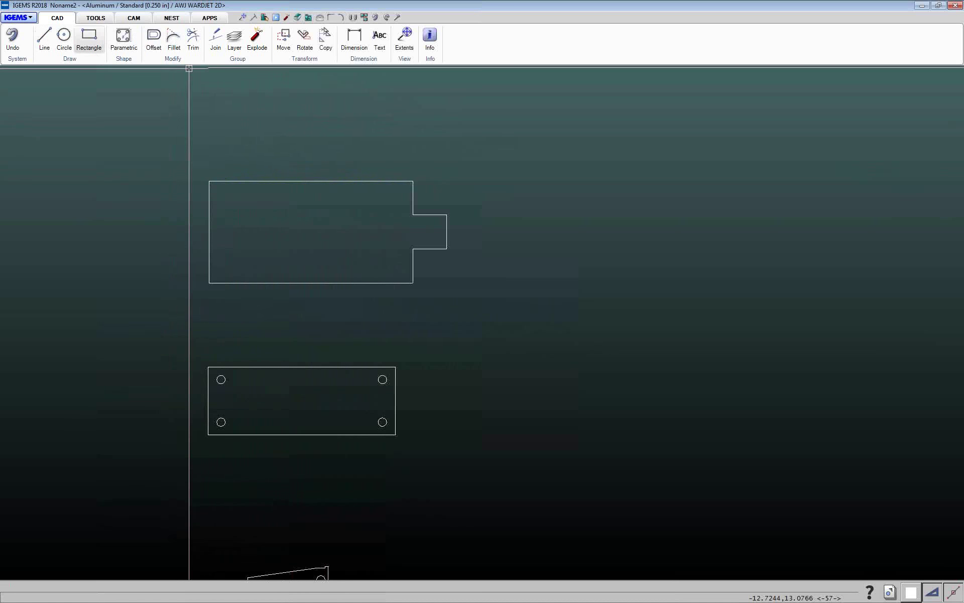
Start the Scale command on the joined part, using its centre as the base point
left_click(304, 60)
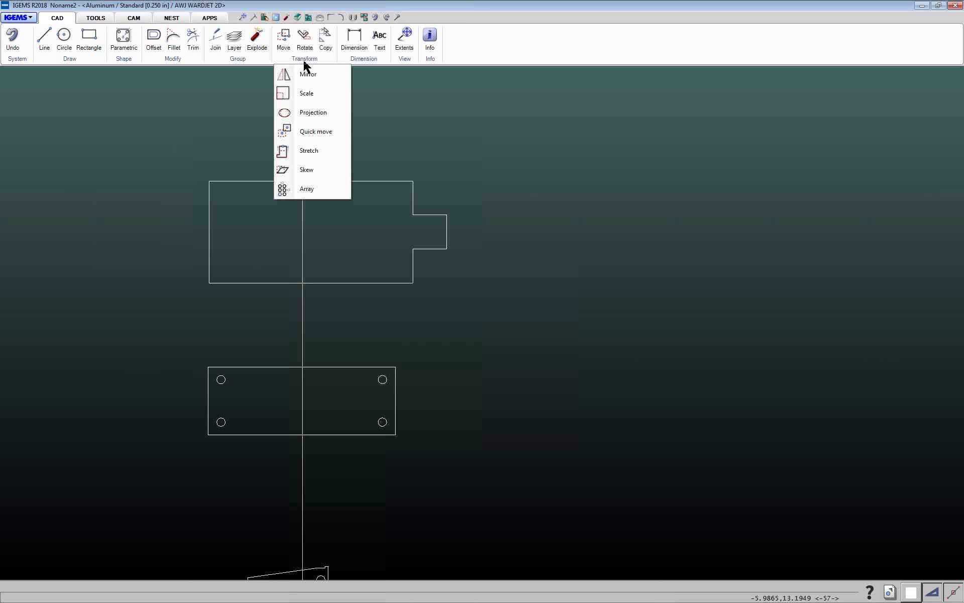
left_click(302, 94)
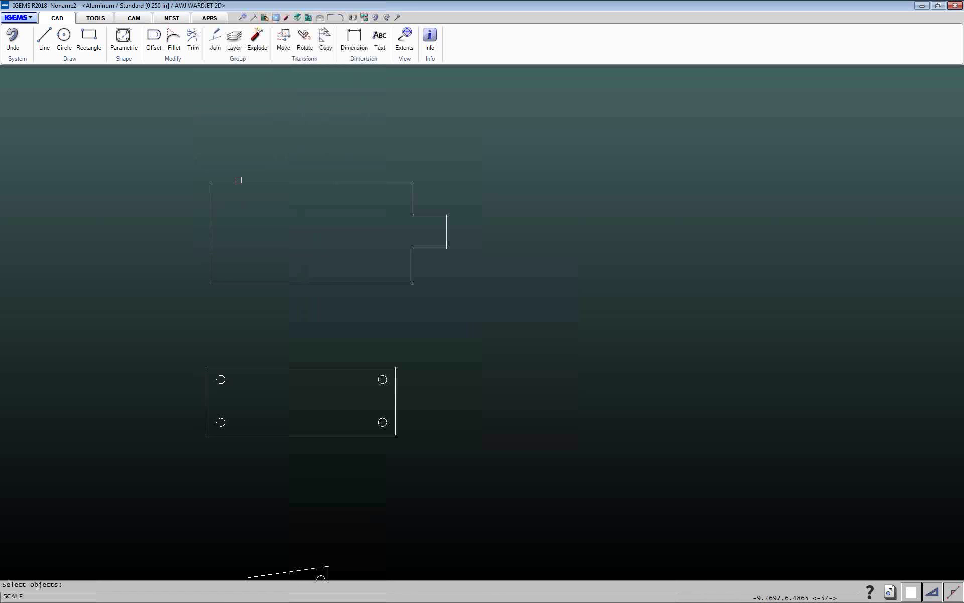
left_click(238, 181)
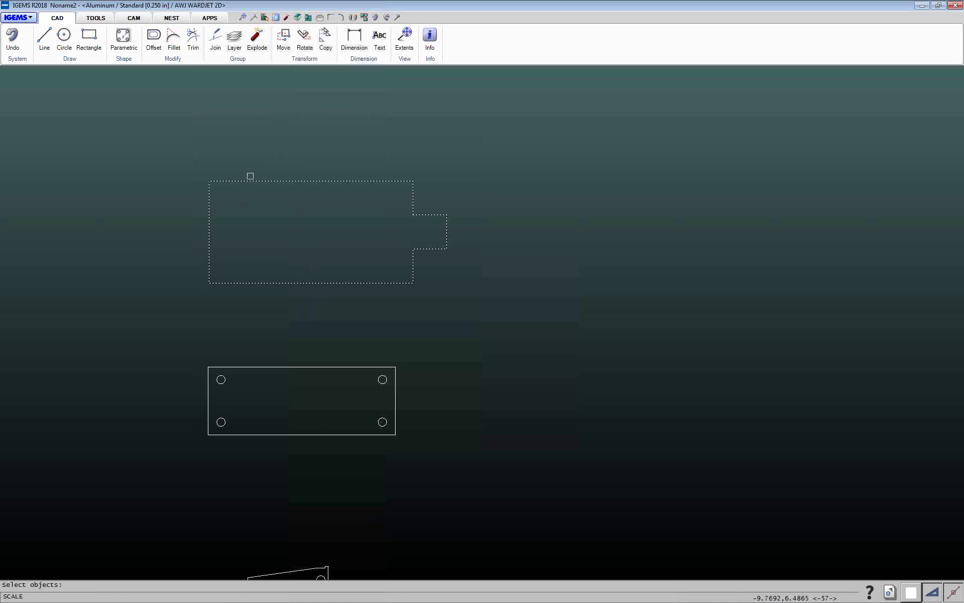
right_click(309, 152)
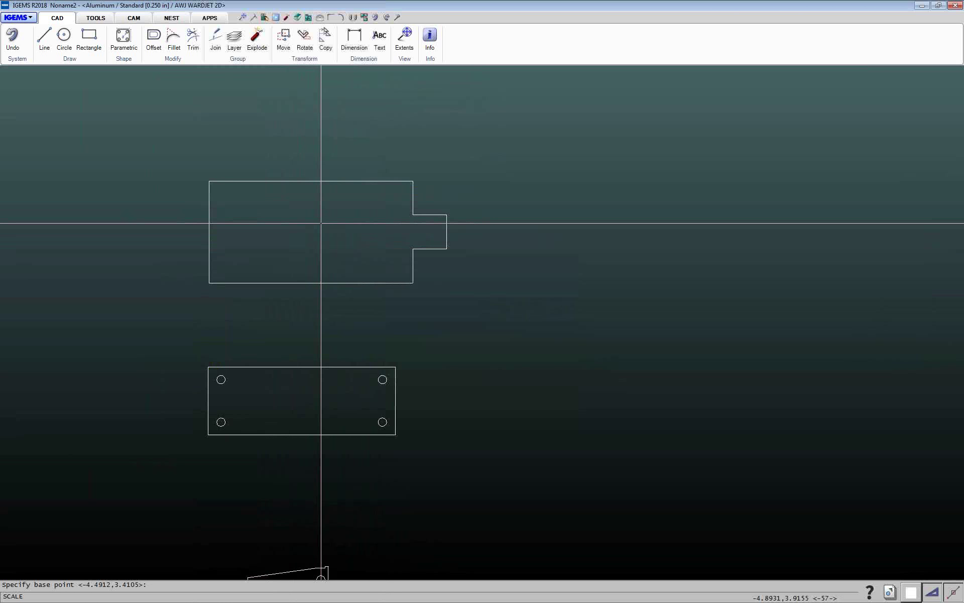
left_click(320, 222)
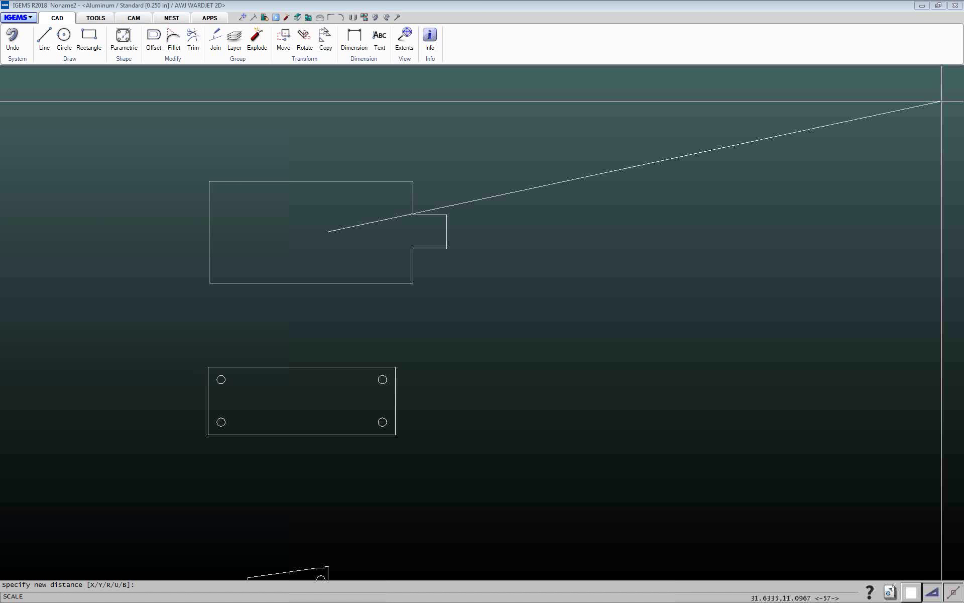
Read the help topic on the Scale command, in particular its Reference option
key("F1")
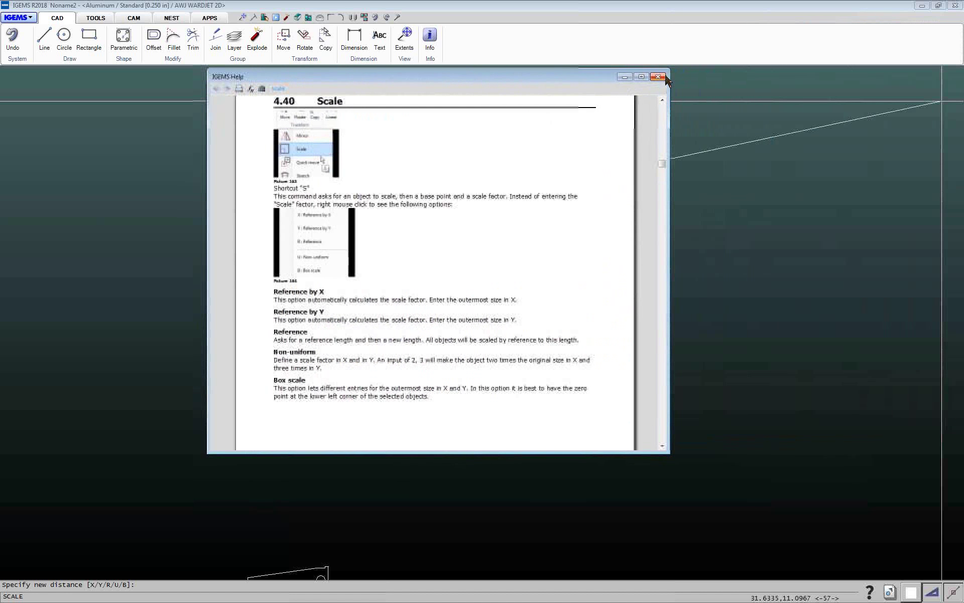
left_click(642, 76)
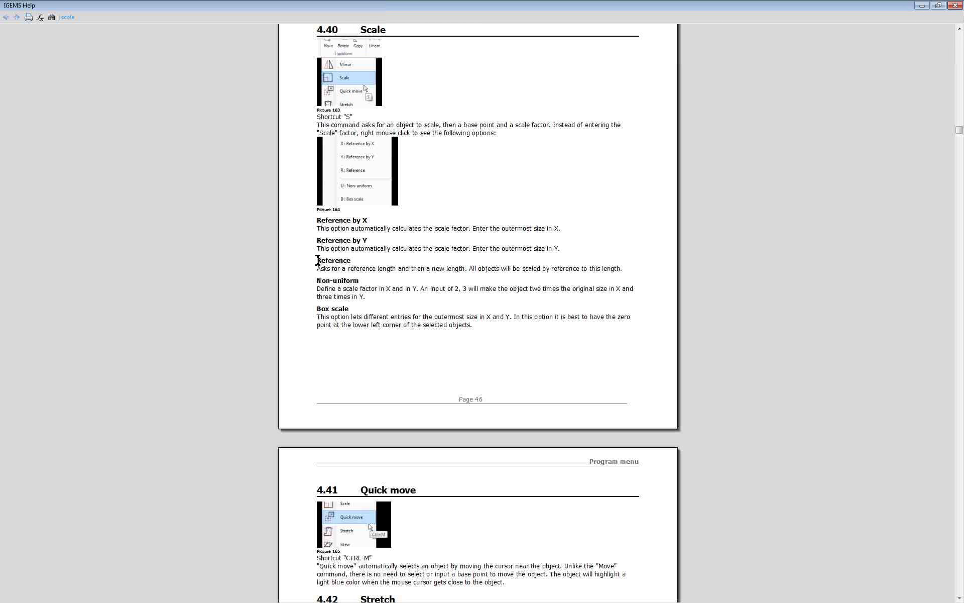
left_click_drag(317, 260, 351, 260)
left_click(922, 7)
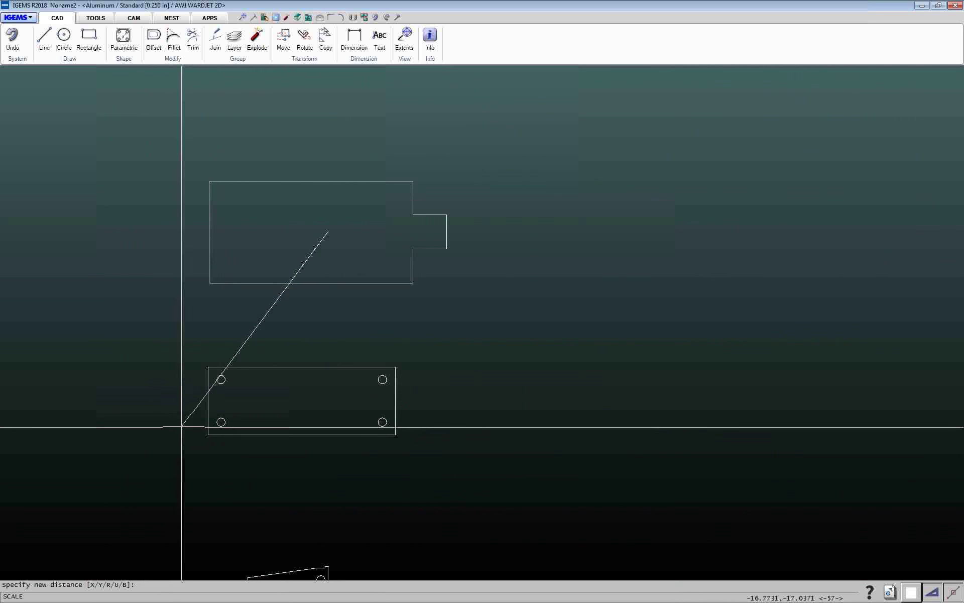
Scale the part by reference, using its upper edge as the reference length and 11 as the new length
left_click(246, 362)
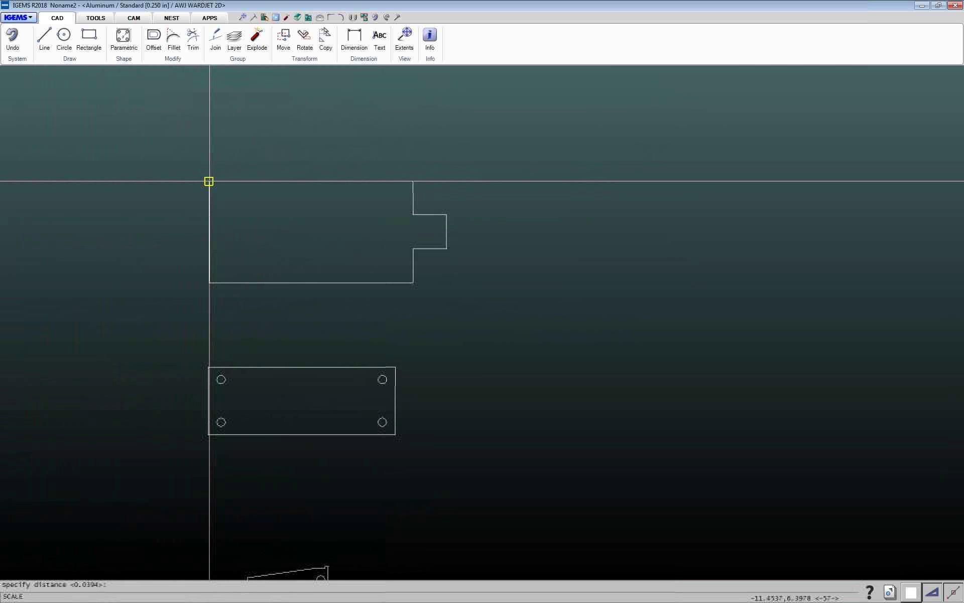
left_click(208, 181)
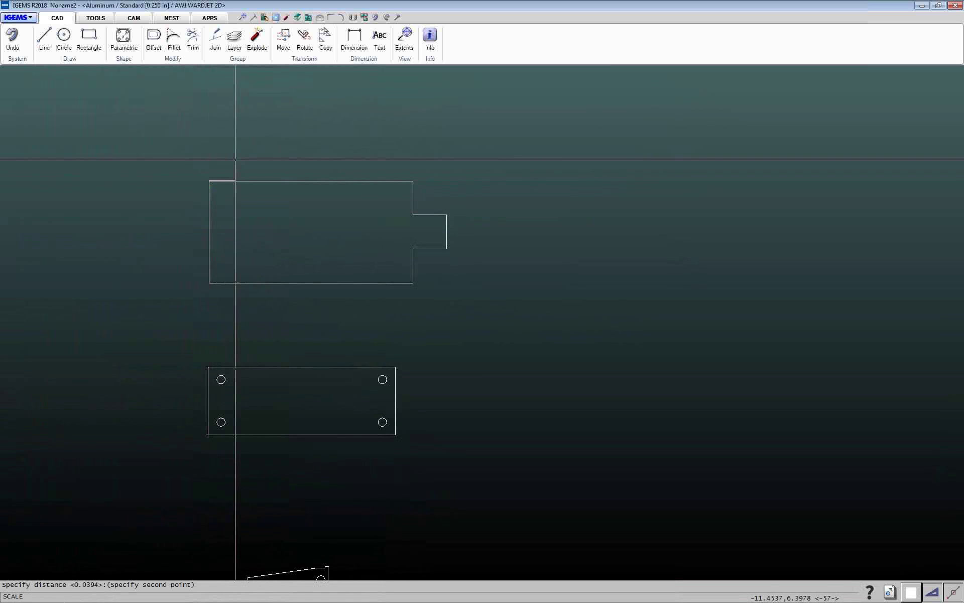
left_click(412, 180)
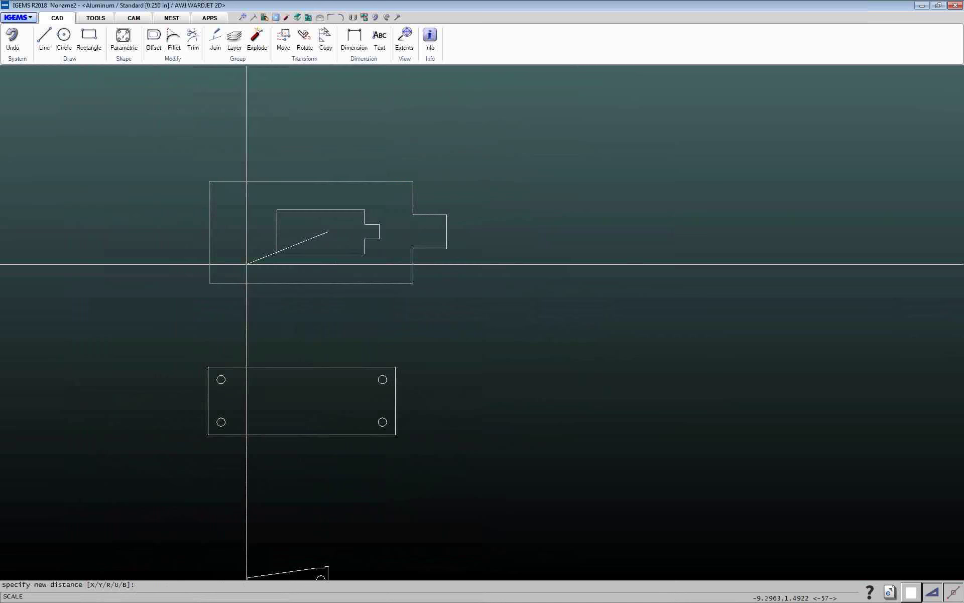
type("11")
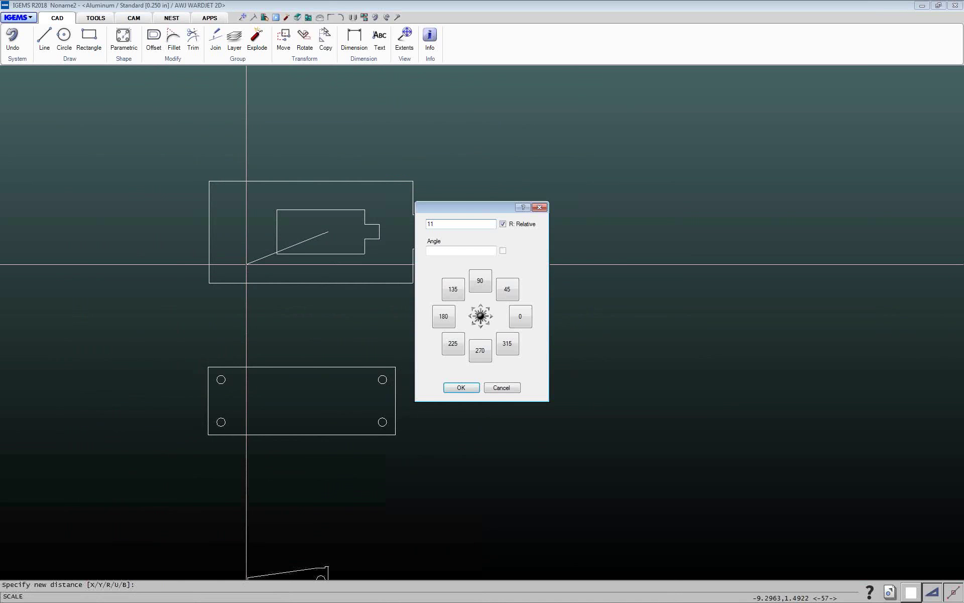
key("Return")
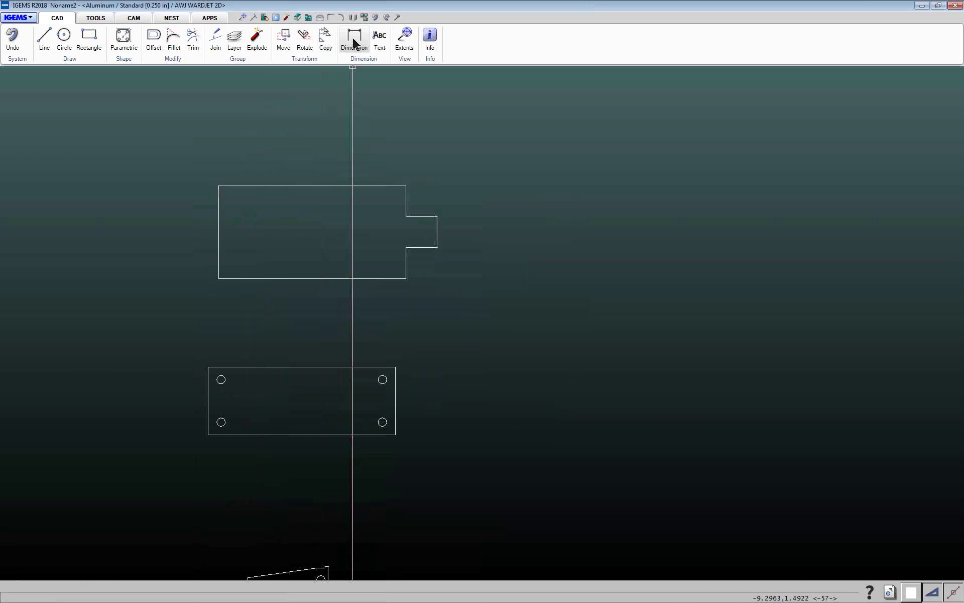
Verify the scaled part's upper edge with a dimension, and delete that dimension
left_click(354, 38)
left_click(334, 185)
left_click(313, 164)
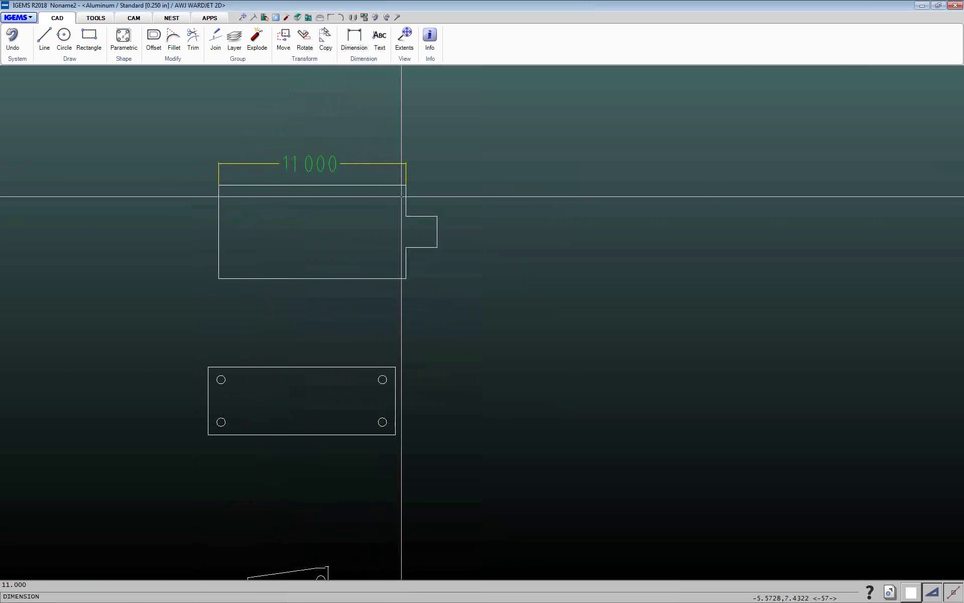
key("Escape")
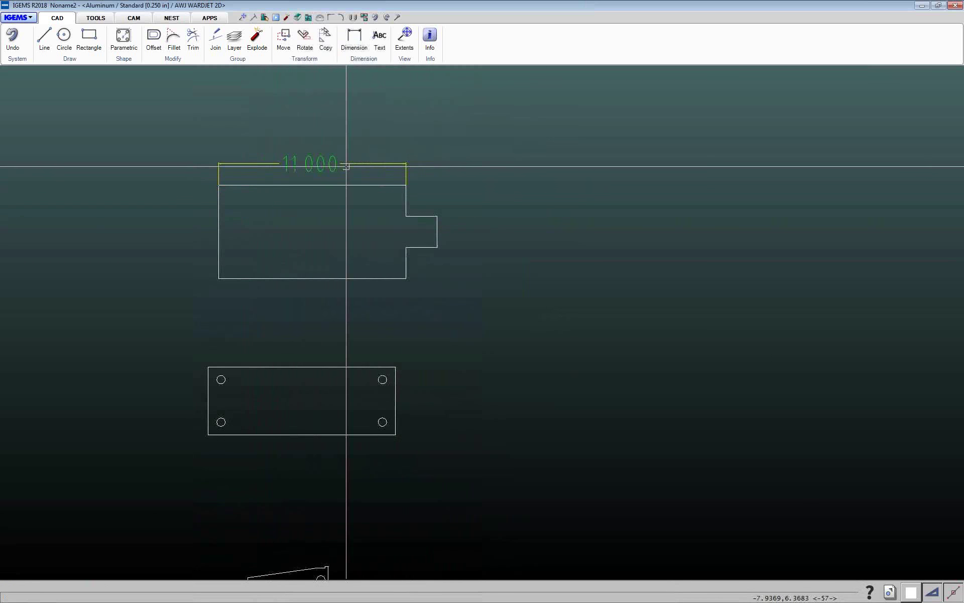
left_click(349, 164)
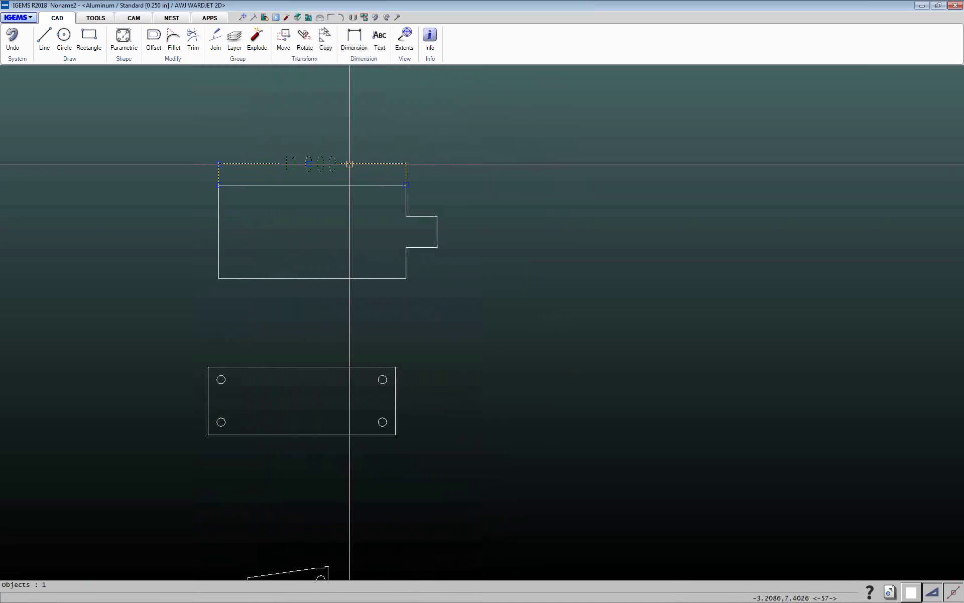
key("Delete")
Run the contour analyzer on the T-shaped part below the airplane parts to mark its contour problems
scroll(350, 164, "down", 5)
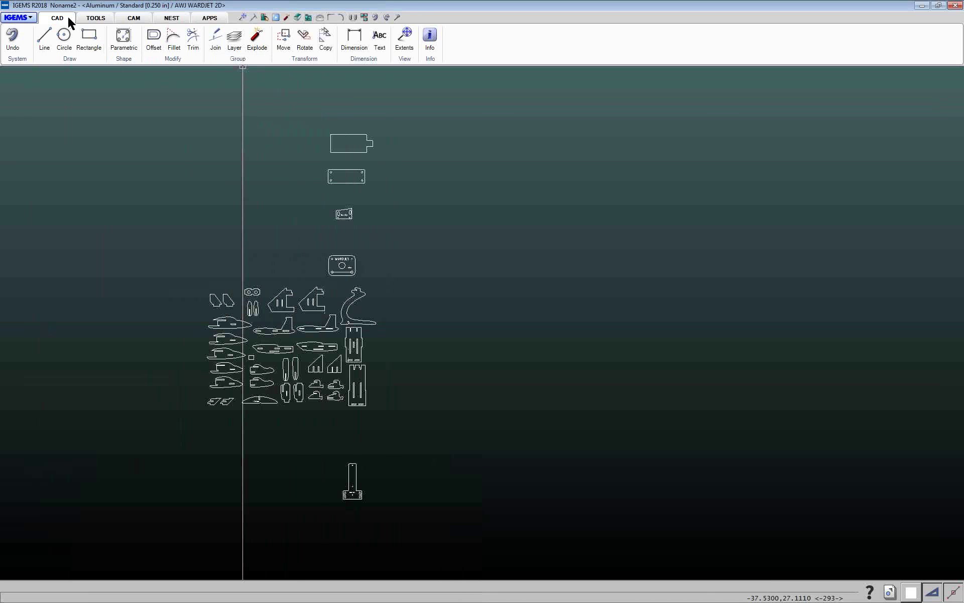
left_click(94, 20)
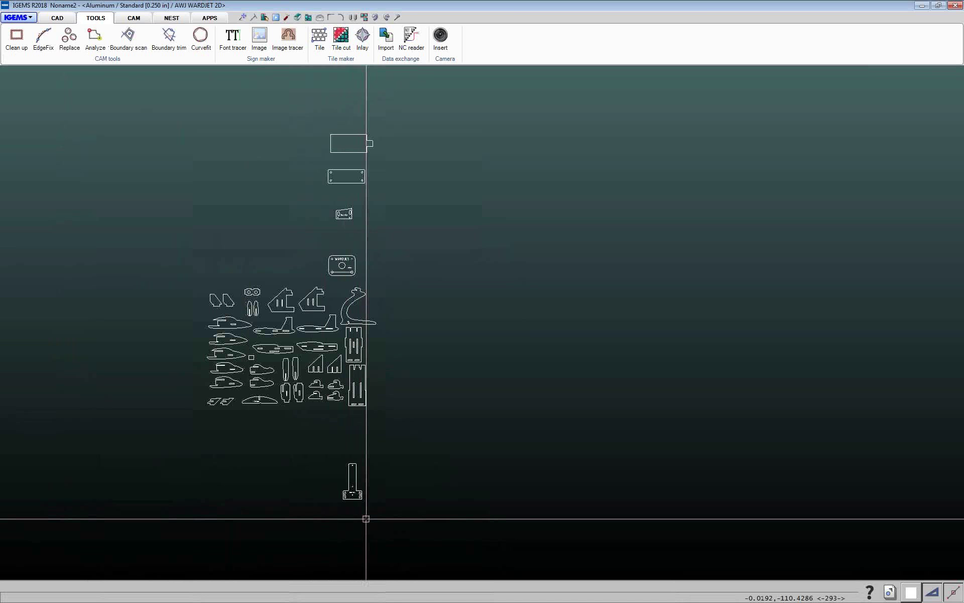
middle_click_drag(366, 519, 248, 452)
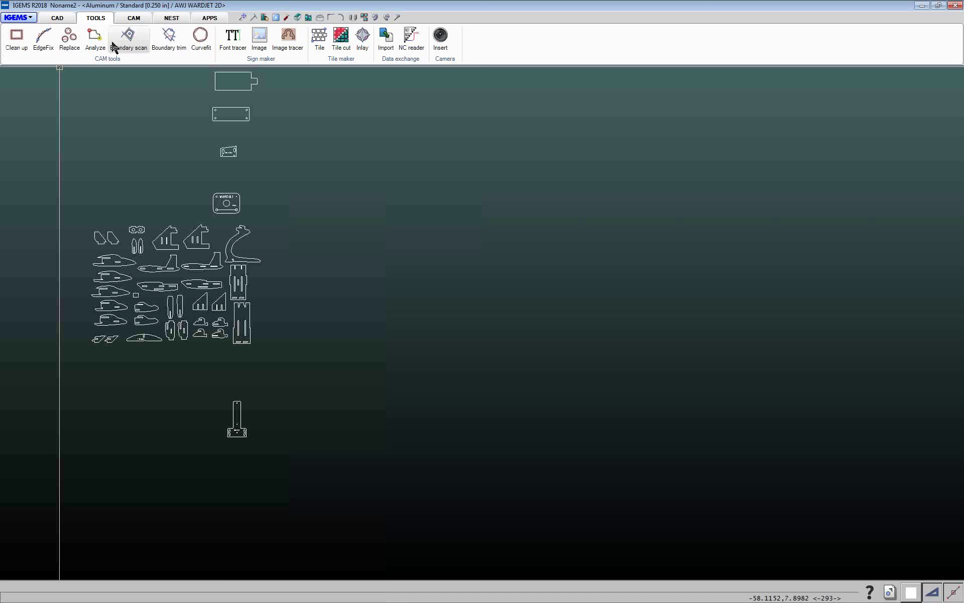
scroll(264, 409, "down", 3)
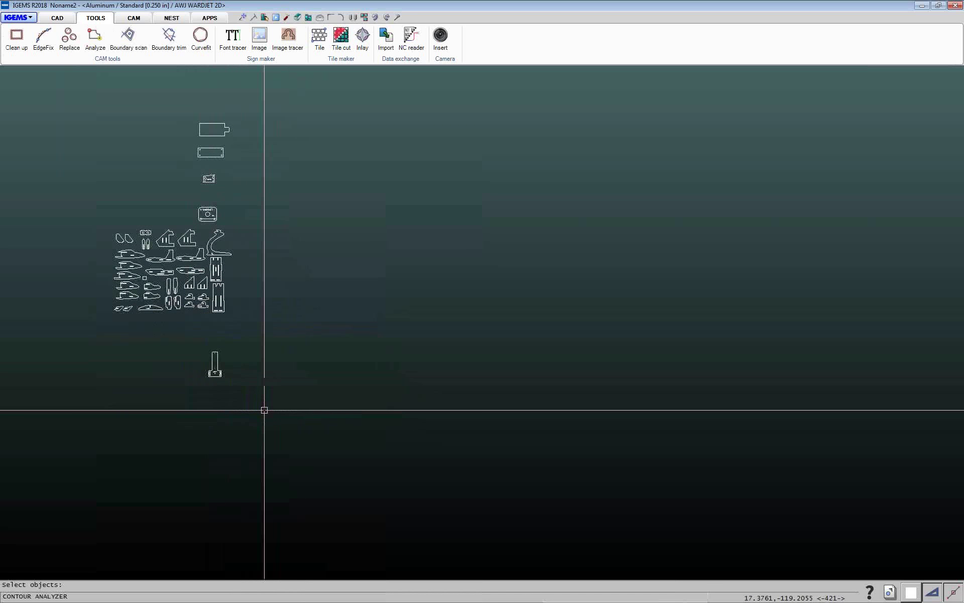
scroll(207, 370, "down", 2)
scroll(204, 364, "up", 10)
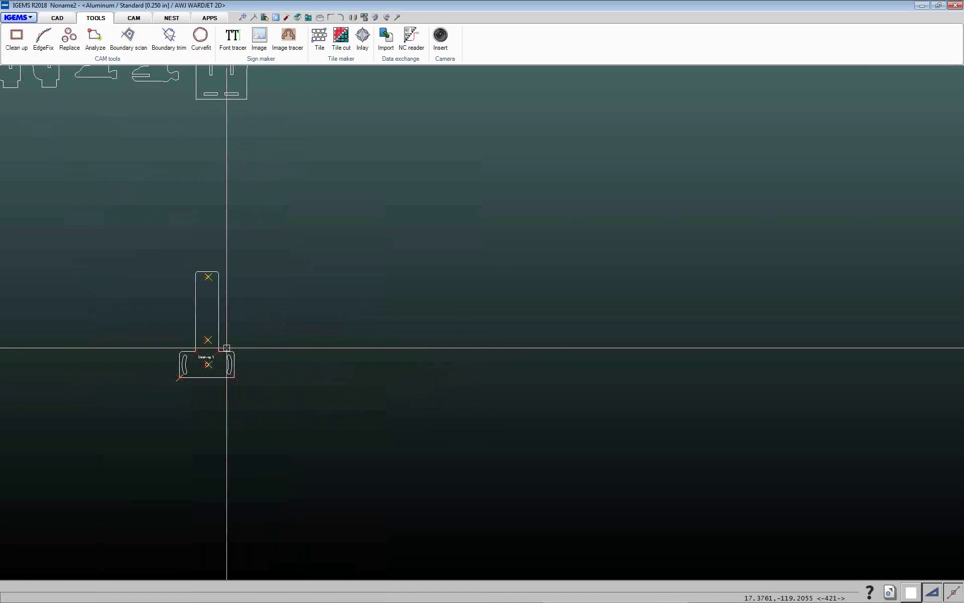
Examine the marked inner corners beside the stem and the lower-left corner of the T-shaped part for gaps between segments
scroll(211, 351, "up", 7)
scroll(198, 317, "down", 4)
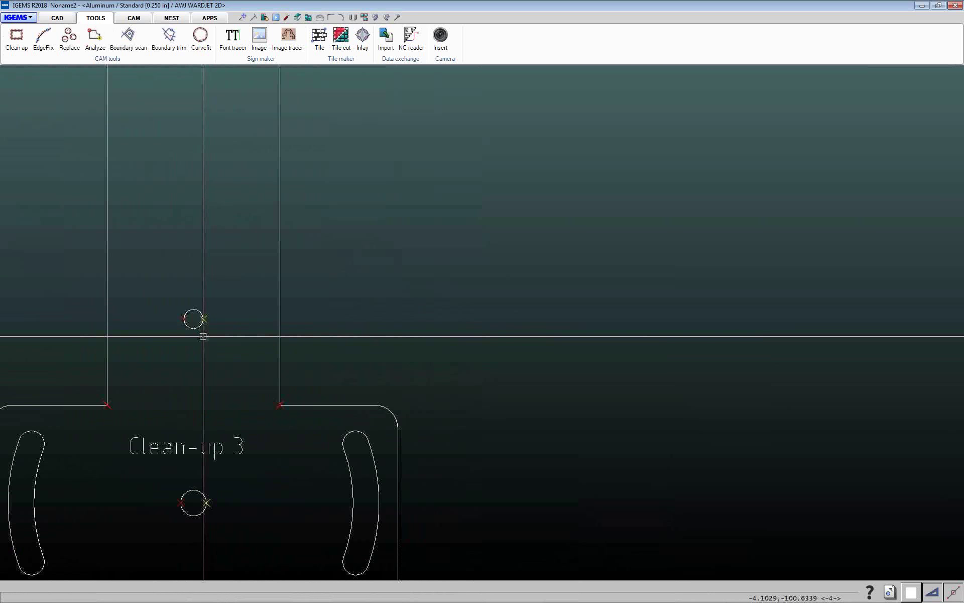
scroll(291, 336, "up", 8)
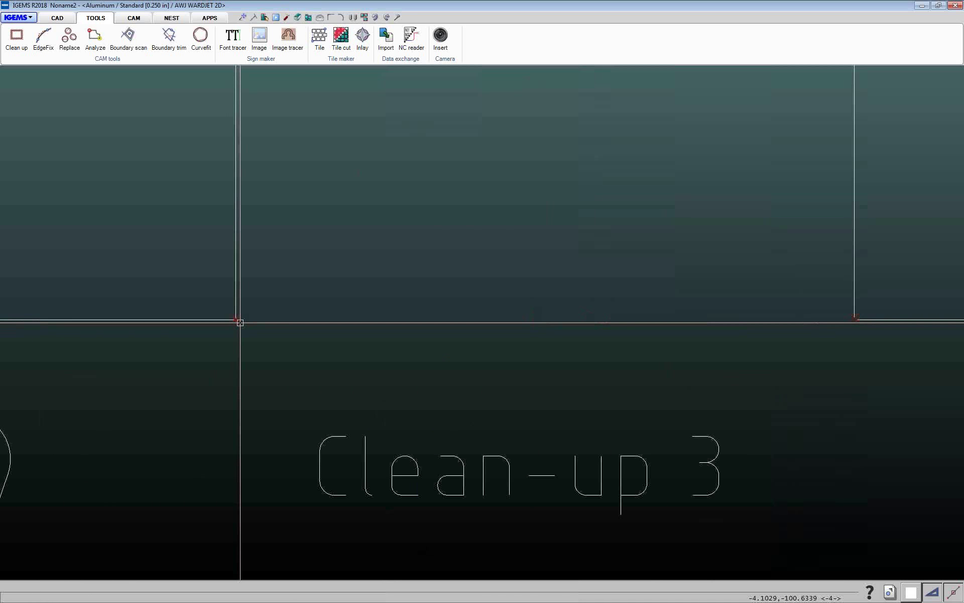
scroll(239, 322, "up", 5)
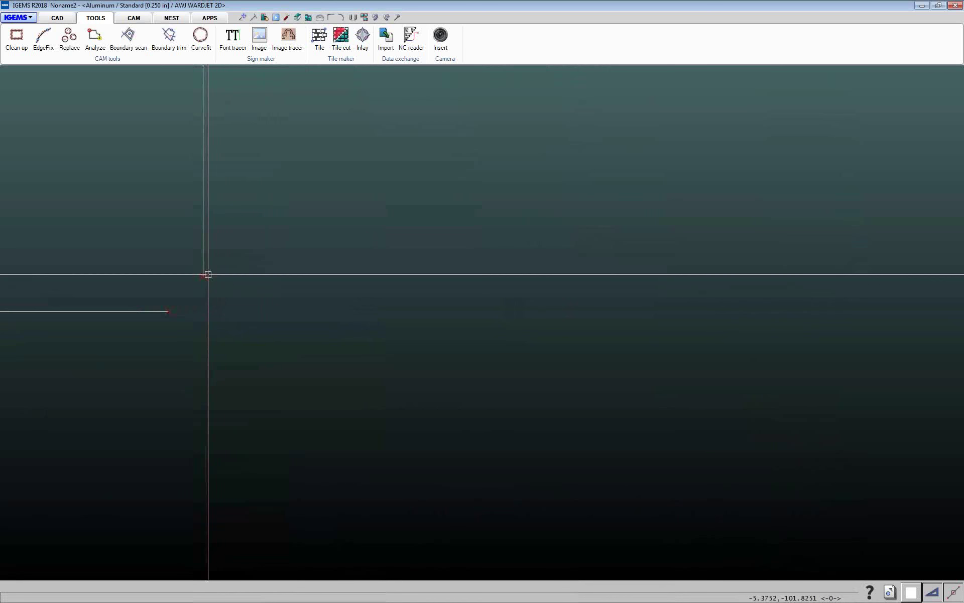
scroll(192, 285, "down", 8)
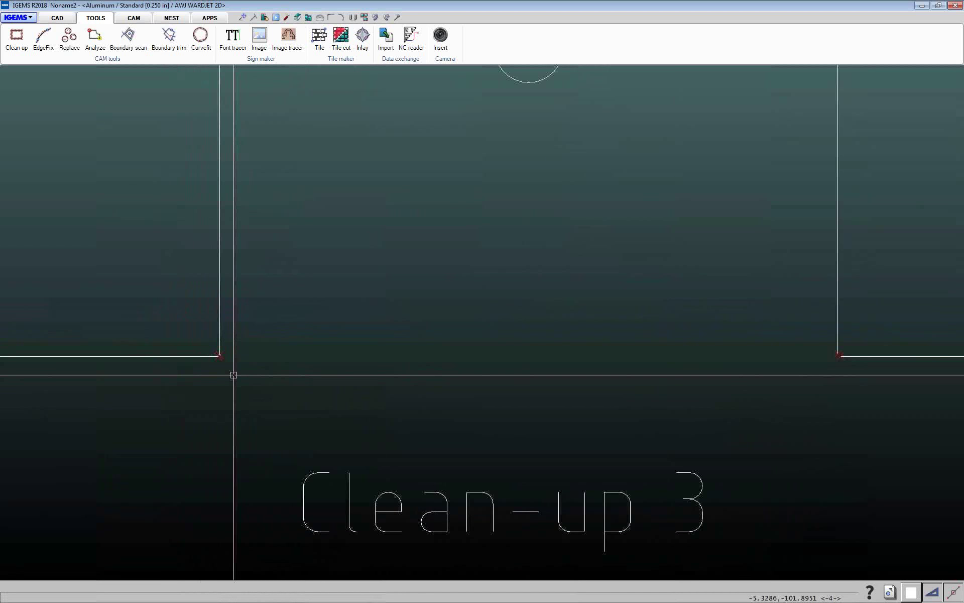
scroll(108, 491, "up", 7)
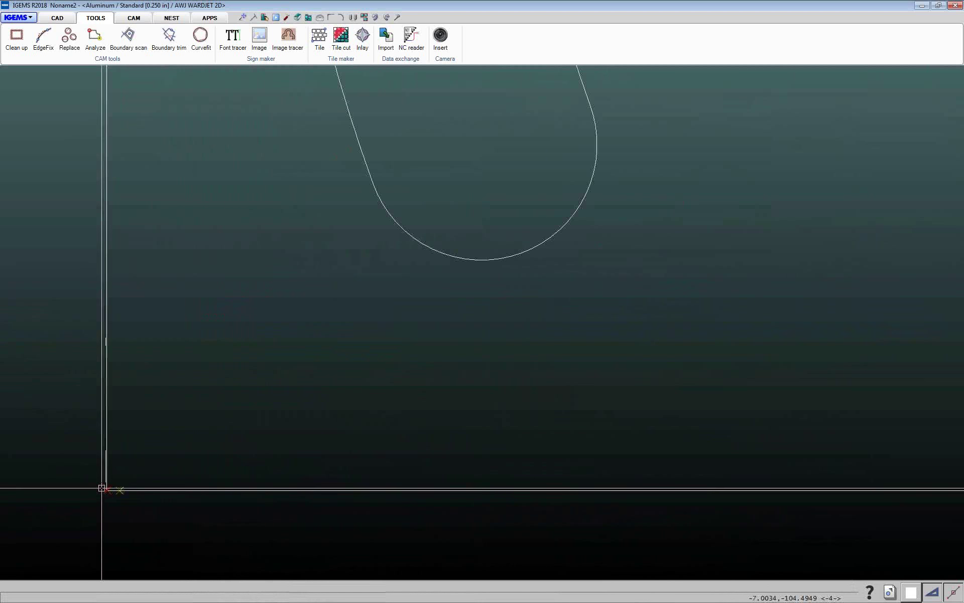
scroll(110, 494, "up", 5)
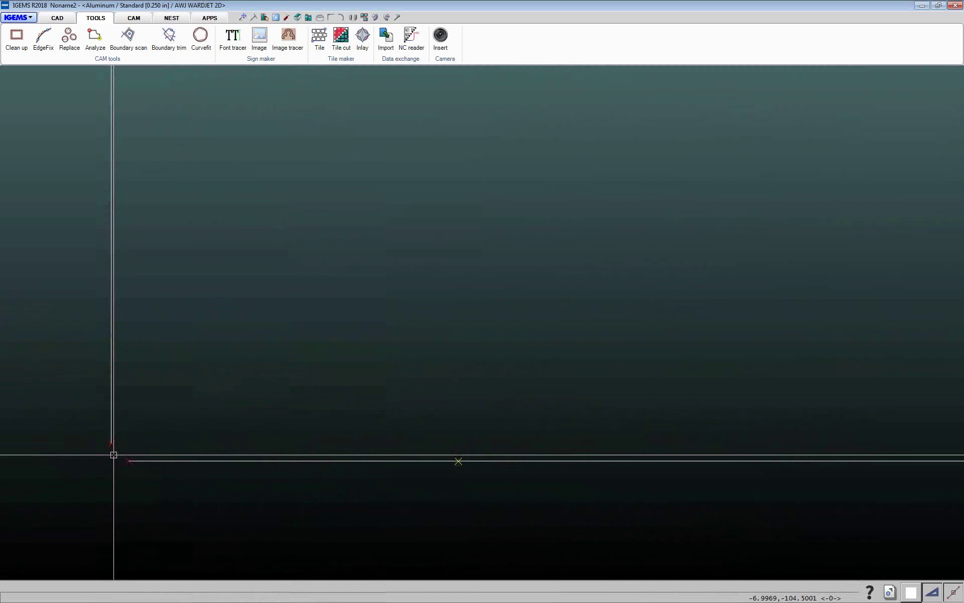
scroll(124, 457, "down", 10)
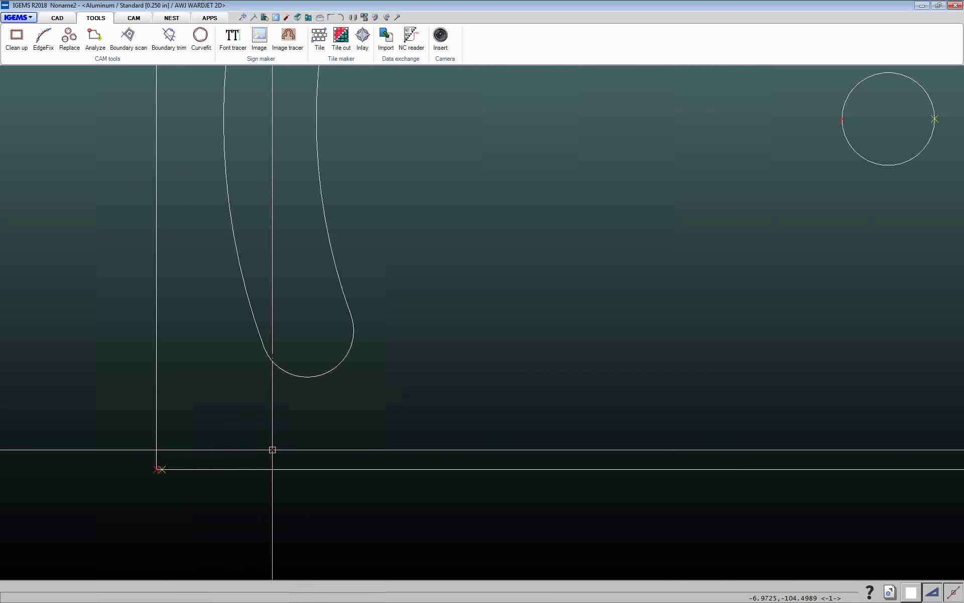
scroll(424, 453, "down", 2)
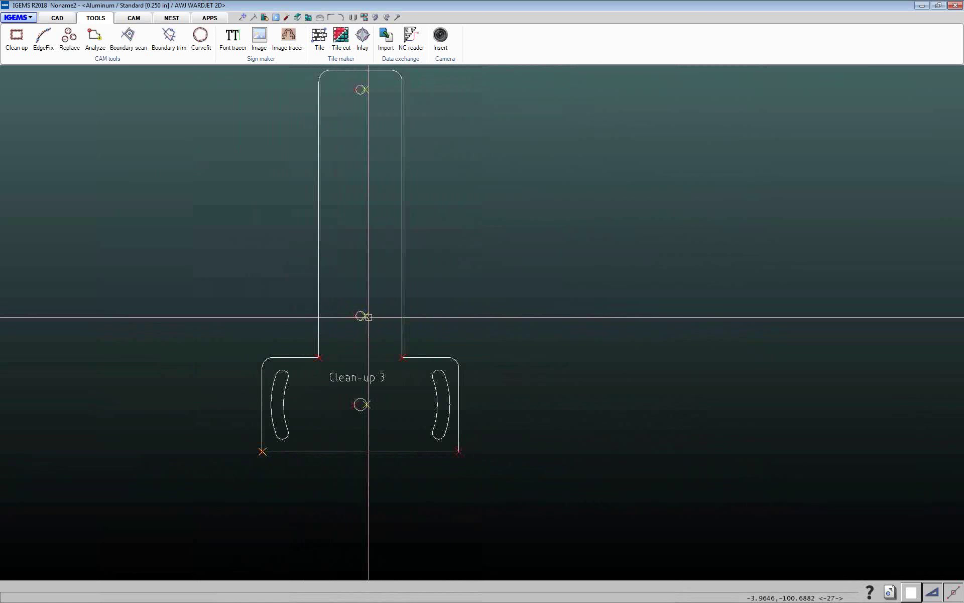
Inspect the marked holes on the T-shaped part, selecting the stem outline and the middle hole to check for duplicate geometry
scroll(359, 308, "down", 2)
scroll(359, 308, "up", 8)
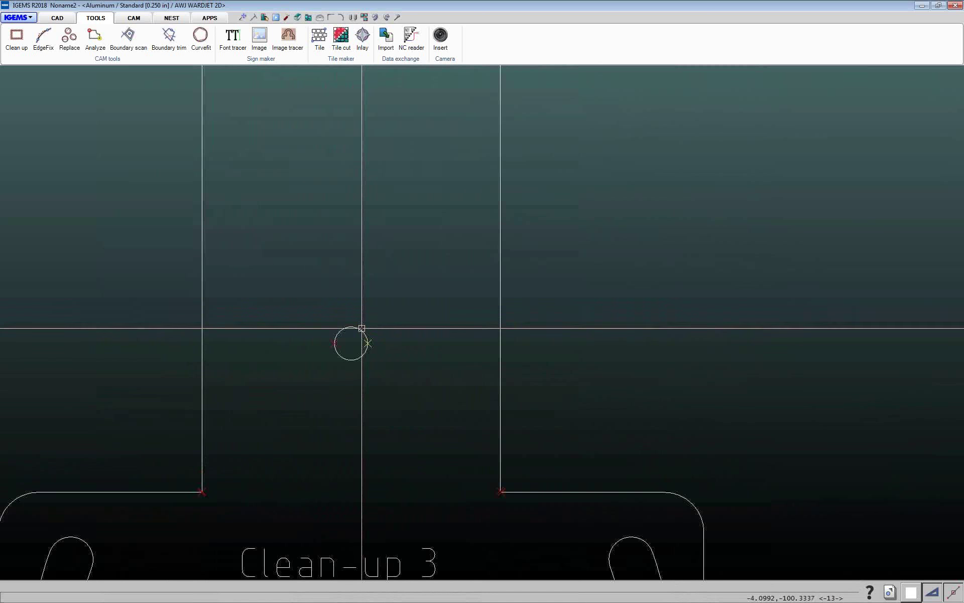
left_click(362, 329)
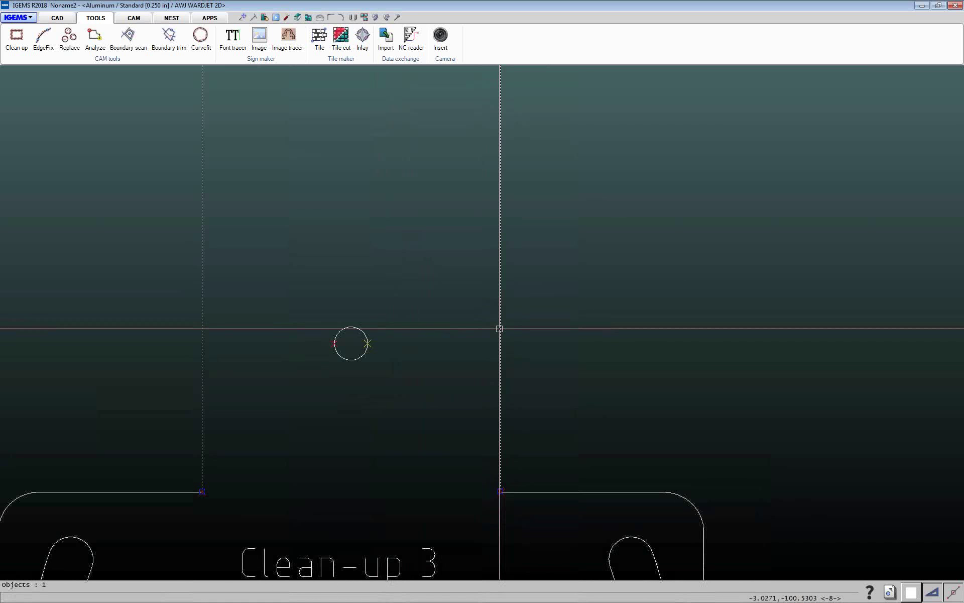
scroll(499, 328, "down", 3)
scroll(477, 390, "up", 1)
scroll(479, 352, "down", 1)
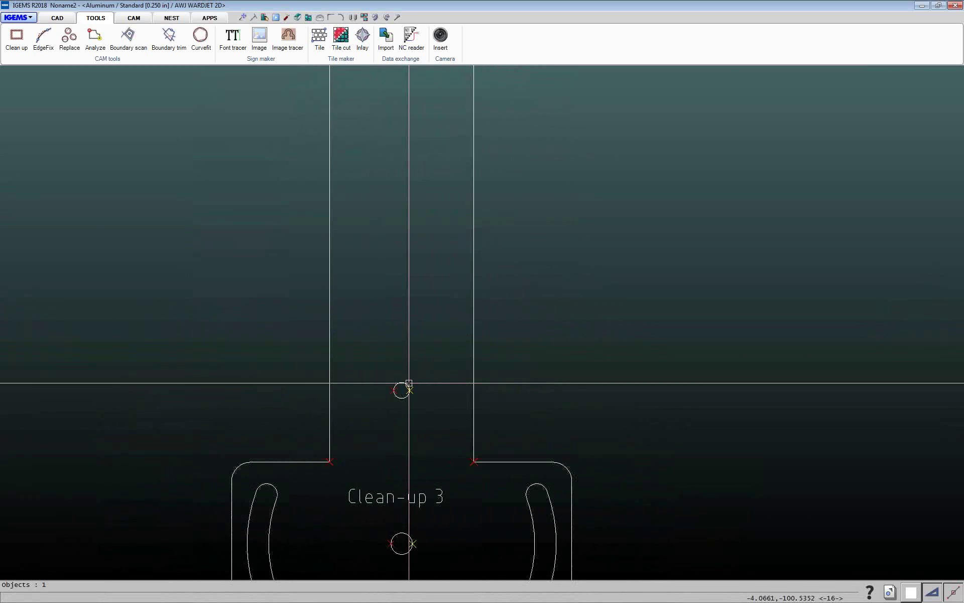
scroll(408, 383, "up", 3)
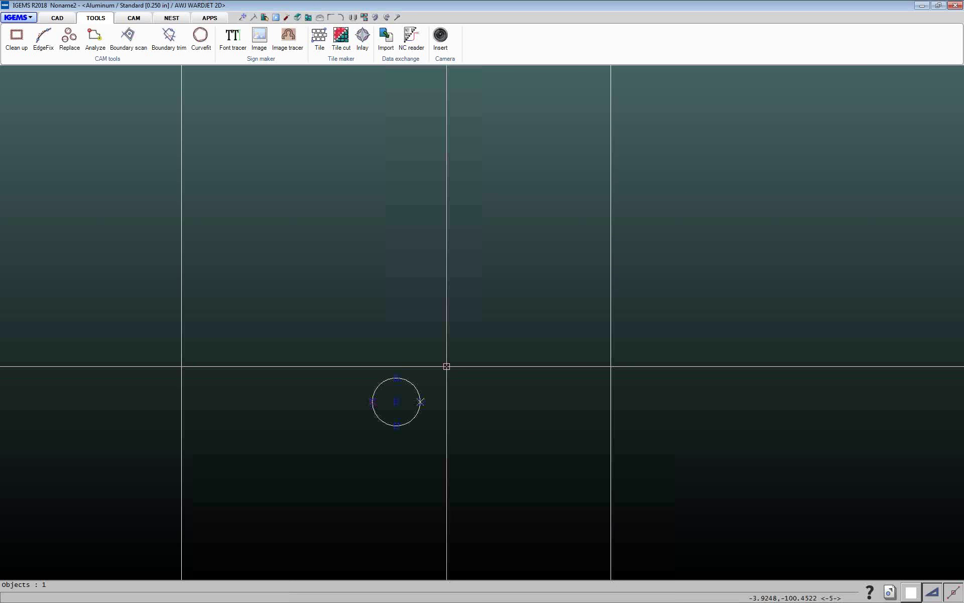
scroll(445, 366, "down", 5)
middle_click_drag(451, 368, 393, 359)
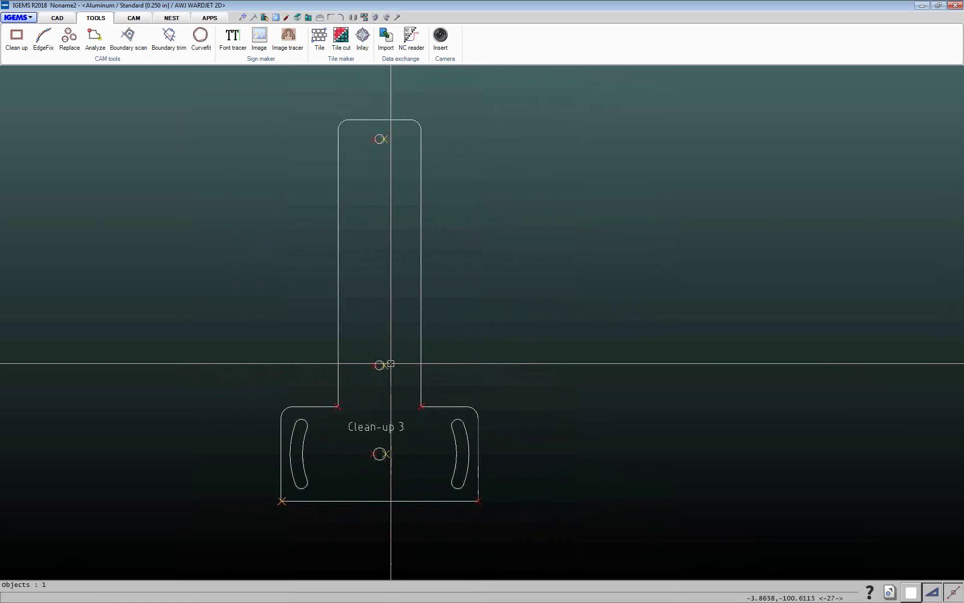
scroll(389, 369, "up", 5)
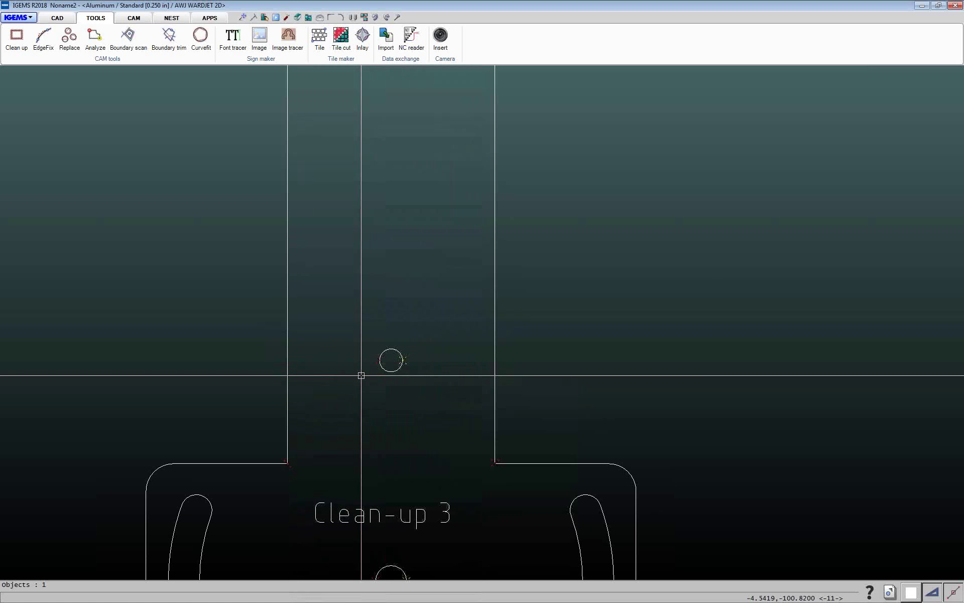
scroll(410, 455, "down", 3)
scroll(408, 452, "up", 3)
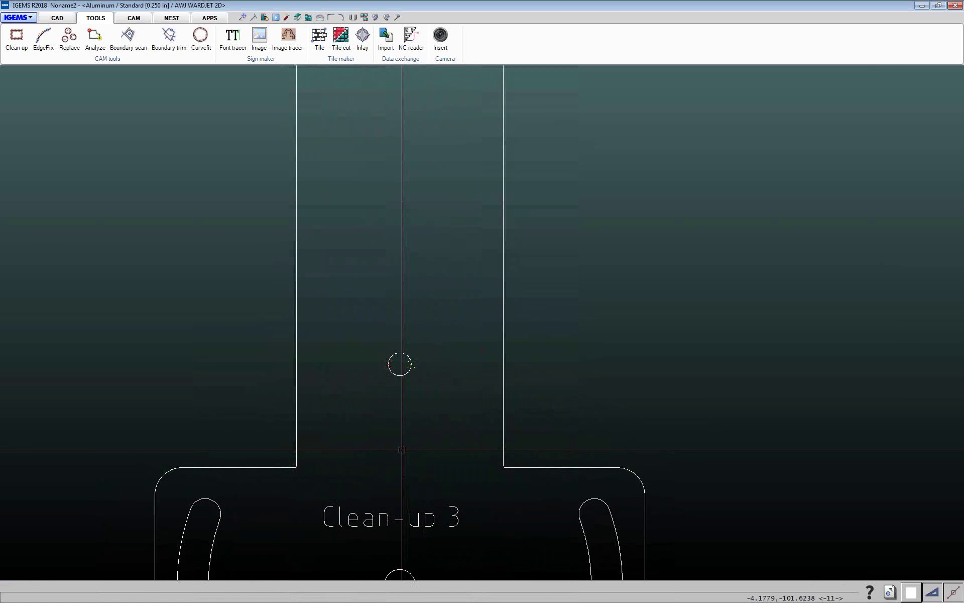
scroll(402, 449, "down", 3)
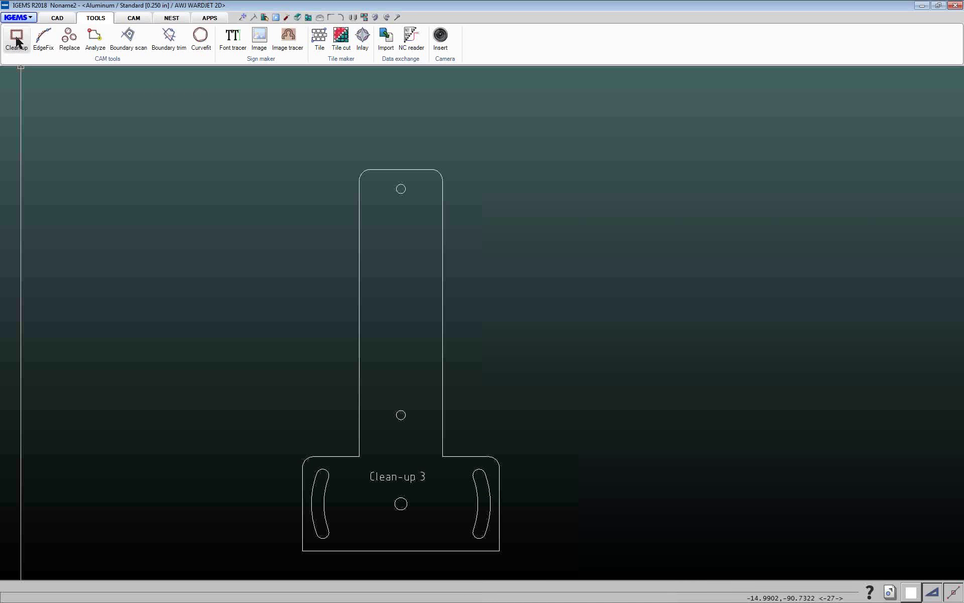
Run Clean up on all the geometry of the T-shaped part
left_click(16, 40)
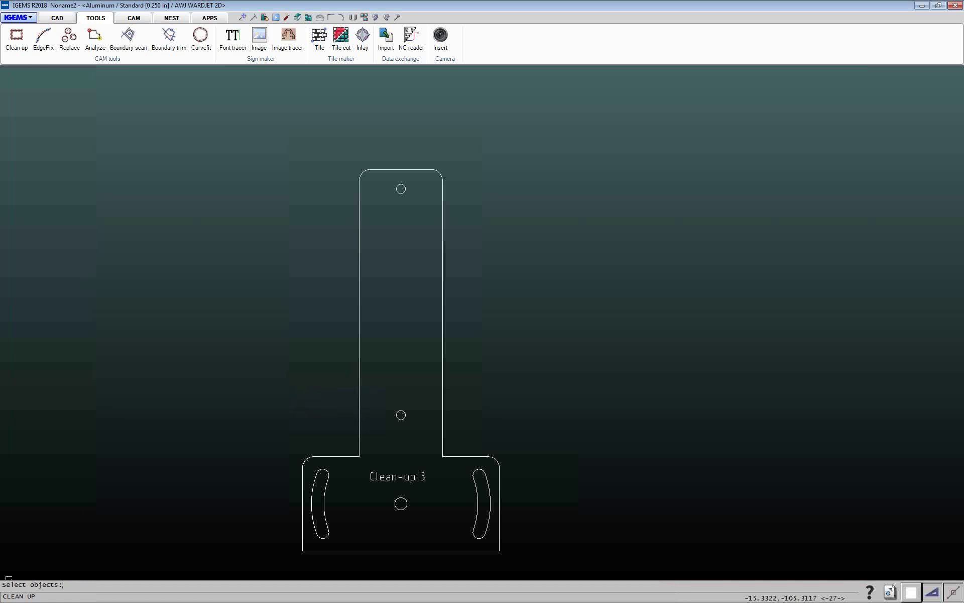
left_click_drag(223, 232, 553, 565)
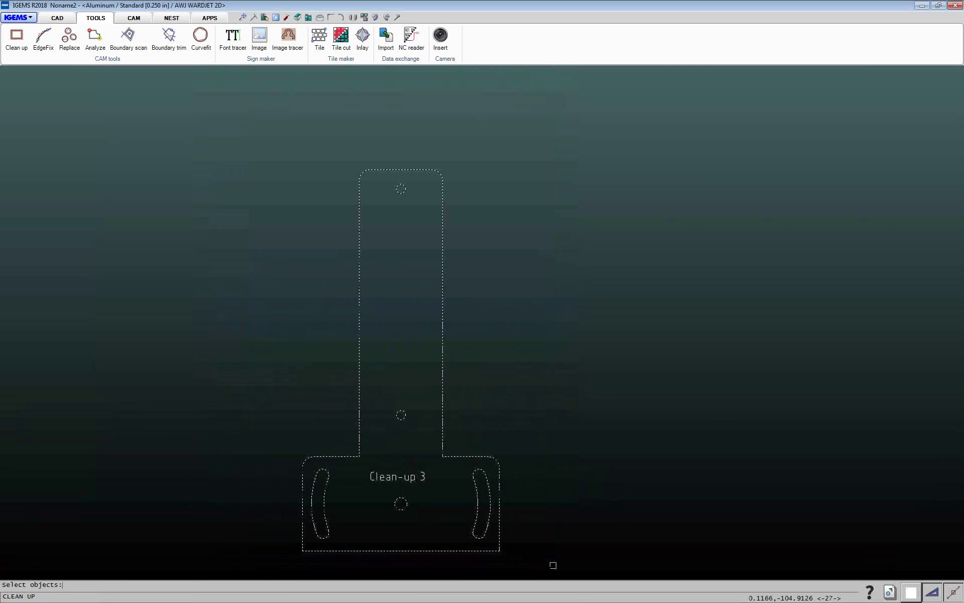
key("Return")
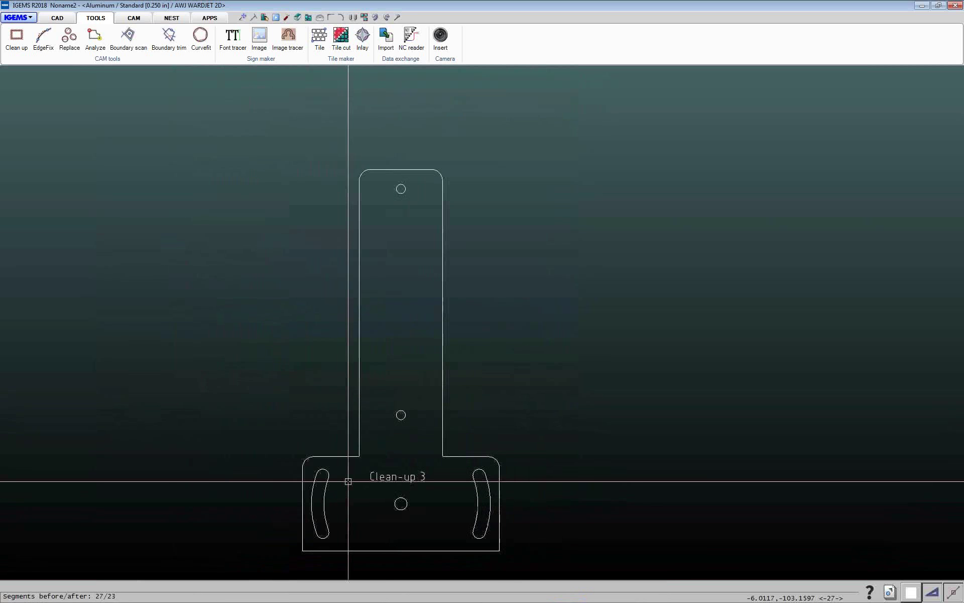
Check the cleaned part by selecting the middle hole's circle and examining the inner corner where the stem meets the base
scroll(402, 417, "up", 6)
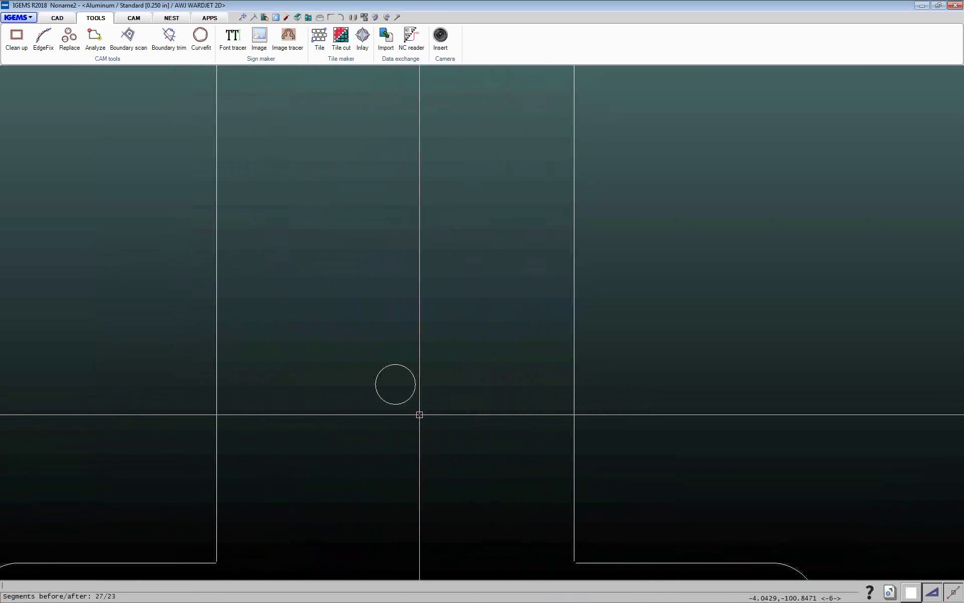
left_click(413, 375)
scroll(405, 370, "up", 4)
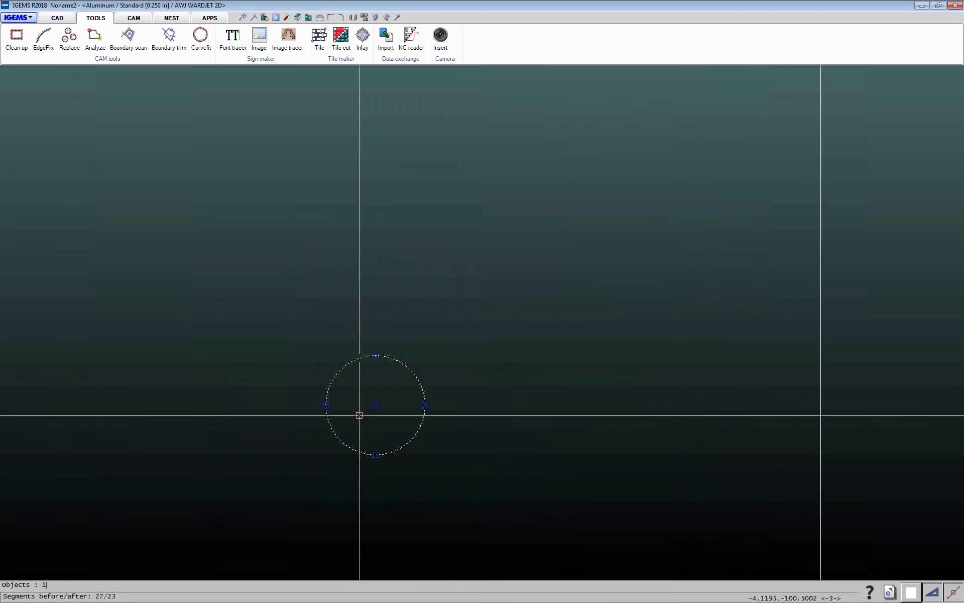
scroll(359, 411, "down", 10)
middle_click_drag(386, 463, 351, 389)
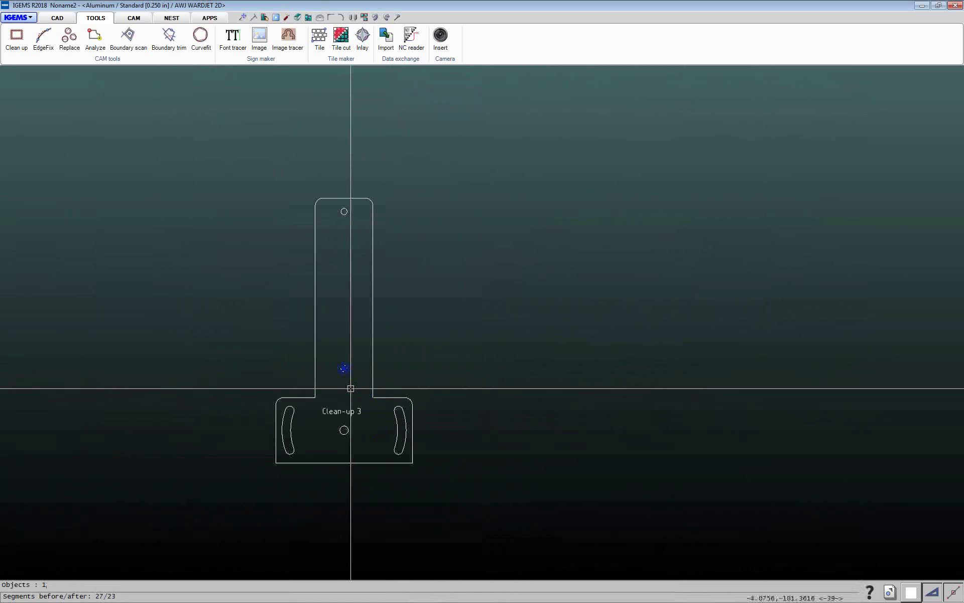
scroll(370, 394, "up", 12)
scroll(377, 384, "down", 4)
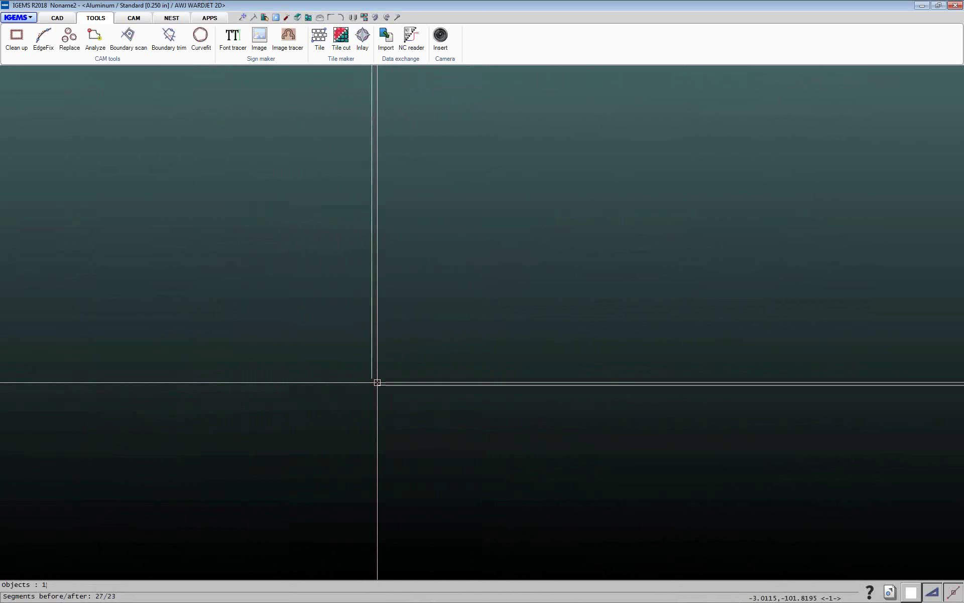
scroll(378, 376, "up", 7)
scroll(366, 304, "down", 4)
scroll(383, 350, "down", 6)
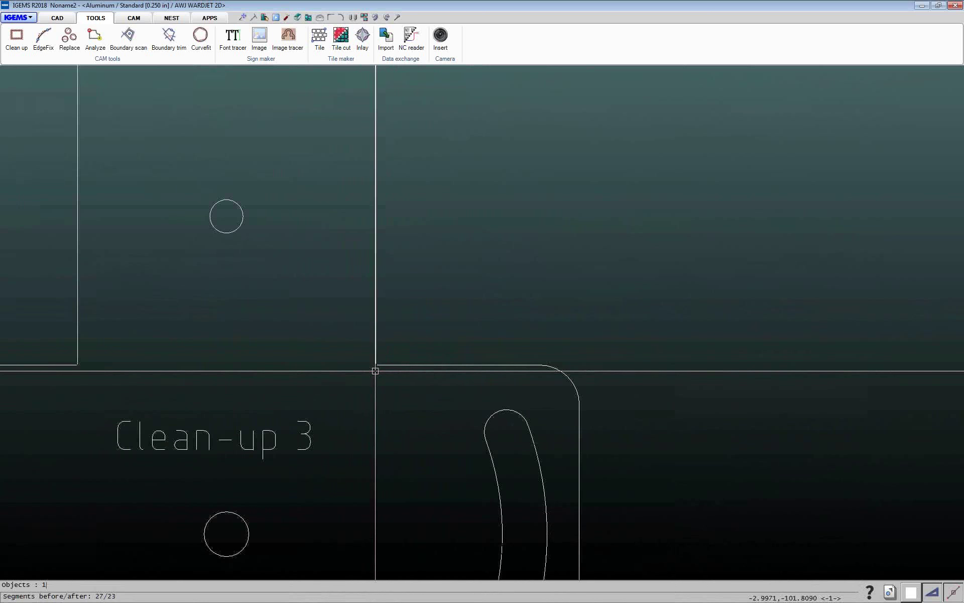
left_click(17, 40)
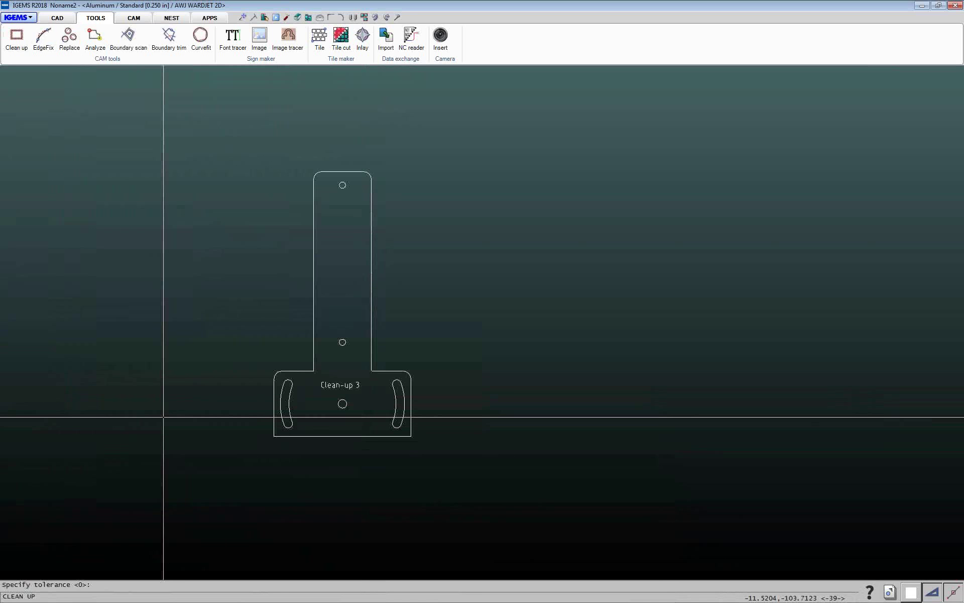
type(".005")
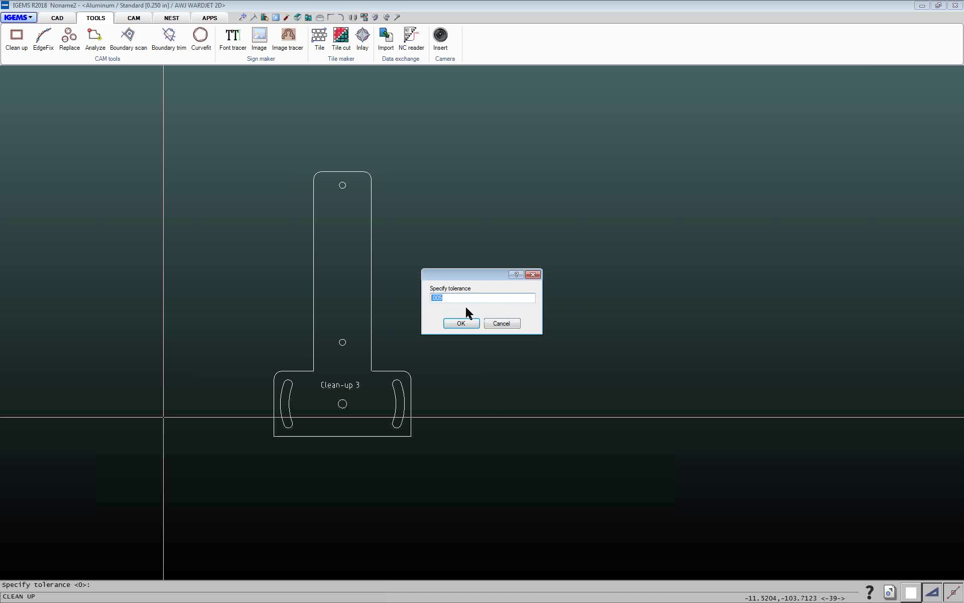
left_click(495, 324)
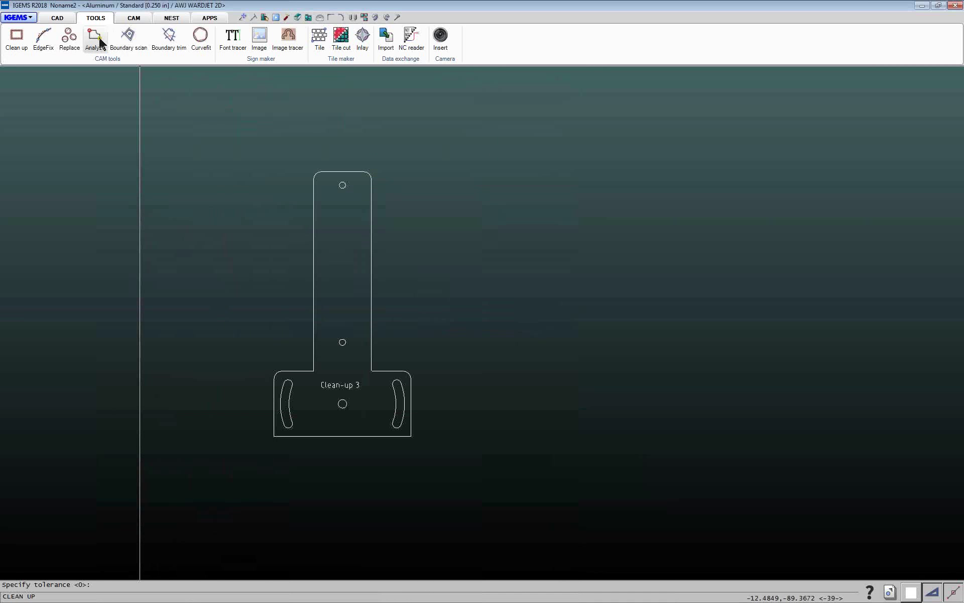
Run the contour analyzer on the whole T-shaped part again and check the marked inner corner beside the stem
left_click_drag(147, 97, 484, 469)
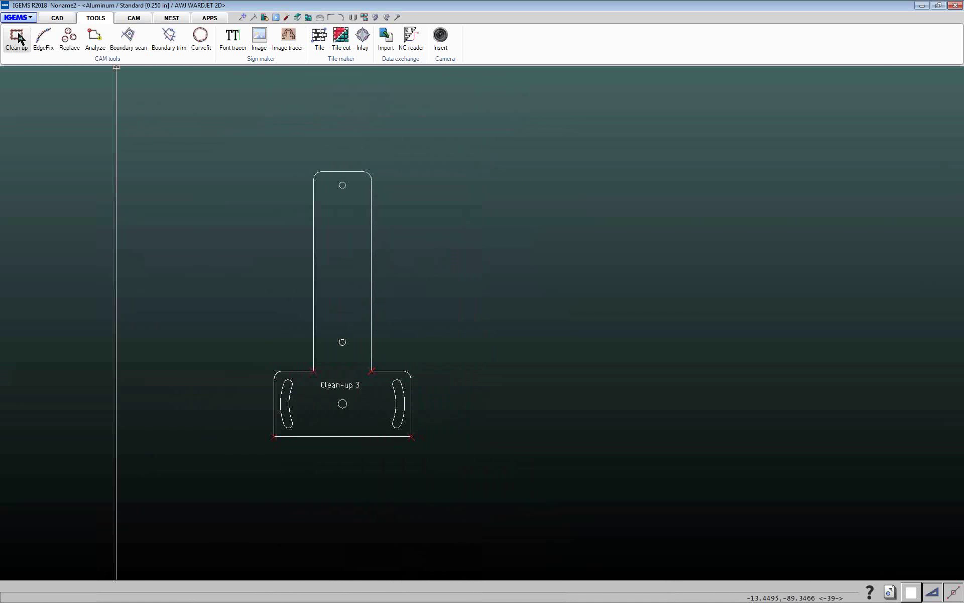
scroll(371, 370, "up", 3)
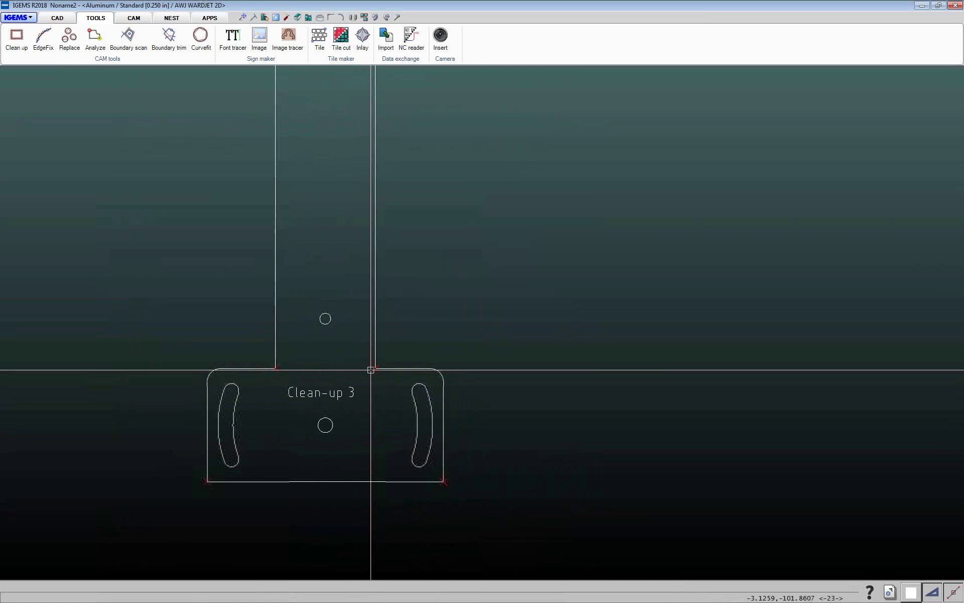
scroll(371, 374, "down", 3)
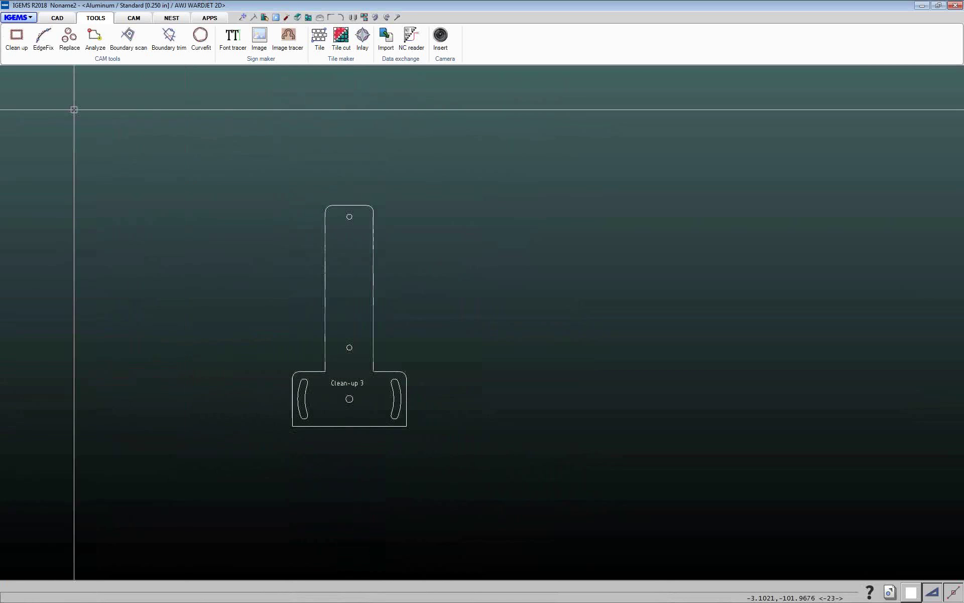
Clean up the whole T-shaped part with a tolerance of .005 and inspect its lower-right corner
left_click(13, 40)
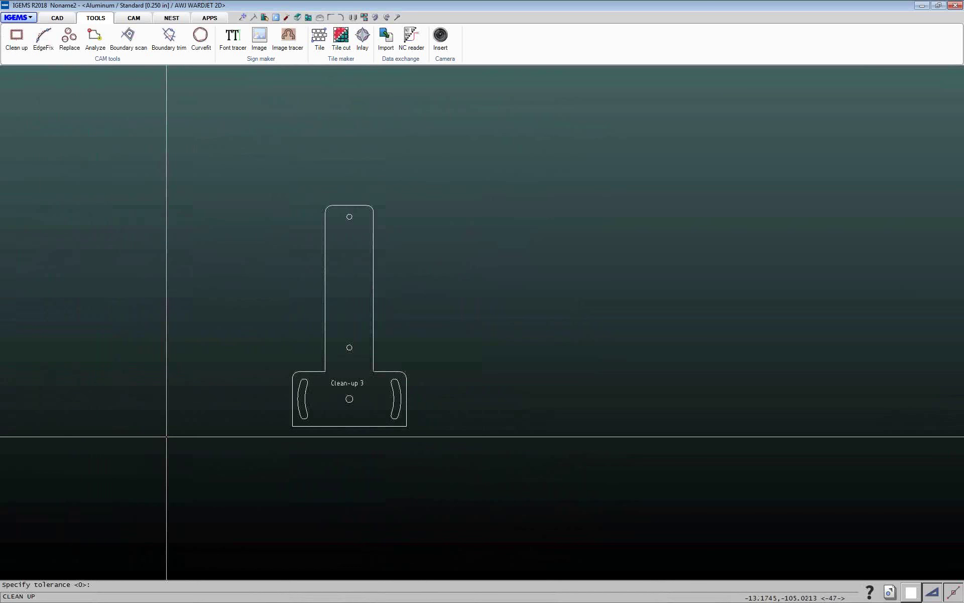
type(".005")
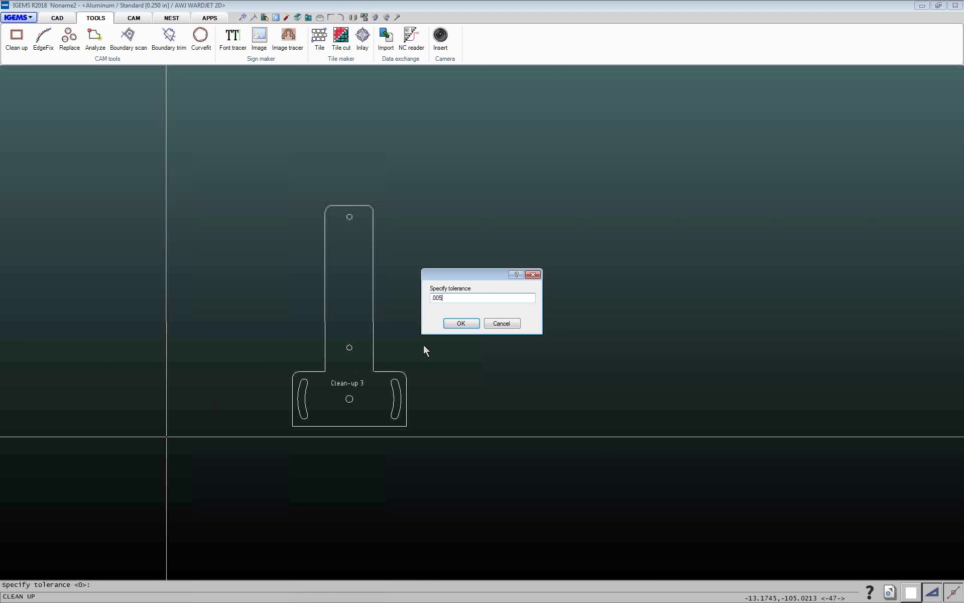
left_click(461, 323)
left_click_drag(197, 157, 527, 517)
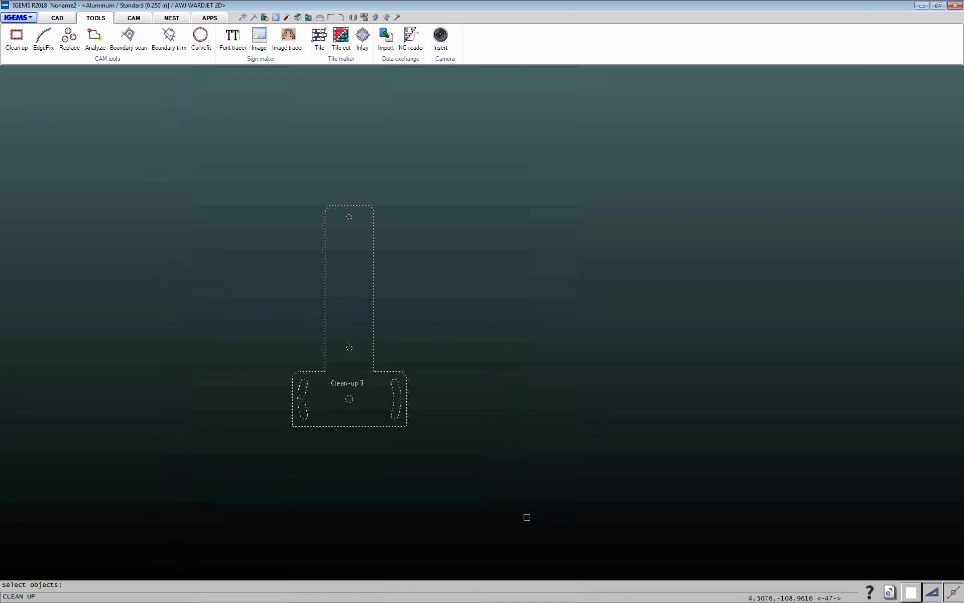
right_click(527, 517)
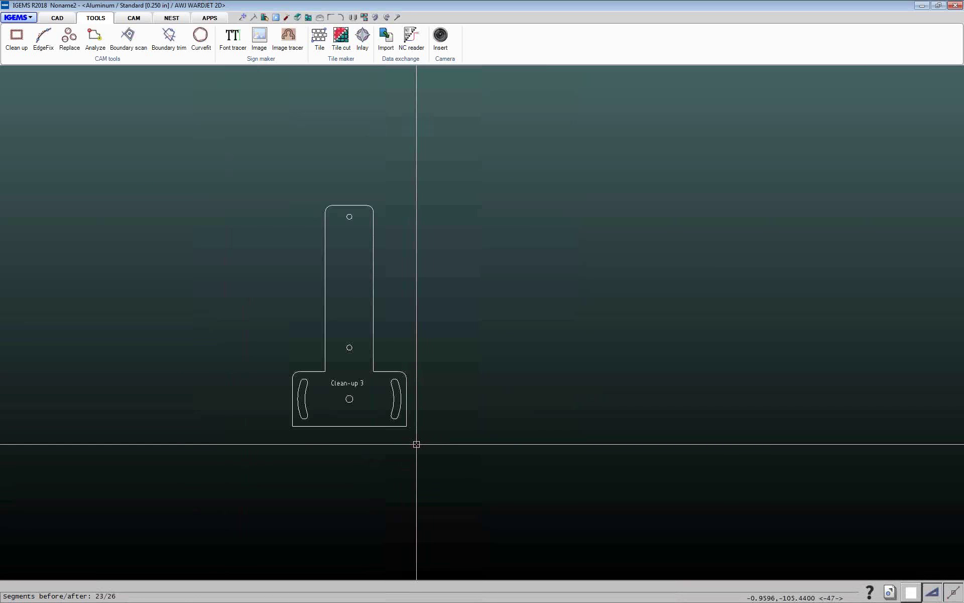
scroll(414, 442, "up", 3)
scroll(393, 416, "up", 6)
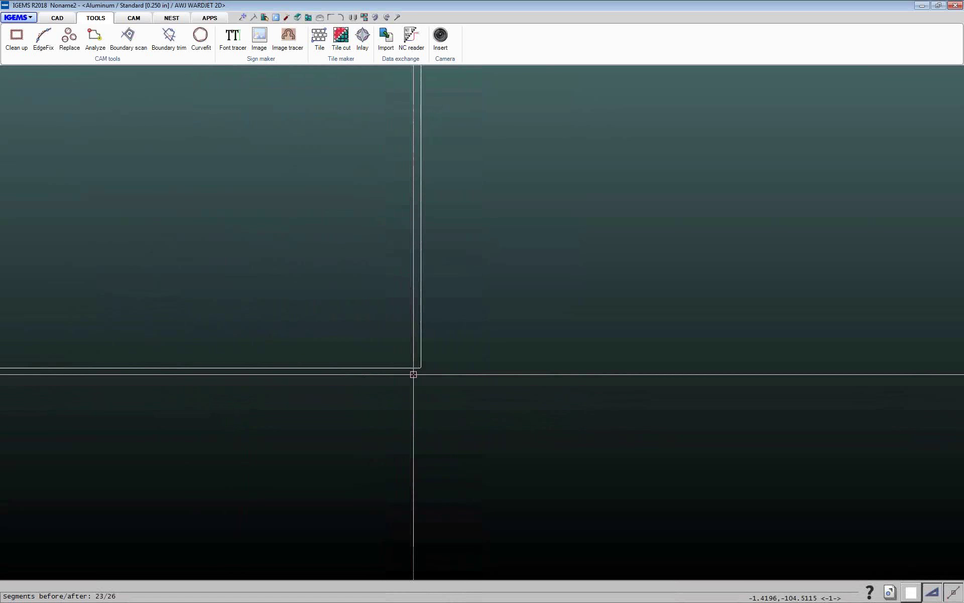
Measure the length of the tiny slanted segment at the lower-right corner of the T-shaped part's base and examine the surrounding corner
scroll(436, 355, "up", 5)
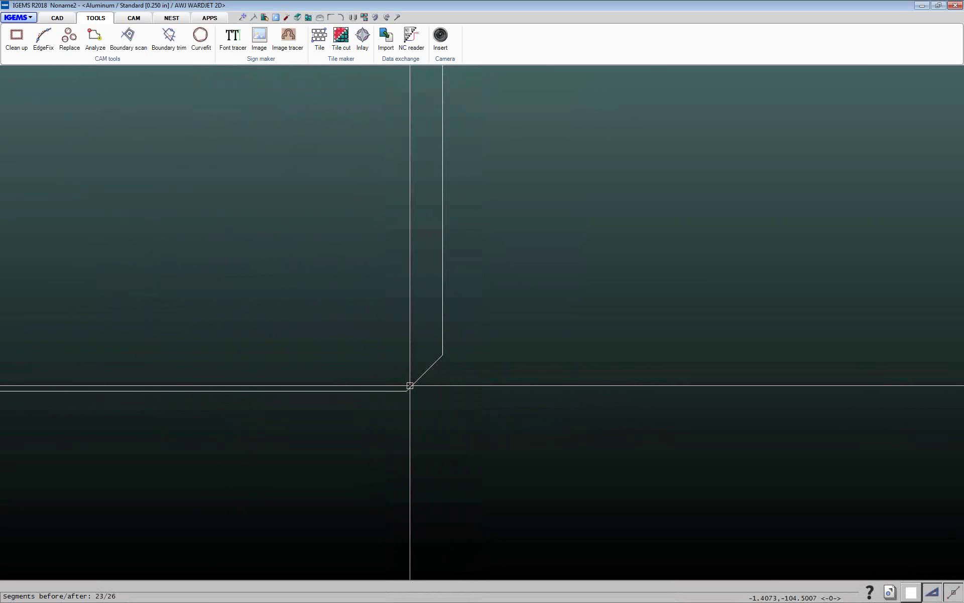
left_click(397, 17)
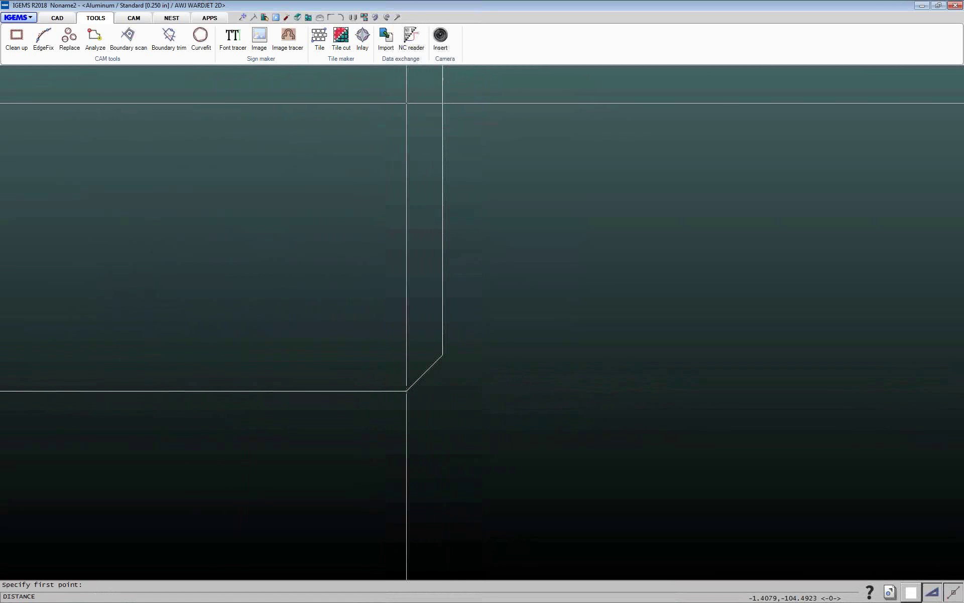
left_click(441, 355)
left_click(435, 366)
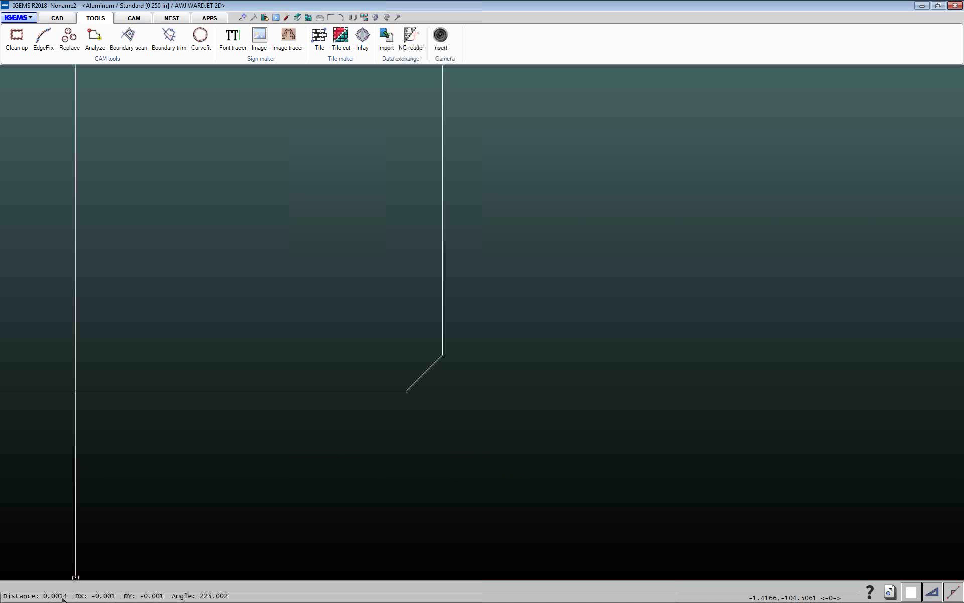
scroll(309, 447, "up", 6)
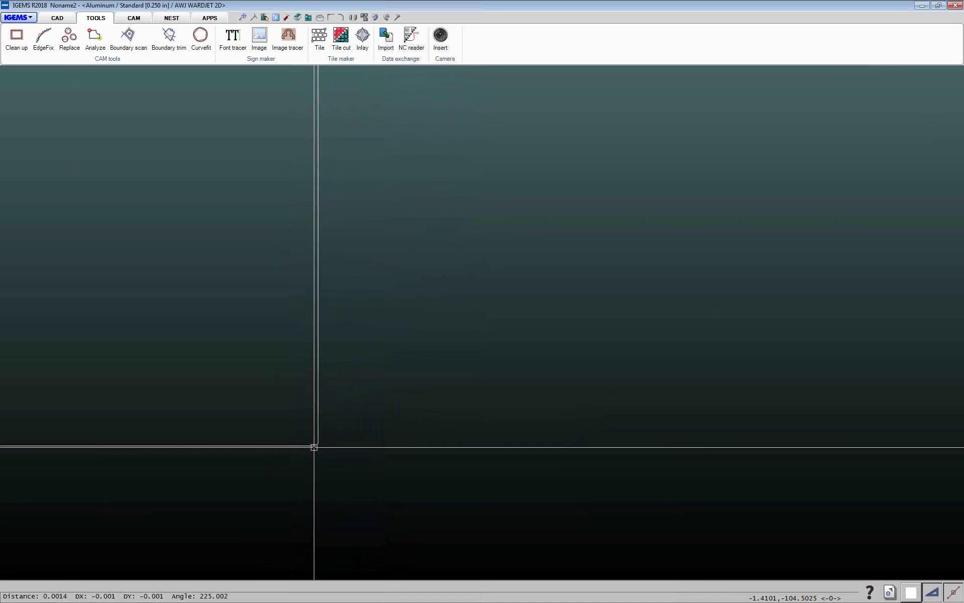
scroll(314, 447, "up", 5)
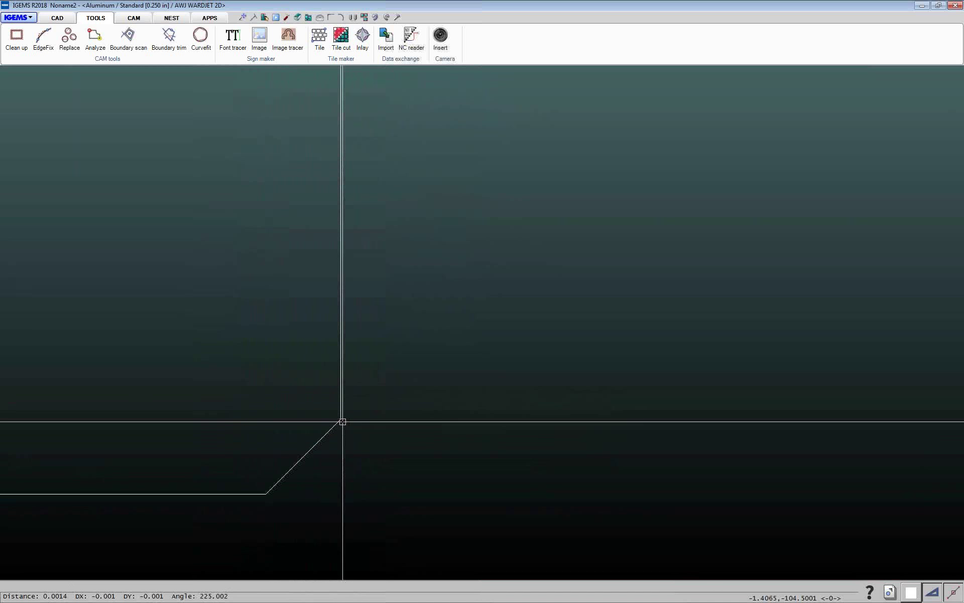
scroll(295, 474, "down", 5)
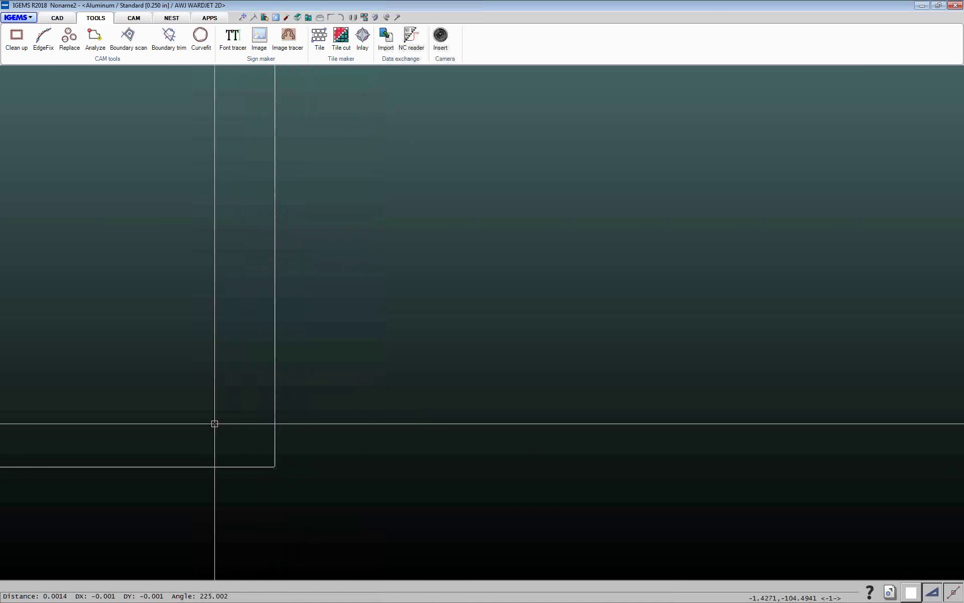
scroll(214, 423, "down", 3)
Measure the gap between the stem's right edge and the base's upper edge at the inner corner
scroll(269, 224, "up", 5)
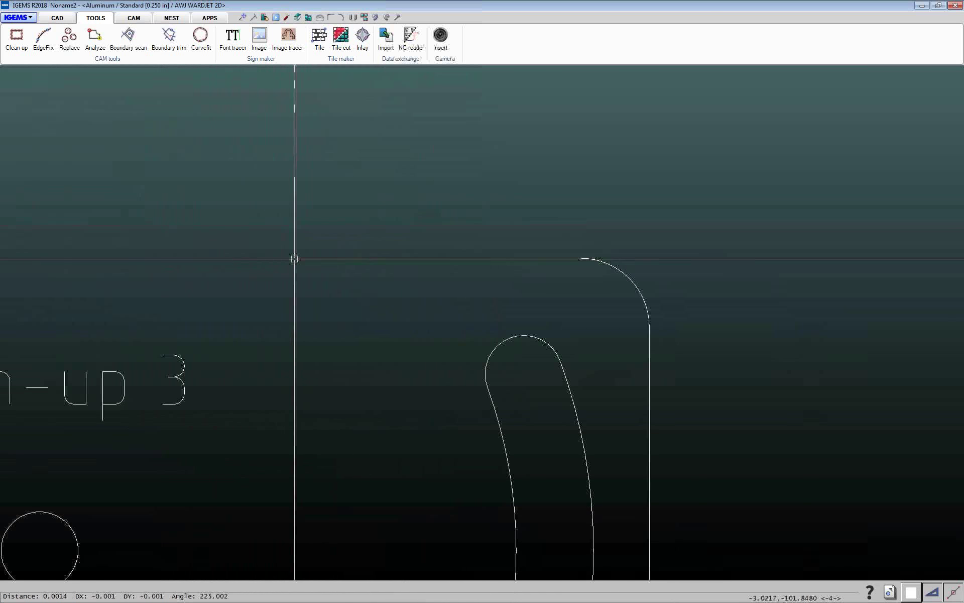
scroll(294, 258, "up", 3)
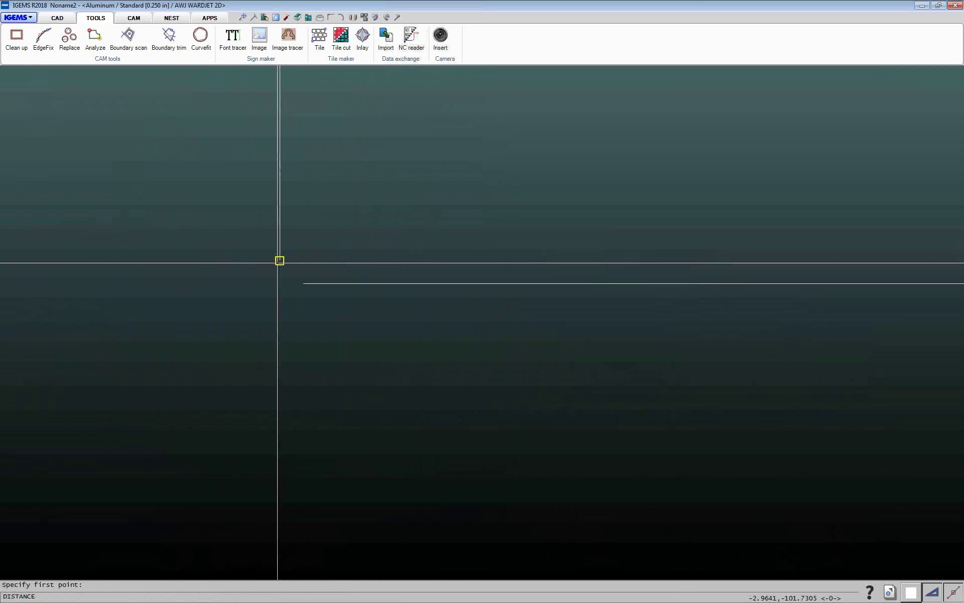
left_click(302, 283)
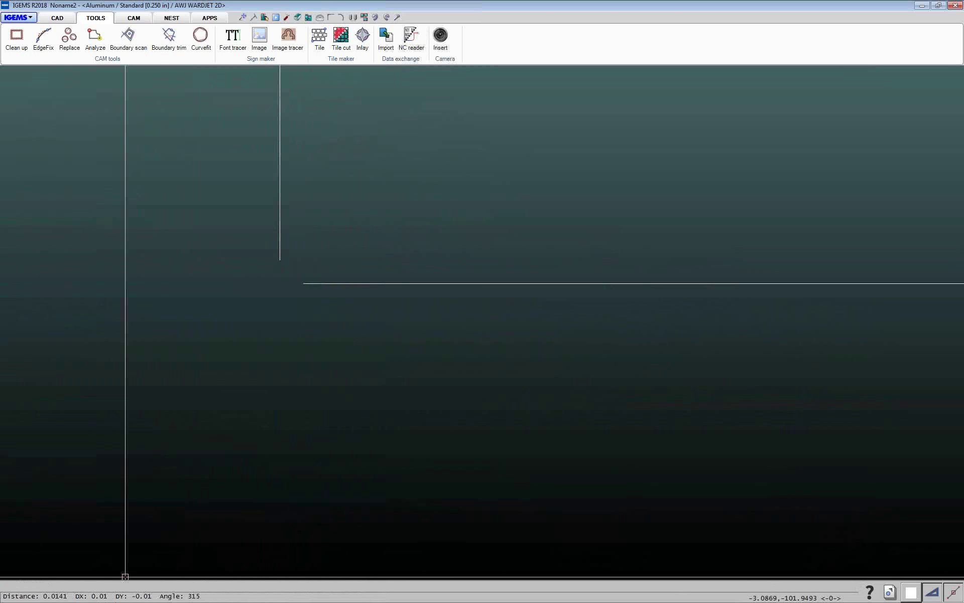
Compare the open right inner corner with the left inner corner and the base's lower-left corner
scroll(250, 362, "down", 2)
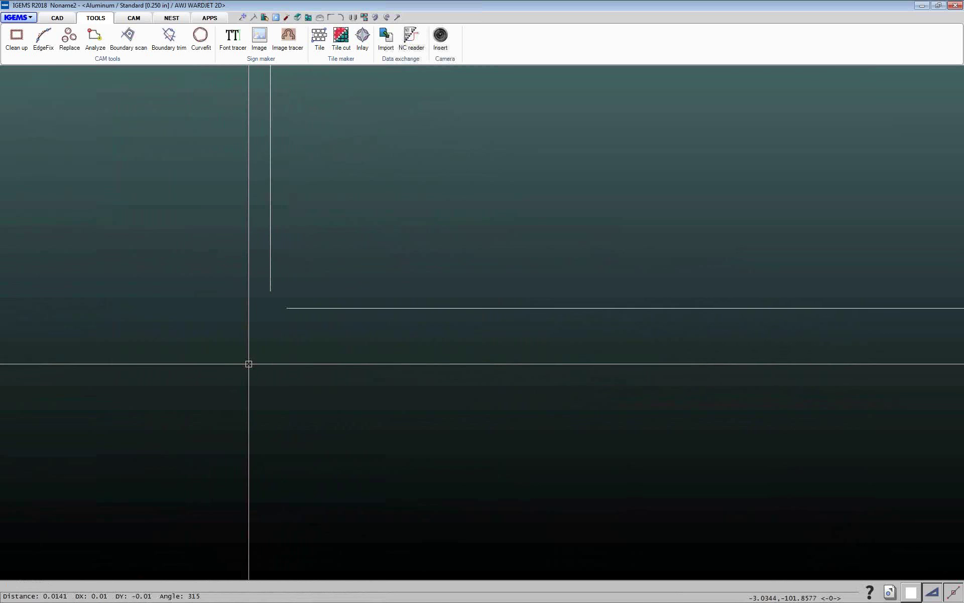
scroll(268, 330, "up", 3)
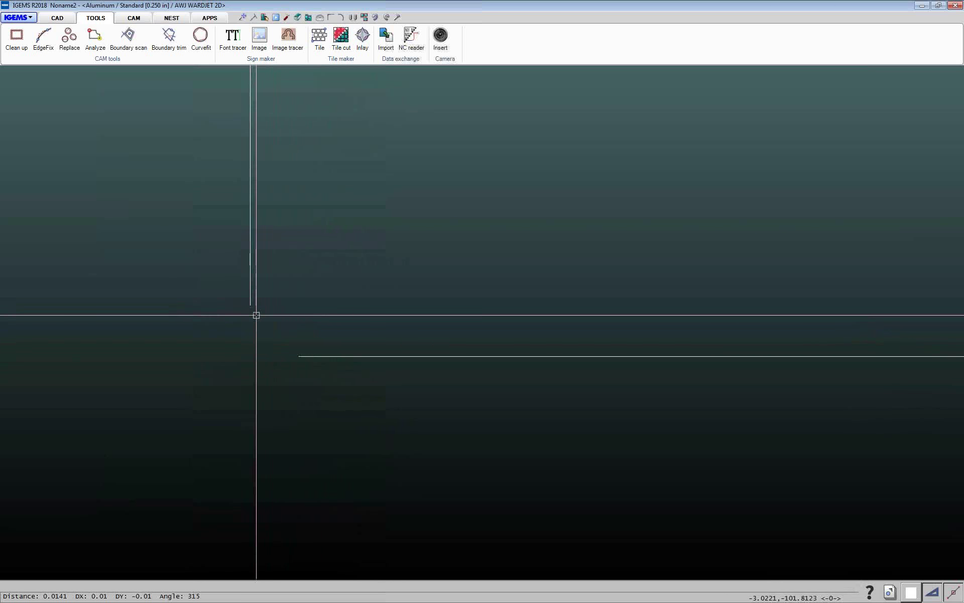
scroll(276, 384, "down", 5)
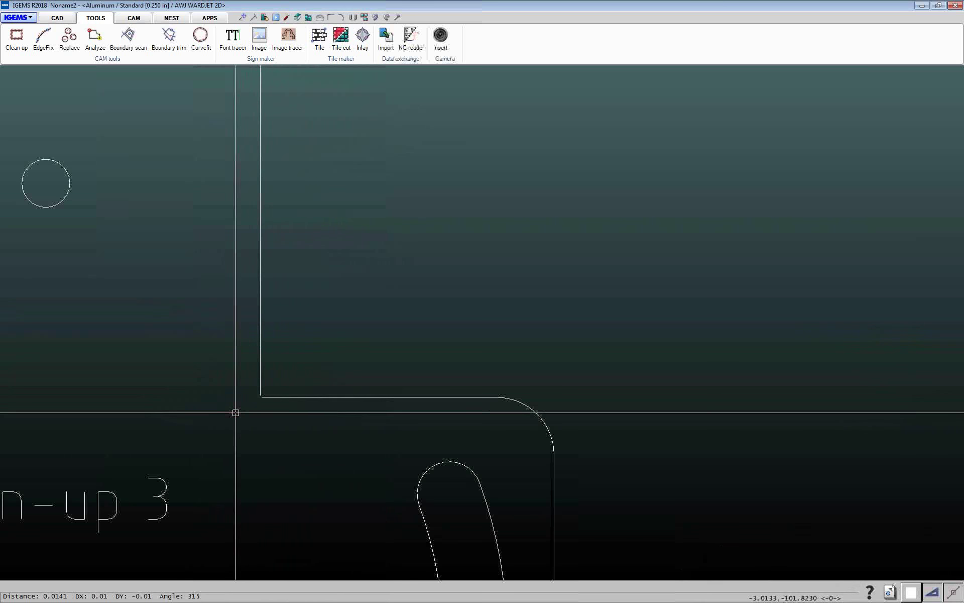
scroll(332, 356, "up", 2)
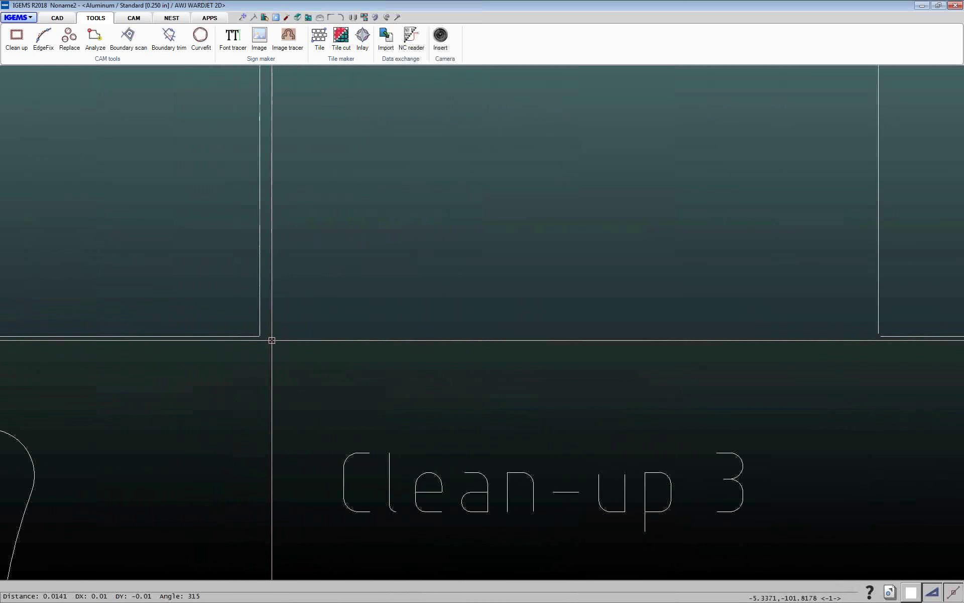
scroll(272, 340, "down", 5)
scroll(256, 359, "up", 3)
scroll(174, 512, "up", 6)
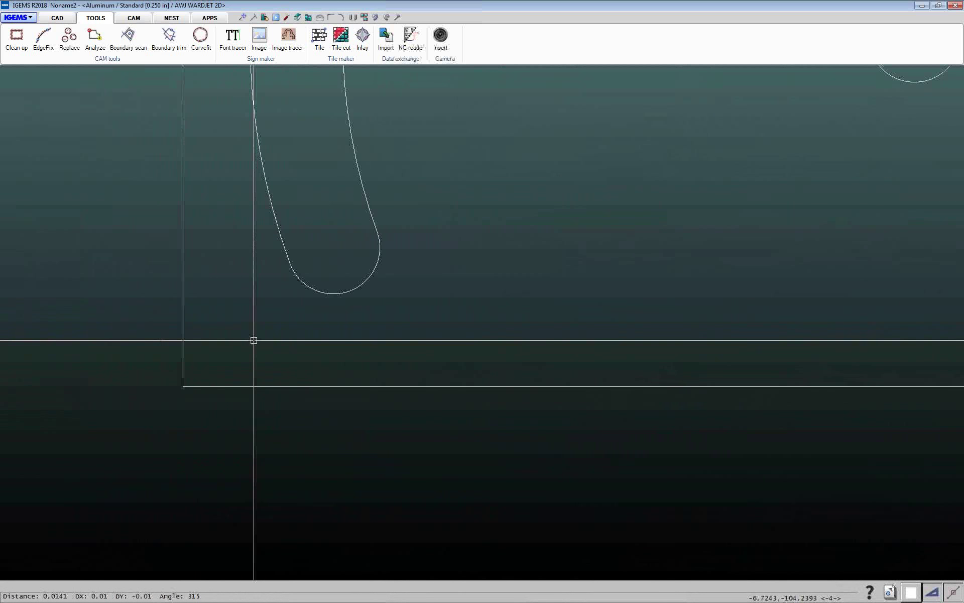
scroll(203, 323, "down", 3)
scroll(215, 328, "down", 4)
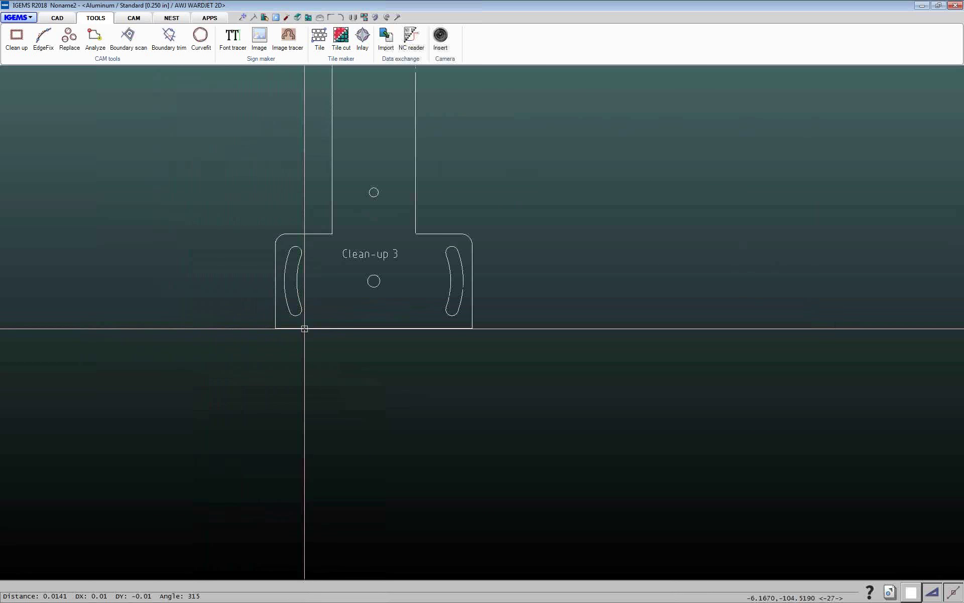
Run the contour analyzer on the T-shaped part and examine the marked right inner corner up close
left_click(96, 41)
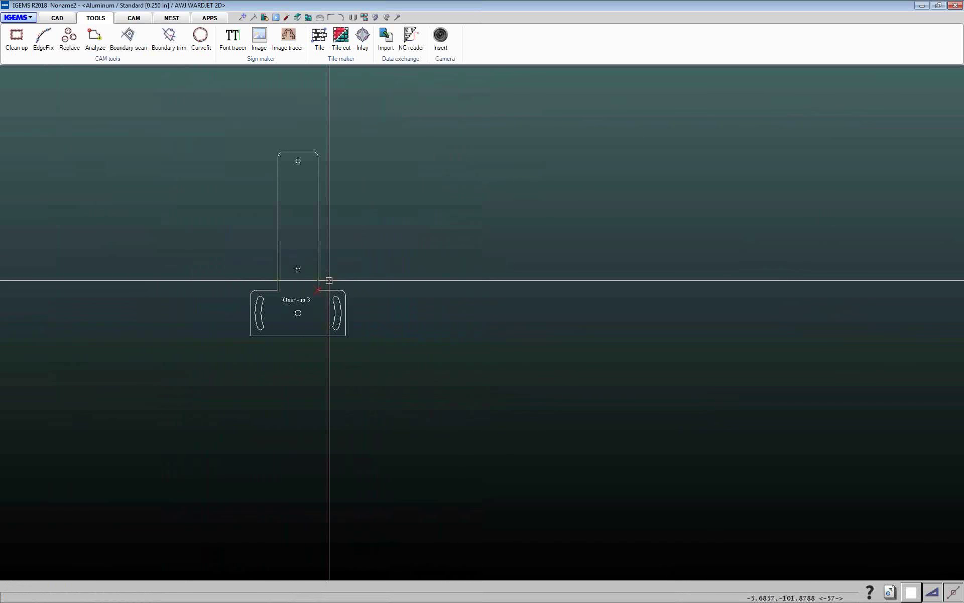
scroll(325, 281, "up", 8)
scroll(274, 304, "up", 2)
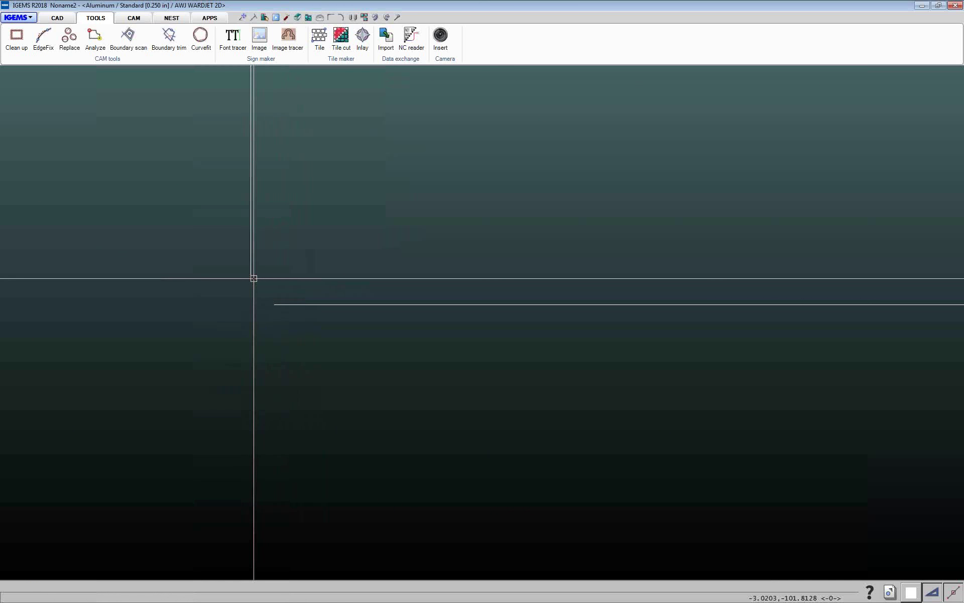
Explode the T-shaped part's outline and select the vertical and horizontal lines at the open inner corner individually
left_click(252, 275)
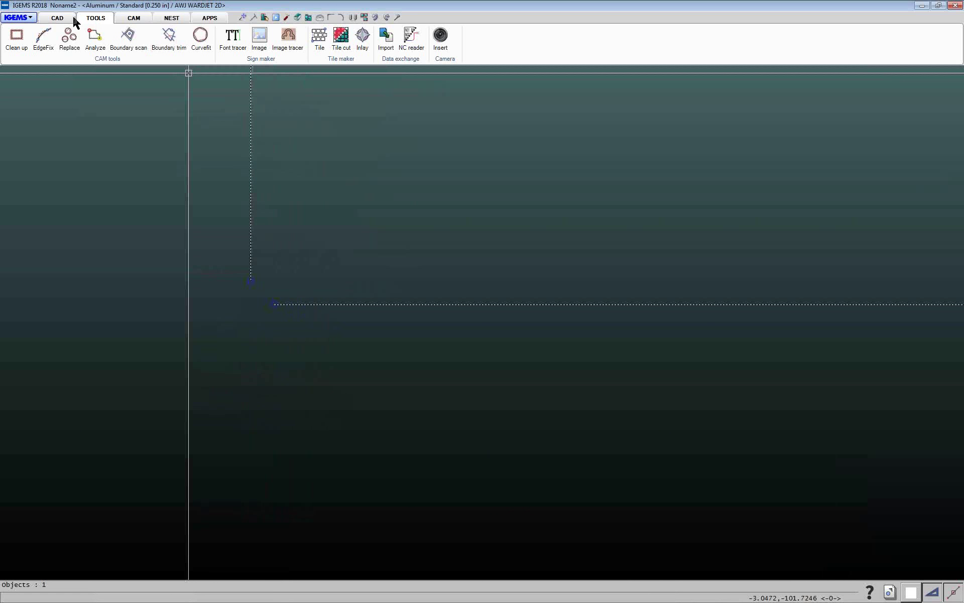
left_click(285, 18)
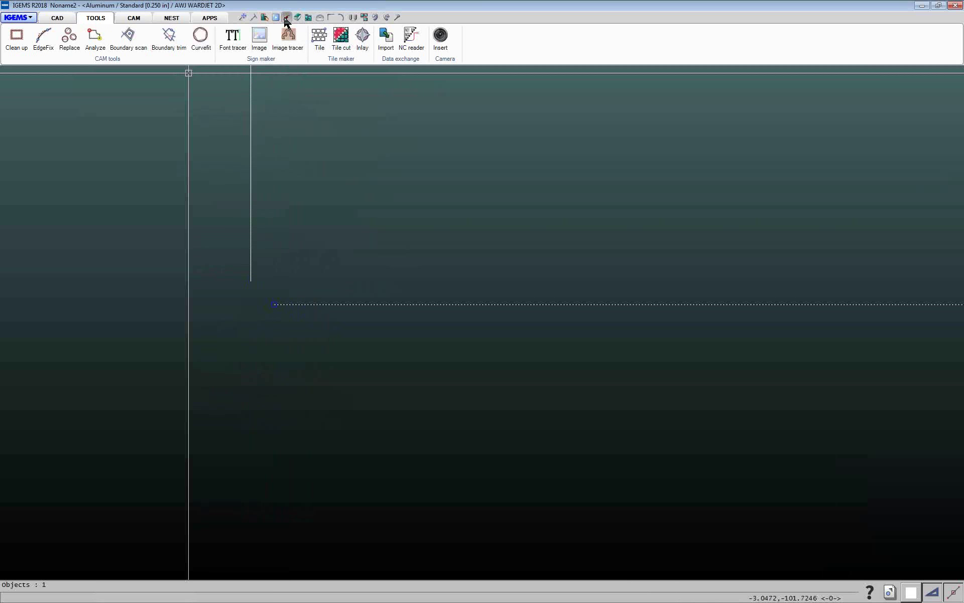
left_click(252, 165)
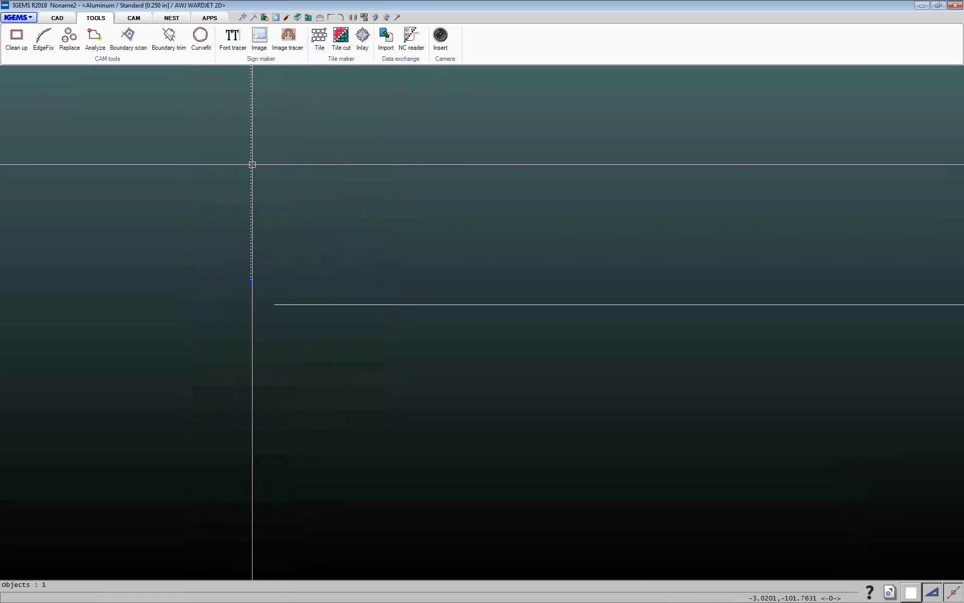
left_click(277, 305)
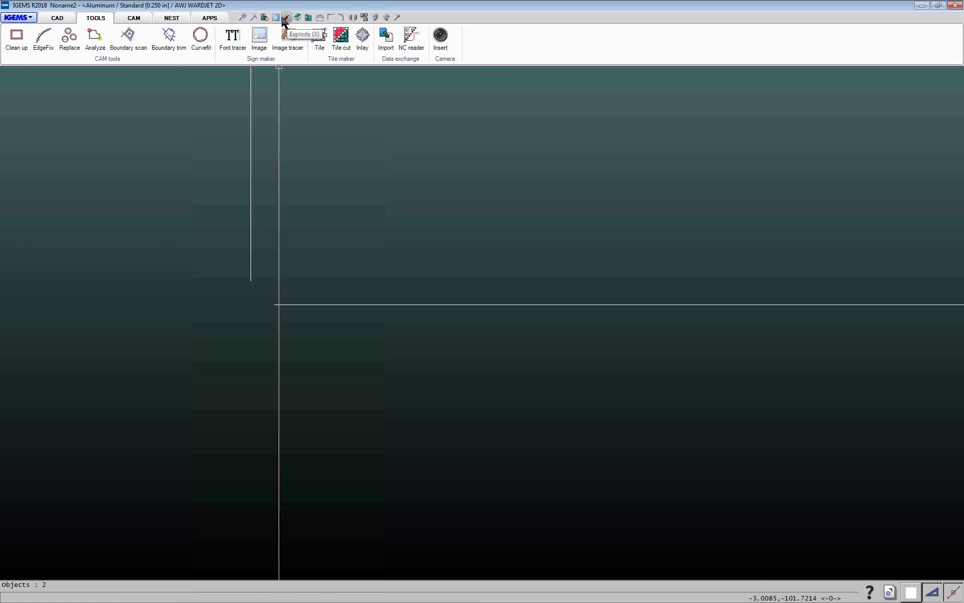
Close the open inner corner with a zero fillet between the stem's right edge and the base's upper edge
left_click(57, 18)
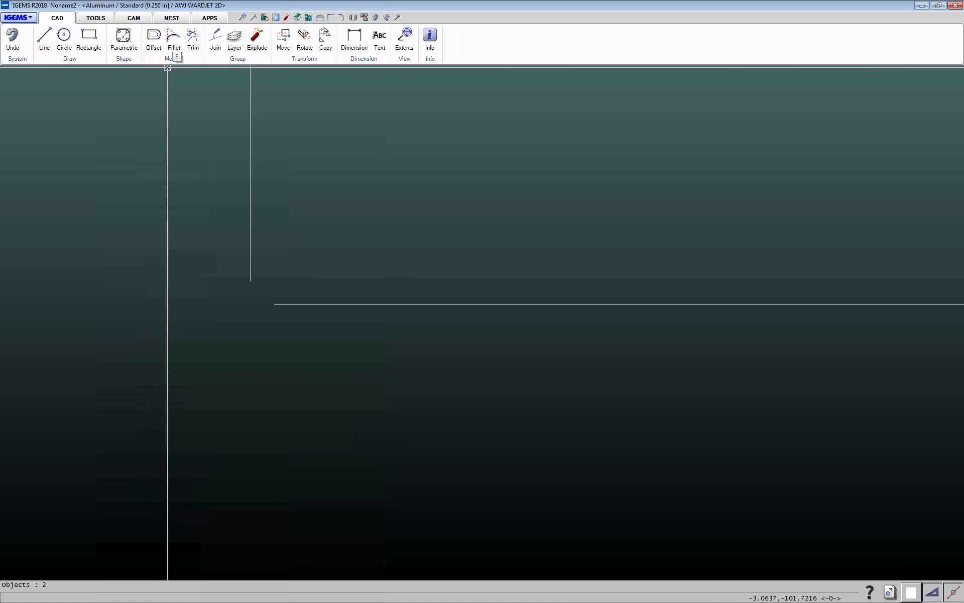
left_click(173, 56)
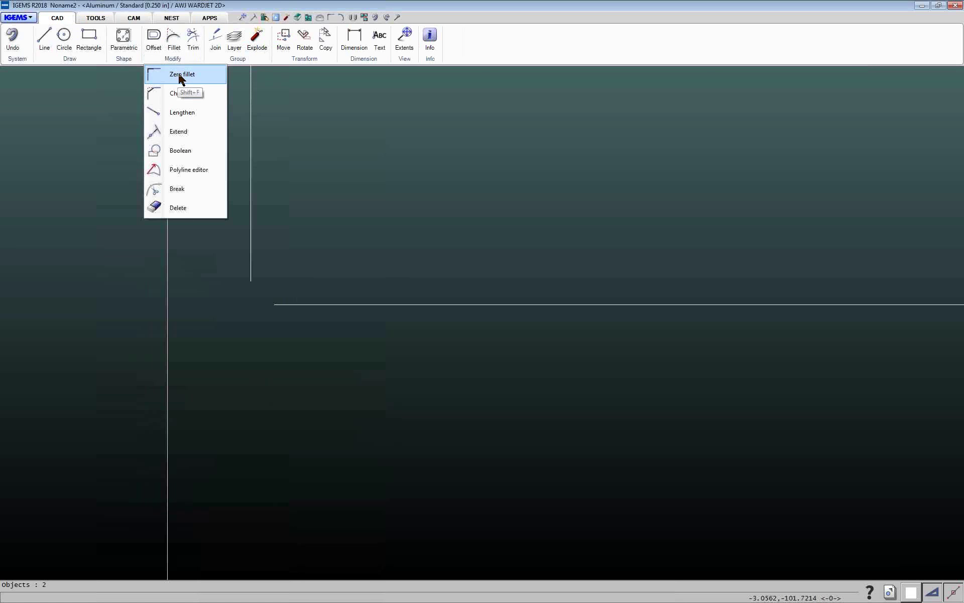
left_click(176, 75)
left_click(250, 266)
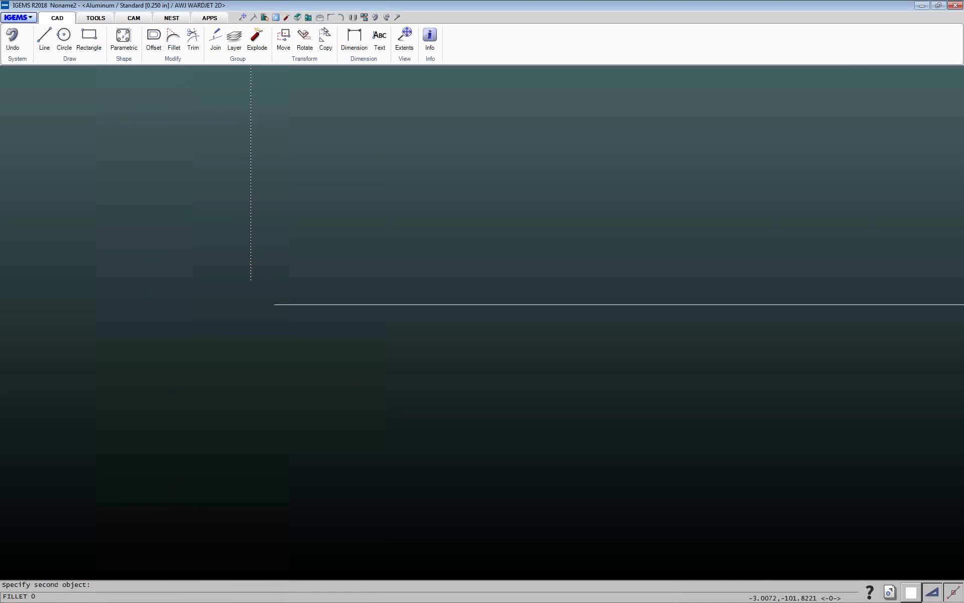
left_click(283, 304)
scroll(281, 289, "down", 6)
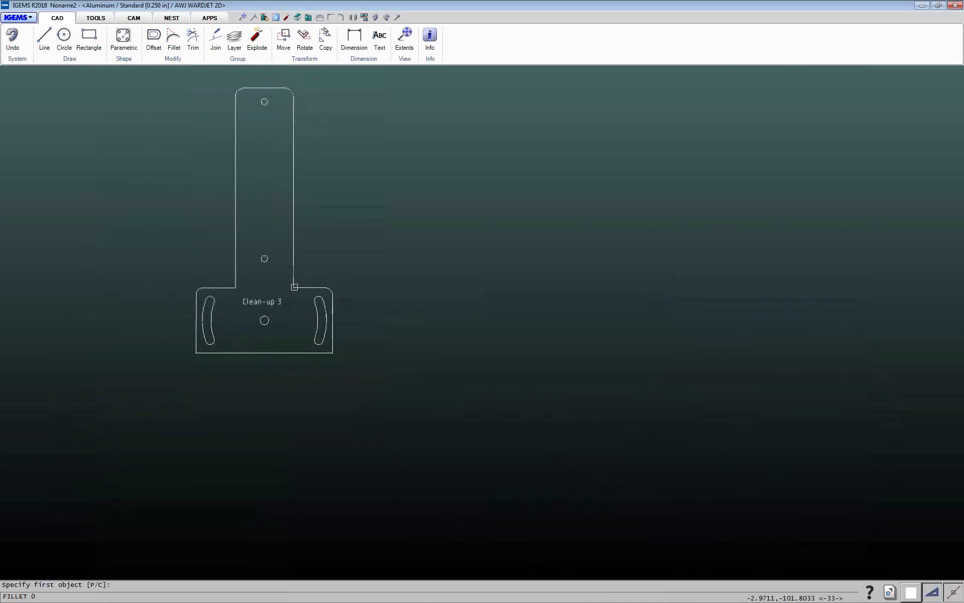
scroll(297, 292, "down", 8)
key("Escape")
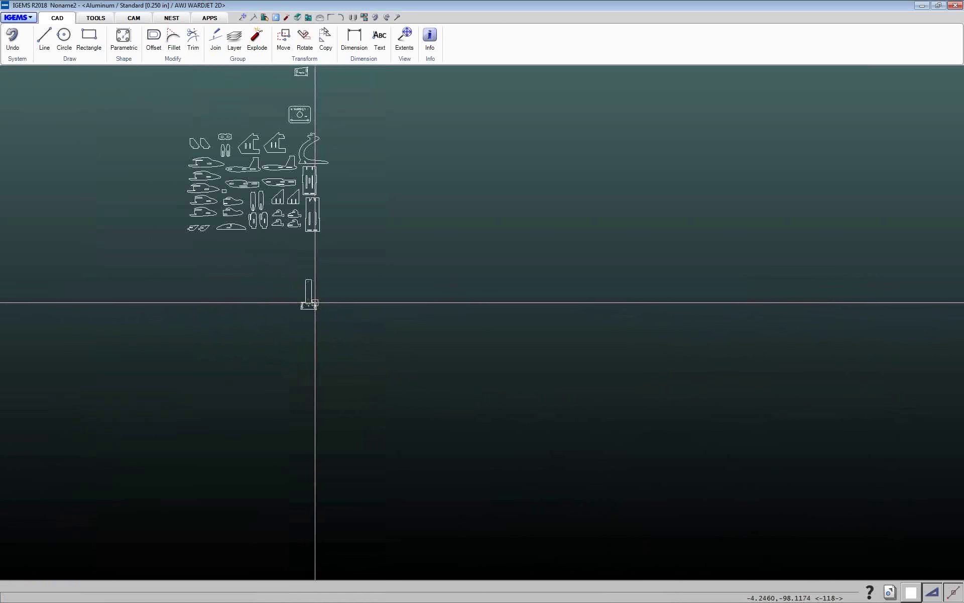
Run the contour analyzer on all the parts in the drawing
scroll(282, 318, "down", 2)
scroll(254, 200, "up", 5)
scroll(252, 202, "down", 4)
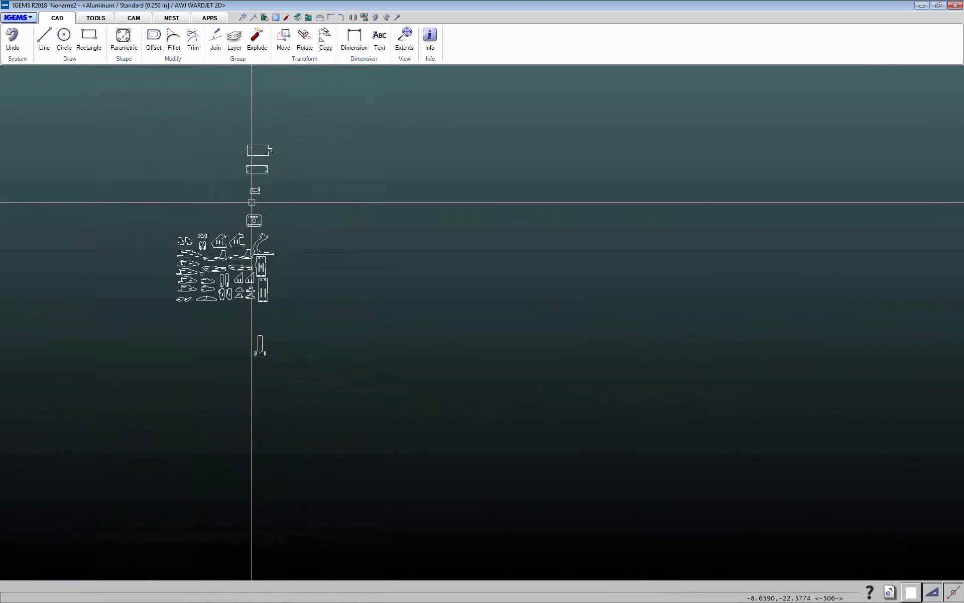
left_click(103, 18)
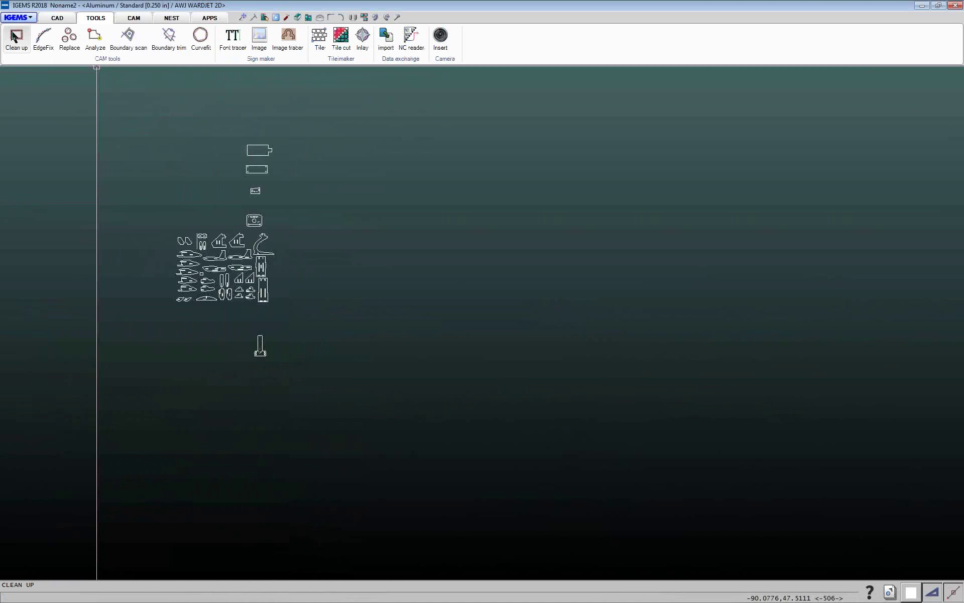
left_click(95, 36)
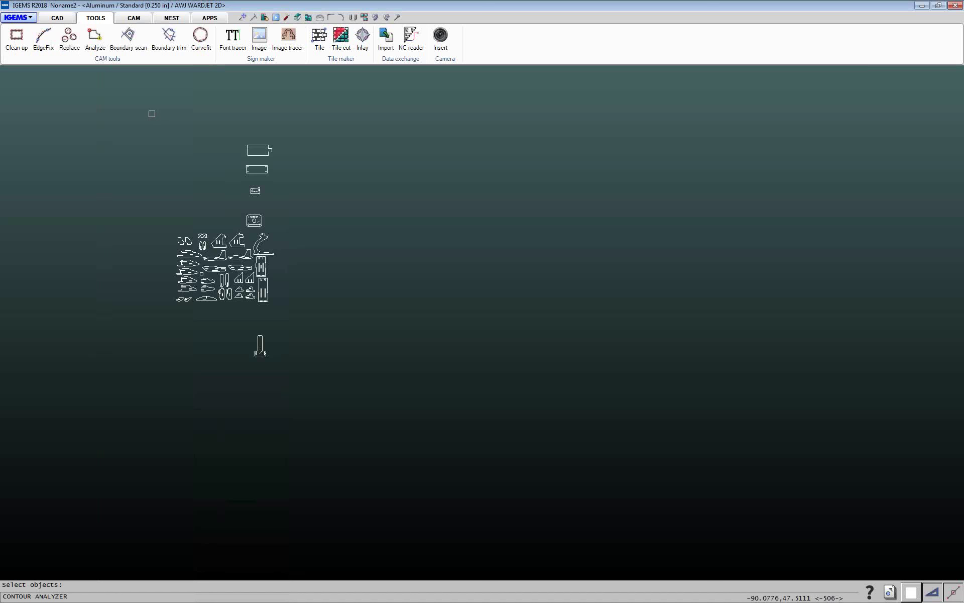
left_click_drag(104, 114, 389, 386)
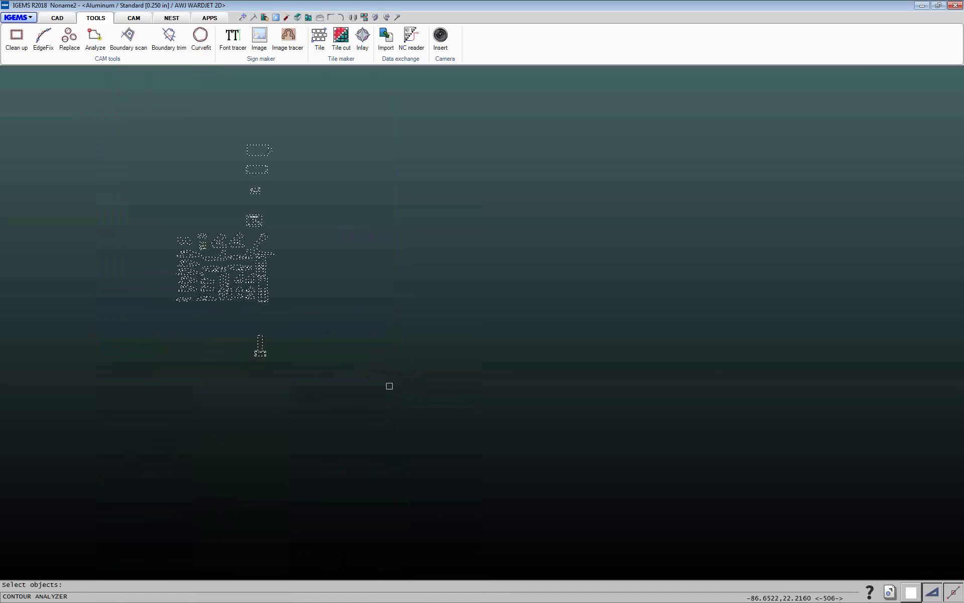
right_click(285, 435)
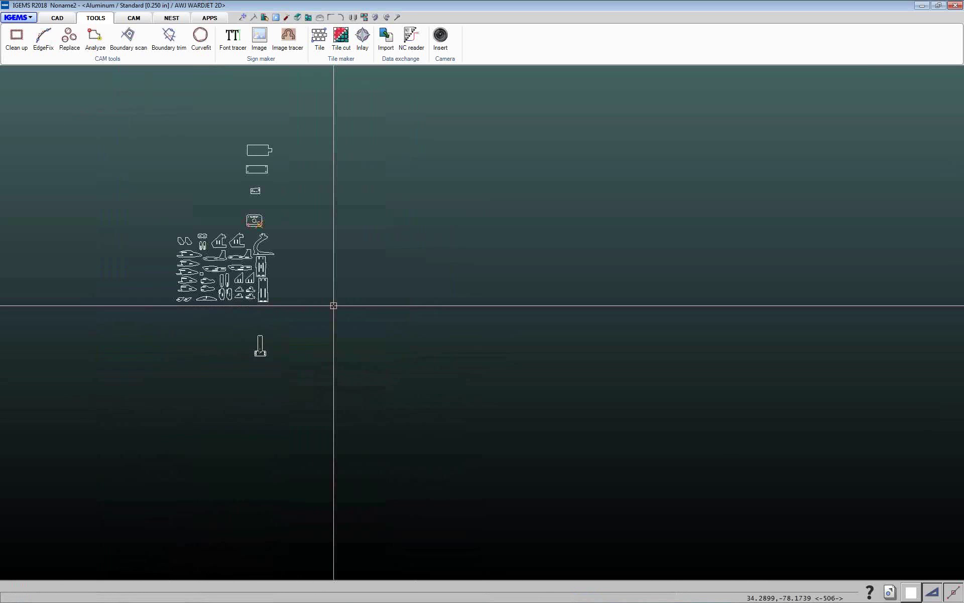
Examine the analyzer marks on the line between the two lower holes of the rounded WARDJET plate
scroll(274, 231, "up", 12)
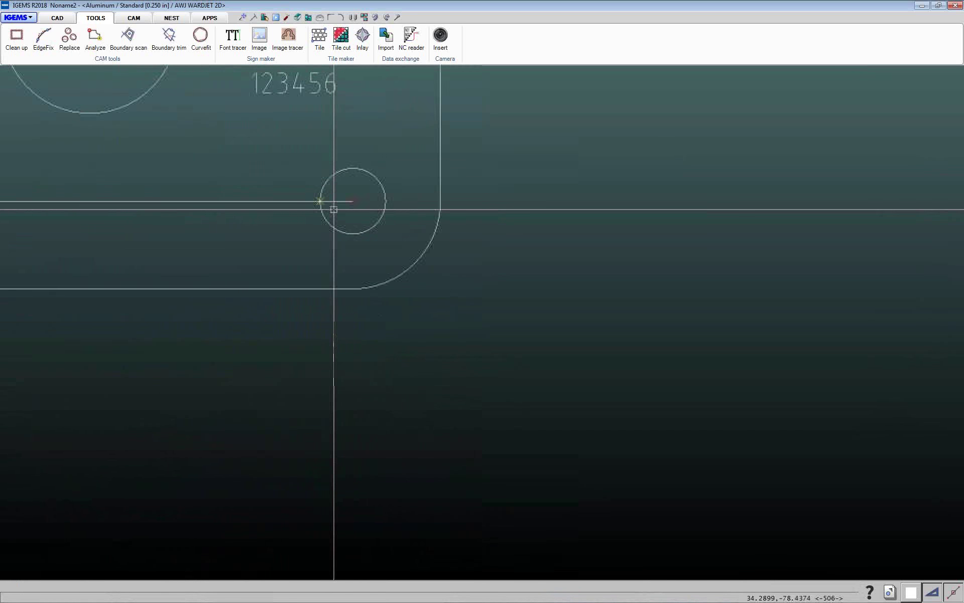
scroll(281, 221, "down", 8)
scroll(201, 231, "up", 10)
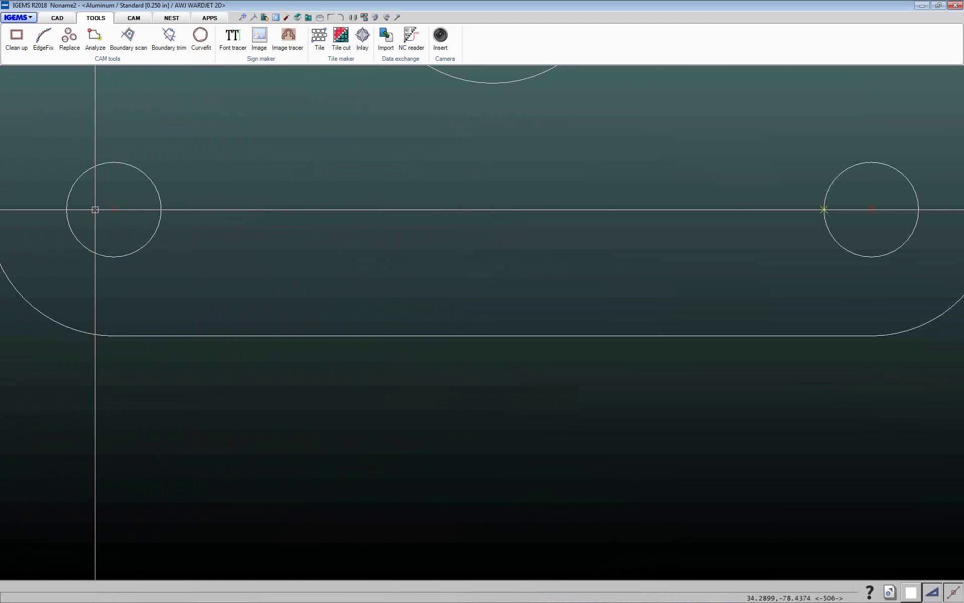
scroll(578, 229, "down", 3)
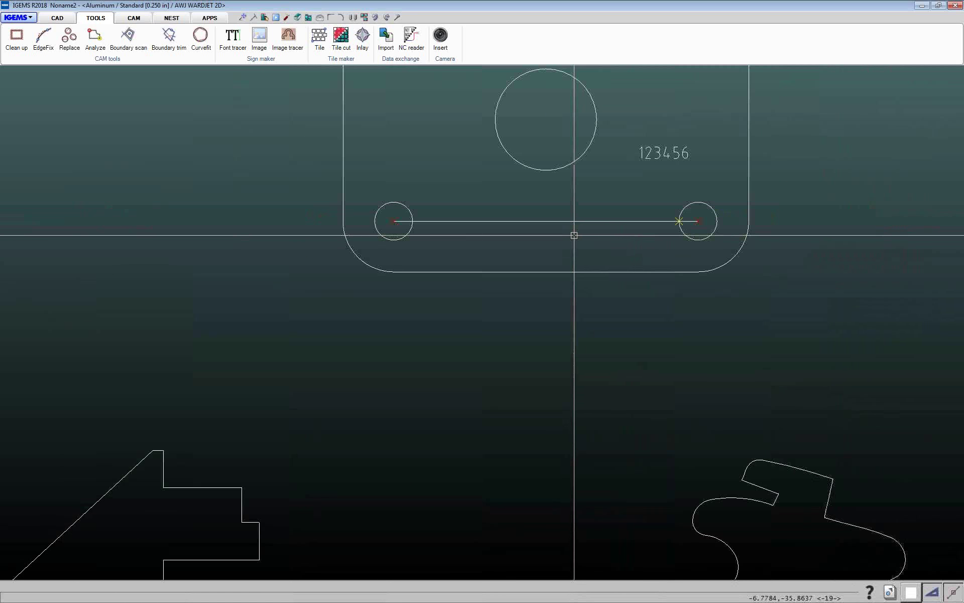
scroll(574, 235, "down", 8)
middle_click_drag(568, 286, 422, 233)
scroll(489, 272, "up", 1)
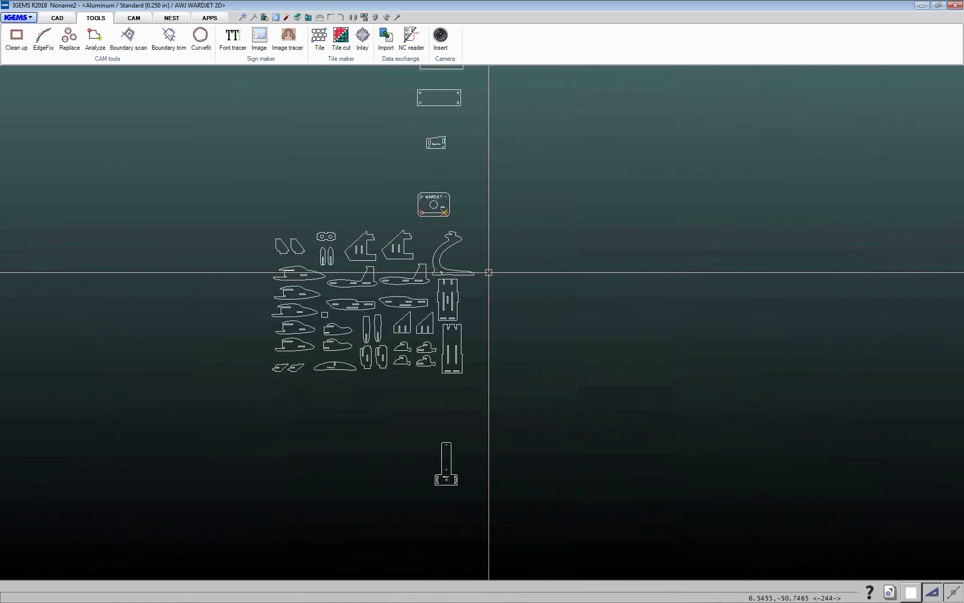
Inspect the line end at the WARDJET plate's lower right hole and clear the analyzer marks
scroll(469, 213, "up", 12)
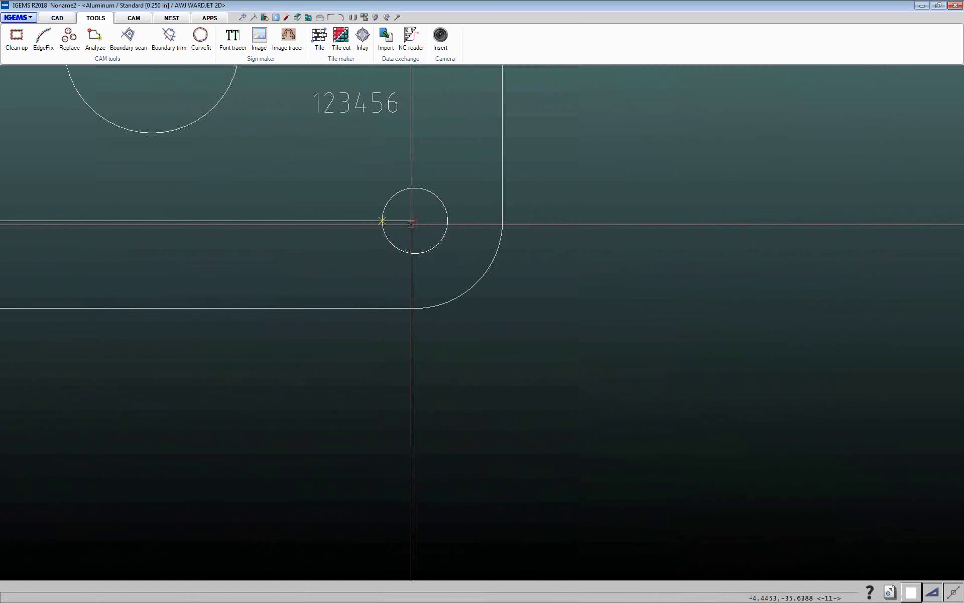
scroll(411, 222, "up", 3)
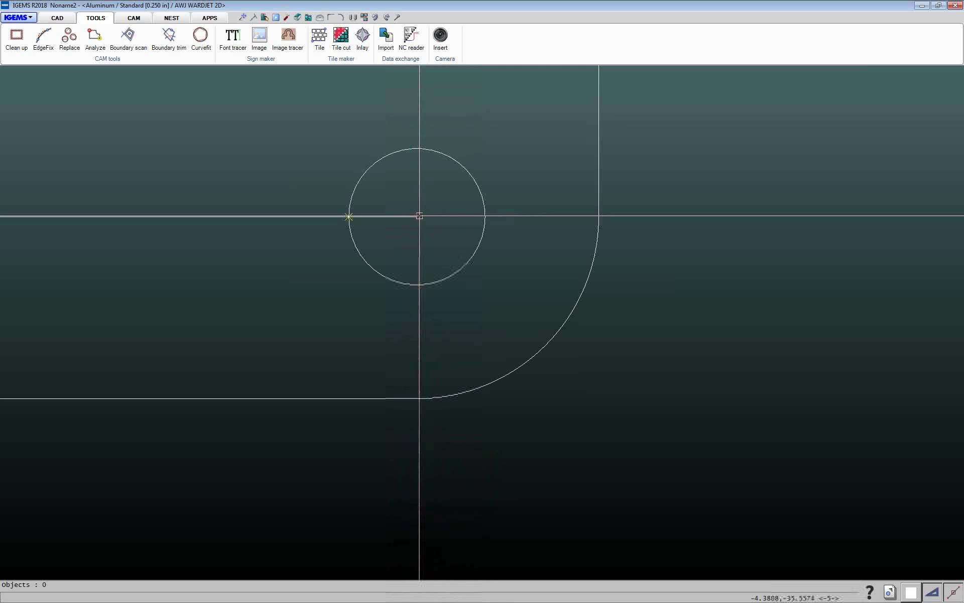
left_click(419, 216)
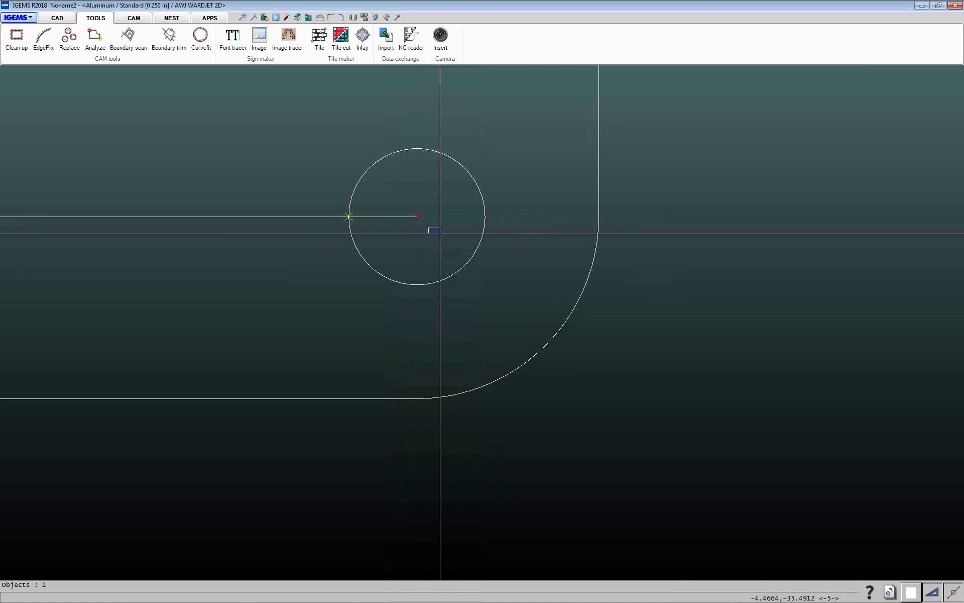
left_click(407, 204)
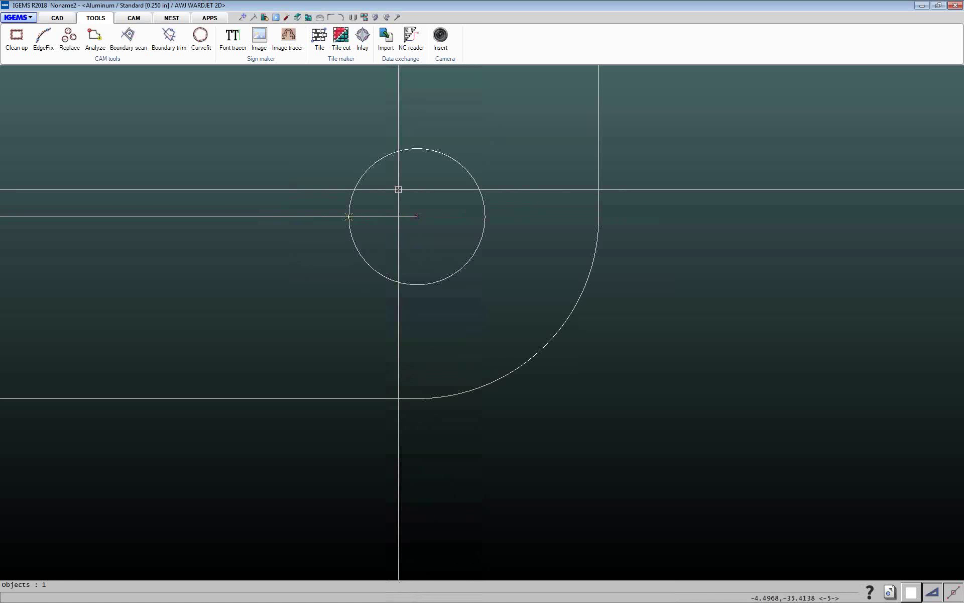
scroll(398, 189, "down", 10)
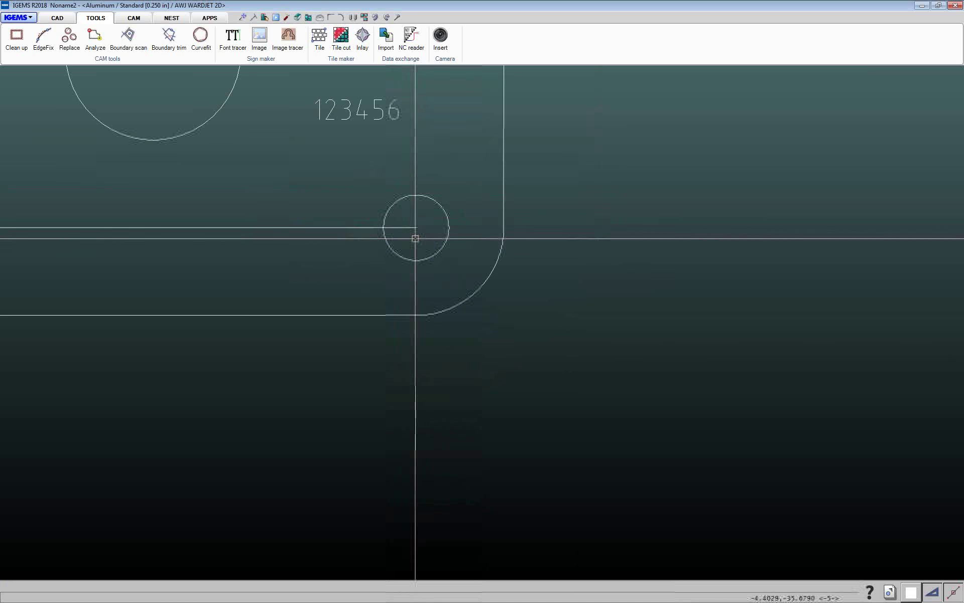
scroll(377, 273, "down", 5)
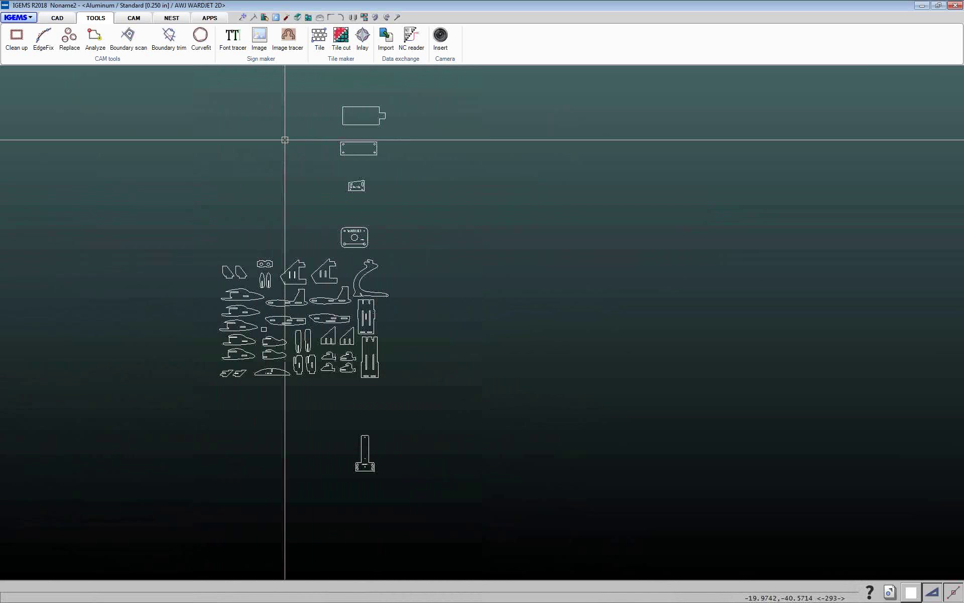
Open the machine and material selection and choose machine AWJ WARDJET 2D with the 14-40 55K cutting parameters
left_click(133, 19)
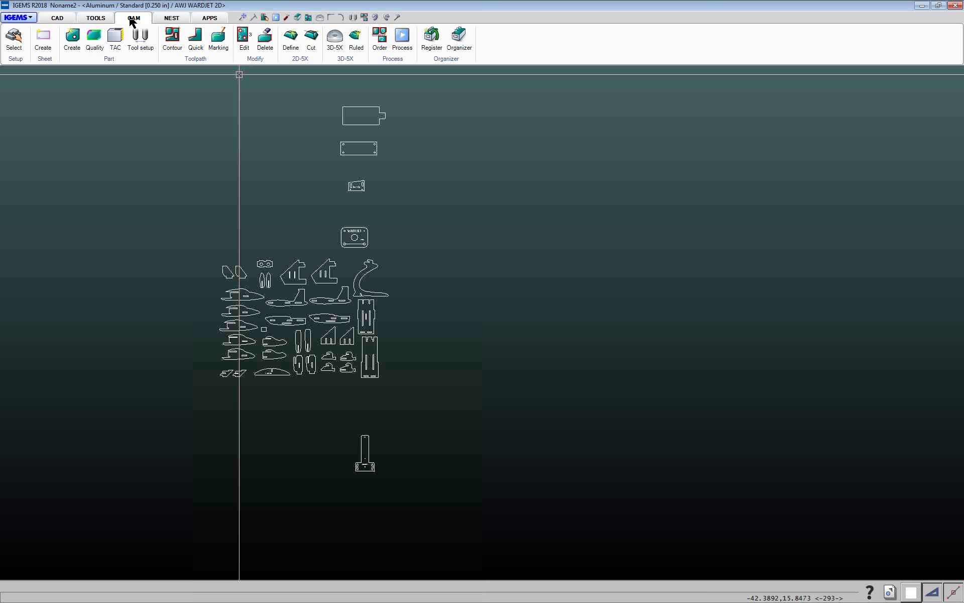
left_click(93, 20)
left_click(135, 19)
left_click(13, 43)
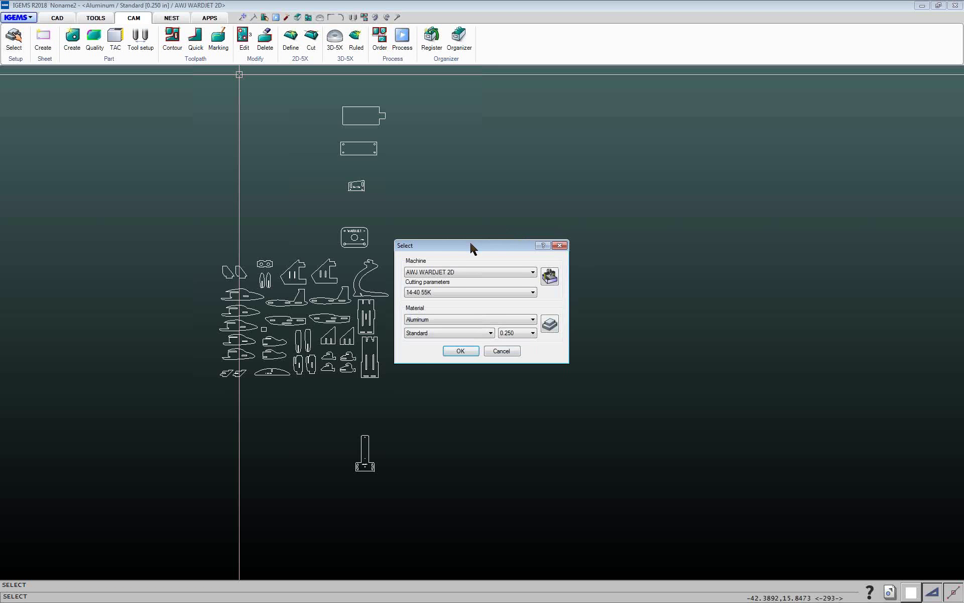
left_click_drag(470, 246, 400, 193)
left_click(370, 221)
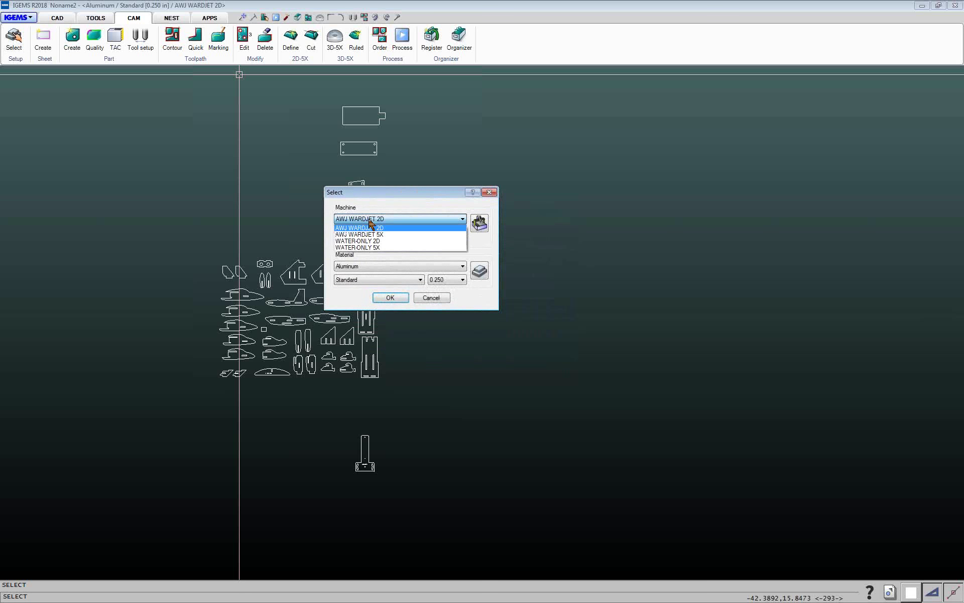
left_click(365, 222)
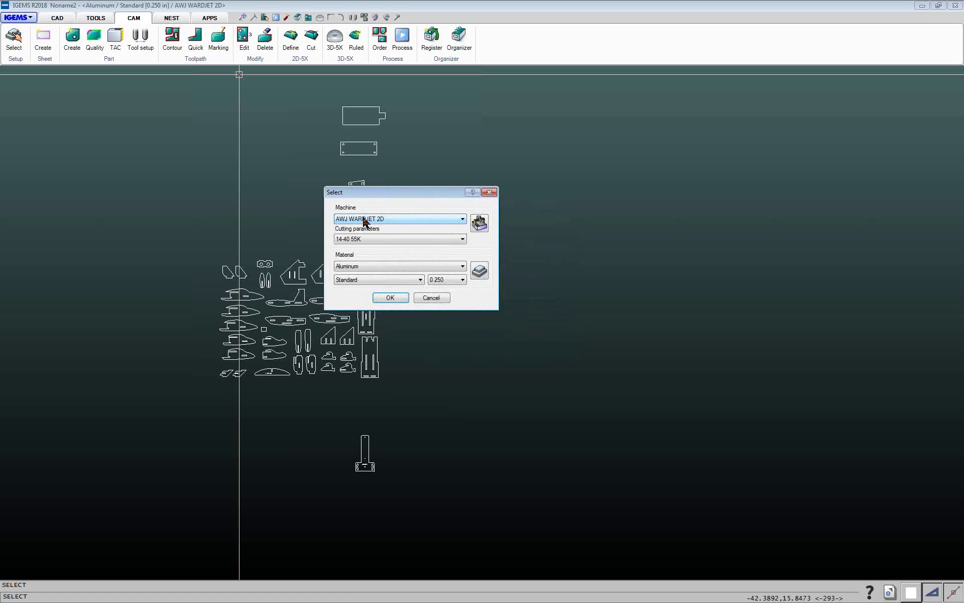
left_click(365, 222)
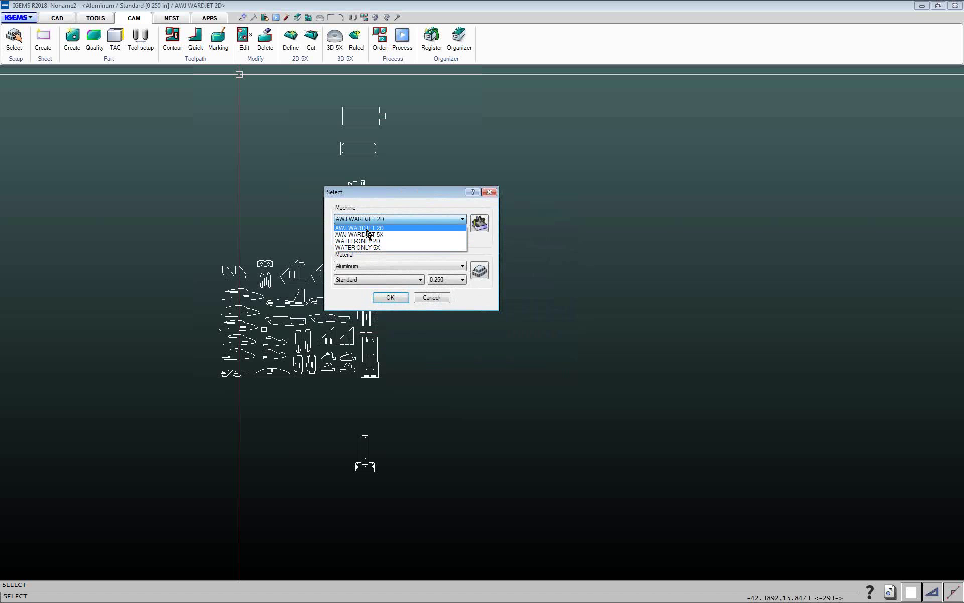
left_click(366, 228)
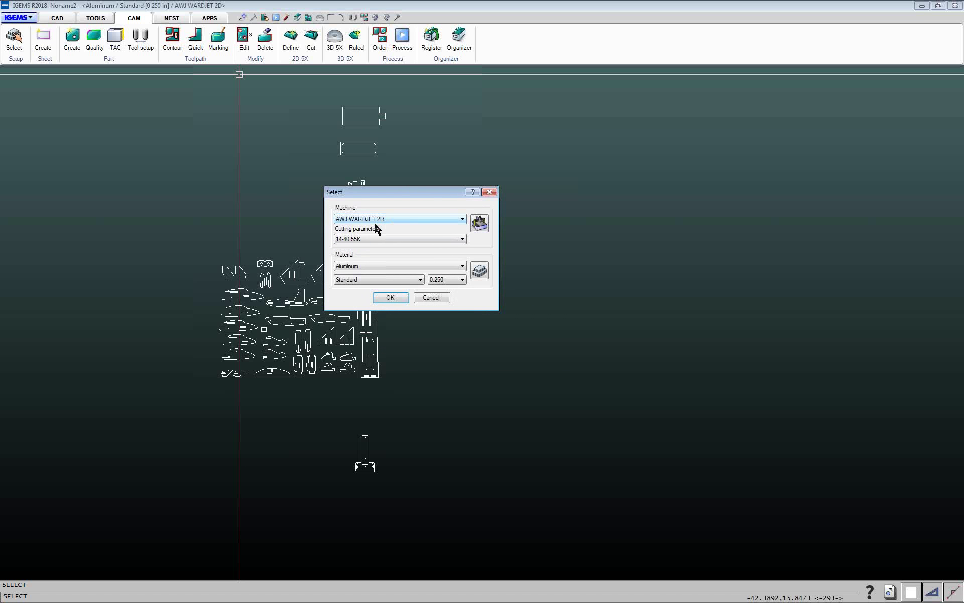
left_click(360, 239)
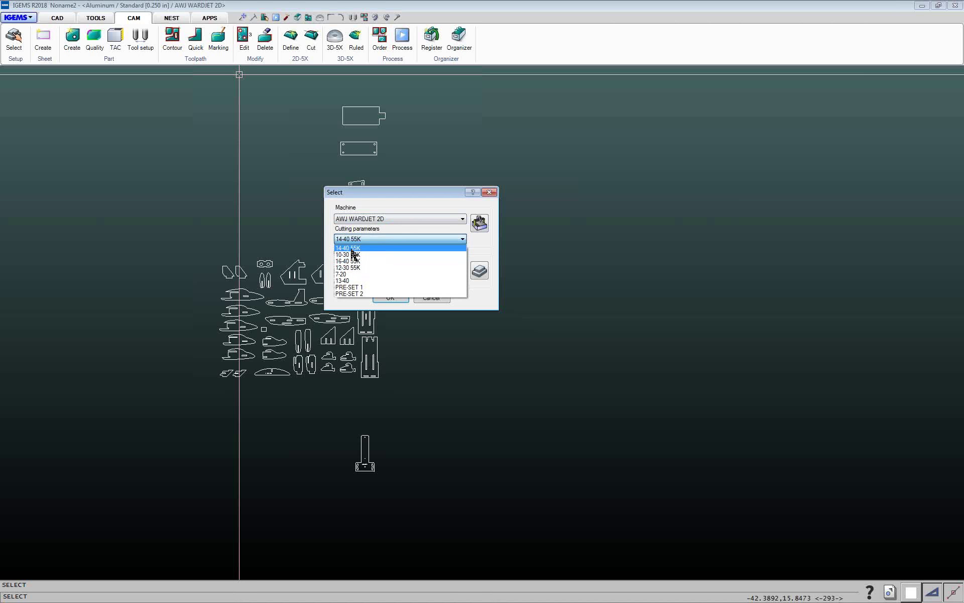
left_click(352, 248)
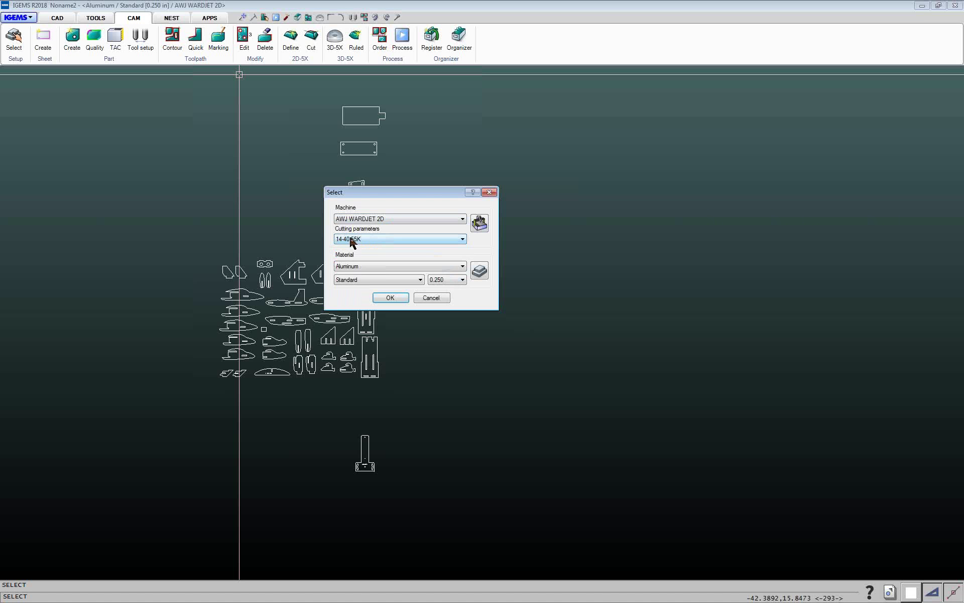
Choose Aluminum as the material with a thickness of 0.250
left_click(359, 267)
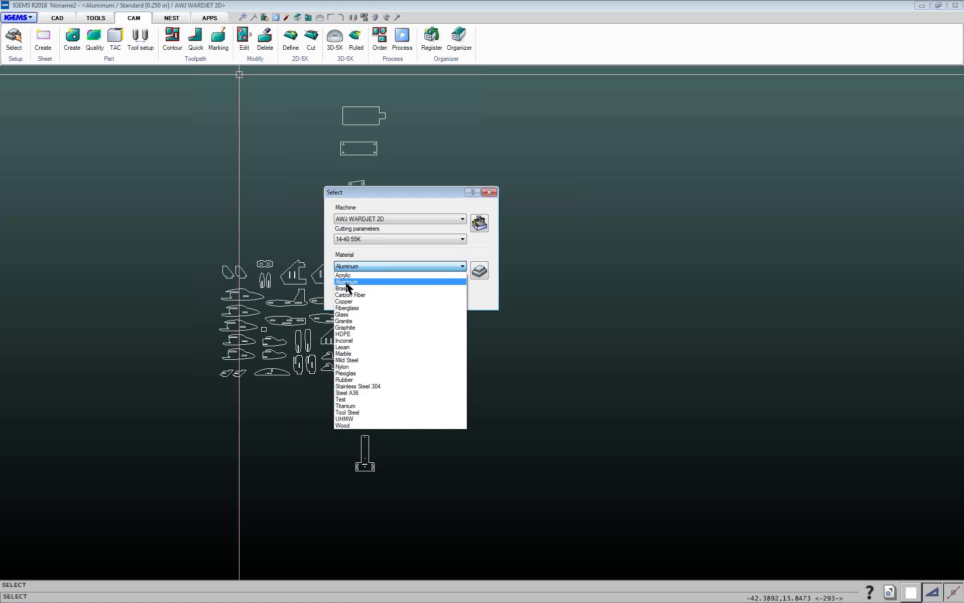
left_click(346, 282)
left_click(346, 279)
left_click(442, 280)
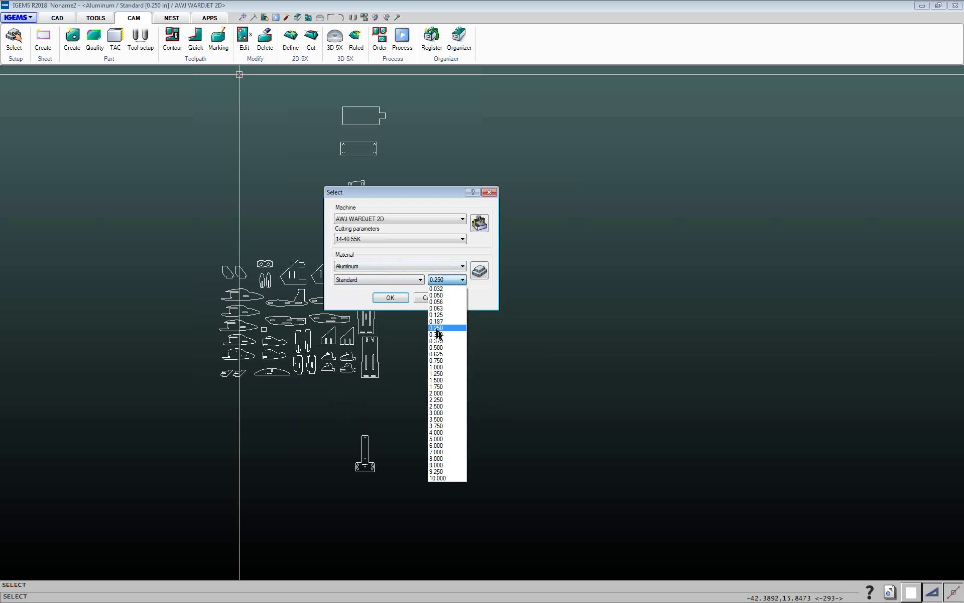
left_click(437, 328)
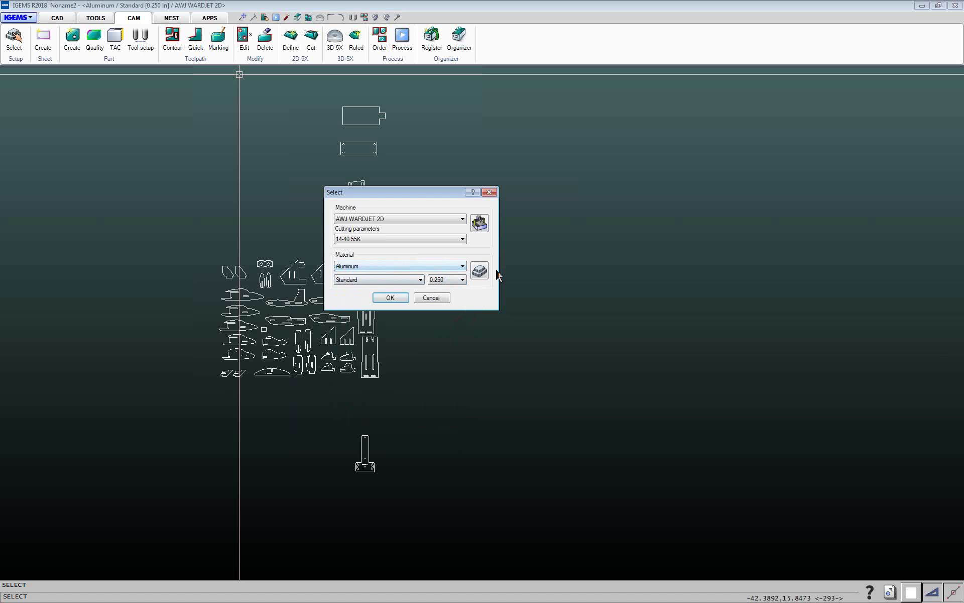
Open the material setup for 0.250 Aluminum and examine the stationary and circular piercing times, diameter and speed
left_click(480, 274)
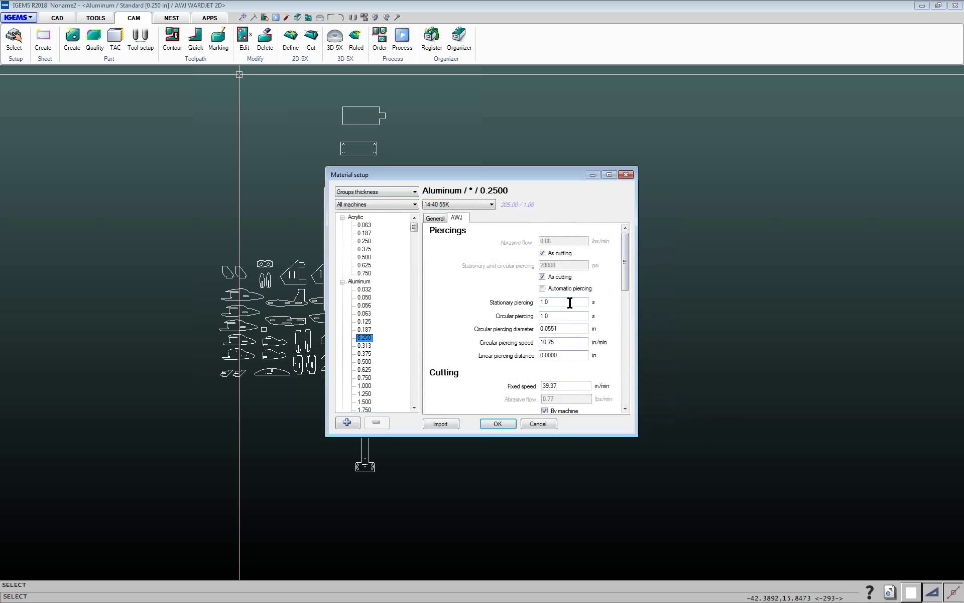
double_click(570, 303)
double_click(566, 315)
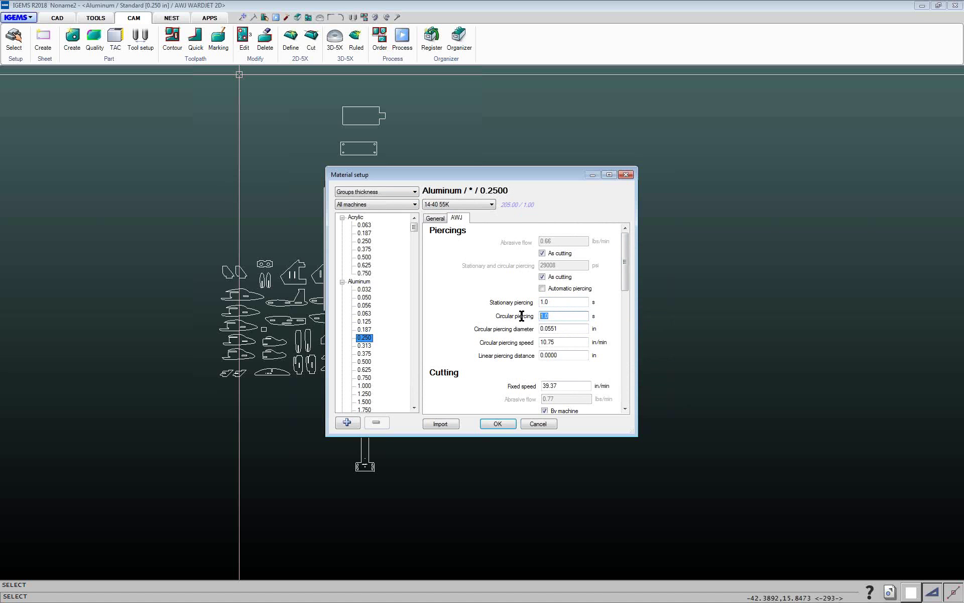
double_click(557, 302)
double_click(551, 314)
double_click(566, 328)
double_click(571, 342)
mouse_move(522, 345)
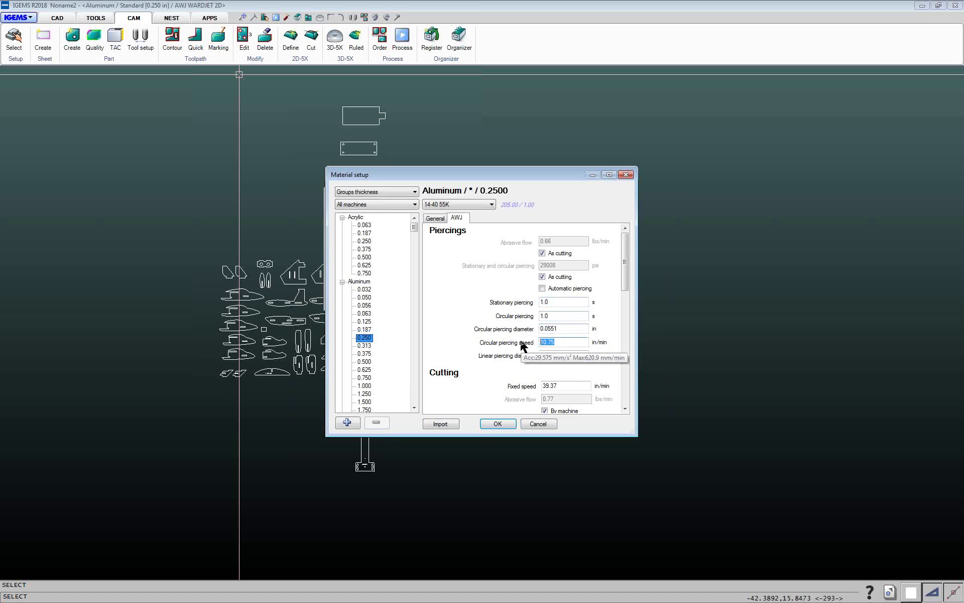
Examine the linear piercing distance and the cutting, quality speed and nesting settings of 0.250 Aluminum
double_click(568, 354)
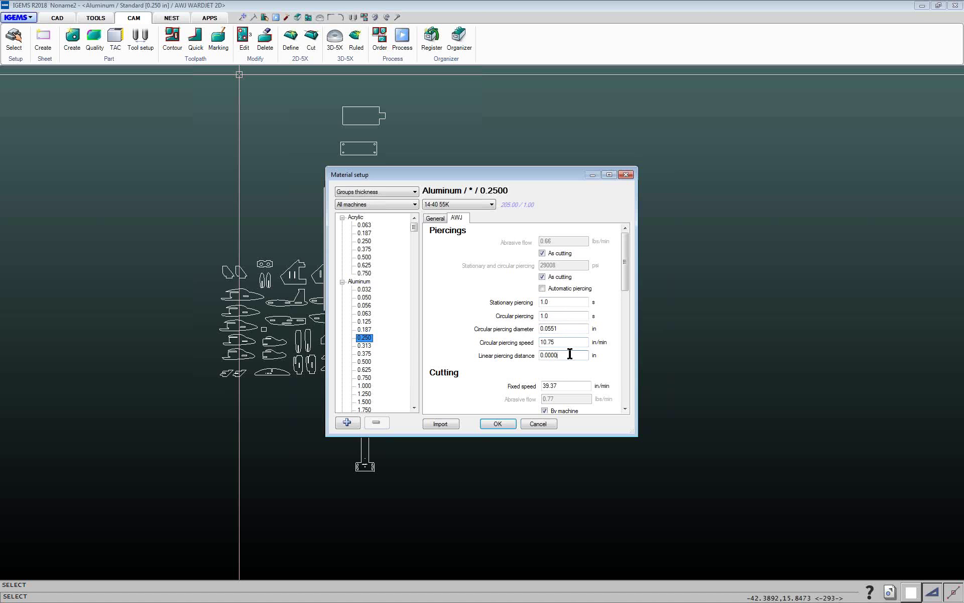
left_click(571, 355)
double_click(554, 356)
left_click_drag(559, 328, 521, 328)
left_click_drag(561, 355, 532, 356)
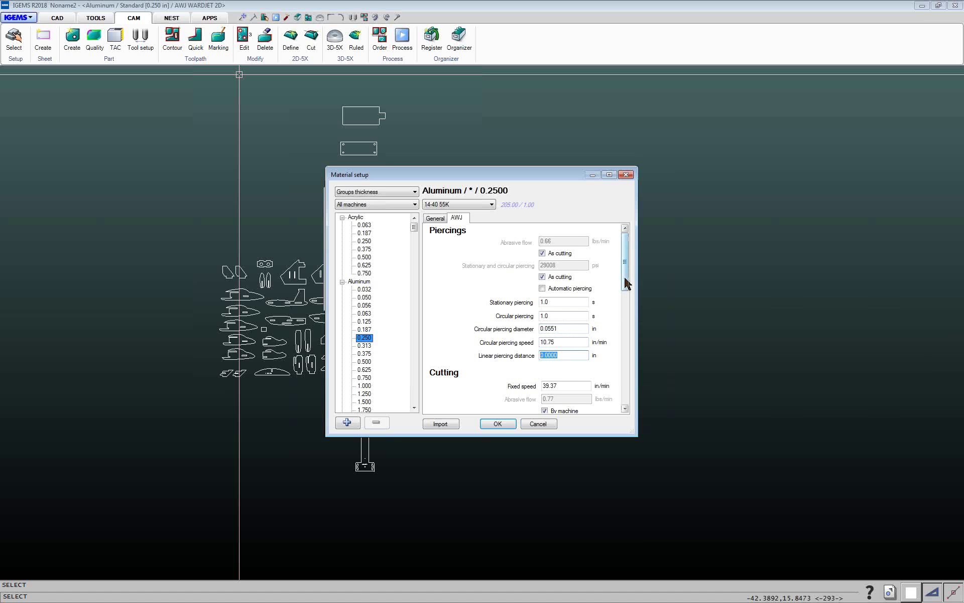
left_click_drag(626, 280, 626, 299)
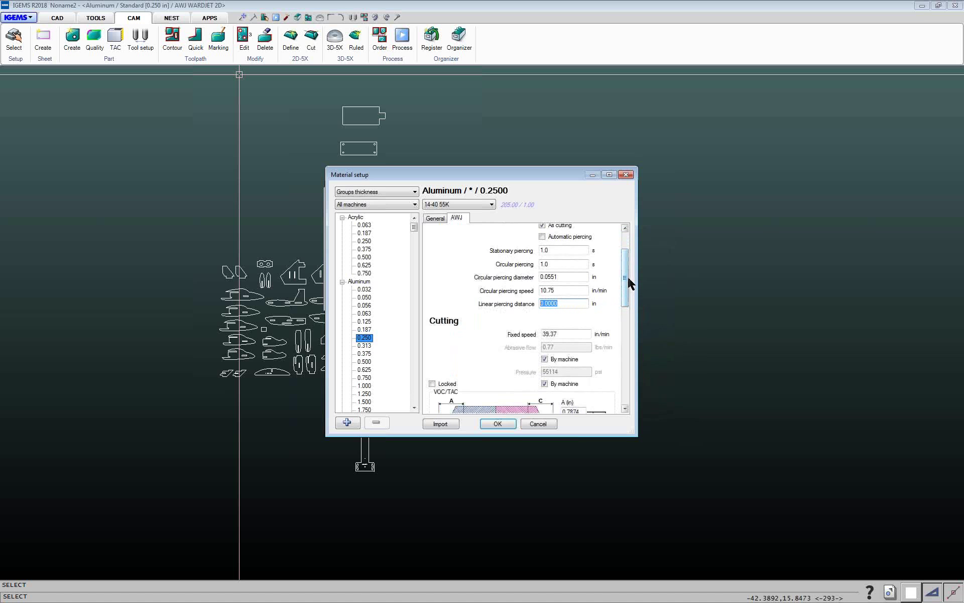
left_click_drag(628, 279, 622, 359)
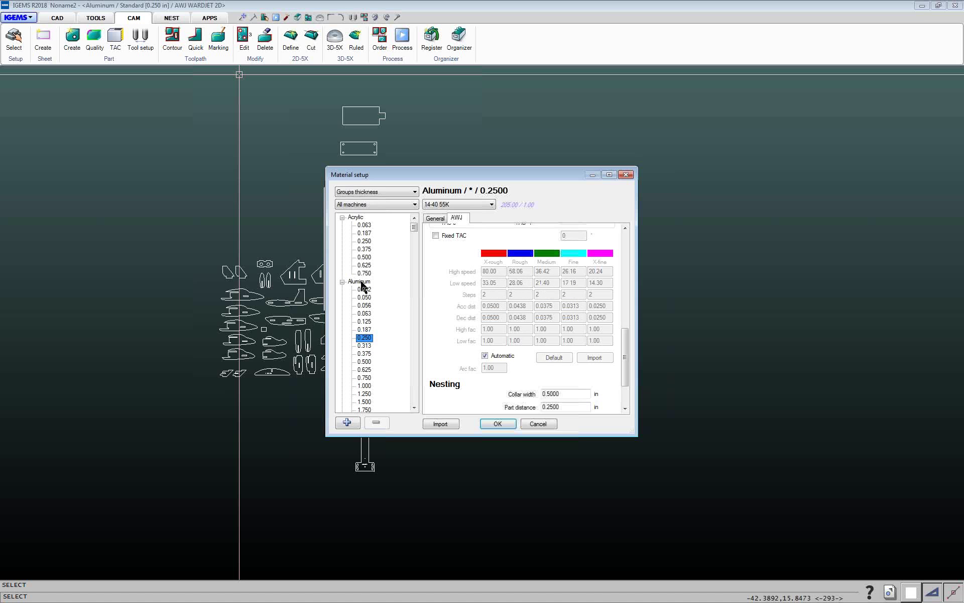
Examine Aluminum's general machinability value and the reference list of machinability values for common materials
left_click(359, 282)
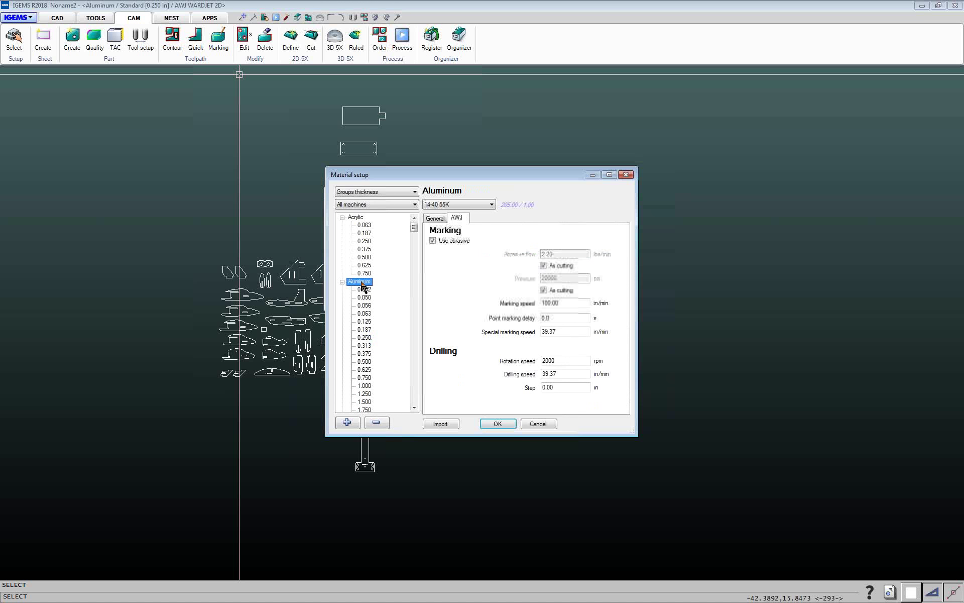
left_click(435, 219)
left_click_drag(550, 258, 521, 258)
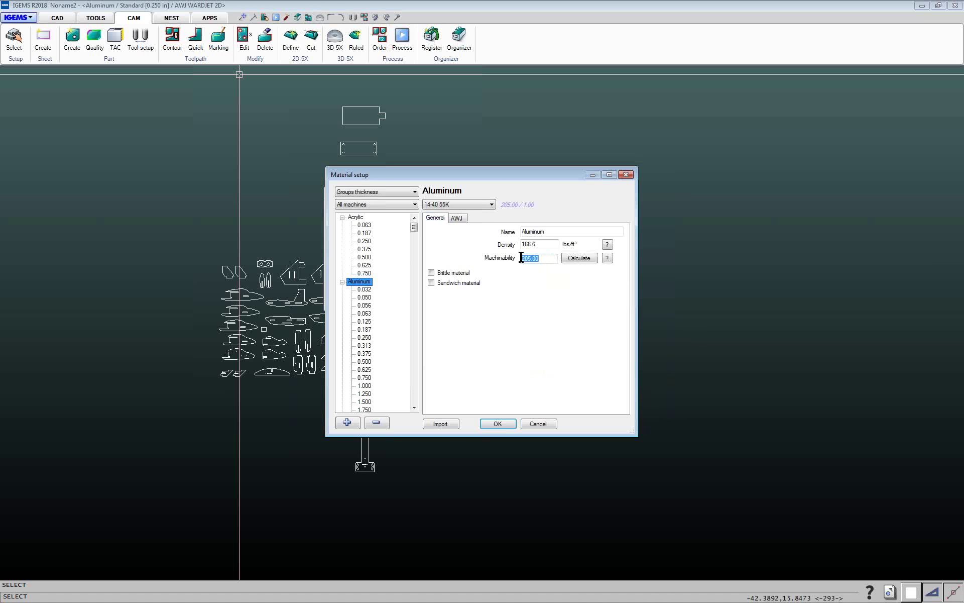
left_click(548, 259)
double_click(536, 260)
left_click(550, 259)
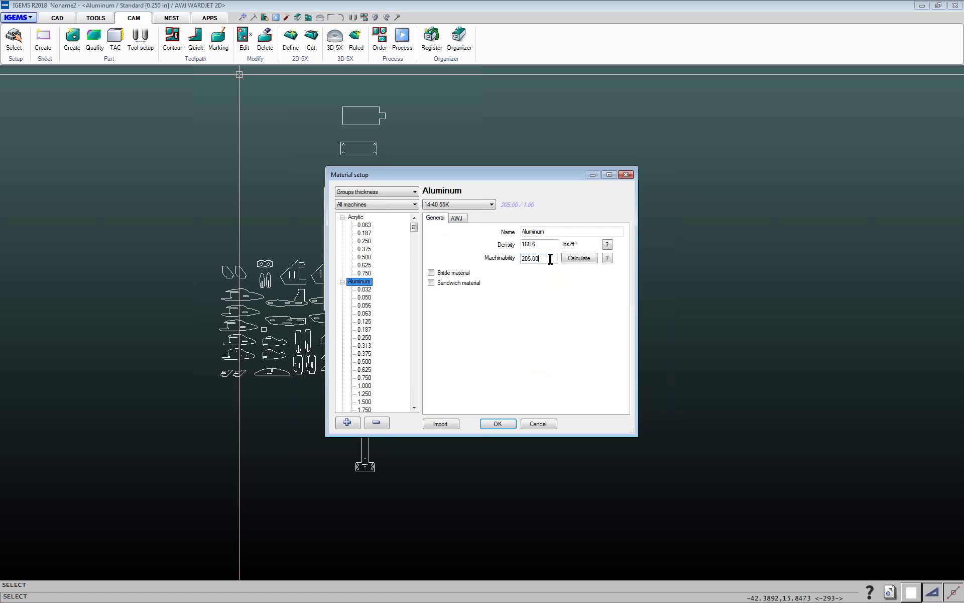
left_click(607, 259)
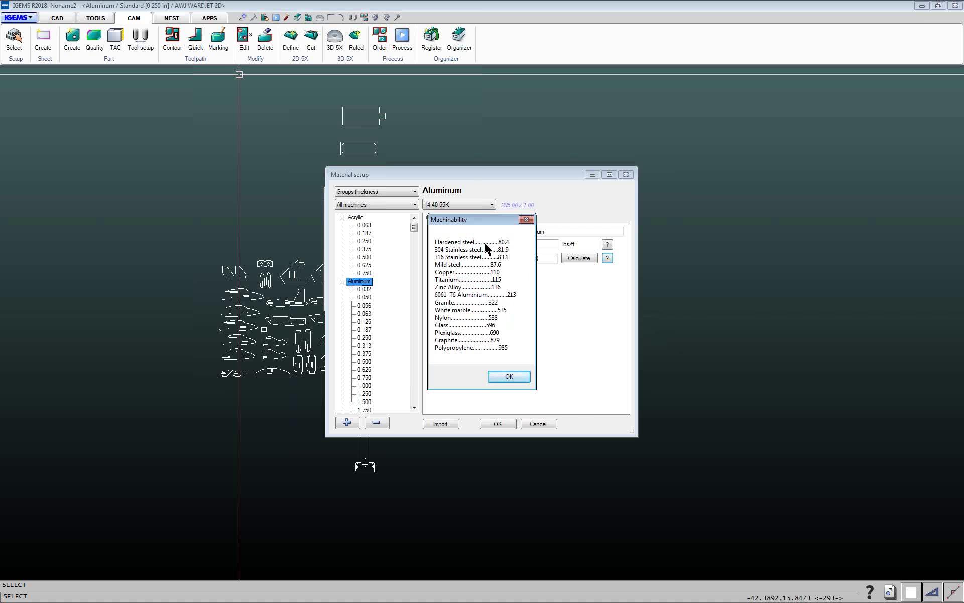
left_click(510, 380)
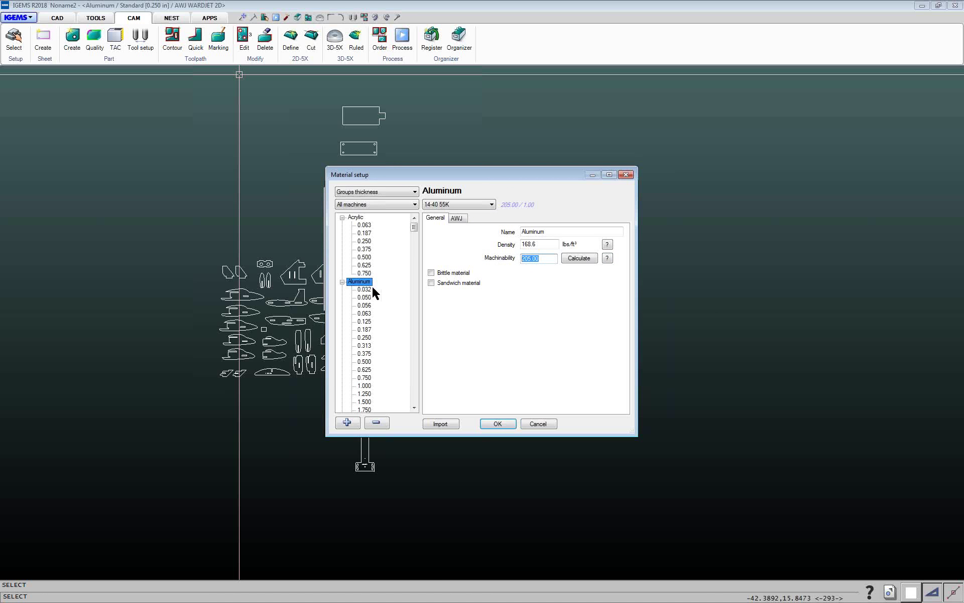
Set Aluminum's machinability to 220 and check the quality speeds for the 0.250 thickness
left_click(367, 338)
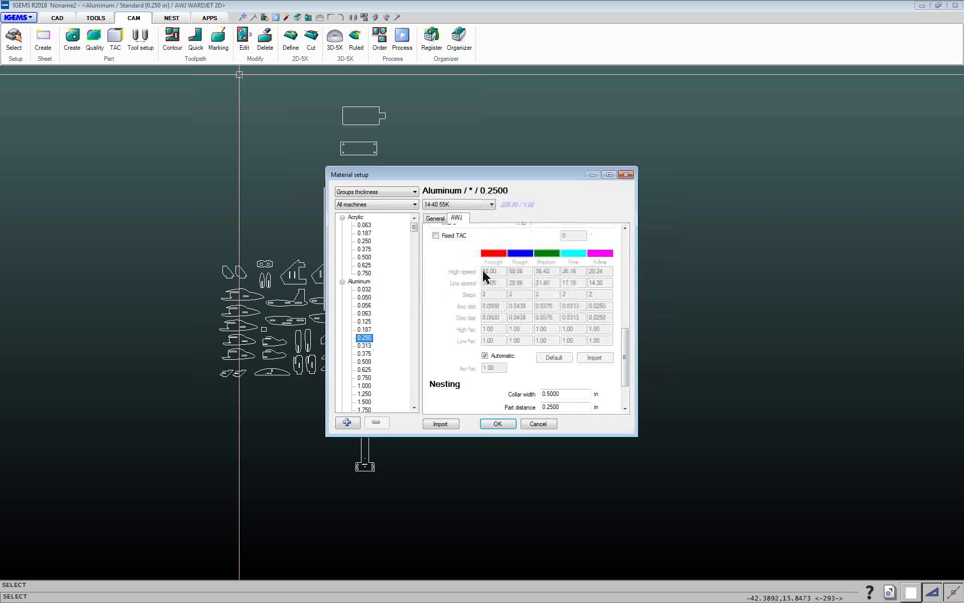
left_click(362, 285)
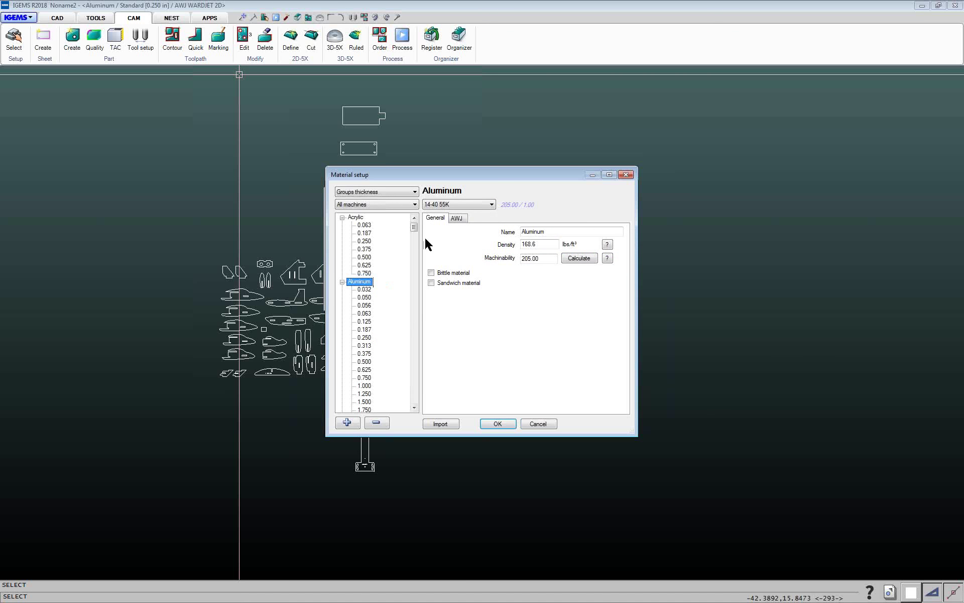
left_click_drag(540, 258, 497, 257)
type("220")
left_click(364, 337)
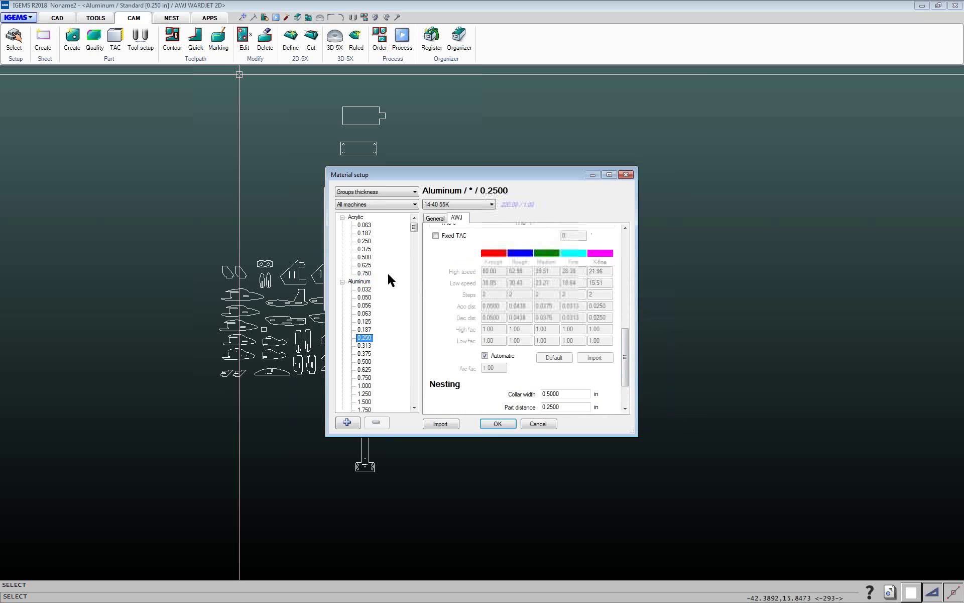
Recheck Aluminum's machinability and turn off automatic calculation of the quality speeds for the 0.250 thickness
left_click(359, 282)
double_click(535, 258)
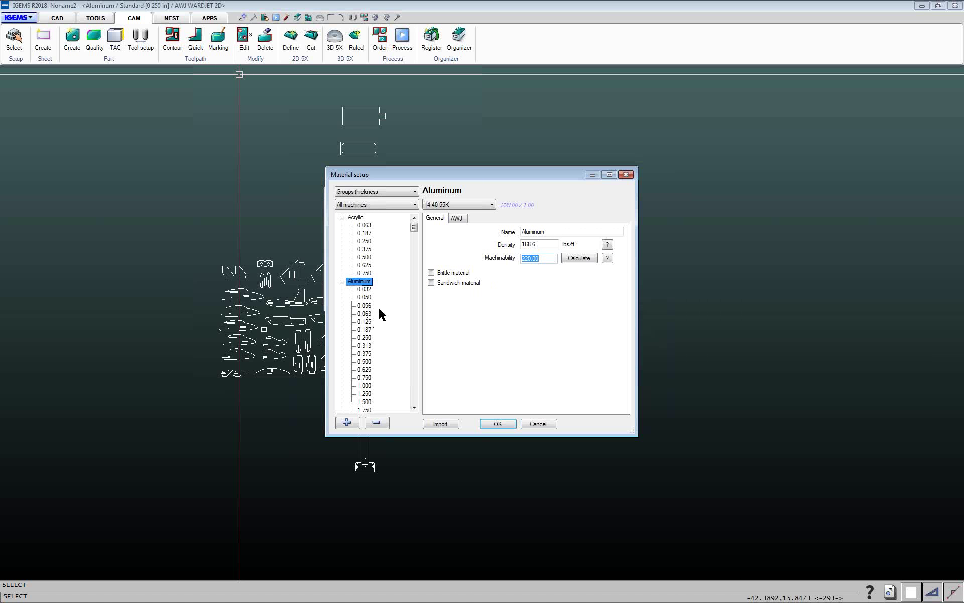
left_click(365, 338)
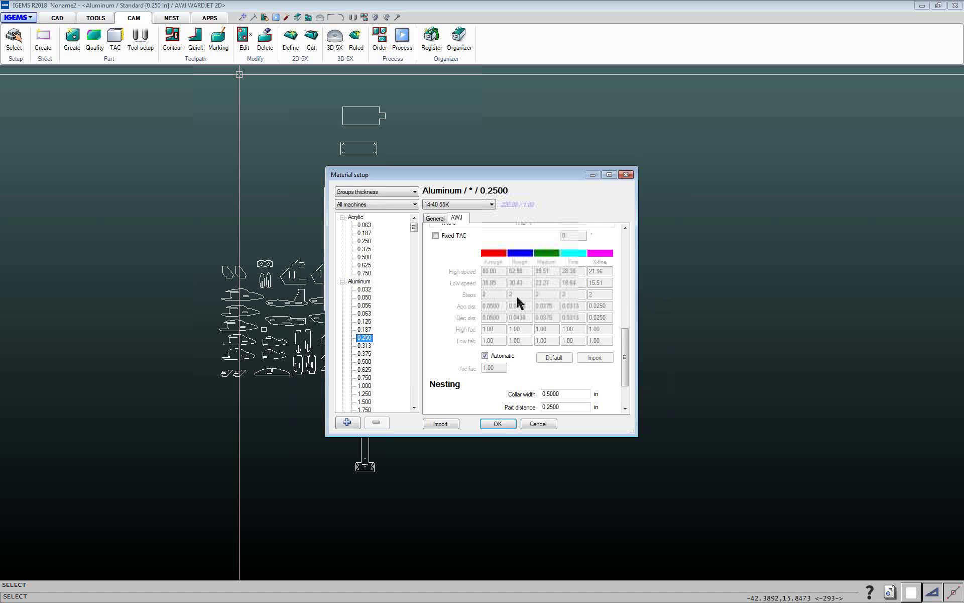
left_click(485, 356)
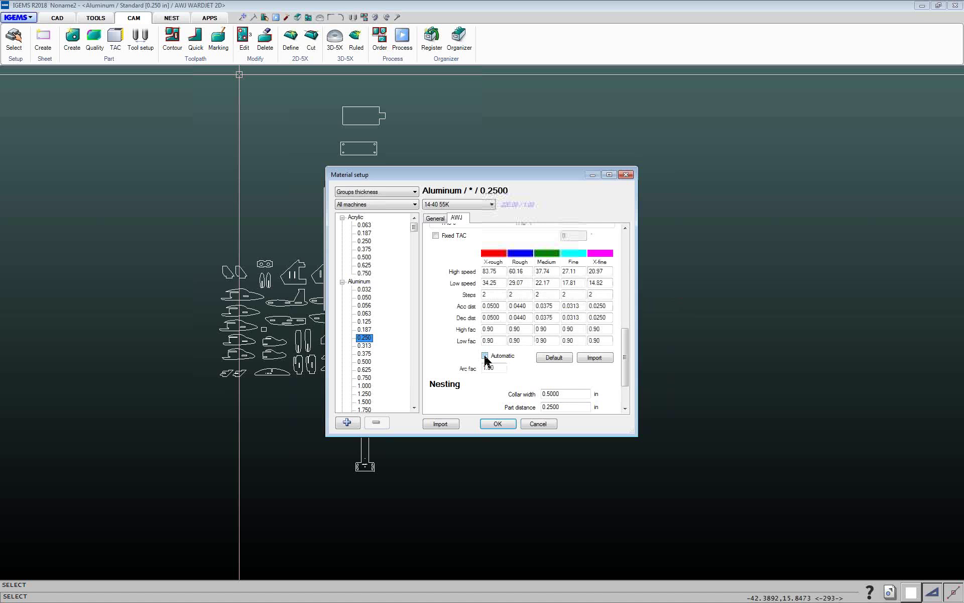
Examine the editable speeds, steps and acceleration and deceleration distances for each quality of 0.250 Aluminum
double_click(552, 270)
left_click(552, 284)
left_click(545, 295)
mouse_move(543, 295)
left_mouse_down()
mouse_move(529, 295)
mouse_move(532, 305)
left_mouse_up()
left_click(555, 317)
Load the default quality values with the Automatic formula and turn automatic calculation back on for 0.250 Aluminum
left_click(554, 357)
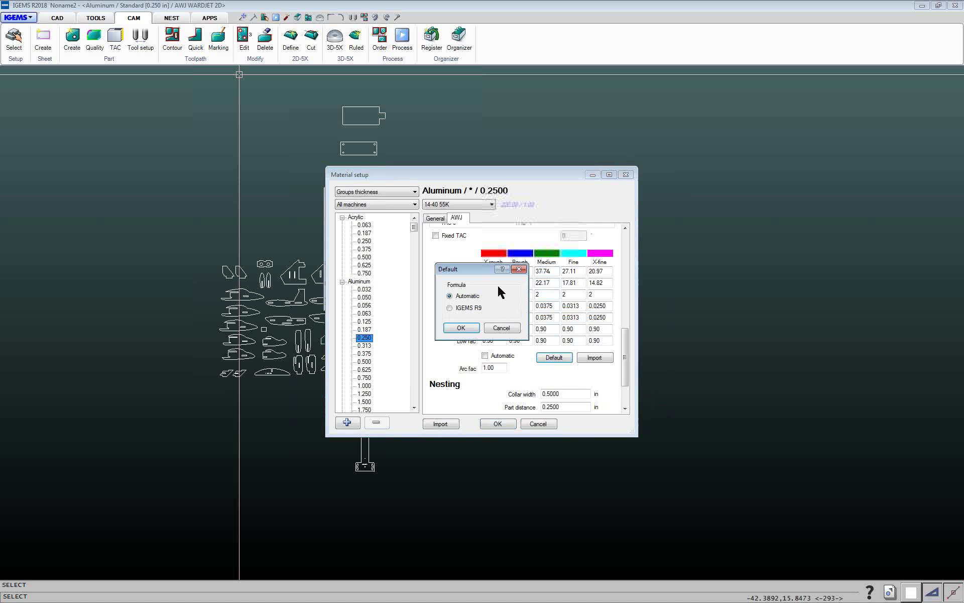
left_click_drag(473, 270, 451, 263)
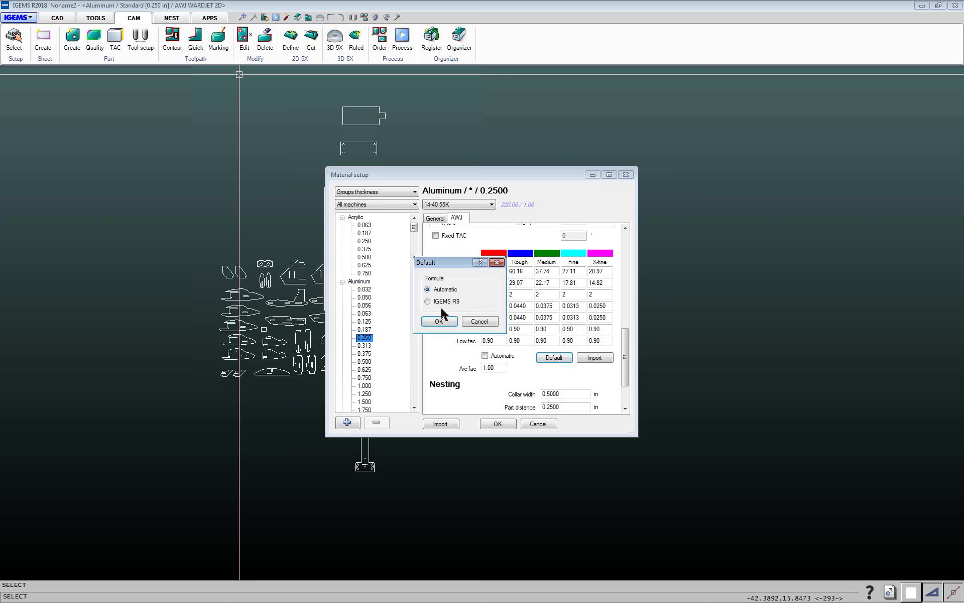
left_click(438, 321)
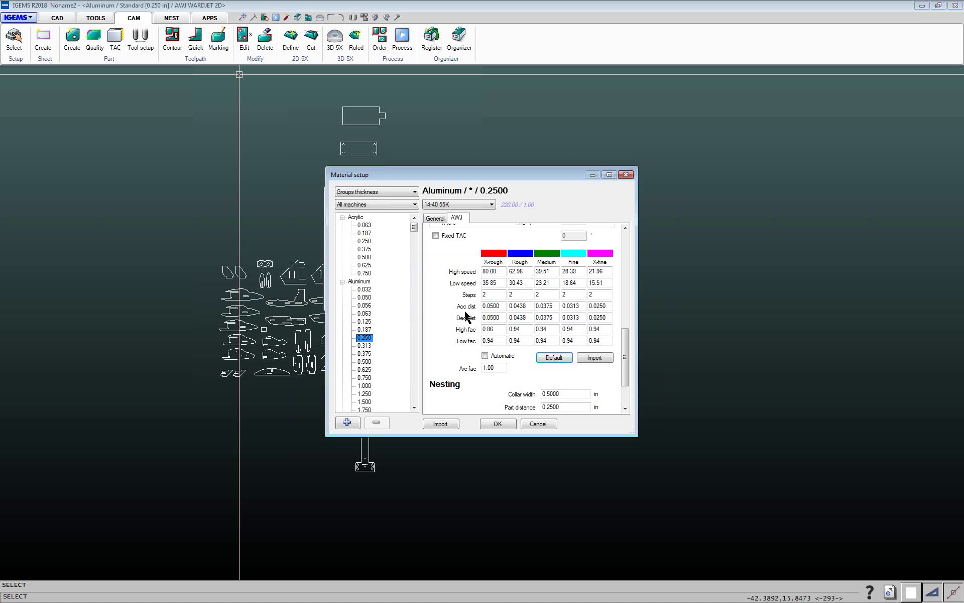
left_click(485, 355)
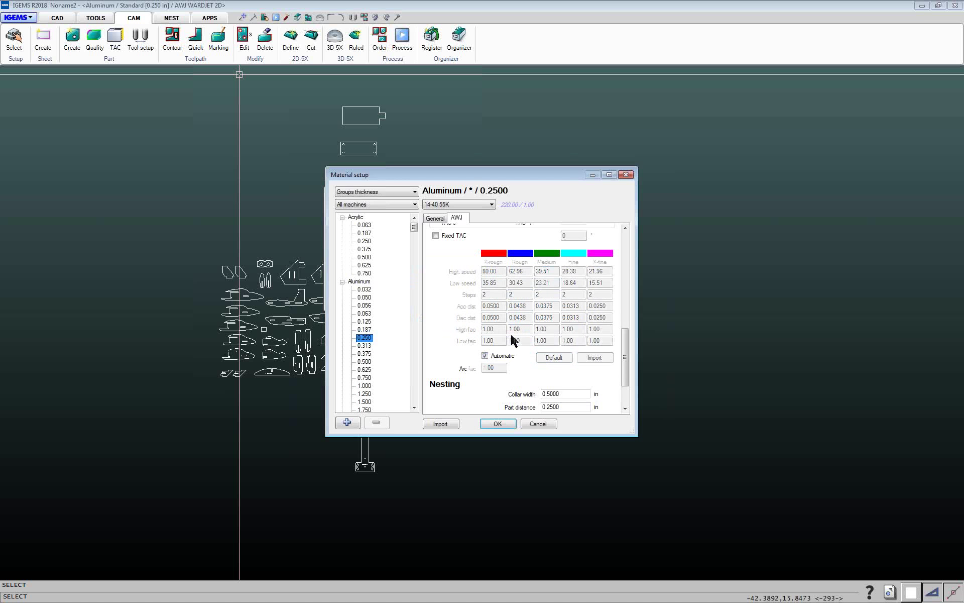
left_click(484, 356)
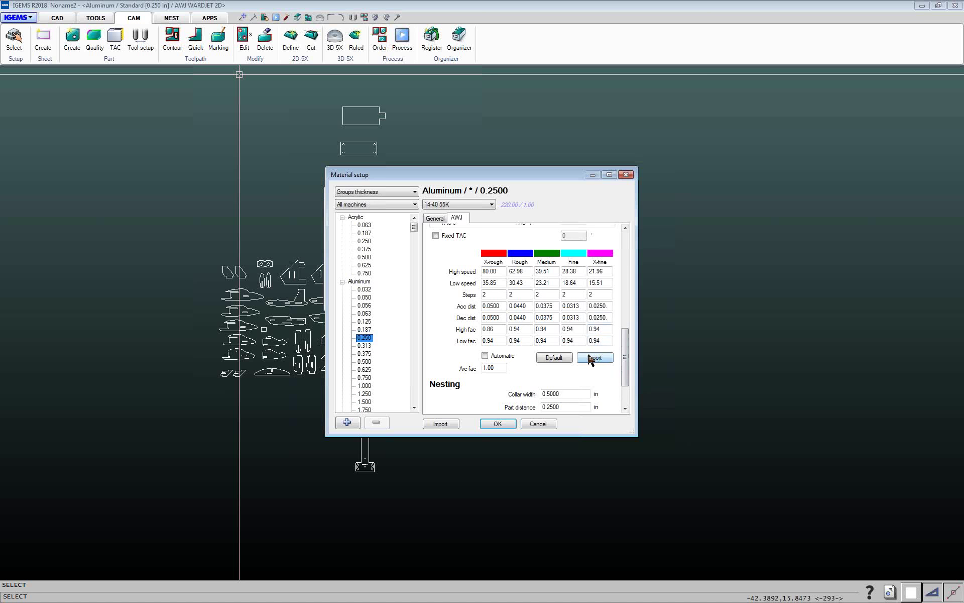
left_click(486, 356)
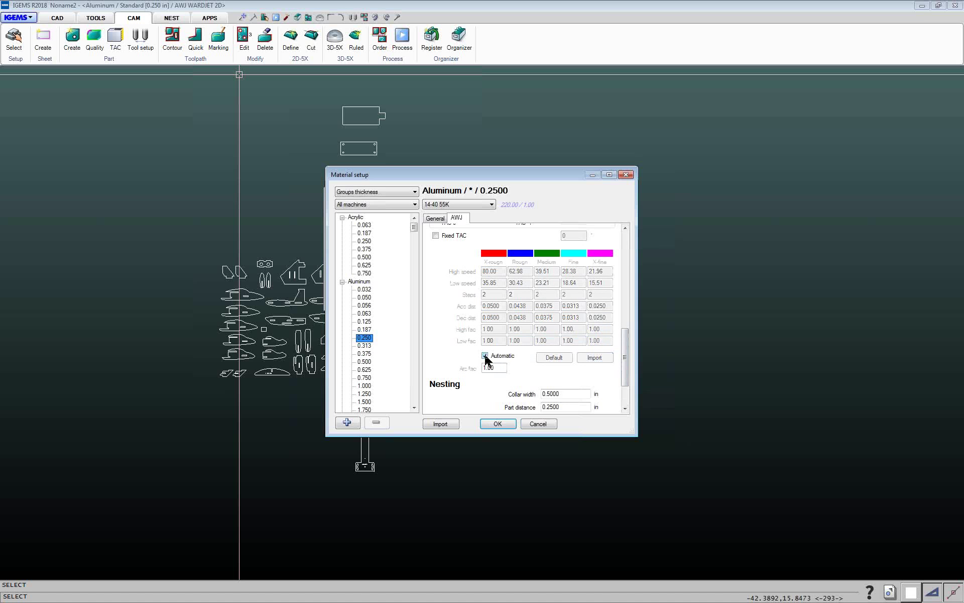
Examine the nesting collar width and part distance of 0.250 Aluminum
left_click_drag(626, 350, 627, 368)
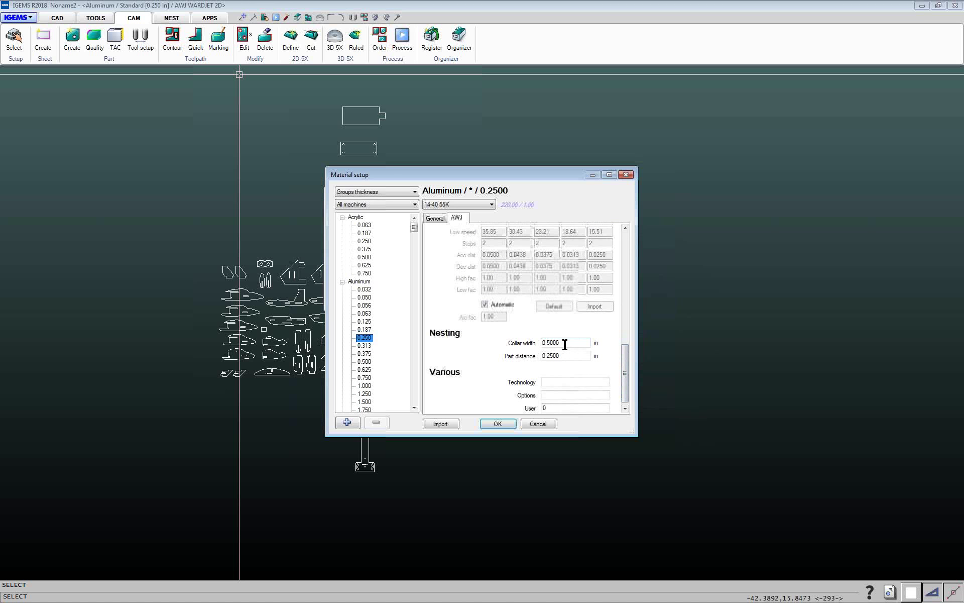
left_click_drag(564, 345, 525, 345)
double_click(555, 355)
left_click_drag(575, 343, 523, 341)
left_click_drag(572, 355, 517, 359)
left_click_drag(575, 354, 528, 344)
left_click_drag(581, 355, 520, 357)
left_click(566, 344)
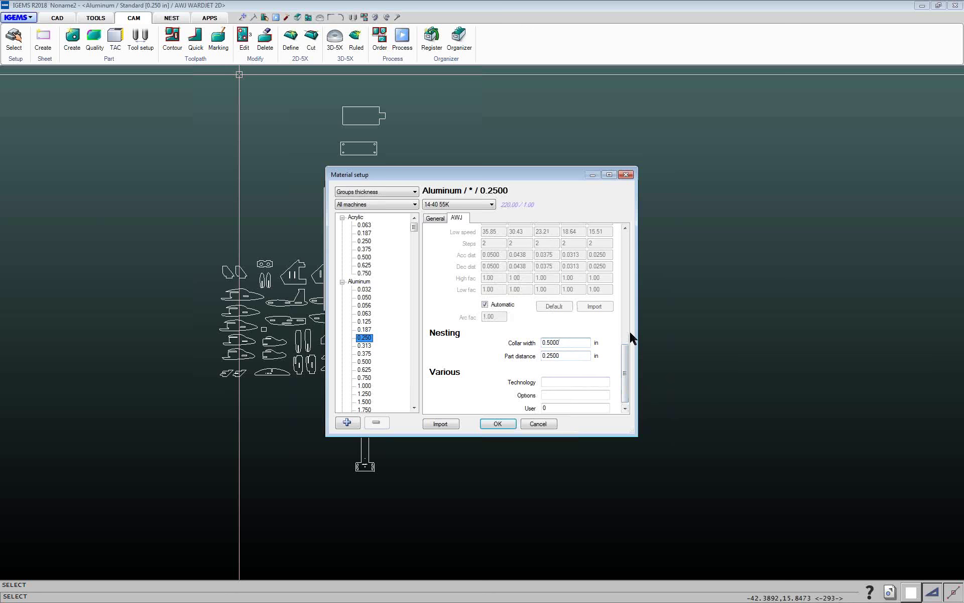
Accept the material setup and confirm machine AWJ WARDJET 2D with 14-40 55K parameters and Standard 0.250 Aluminum
left_click_drag(626, 375, 625, 251)
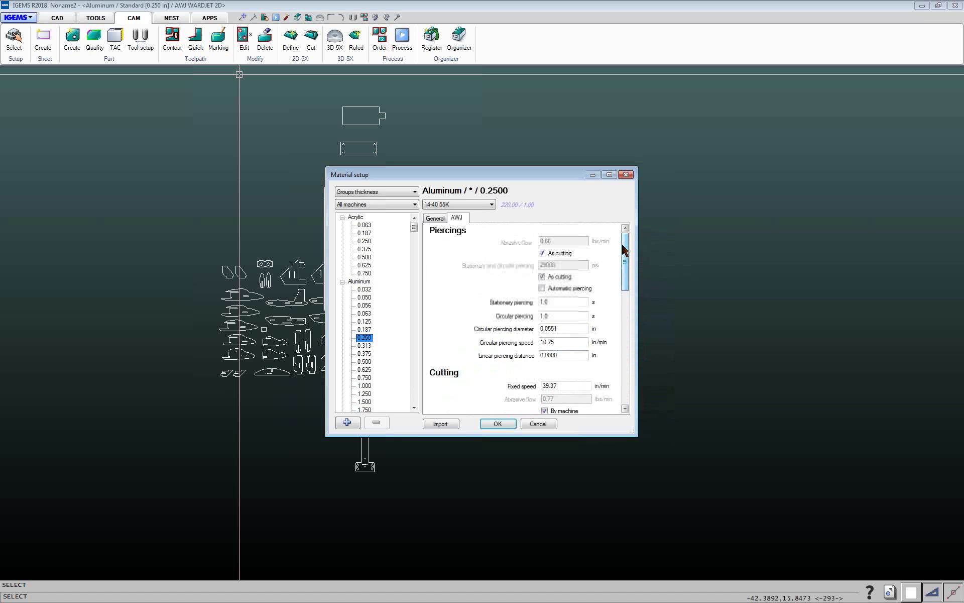
left_click(497, 424)
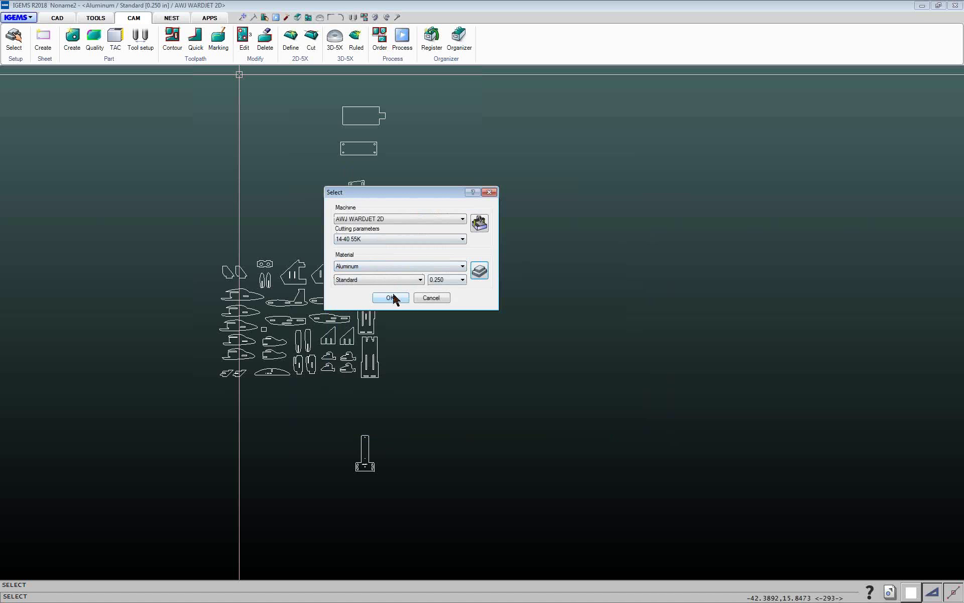
left_click(390, 299)
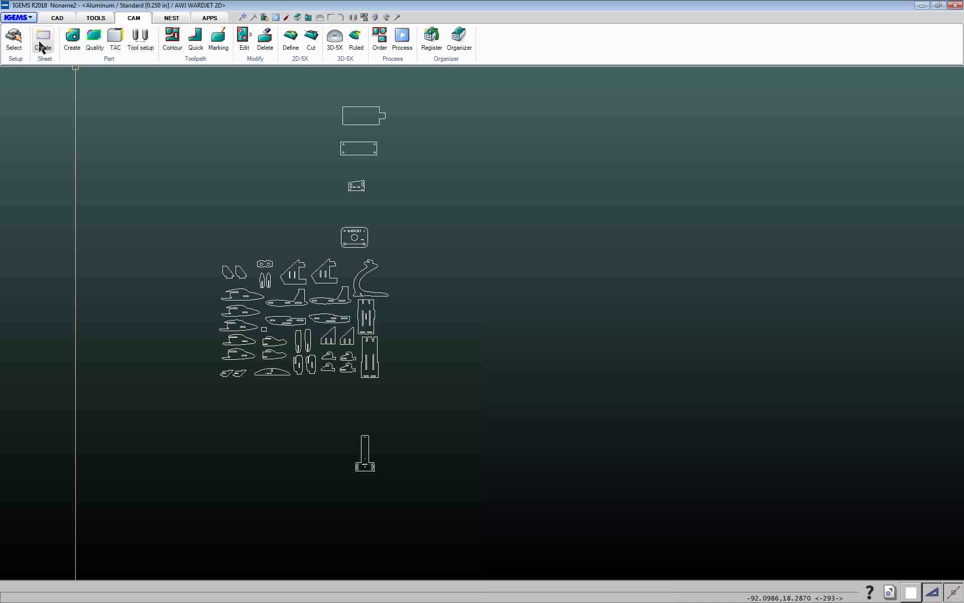
Start part creation for all drawn geometry, examine the part naming options and cancel
left_click(73, 39)
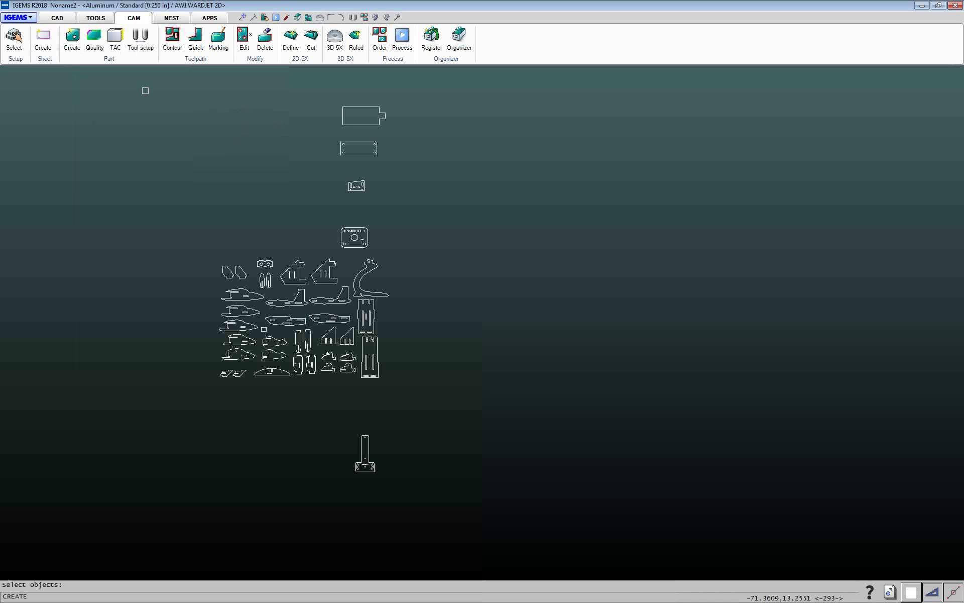
left_click_drag(131, 73, 457, 513)
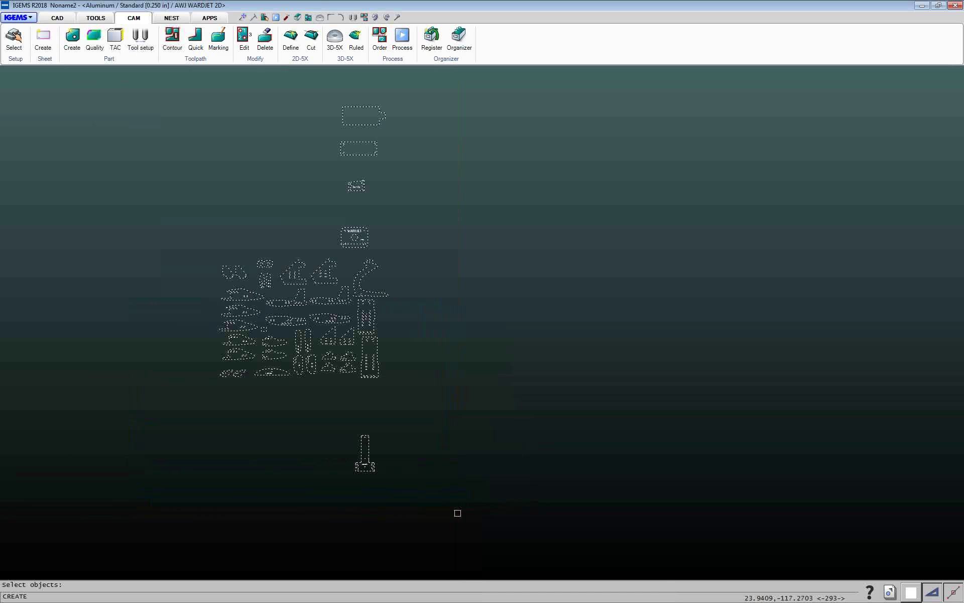
right_click(537, 332)
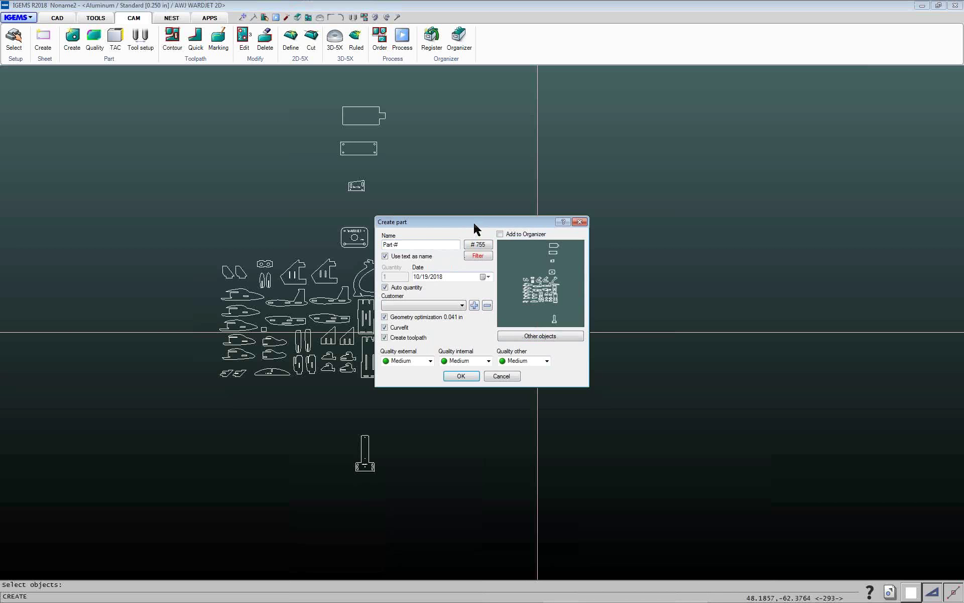
left_click_drag(476, 228, 374, 166)
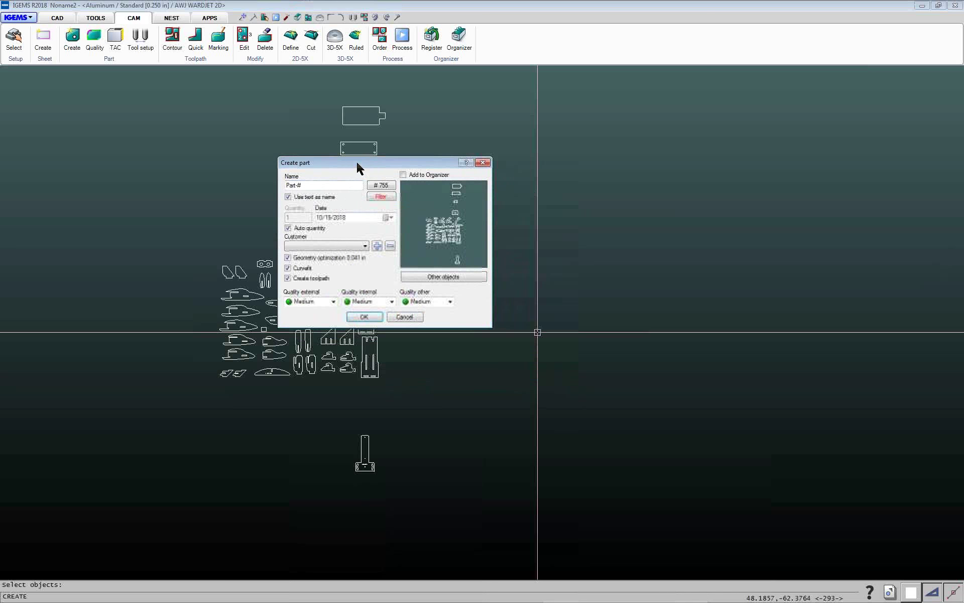
left_click_drag(310, 182, 277, 184)
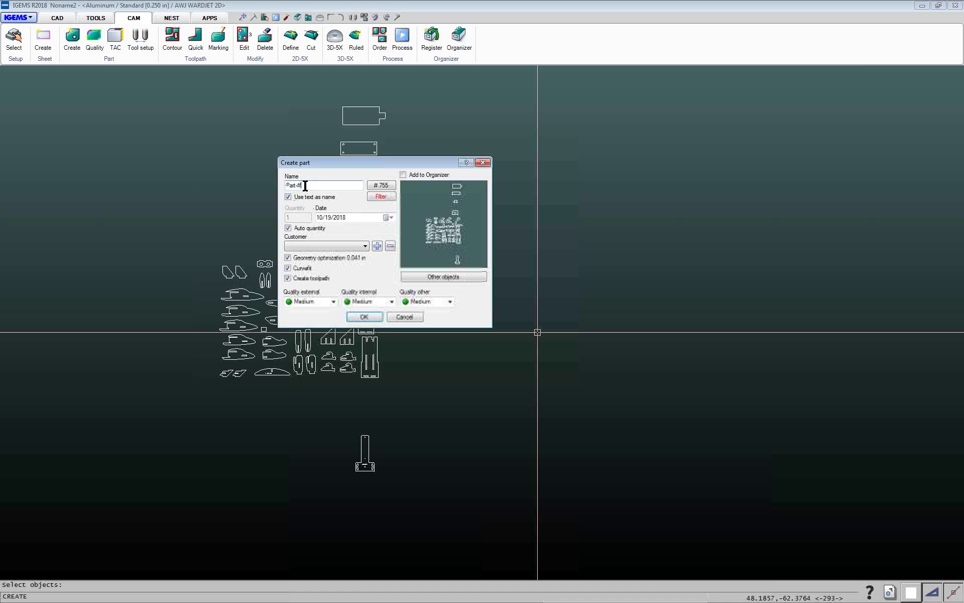
left_click_drag(284, 185, 316, 187)
left_click_drag(384, 166, 528, 178)
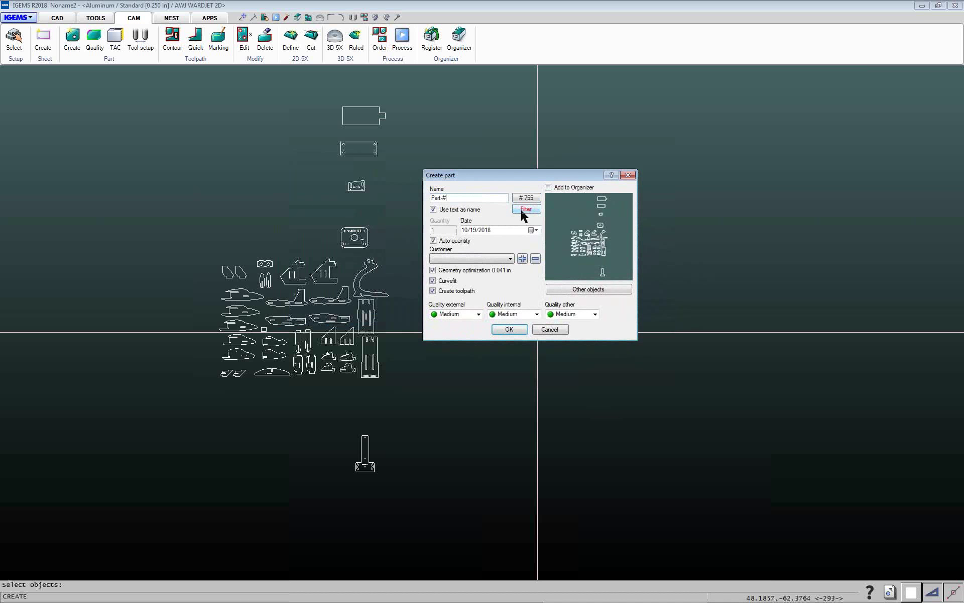
left_click(547, 329)
Inspect the WARDJET and 123456 texts on the rounded plate by selecting each one
scroll(360, 236, "up", 5)
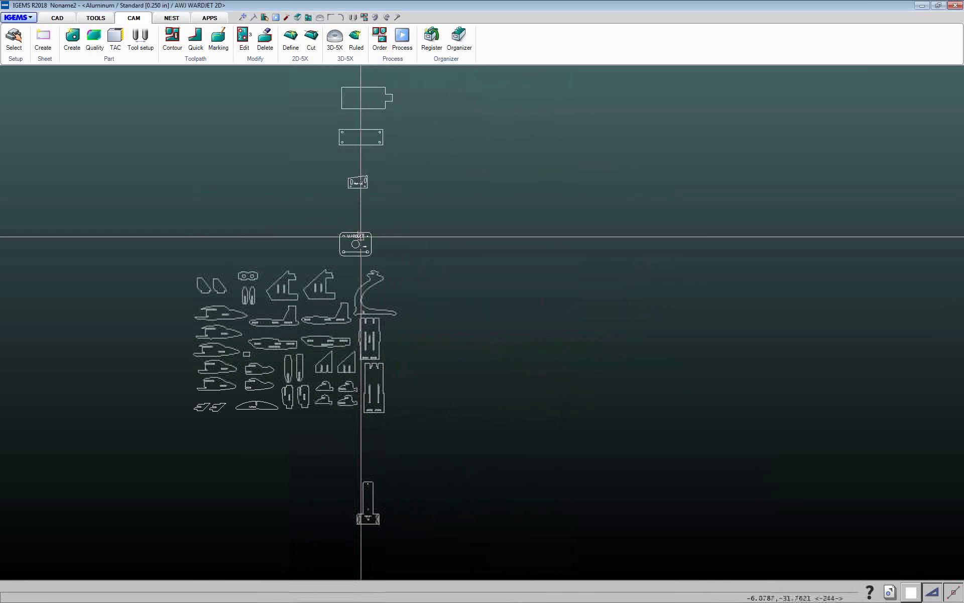
scroll(361, 236, "up", 6)
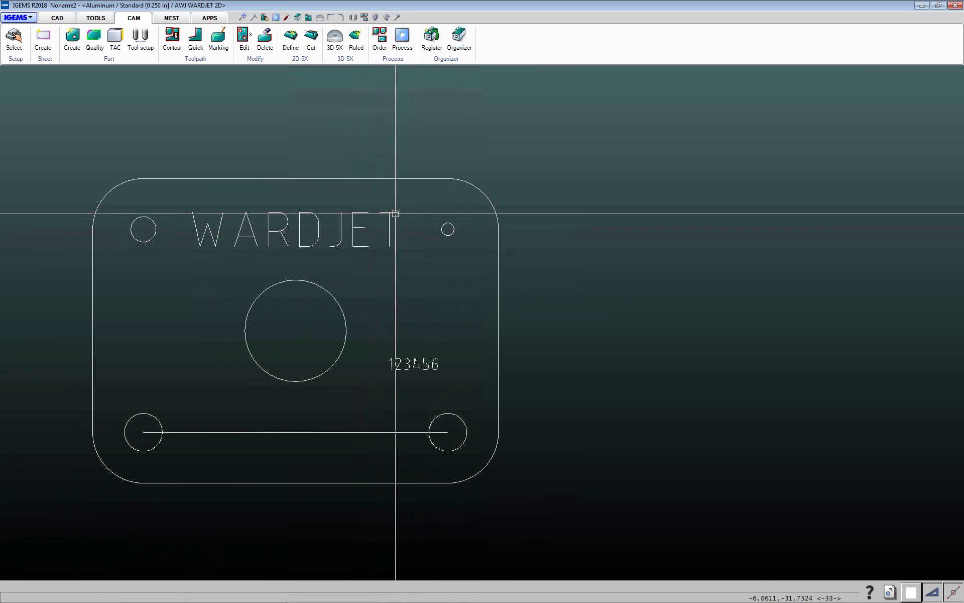
left_click(319, 230)
key("Escape")
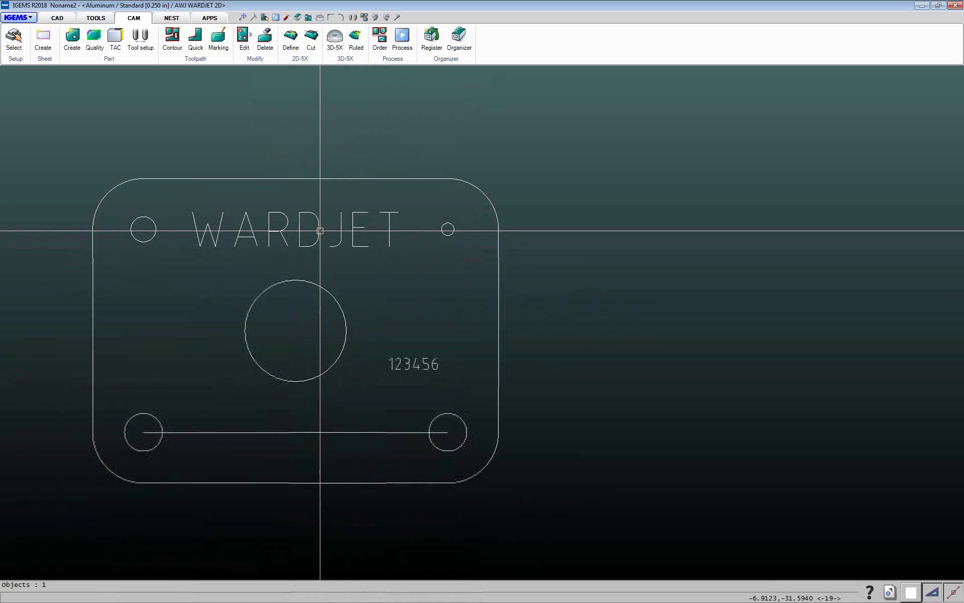
left_click(425, 353)
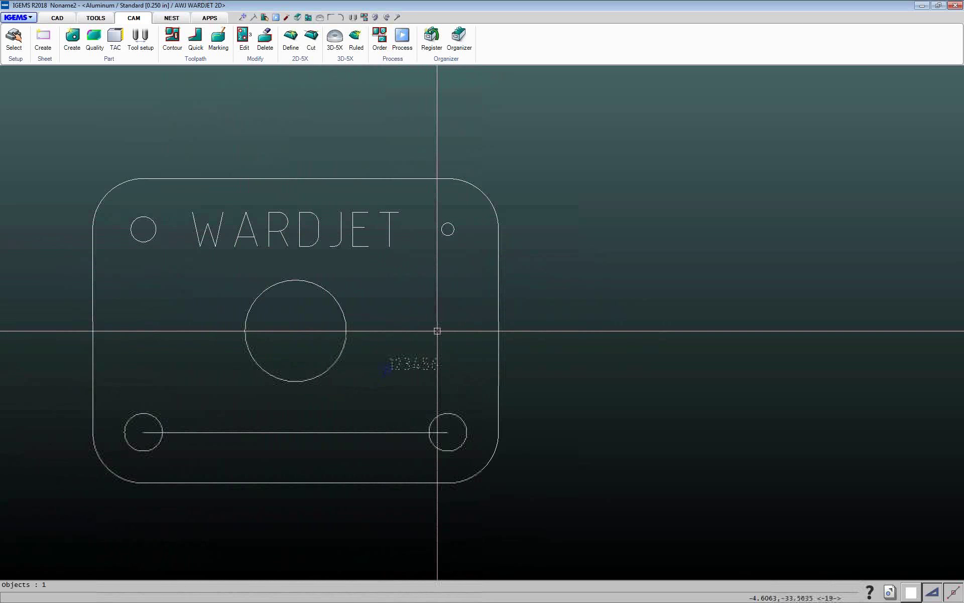
scroll(436, 330, "down", 6)
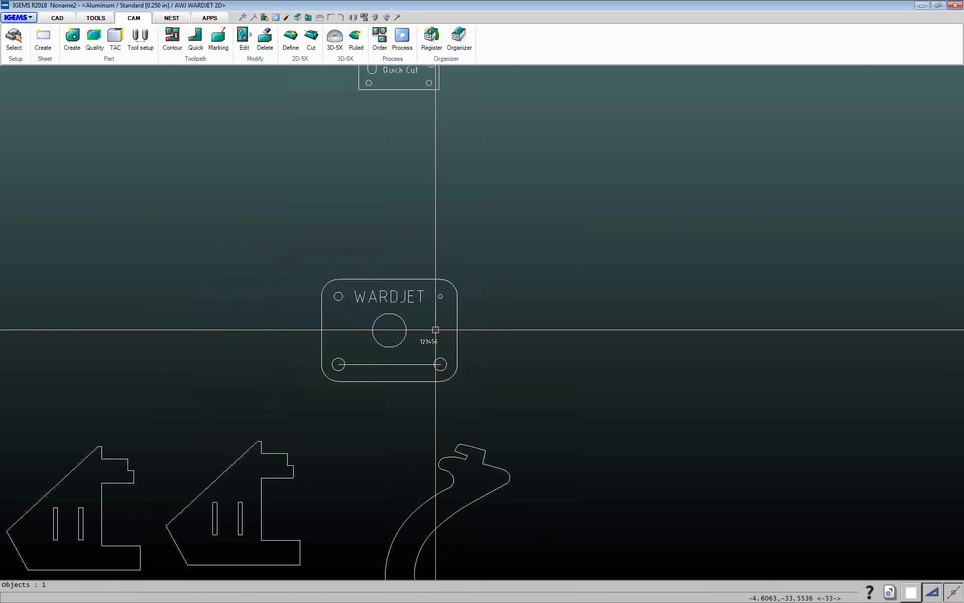
scroll(434, 328, "down", 2)
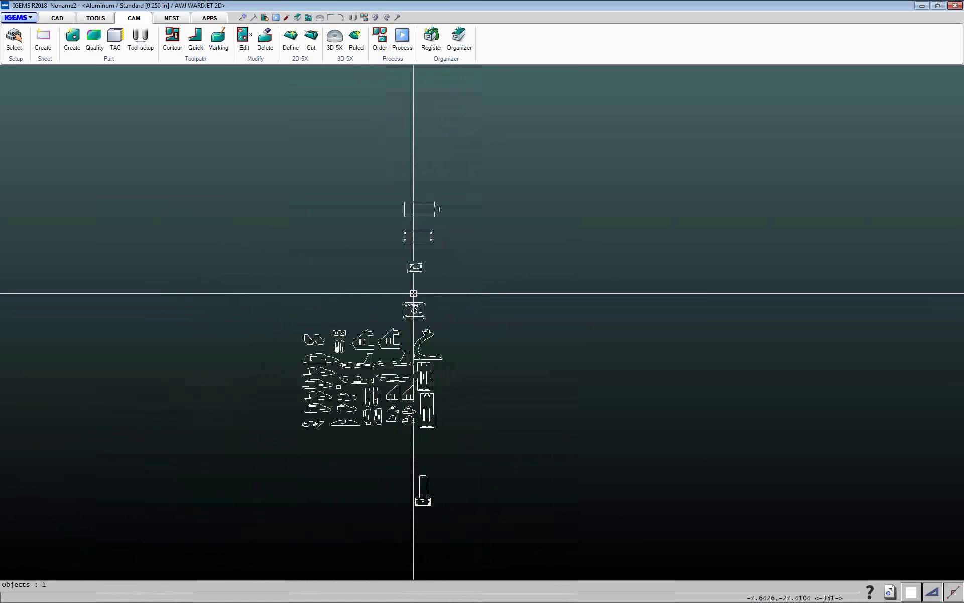
Restart part creation for all drawn geometry and examine the 1* text filter used for part names
left_click(72, 39)
mouse_move(246, 157)
left_mouse_down()
mouse_move(514, 501)
mouse_move(517, 527)
left_mouse_up()
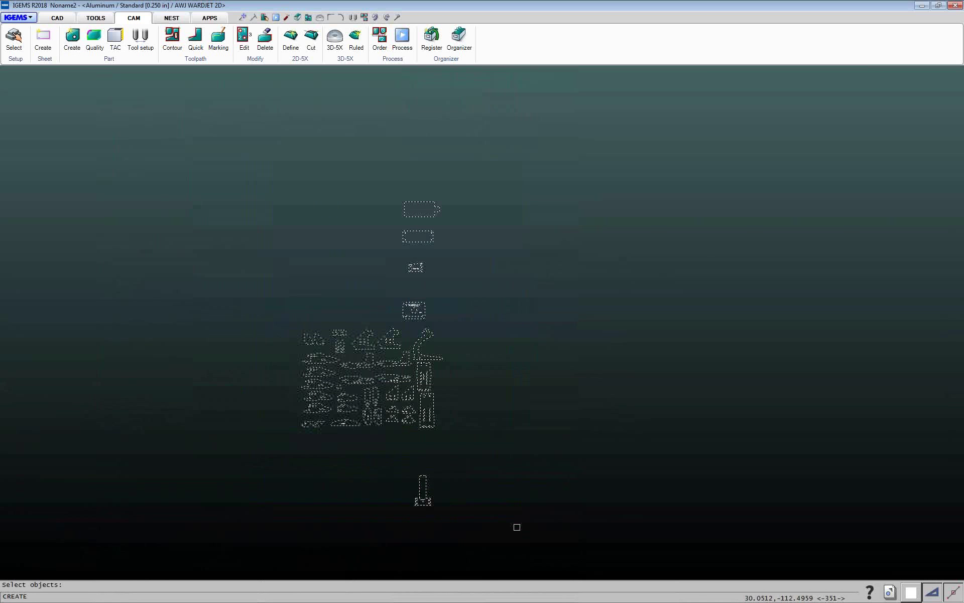
right_click(515, 526)
left_click_drag(467, 222, 441, 218)
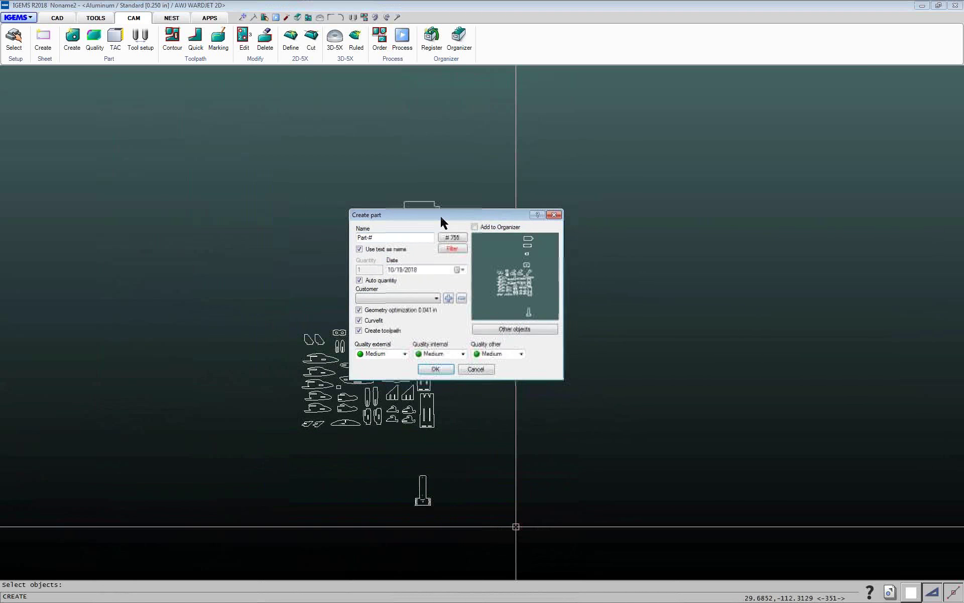
left_click(452, 249)
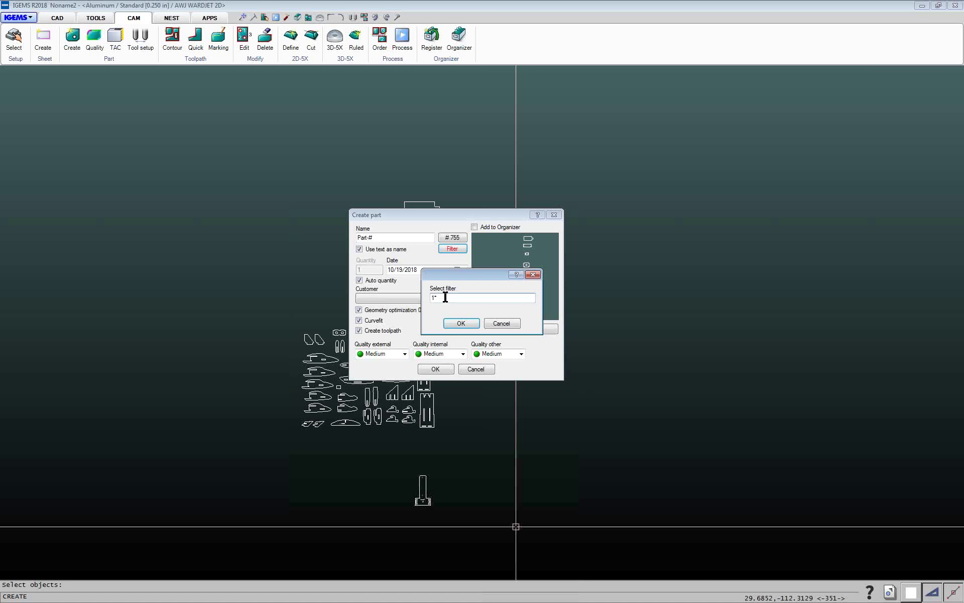
left_click(461, 322)
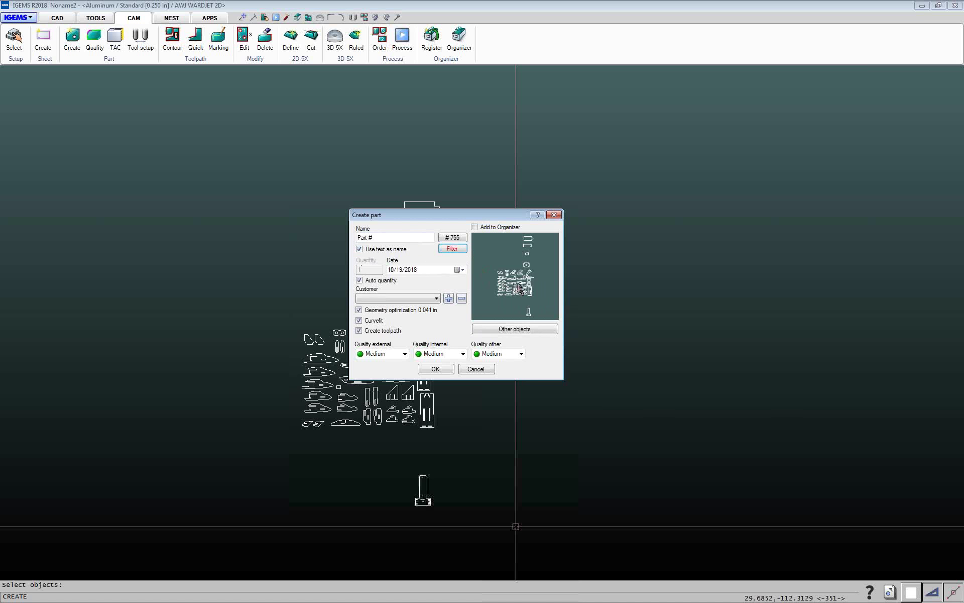
Check manual quantity entry by switching automatic quantity off and on, and cancel the part creation
left_click(360, 281)
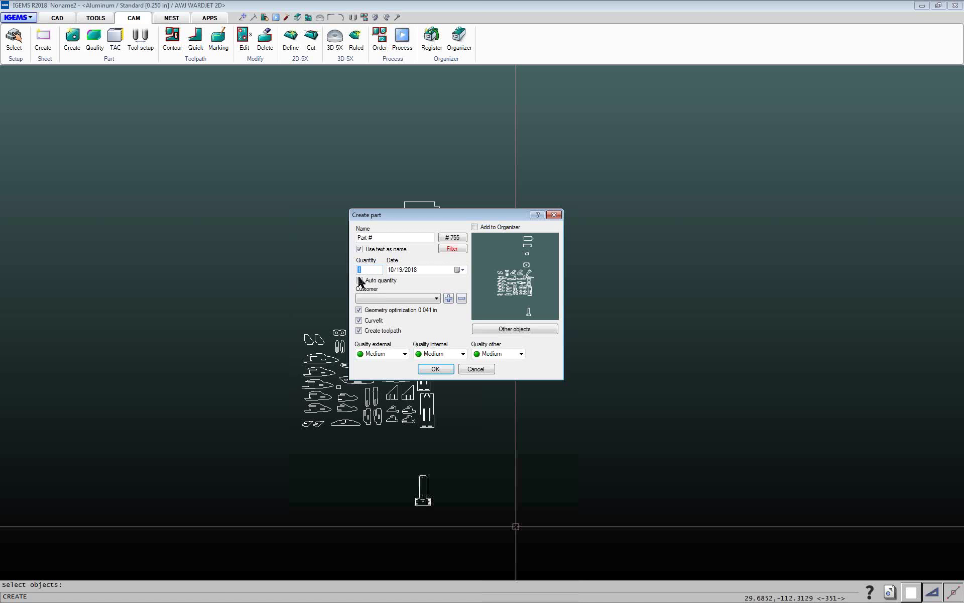
left_click(360, 280)
left_click_drag(394, 215, 409, 156)
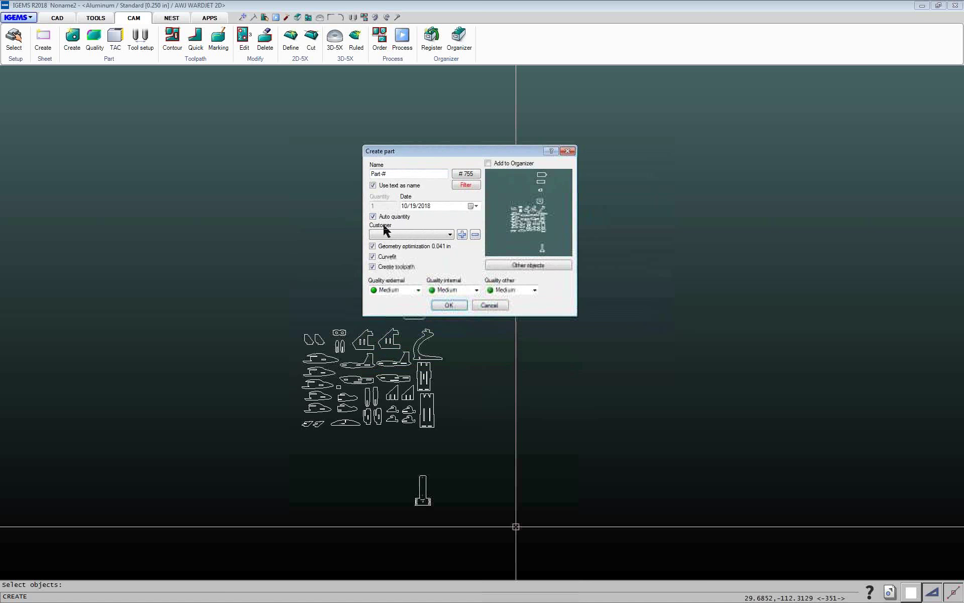
left_click(488, 305)
Inspect the small repeated parts near the two triangular ribs by selecting their contours for comparison
scroll(367, 381, "up", 4)
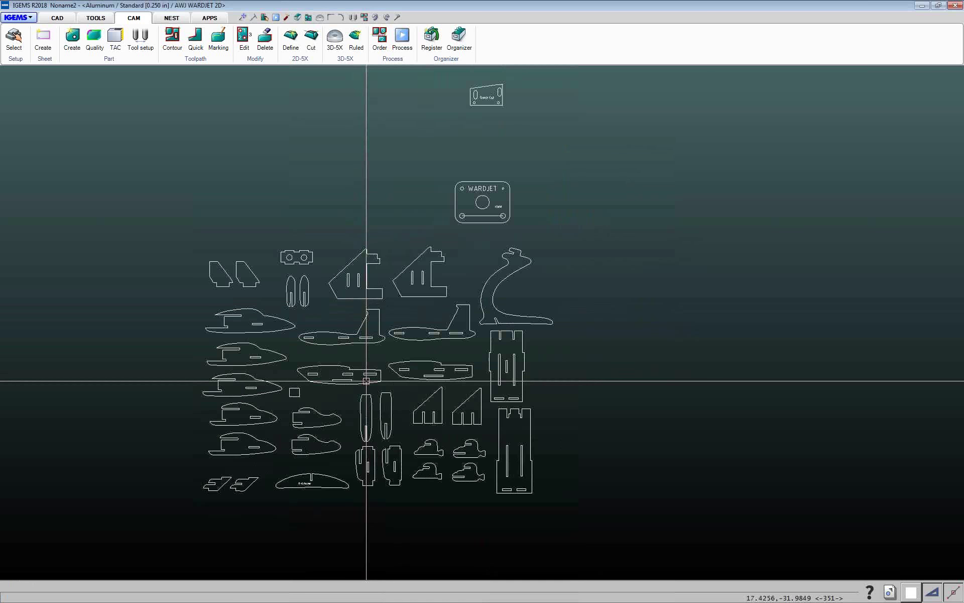
scroll(363, 380, "up", 3)
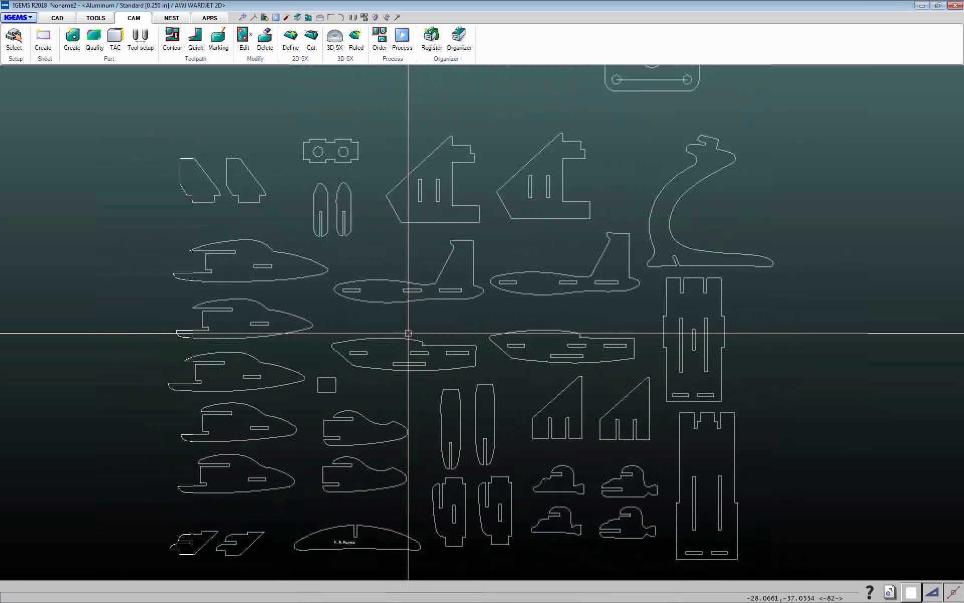
scroll(408, 307, "down", 2)
scroll(405, 308, "up", 2)
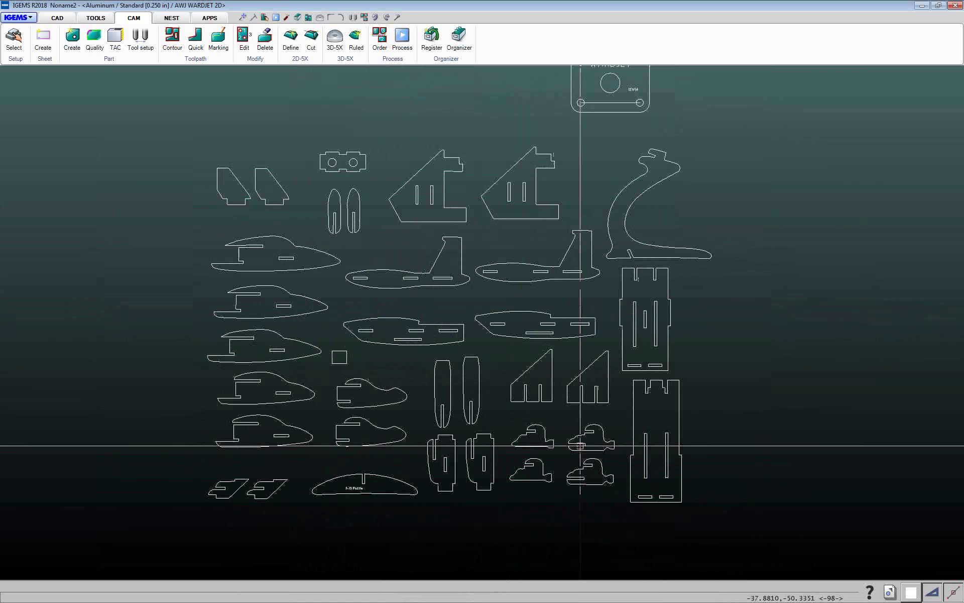
left_click(552, 444)
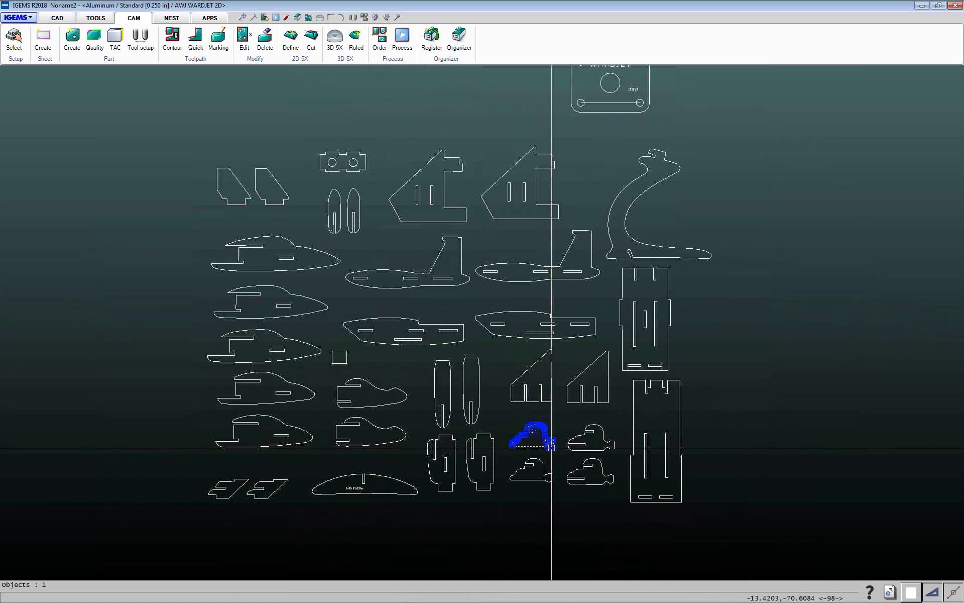
left_click(576, 469)
left_click(579, 450)
key("Escape")
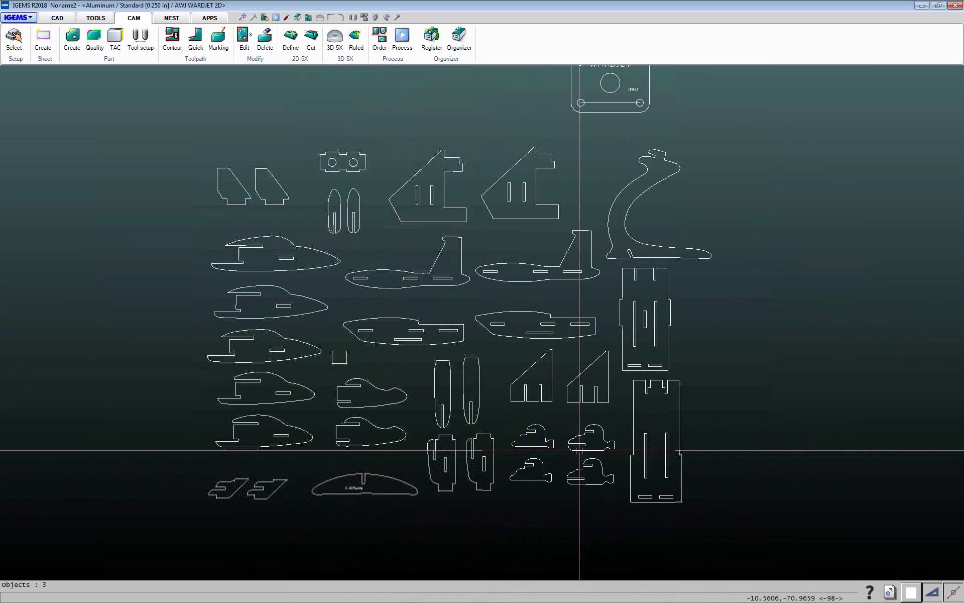
left_click(536, 468)
key("Escape")
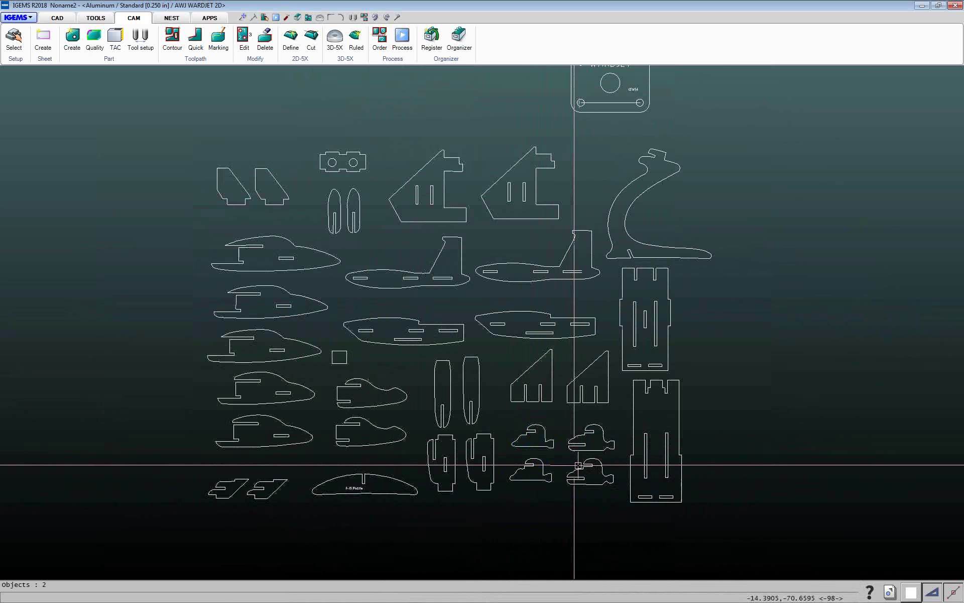
Compare the matching small parts and the two large slotted fin plates by selecting their contours
left_click(581, 469)
left_click(577, 448)
key("Escape")
left_click(494, 220)
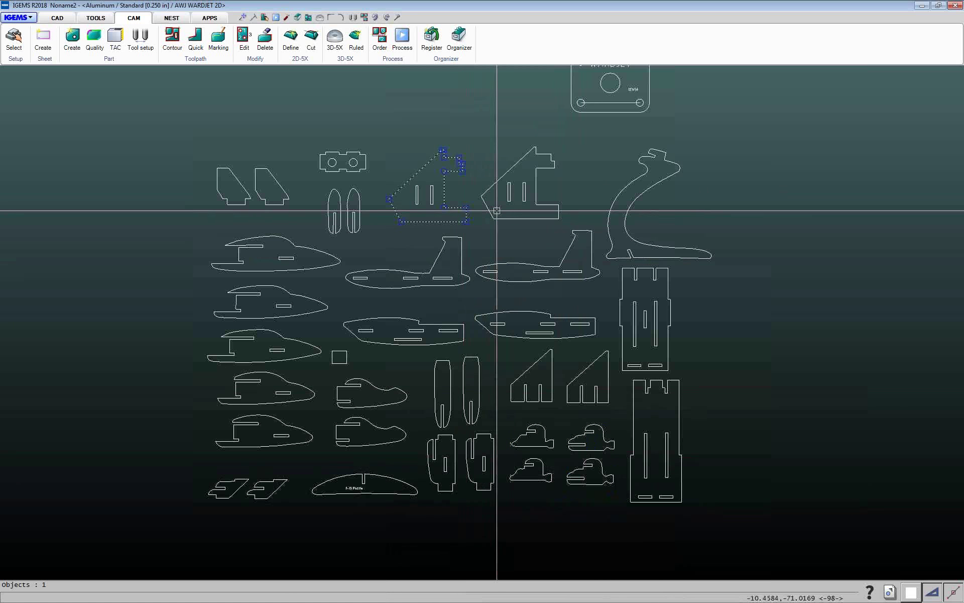
left_click(494, 217)
key("Escape")
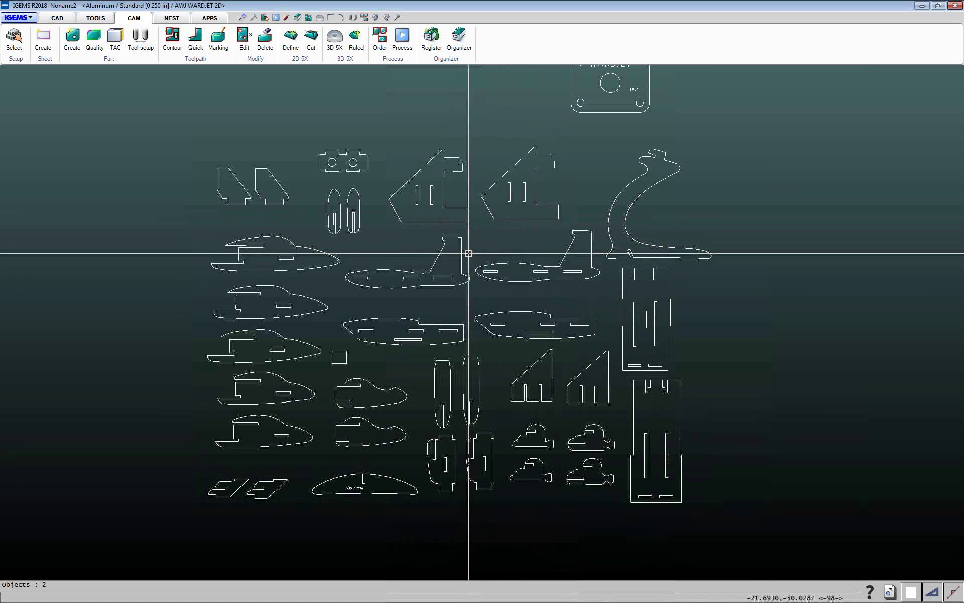
Examine a large slotted fin plate and two different small parts together by selecting their outer contours
scroll(456, 278, "down", 3)
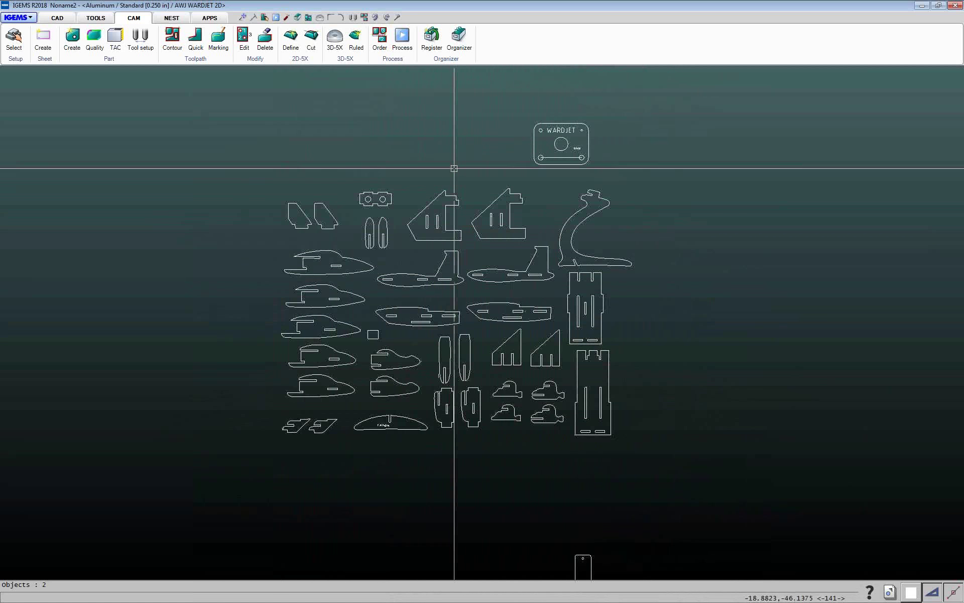
middle_click_drag(446, 190, 324, 225)
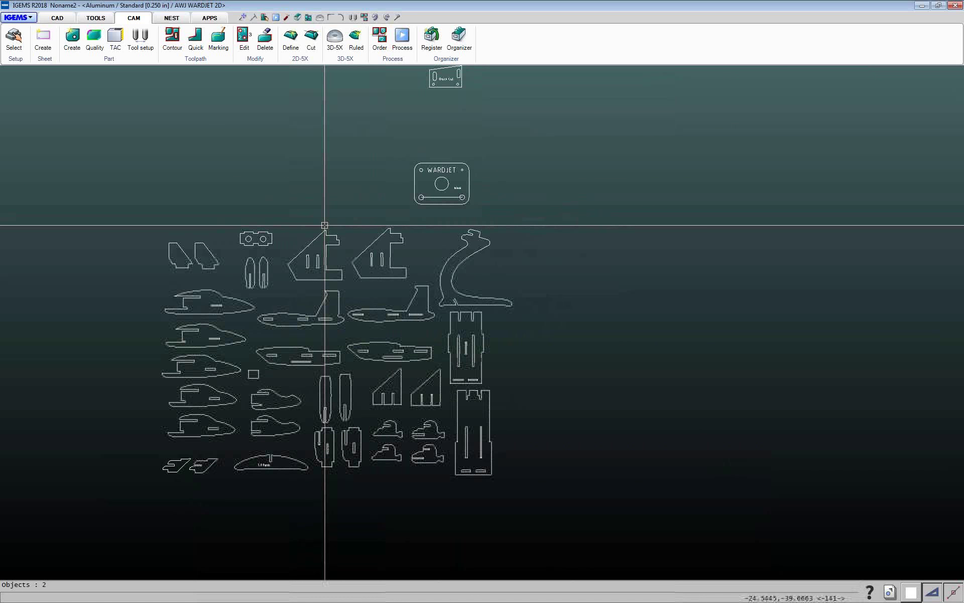
left_click(378, 240)
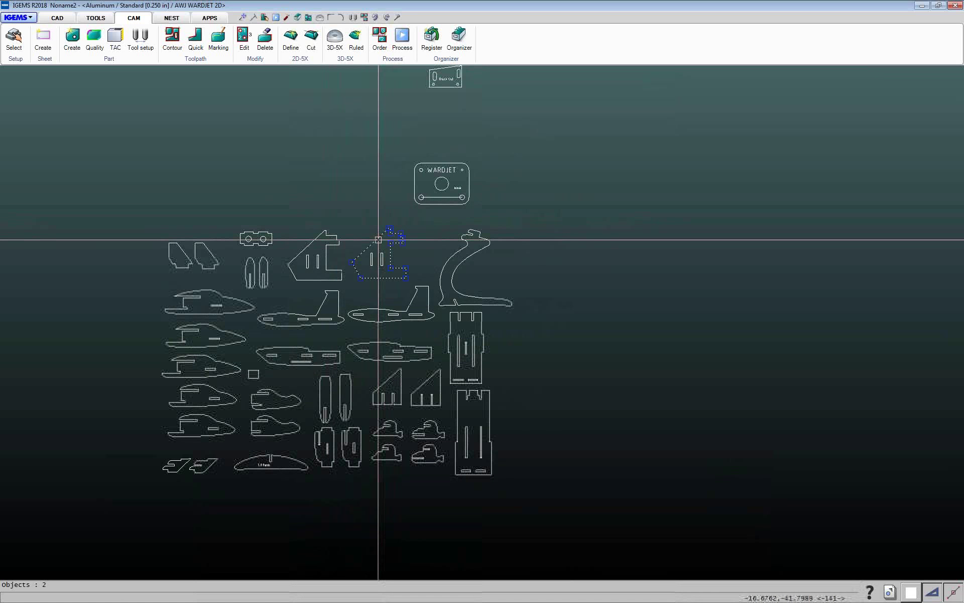
left_click(392, 421)
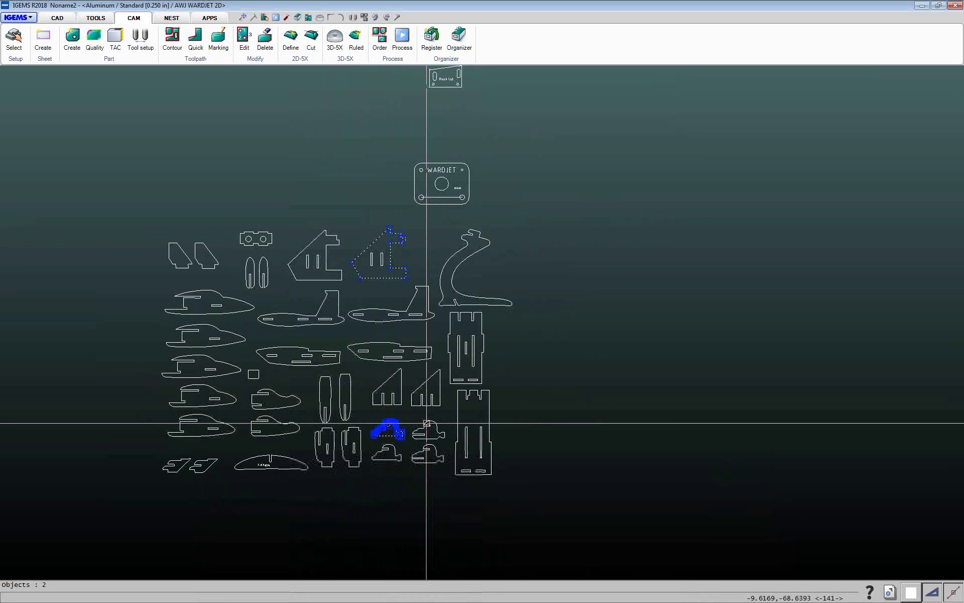
left_click(429, 423)
scroll(417, 402, "down", 5)
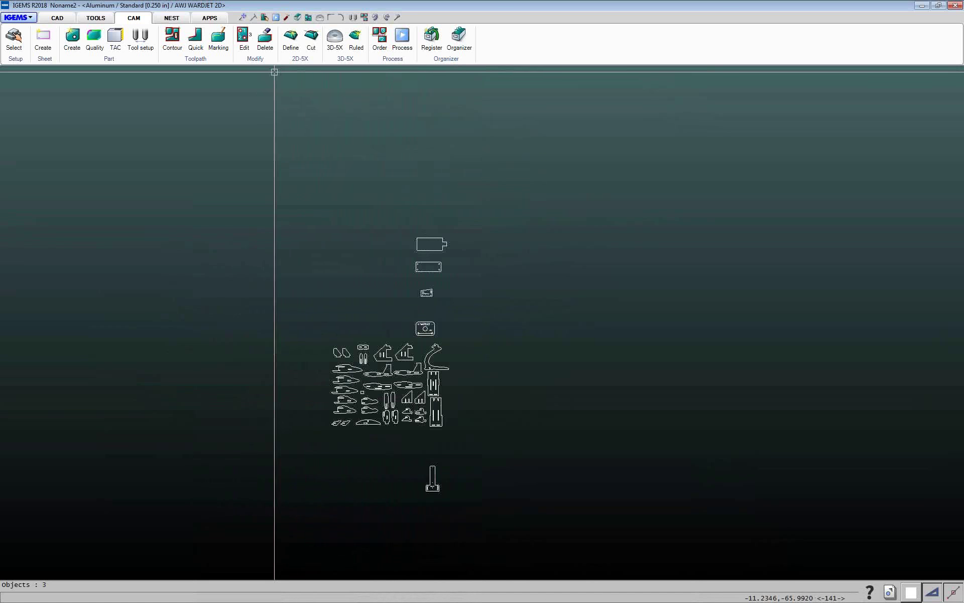
Start part creation for all drawn geometry and check the customer list
left_click(71, 37)
left_click_drag(254, 180, 529, 513)
right_click(530, 512)
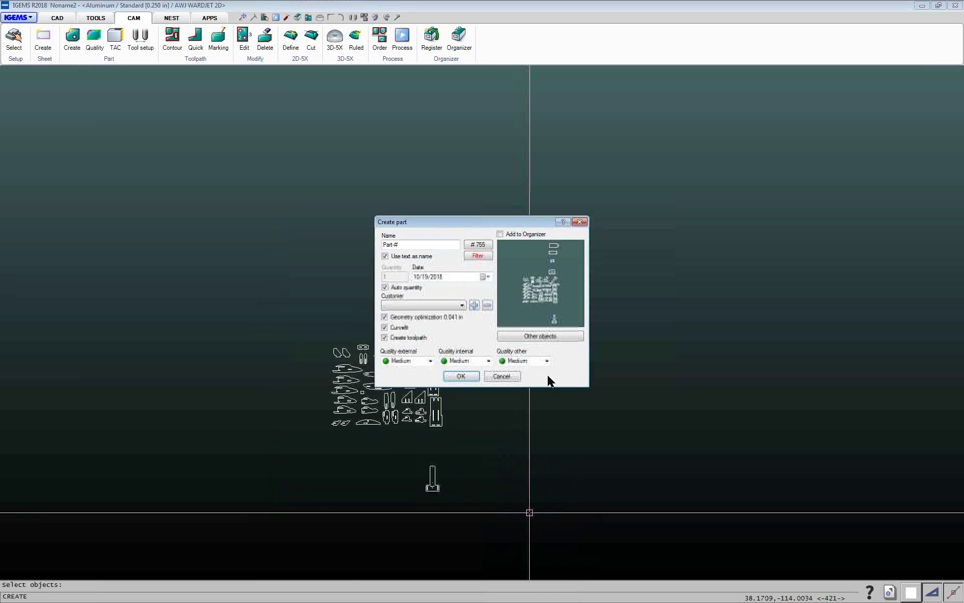
left_click(454, 307)
left_click(454, 309)
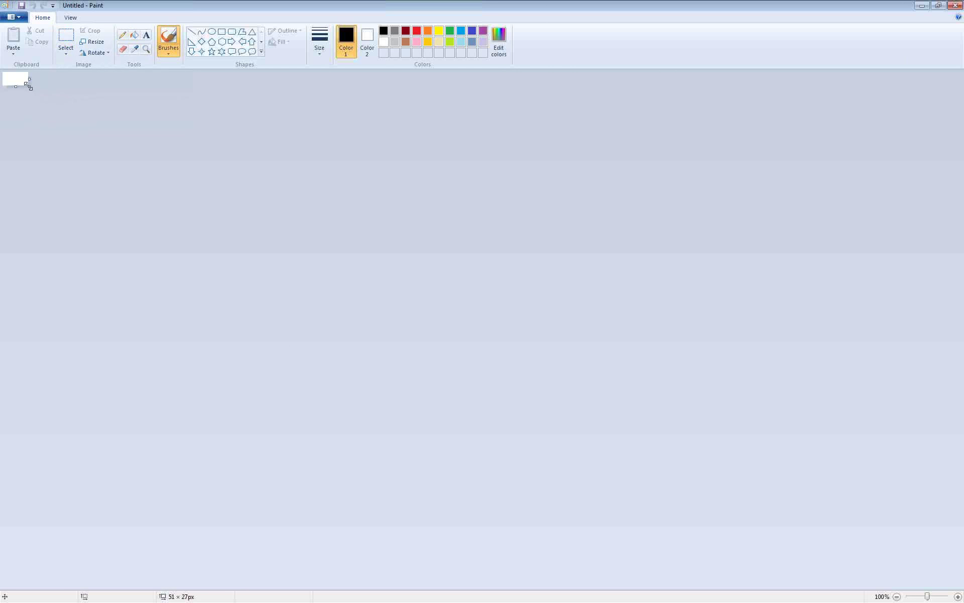
In Paint, enlarge the canvas to about 1708 × 950 px and draw a closed outline with a deep V-shaped notch using straight lines
left_click_drag(29, 86, 861, 550)
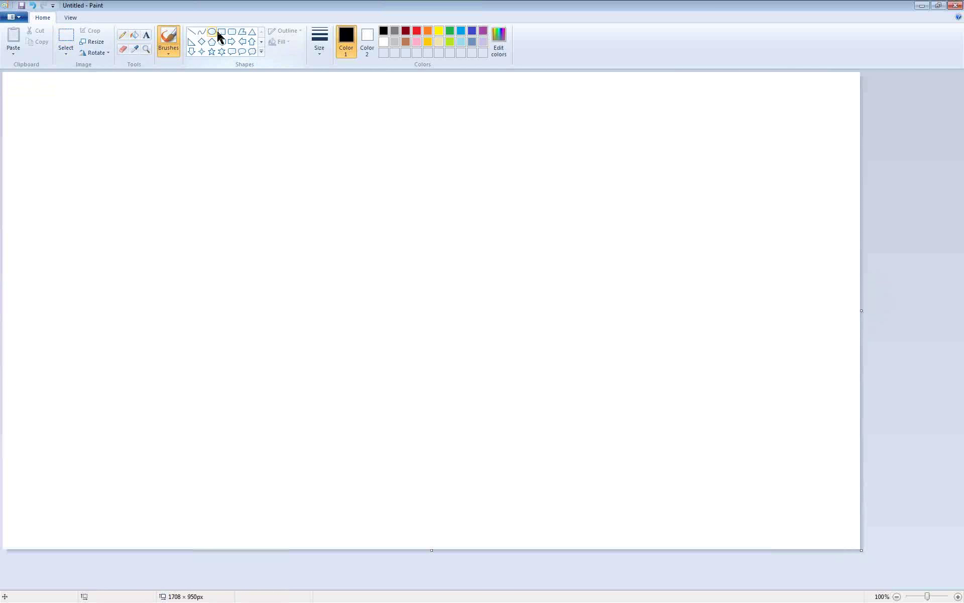
left_click(192, 32)
mouse_move(175, 441)
left_mouse_down()
mouse_move(140, 137)
mouse_move(174, 145)
left_mouse_up()
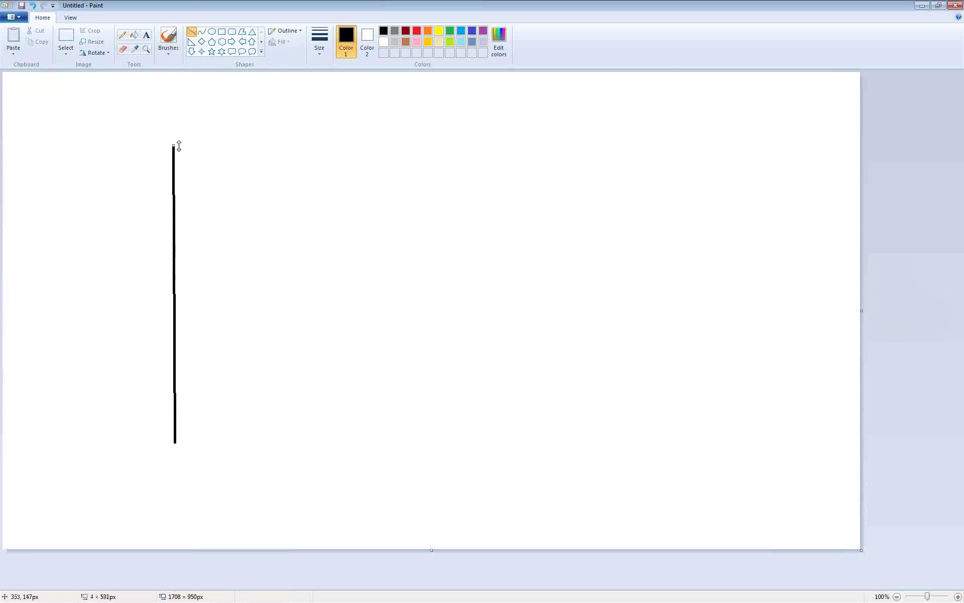
left_click_drag(547, 149, 173, 145)
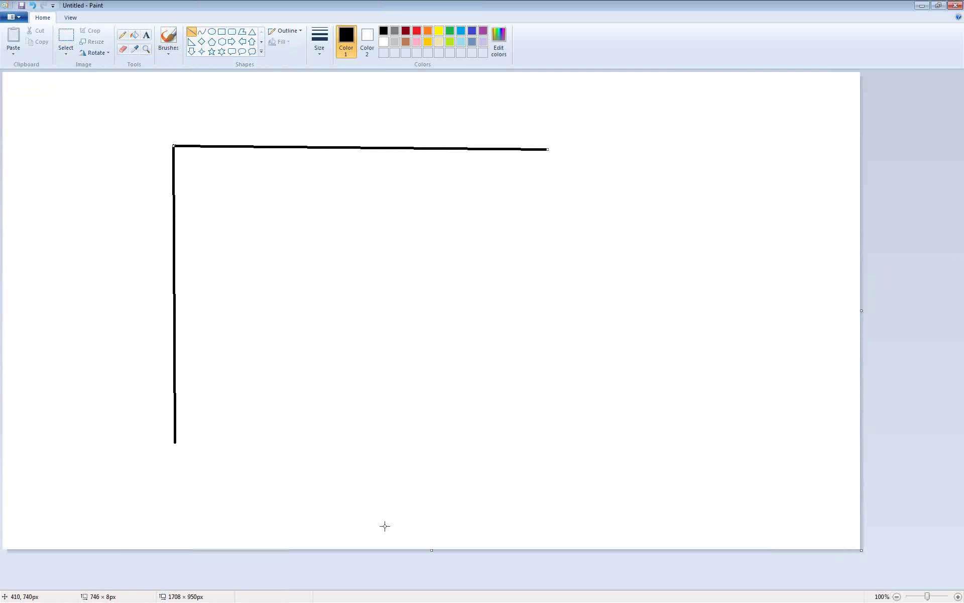
left_click_drag(585, 439, 175, 445)
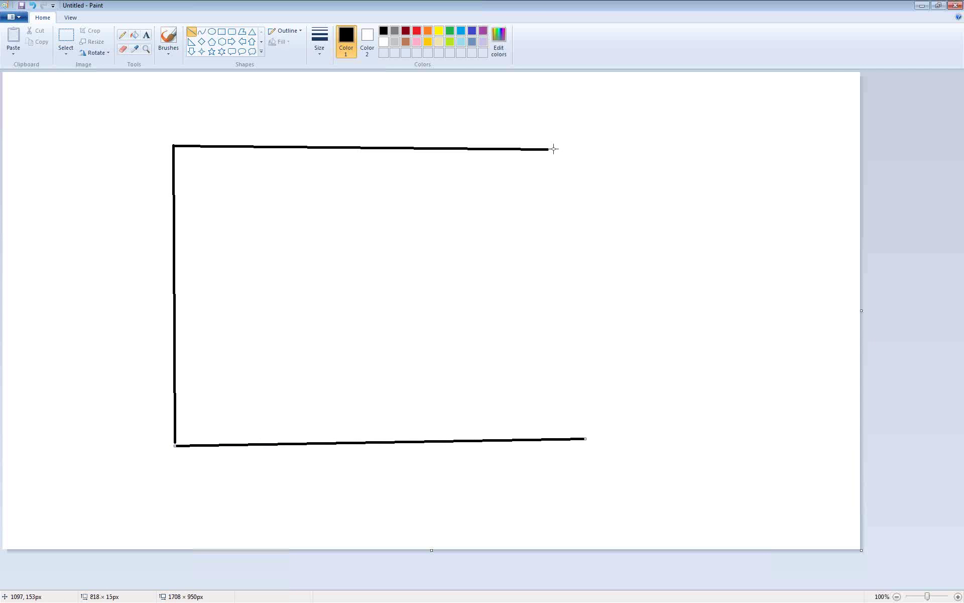
mouse_move(550, 149)
left_mouse_down()
mouse_move(260, 274)
mouse_move(214, 280)
left_mouse_up()
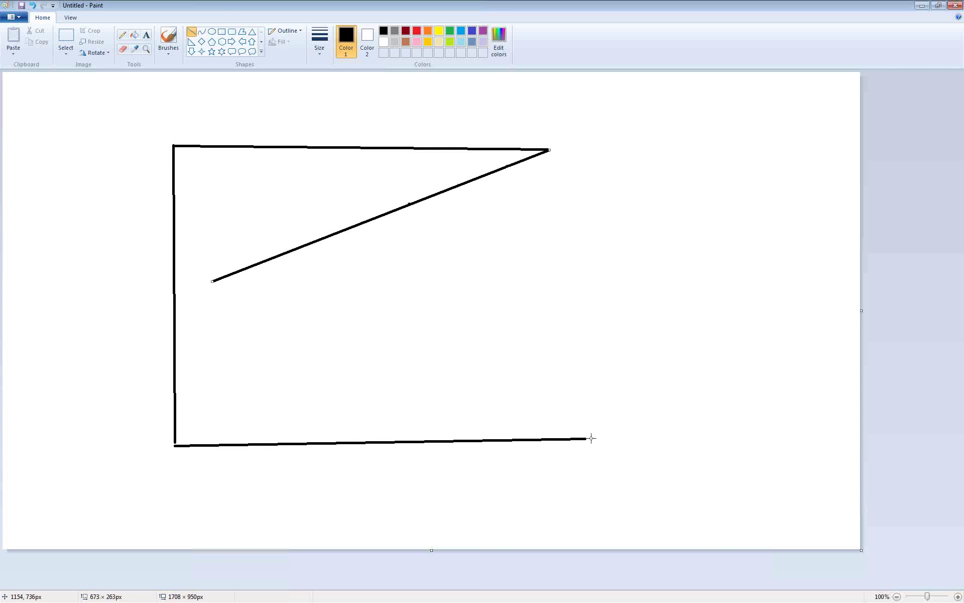
left_click_drag(586, 437, 587, 385)
left_click_drag(215, 281, 587, 385)
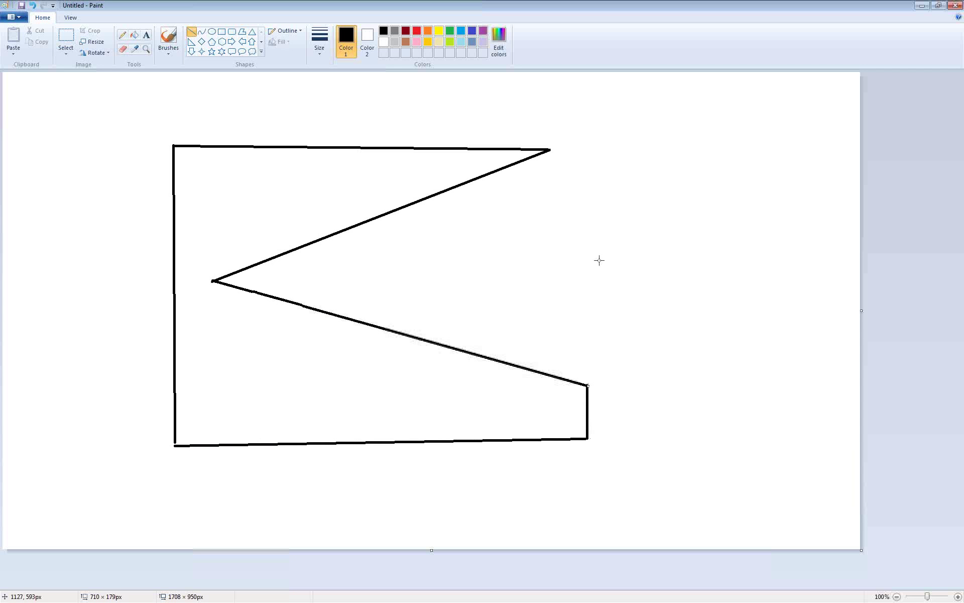
Draw an ellipse of about 144 × 161 px and position it inside the V-notch so it touches both sloping edges
left_click(195, 34)
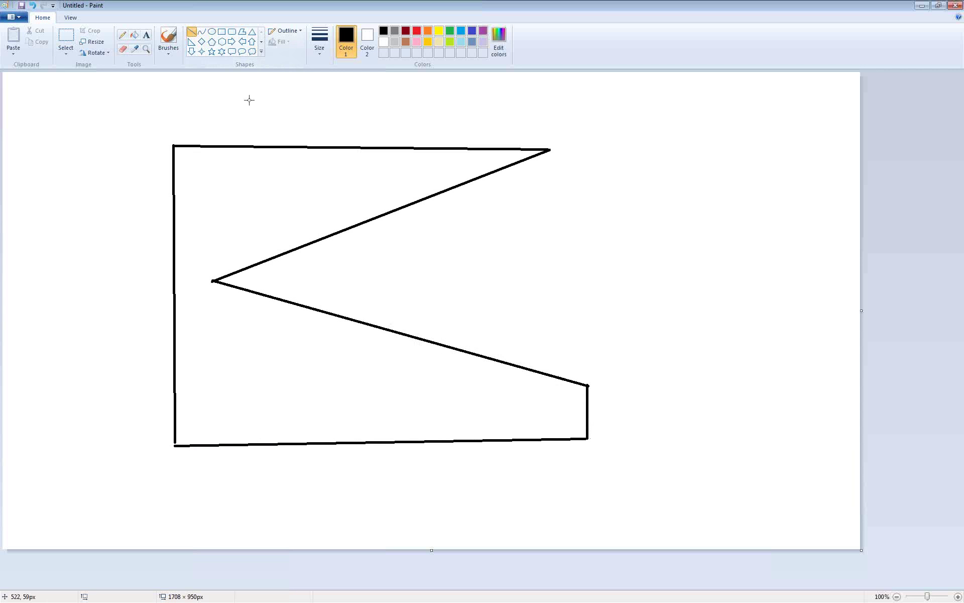
left_click(212, 32)
left_click_drag(586, 193, 659, 274)
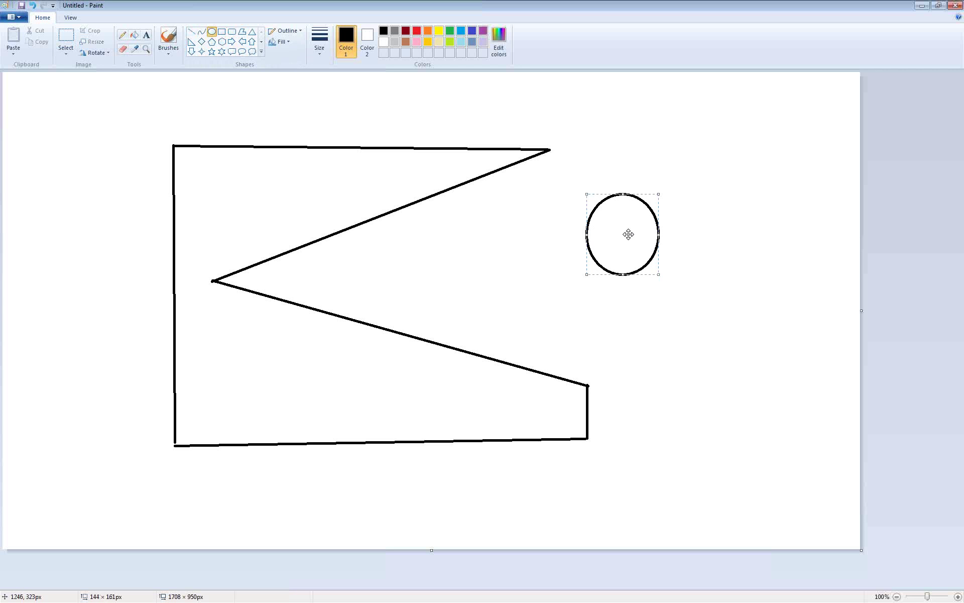
left_click_drag(628, 233, 308, 277)
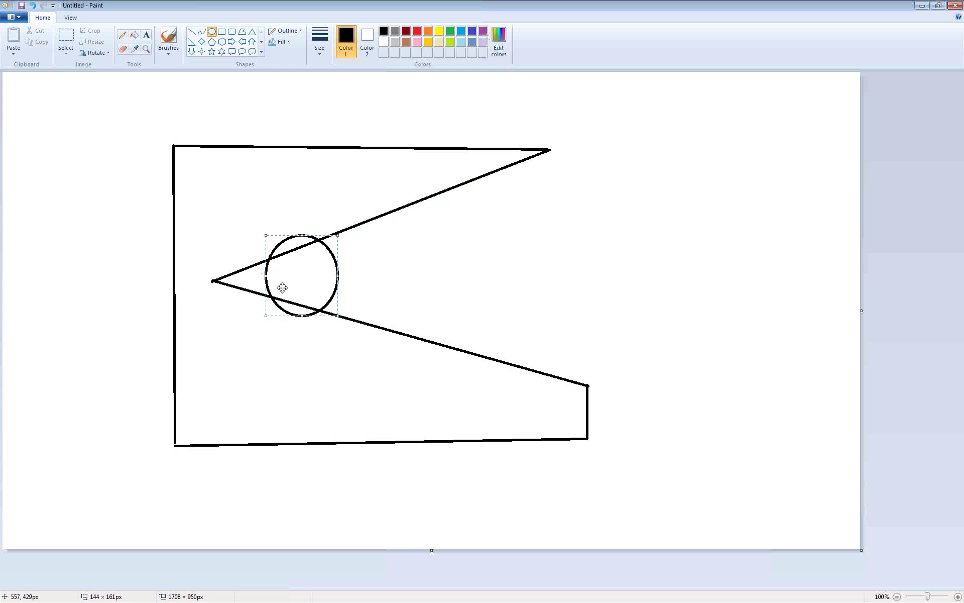
left_click_drag(292, 276, 332, 272)
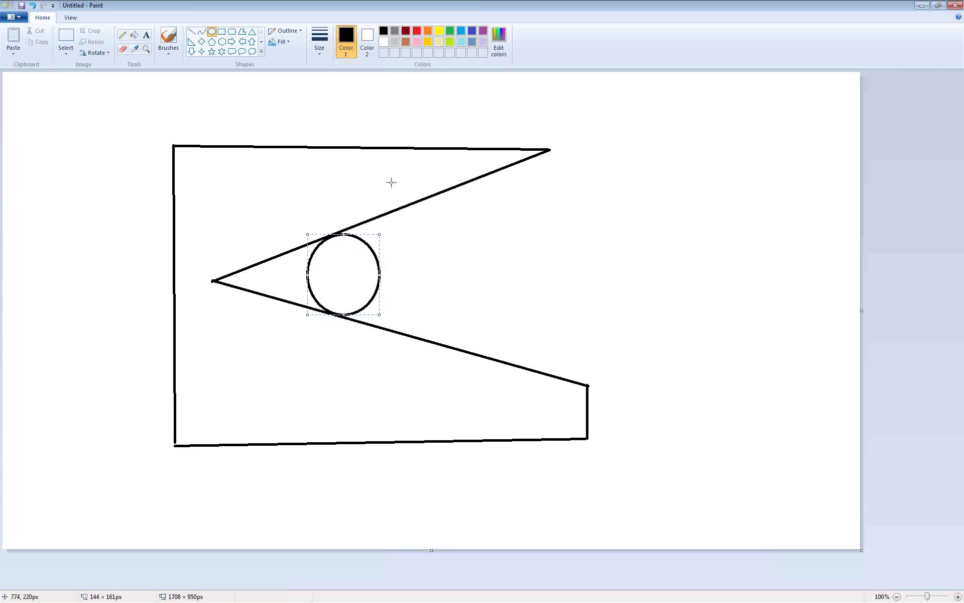
Return to IGEMS, move the part creation dialog off the geometry and cancel it
left_click(923, 6)
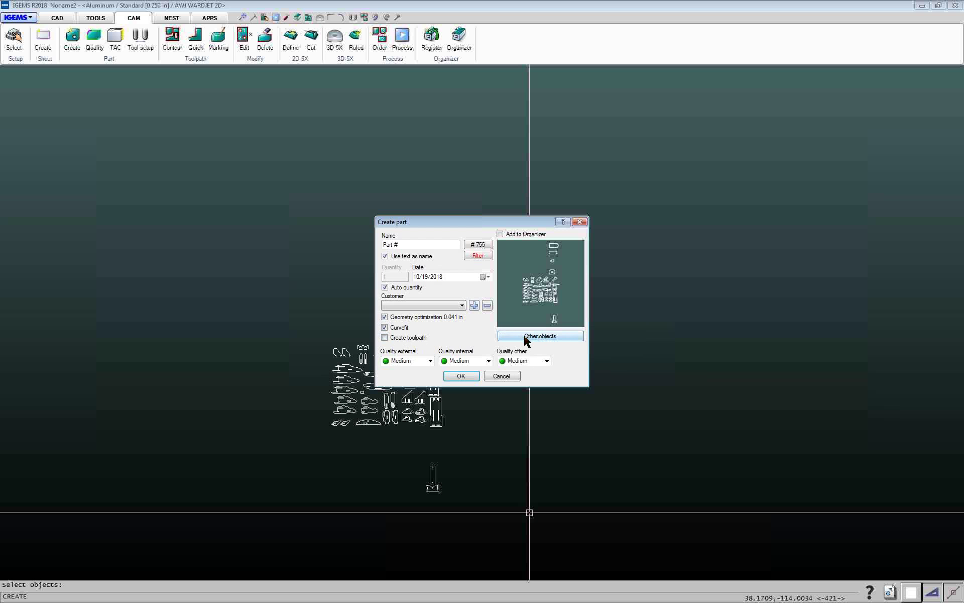
left_click_drag(463, 229, 631, 212)
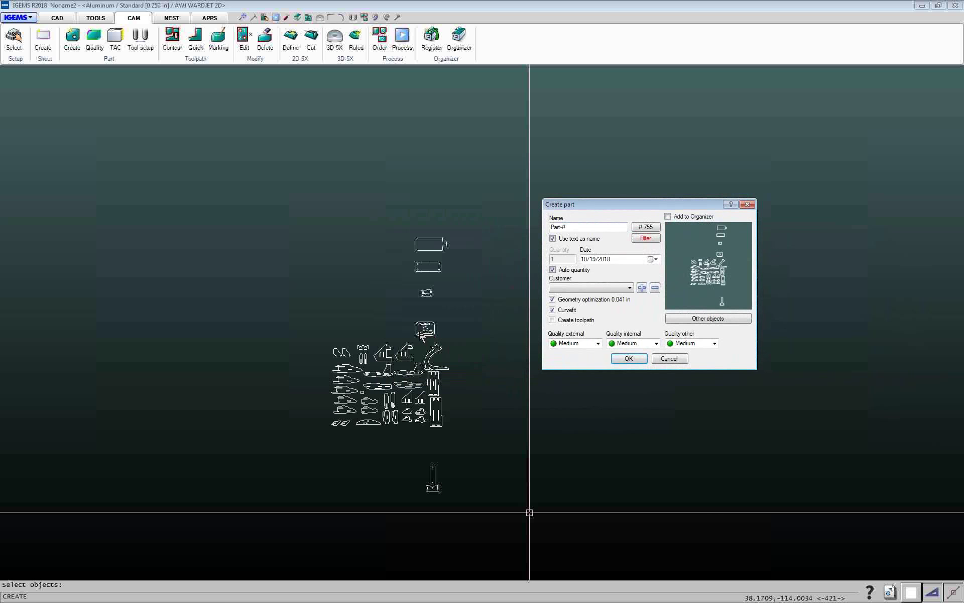
left_click(669, 358)
Inspect the line joining the two lower holes of the WARDJET plate by selecting it, and review the whole plate
scroll(431, 335, "down", 2)
scroll(431, 334, "up", 10)
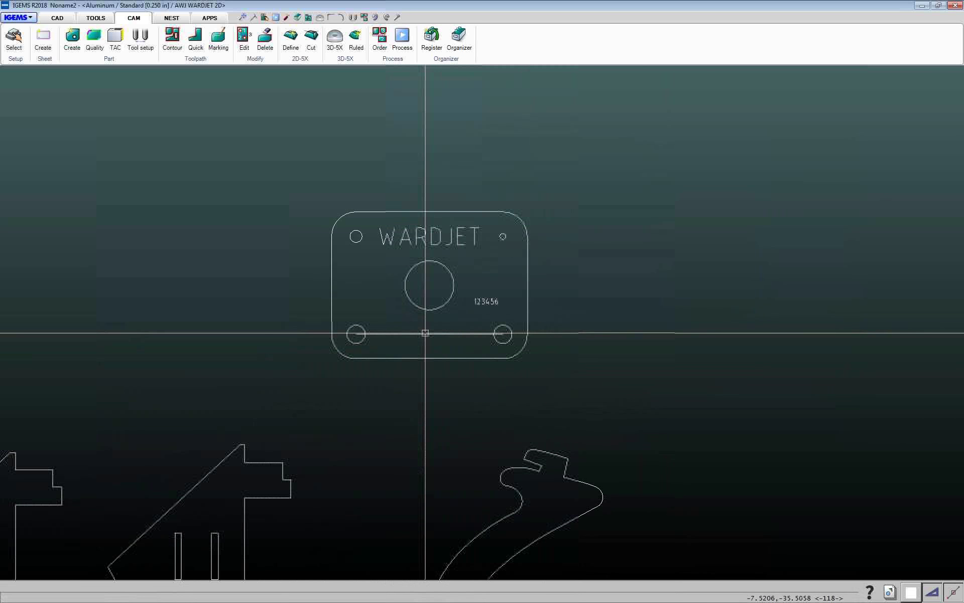
scroll(424, 333, "up", 2)
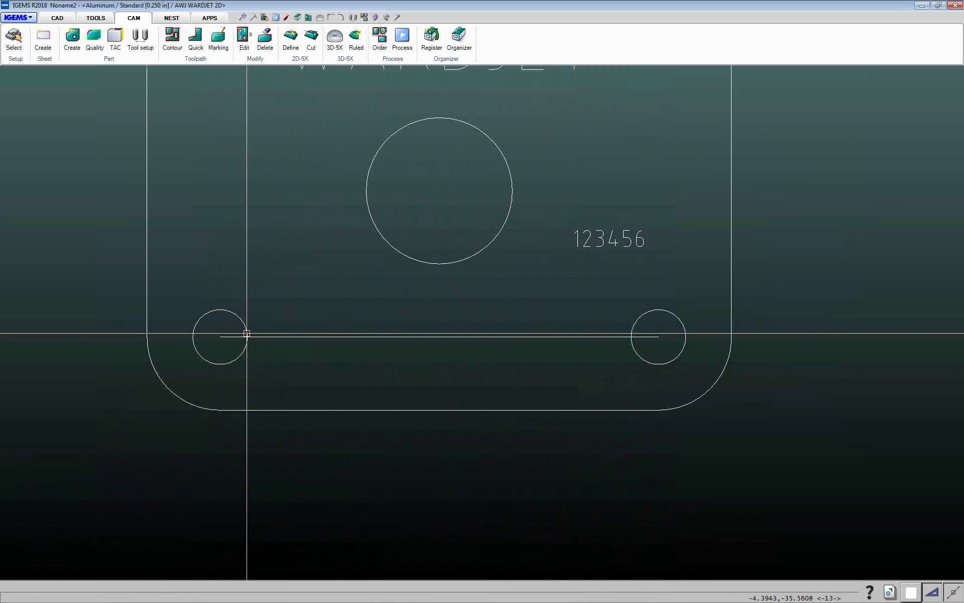
left_click(245, 337)
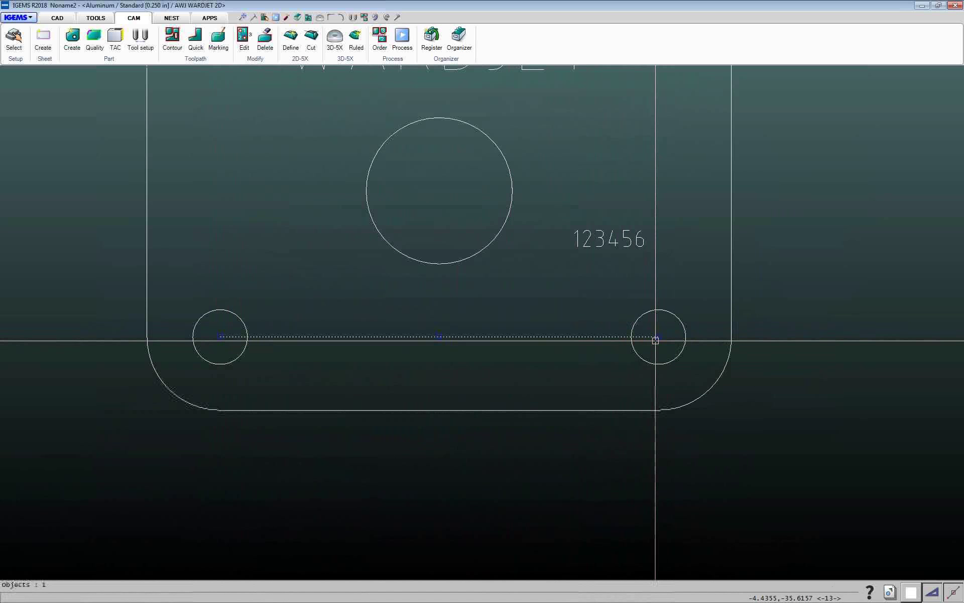
scroll(656, 340, "down", 10)
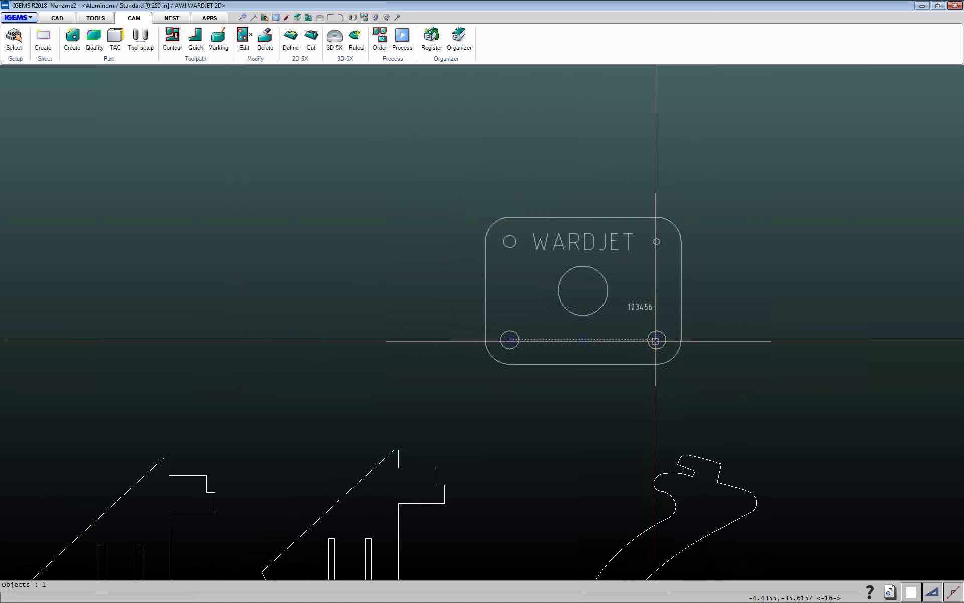
scroll(519, 317, "up", 10)
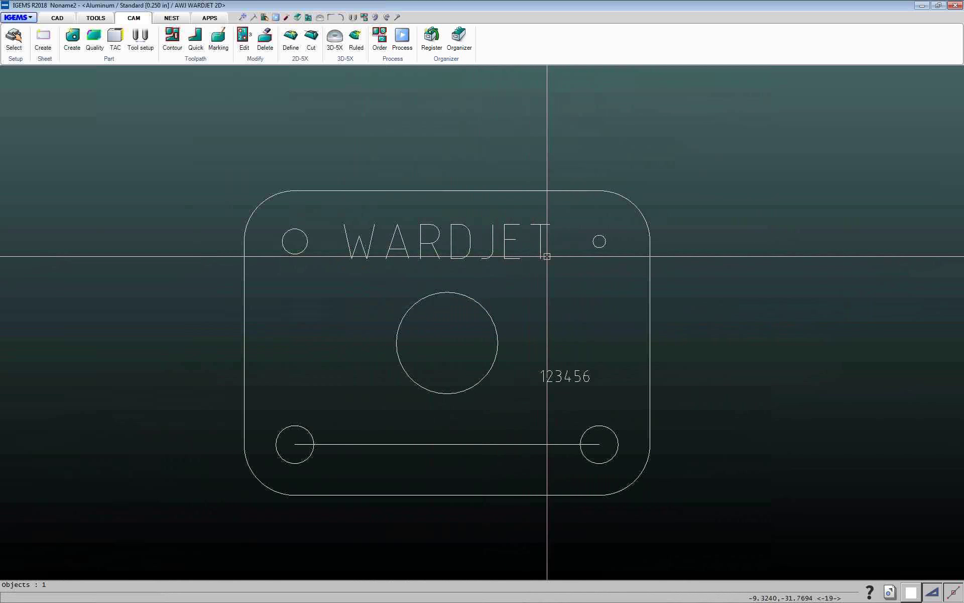
scroll(541, 268, "down", 9)
scroll(539, 279, "down", 5)
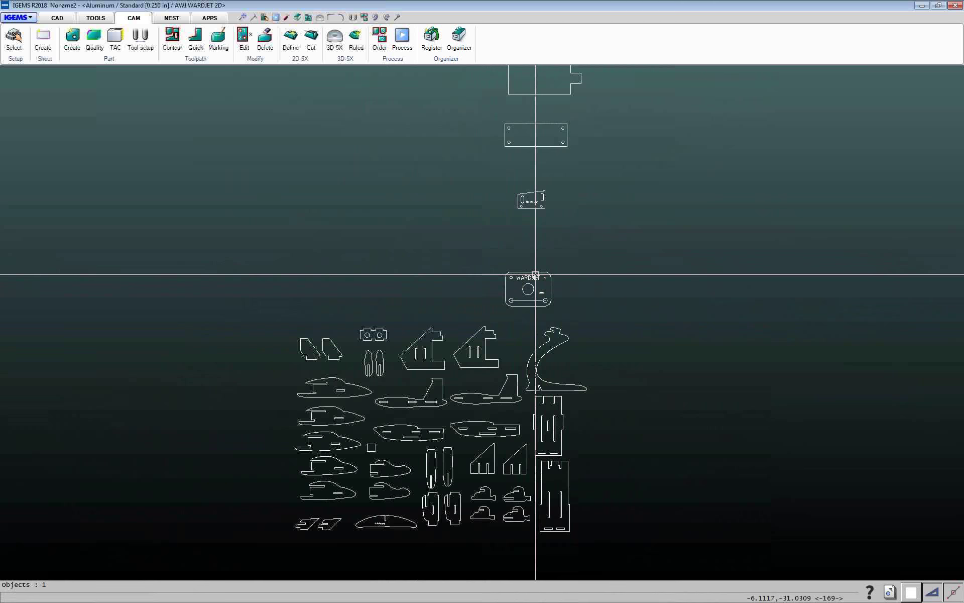
Restart part creation for all drawn geometry and view the available external quality levels
left_click(74, 40)
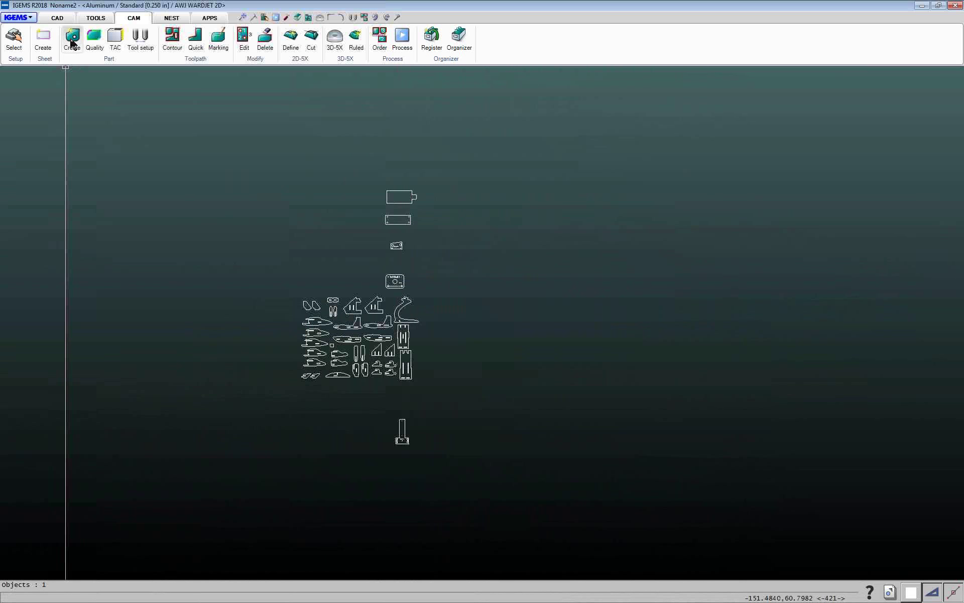
left_click_drag(241, 157, 451, 468)
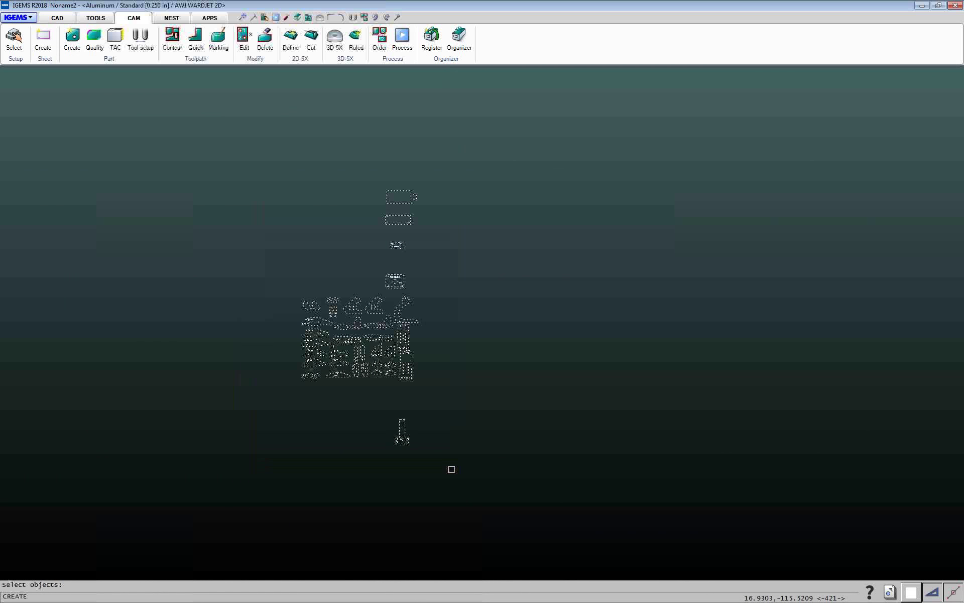
right_click(449, 467)
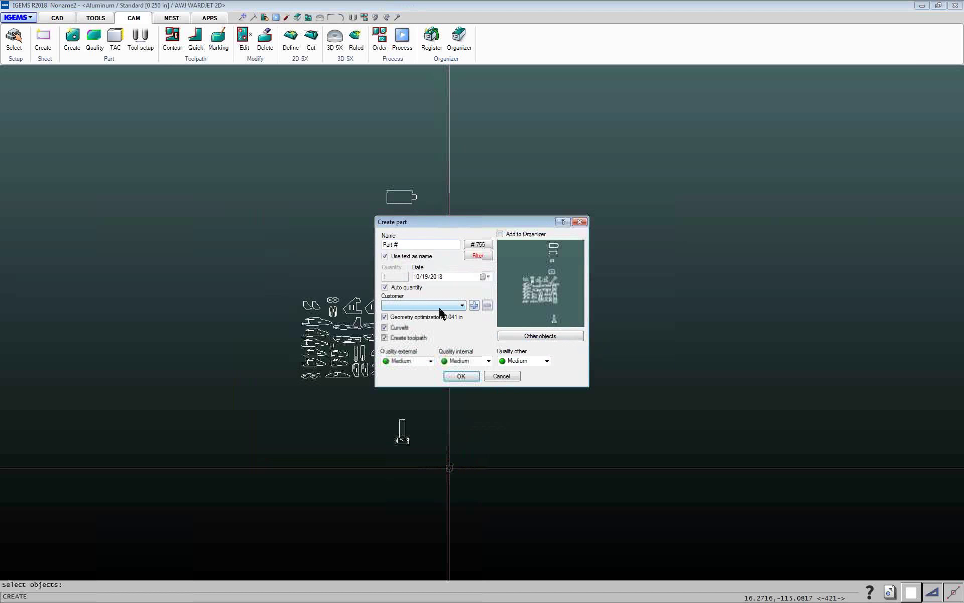
left_click(430, 360)
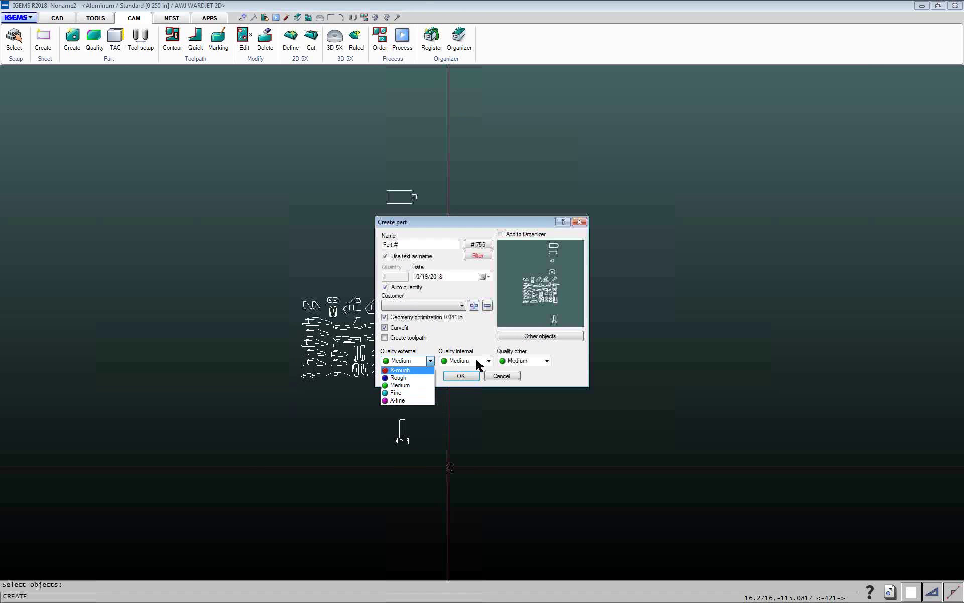
left_click(430, 361)
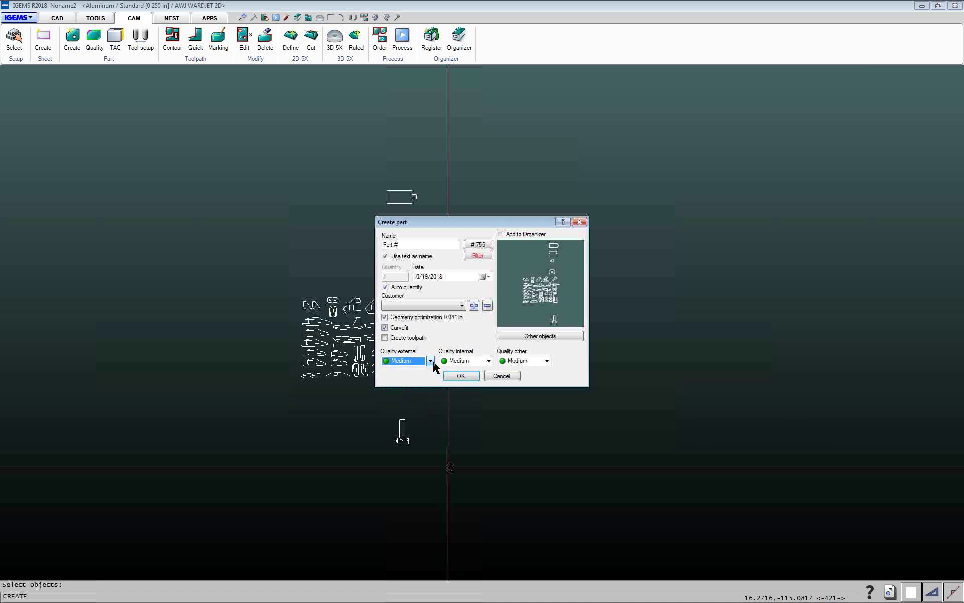
Set the part quality to X-fine for other objects and Fine for internal contours
left_click(547, 361)
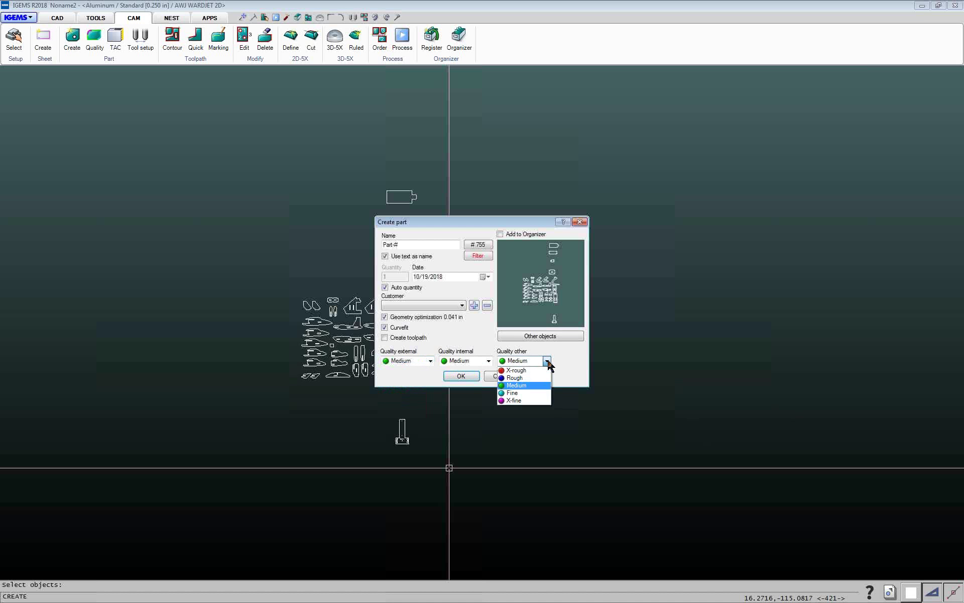
left_click(513, 401)
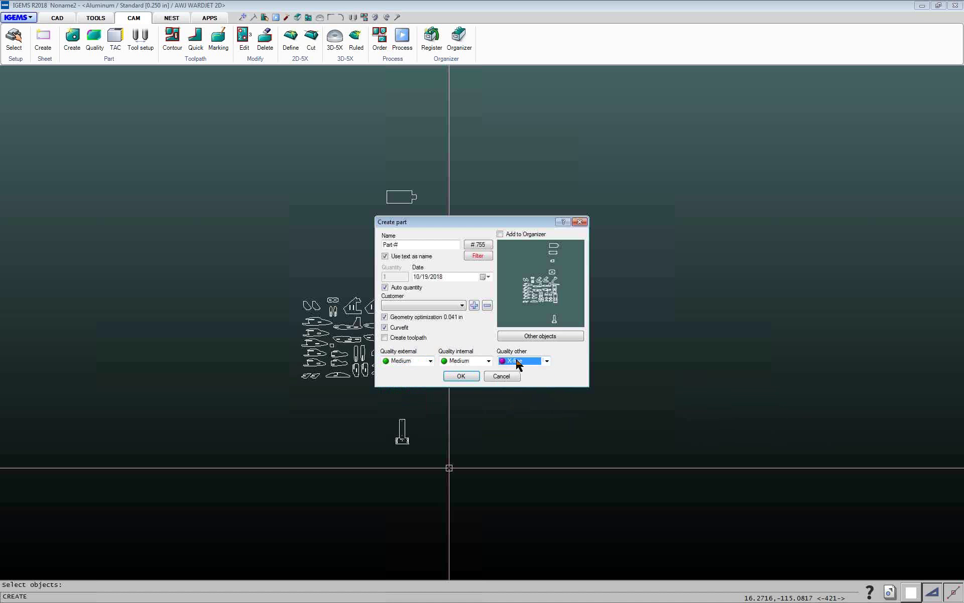
left_click(486, 361)
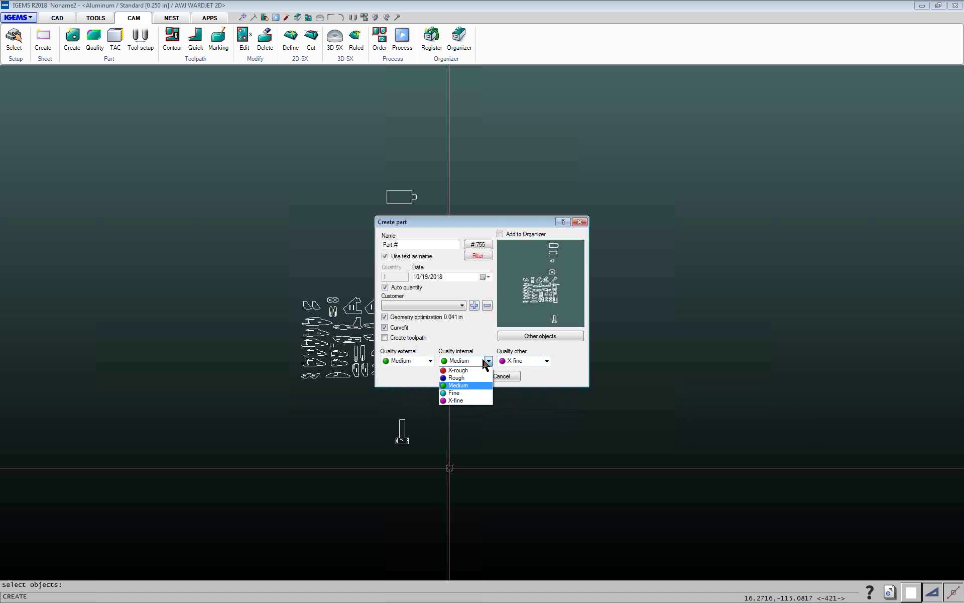
left_click(449, 393)
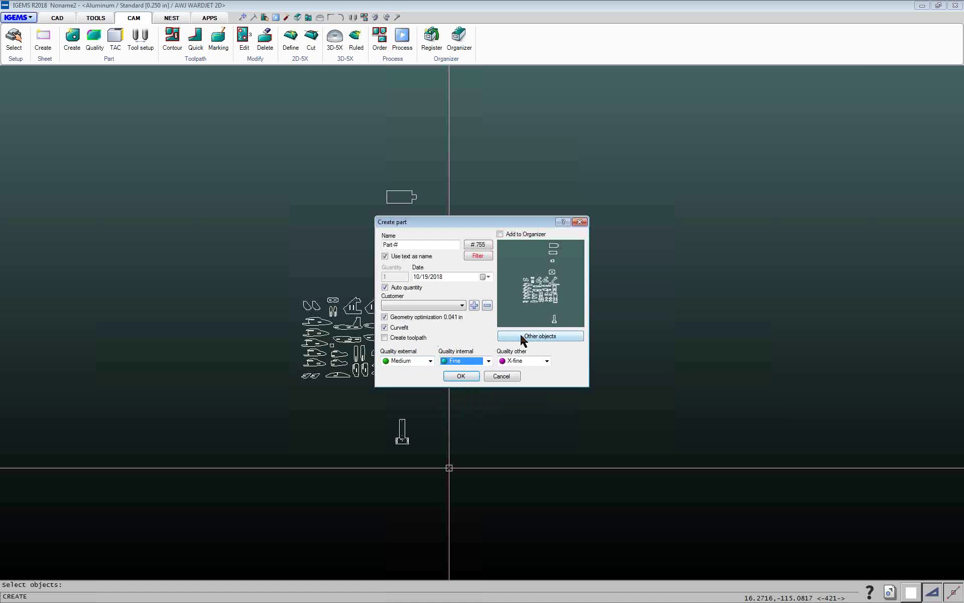
Add the WARDJET plate's texts and the line between its lower holes as other objects for part creation
left_click(536, 336)
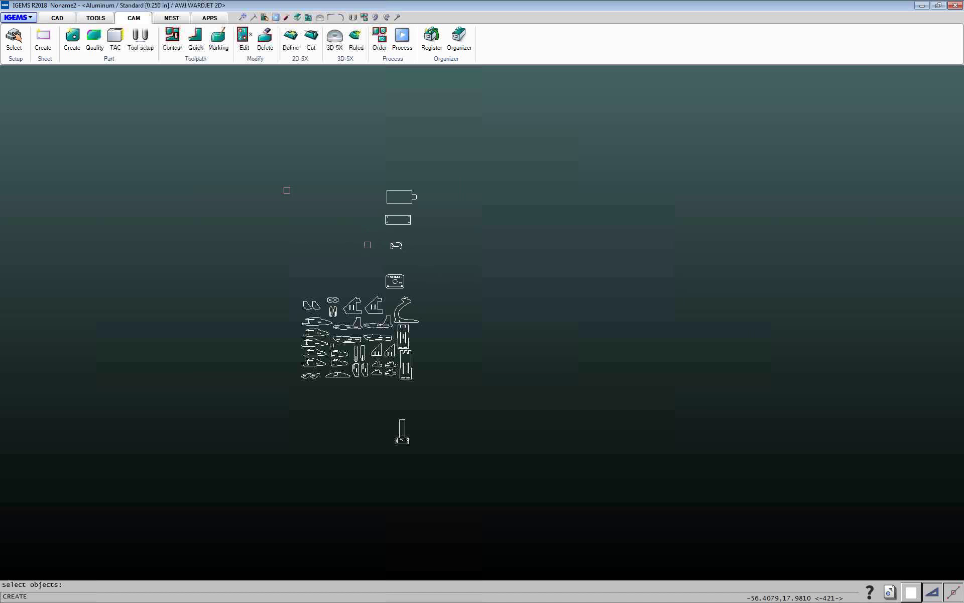
scroll(367, 244, "up", 5)
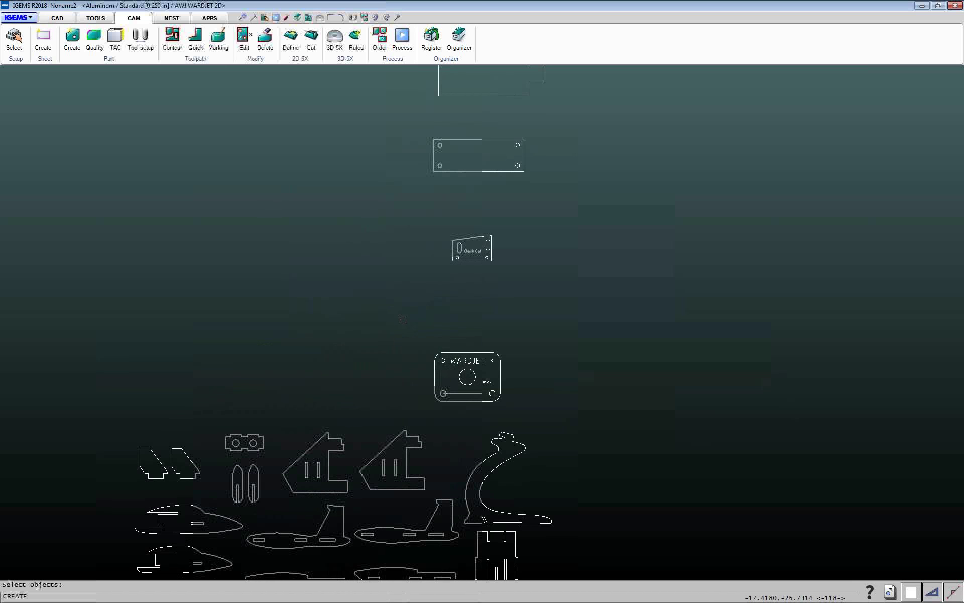
left_click_drag(392, 308, 537, 409)
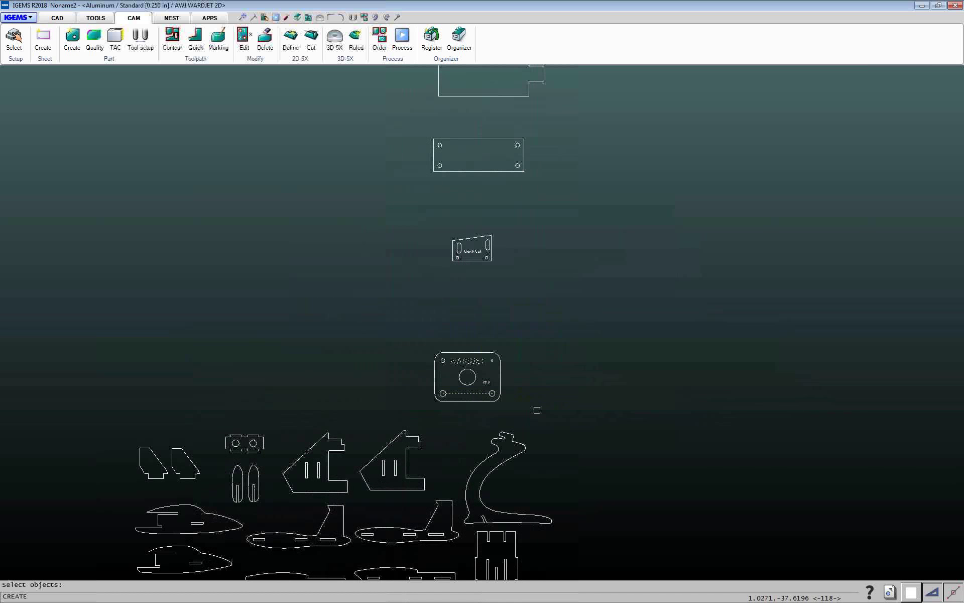
right_click(537, 409)
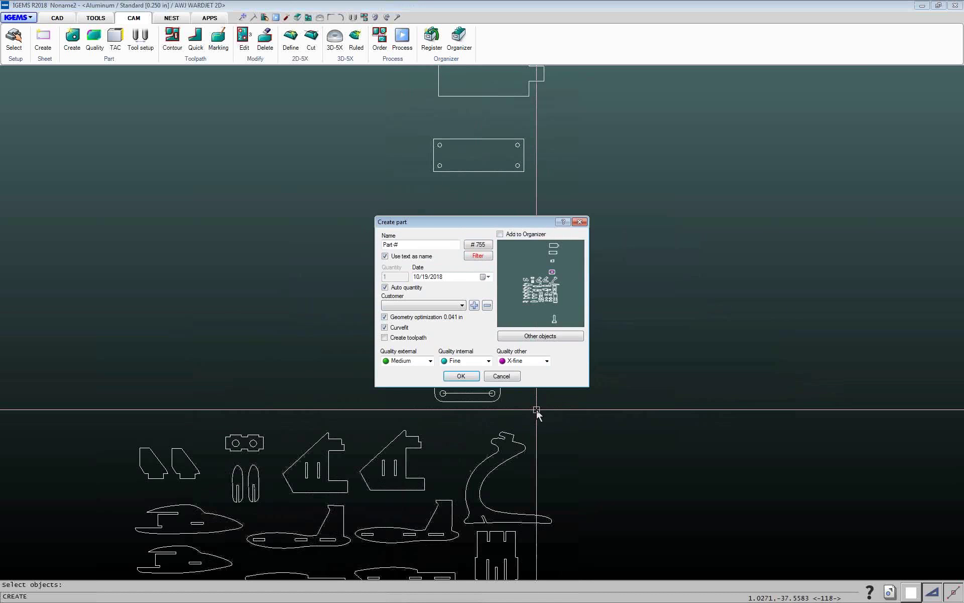
Create the parts from the selected geometry, choosing 123456 as the part text that names the WARDJET plate
left_click(461, 376)
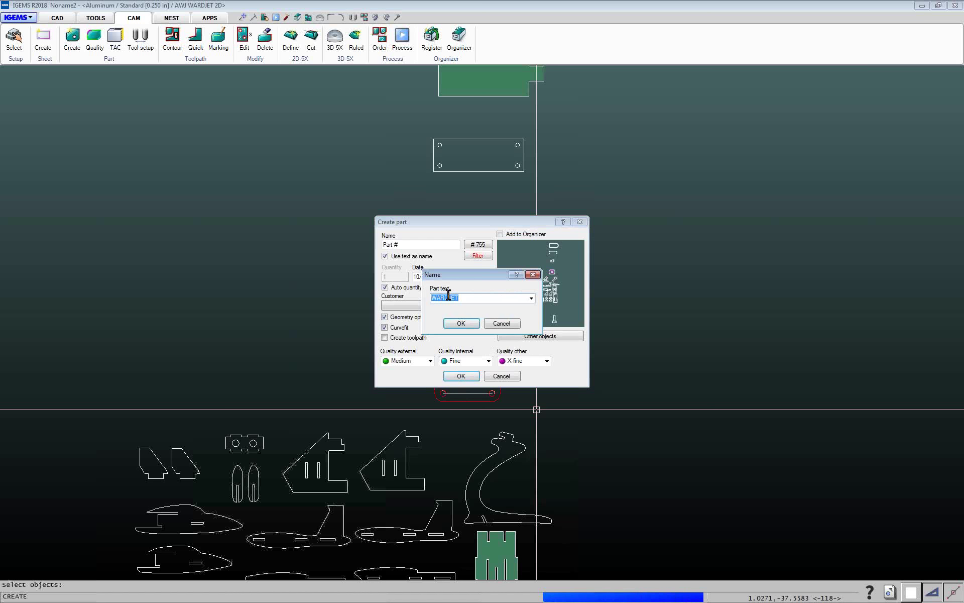
left_click(531, 298)
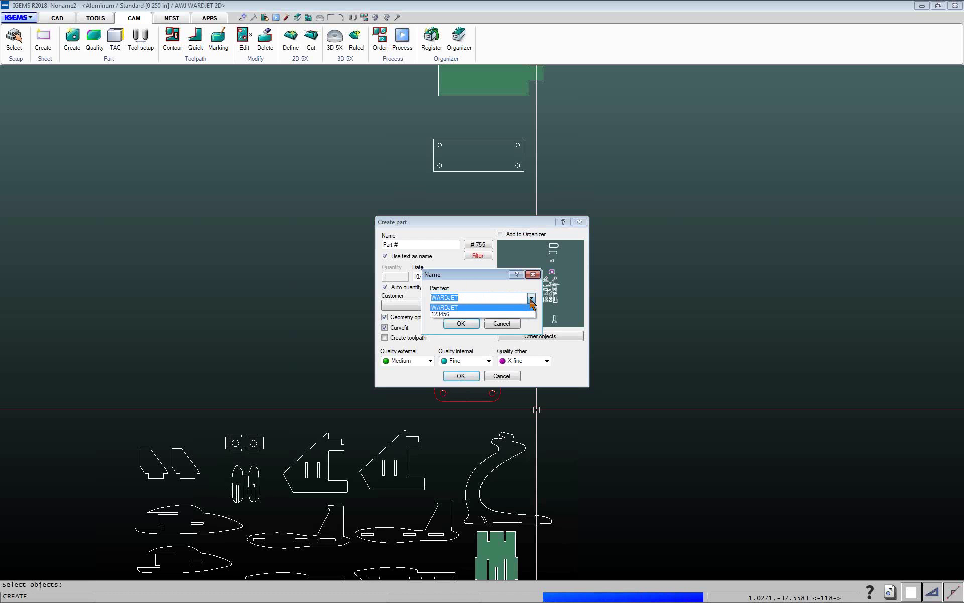
left_click(441, 313)
left_click(461, 323)
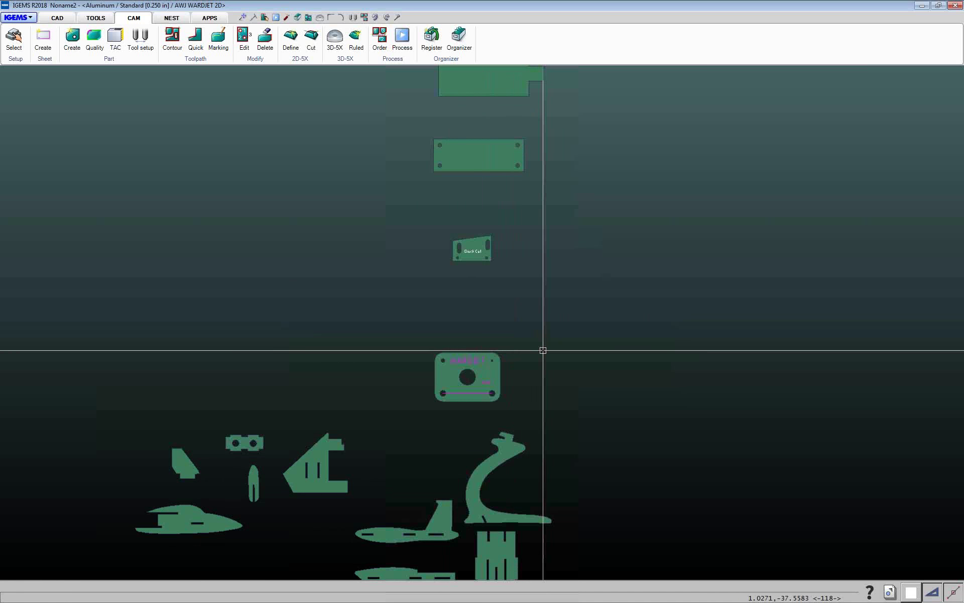
Examine the created parts across the drawing, from the airplane puzzle pieces to the separate part below them
scroll(437, 390, "up", 3)
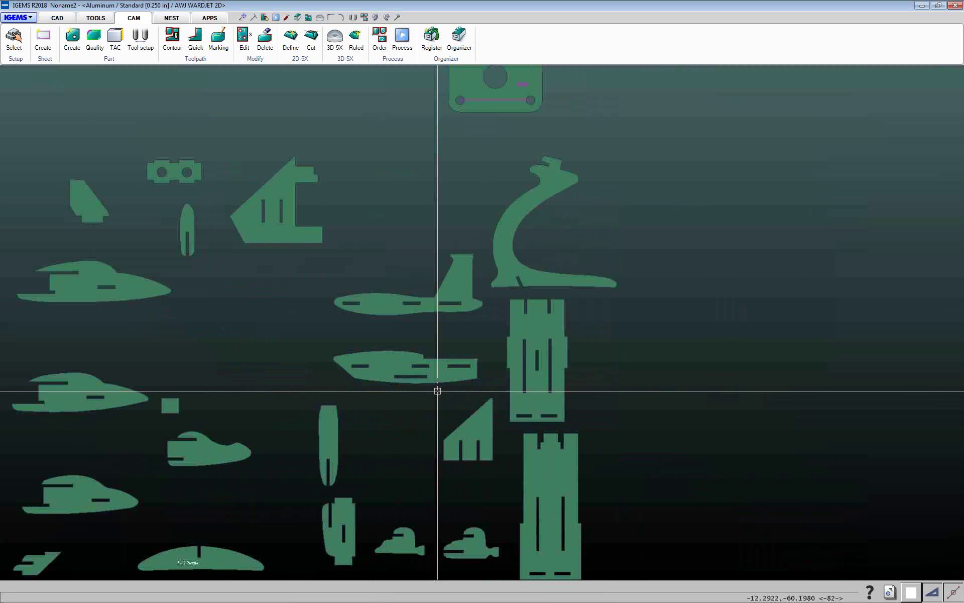
scroll(435, 442, "down", 1)
scroll(450, 485, "up", 1)
middle_click_drag(453, 490, 392, 241)
scroll(422, 463, "down", 1)
scroll(423, 459, "up", 2)
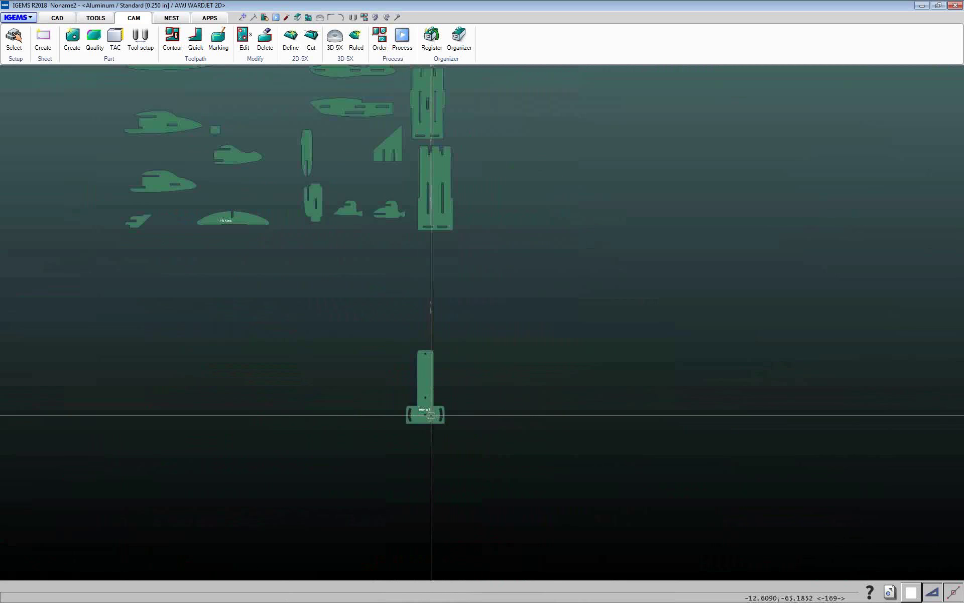
scroll(453, 362, "down", 5)
middle_click_drag(454, 359, 469, 295)
scroll(420, 462, "up", 5)
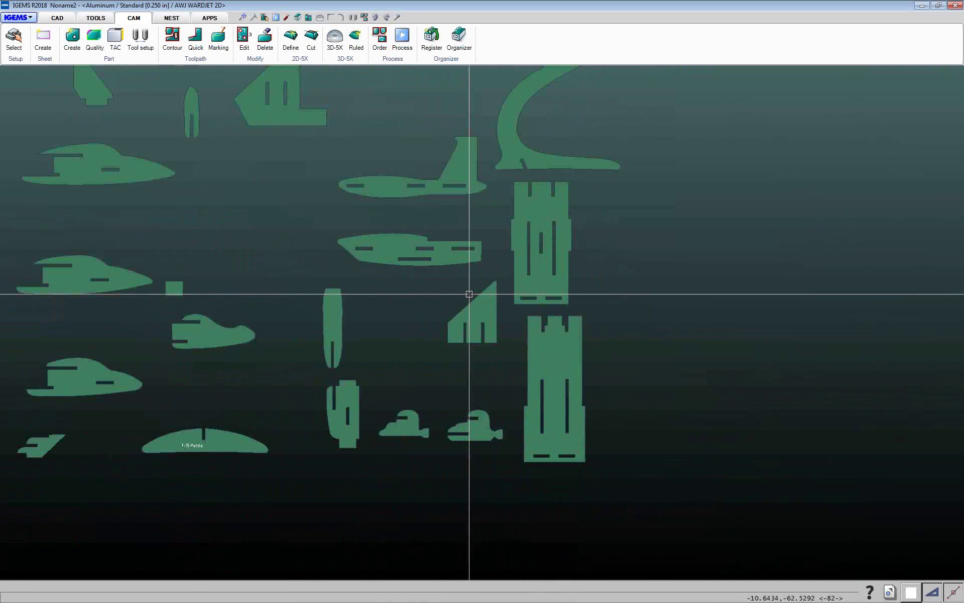
scroll(386, 388, "down", 2)
scroll(386, 389, "up", 1)
middle_click_drag(386, 389, 415, 401)
scroll(415, 401, "down", 1)
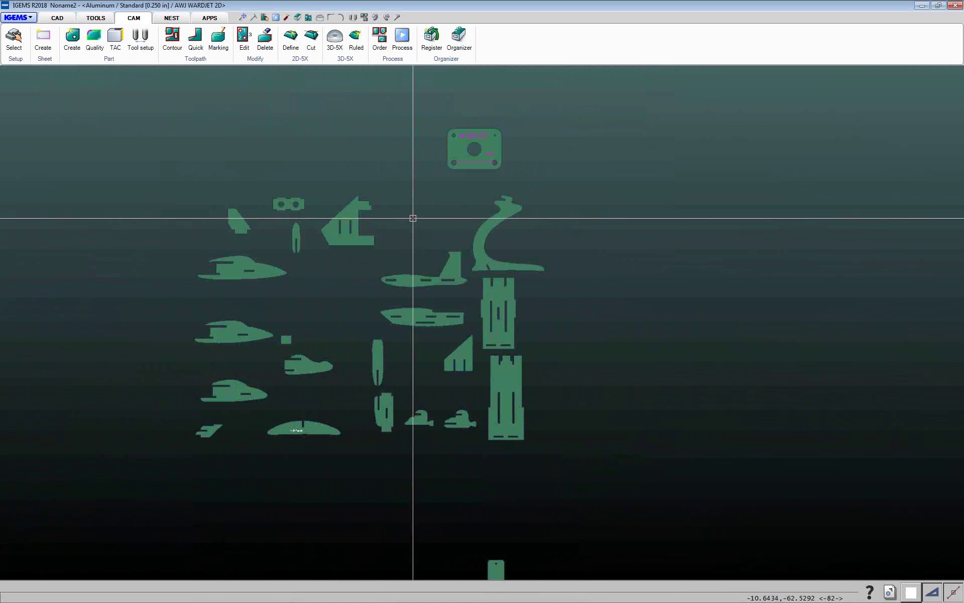
Check the quantity in the part properties of the two small cockpit-shaped pieces and the large slotted tail-fin piece
double_click(425, 410)
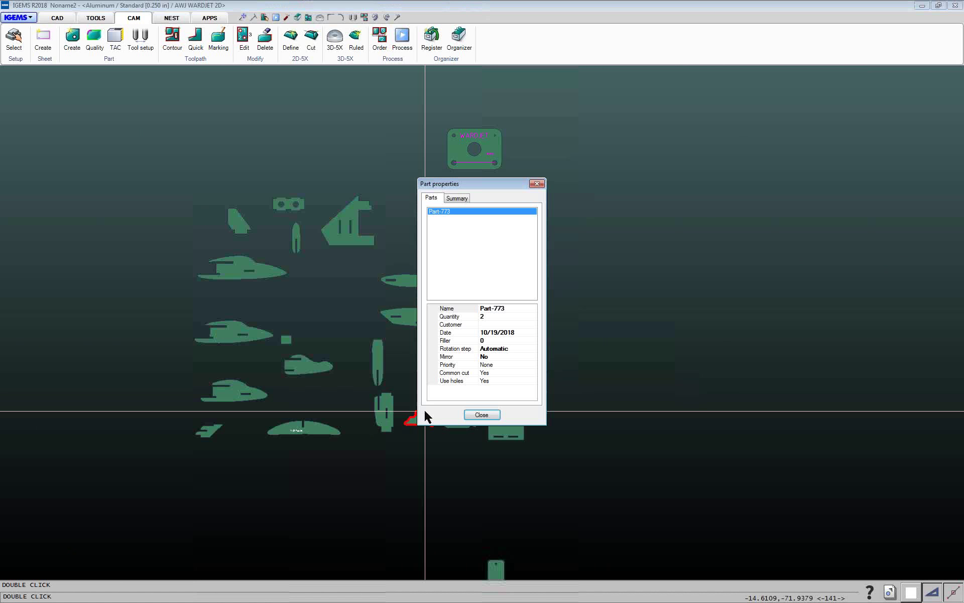
left_click(466, 317)
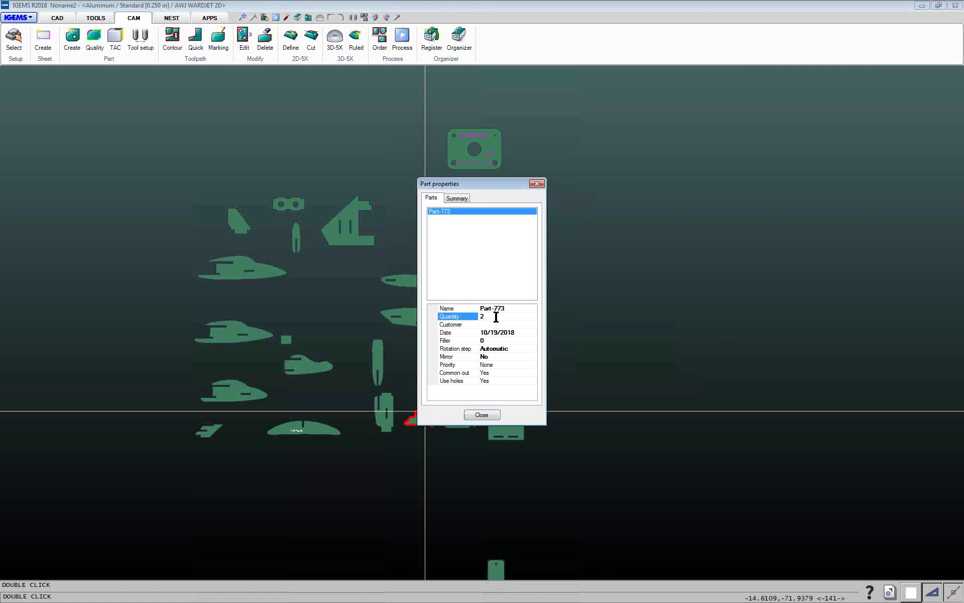
left_click(490, 415)
double_click(468, 410)
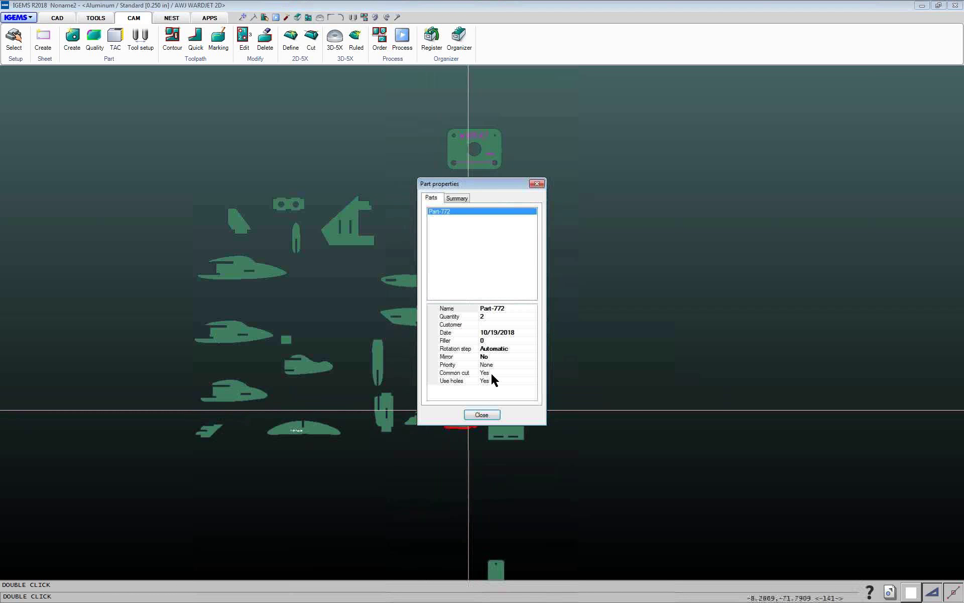
left_click(487, 317)
left_click(482, 415)
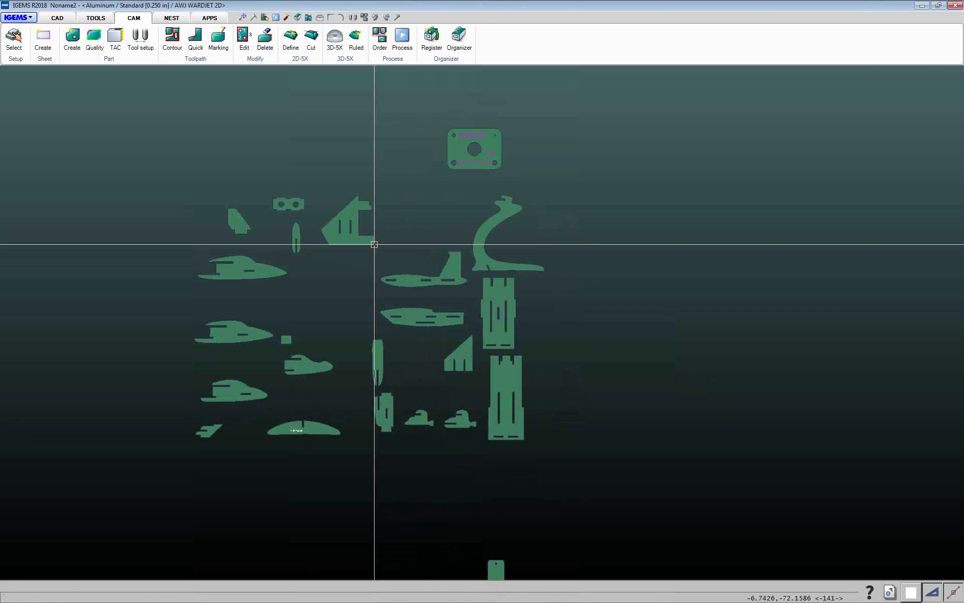
left_click(374, 245)
double_click(374, 244)
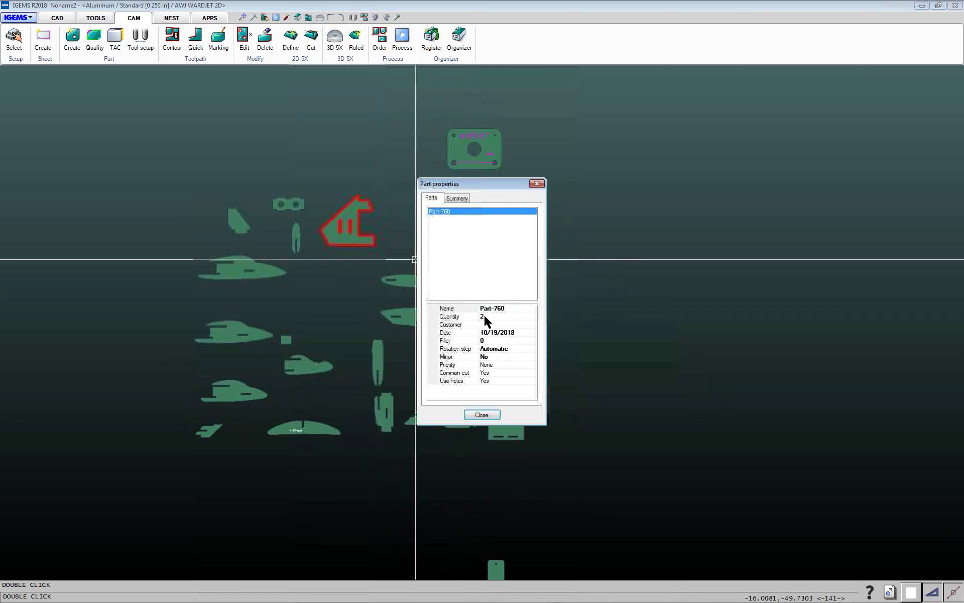
left_click(491, 415)
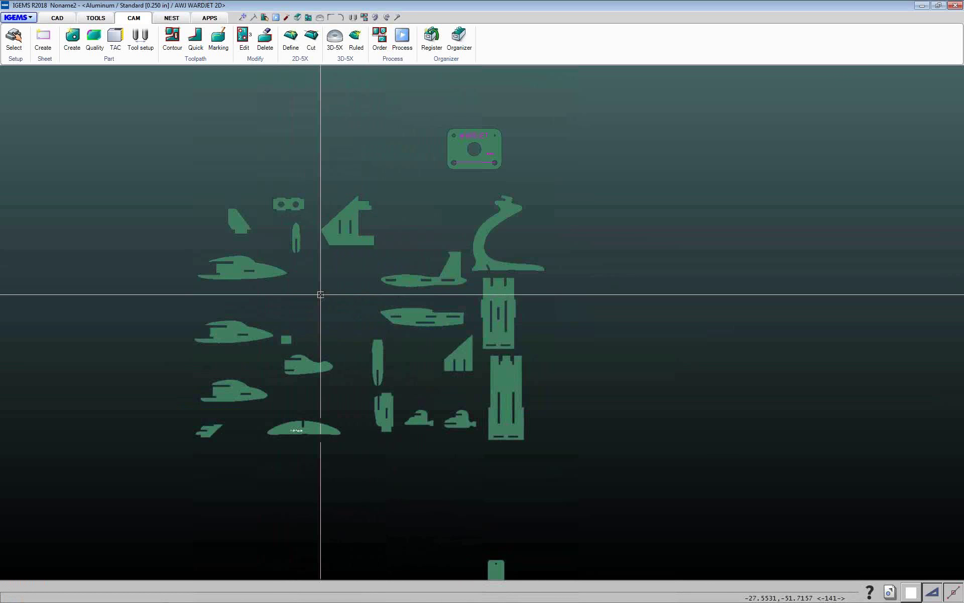
Apply waterjet marking with the MARKING attribute to the WARDJET lettering on the plate, connected to the part and excluding contours
middle_click_drag(319, 295, 323, 319)
scroll(327, 306, "down", 3)
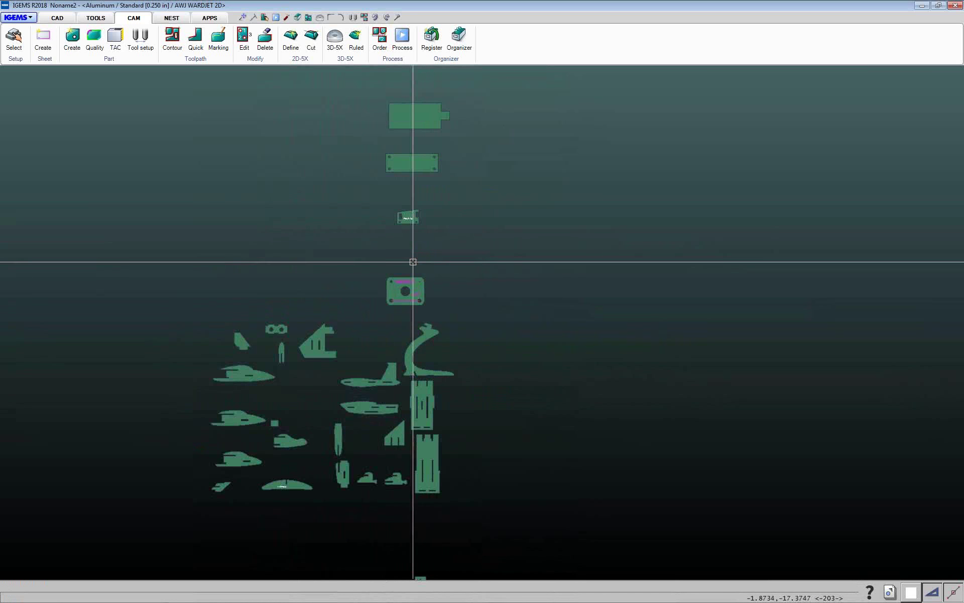
scroll(402, 282, "up", 3)
scroll(397, 281, "up", 3)
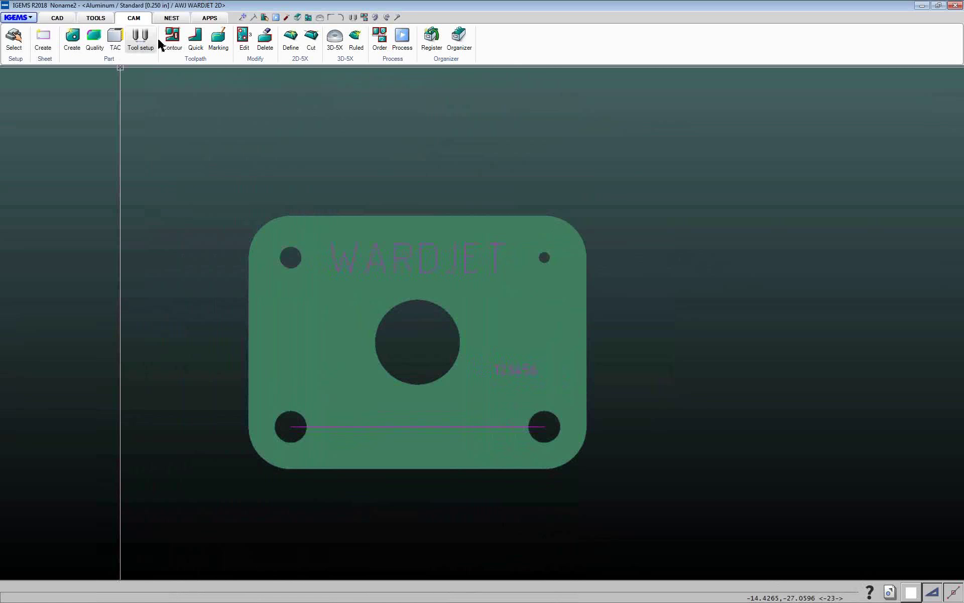
left_click(217, 42)
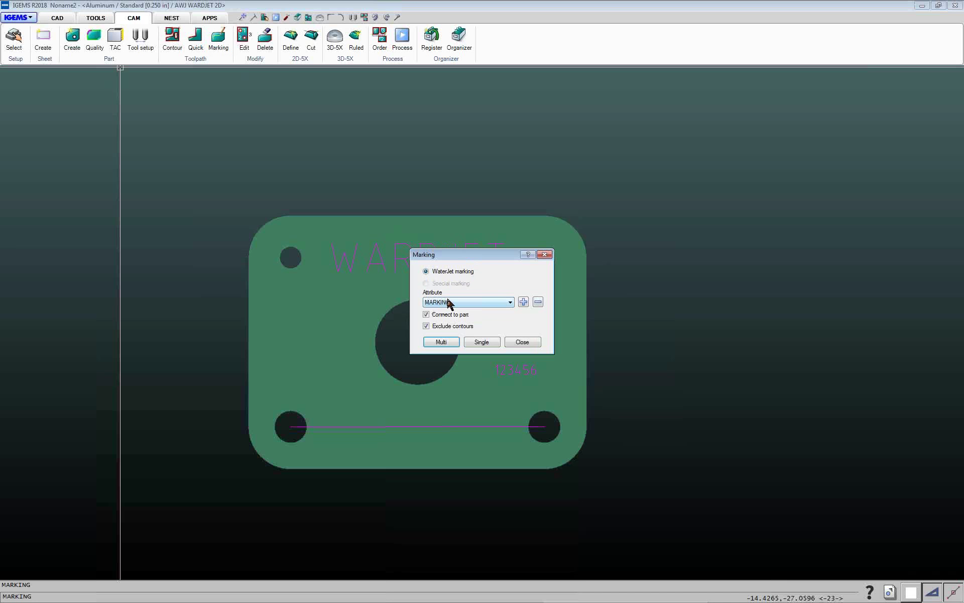
left_click(445, 344)
left_click_drag(316, 232, 522, 277)
right_click(522, 278)
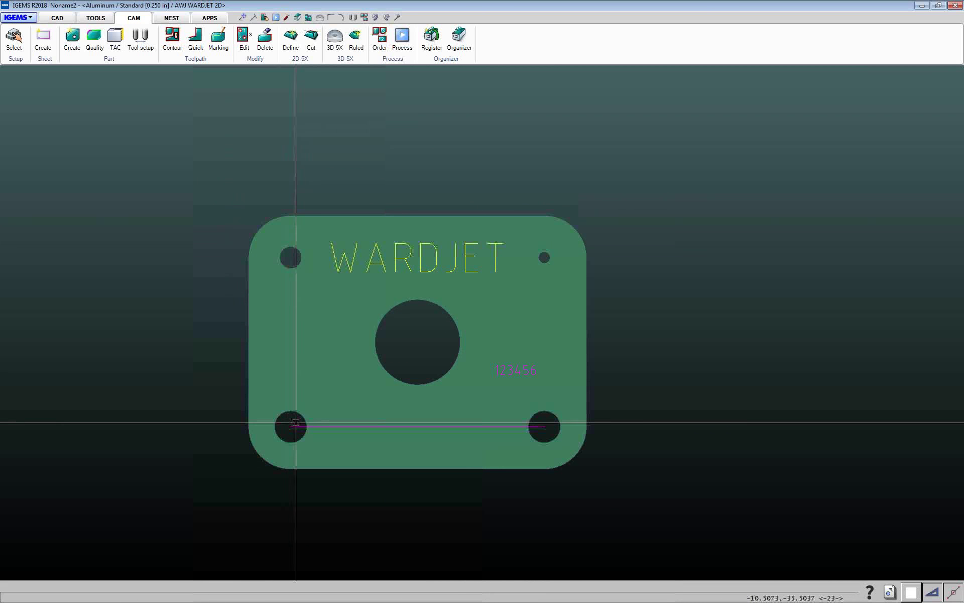
Create a single Quick slit toolpath with 0.12 in overcut along the line between the WARDJET plate's lower holes, starting at its right end
left_click(196, 40)
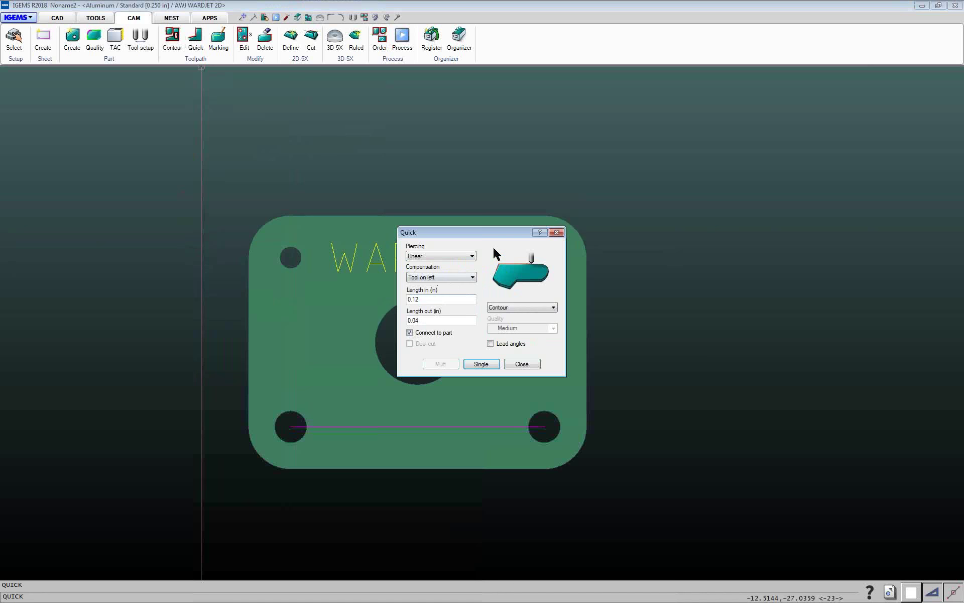
left_click_drag(489, 235, 475, 231)
left_click(489, 305)
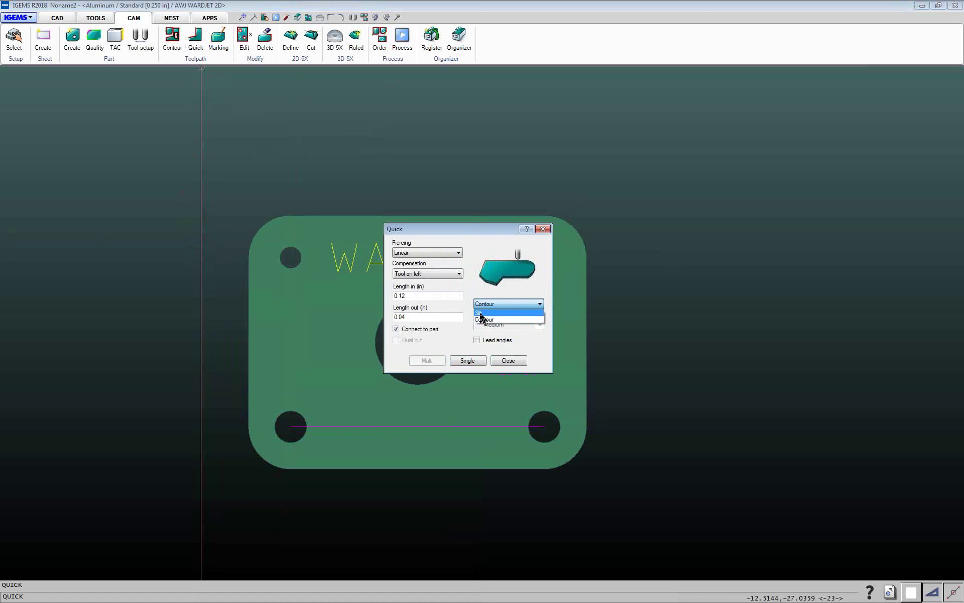
left_click(480, 313)
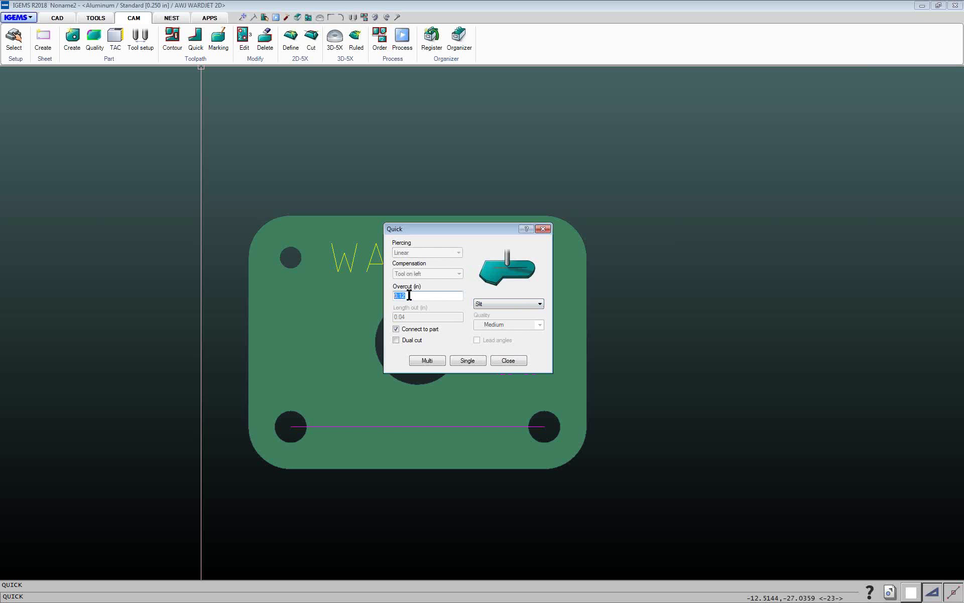
left_click_drag(408, 295, 393, 295)
left_click(467, 360)
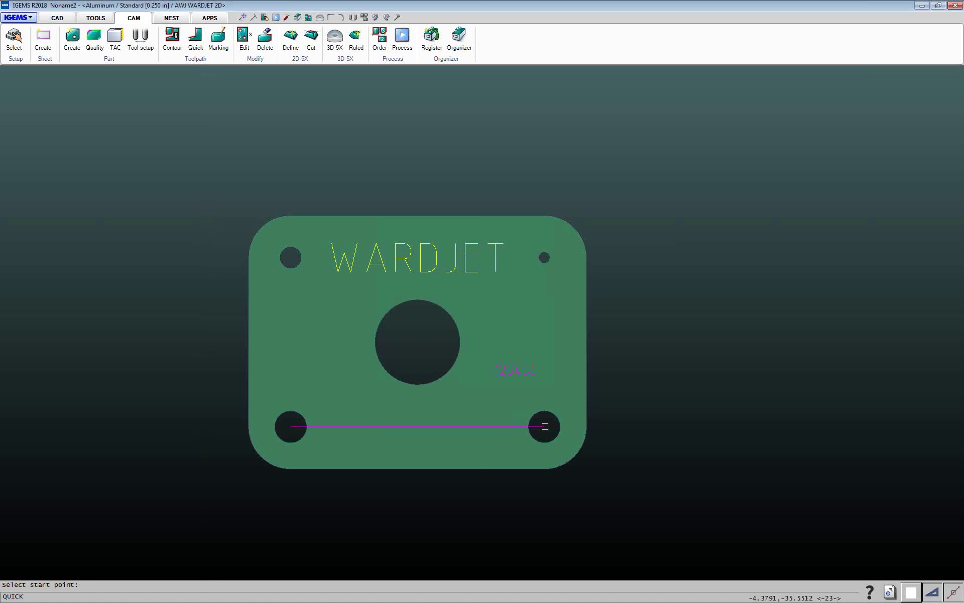
left_click(545, 426)
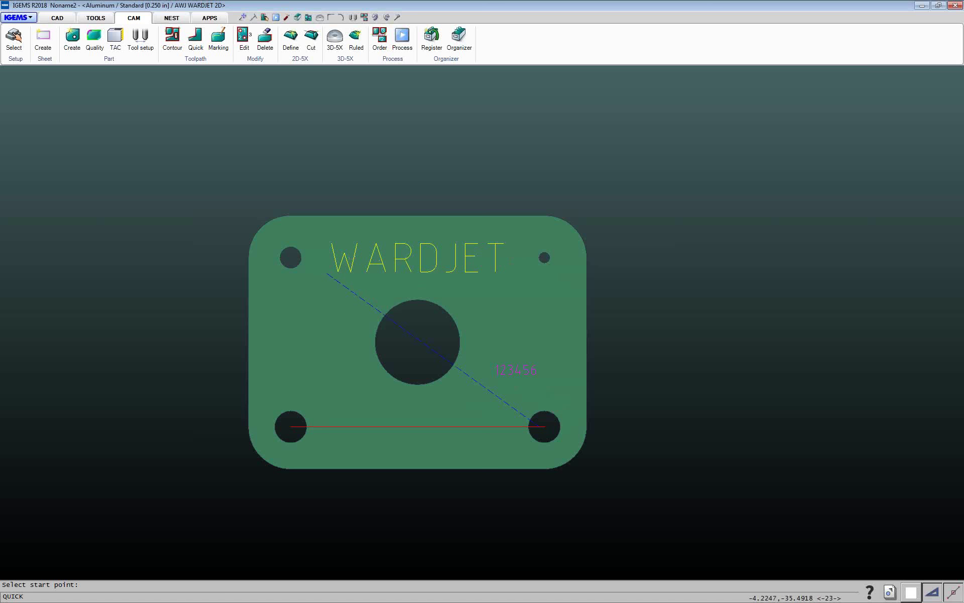
right_click(580, 315)
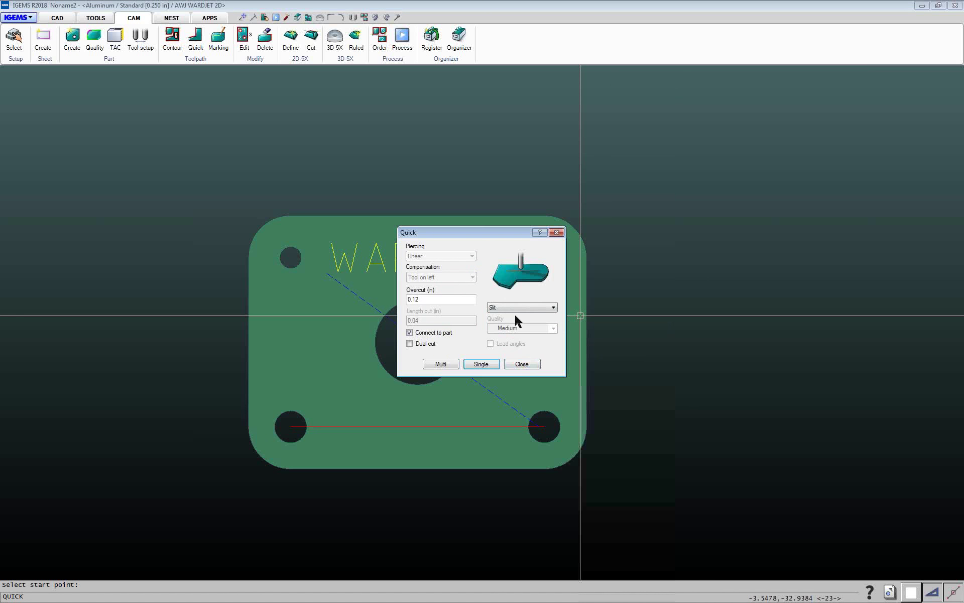
left_click(515, 364)
Inspect the toolpaths on the WARDJET plate and the shape of the Quick Cut part
scroll(514, 364, "down", 3)
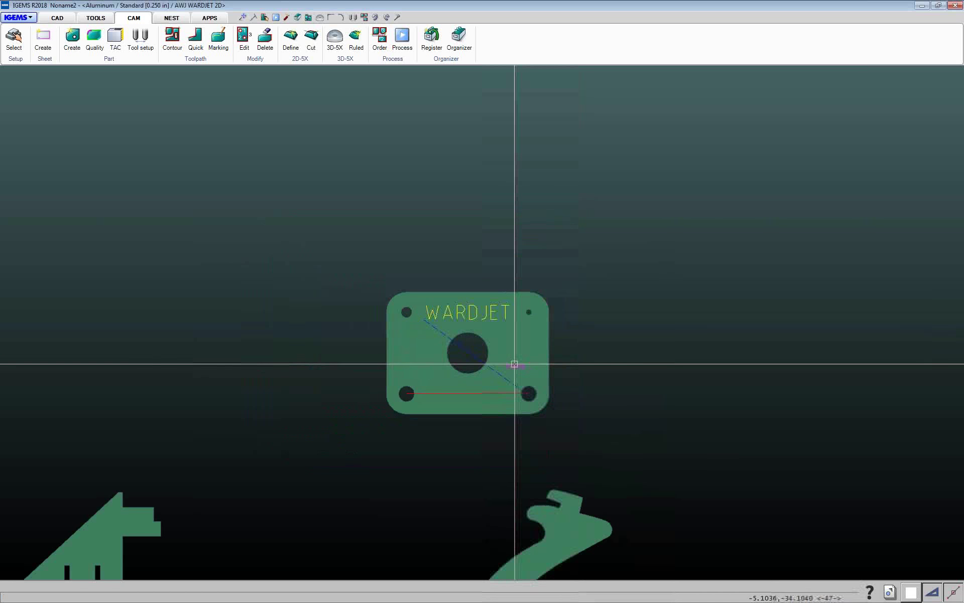
scroll(490, 390, "up", 3)
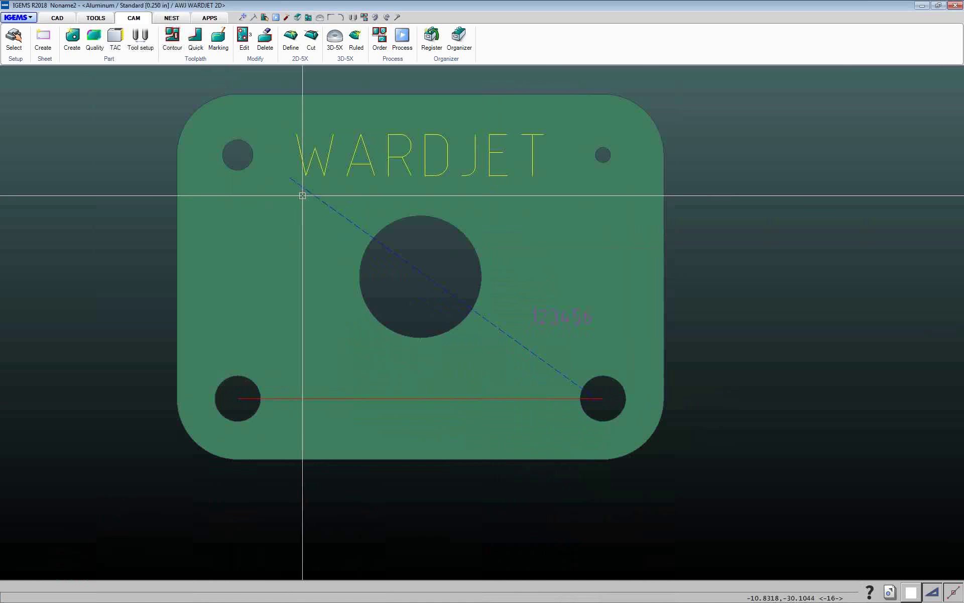
scroll(302, 196, "down", 6)
scroll(340, 303, "up", 3)
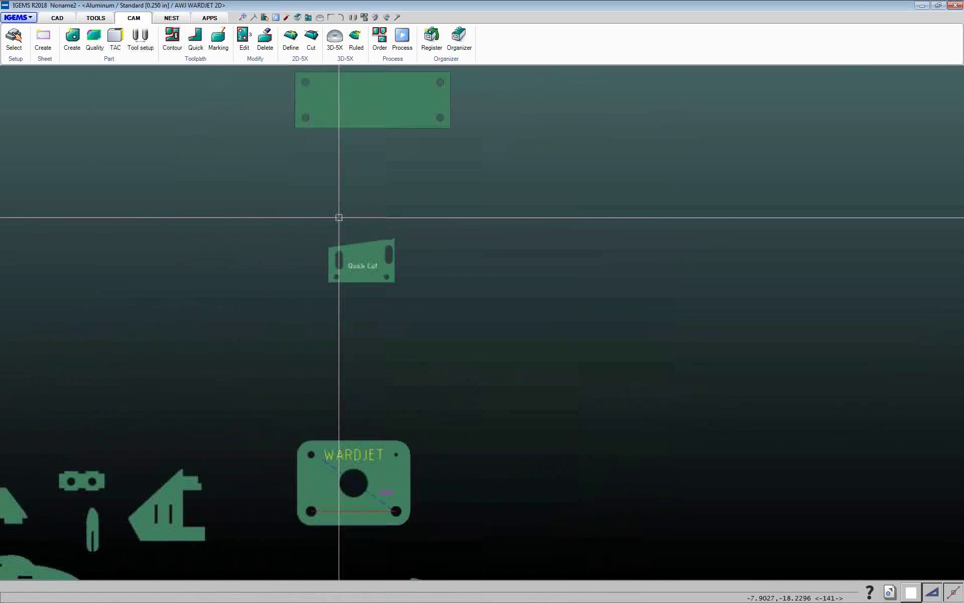
scroll(351, 243, "up", 6)
scroll(684, 234, "down", 3)
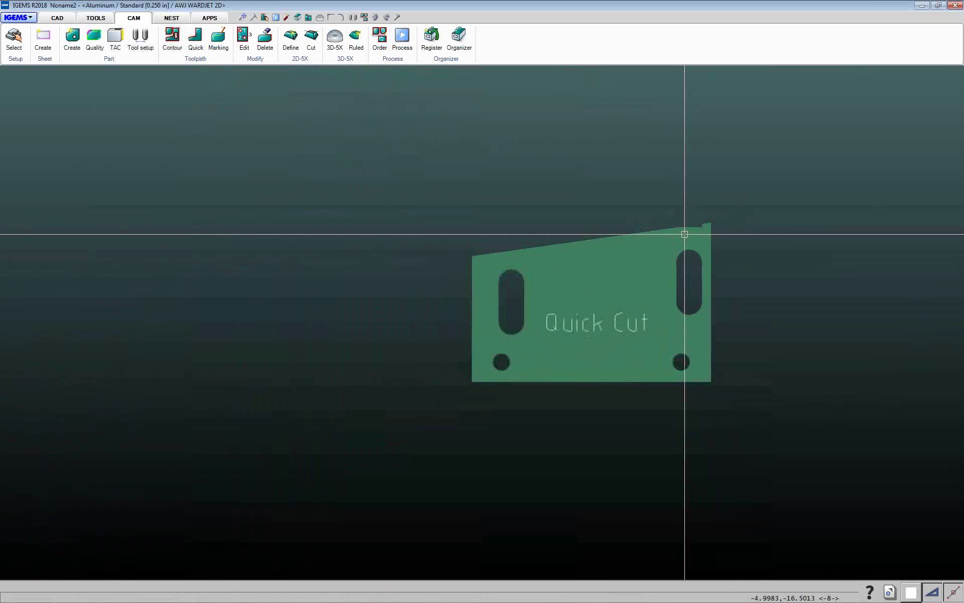
Set up a single Quick contour toolpath for the Quick Cut part with linear piercing, tool on left, 0.12 in length in and 0.04 in length out
middle_click_drag(710, 221, 612, 227)
scroll(641, 235, "up", 3)
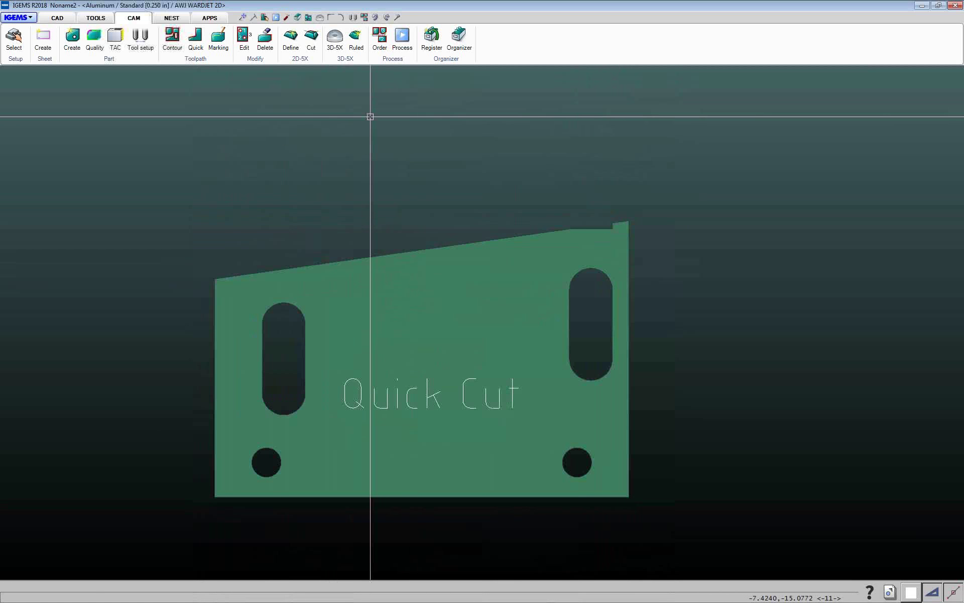
left_click(195, 42)
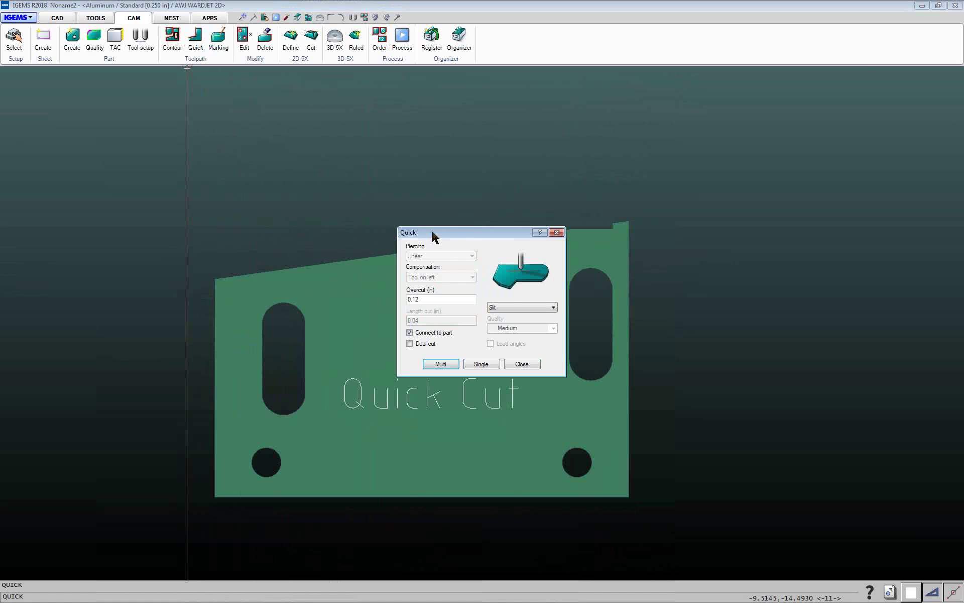
left_click(510, 311)
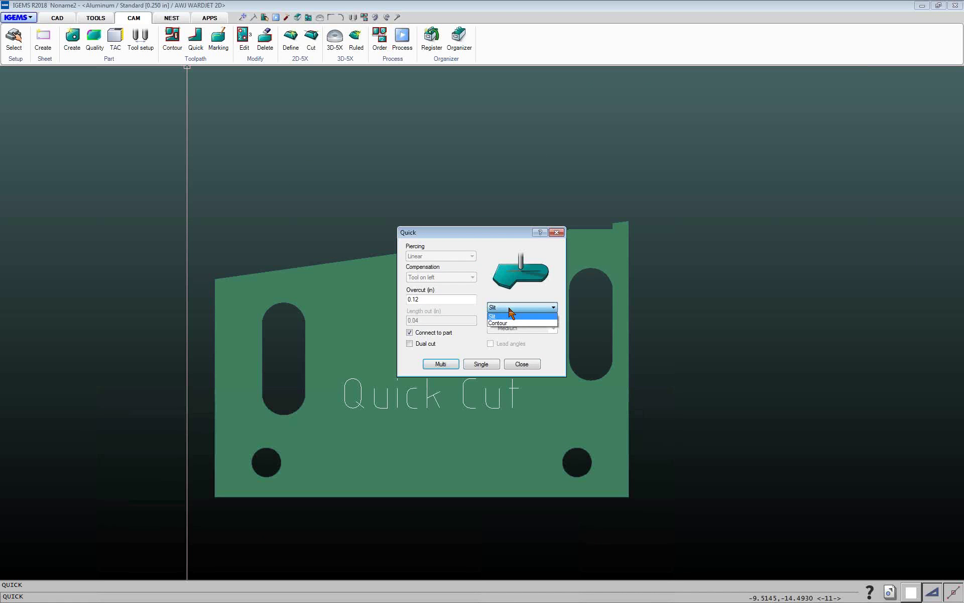
left_click(504, 324)
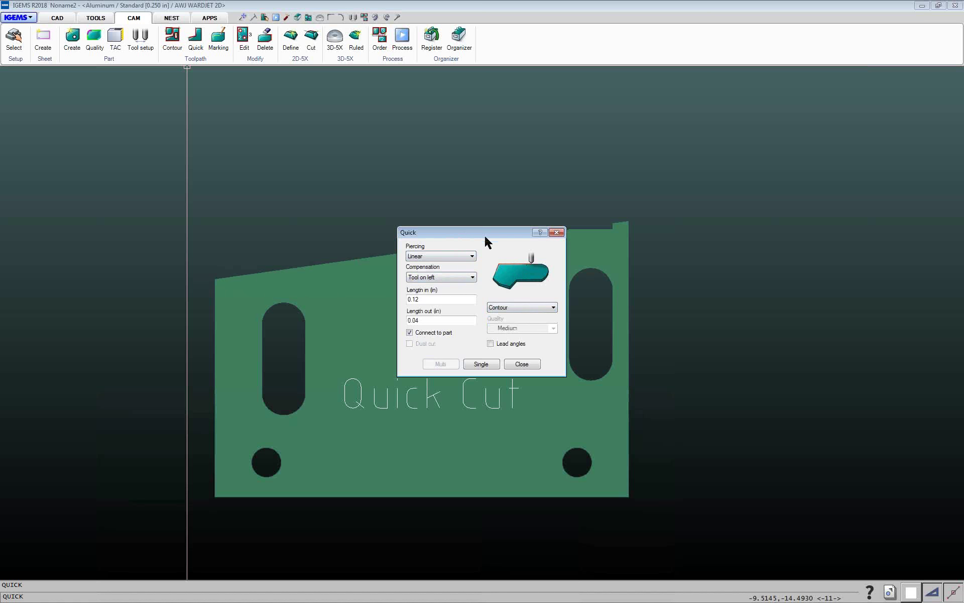
left_click(436, 279)
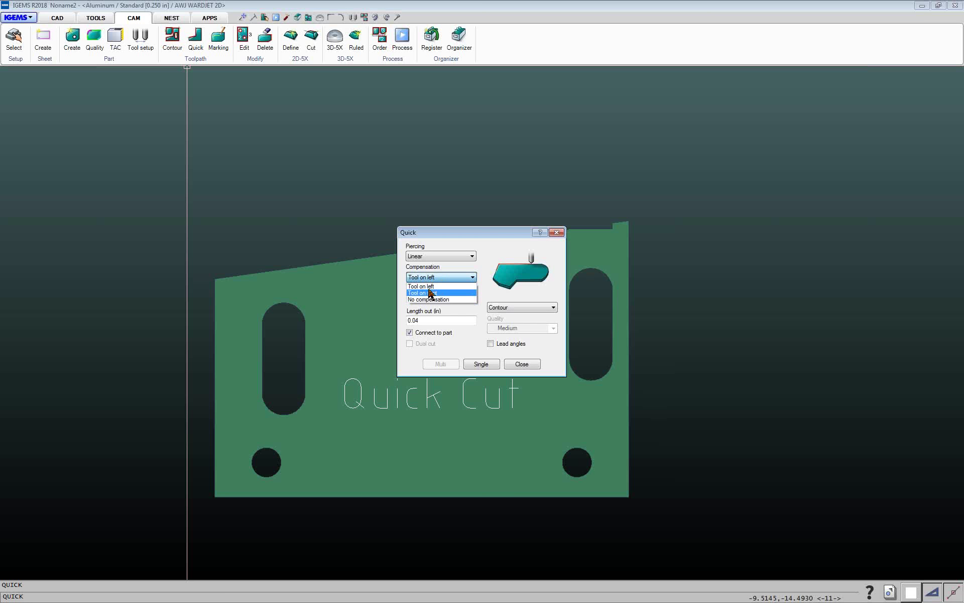
left_click(428, 287)
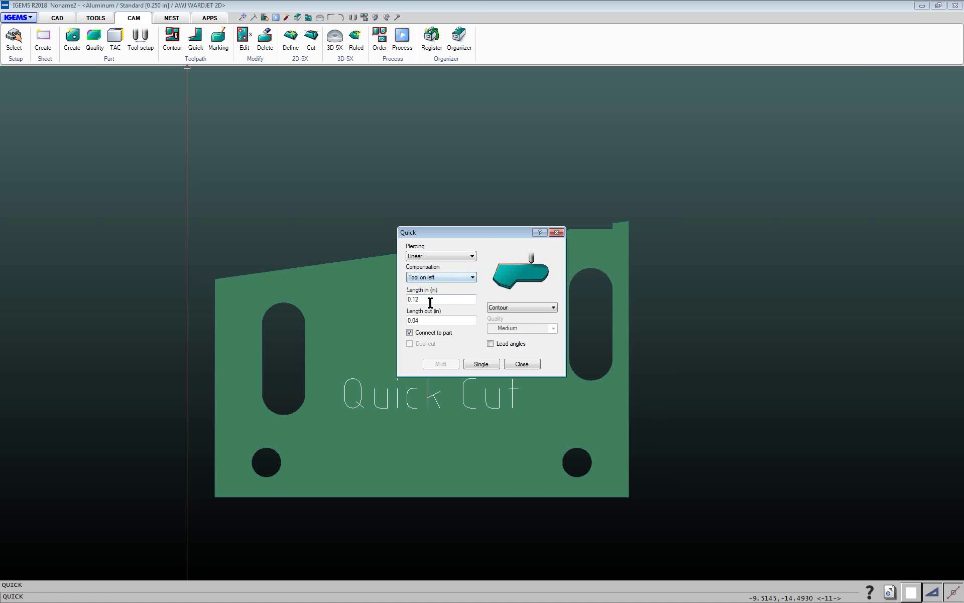
key("Tab")
key("Tab")
left_click(480, 364)
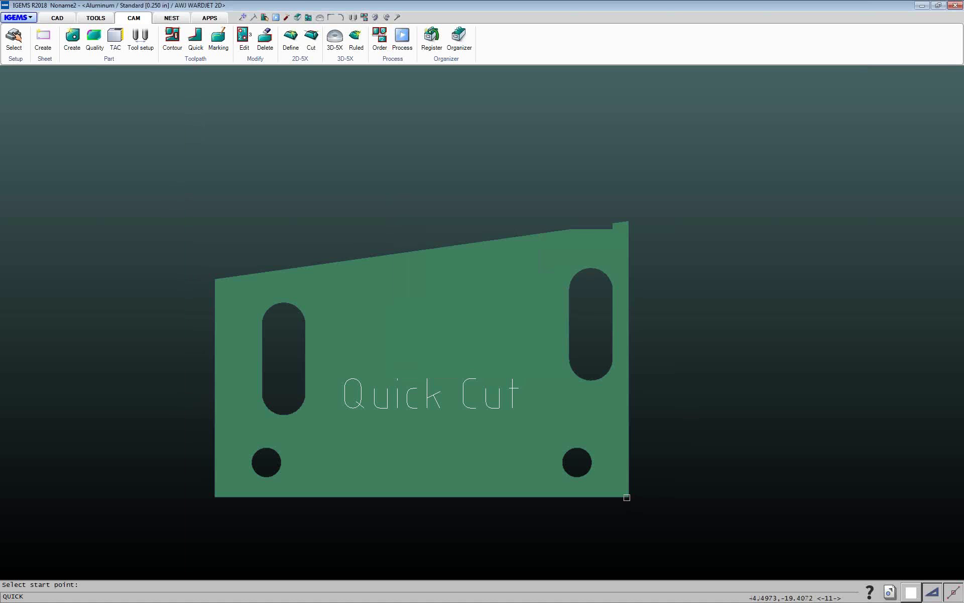
Create the contour toolpath along the Quick Cut part's lower edge from its lower-right corner to its lower-left corner, and inspect its lead-in
left_click(627, 495)
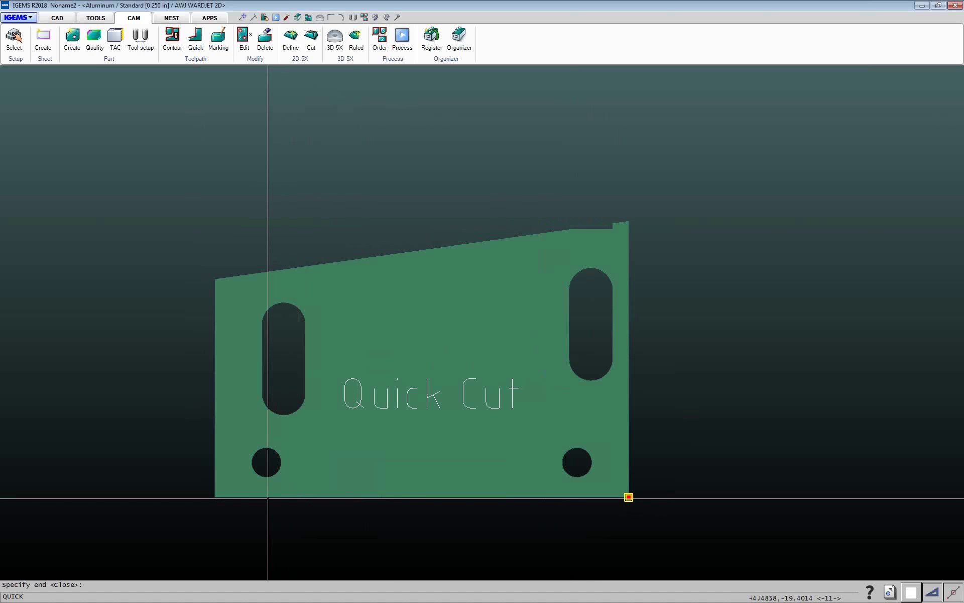
left_click(214, 497)
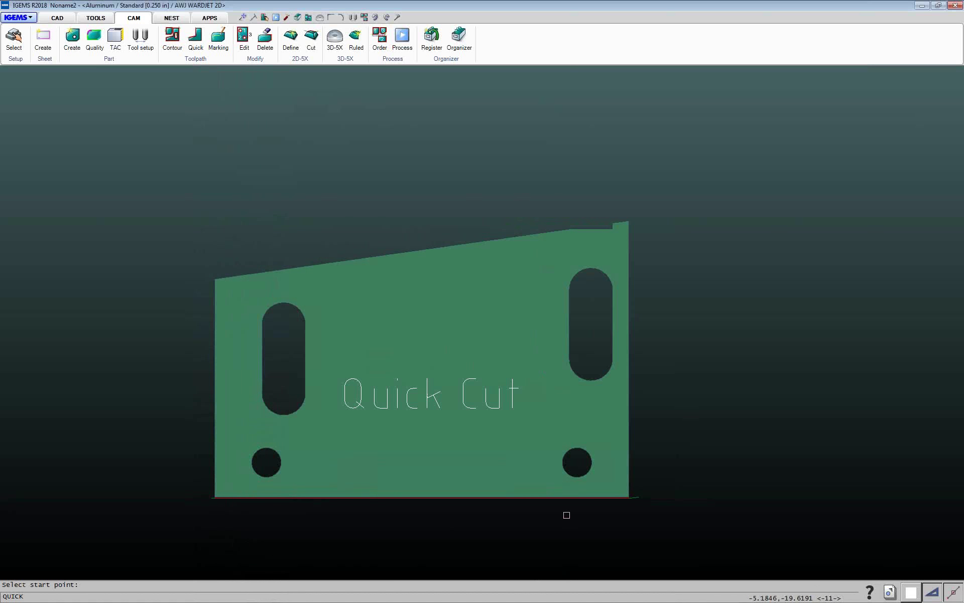
scroll(559, 511, "up", 4)
scroll(551, 507, "up", 5)
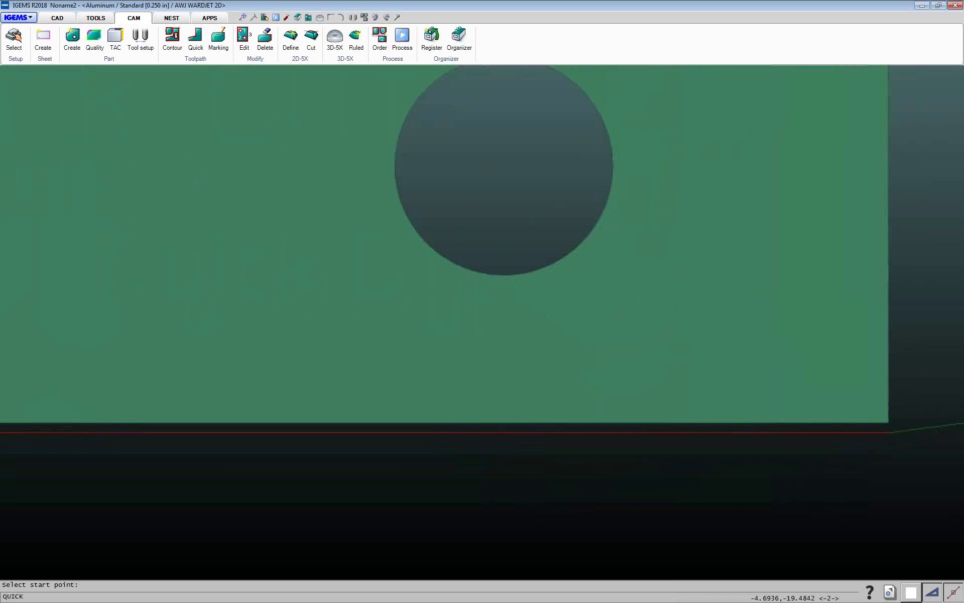
scroll(691, 422, "up", 3)
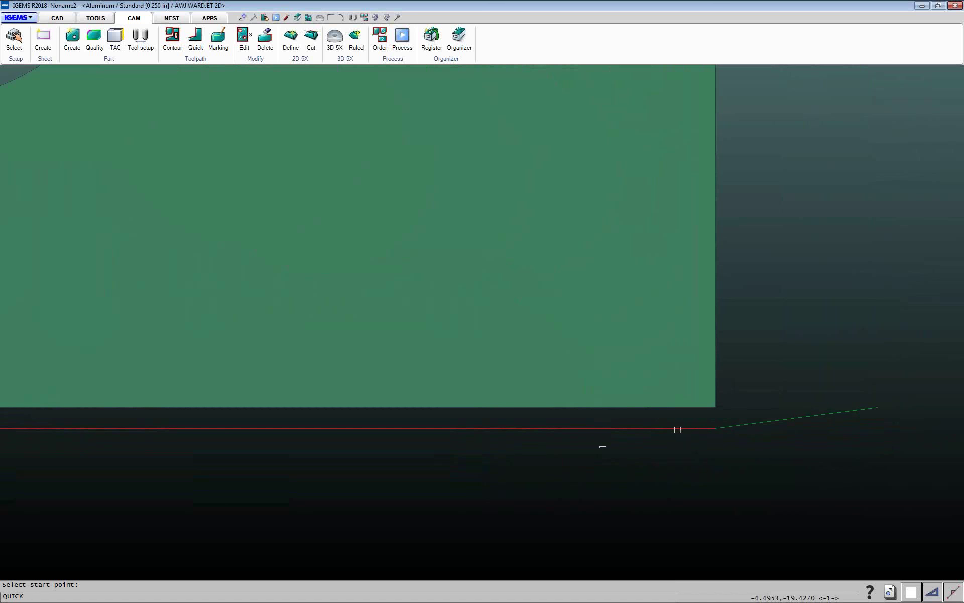
scroll(676, 429, "down", 8)
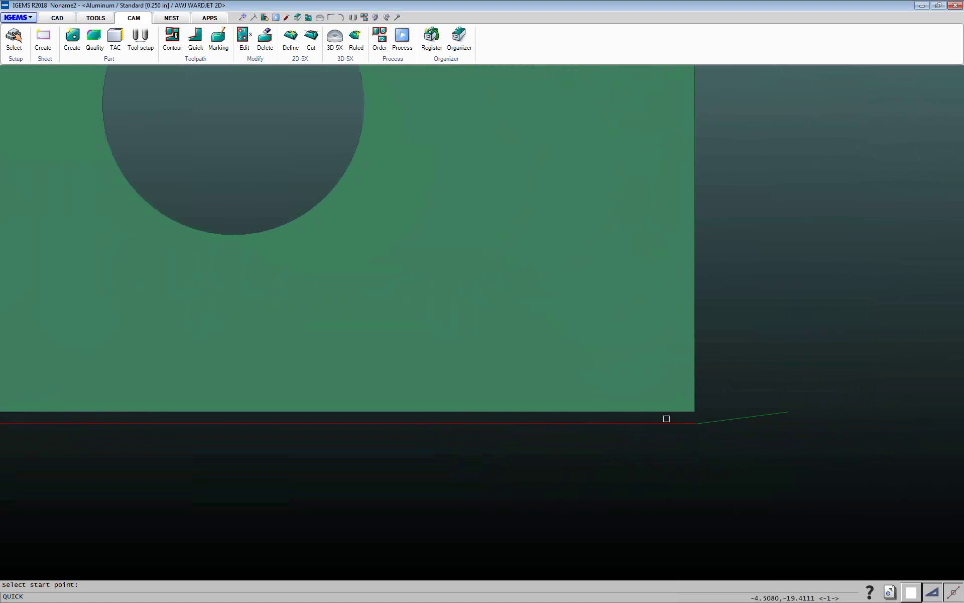
middle_click_drag(508, 397, 563, 440)
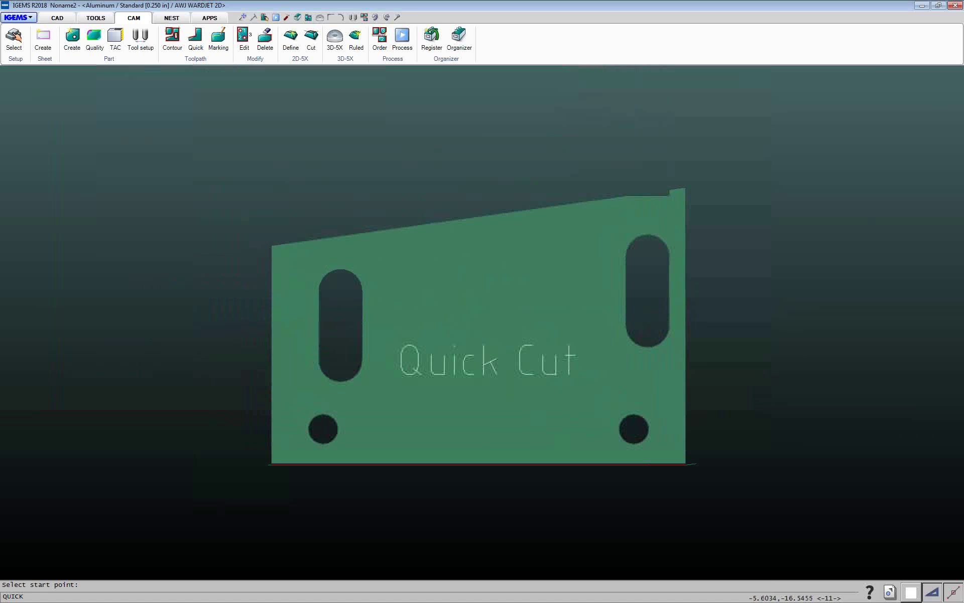
Create another contour toolpath along the part's stepped upper edge from its upper-left to its upper-right corner and finish the Quick command
left_click(271, 245)
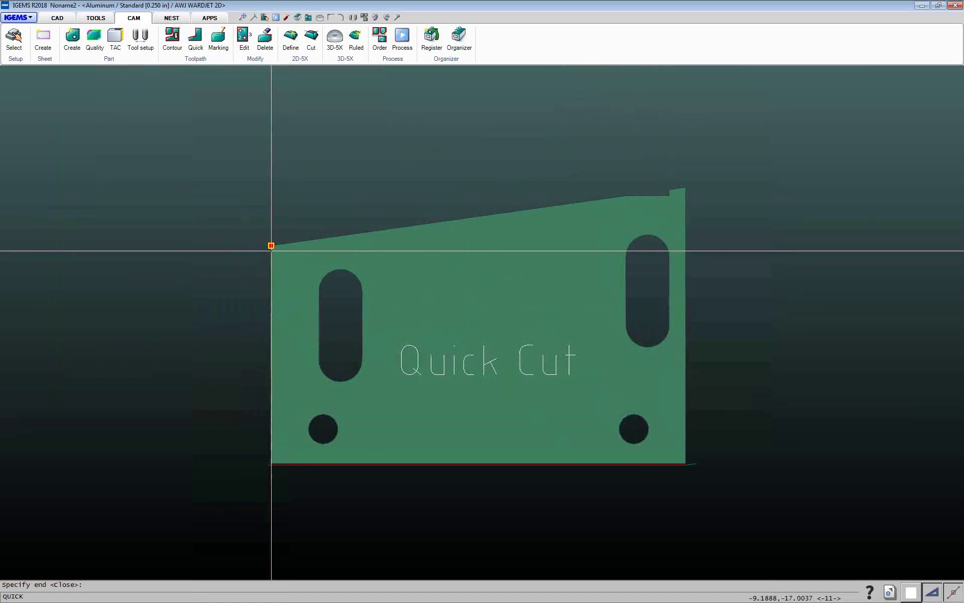
left_click(685, 187)
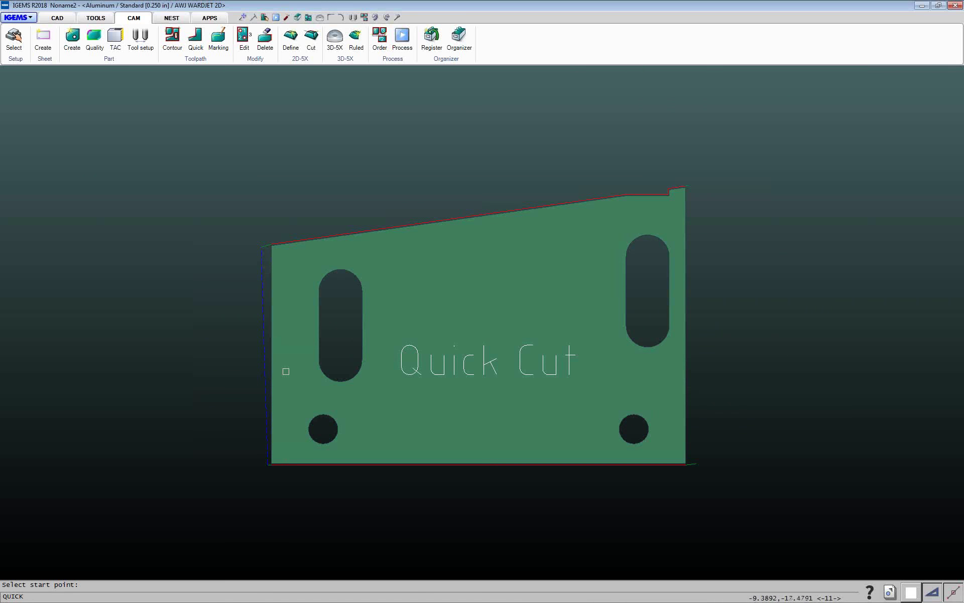
scroll(271, 240, "up", 5)
scroll(490, 212, "down", 6)
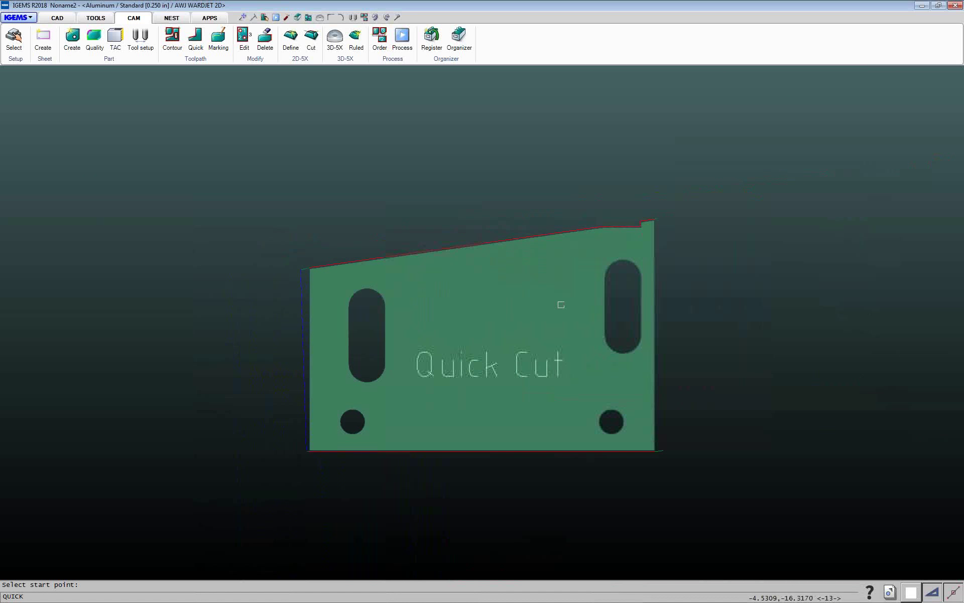
scroll(501, 271, "down", 2)
right_click(503, 280)
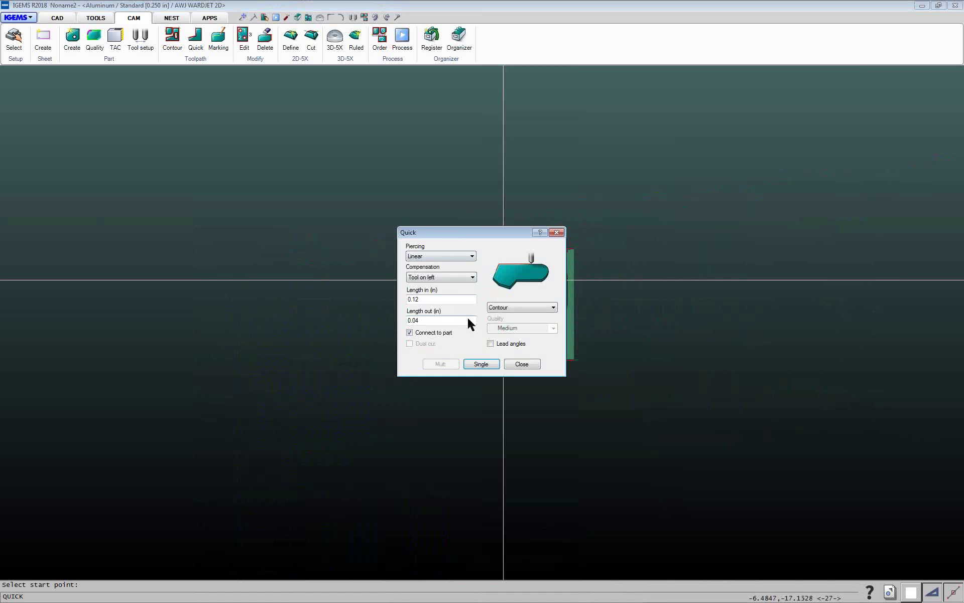
left_click(525, 365)
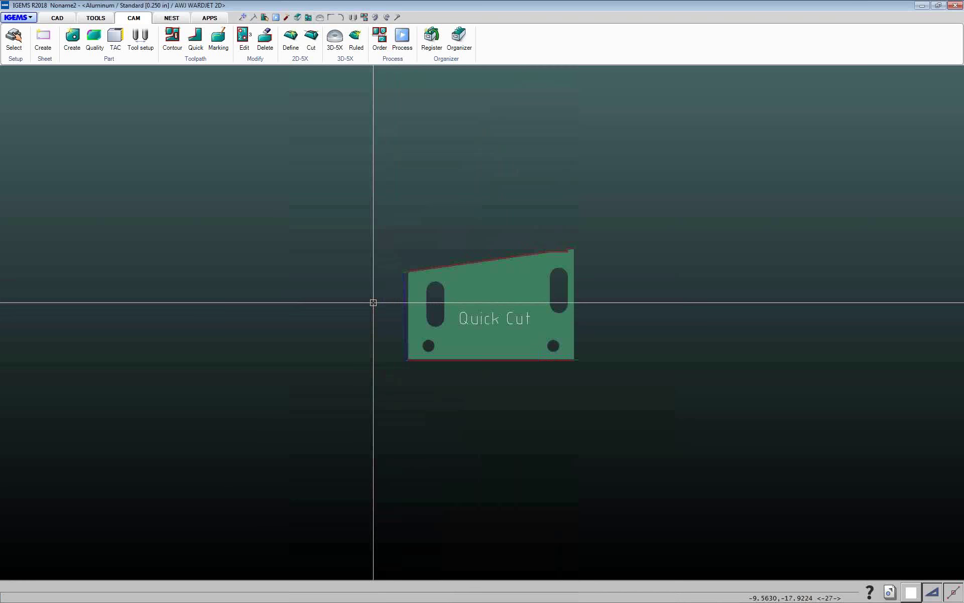
Open the Contour toolpath settings and place the dialog clear of the Quick Cut part
left_click(173, 41)
left_click_drag(127, 10, 386, 165)
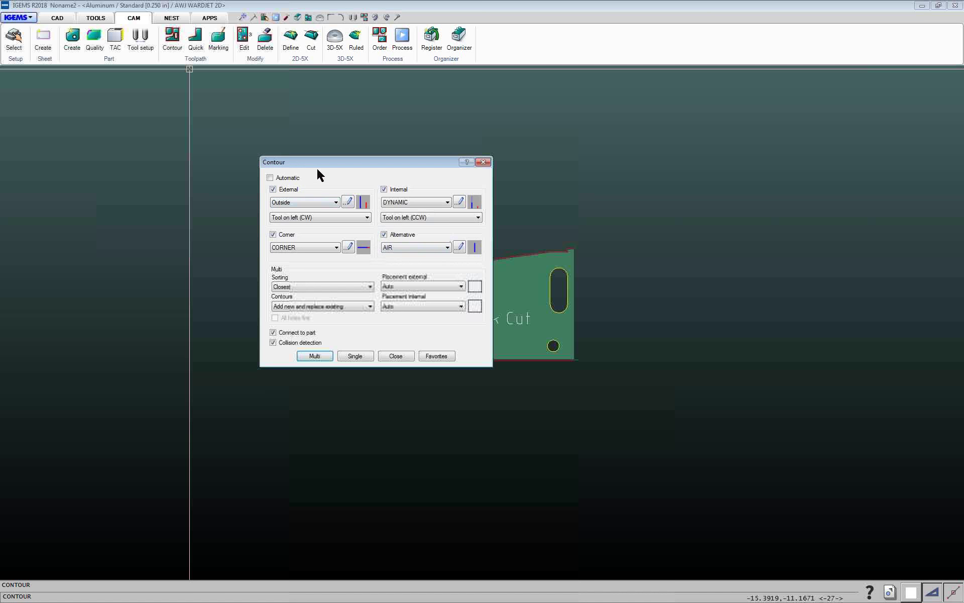
left_click_drag(354, 157, 381, 197)
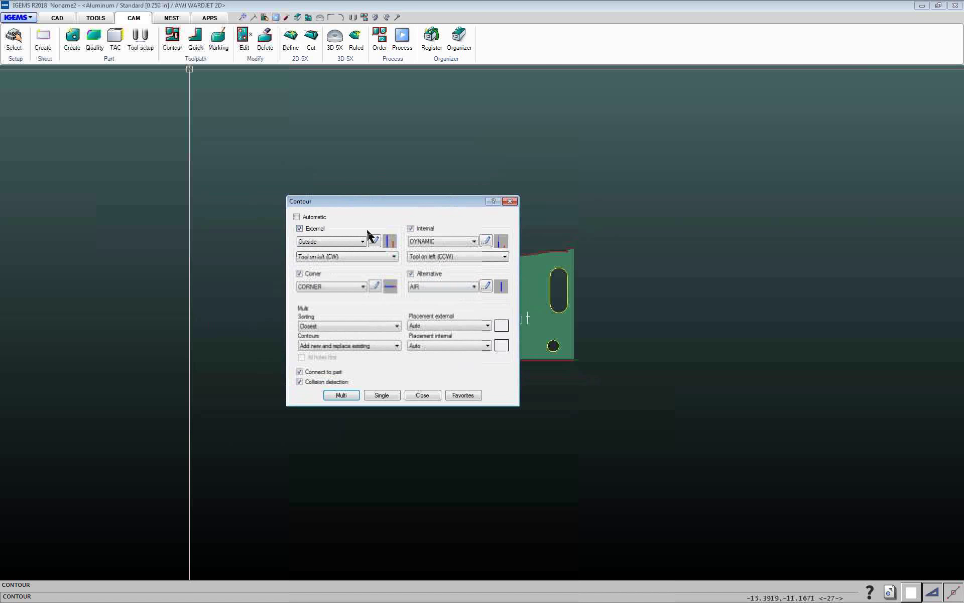
left_click(411, 229)
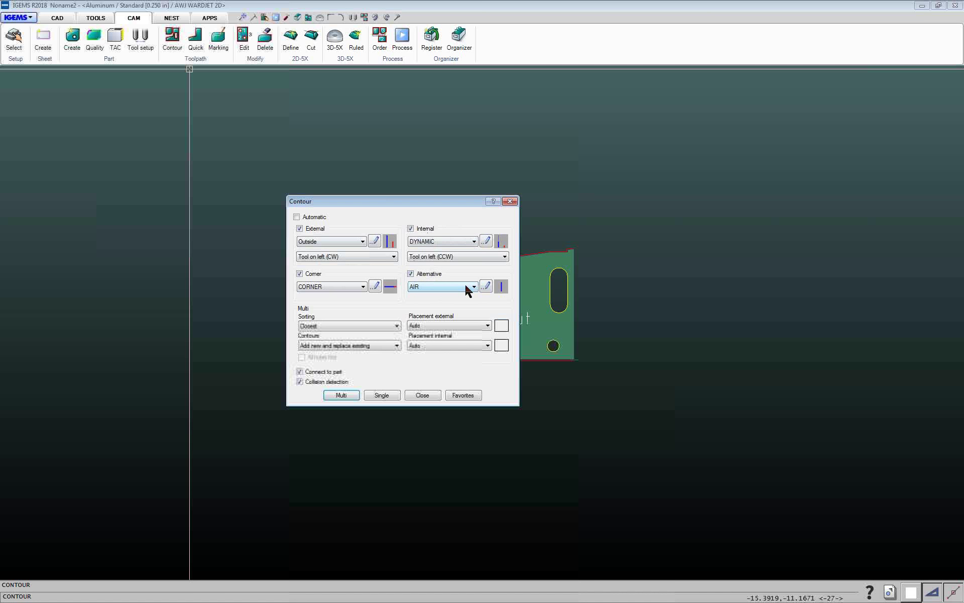
left_click_drag(401, 206, 260, 232)
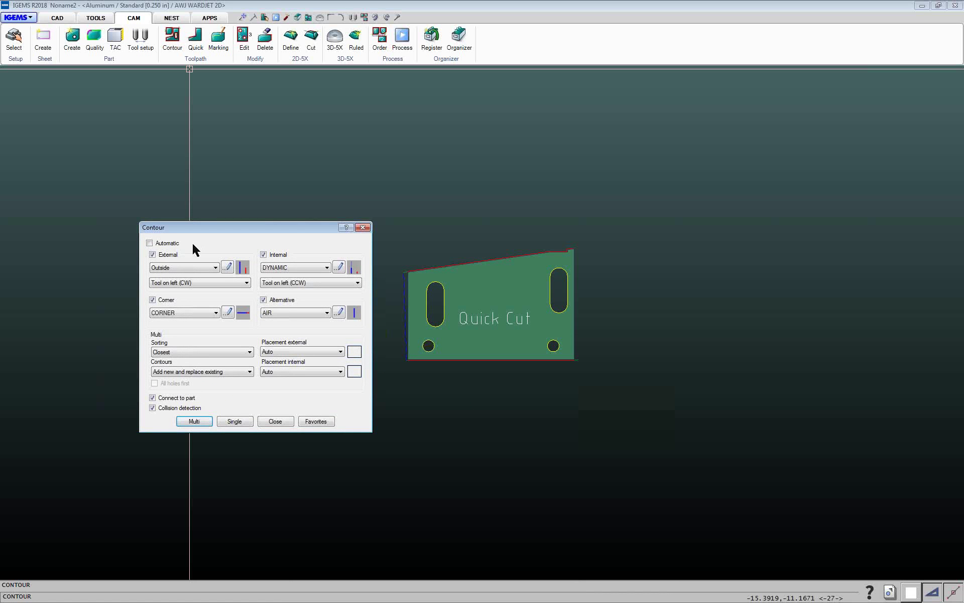
Try the Automatic option and the DRILLING Outside external lead, and restore manual leads with Outside for external contours
left_click(166, 244)
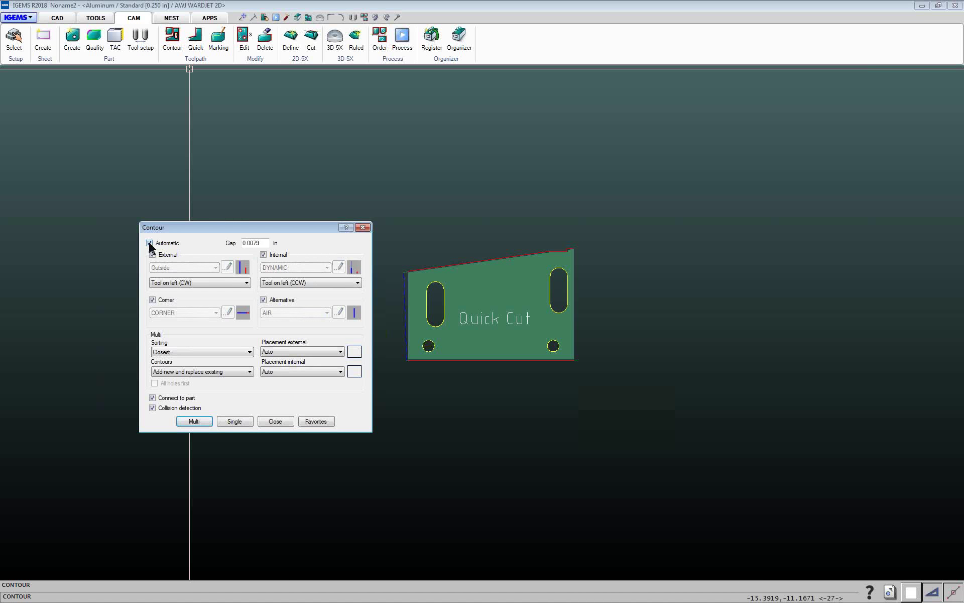
left_click(149, 243)
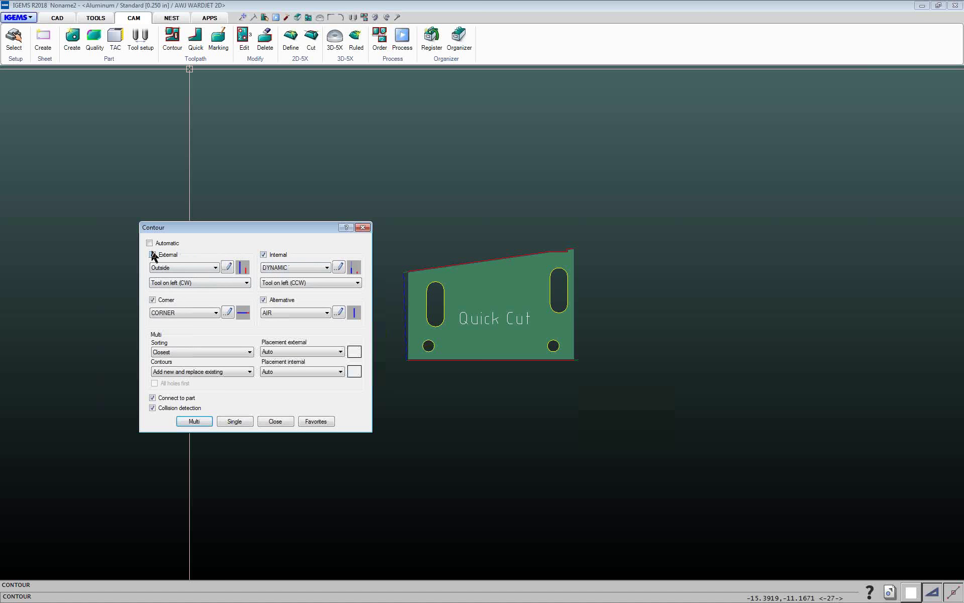
left_click(216, 268)
left_click(174, 380)
left_click(185, 270)
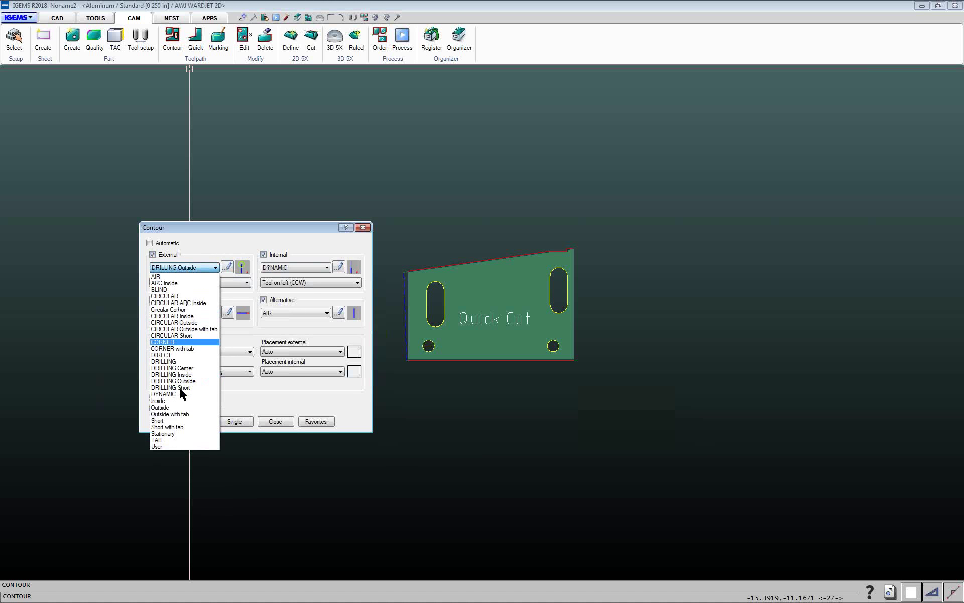
left_click(165, 407)
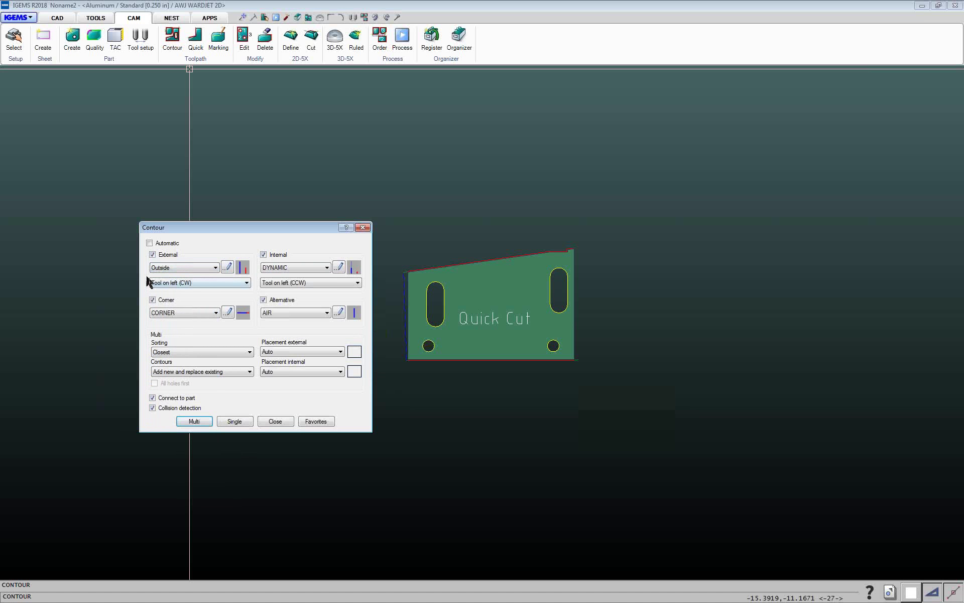
Open the definition of the external Outside lead and examine the available piercing types, keeping Linear
left_click(228, 267)
left_click_drag(476, 246, 476, 260)
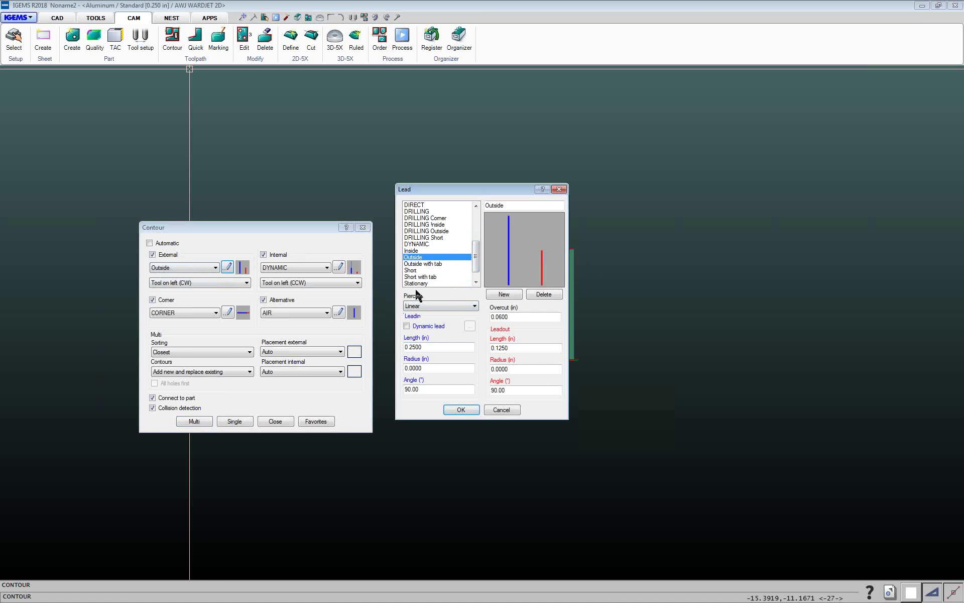
left_click(416, 306)
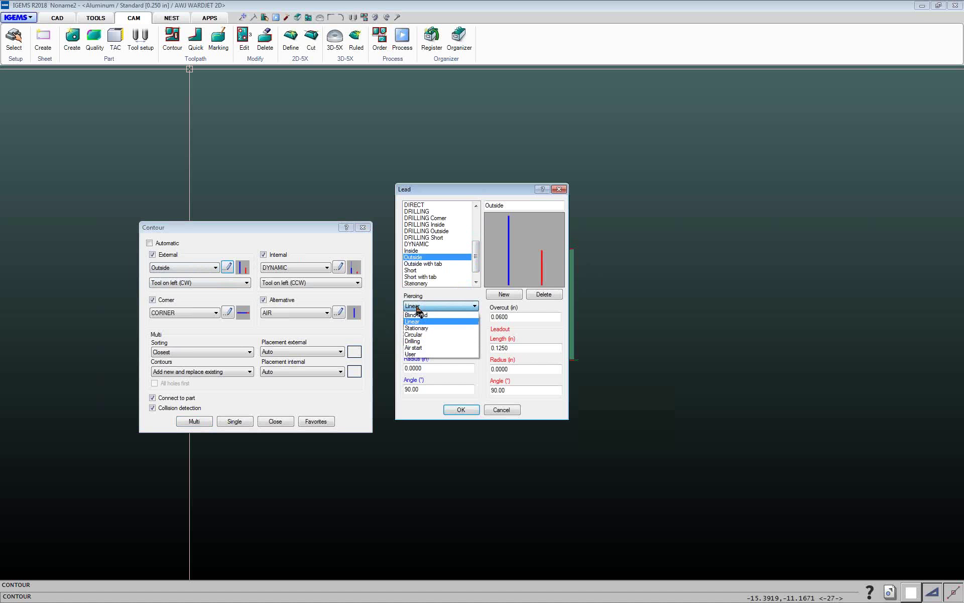
left_click(417, 306)
left_click(425, 306)
left_click(425, 306)
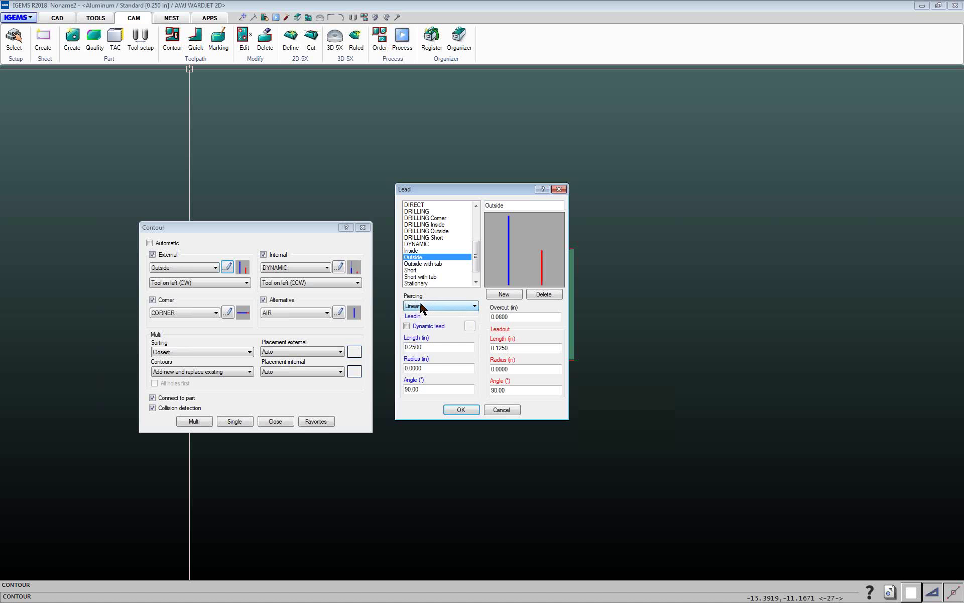
left_click(422, 307)
left_click(425, 306)
Review the Outside lead's lead-in, overcut and lead-out length, comparing its overcut with that of the Short with tab lead
left_click_drag(431, 347, 394, 392)
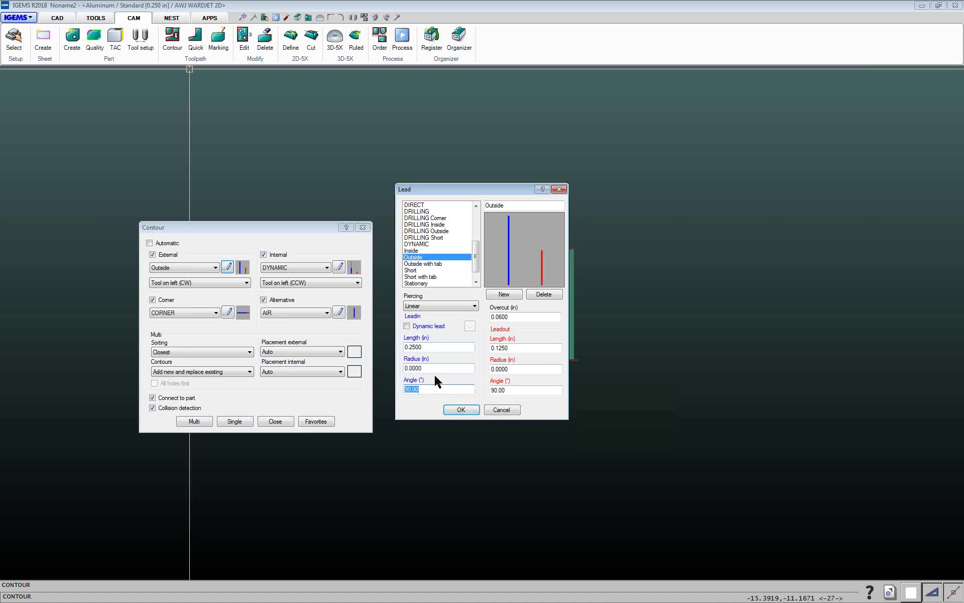
left_click_drag(522, 317, 487, 317)
left_click(427, 277)
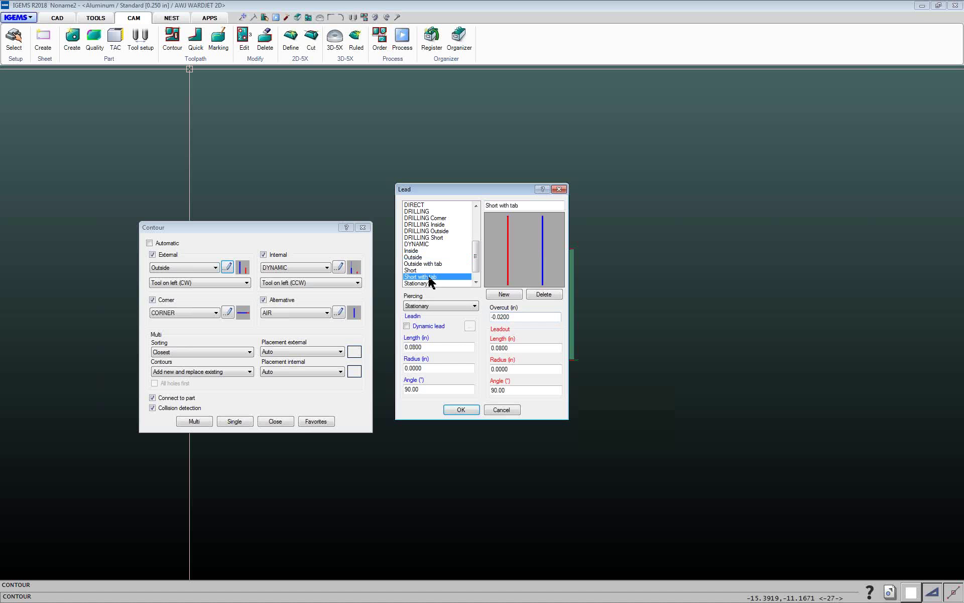
left_click_drag(513, 317, 466, 316)
left_click(413, 257)
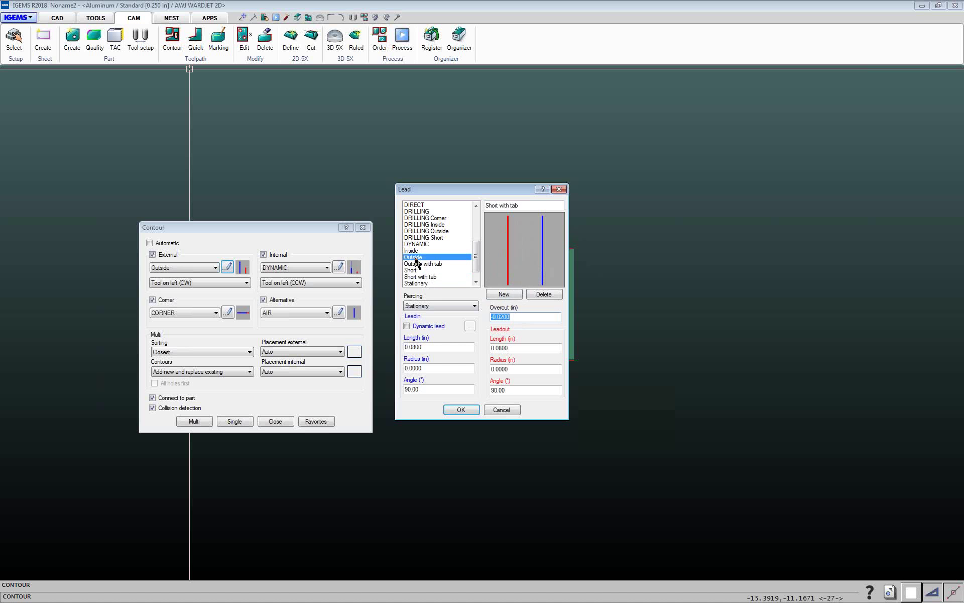
double_click(530, 316)
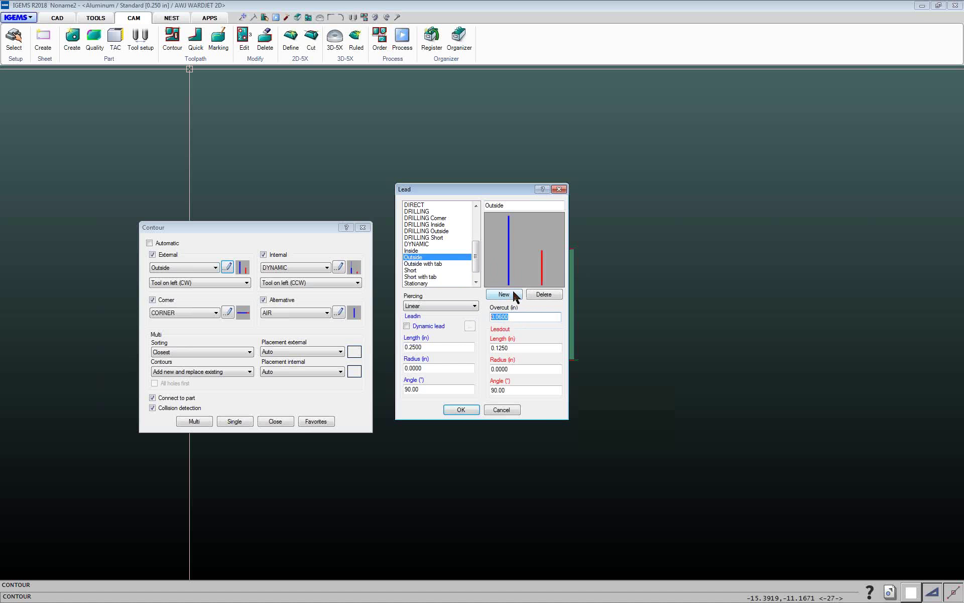
double_click(529, 348)
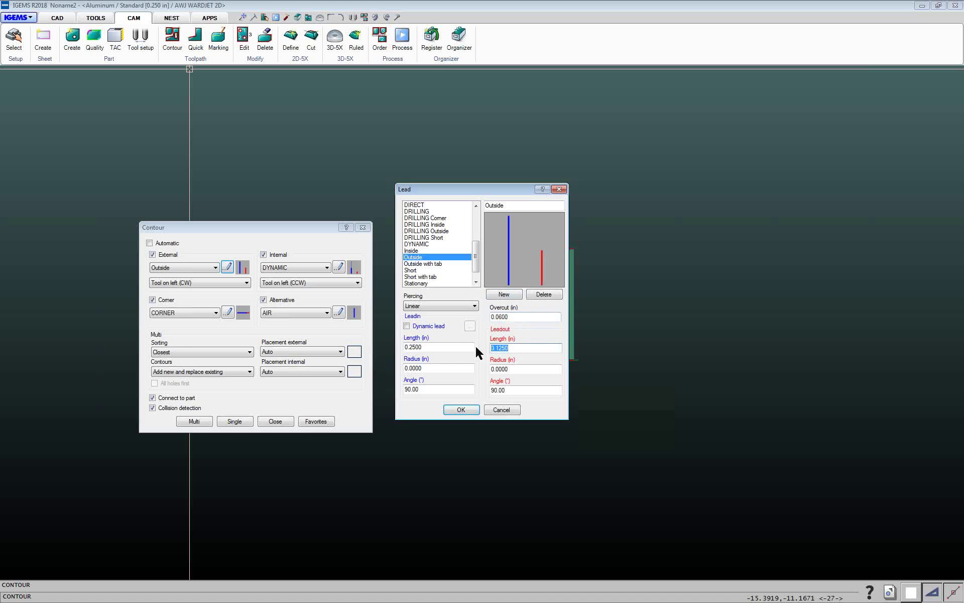
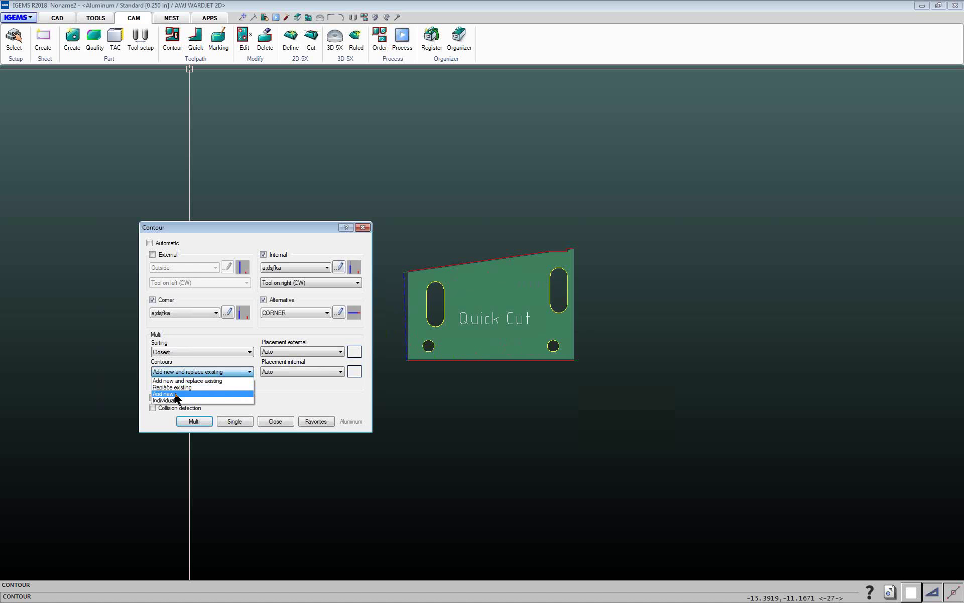
Review the contour handling and placement options, keeping Add new and replace existing with Auto placement for external and internal contours
left_click(178, 381)
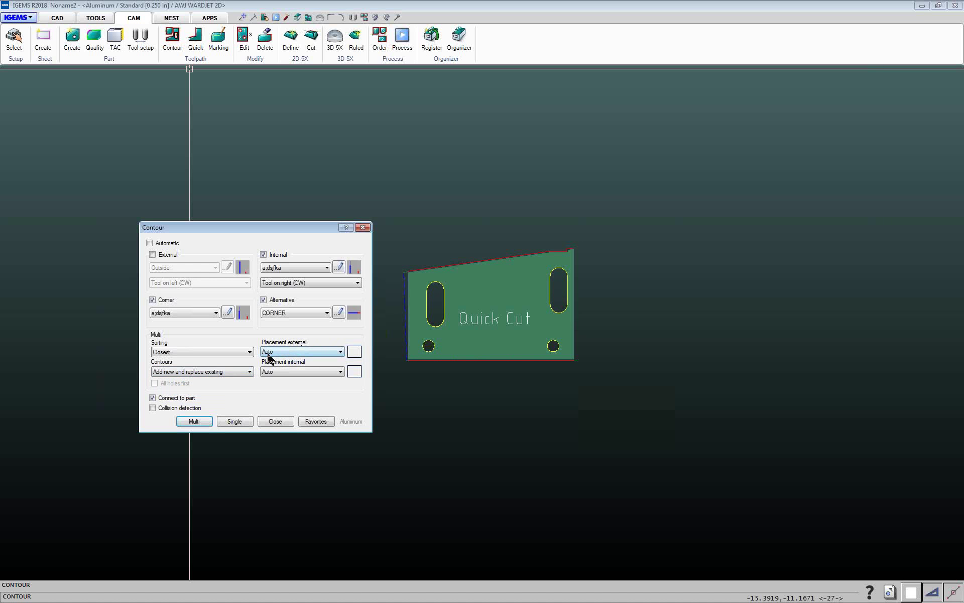
left_click(289, 353)
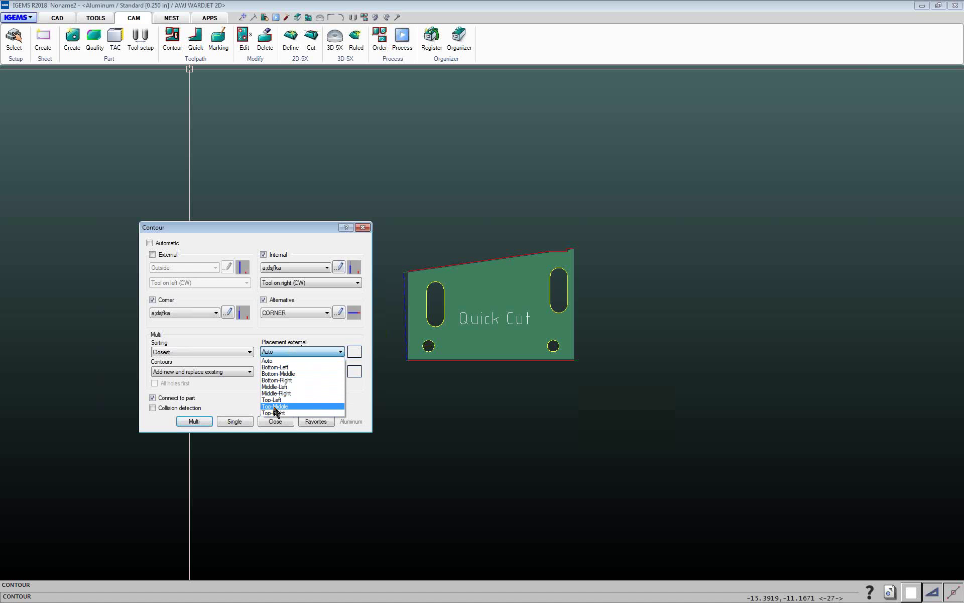
left_click(273, 360)
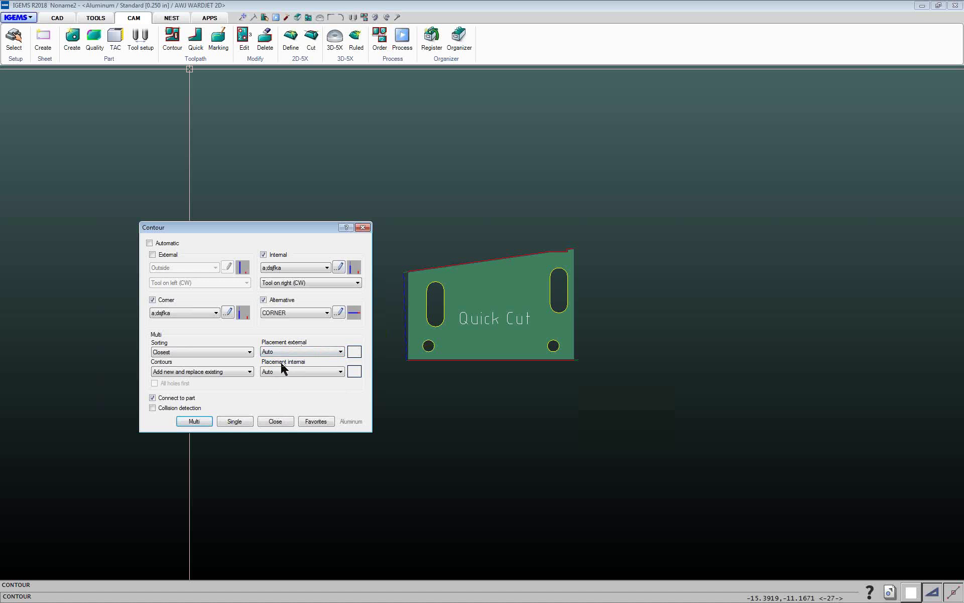
left_click(283, 372)
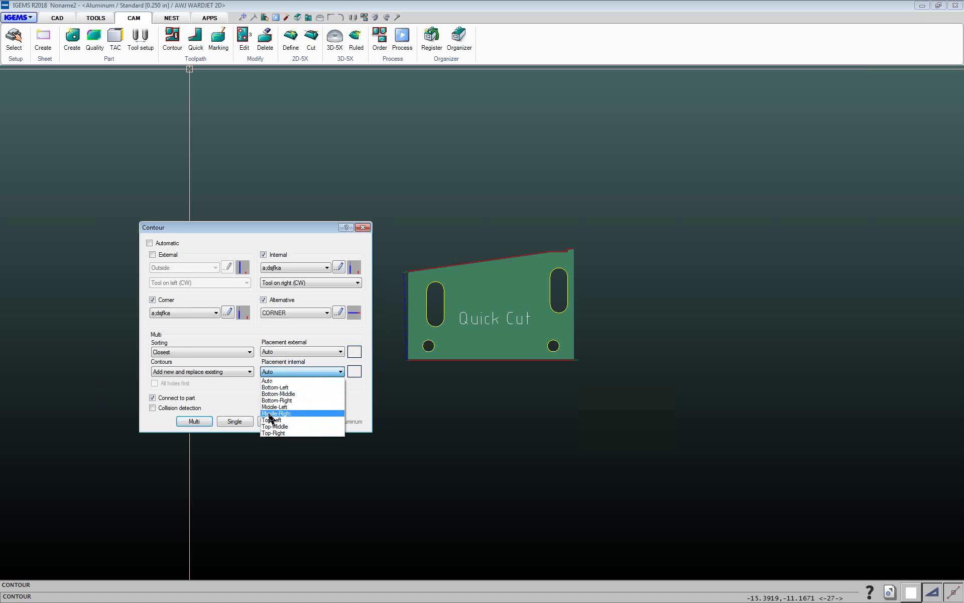
left_click(269, 382)
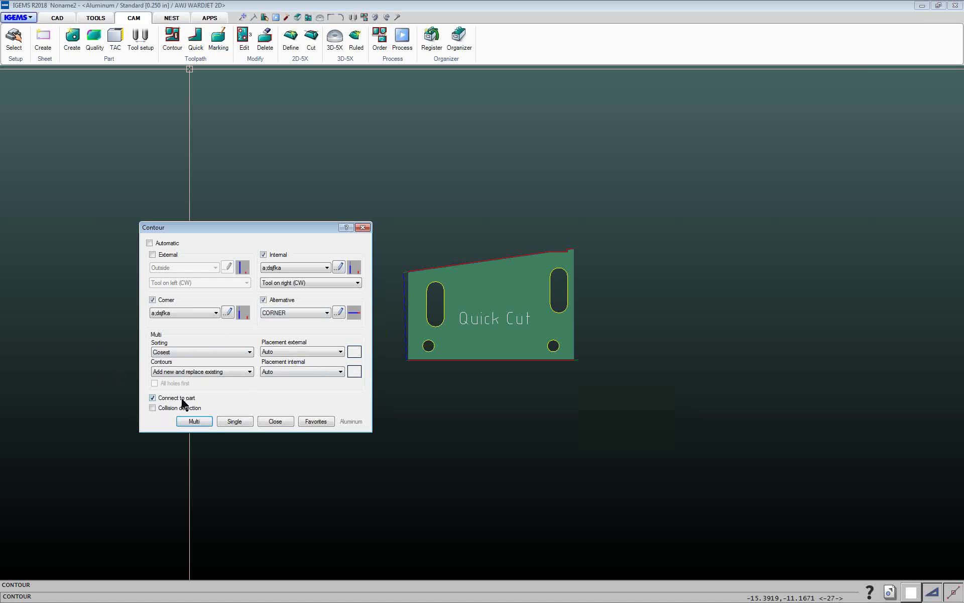
Turn on collision detection, enable the external Outside lead, and set the internal lead to DYNAMIC
left_click(153, 408)
left_click(153, 255)
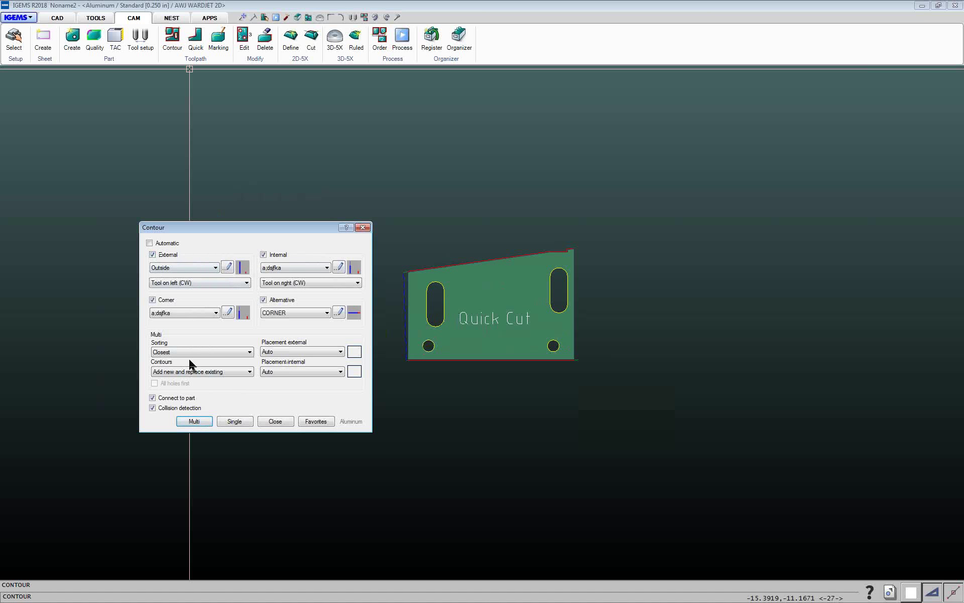
left_click(301, 268)
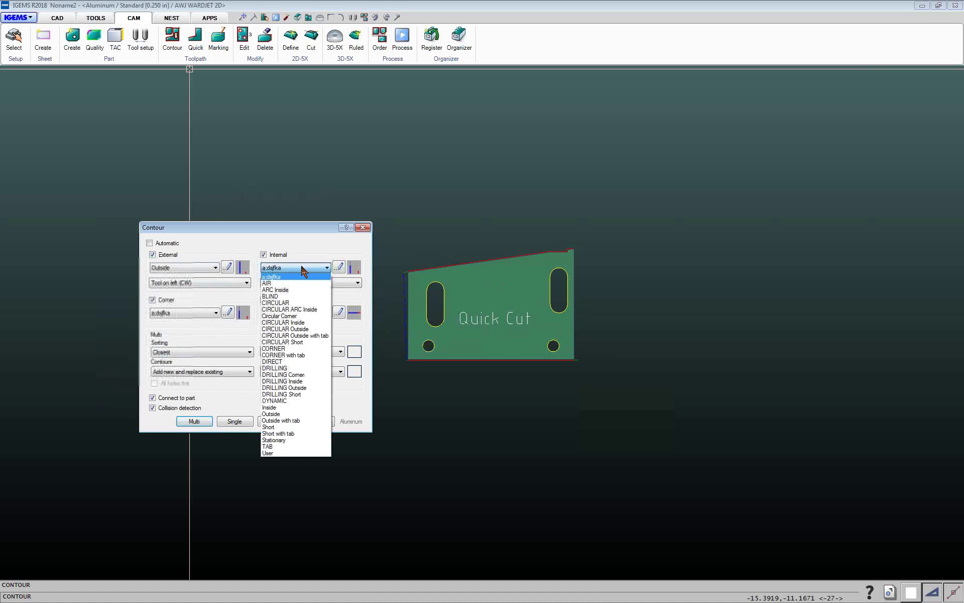
left_click(286, 402)
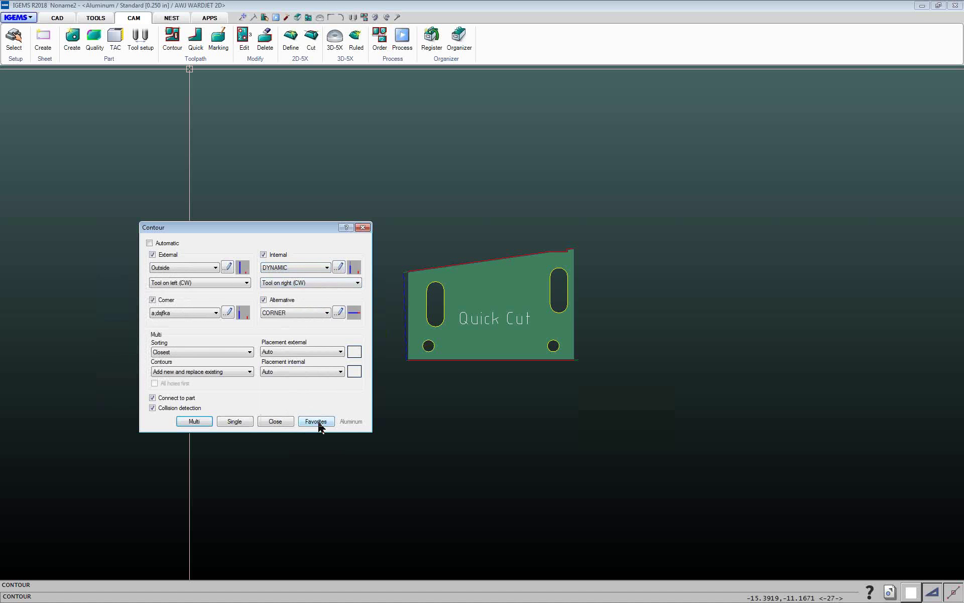
Generate contour toolpaths for all parts in the drawing at once using the Multi mode
left_click(206, 422)
scroll(213, 421, "down", 10)
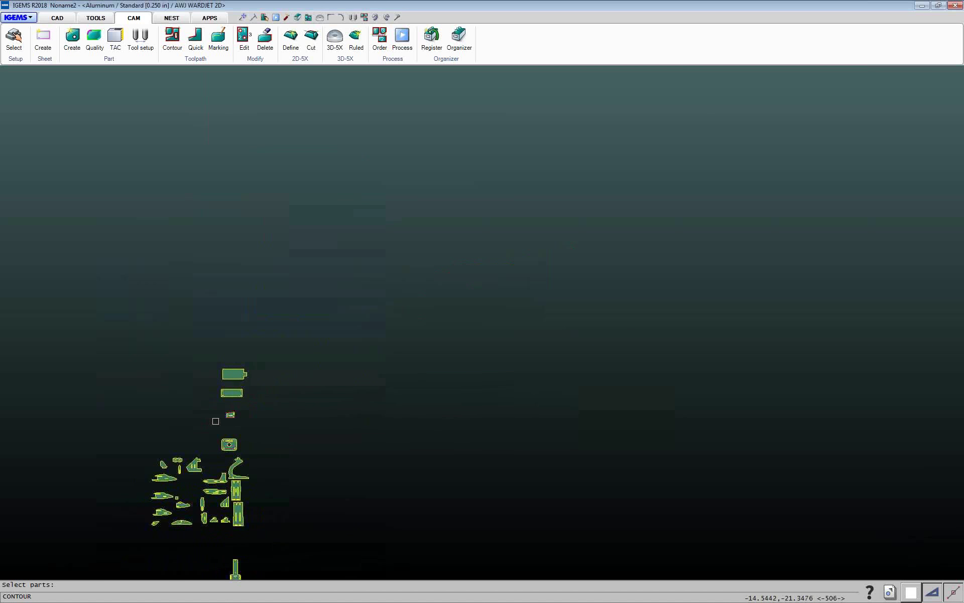
scroll(215, 420, "down", 4)
left_click_drag(132, 338, 247, 492)
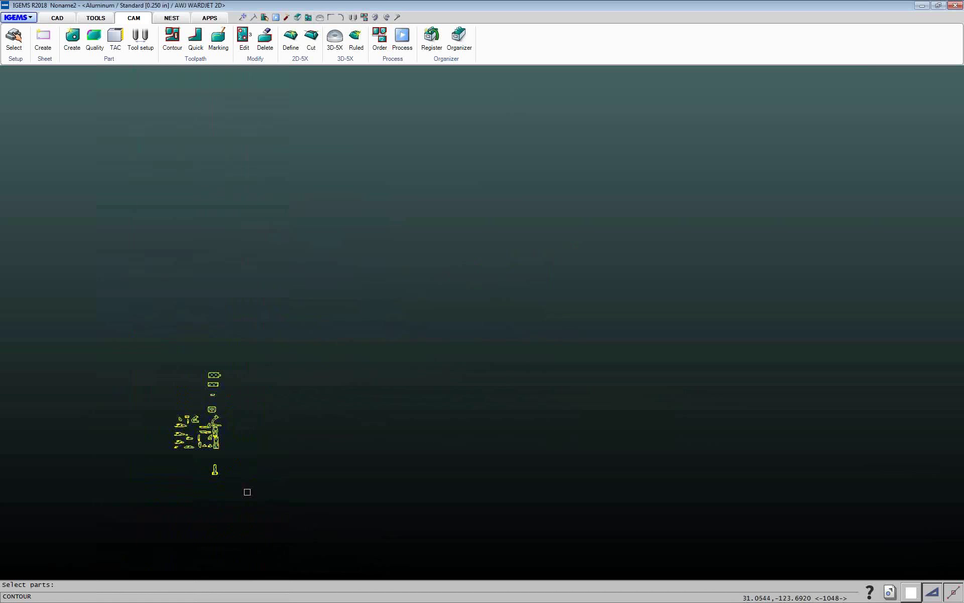
right_click(246, 492)
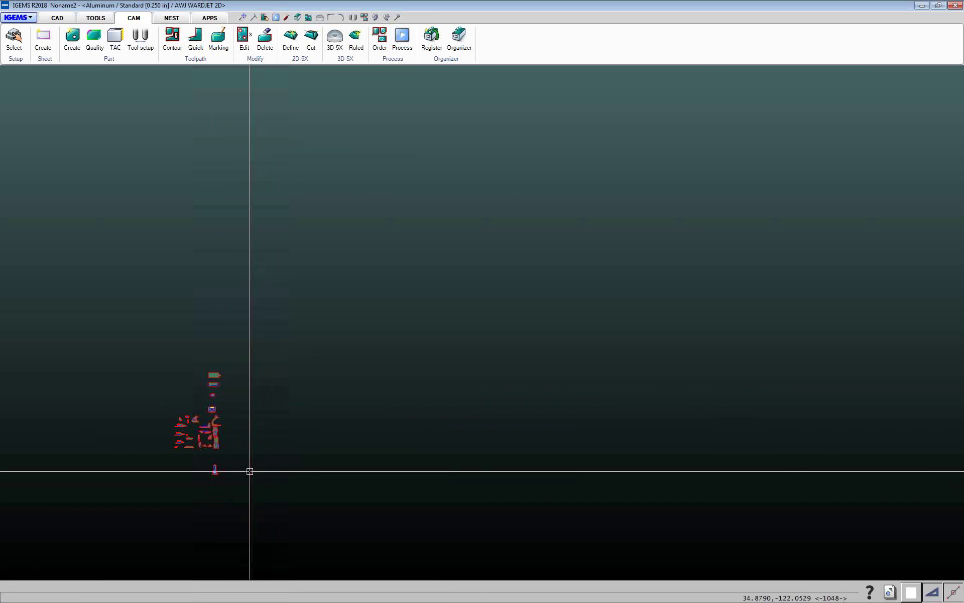
Delete the outer contour toolpath of the Quick Cut part, leaving the toolpaths of its slots and holes
scroll(198, 417, "up", 12)
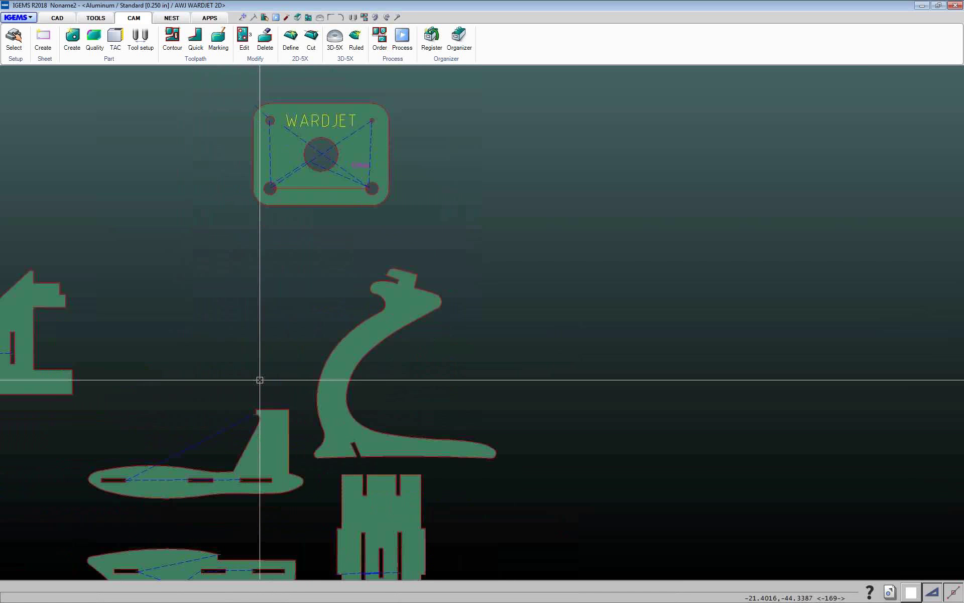
scroll(259, 380, "up", 4)
scroll(248, 437, "down", 6)
scroll(271, 370, "up", 3)
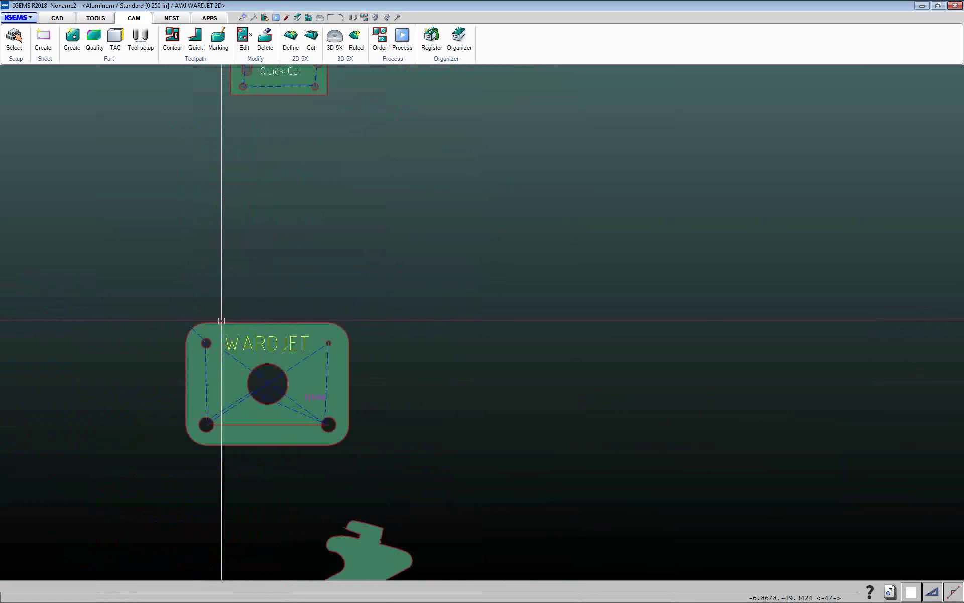
scroll(222, 311, "down", 2)
scroll(228, 299, "up", 4)
middle_click_drag(234, 273, 282, 442)
scroll(315, 170, "up", 3)
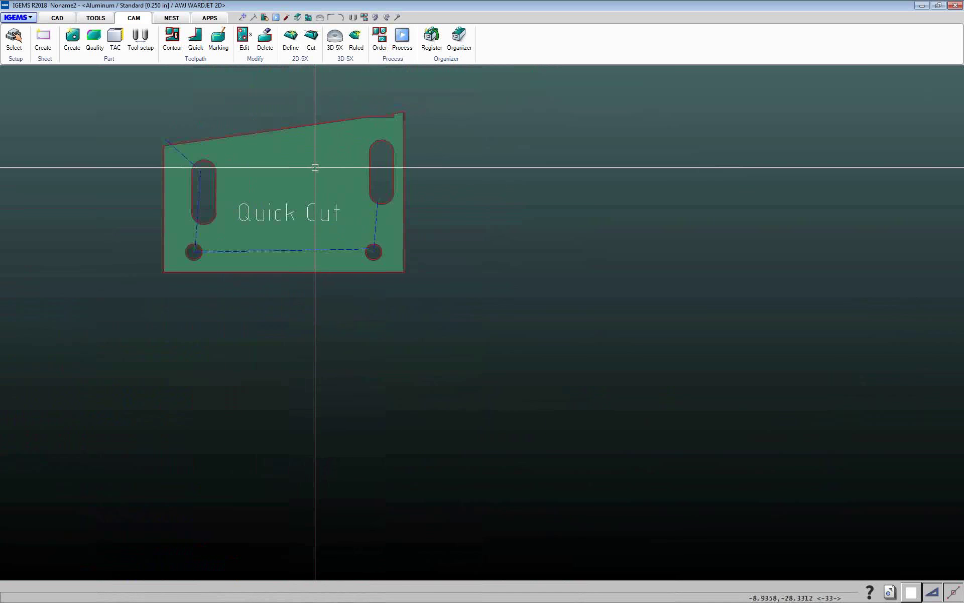
scroll(315, 167, "up", 2)
middle_click_drag(315, 167, 319, 258)
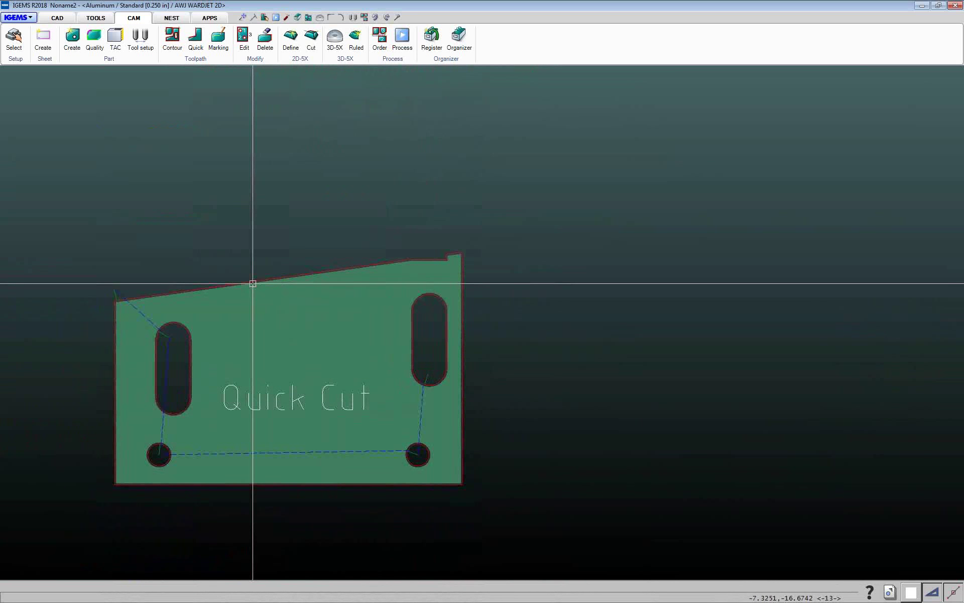
left_click(265, 37)
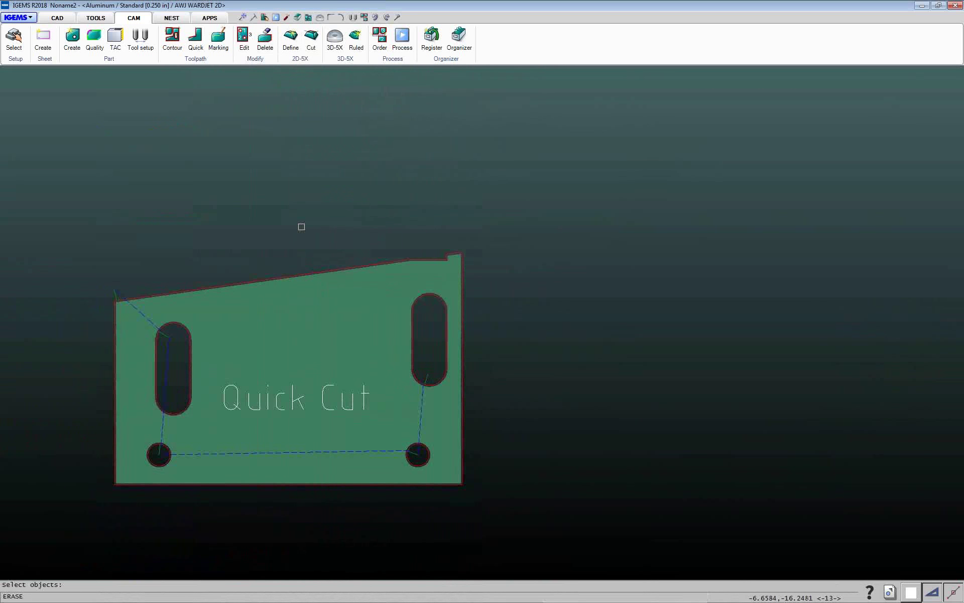
left_click(301, 274)
key("Return")
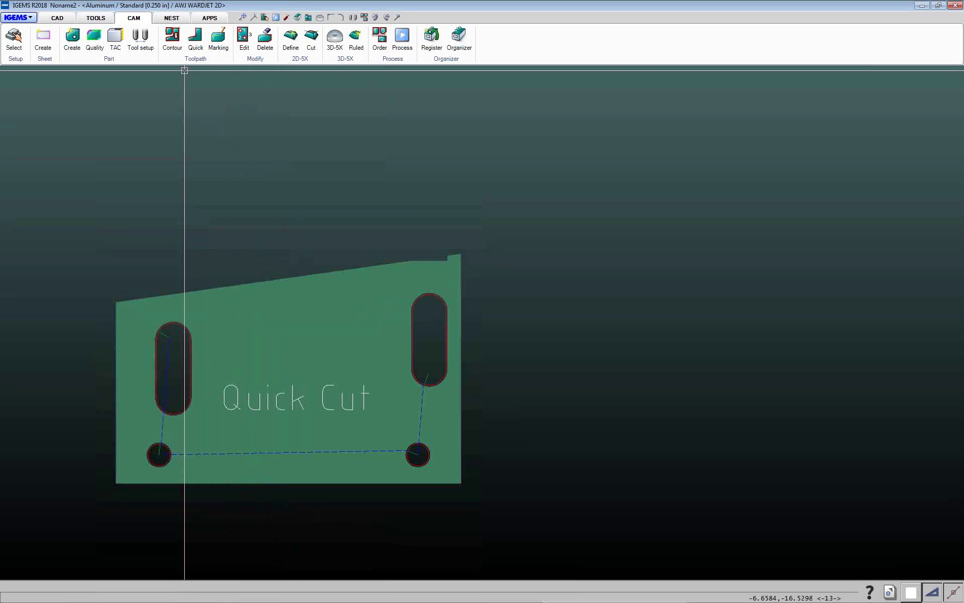
Add single Quick contour cuts along the Quick Cut part's lower edge, from right to left, and its sloped upper edge, from left to right
left_click(196, 38)
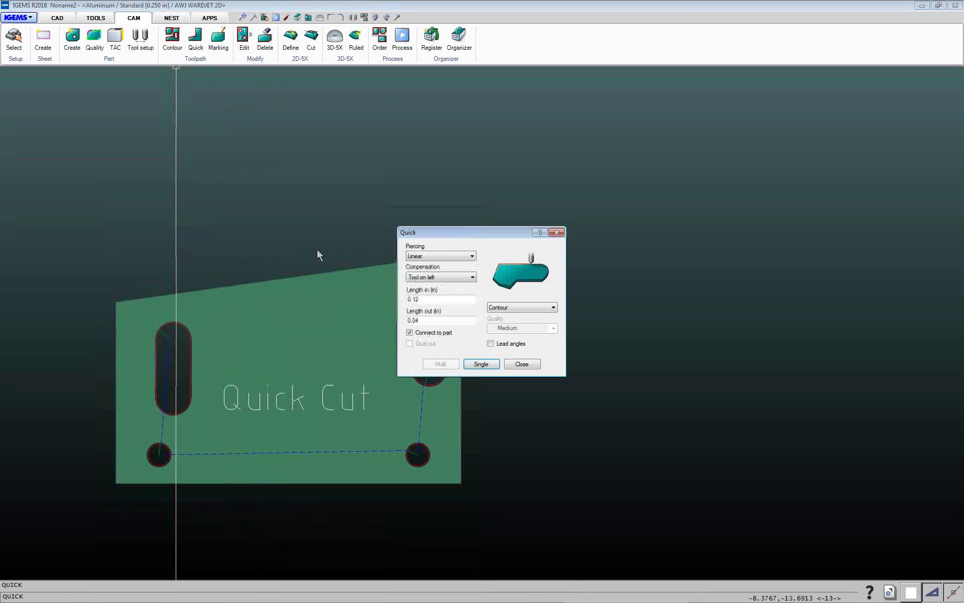
left_click(476, 365)
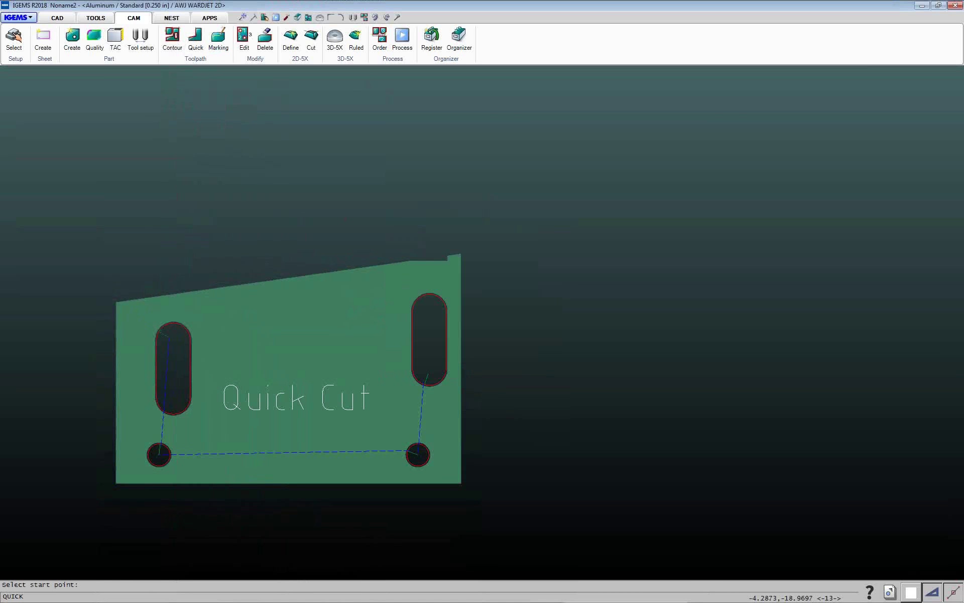
left_click(460, 479)
left_click(115, 483)
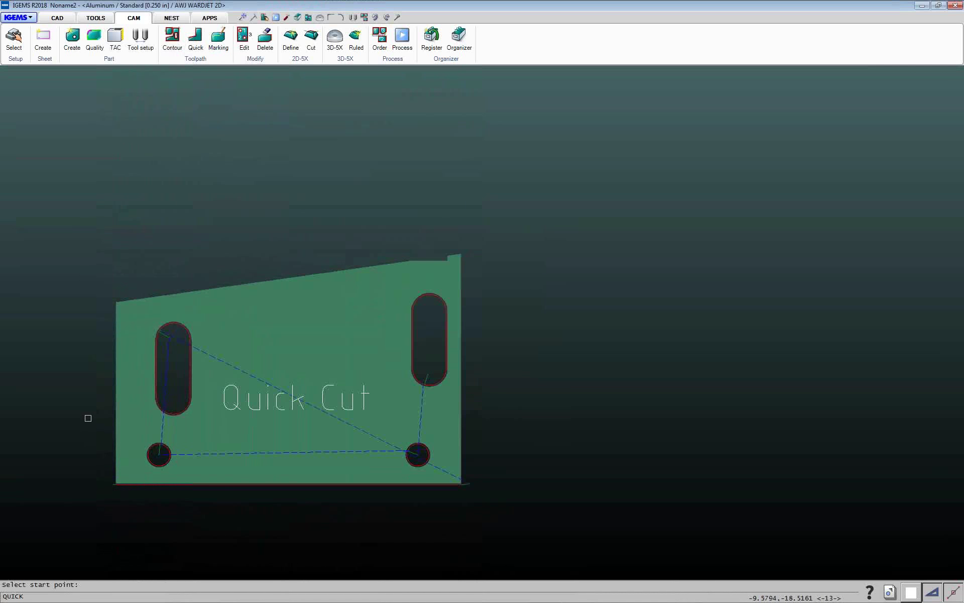
left_click(482, 365)
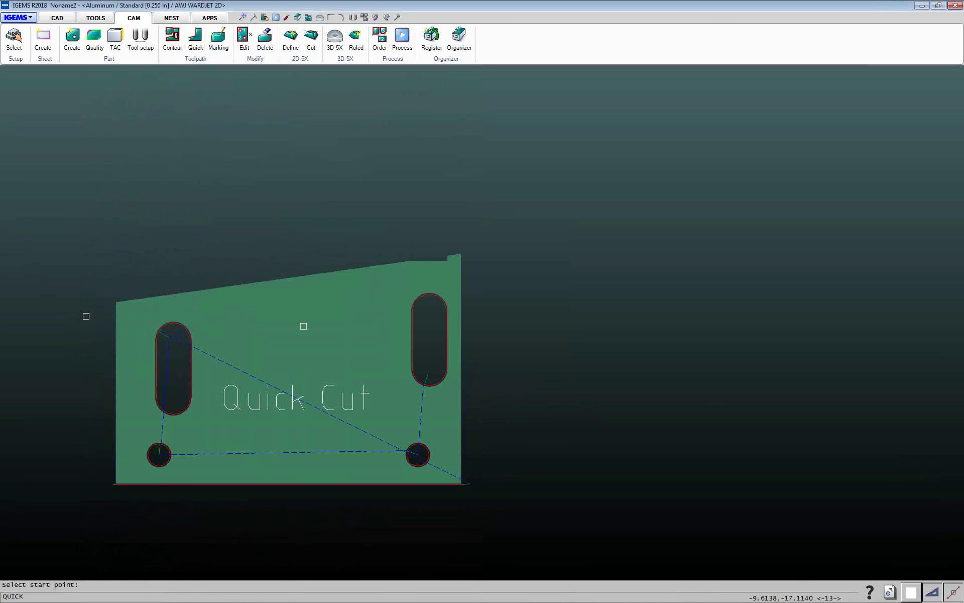
left_click(115, 301)
left_click(460, 255)
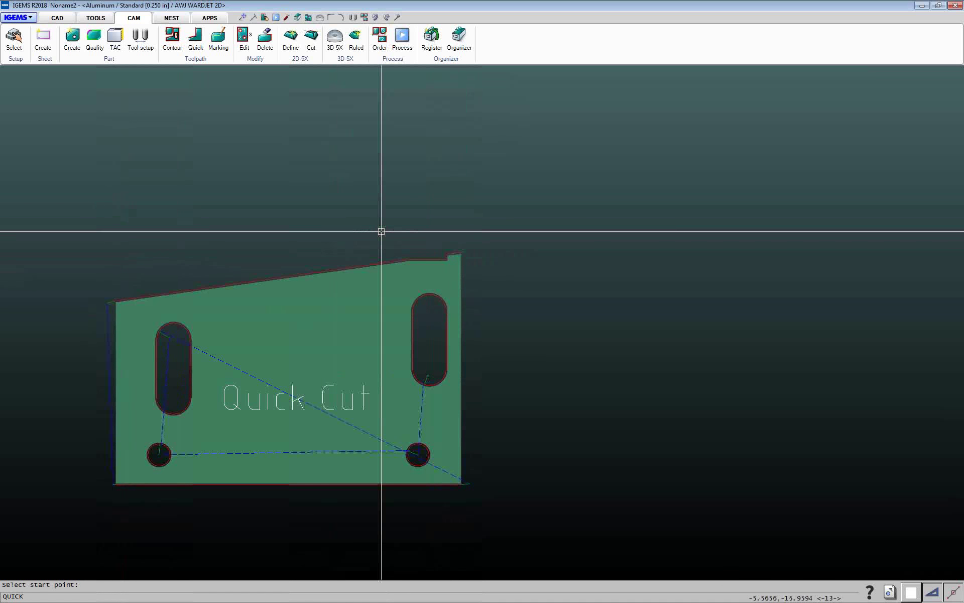
left_click(521, 365)
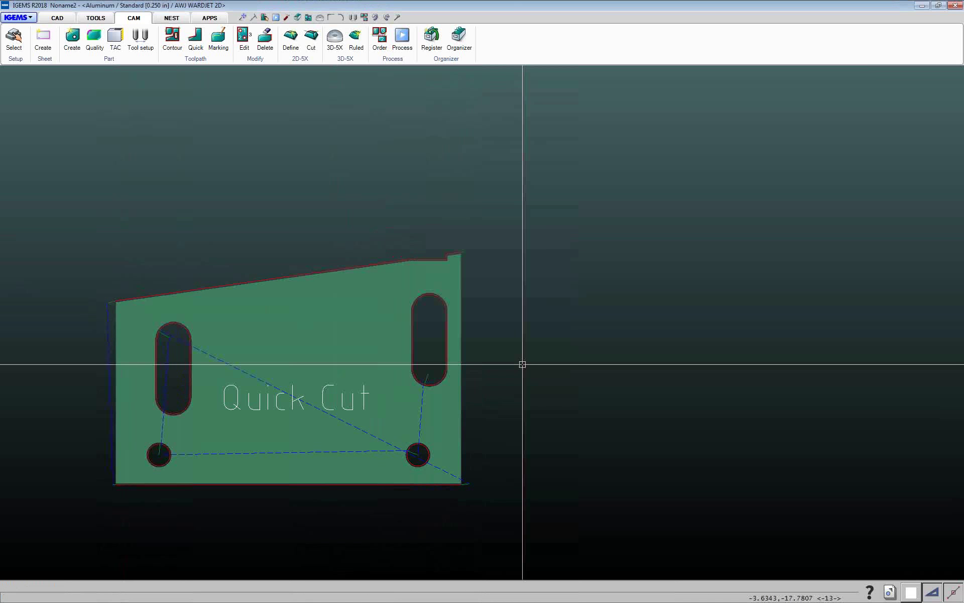
Examine the generated toolpaths across all the parts, including the WARDJET plate
scroll(537, 369, "down", 10)
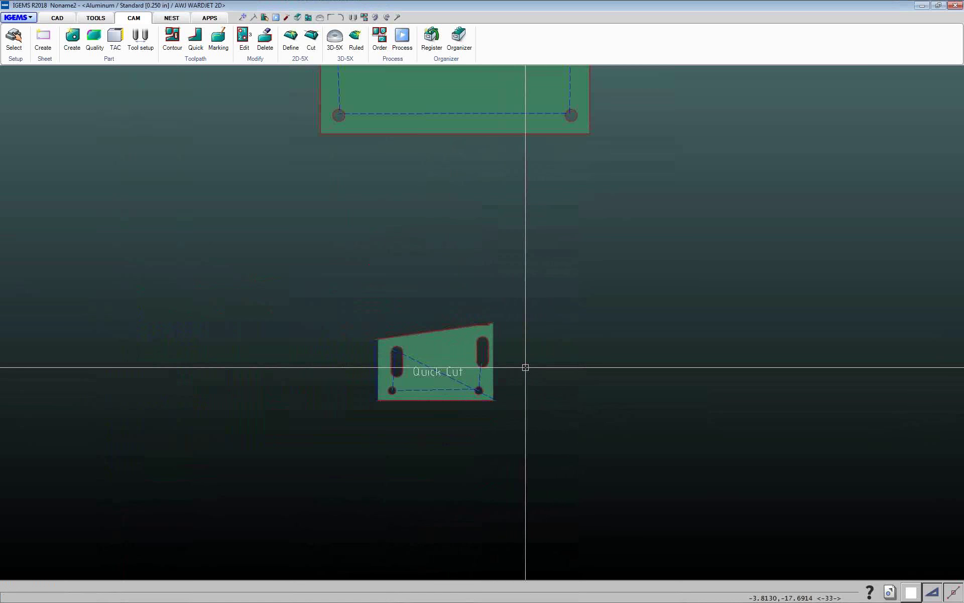
middle_click_drag(560, 381, 348, 241)
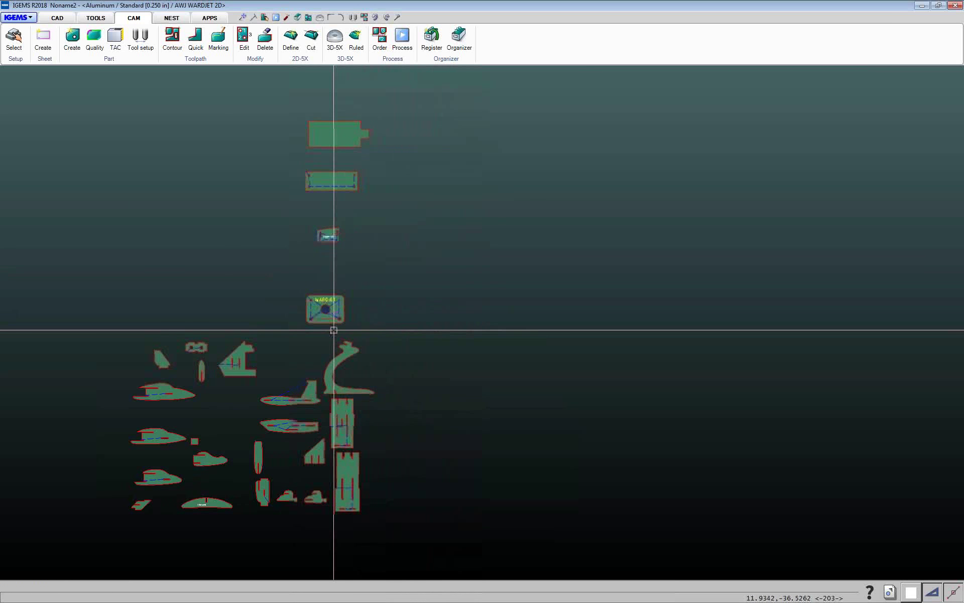
middle_click_drag(334, 330, 266, 280)
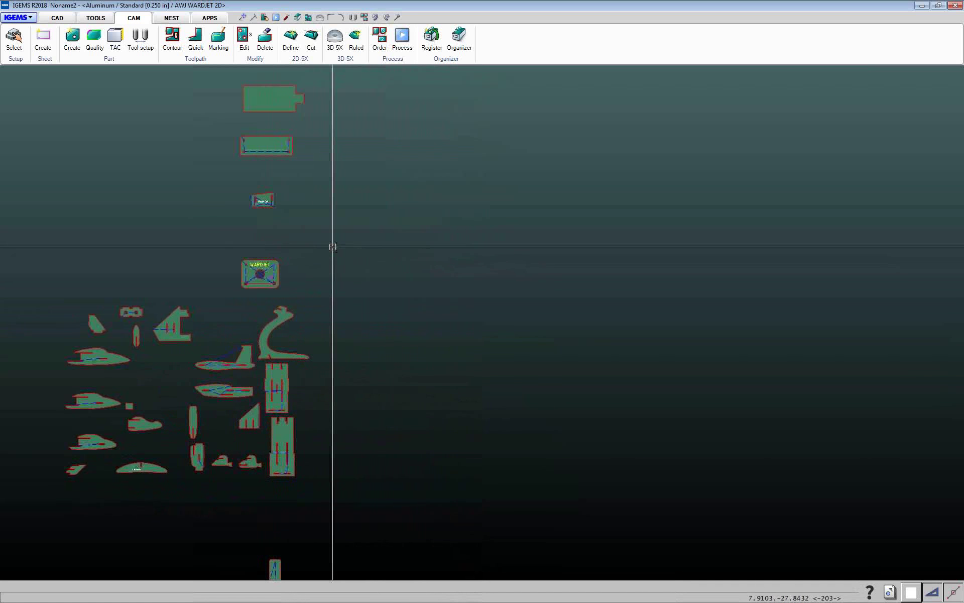
middle_click_drag(293, 243, 319, 243)
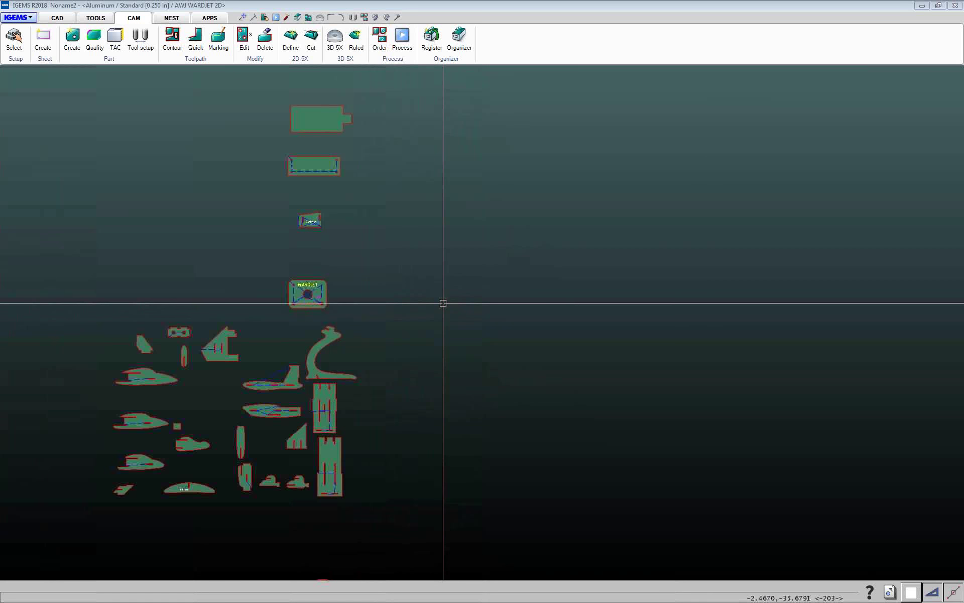
scroll(355, 306, "up", 10)
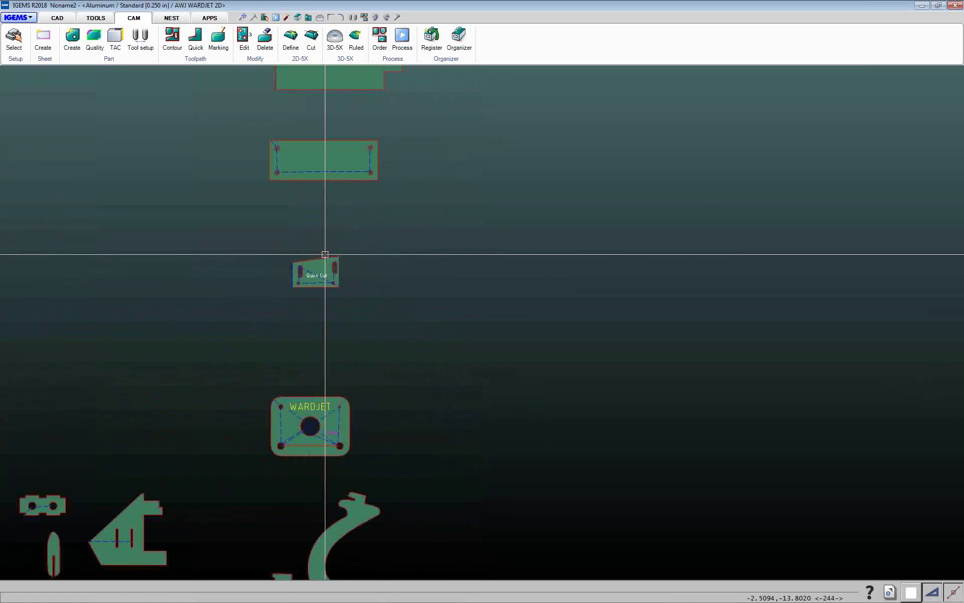
scroll(312, 253, "down", 10)
scroll(368, 247, "up", 8)
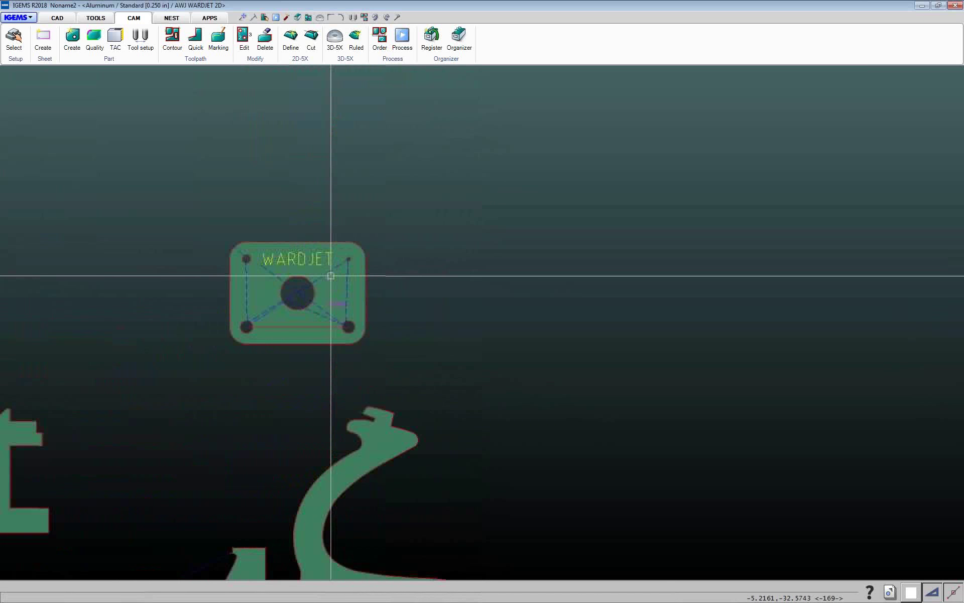
scroll(330, 276, "up", 3)
scroll(379, 282, "down", 10)
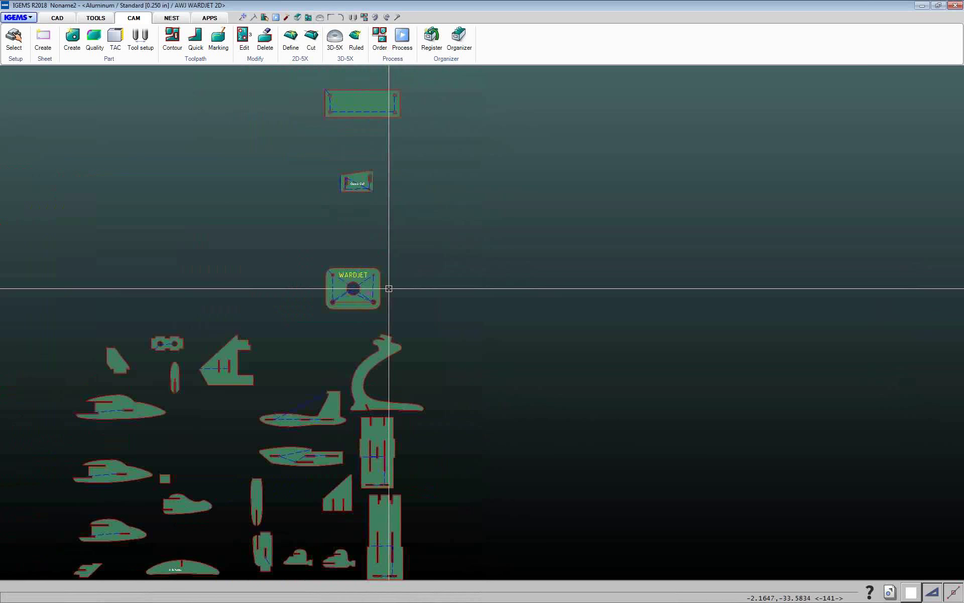
scroll(341, 342, "down", 2)
Place a Single contour cut on the outside of the slotted plate below the hook, starting near the middle of its left side edge
scroll(344, 393, "up", 8)
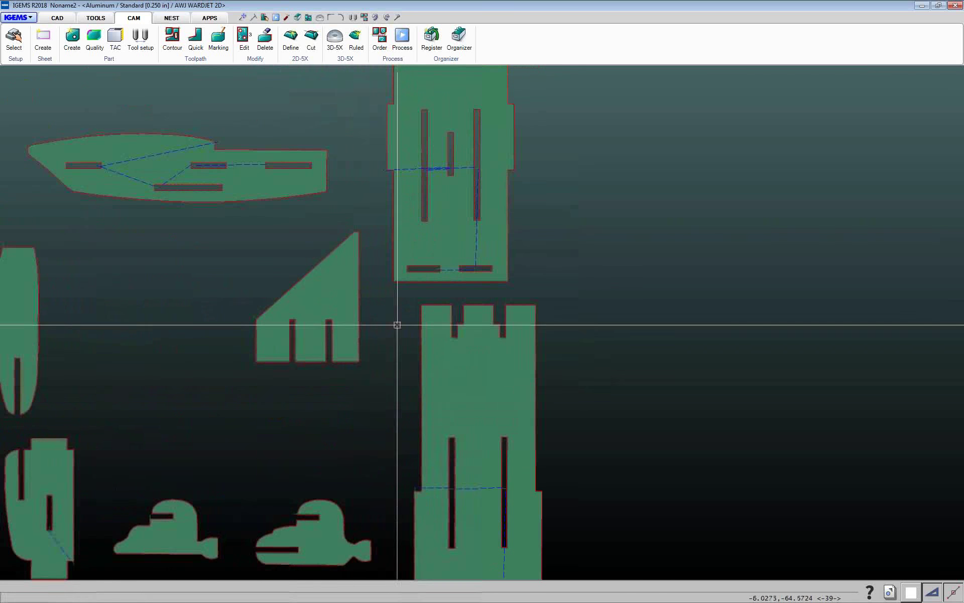
scroll(340, 282, "up", 3)
scroll(345, 233, "down", 3)
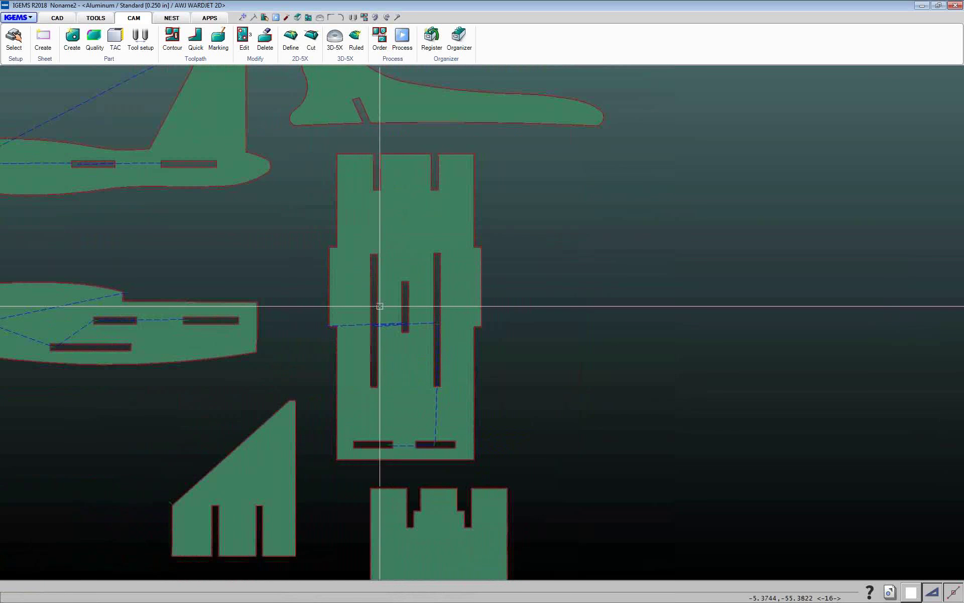
scroll(381, 306, "up", 3)
scroll(365, 325, "down", 1)
middle_click_drag(365, 325, 260, 337)
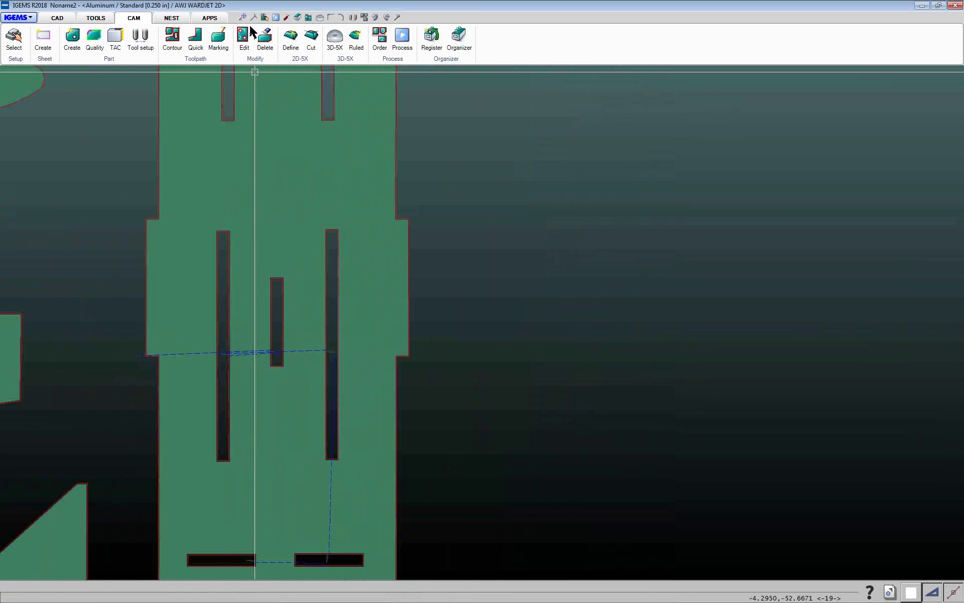
left_click(172, 39)
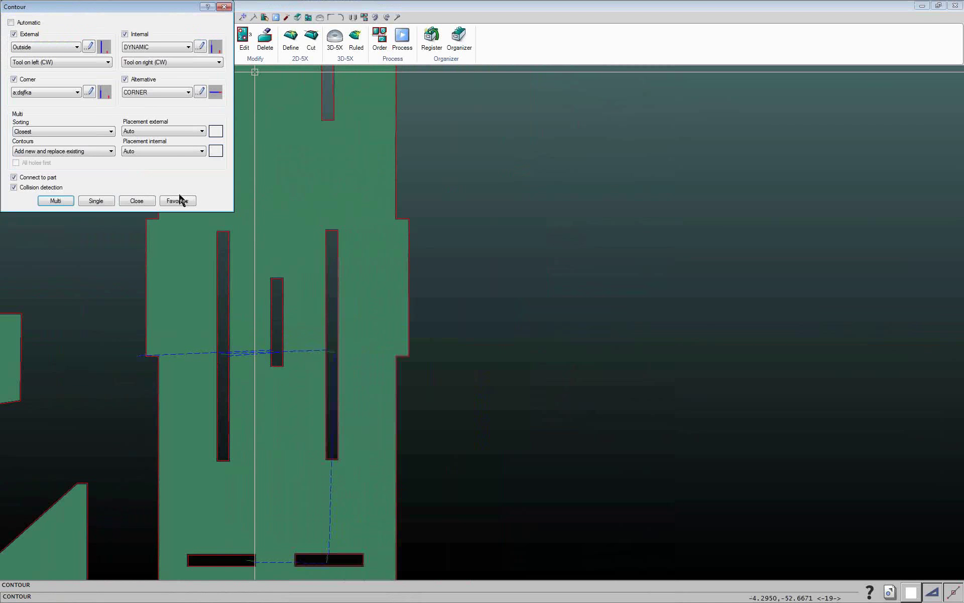
left_click(95, 200)
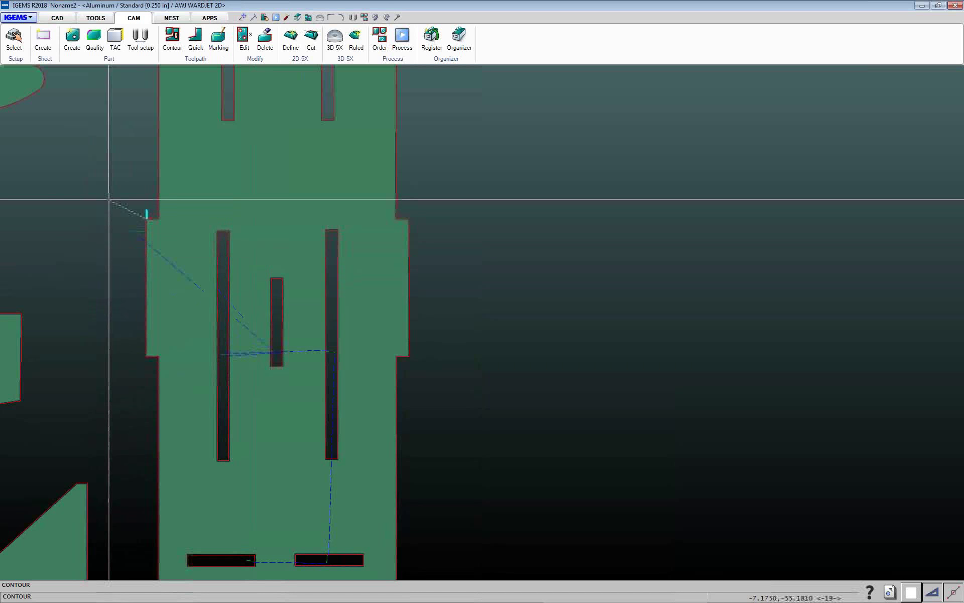
scroll(266, 336, "up", 1)
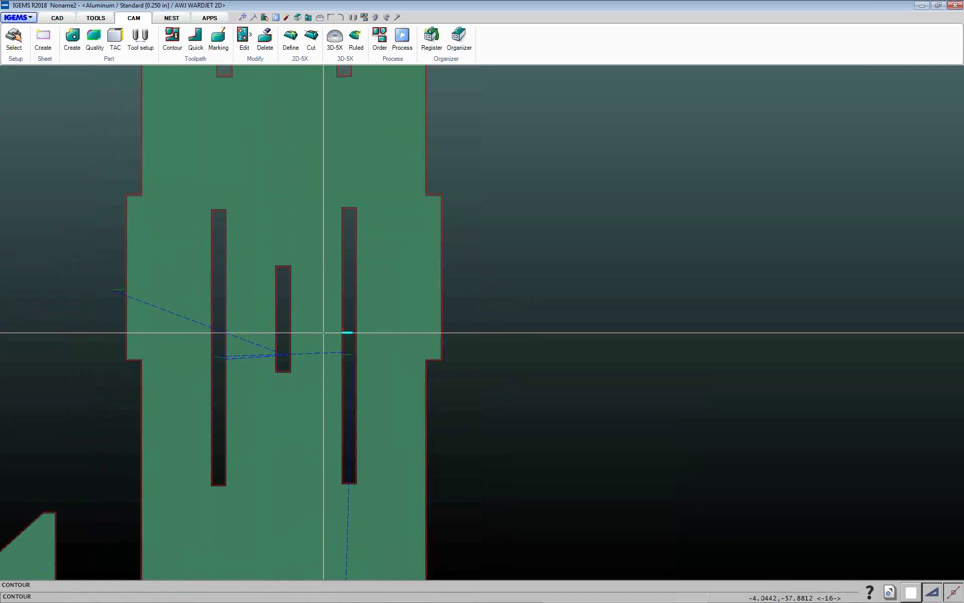
scroll(327, 316, "down", 3)
scroll(326, 317, "down", 4)
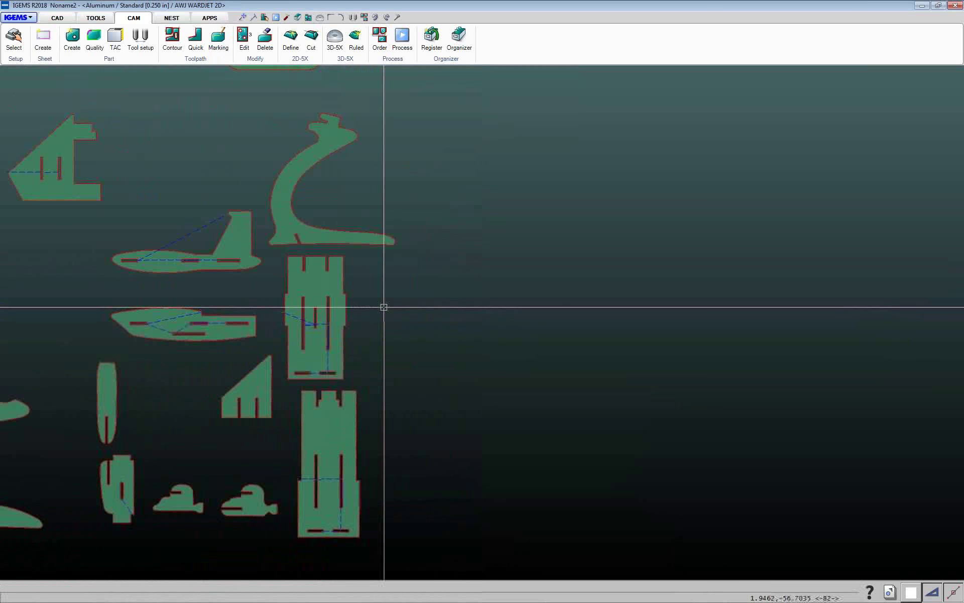
scroll(356, 301, "down", 4)
left_click(173, 40)
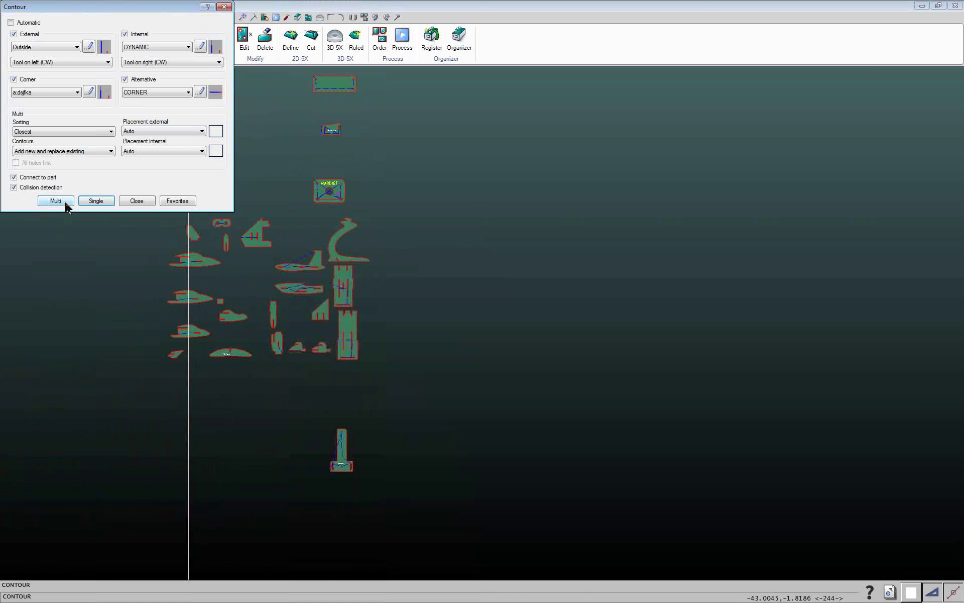
left_click(145, 200)
scroll(232, 215, "up", 6)
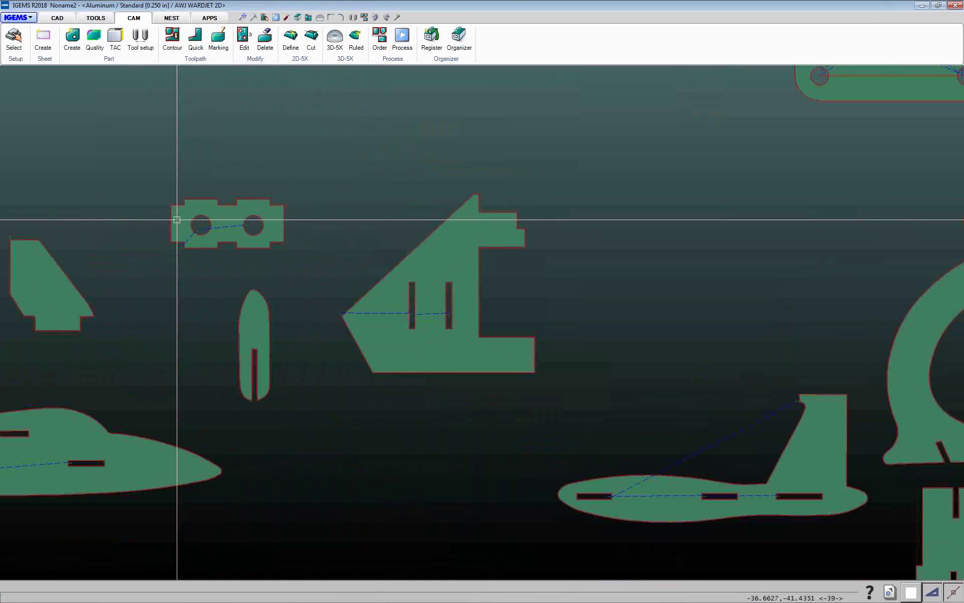
scroll(176, 220, "down", 8)
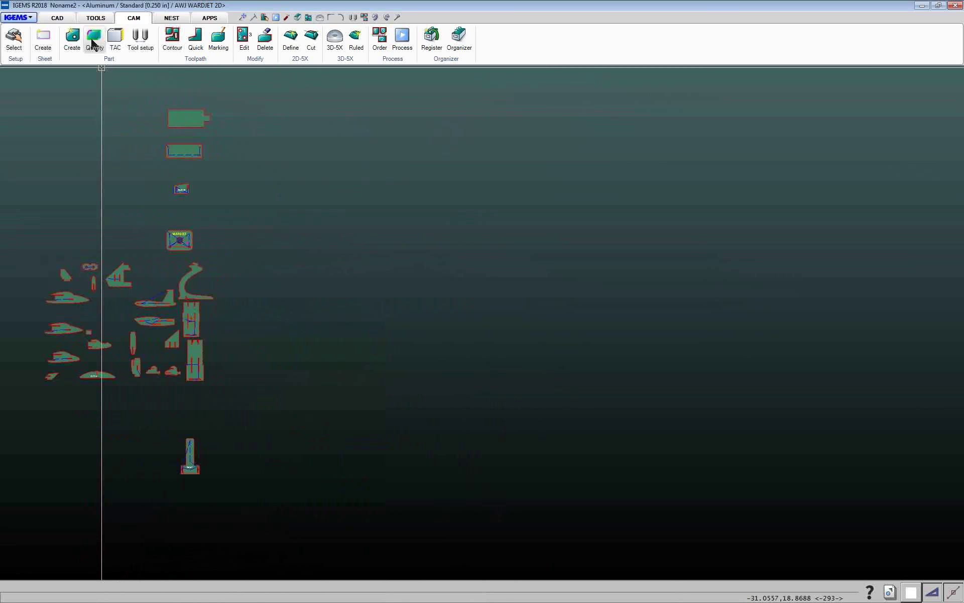
Paint the entire outer contour of the WARDJET plate with Fine cutting quality
left_click(95, 40)
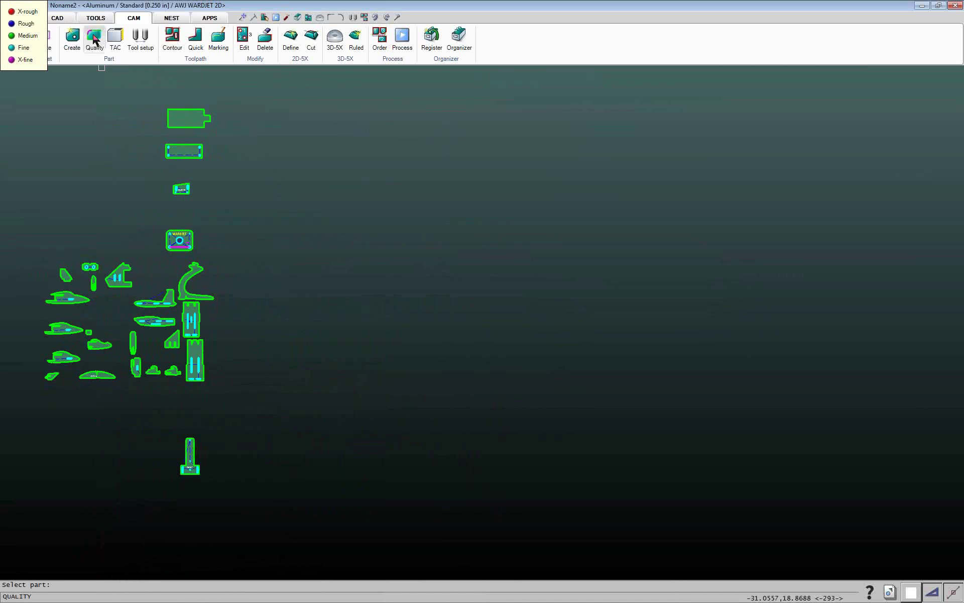
scroll(160, 212, "down", 2)
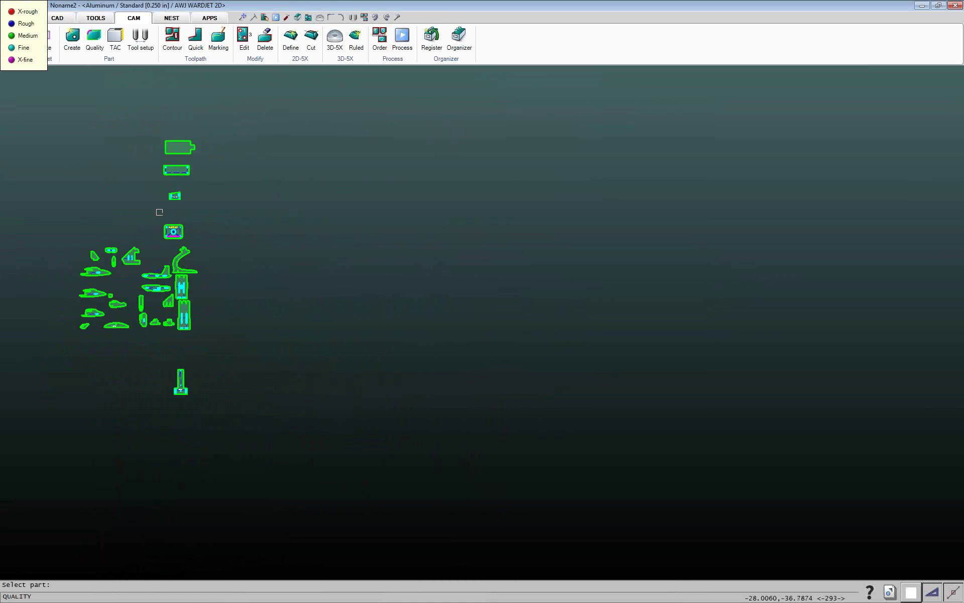
scroll(160, 212, "up", 10)
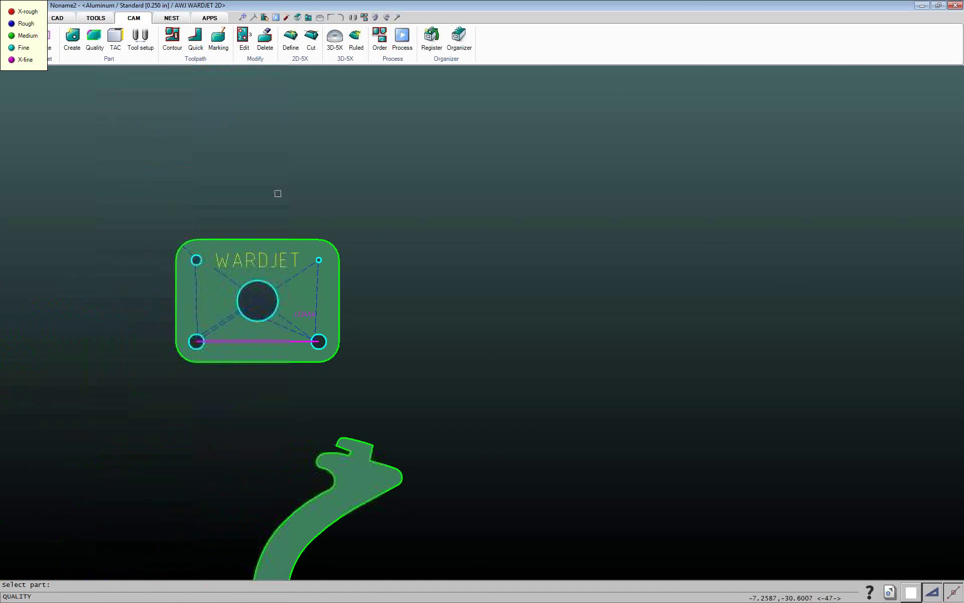
scroll(252, 253, "up", 4)
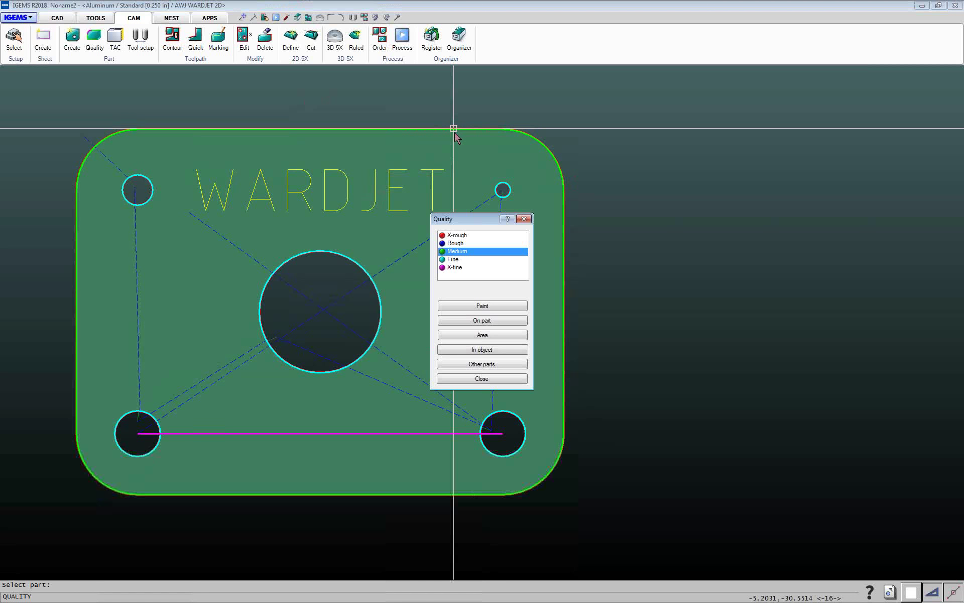
left_click_drag(462, 219, 512, 150)
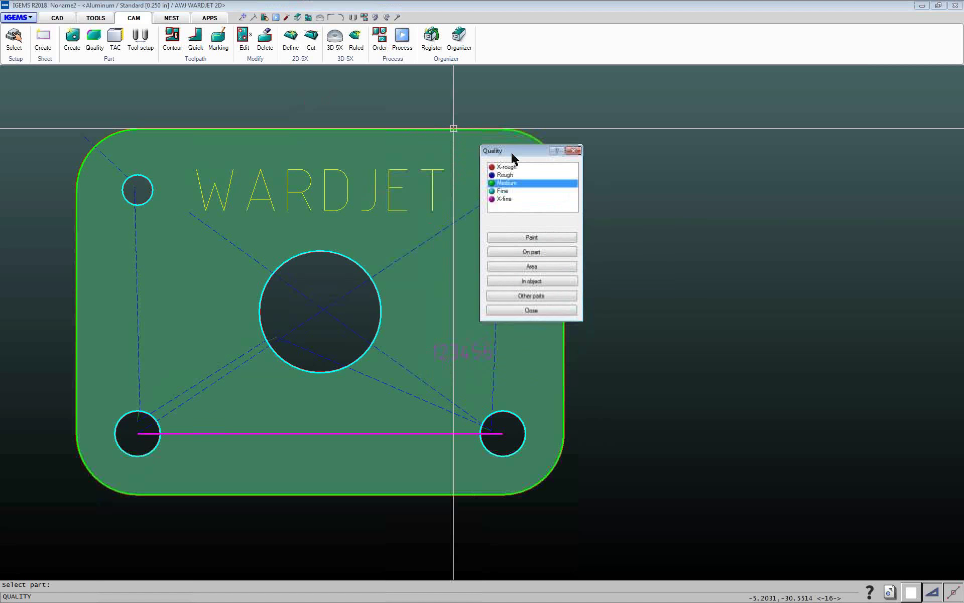
left_click(503, 191)
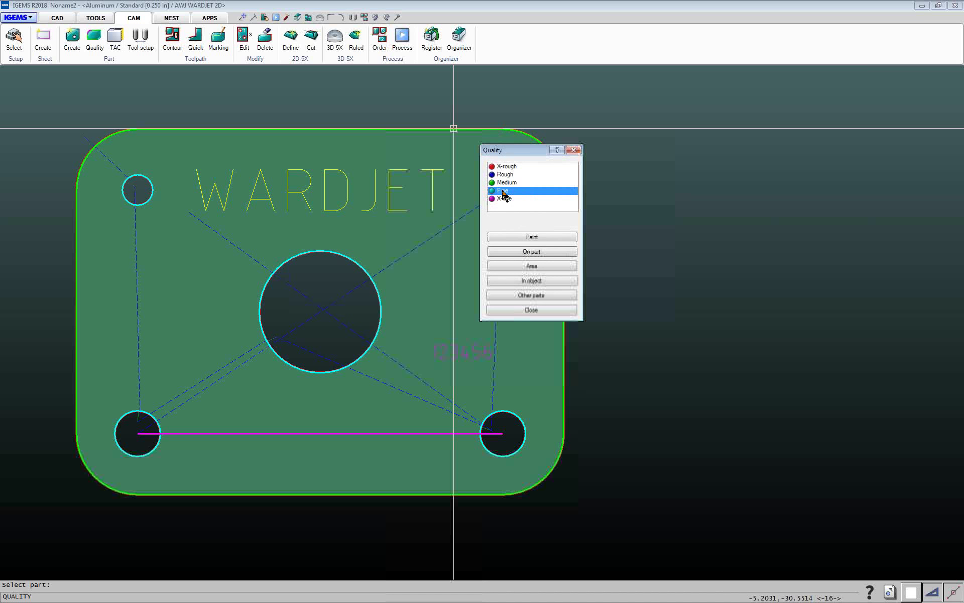
left_click(532, 237)
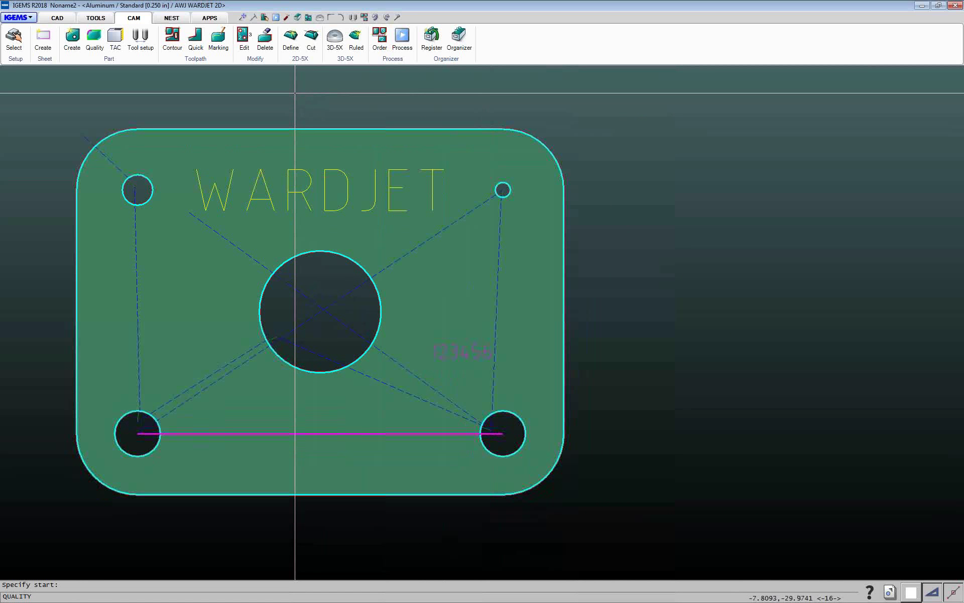
right_click(491, 103)
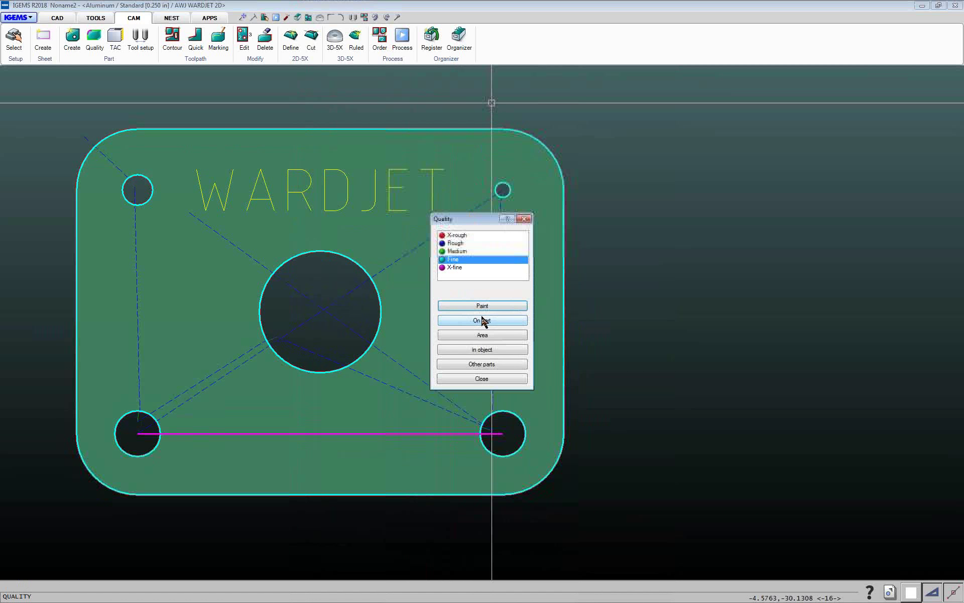
Paint the WARDJET plate's lower edge, from corner to corner, with Rough cutting quality
left_click(454, 243)
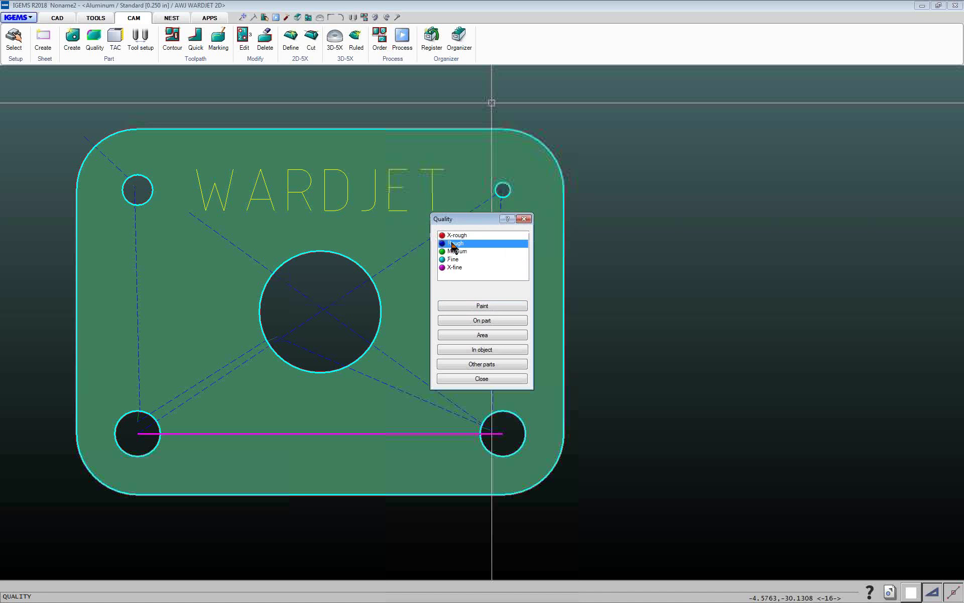
left_click(482, 306)
scroll(495, 409, "down", 3)
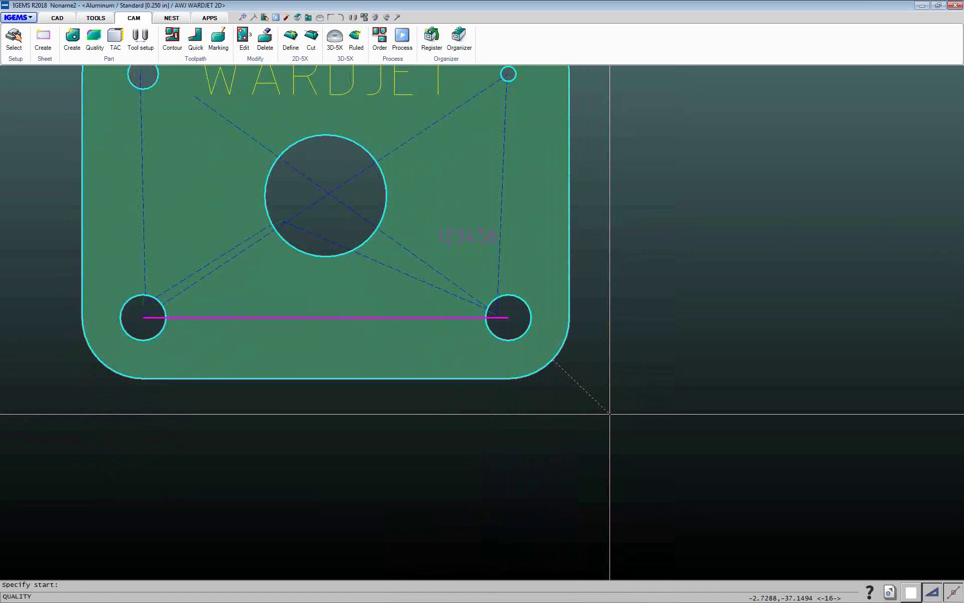
left_click(69, 370)
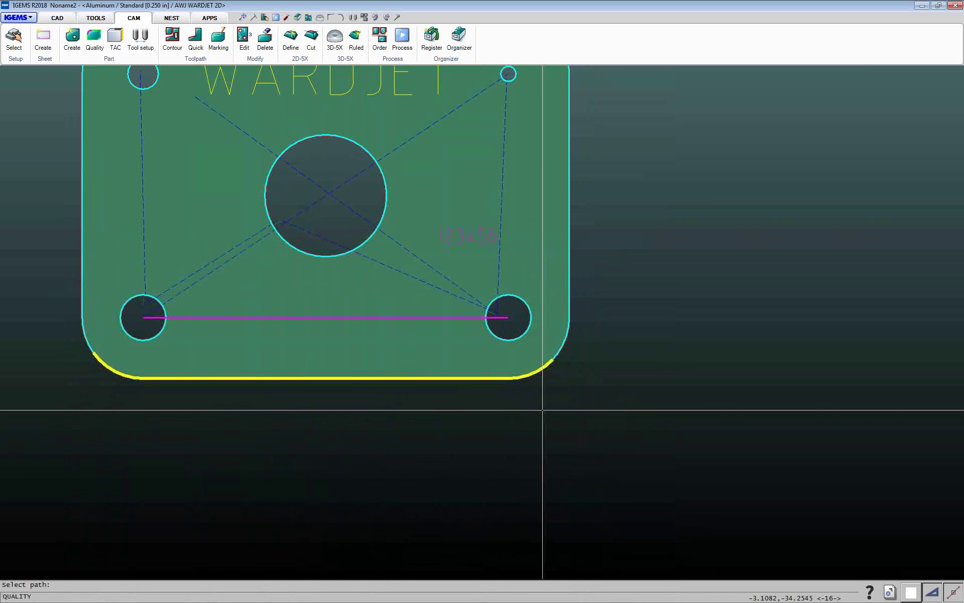
scroll(605, 357, "down", 3)
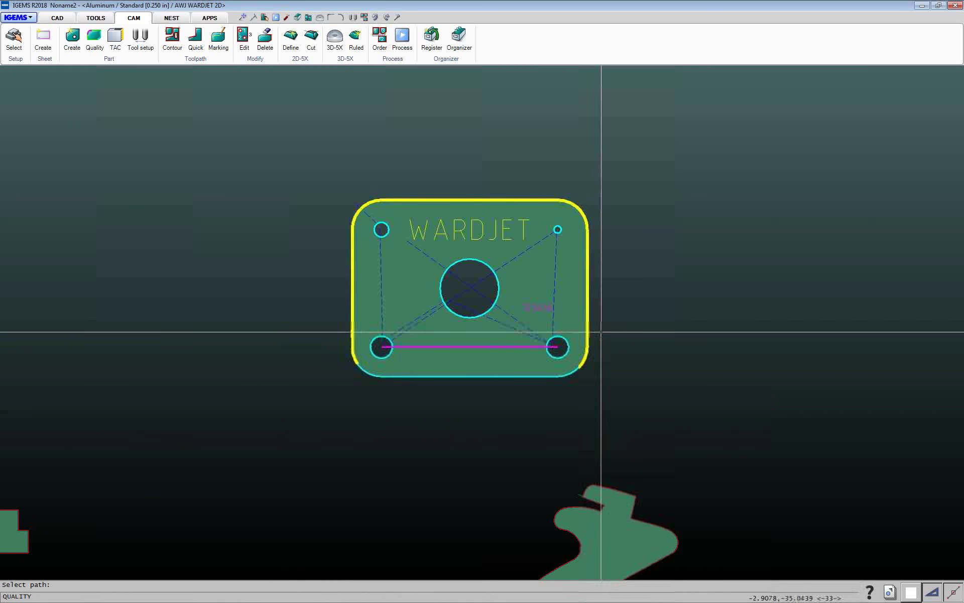
left_click(469, 389)
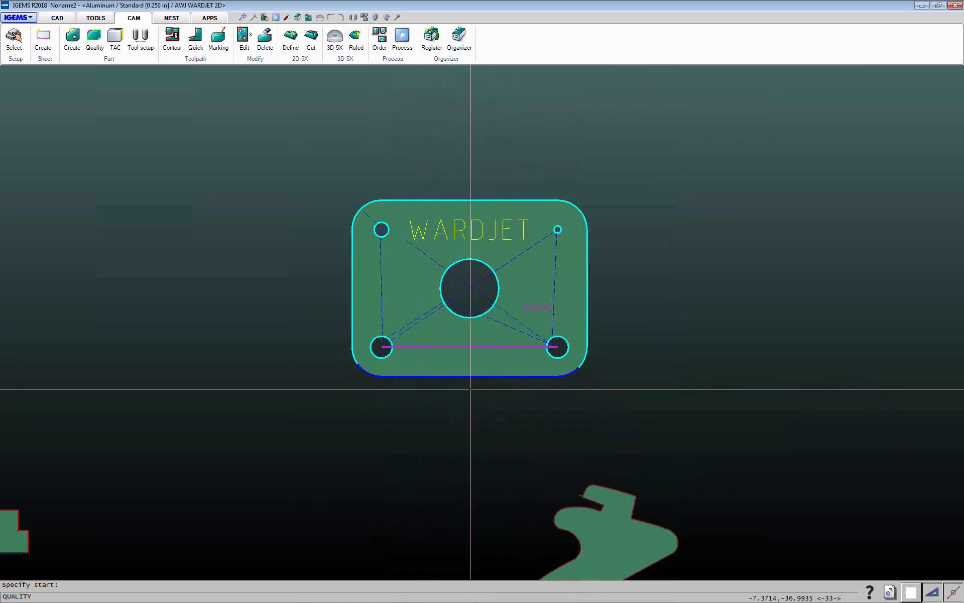
Paint the WARDJET plate's upper edge, from corner to corner, with the same Rough quality and finish the quality assignment
left_click(347, 199)
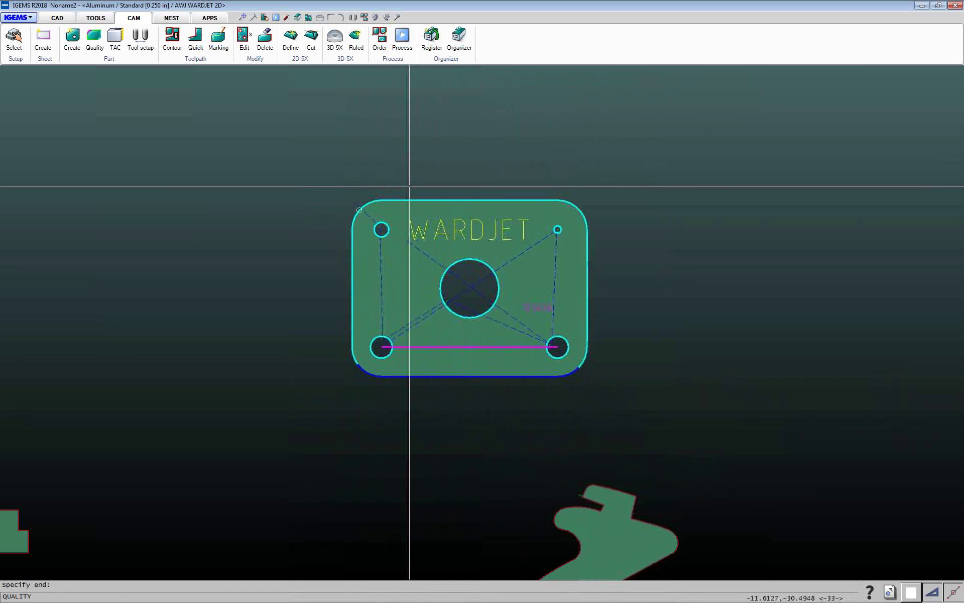
left_click(586, 197)
left_click(582, 199)
middle_click_drag(632, 222, 480, 296)
right_click(479, 297)
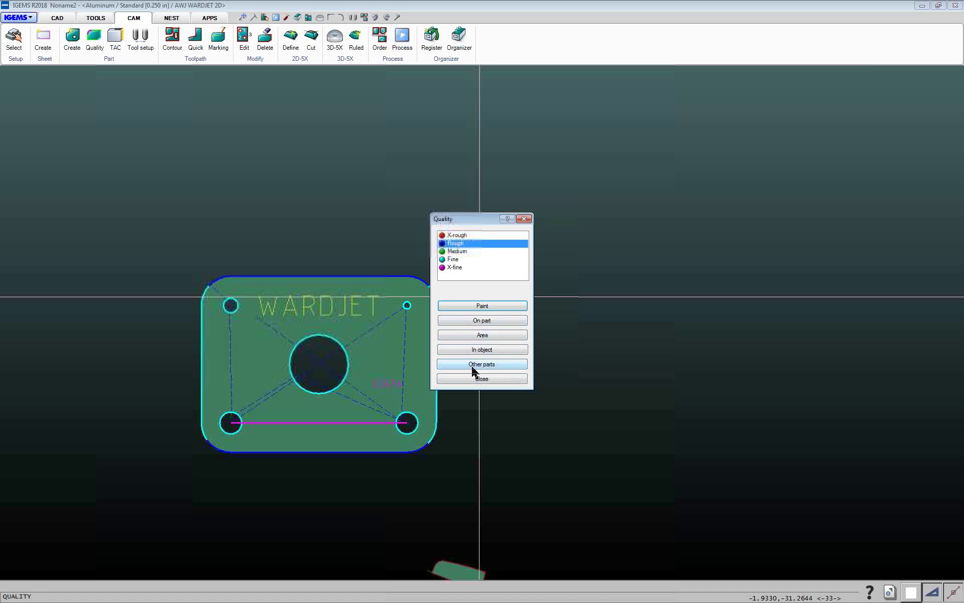
left_click(482, 379)
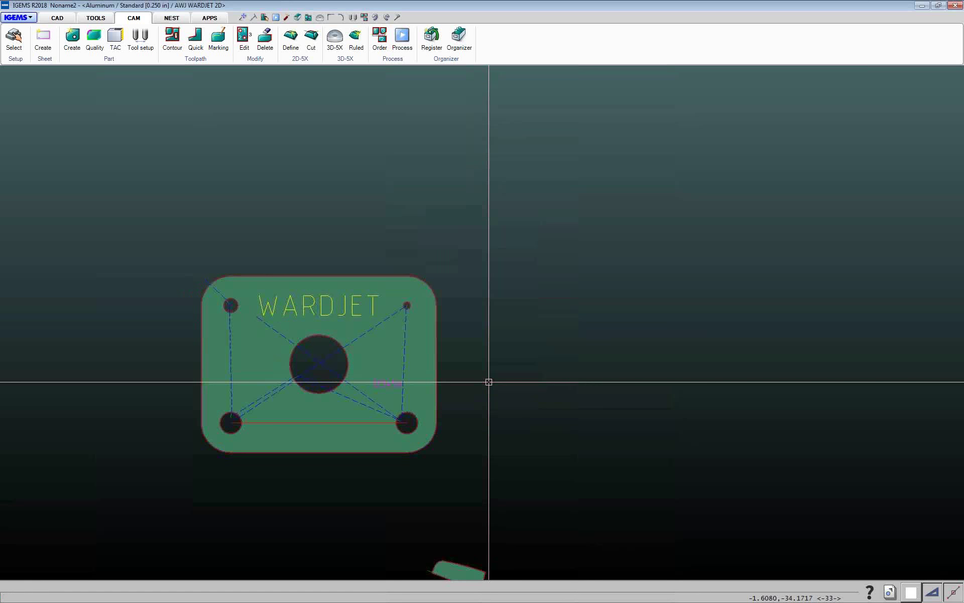
Open the WARDJET plate's toolpaths for editing and keep the whole plate visible beside the dialog
scroll(485, 381, "down", 5)
middle_click_drag(476, 366, 326, 288)
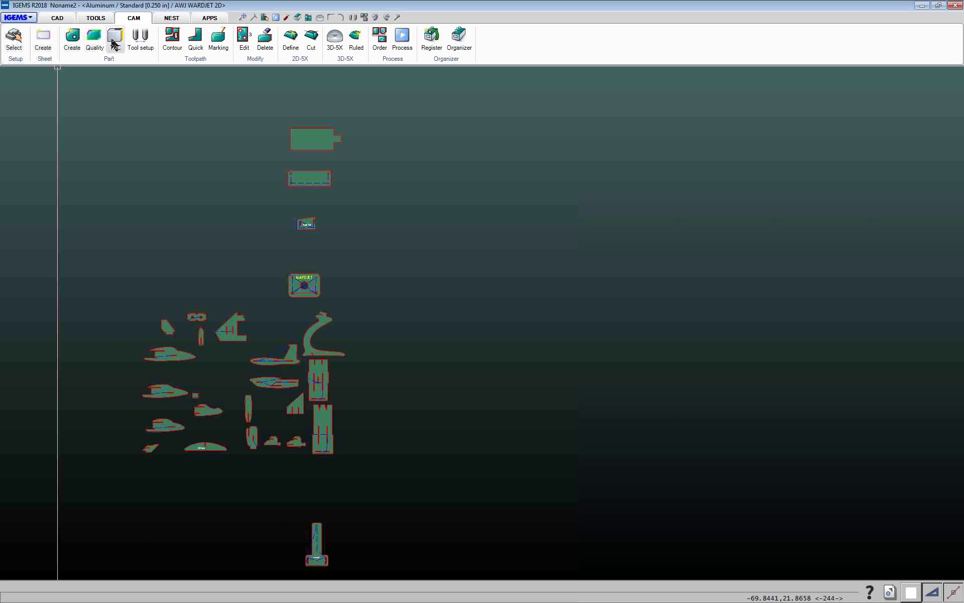
left_click(245, 40)
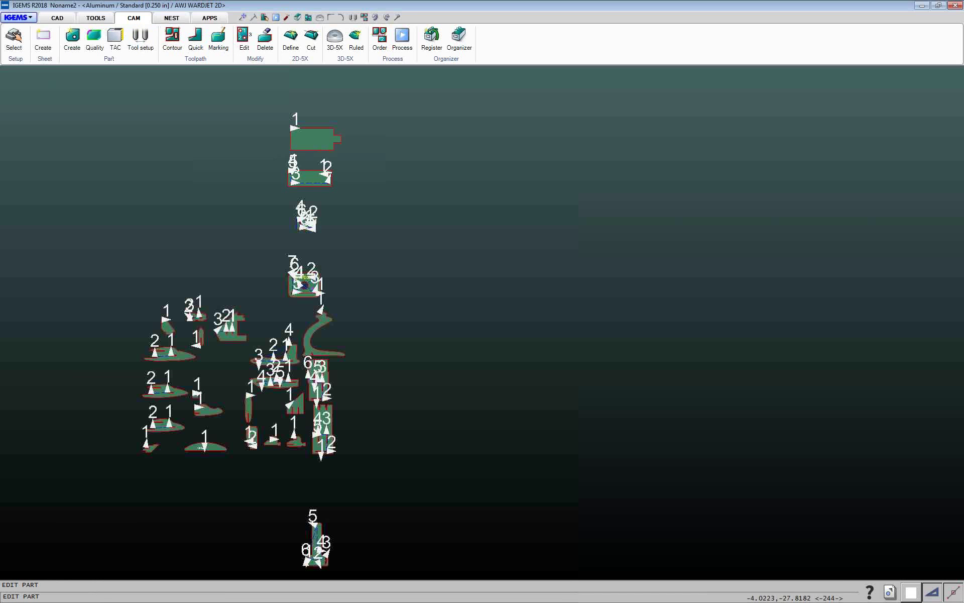
left_click(307, 273)
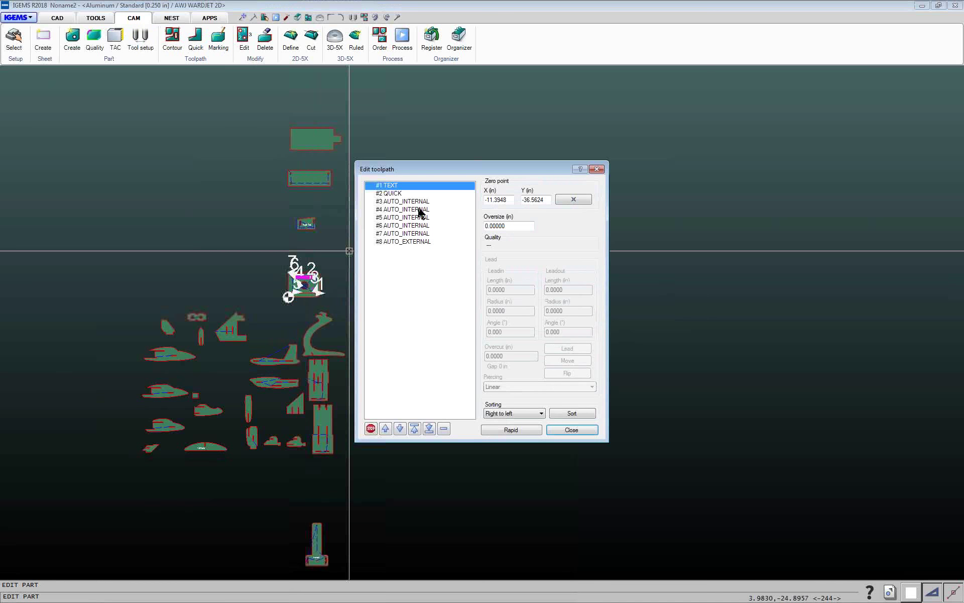
scroll(319, 283, "down", 3)
scroll(319, 283, "up", 10)
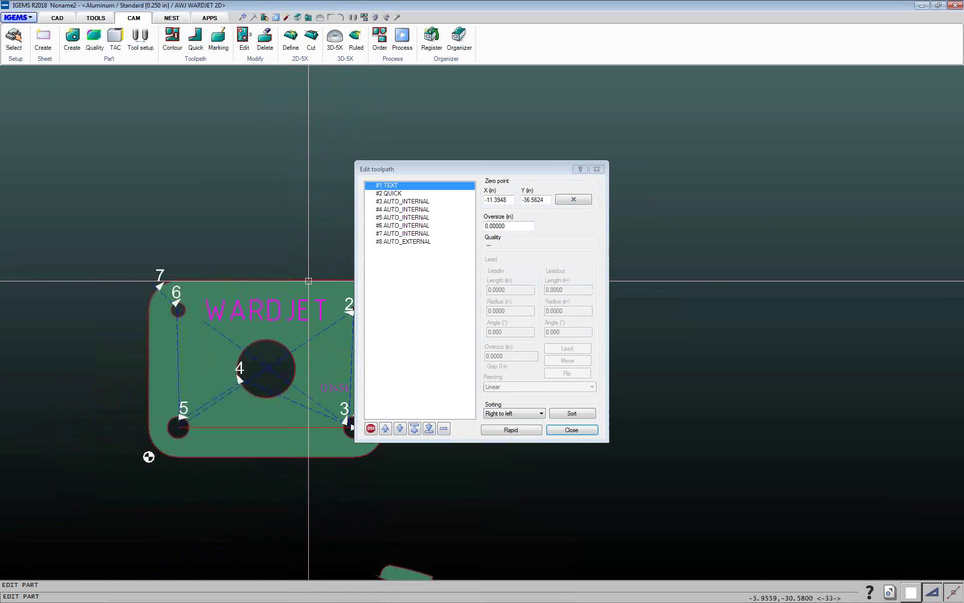
left_click_drag(404, 176, 462, 173)
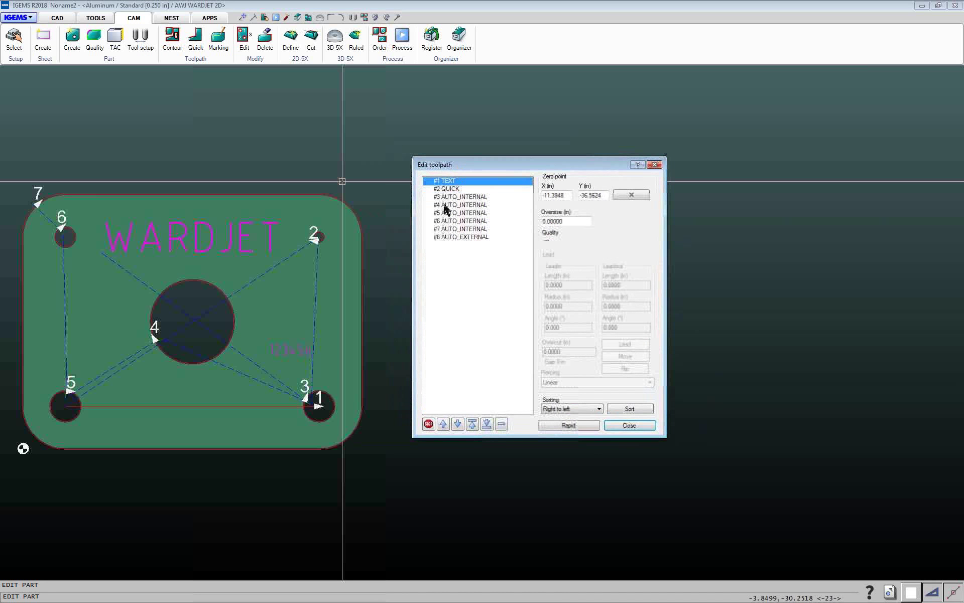
Go through the WARDJET plate's text, quick and internal cuts one by one to examine their cutting order and leads
left_click(448, 189)
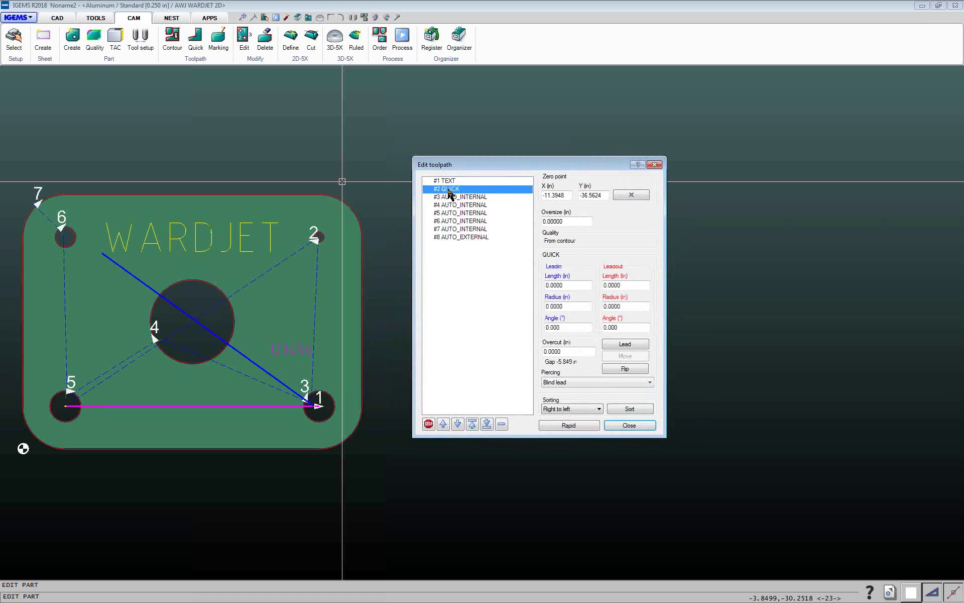
left_click(447, 183)
left_click(450, 189)
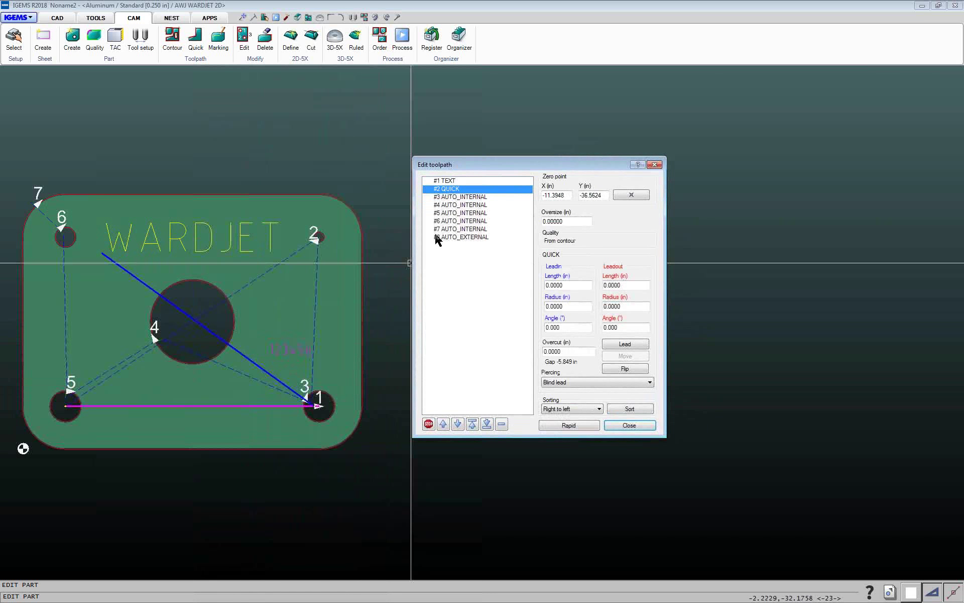
left_click(450, 198)
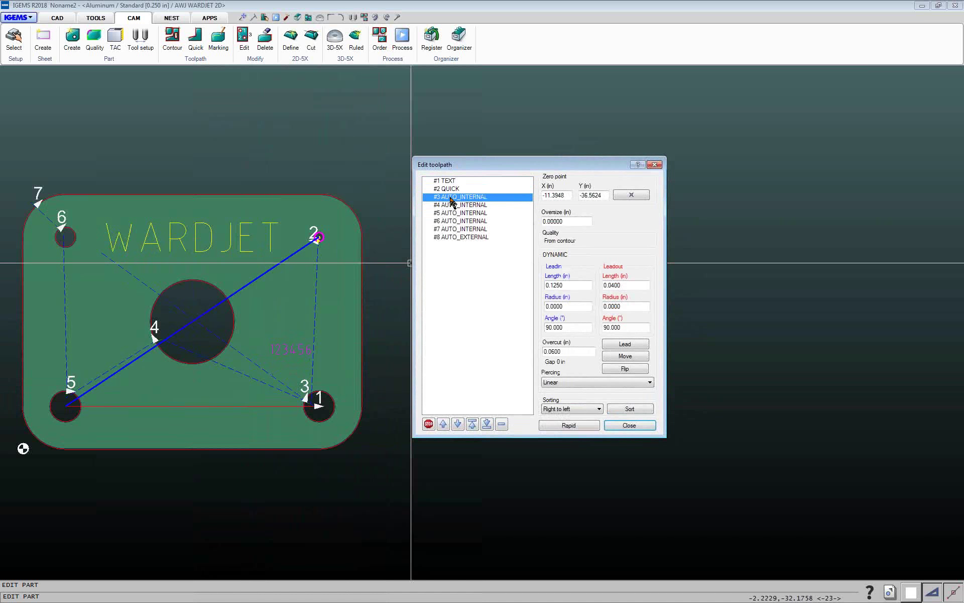
left_click(452, 205)
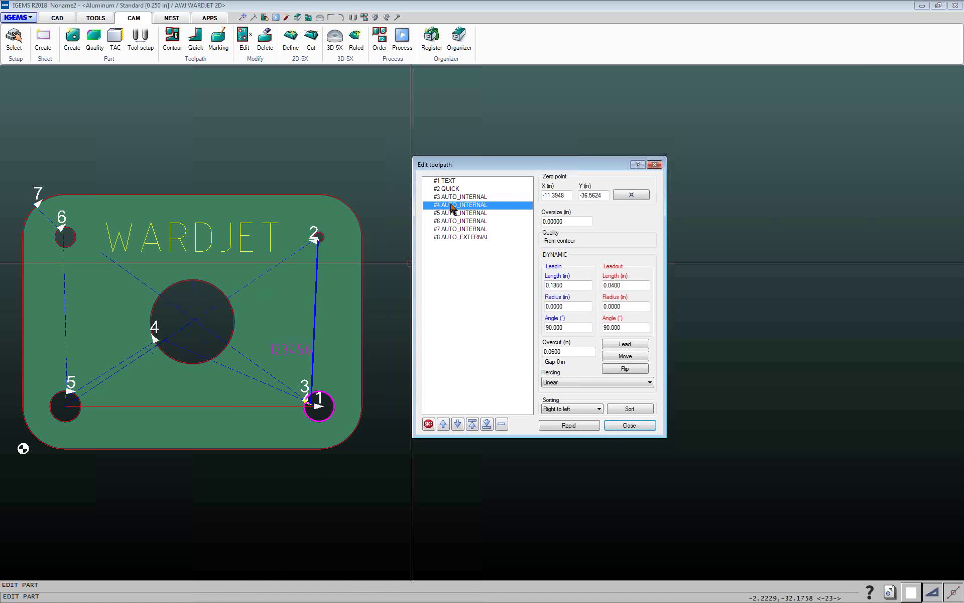
left_click(451, 214)
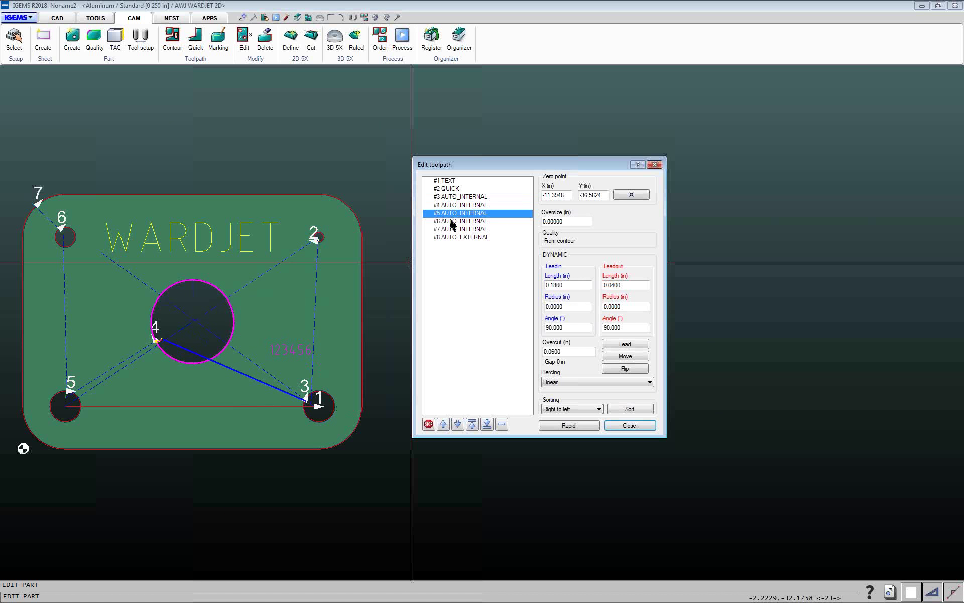
left_click(452, 222)
left_click(451, 231)
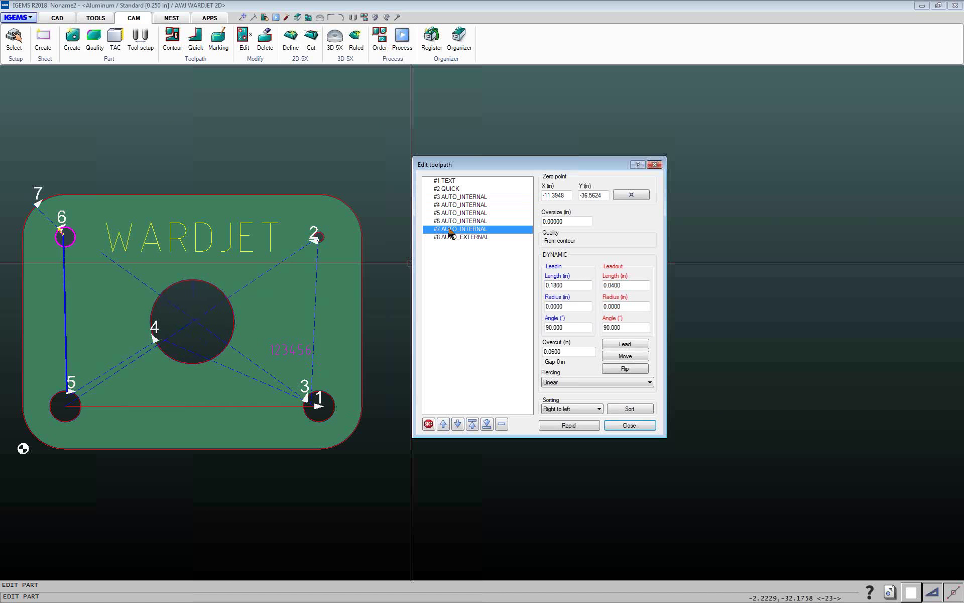
Move the cut of the small hole near the plate's upper-right corner to seventh in the order, just before the external contour
left_click(451, 198)
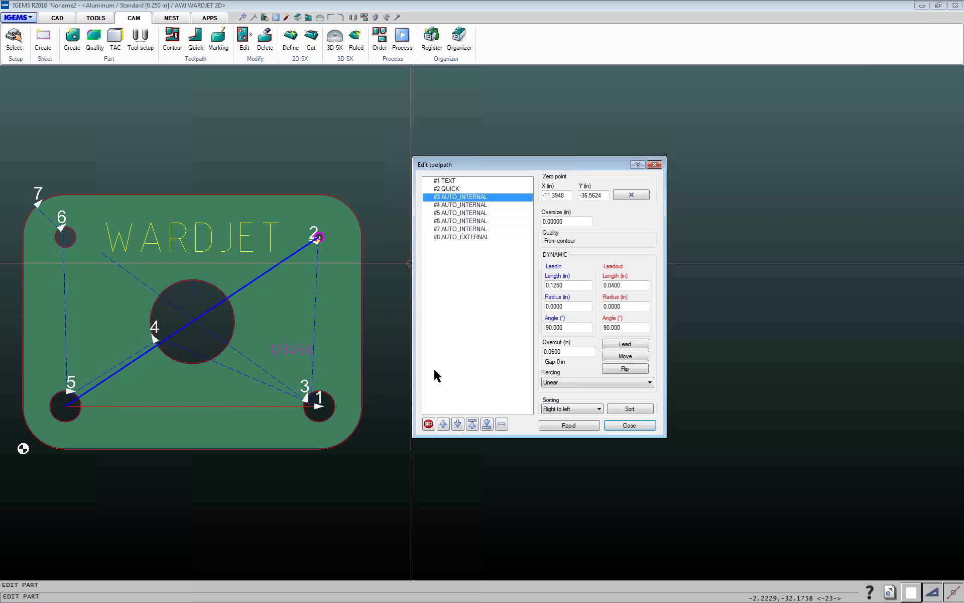
left_click(457, 424)
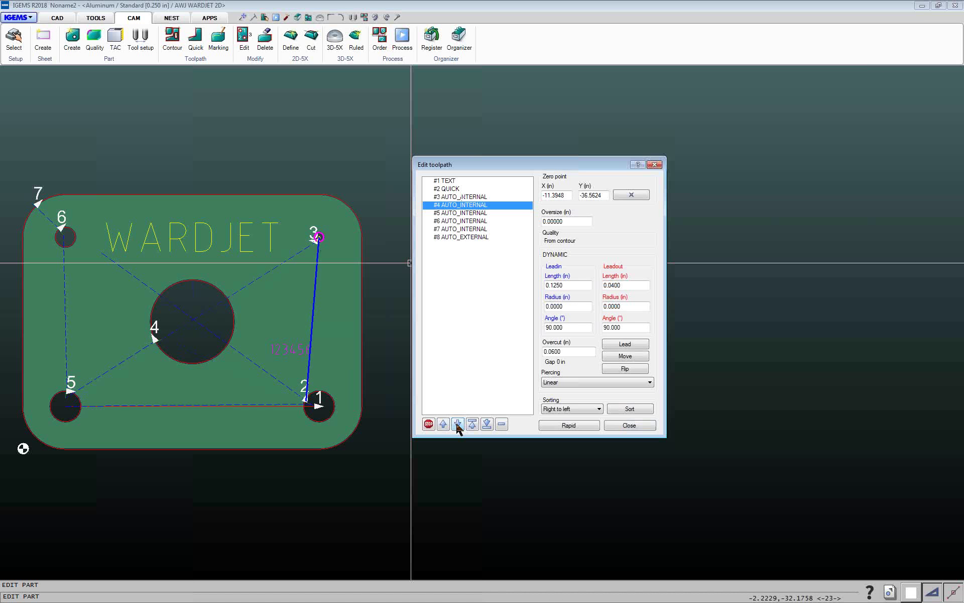
left_click(458, 424)
left_click(457, 425)
left_click(458, 424)
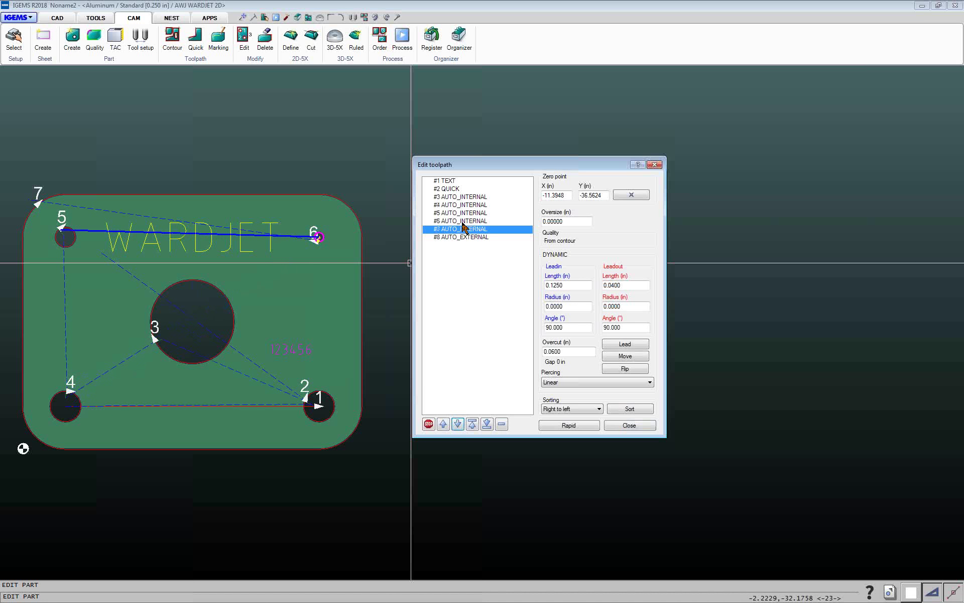
left_click(463, 223)
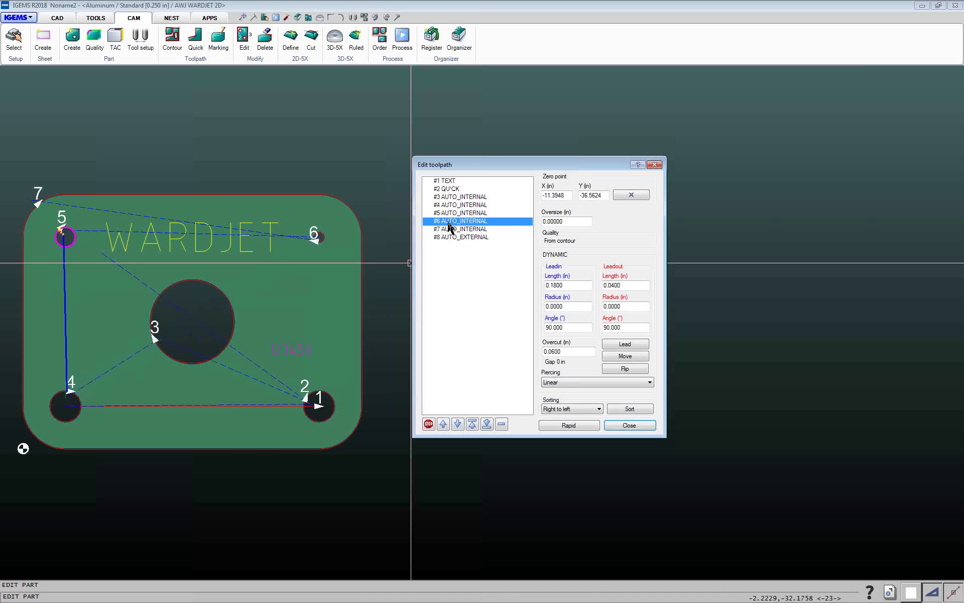
Set the oversize of the WARDJET plate's external contour cut to 0.1 in and check the resulting offset
left_click_drag(509, 164, 481, 154)
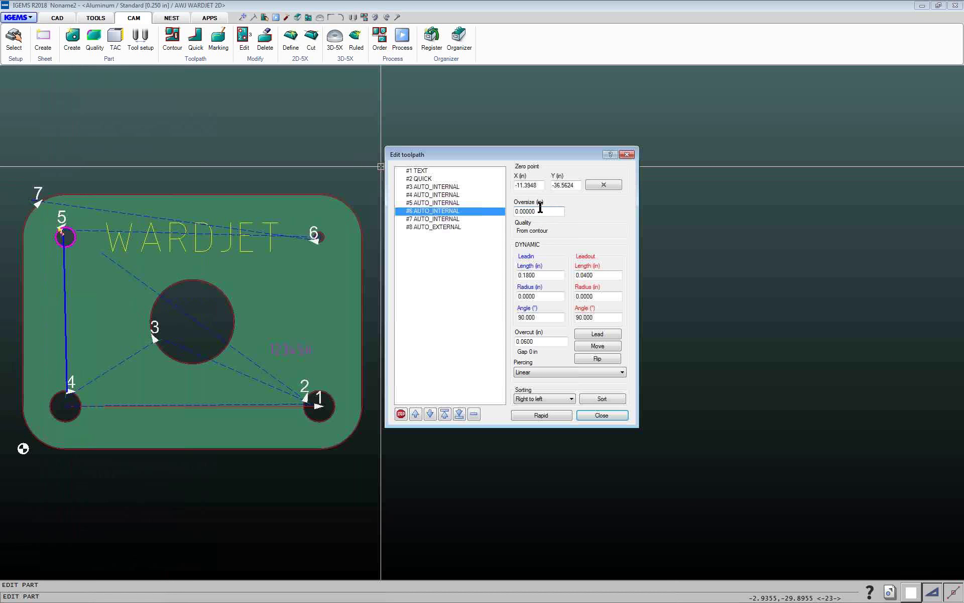
left_click(432, 227)
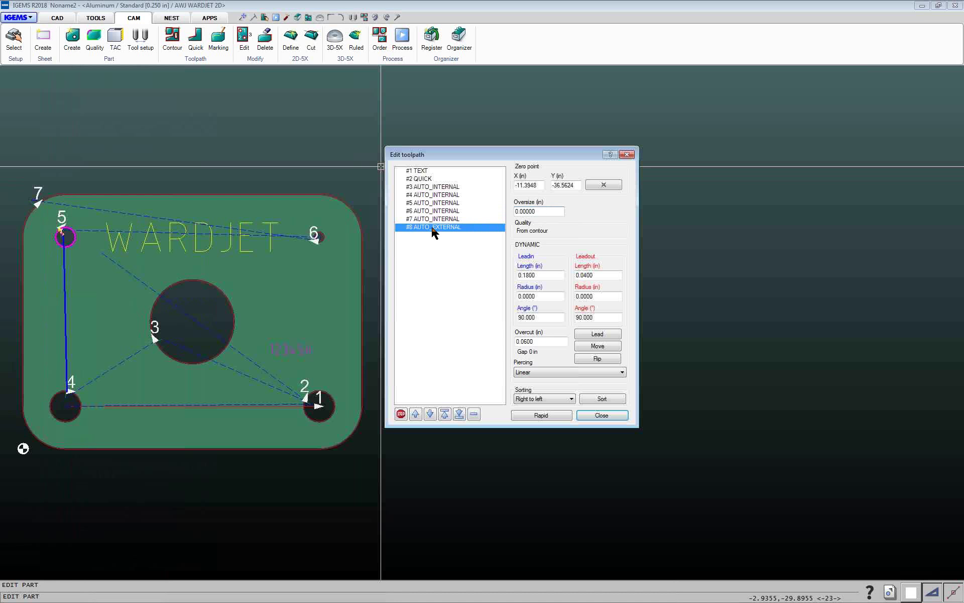
left_click_drag(555, 212, 500, 212)
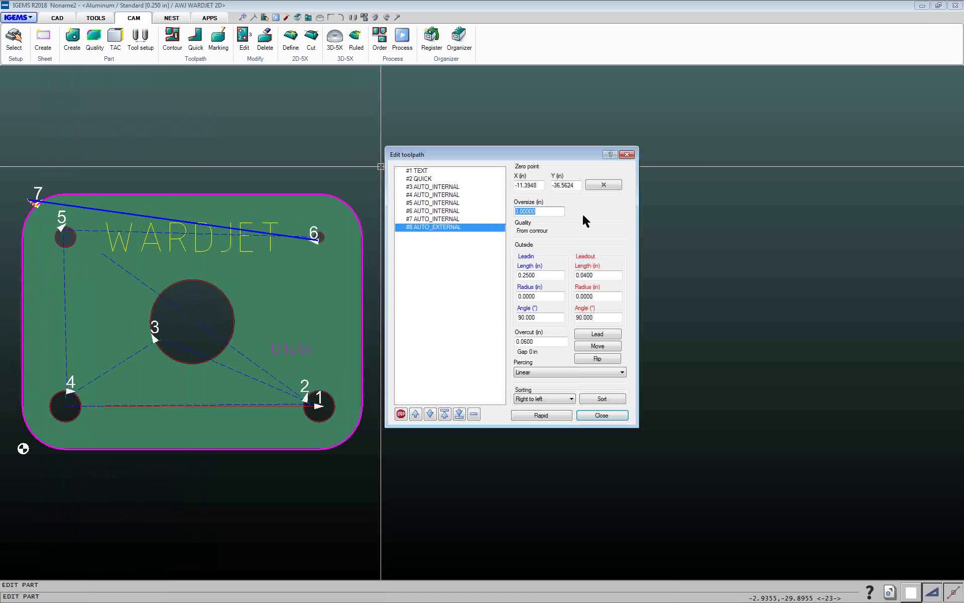
type("1")
scroll(362, 315, "up", 6)
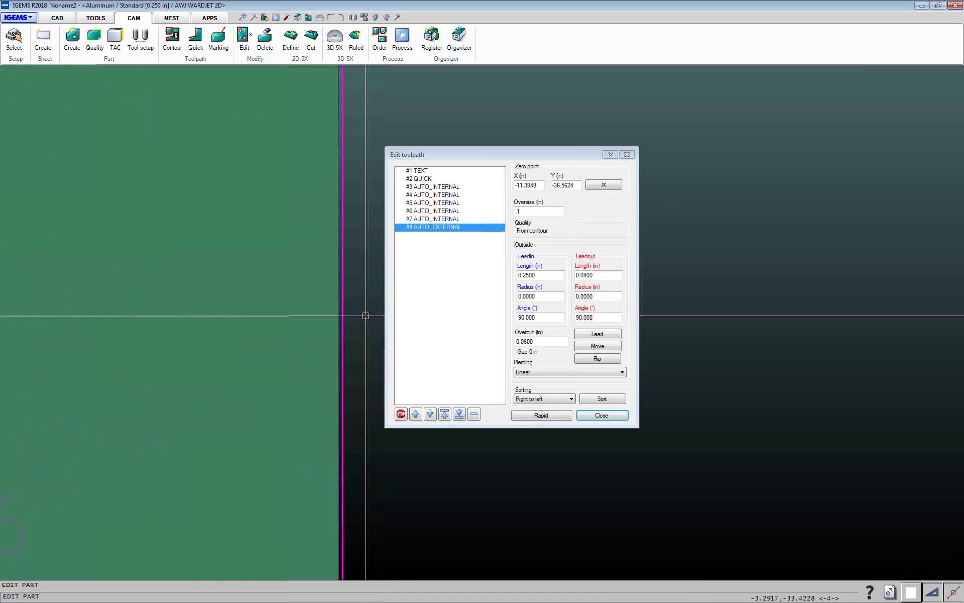
scroll(362, 315, "up", 1)
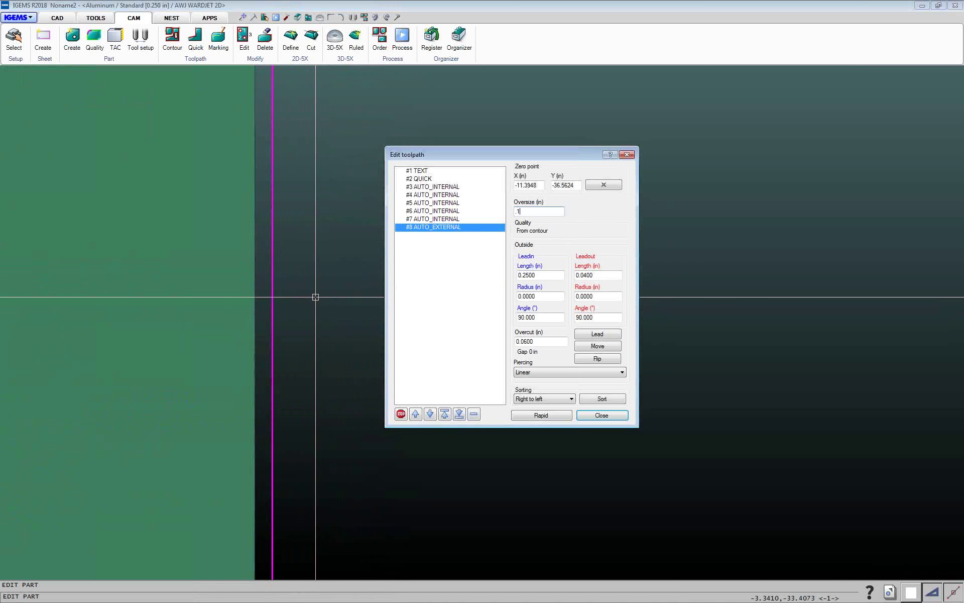
left_click(597, 280)
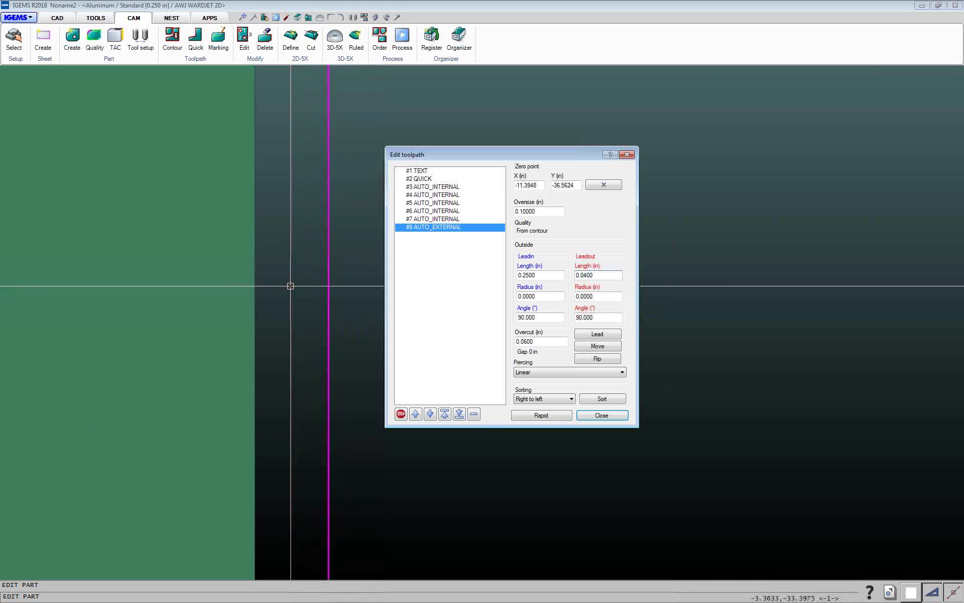
scroll(290, 284, "down", 5)
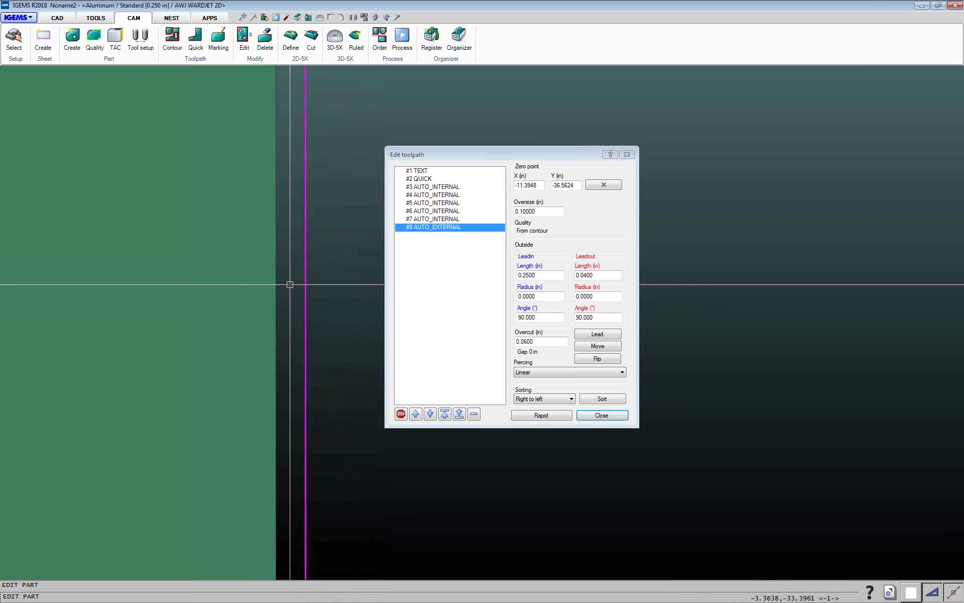
scroll(290, 285, "down", 4)
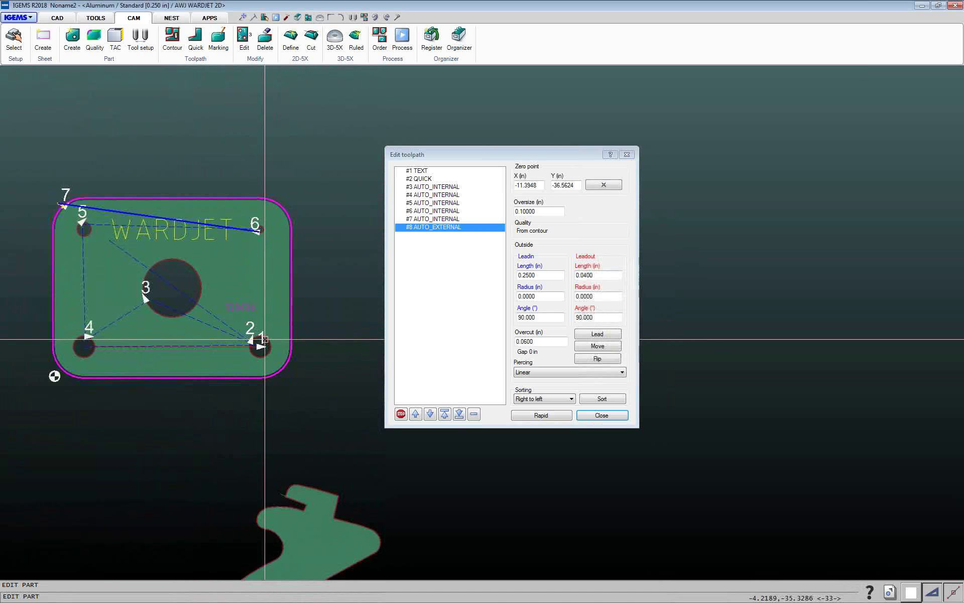
Set the oversize of the internal cut around the plate's large central hole to -0.1 in
scroll(198, 259, "down", 5)
scroll(203, 282, "up", 6)
scroll(202, 283, "up", 5)
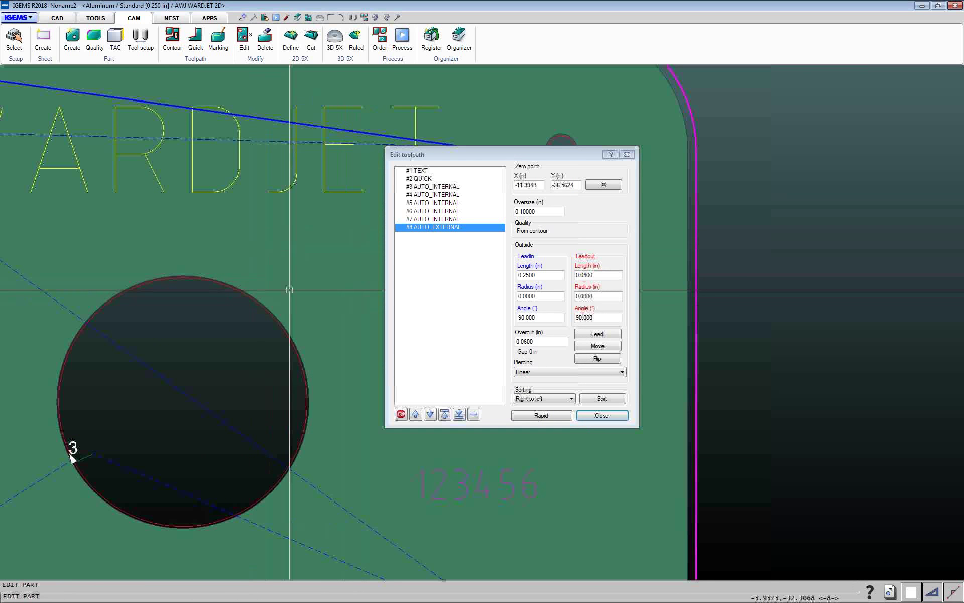
left_click(427, 196)
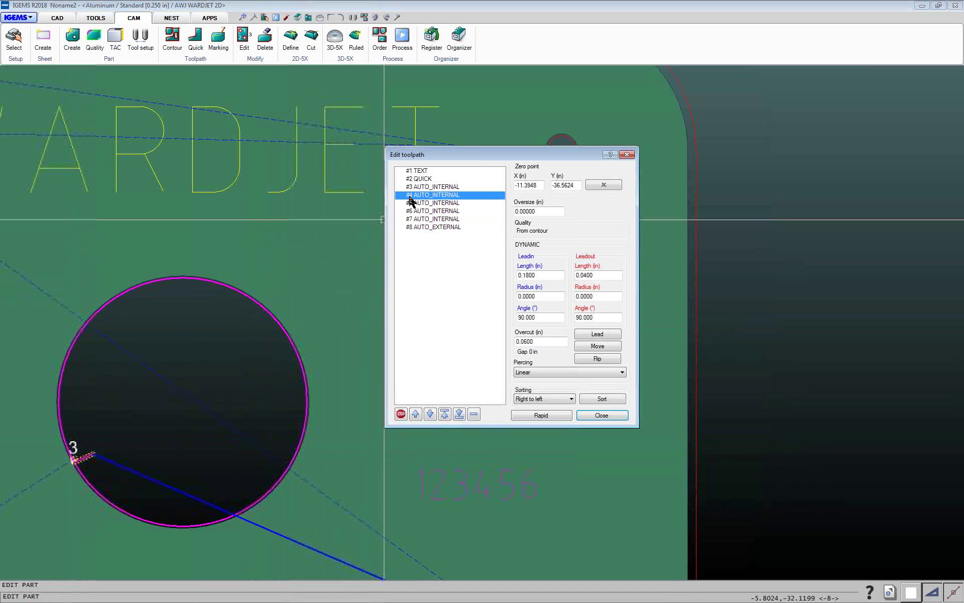
double_click(550, 210)
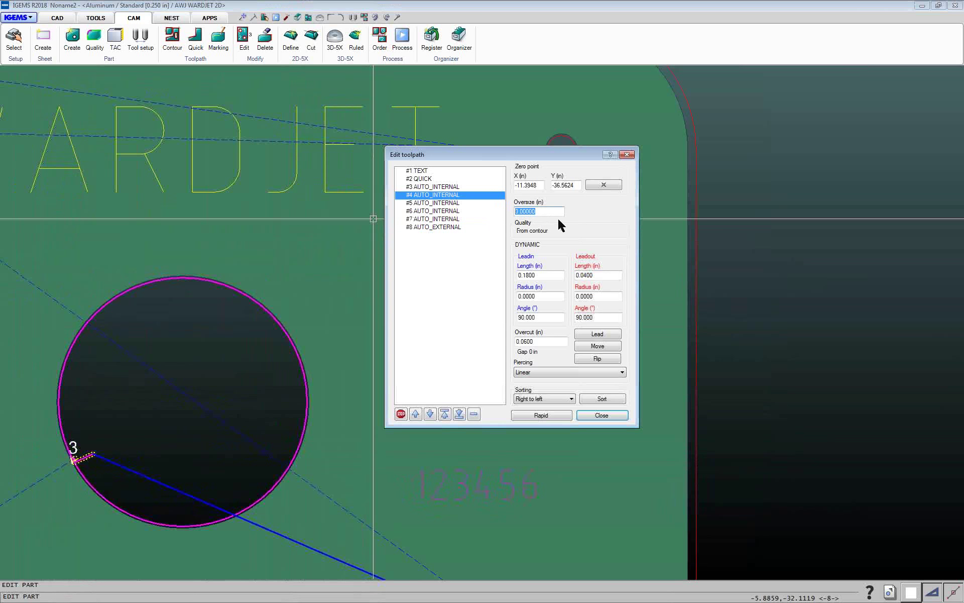
type("-.1")
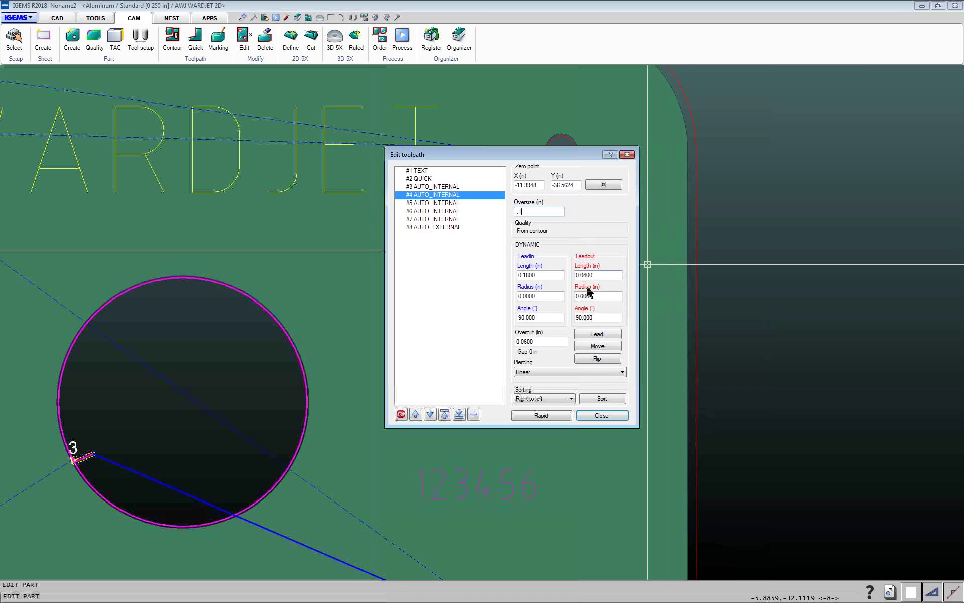
left_click(544, 276)
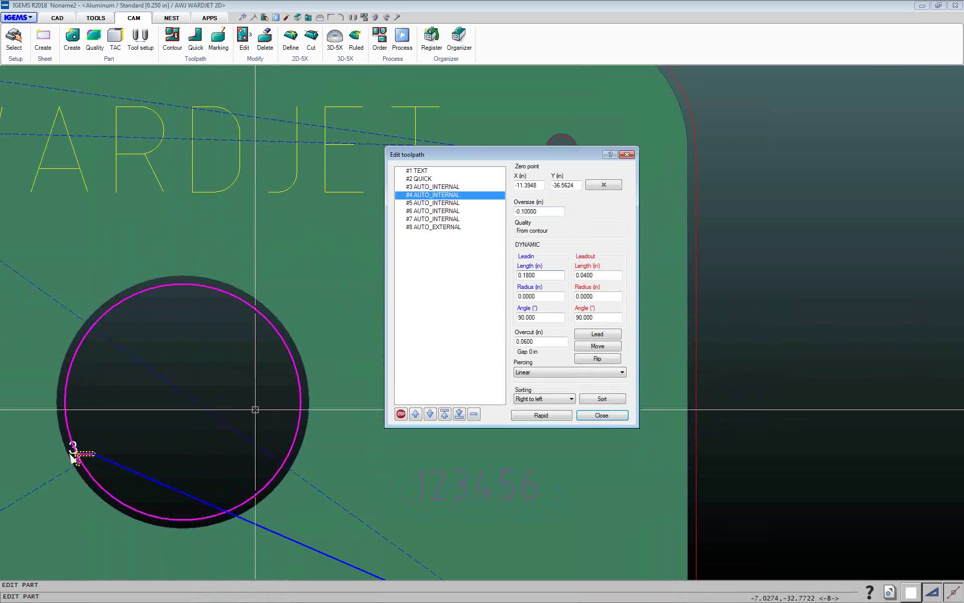
Set the lead-in length of the central hole's cut to 0.25 in and finish editing the WARDJET plate
left_click_drag(550, 278, 494, 276)
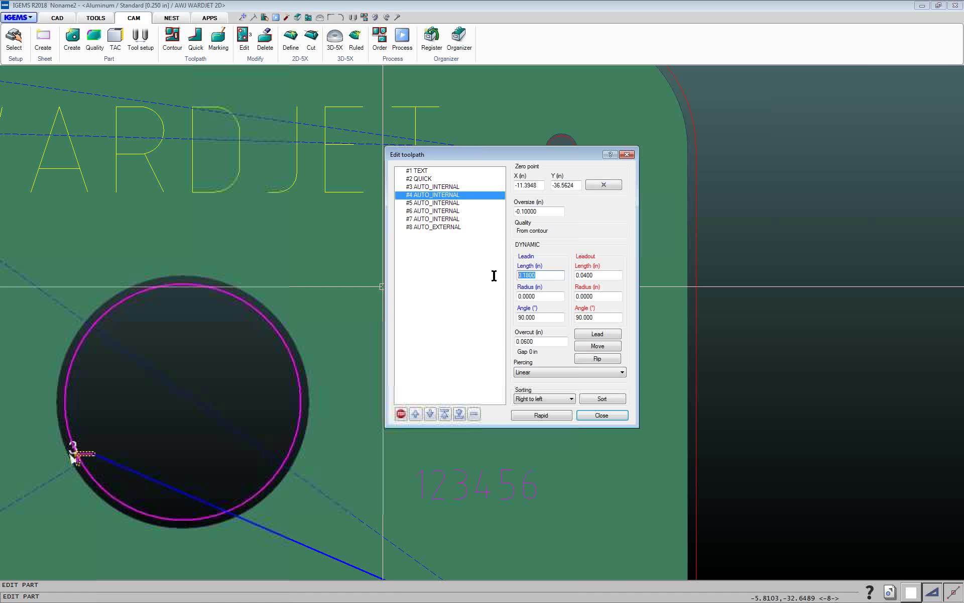
type(".25")
left_click(556, 296)
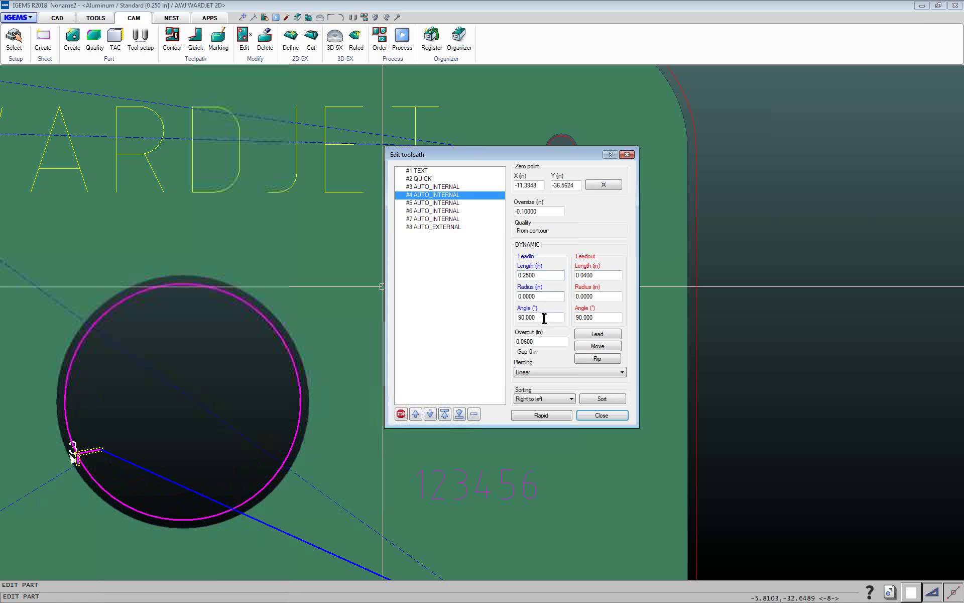
left_click(605, 417)
Delete the toolpath of the lower-left hole in the rectangular plate with four corner holes
scroll(567, 405, "down", 8)
middle_click_drag(564, 405, 346, 284)
scroll(317, 266, "up", 1)
scroll(316, 267, "down", 1)
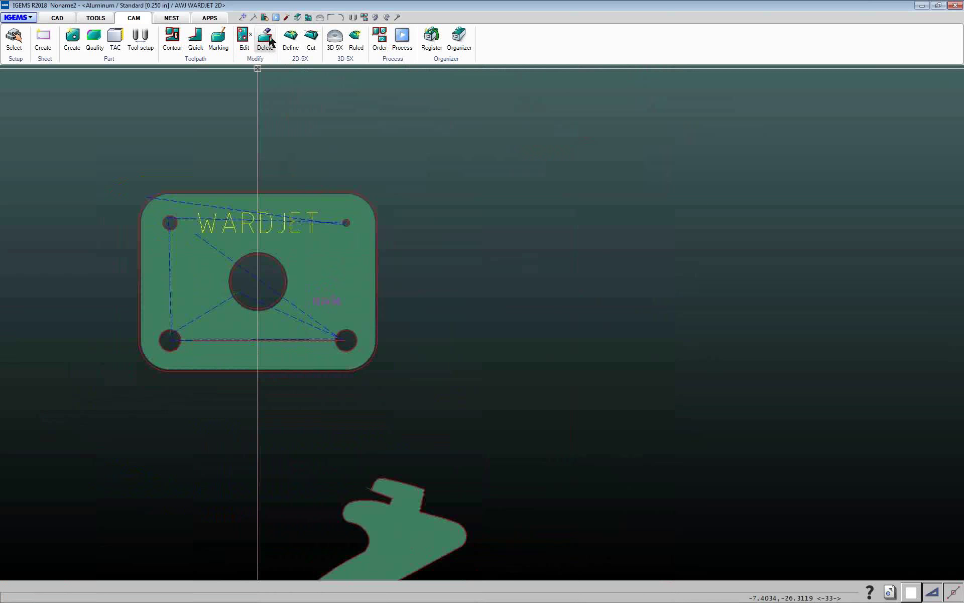
scroll(432, 157, "down", 6)
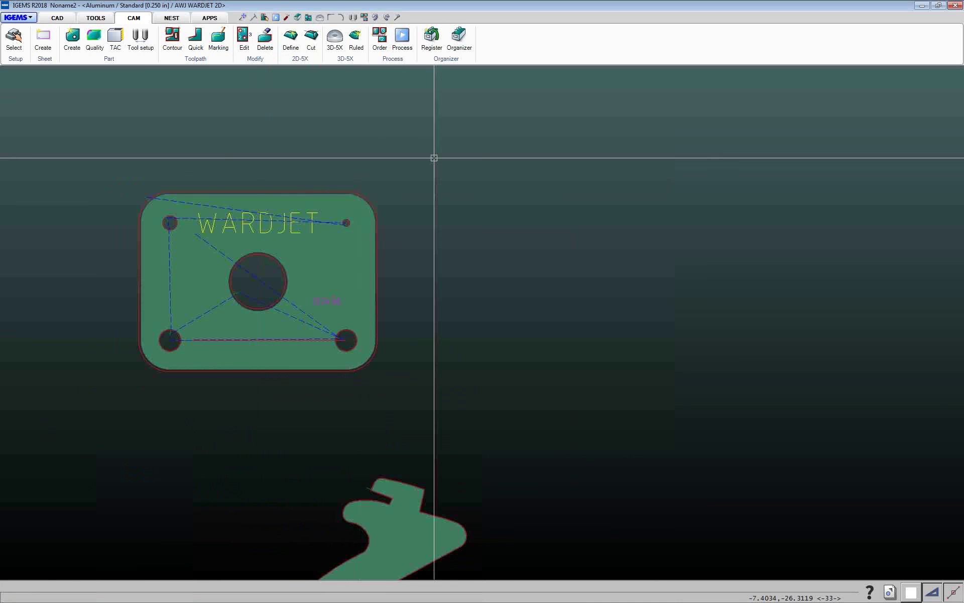
scroll(360, 173, "up", 5)
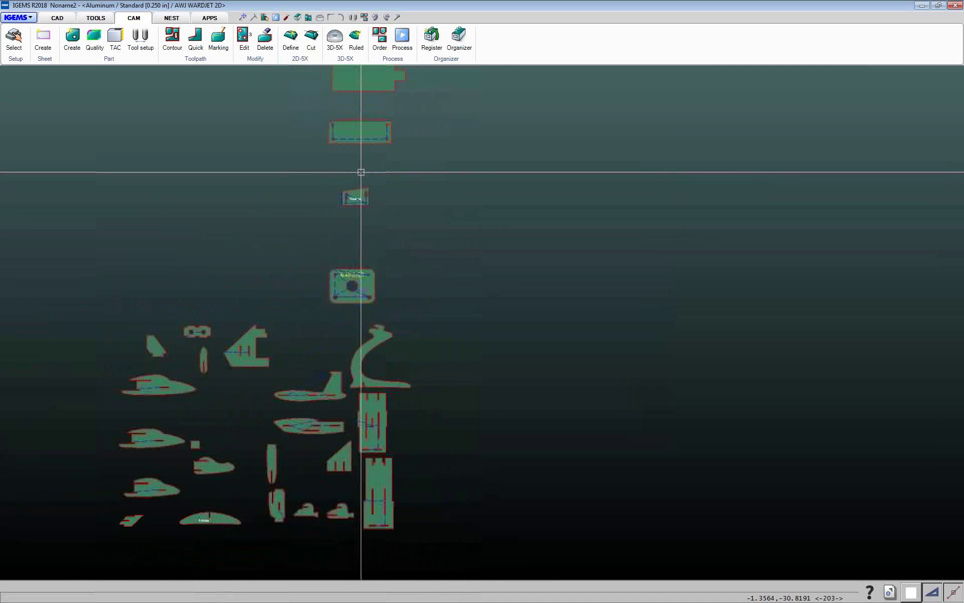
scroll(295, 241, "down", 3)
scroll(279, 251, "up", 5)
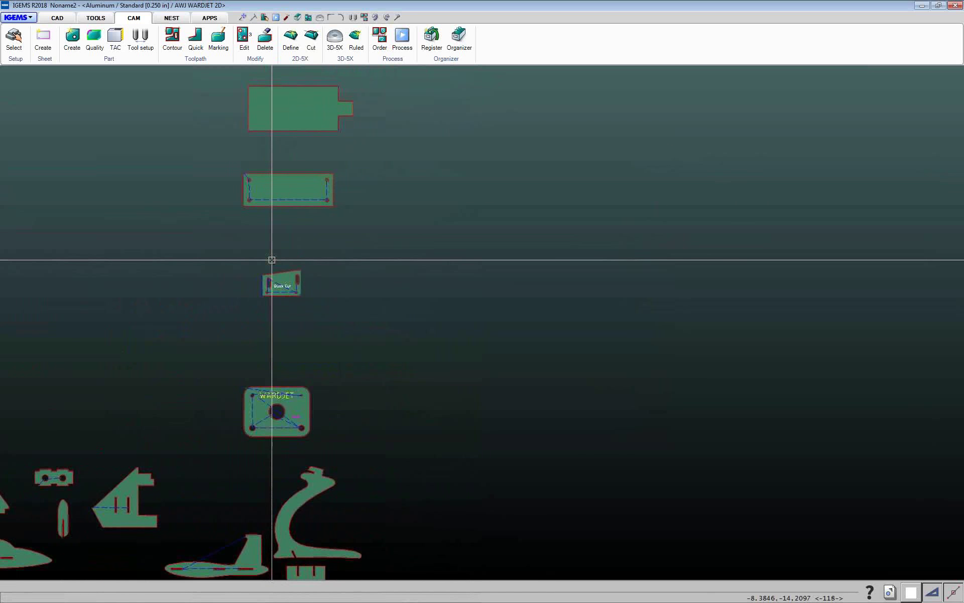
left_click(265, 40)
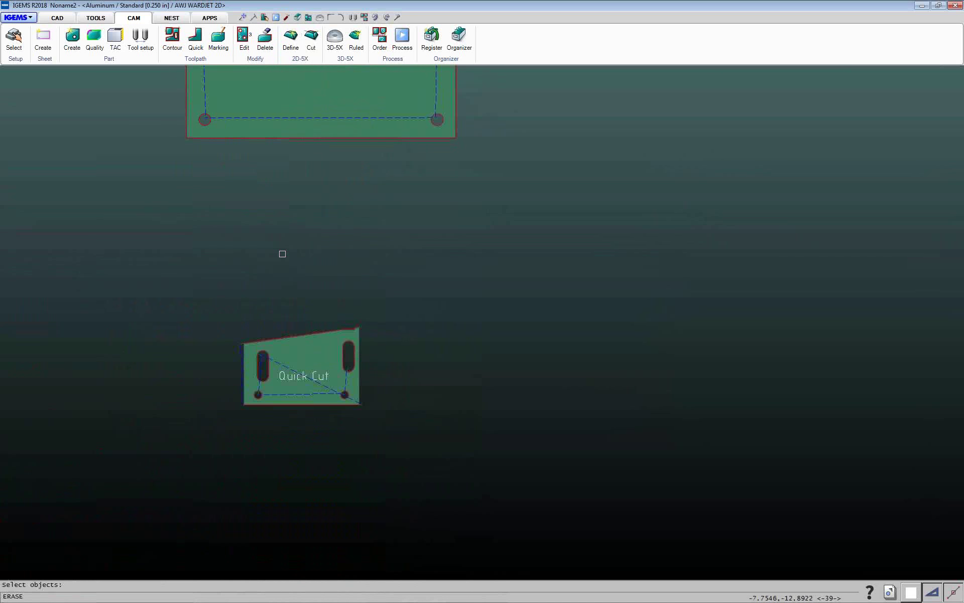
middle_click_drag(286, 231, 262, 300)
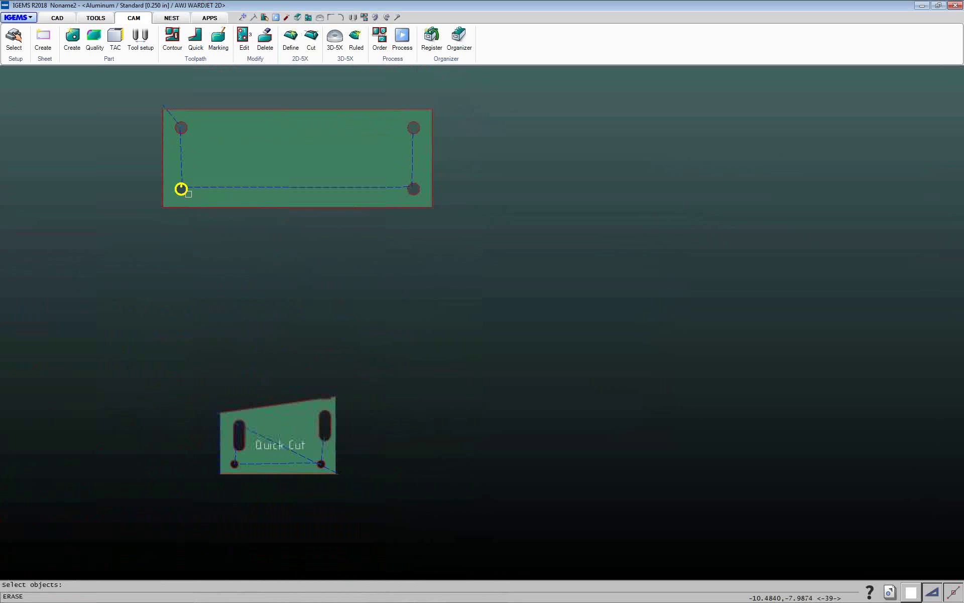
left_click(181, 188)
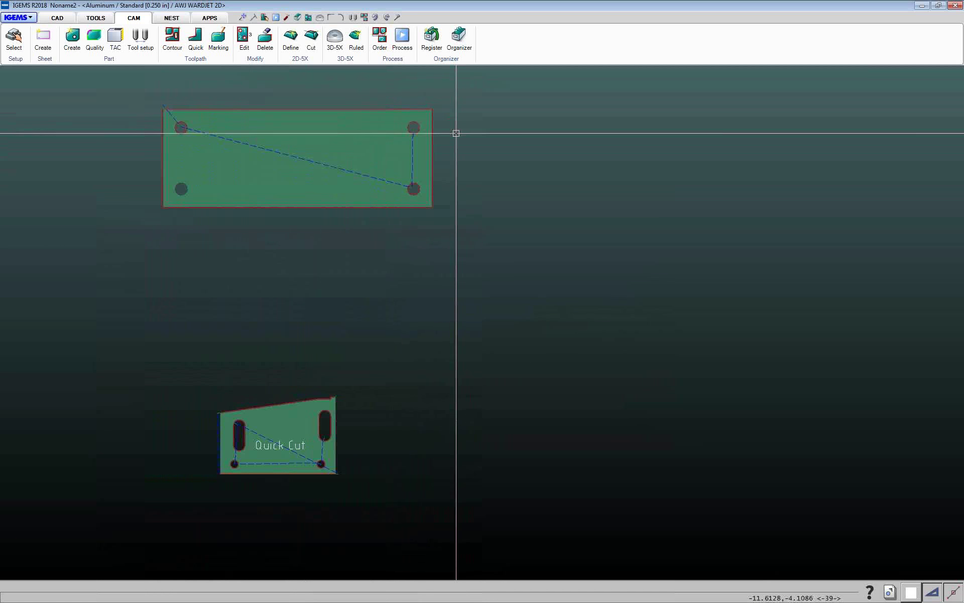
Create a cut order for the uppermost plate with the side tab, using manual sorting
scroll(291, 186, "down", 3)
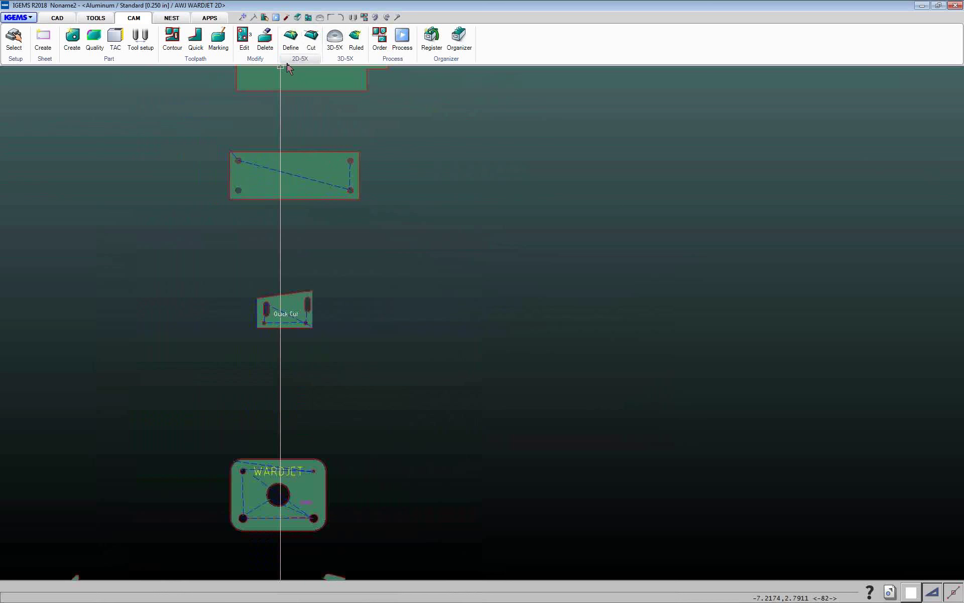
scroll(348, 123, "down", 4)
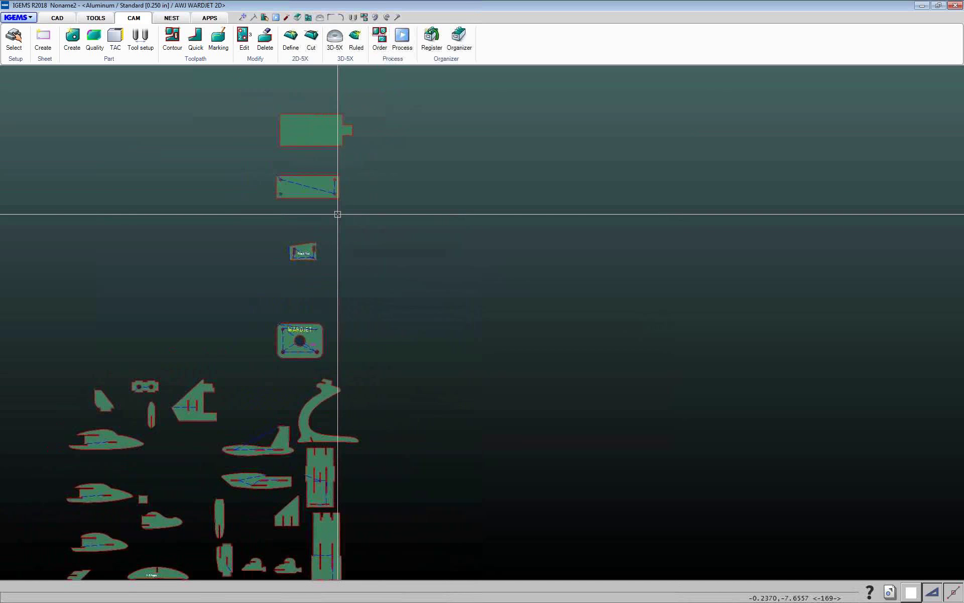
middle_click_drag(353, 216, 370, 289)
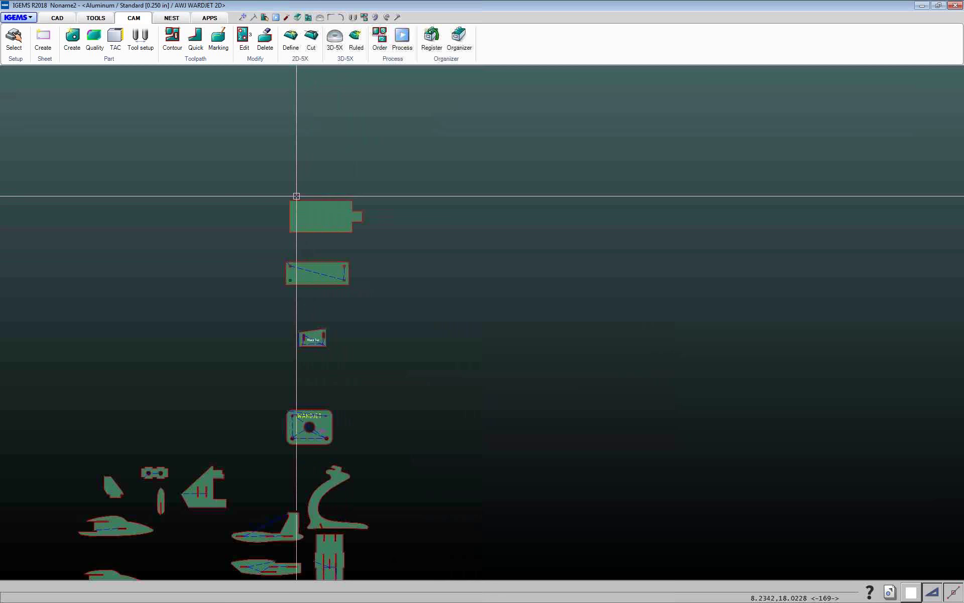
left_click(382, 40)
scroll(349, 220, "up", 3)
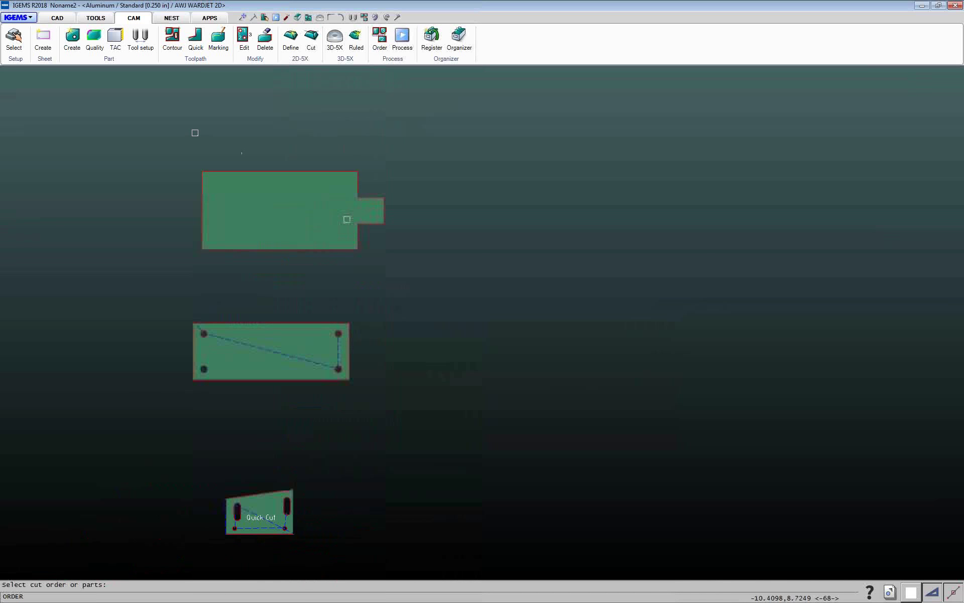
left_click_drag(182, 130, 526, 274)
right_click(525, 273)
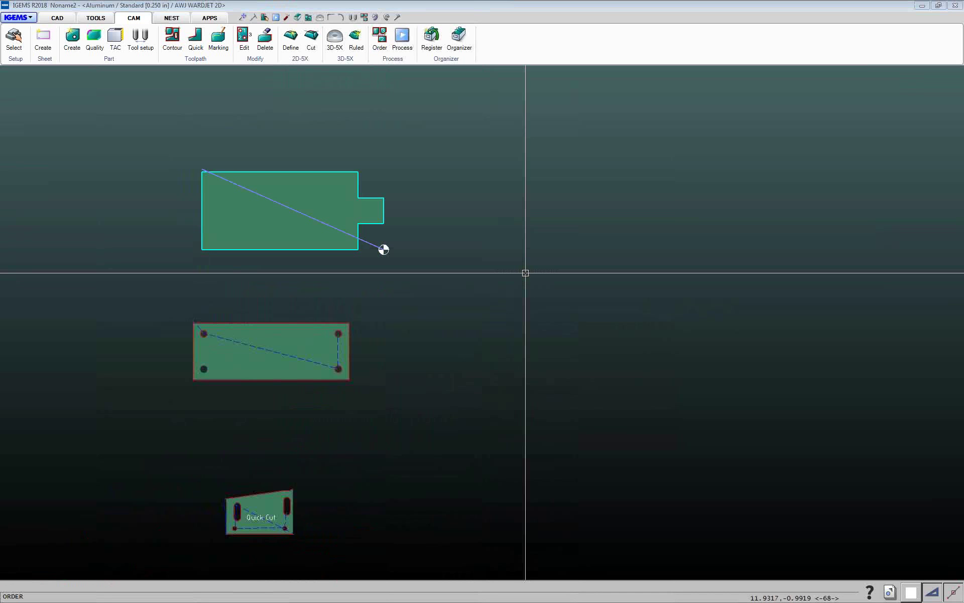
left_click_drag(588, 98, 493, 106)
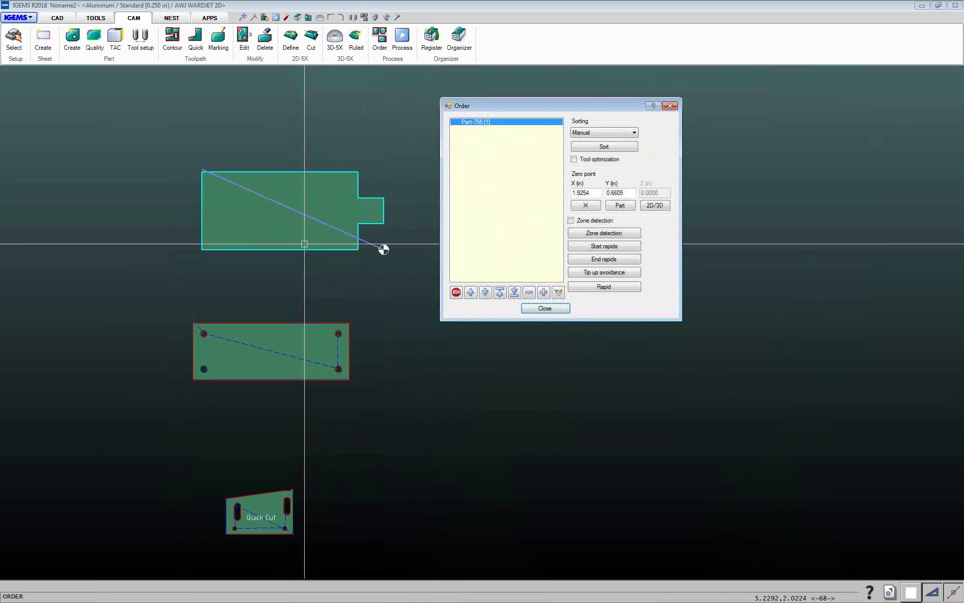
left_click(542, 311)
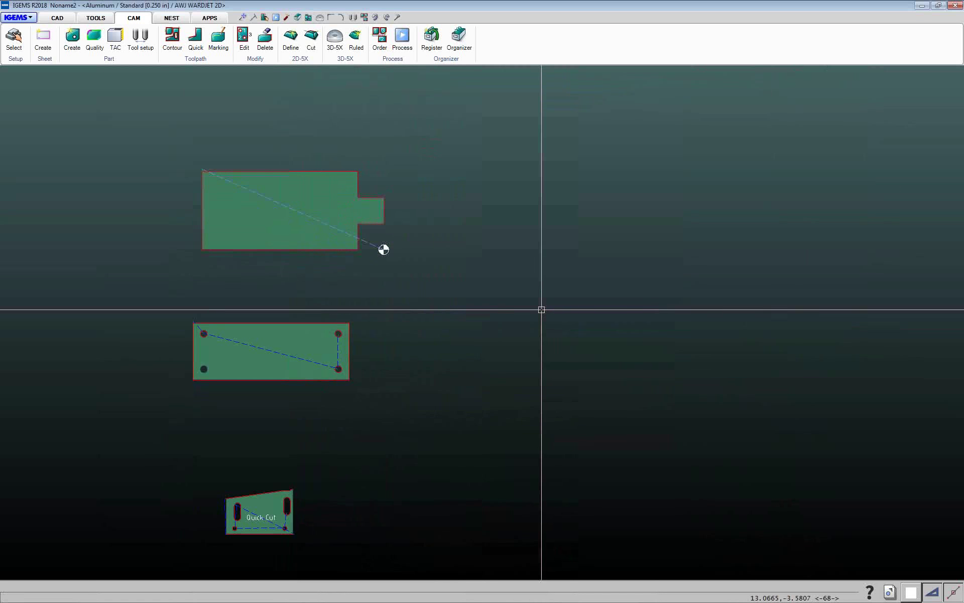
Create a separate cut order for the rectangular plate with four corner holes
left_click(380, 44)
left_click_drag(166, 295, 369, 416)
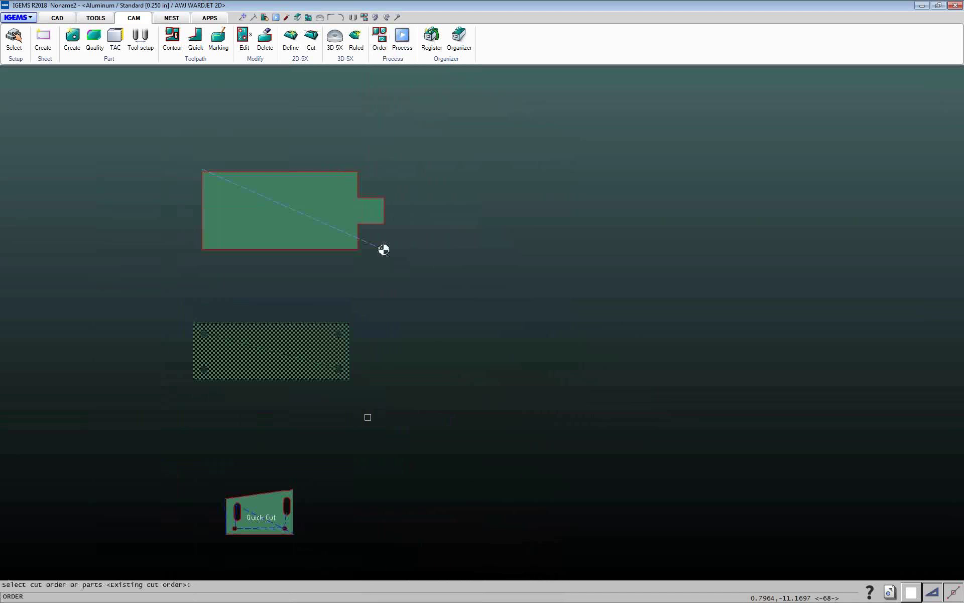
right_click(368, 417)
Create a standard rectangular sheet with a 0.5 in collar width and place it in the empty area beside the parts
scroll(536, 349, "down", 4)
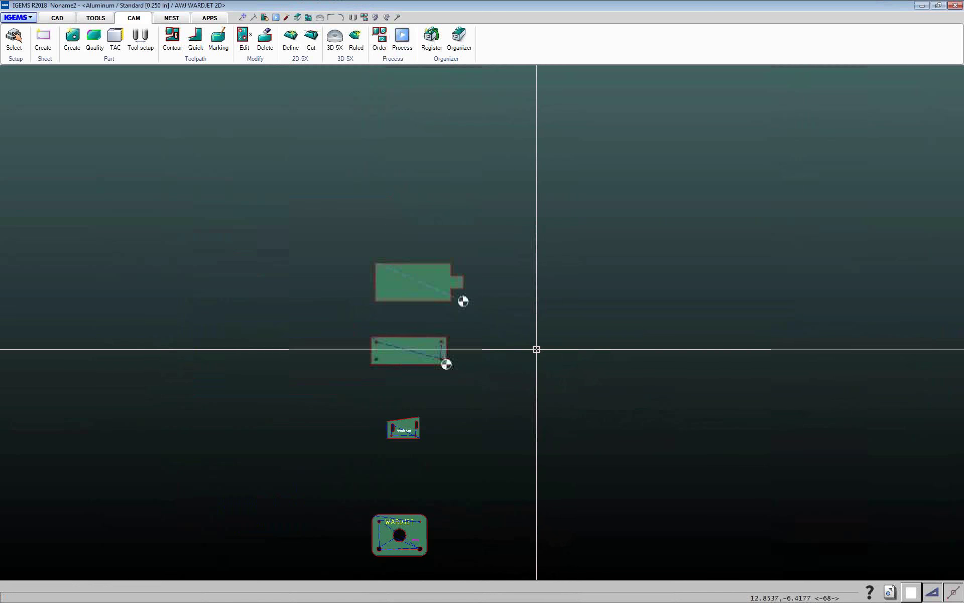
middle_click_drag(536, 349, 343, 302)
scroll(295, 290, "down", 1)
scroll(295, 291, "up", 2)
scroll(295, 291, "down", 2)
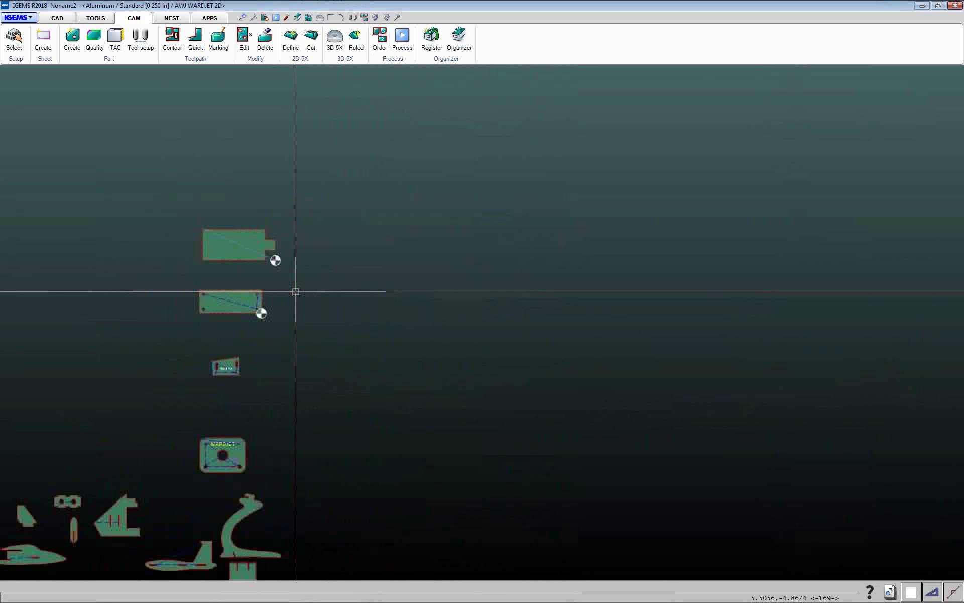
middle_click_drag(320, 253, 363, 216)
scroll(424, 334, "down", 4)
middle_click_drag(424, 333, 299, 264)
scroll(299, 265, "up", 1)
scroll(300, 264, "down", 1)
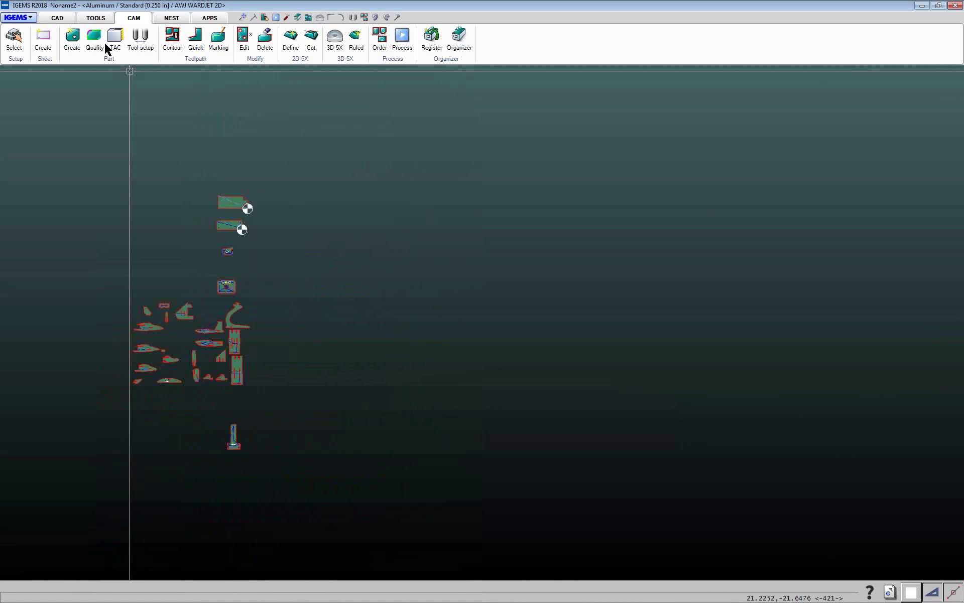
left_click(42, 37)
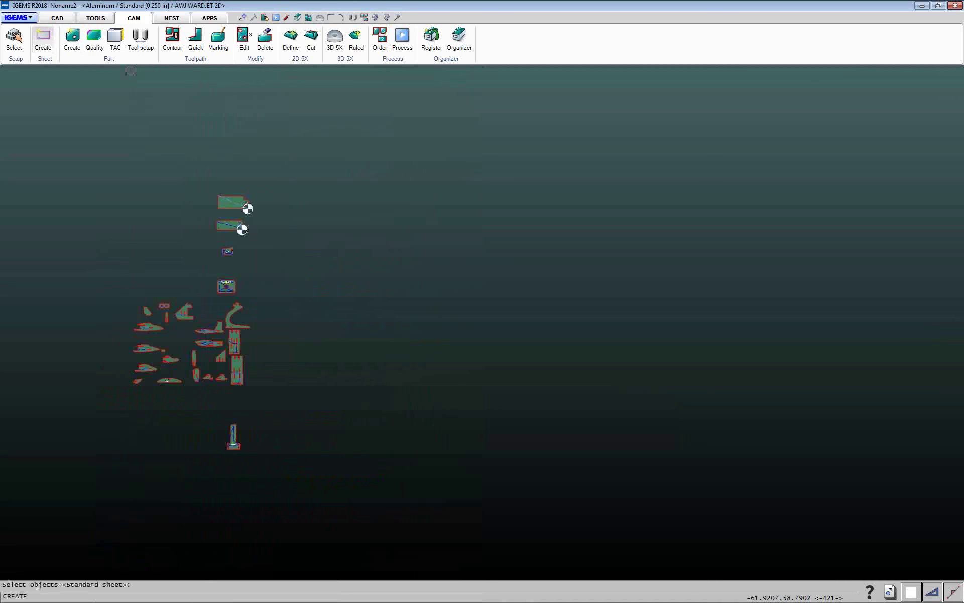
right_click(364, 293)
left_click(459, 321)
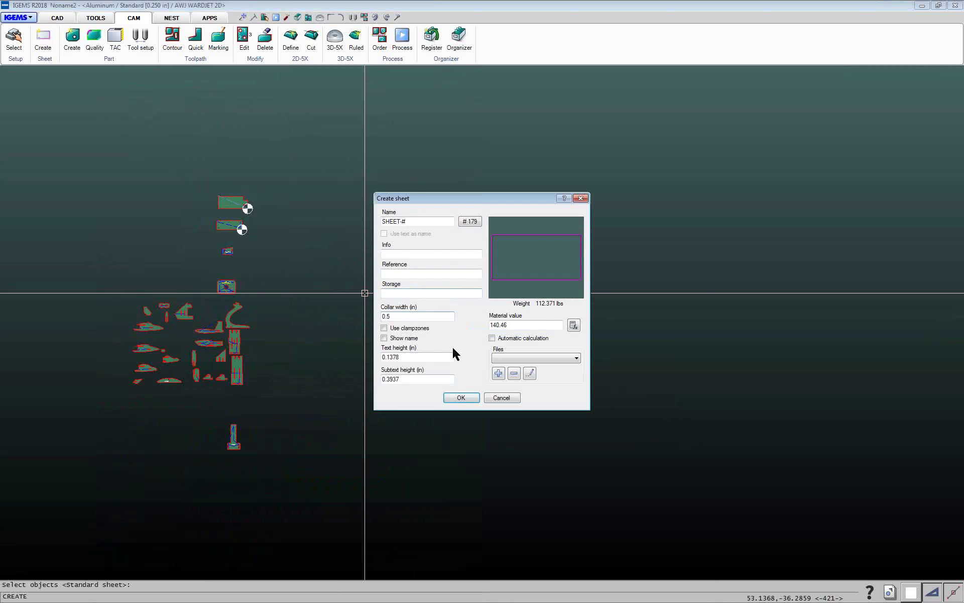
left_click(458, 397)
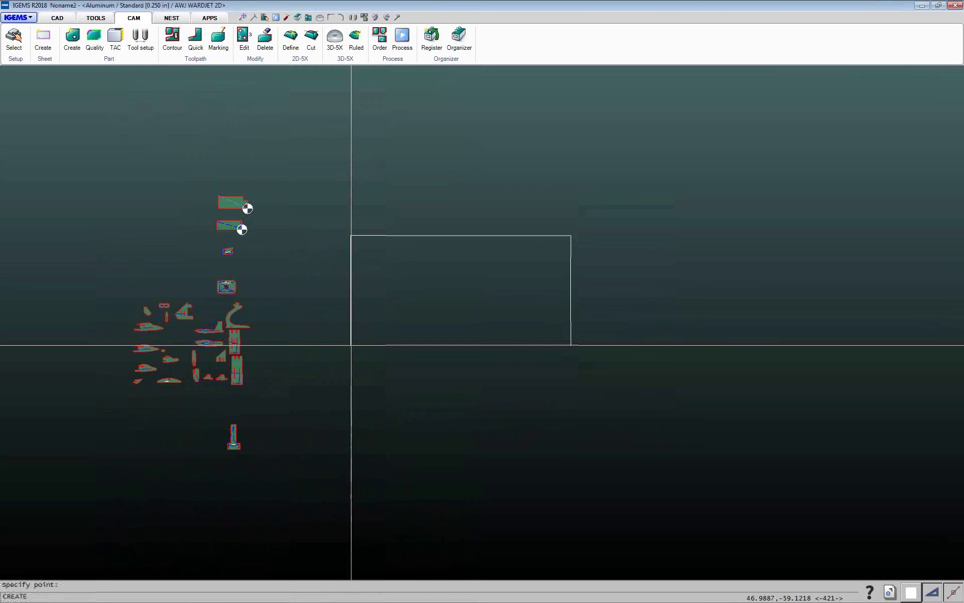
left_click(460, 278)
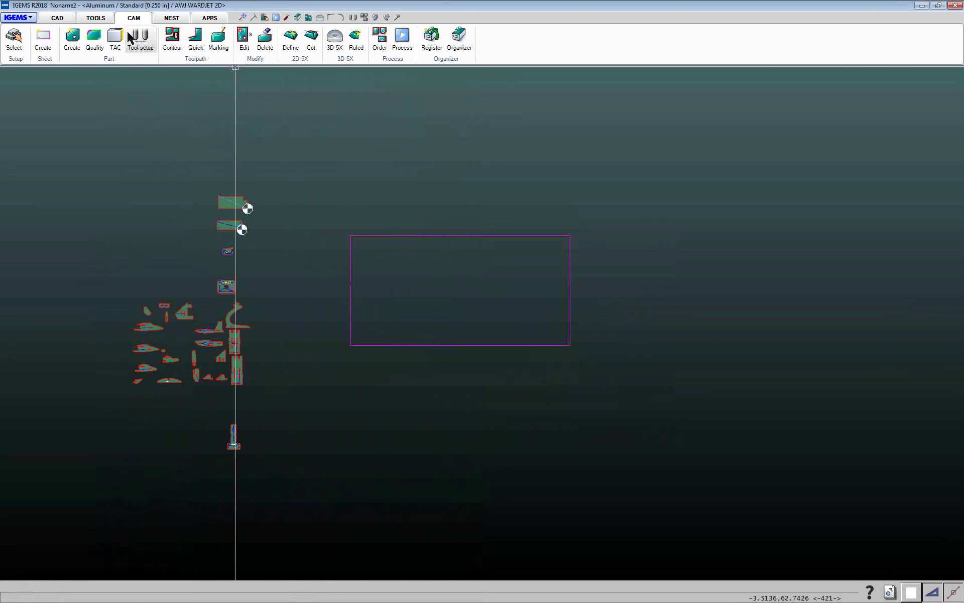
Set up an automatic nest of the WARDJET plate and all parts below it on the standard sheet
left_click(172, 19)
left_click(259, 40)
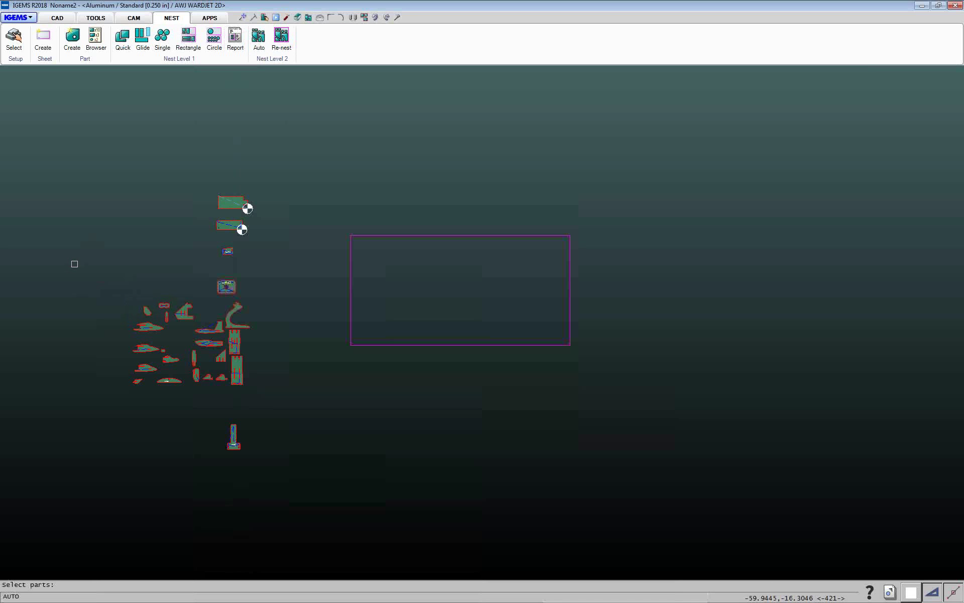
left_click_drag(74, 264, 276, 510)
key("Return")
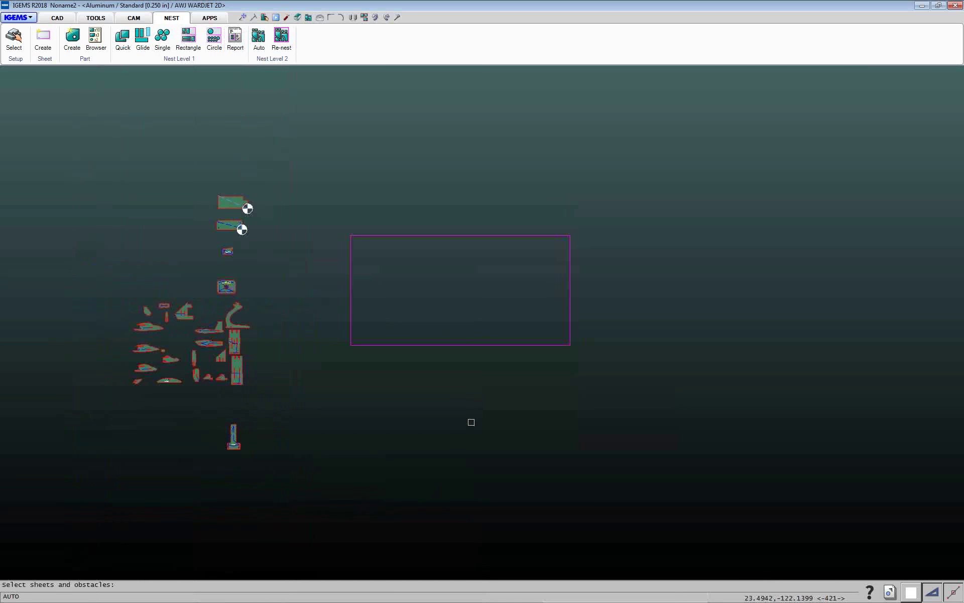
left_click_drag(471, 421, 409, 290)
key("Return")
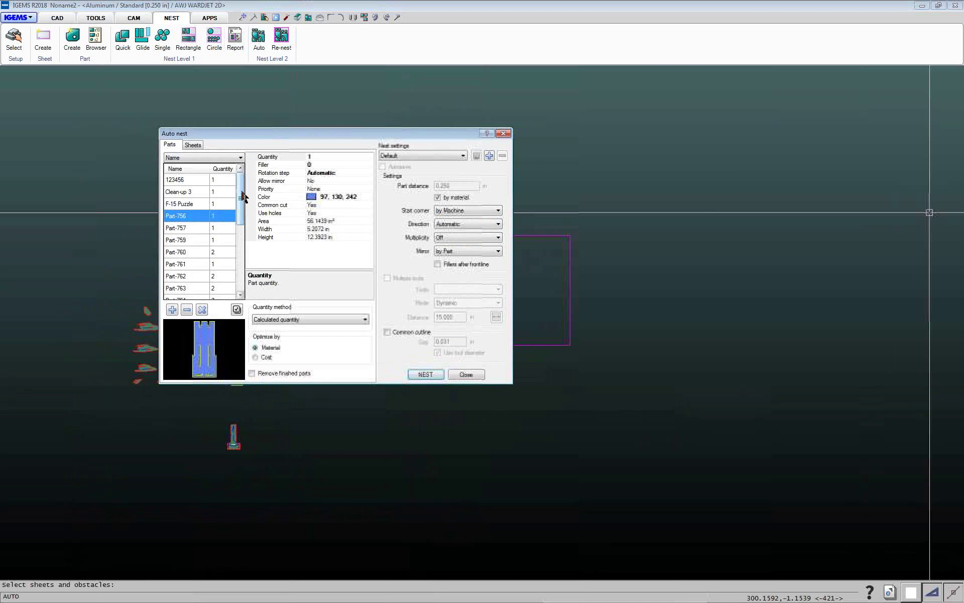
Set the WARDJET plate's quantity to 10, run the automatic nest and place the resulting layout on the sheet
left_click(211, 180)
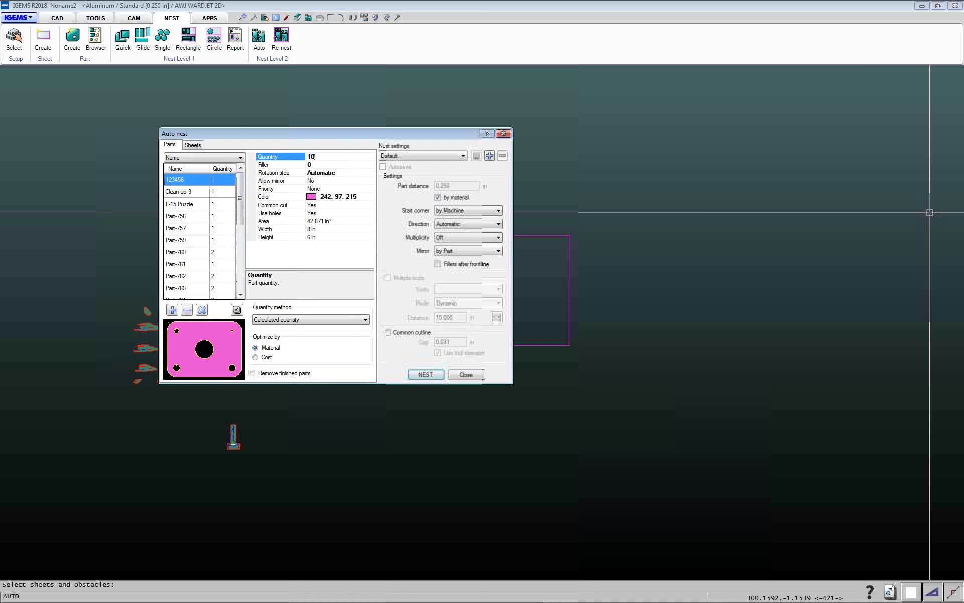
left_click(425, 374)
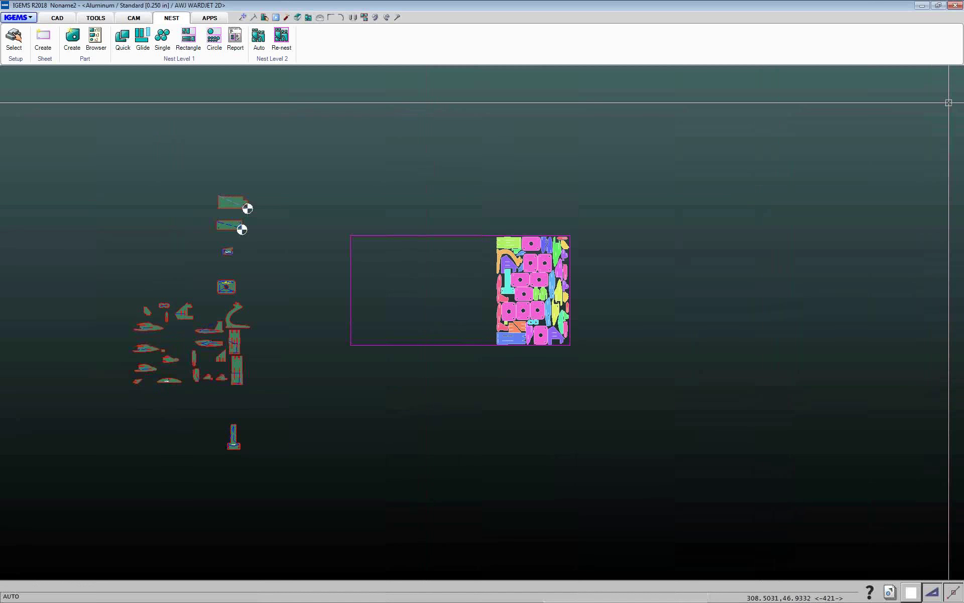
scroll(527, 286, "up", 6)
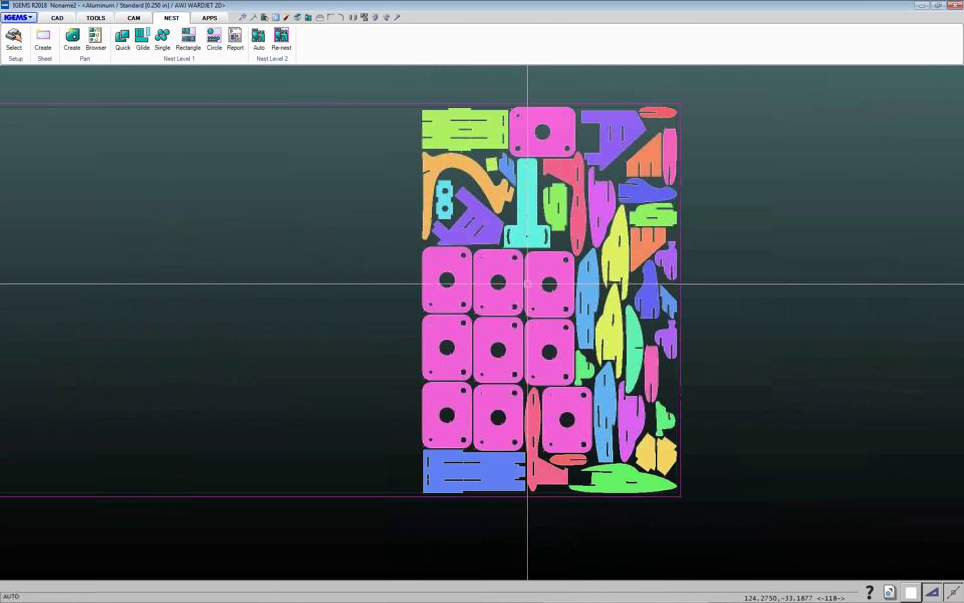
scroll(527, 284, "up", 1)
middle_click_drag(527, 284, 451, 340)
scroll(468, 242, "down", 4)
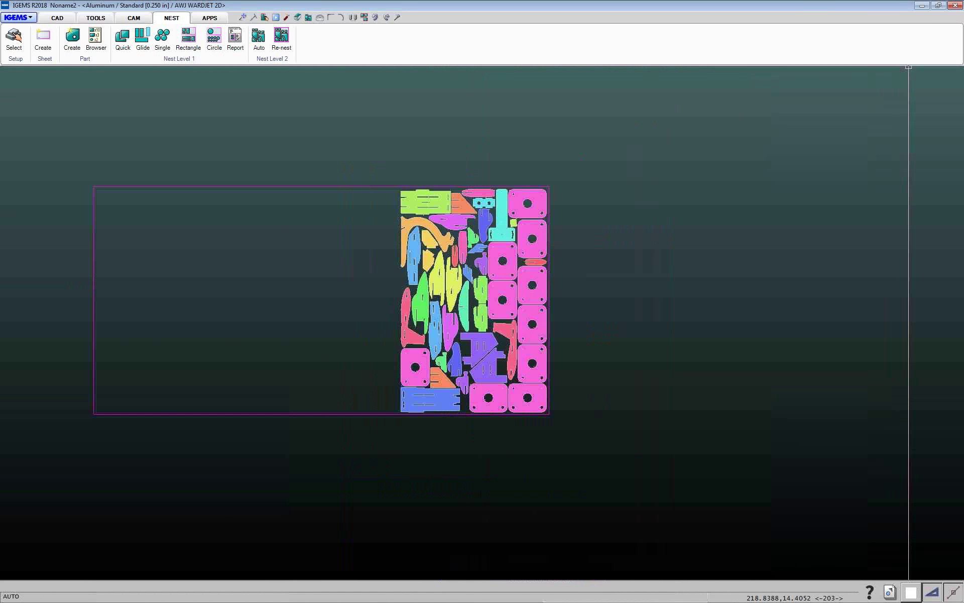
left_click_drag(684, 156, 614, 158)
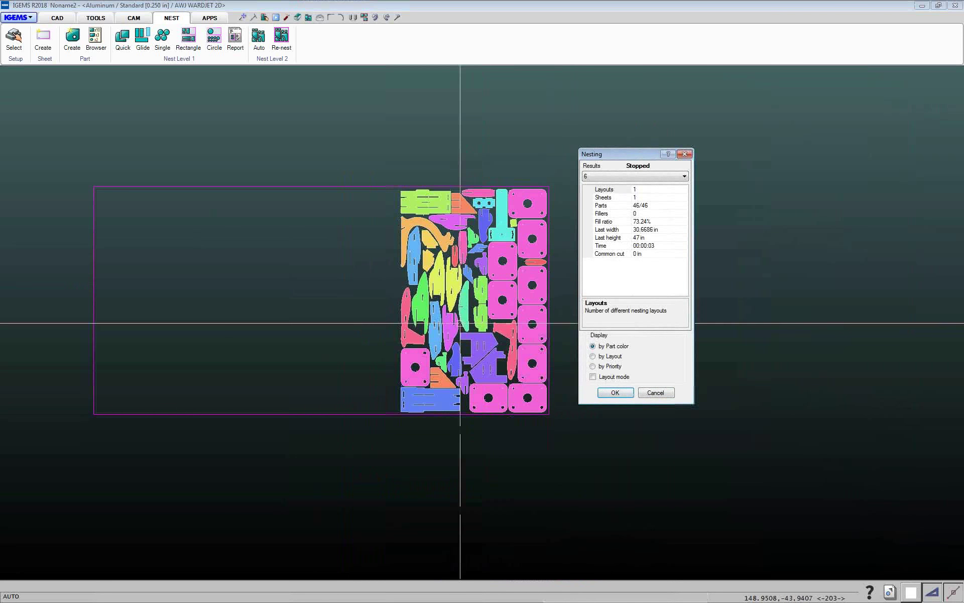
left_click(649, 393)
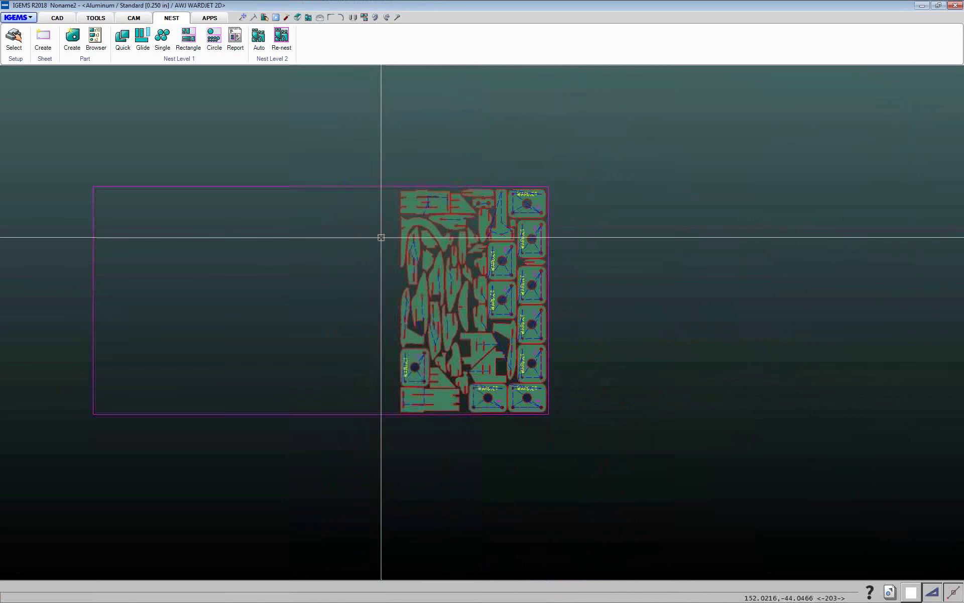
Start a cut order for all the parts nested on the sheet
scroll(367, 251, "down", 4)
middle_click_drag(314, 238, 345, 277)
scroll(345, 276, "down", 1)
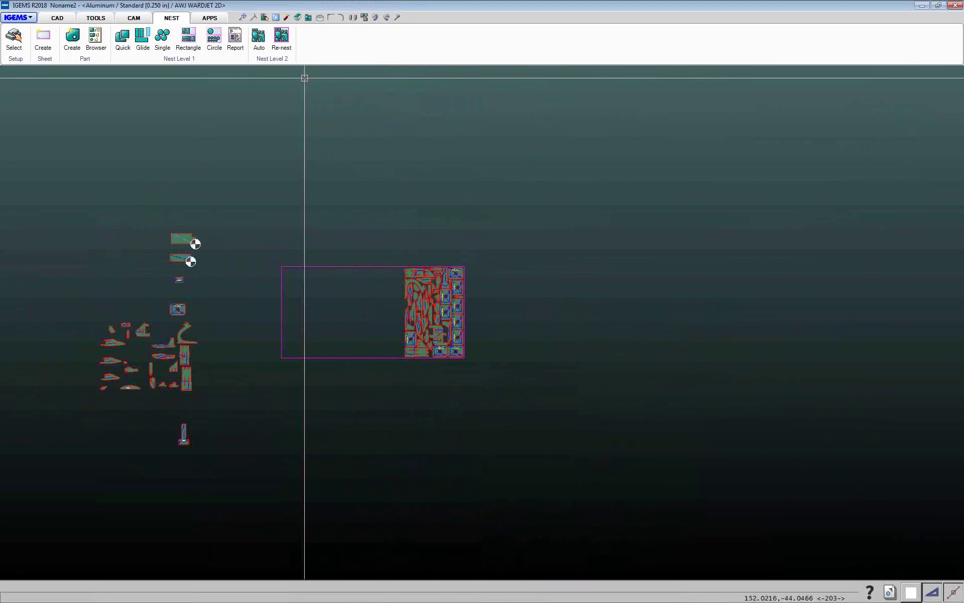
left_click(134, 18)
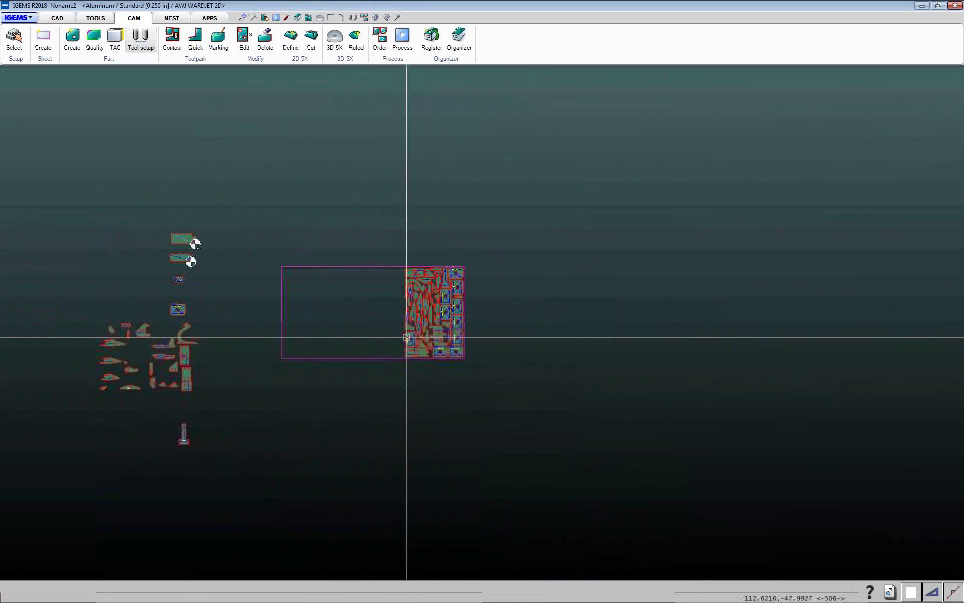
left_click(380, 40)
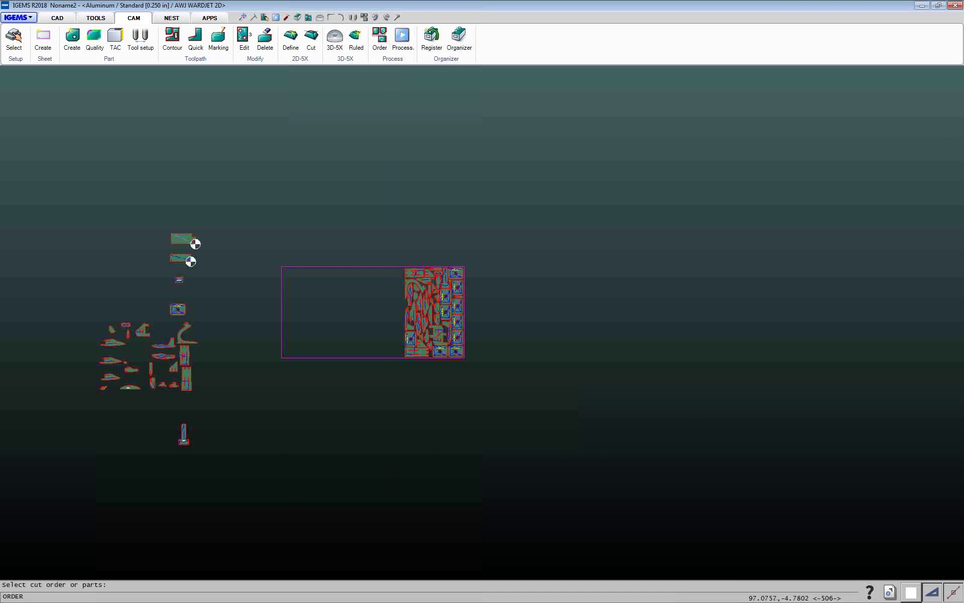
right_click(522, 414)
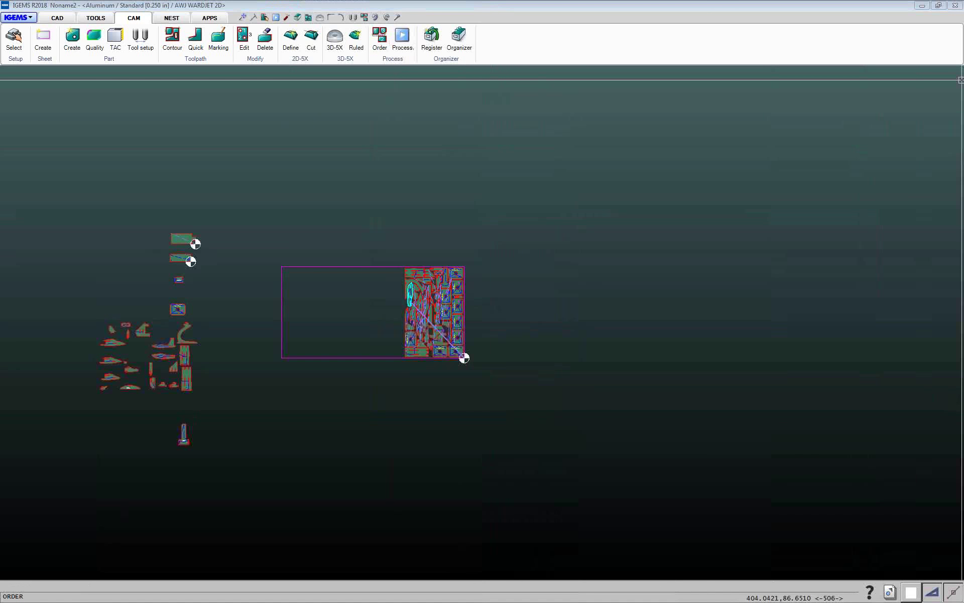
Examine the zero point at the sheet's lower-right corner and the part-by-part sequence of the manual cut order
scroll(466, 347, "up", 8)
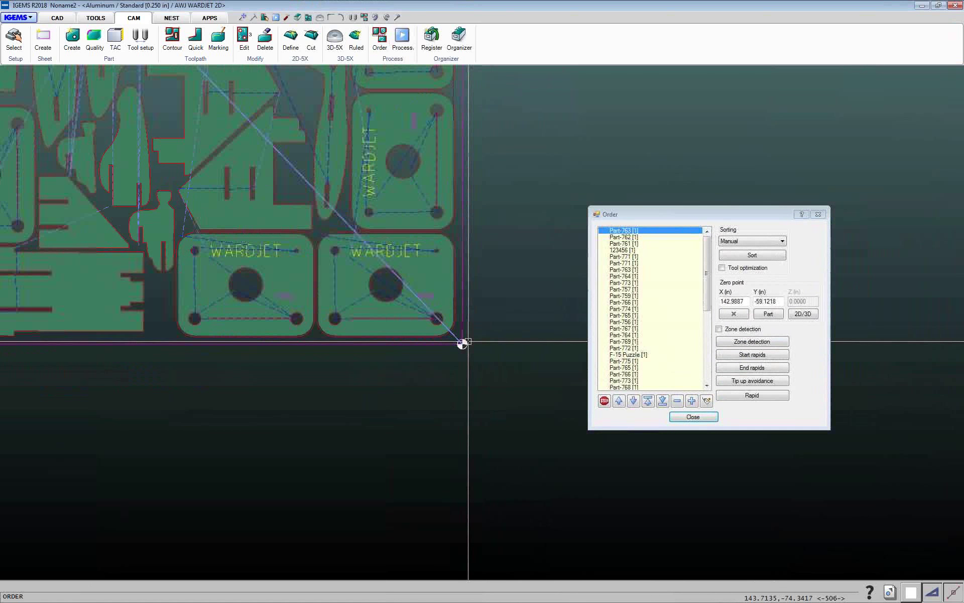
scroll(462, 344, "up", 4)
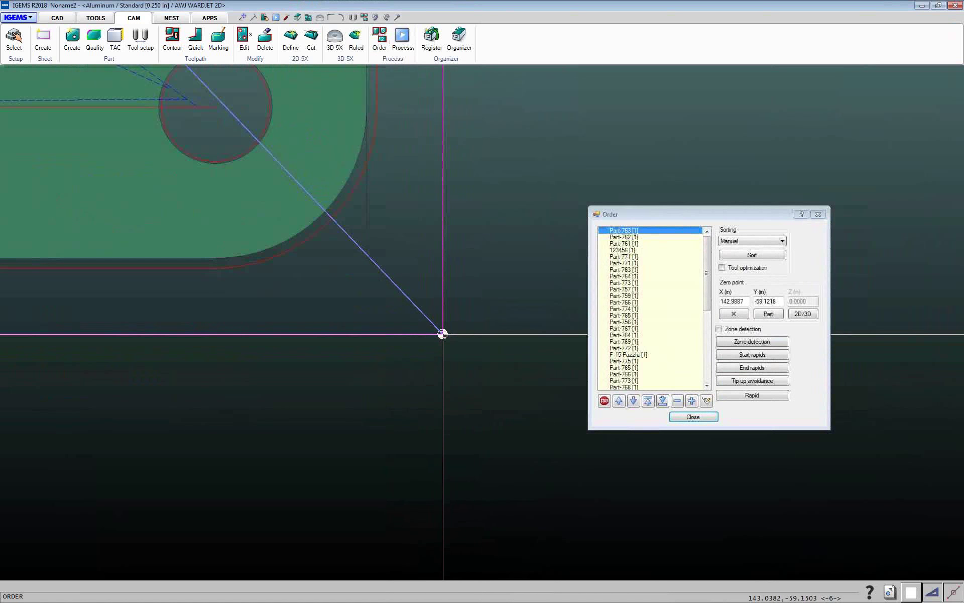
scroll(442, 333, "down", 5)
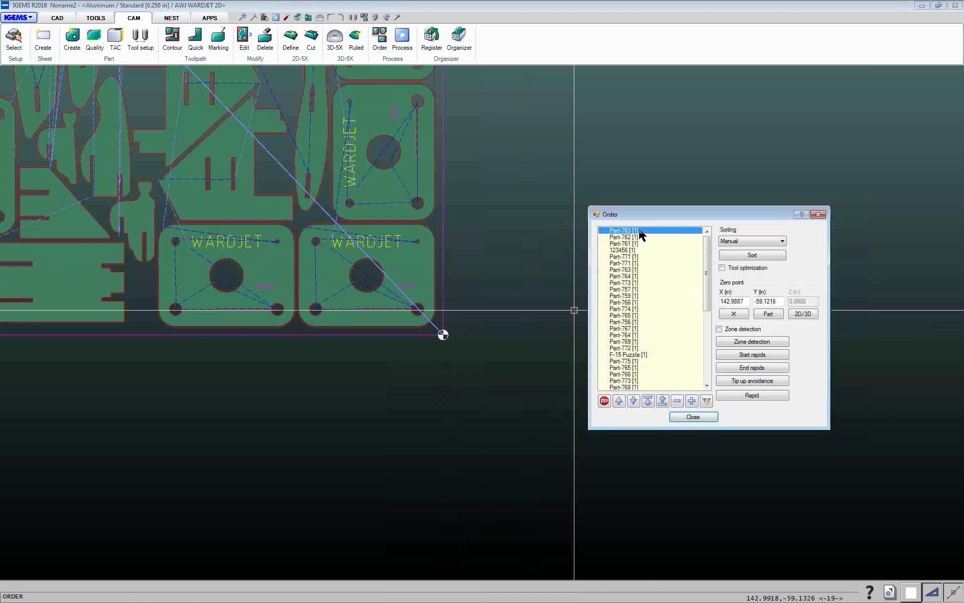
left_click_drag(691, 215, 600, 141)
middle_click_drag(306, 309, 318, 450)
scroll(318, 450, "down", 5)
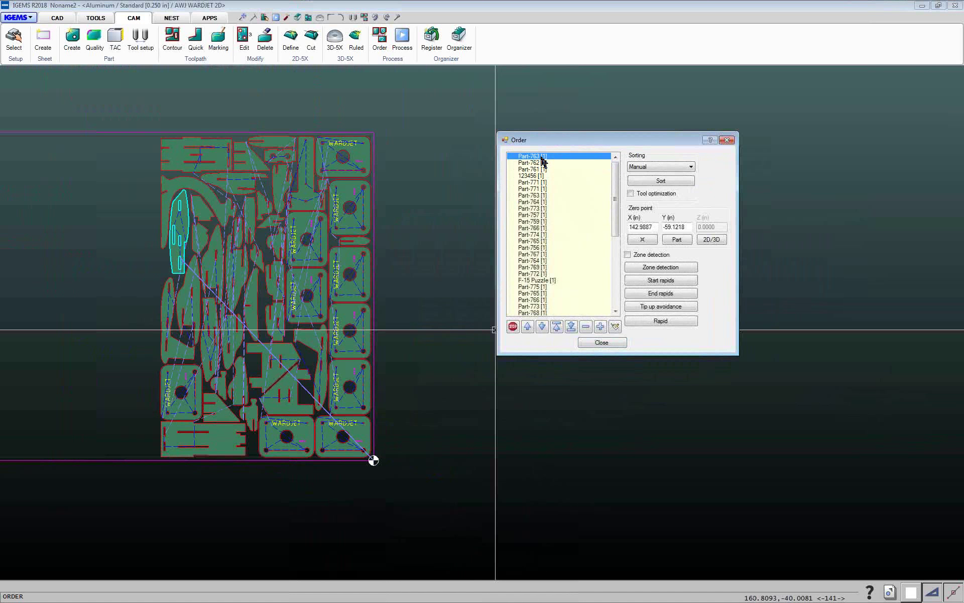
key("Down")
key("Down")
key("Down")
key("Down")
key("Down")
key("Down")
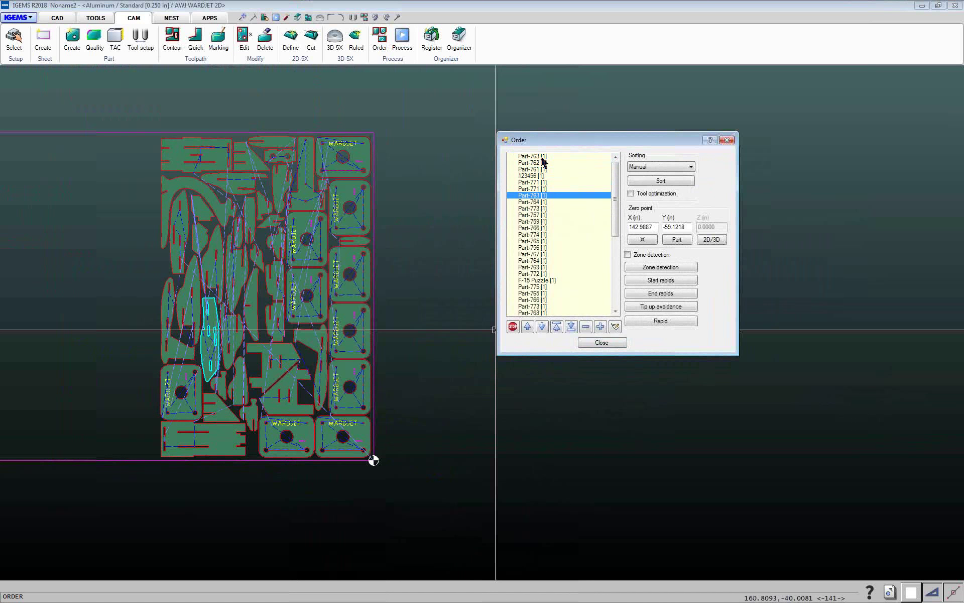
key("Down")
key("Down")
key("Down")
key("Down")
key("Down")
key("Down")
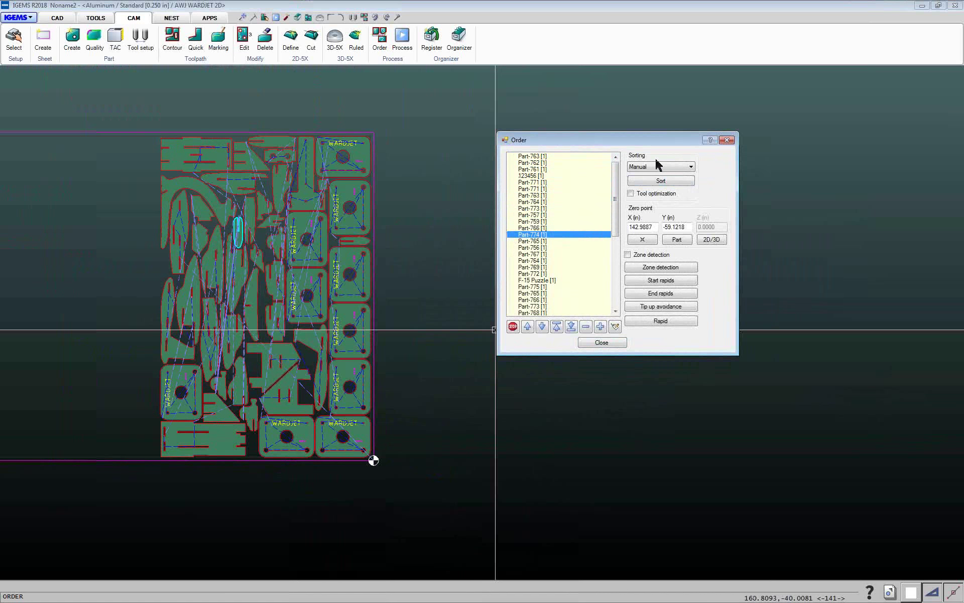
Sort the nested parts in Zig zag mode with a Top left start corner and Vertical direction
left_click(645, 169)
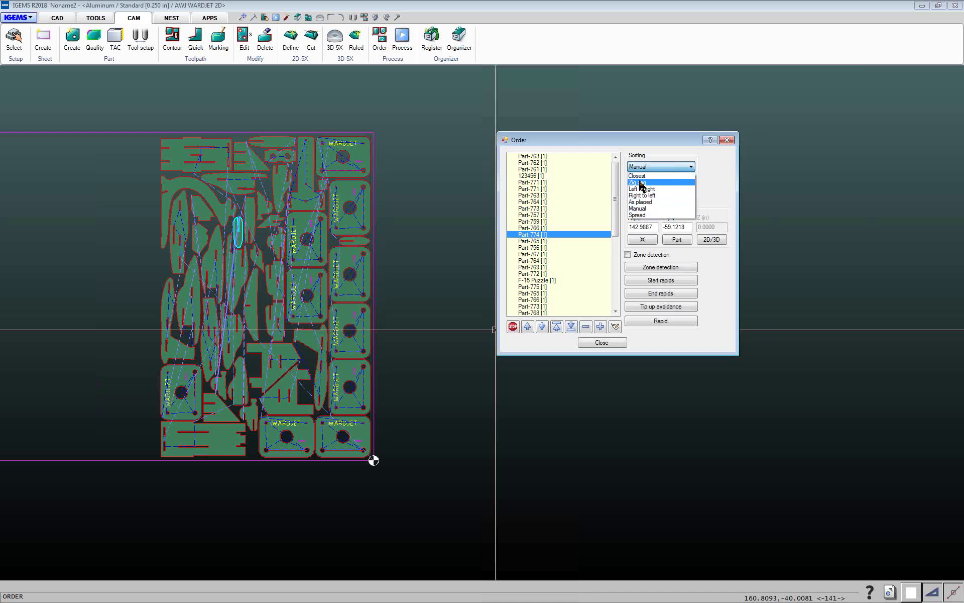
left_click(638, 182)
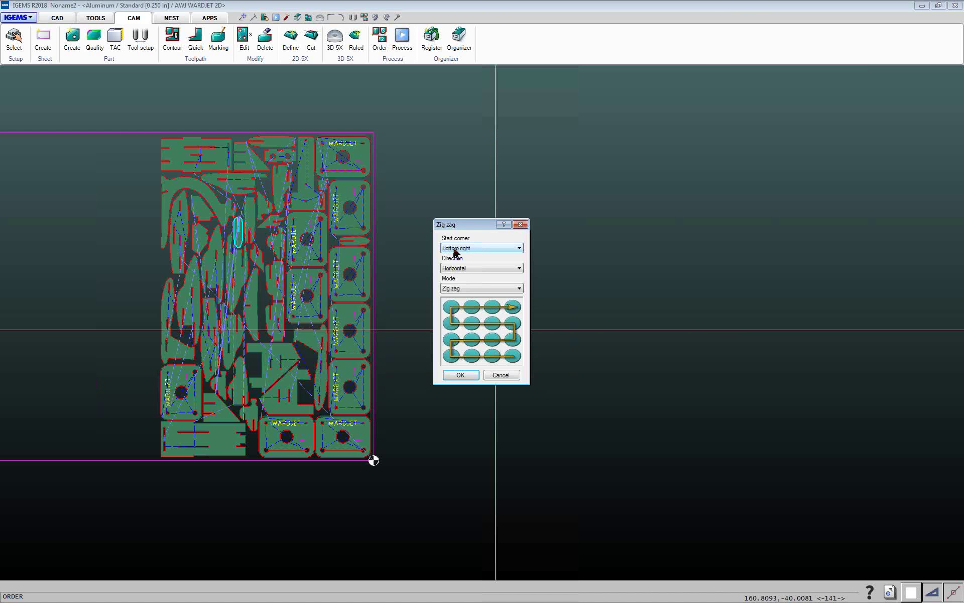
left_click(456, 249)
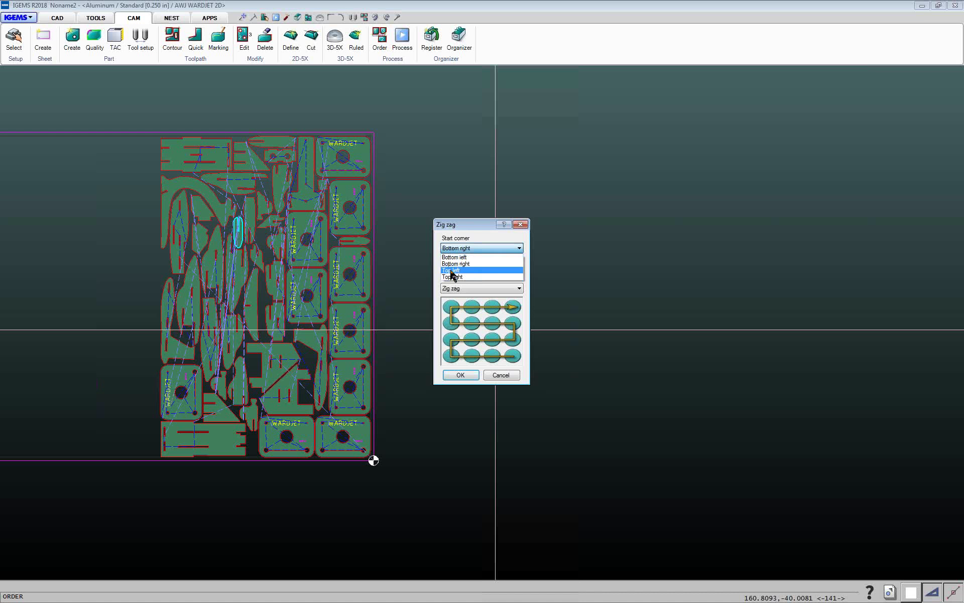
left_click(452, 271)
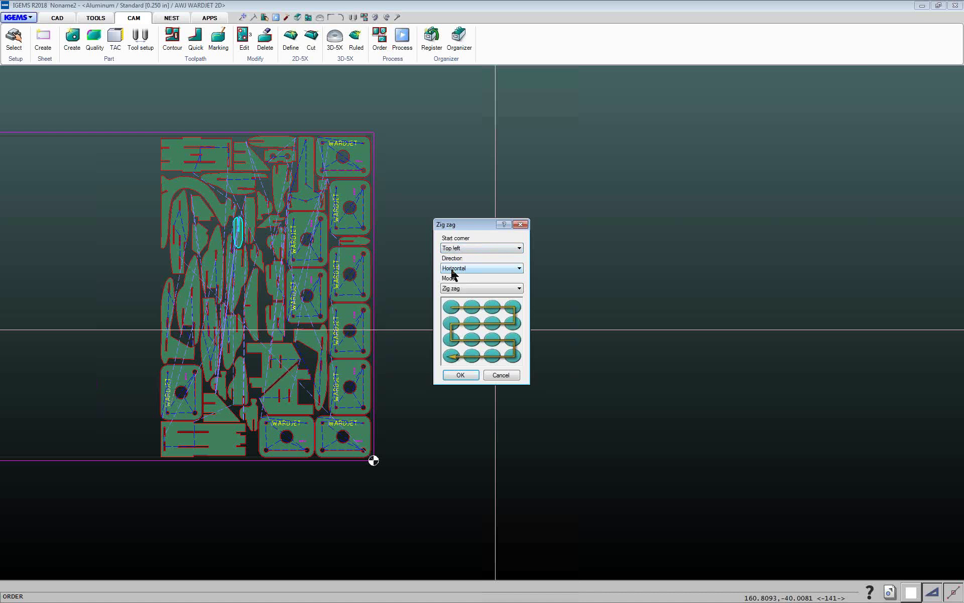
left_click(452, 270)
left_click(454, 285)
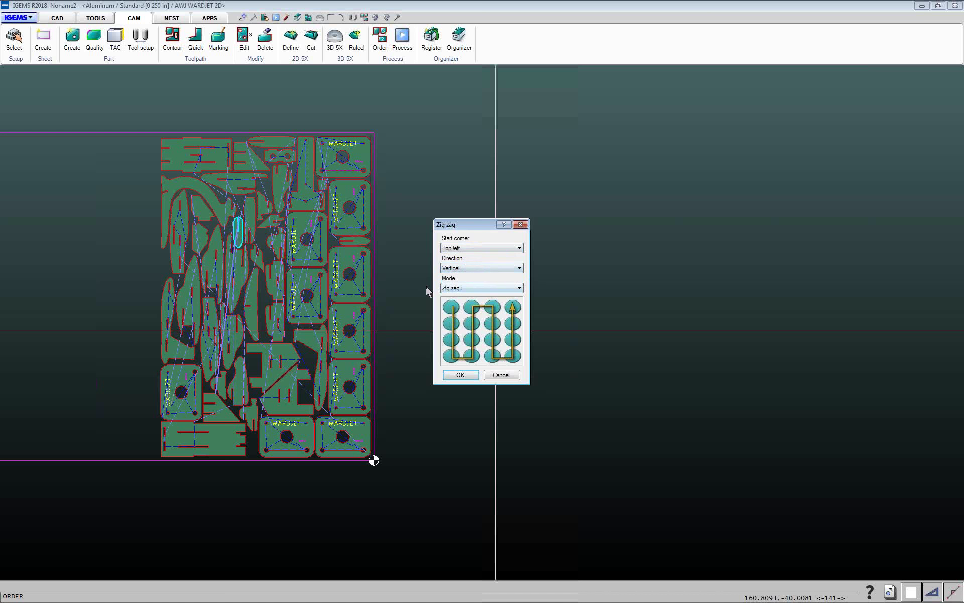
left_click(460, 375)
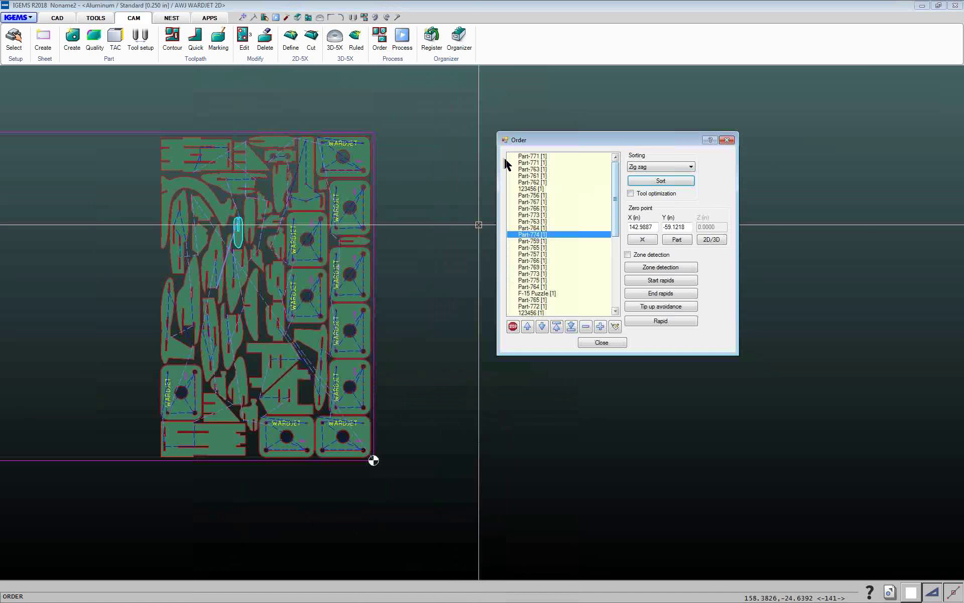
Go through the zig zag sorted parts one by one to examine their cutting sequence on the sheet
left_click(523, 157)
key("Down")
key("Down")
key("Down")
key("Down")
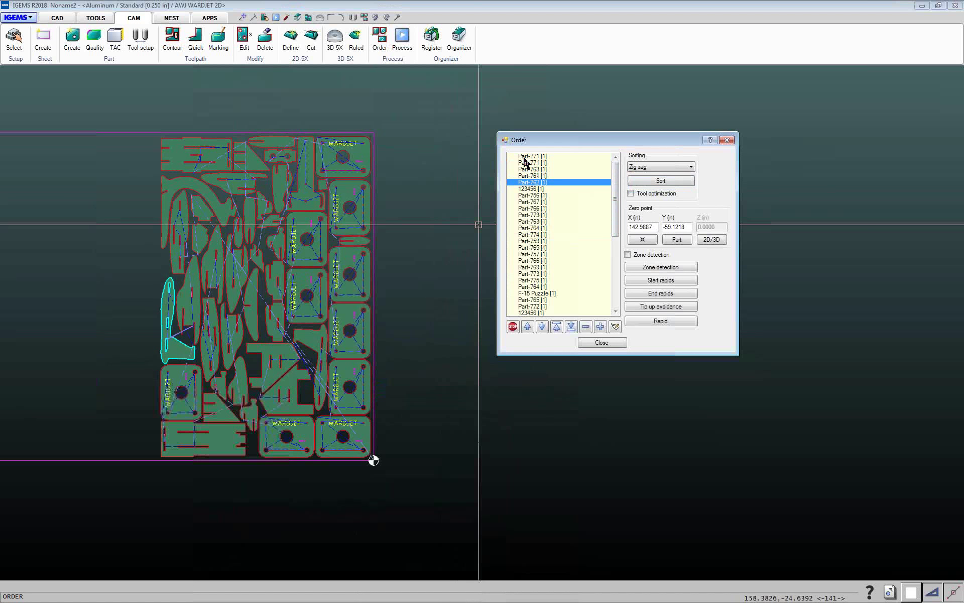
key("Down")
key("Down")
key("Down")
key("Down")
key("Down")
key("Down")
key("Down")
key("Down")
key("Down")
key("Down")
key("Down")
key("Down")
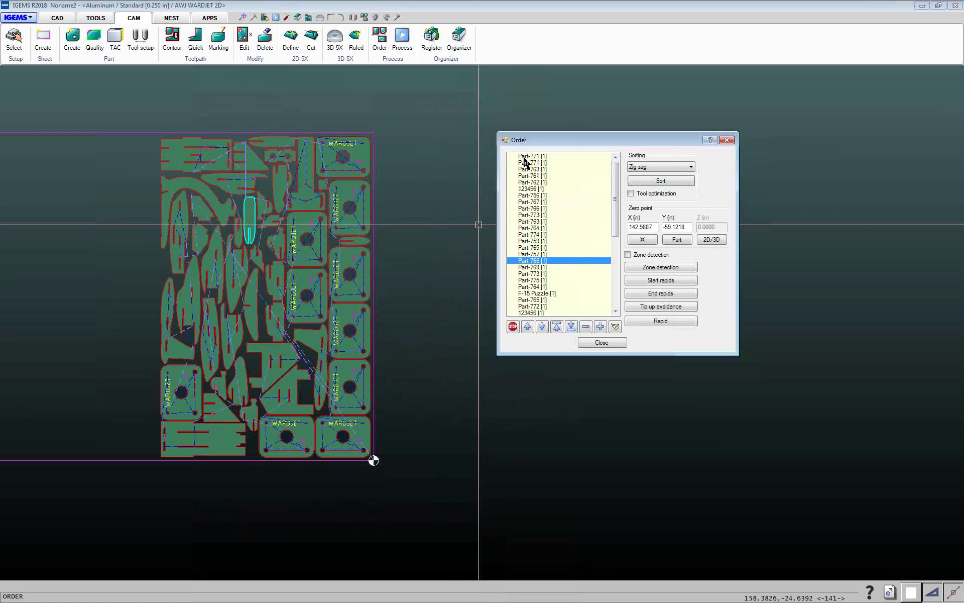
key("Down")
key("Down")
key("Down")
key("Down")
key("Down")
key("Down")
key("Down")
key("Down")
key("Down")
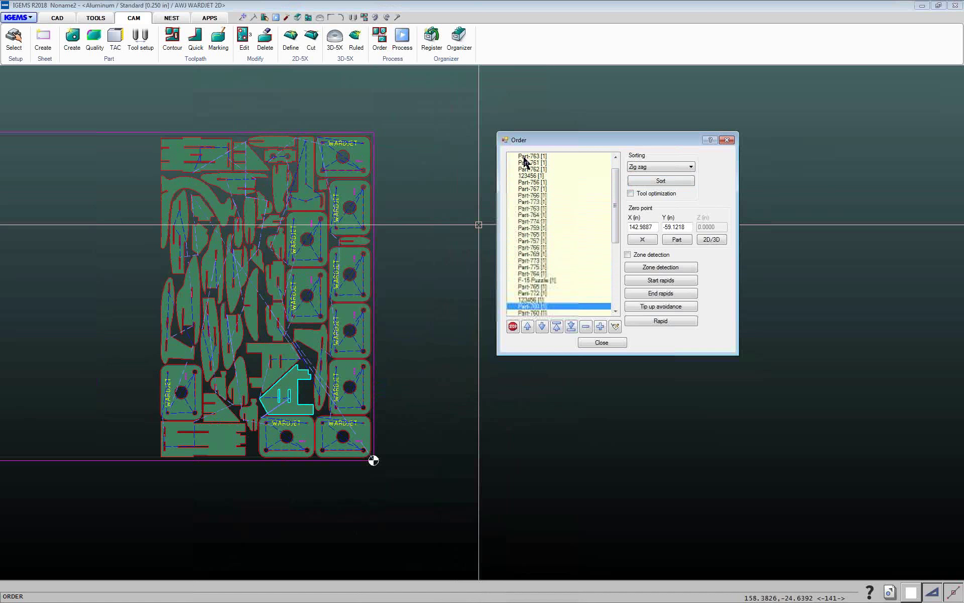
Sort the cut order of the nested parts by Closest
left_click(666, 168)
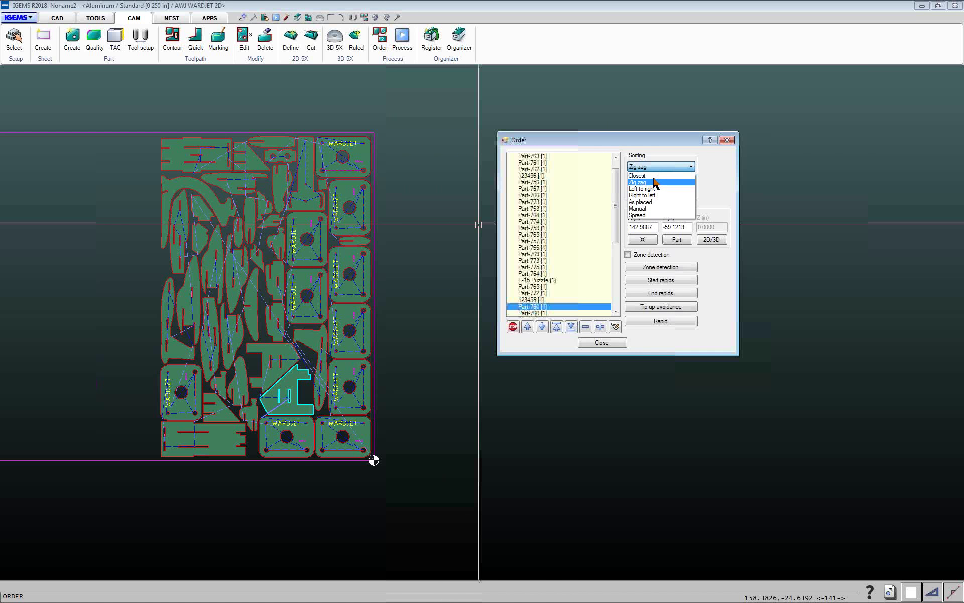
left_click(647, 176)
left_click(654, 182)
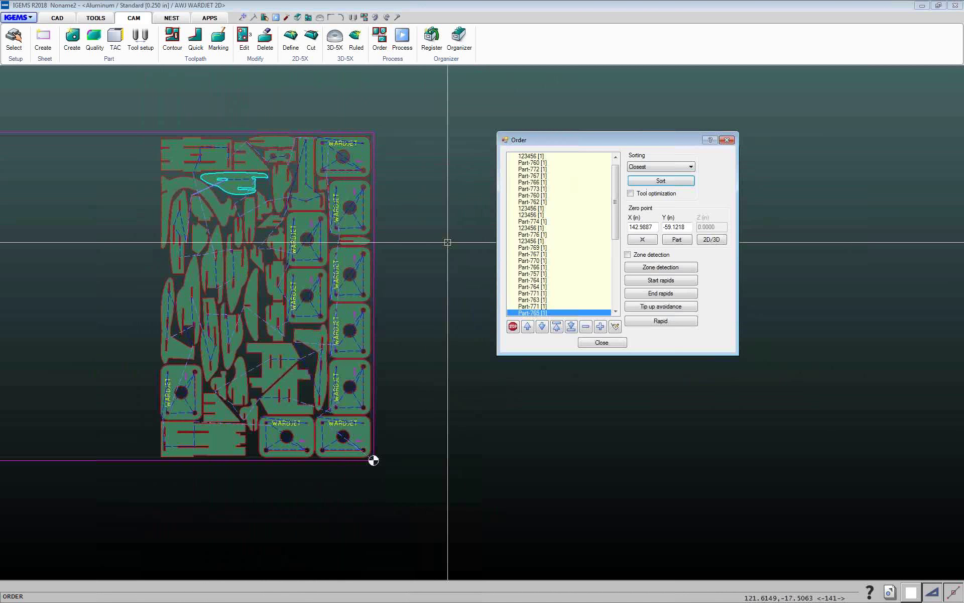
Move the first part one position down in the sequence and back to first place, and finish the sheet's cut order
left_click_drag(559, 144, 508, 148)
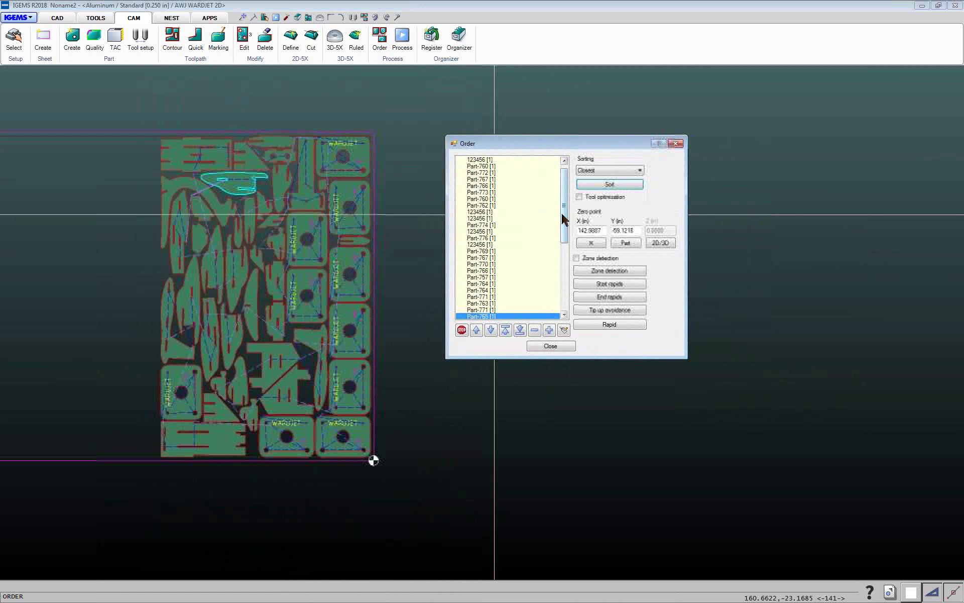
scroll(563, 219, "up", 1)
left_click(474, 160)
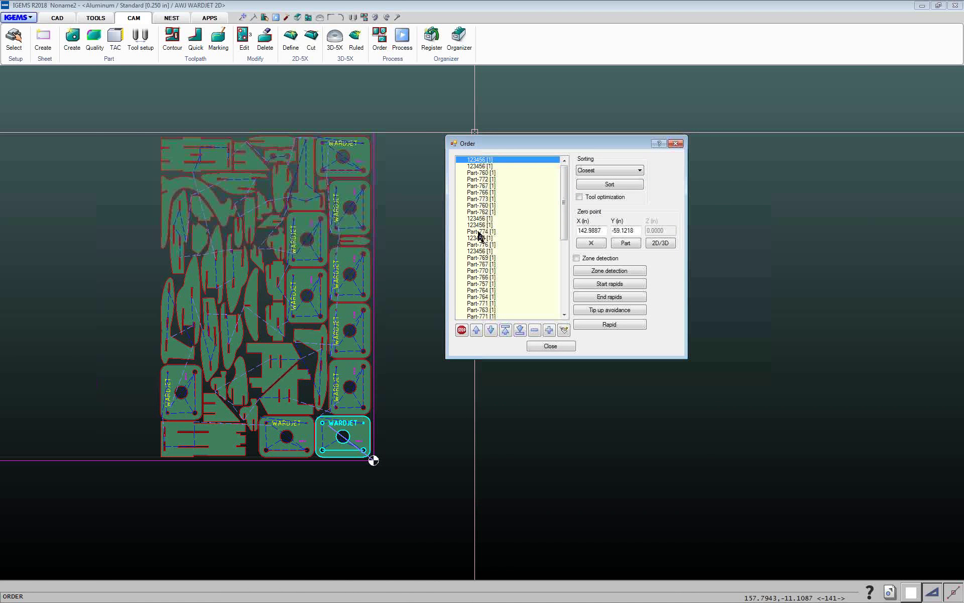
left_click(491, 330)
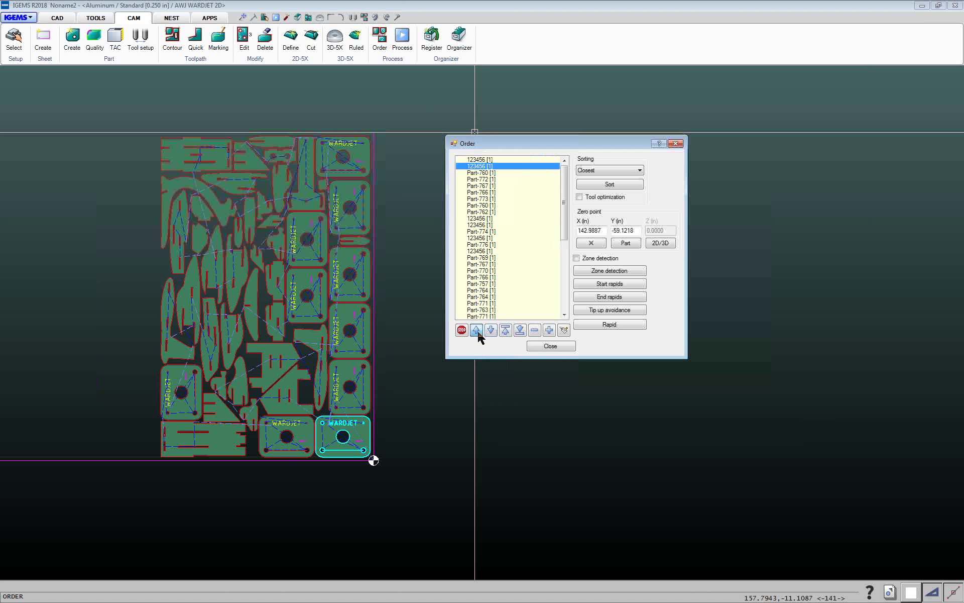
left_click(477, 330)
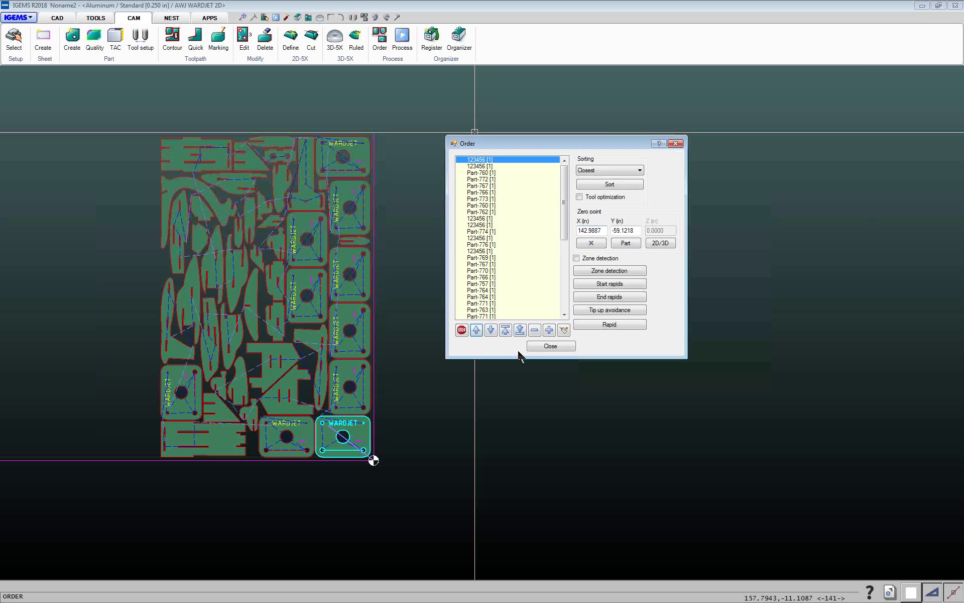
left_click(540, 343)
Start a cut order for the Quick Cut part
scroll(409, 324, "down", 9)
scroll(136, 328, "up", 5)
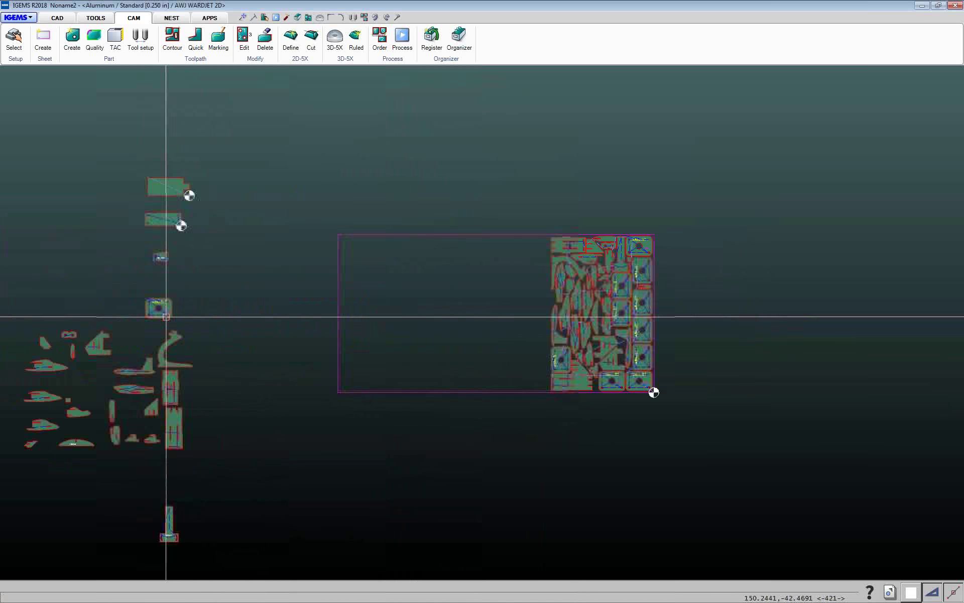
scroll(200, 349, "down", 2)
scroll(198, 267, "up", 8)
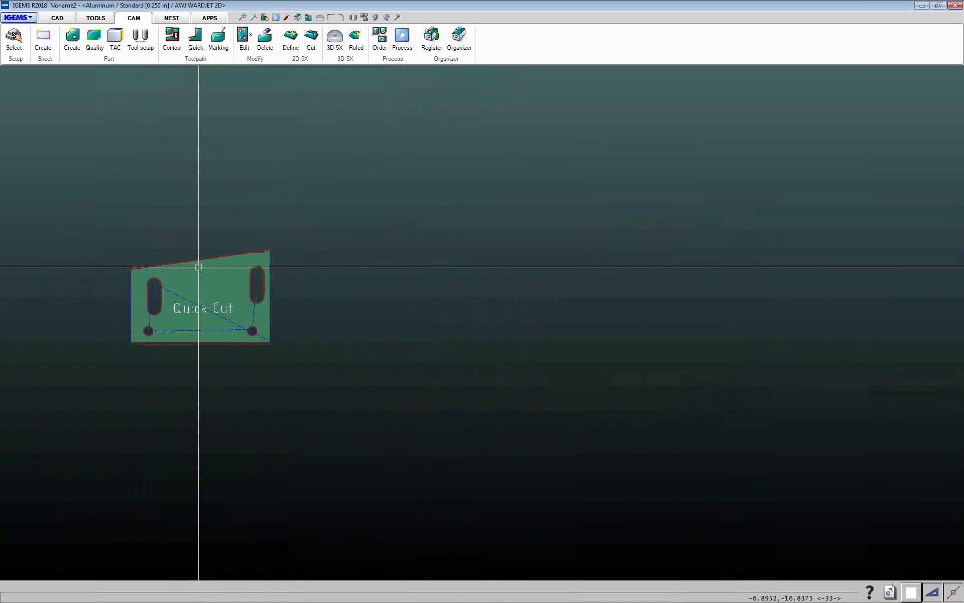
scroll(198, 267, "up", 4)
middle_click_drag(198, 272, 242, 326)
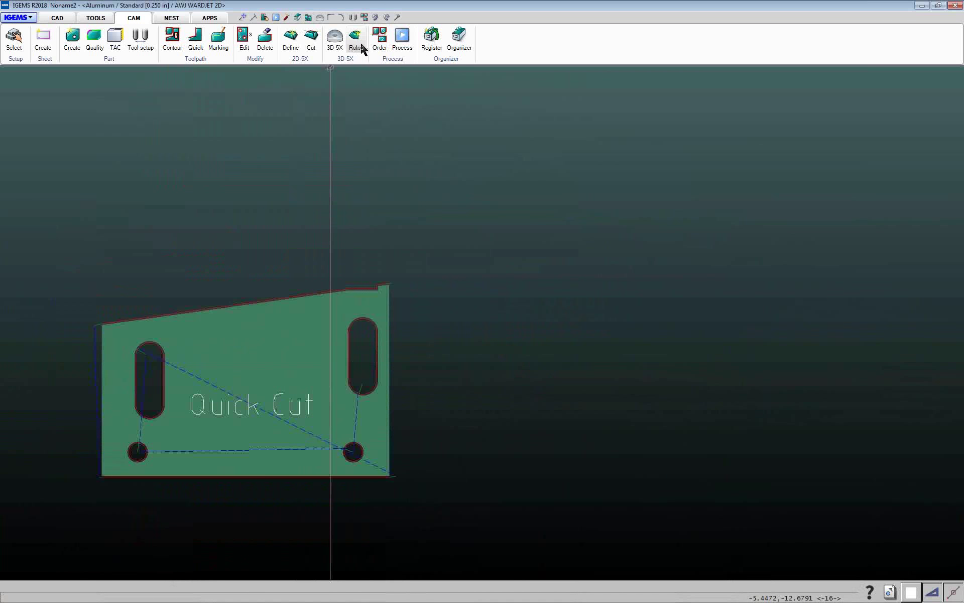
left_click(380, 38)
left_click_drag(54, 190, 446, 503)
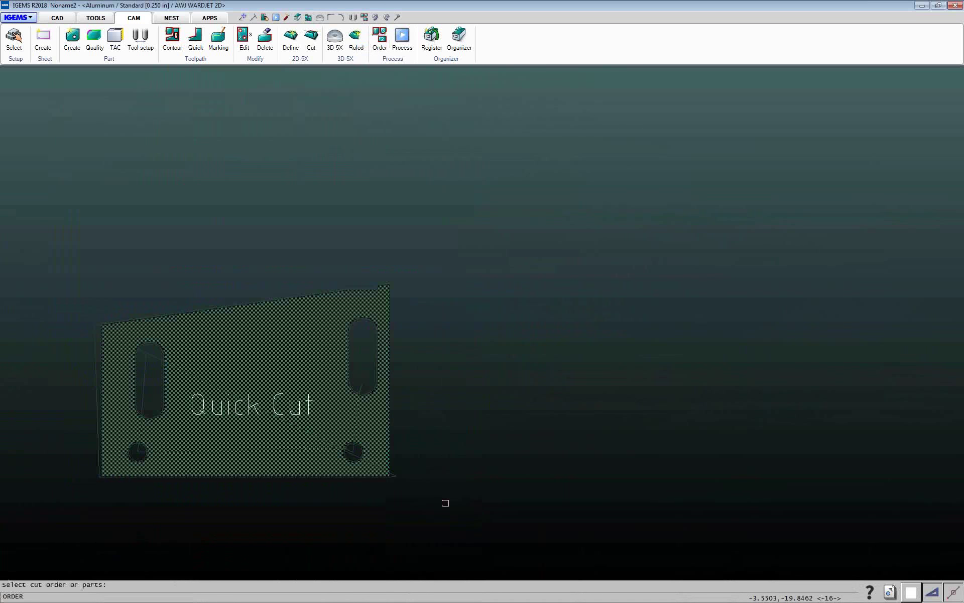
right_click(445, 502)
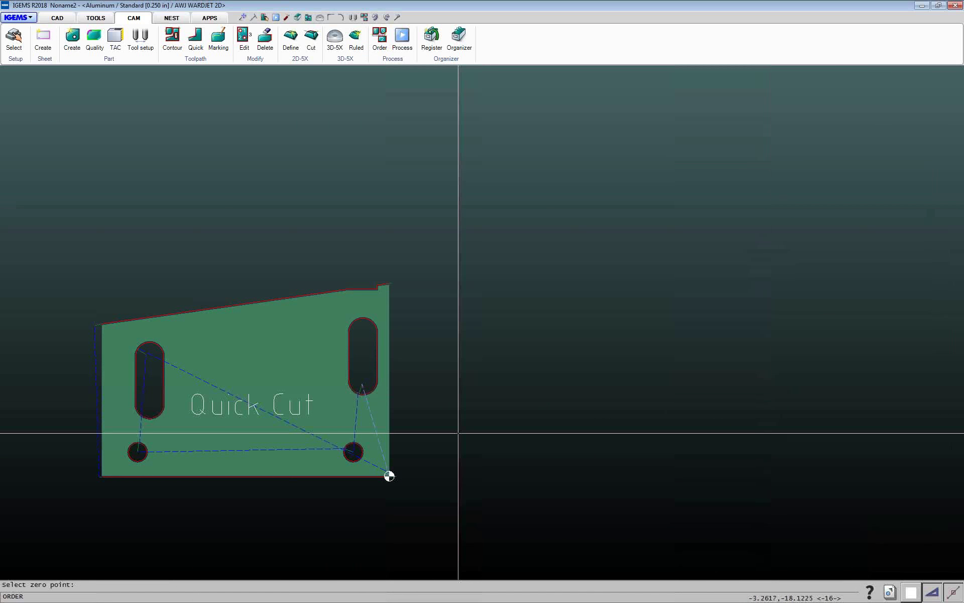
Set the zero point of the Quick Cut order at the center of the part's lower-right hole and finish the order
scroll(381, 477, "up", 5)
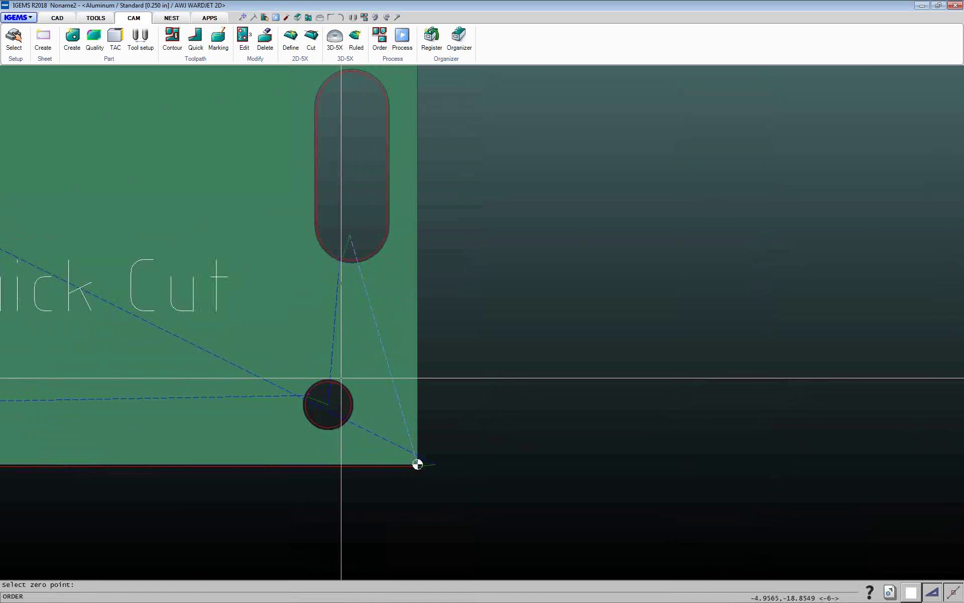
left_click(329, 403)
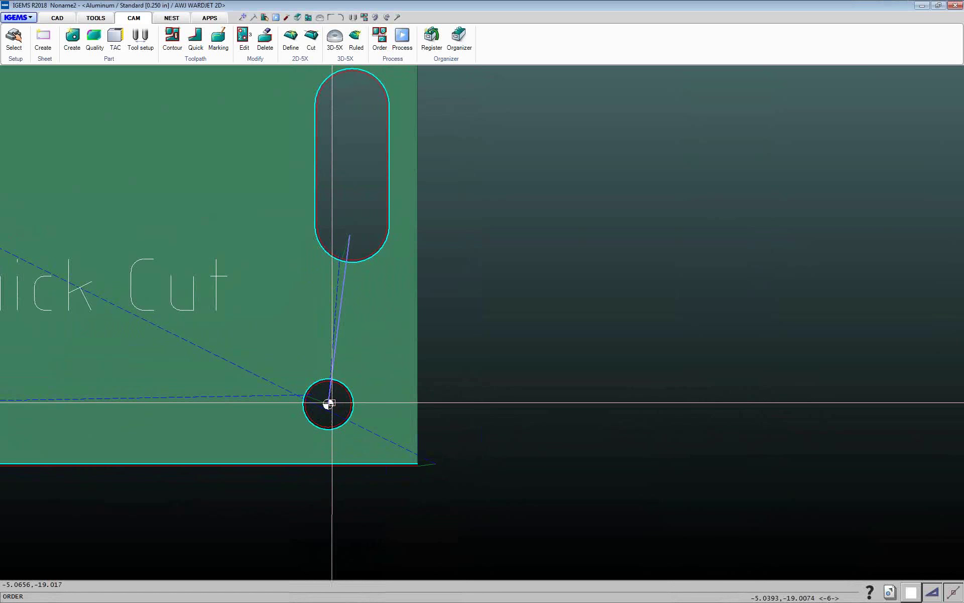
scroll(329, 404, "up", 5)
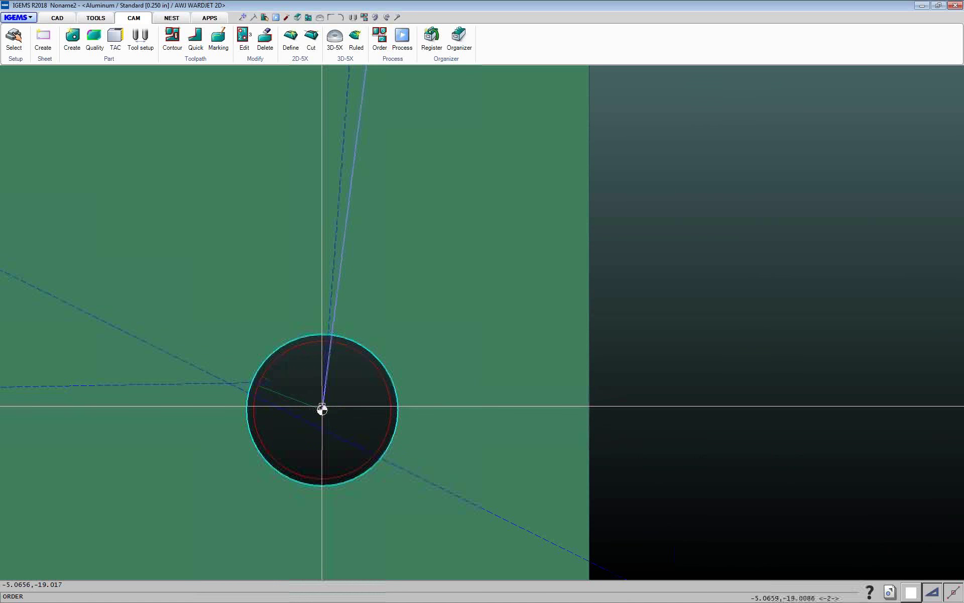
scroll(323, 411, "down", 5)
left_click(329, 367)
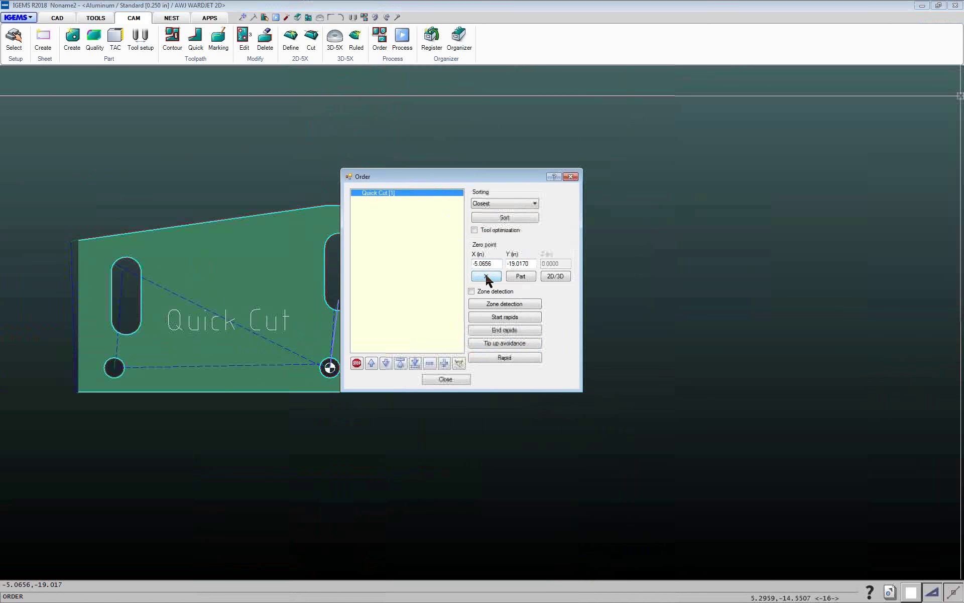
left_click(445, 379)
Start processing the cut order of the topmost part, the plate with the narrow tab
scroll(484, 366, "down", 6)
middle_click_drag(534, 387, 505, 329)
scroll(221, 328, "up", 5)
scroll(506, 329, "down", 4)
middle_click_drag(436, 321, 368, 320)
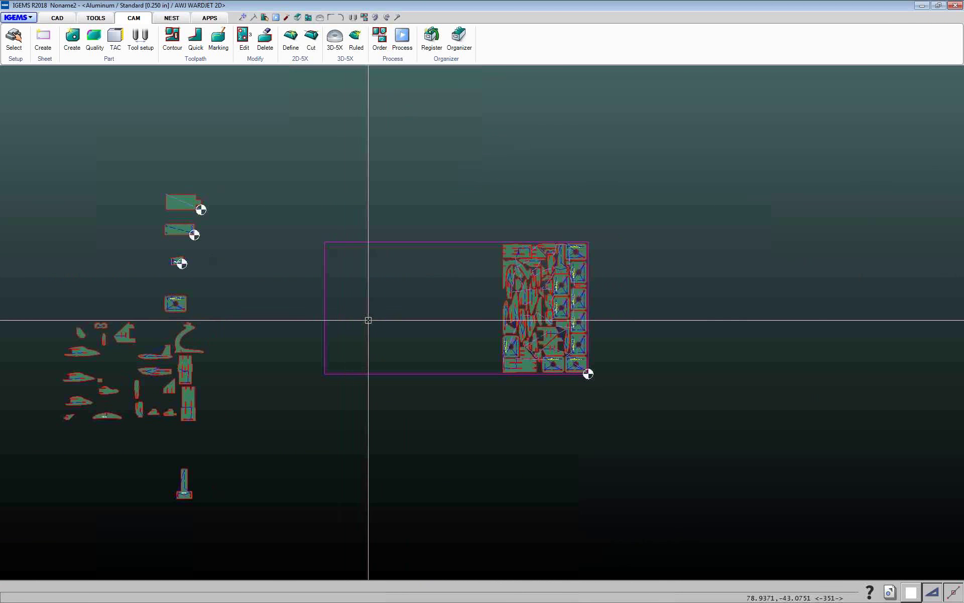
middle_click_drag(247, 181, 346, 245)
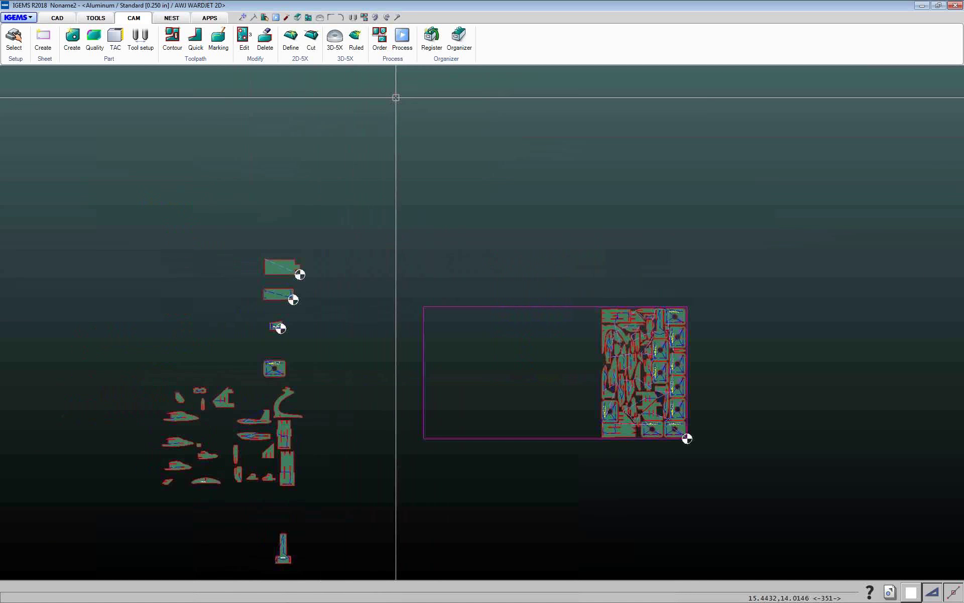
left_click(403, 37)
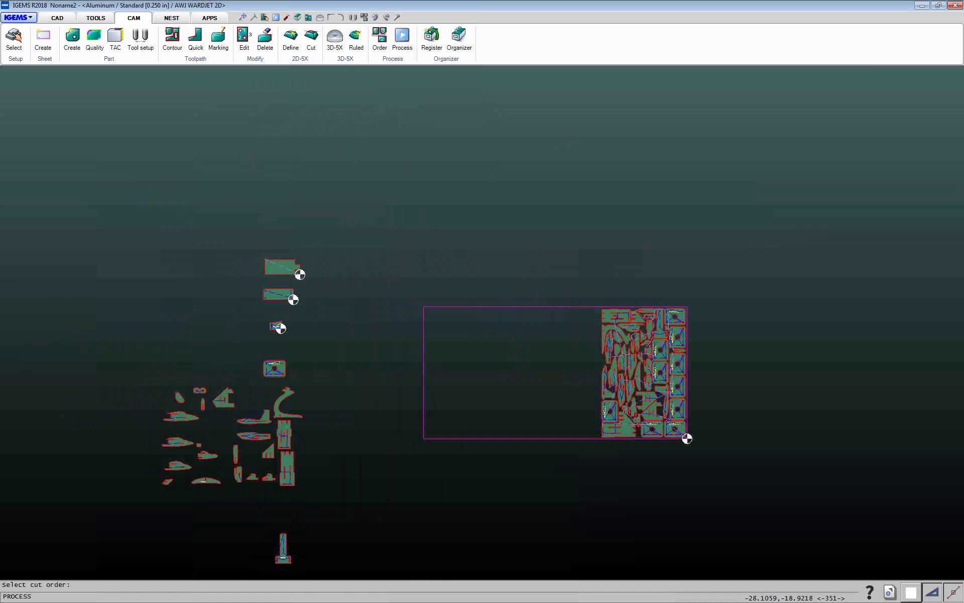
scroll(281, 268, "up", 5)
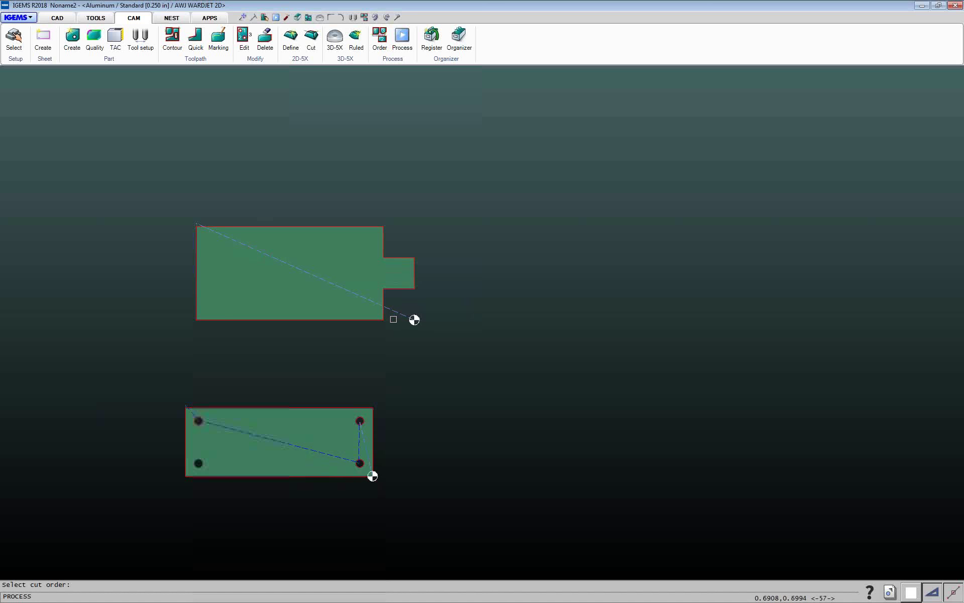
scroll(393, 319, "down", 1)
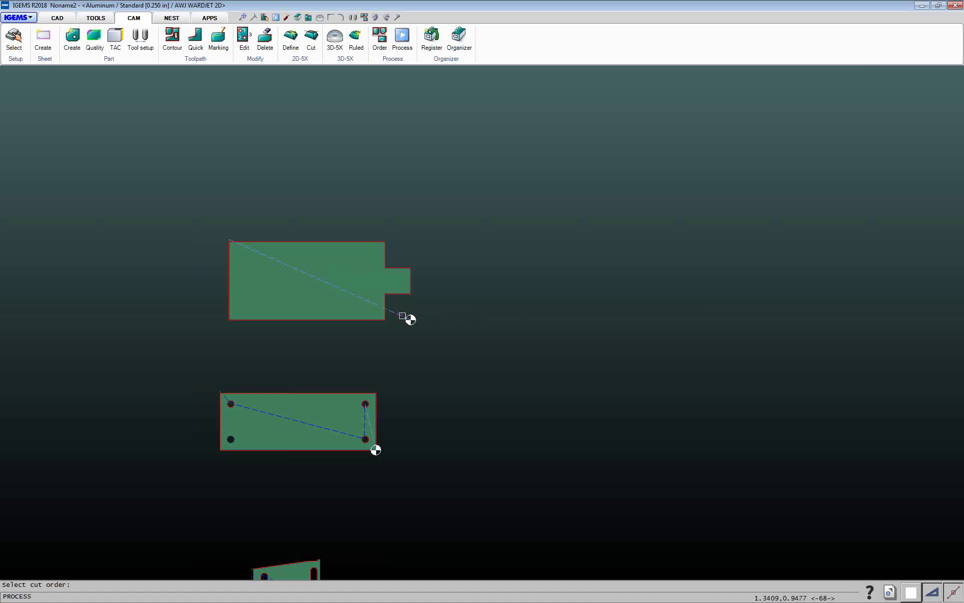
left_click(402, 315)
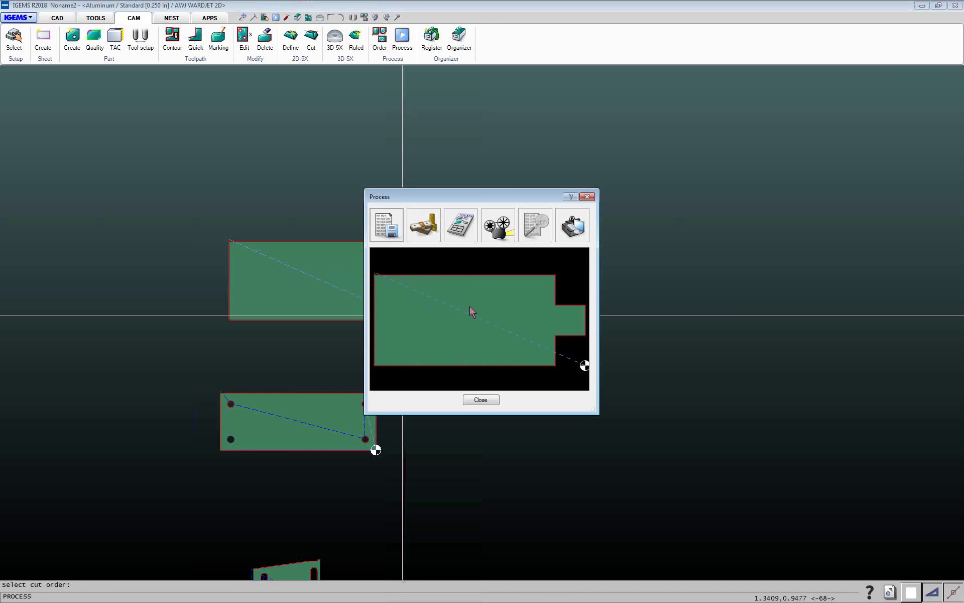
Launch a 3D simulation of the cut order with the preset cutting options and maximize the simulator
left_click(499, 235)
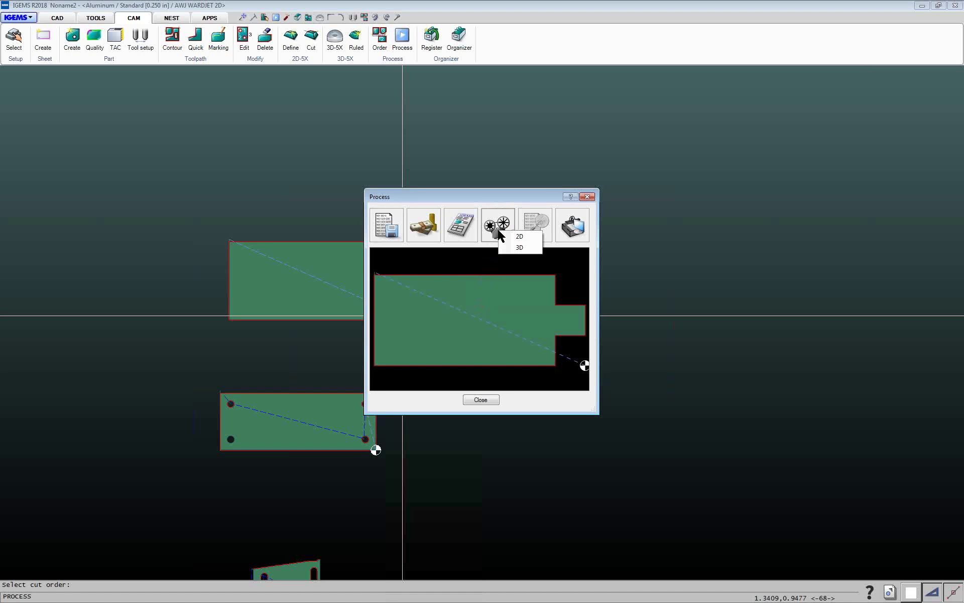
left_click(512, 247)
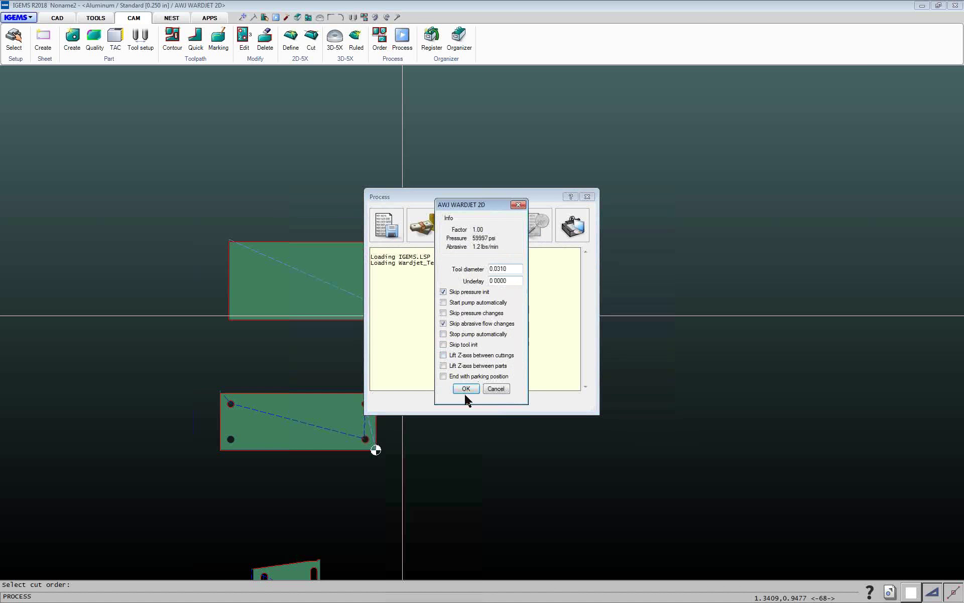
left_click(465, 393)
left_click(479, 323)
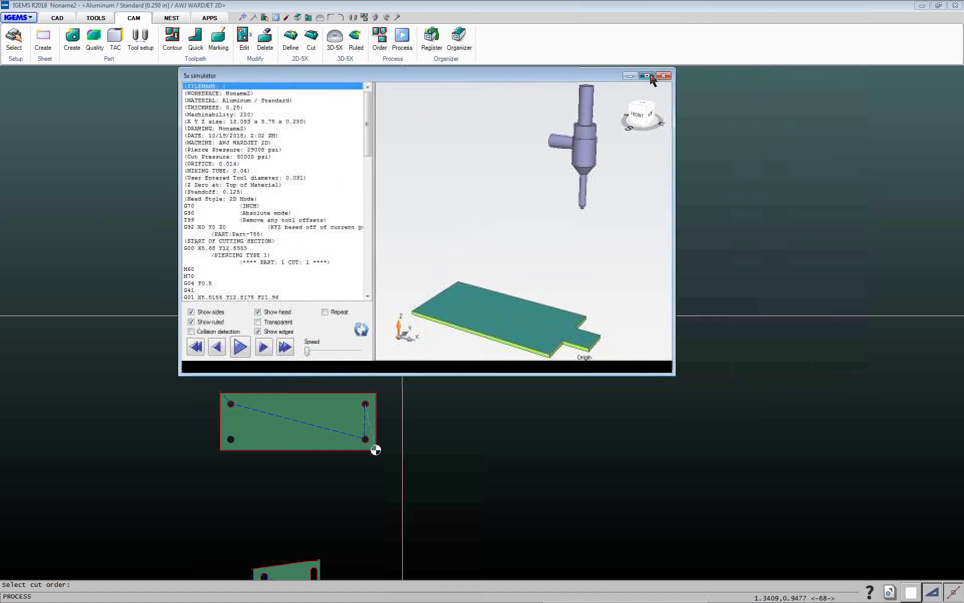
left_click(646, 75)
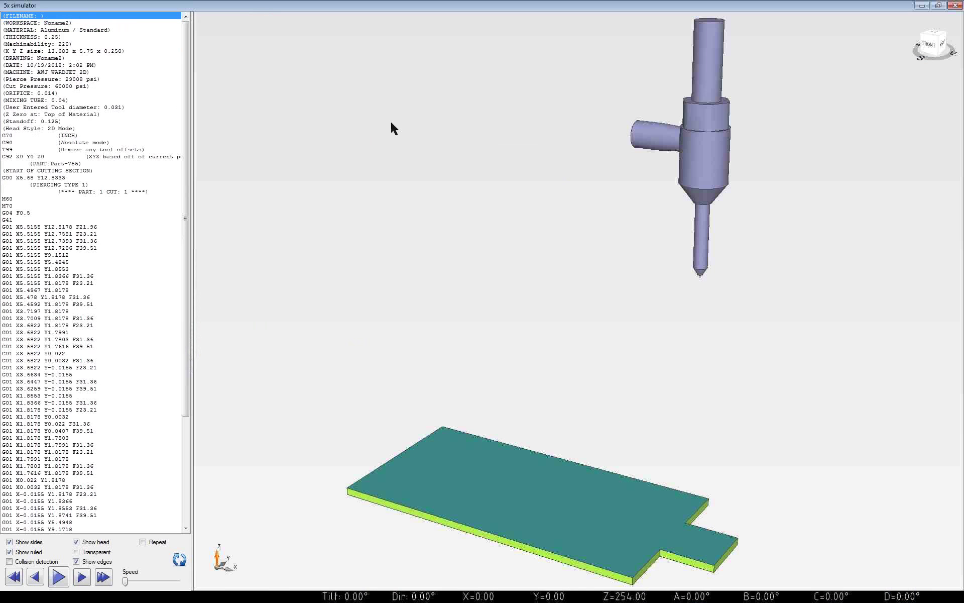
Play the 3D cutting simulation, rerun it from the start at a higher speed while viewing the part from another angle, and close the simulator
left_click(59, 579)
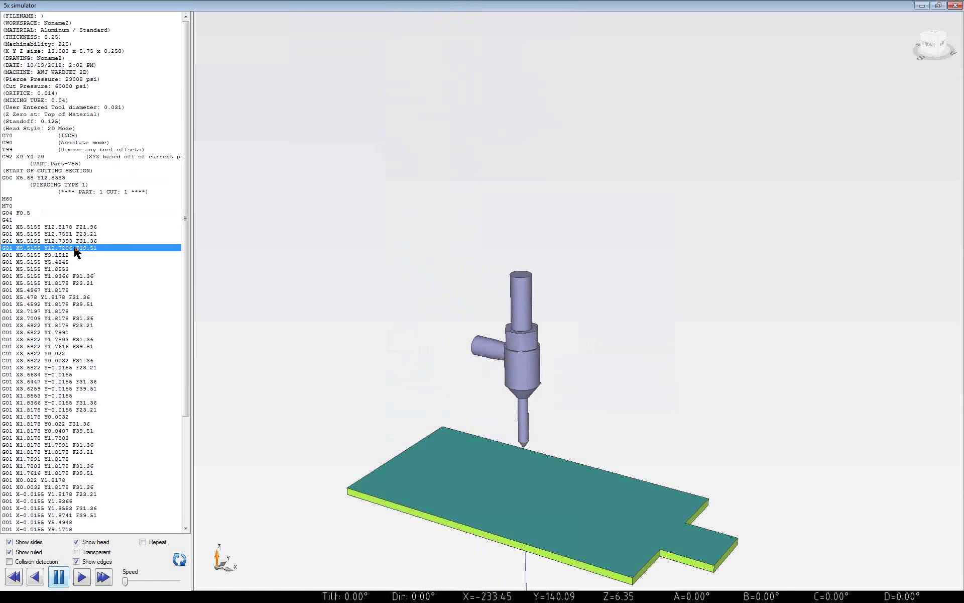
left_click(64, 570)
left_click(35, 581)
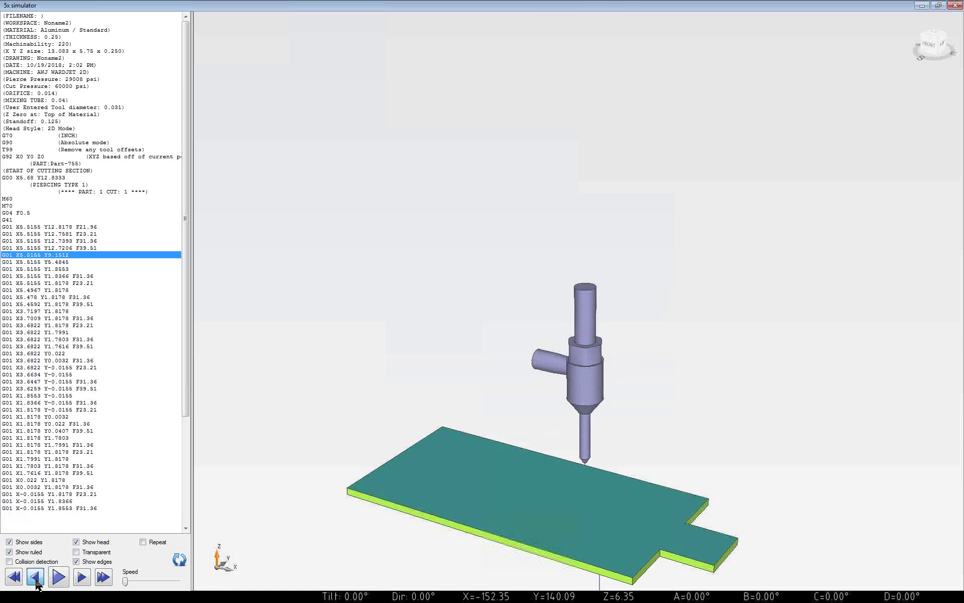
left_click(15, 578)
left_click(59, 578)
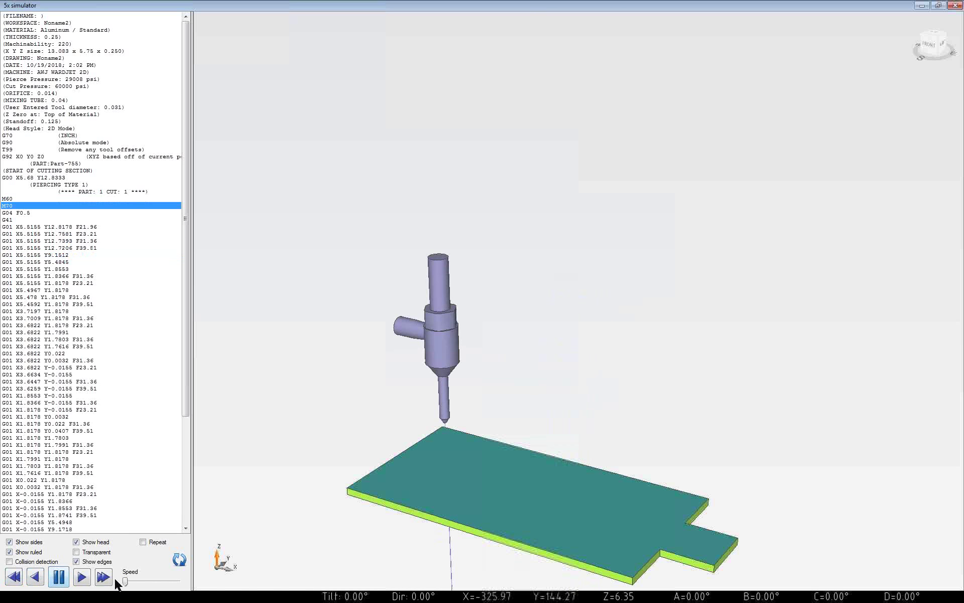
left_click_drag(125, 581, 126, 581)
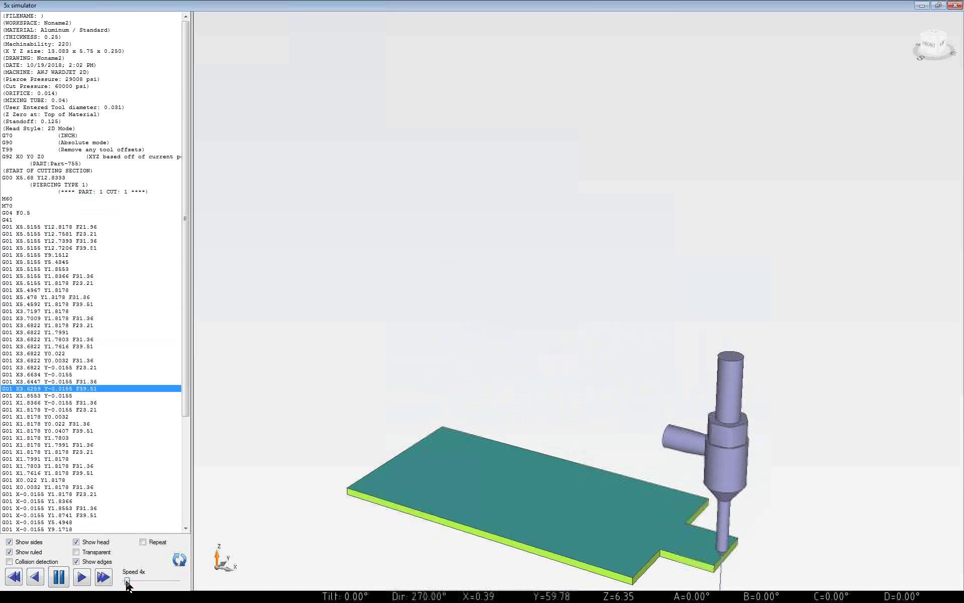
left_click_drag(402, 276, 559, 347)
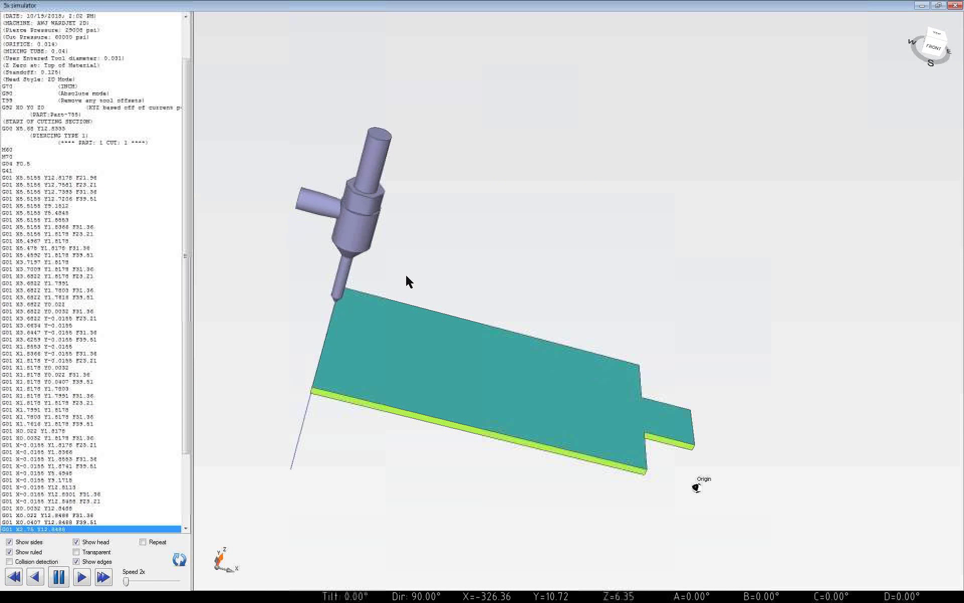
left_click(955, 6)
Launch a 2D simulation of the cut order with G92, placing the machine's point at 31.0279, -9.6884 between the loose parts and the nested sheet
left_click_drag(502, 202, 606, 180)
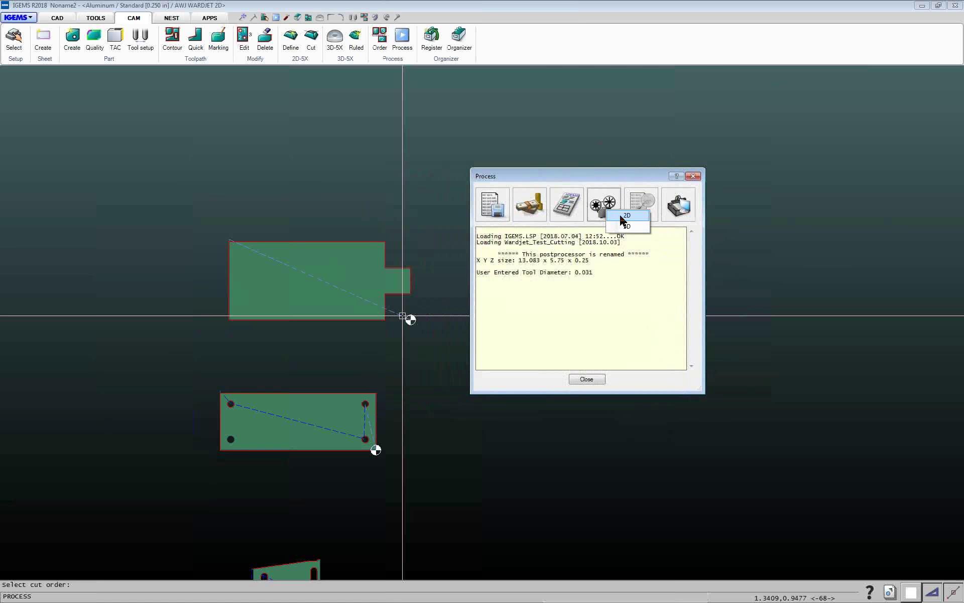
left_click(620, 216)
left_click(572, 368)
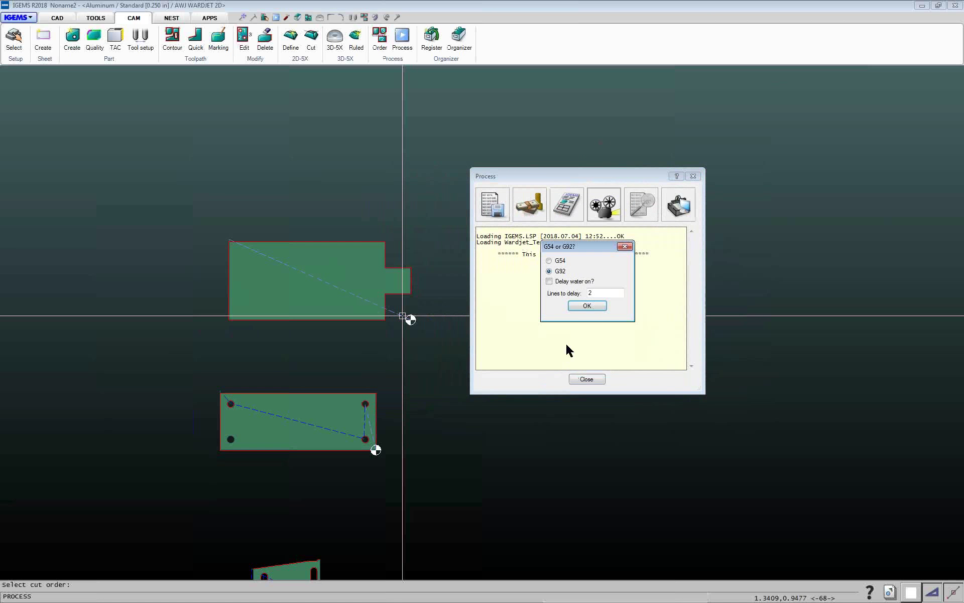
left_click(587, 306)
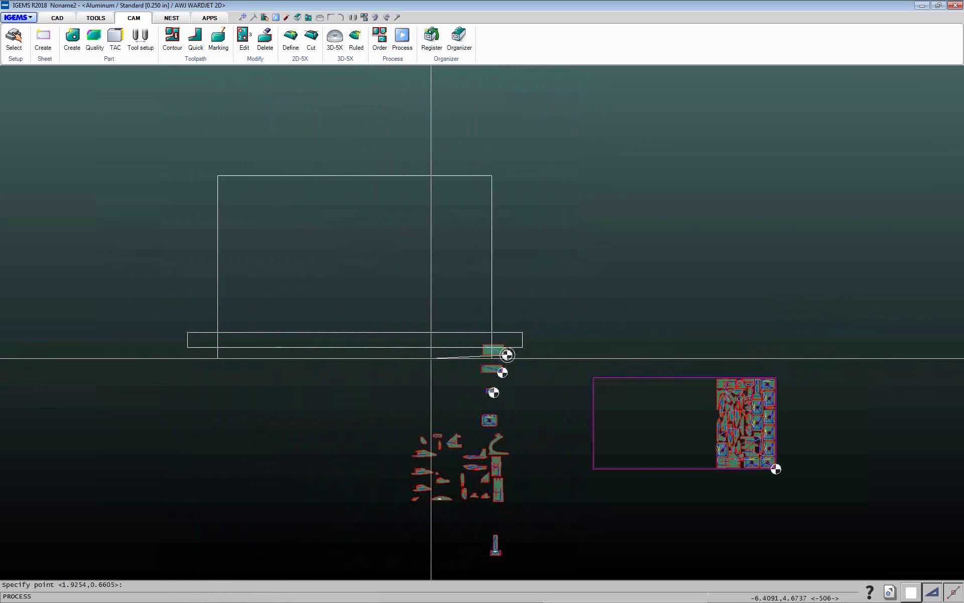
scroll(512, 364, "up", 5)
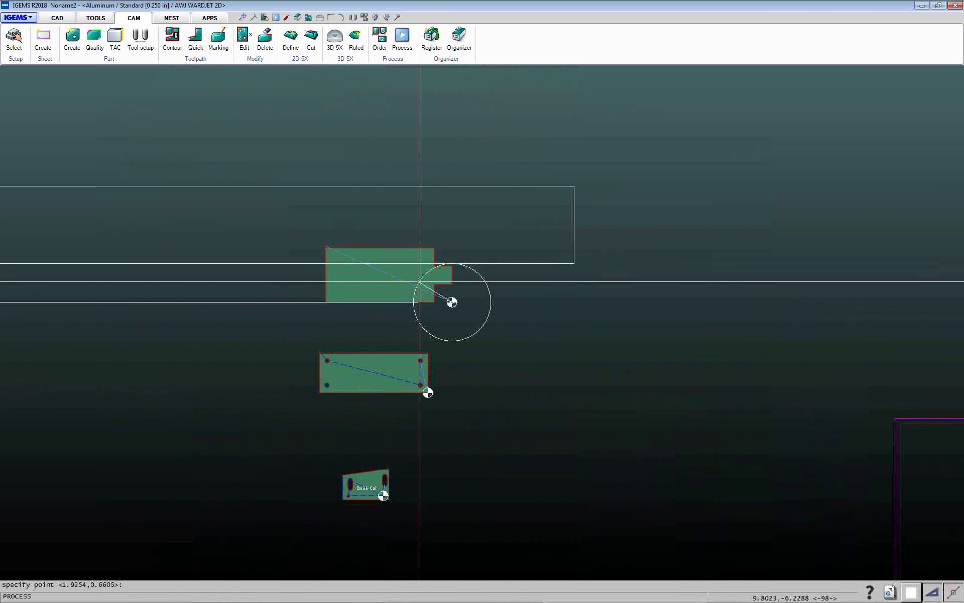
scroll(529, 370, "down", 6)
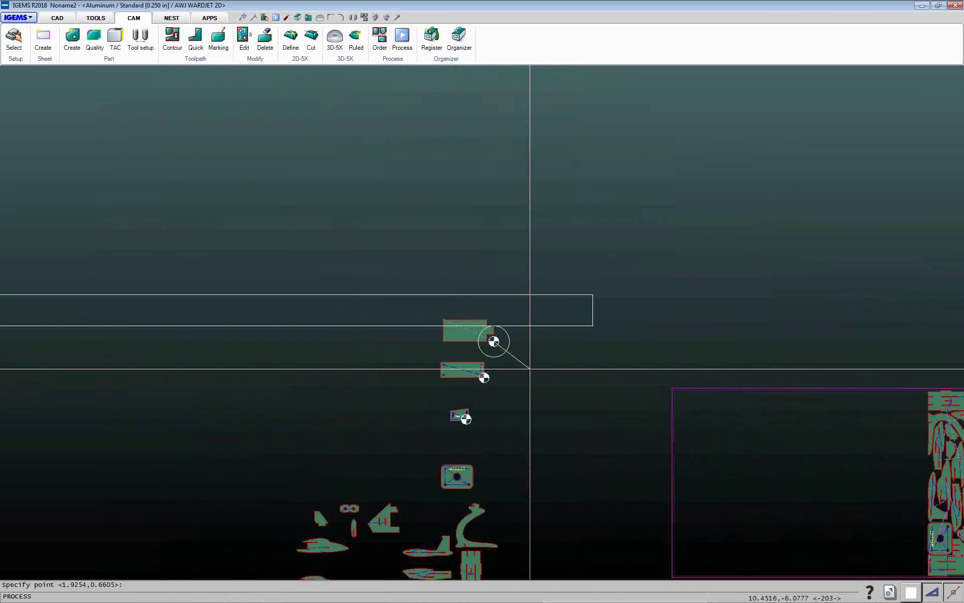
left_click(566, 376)
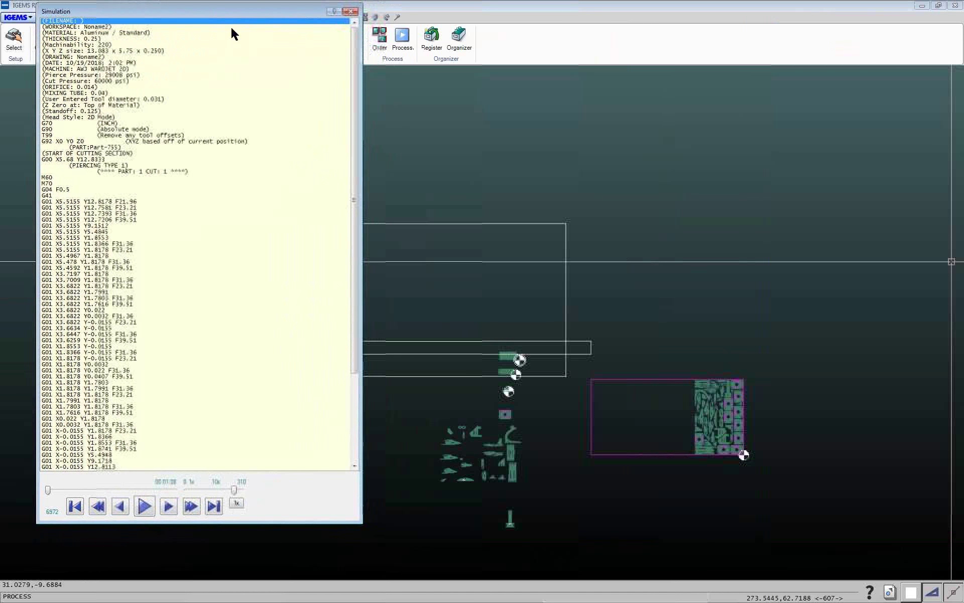
Run the 2D simulation of the tabbed plate and replay it at a speed lowered to about 1x
left_click_drag(284, 18, 233, 19)
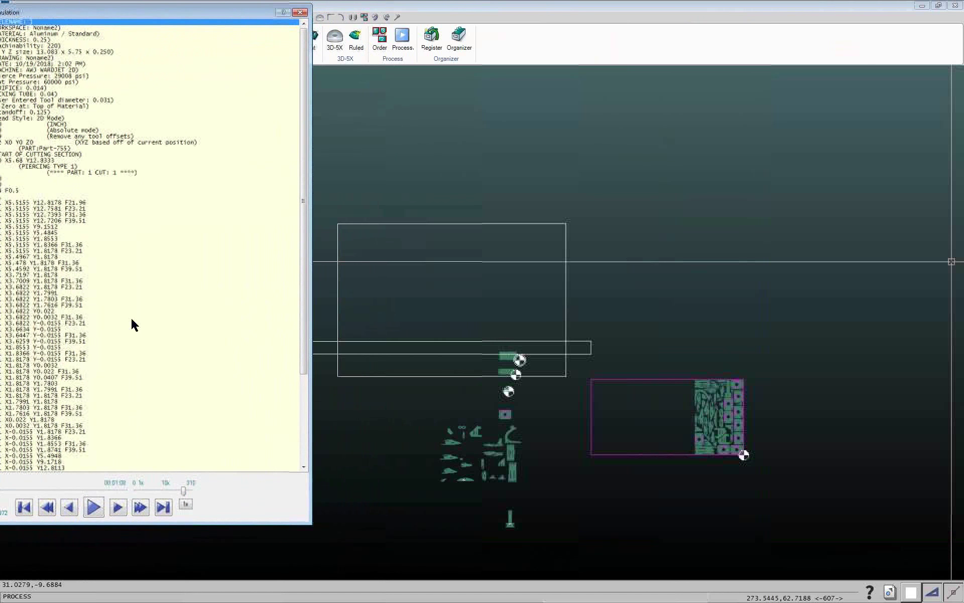
left_click(96, 504)
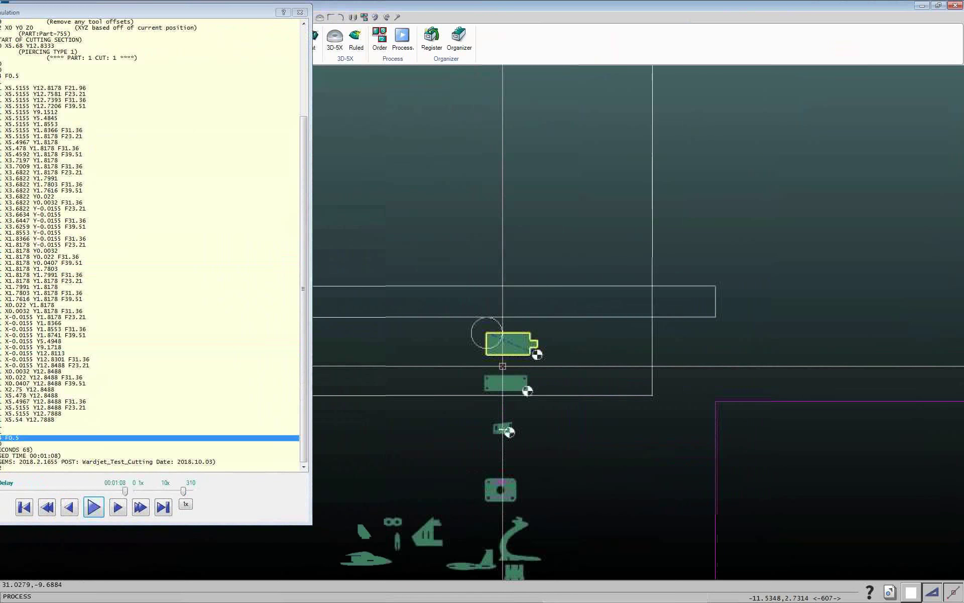
left_click_drag(184, 490, 136, 491)
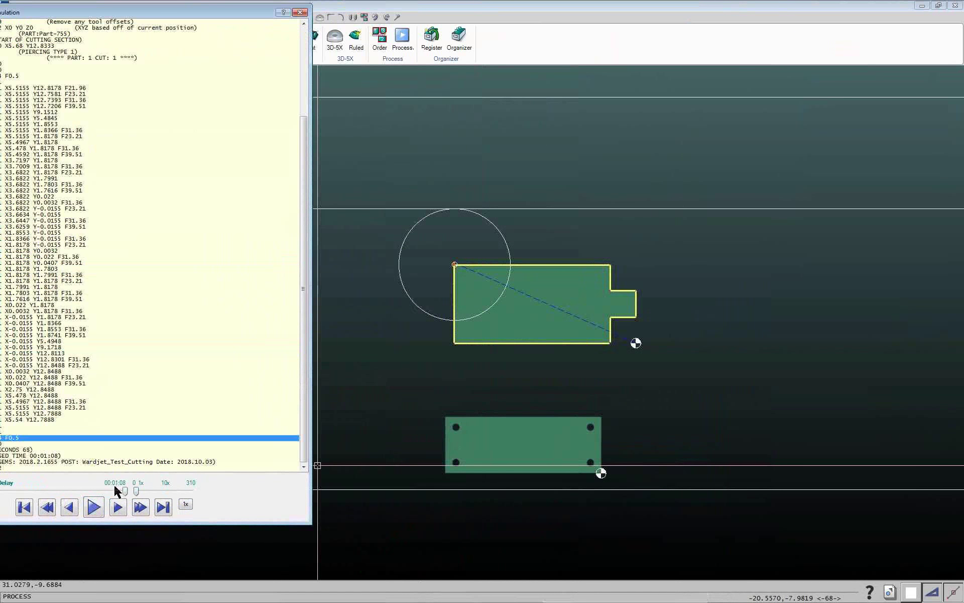
left_click(93, 506)
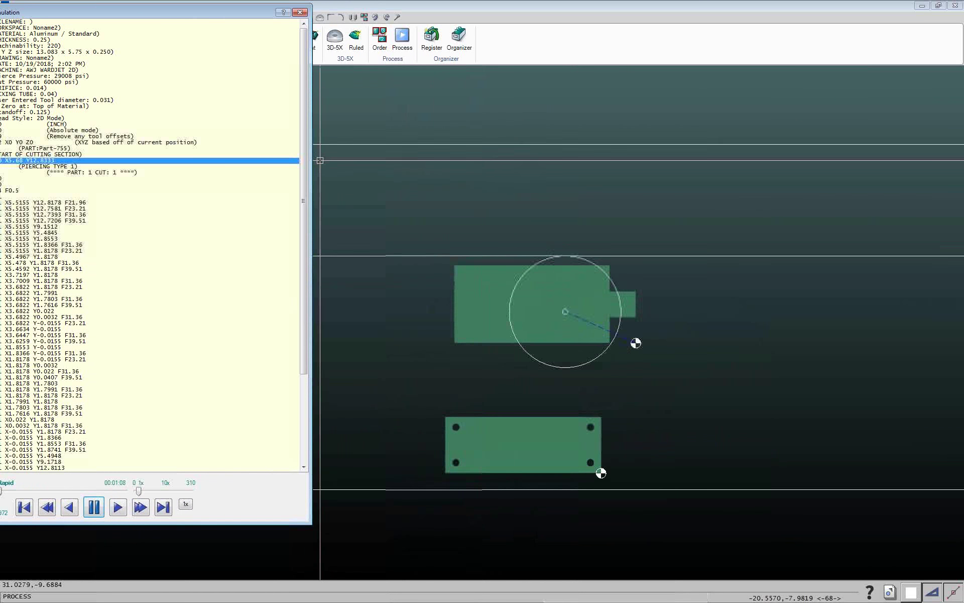
Pause the 2D simulation, step forward through the plate's code lines one at a time, and close the simulation
left_click_drag(205, 14, 243, 32)
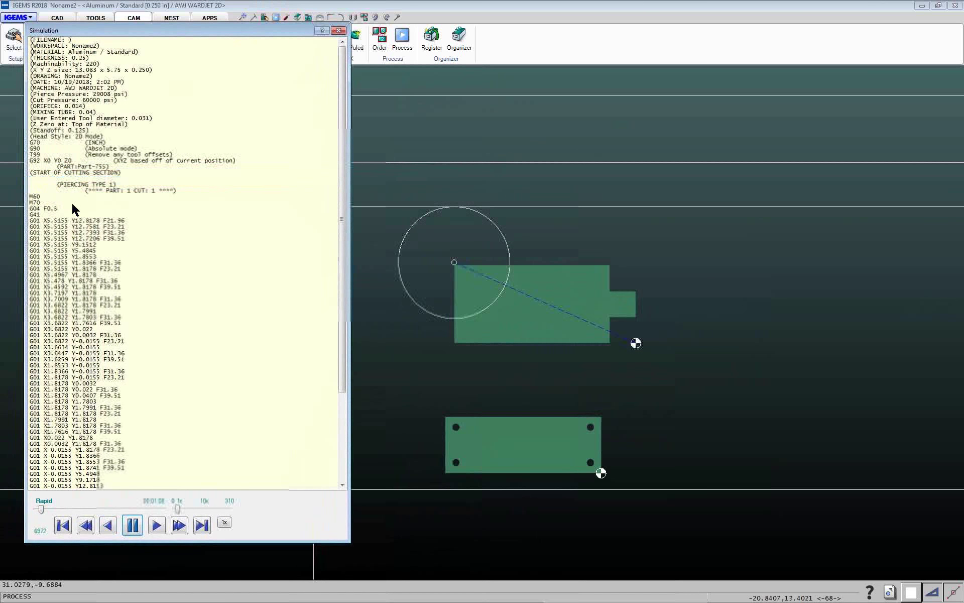
left_click(132, 525)
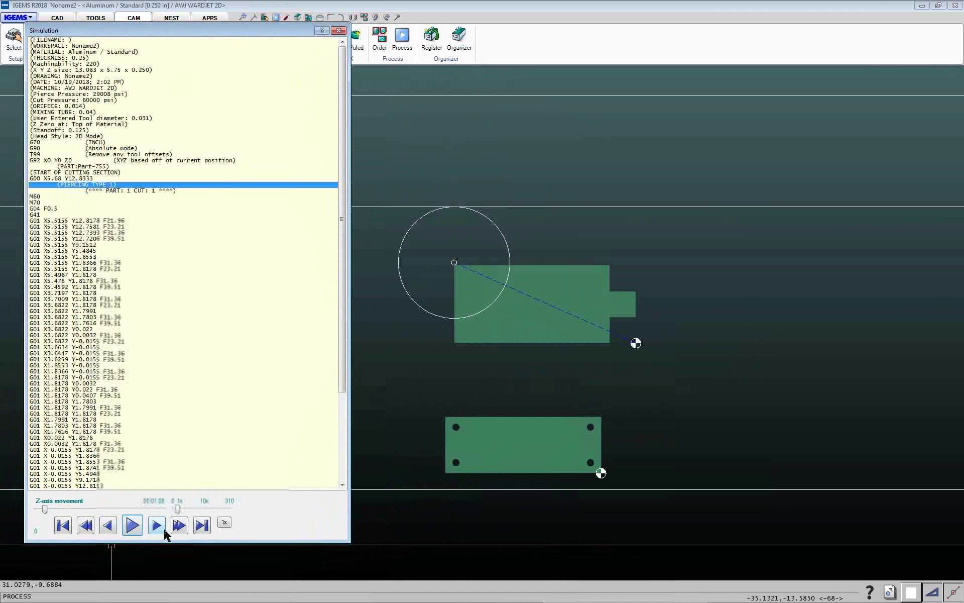
left_click(157, 525)
left_click(156, 526)
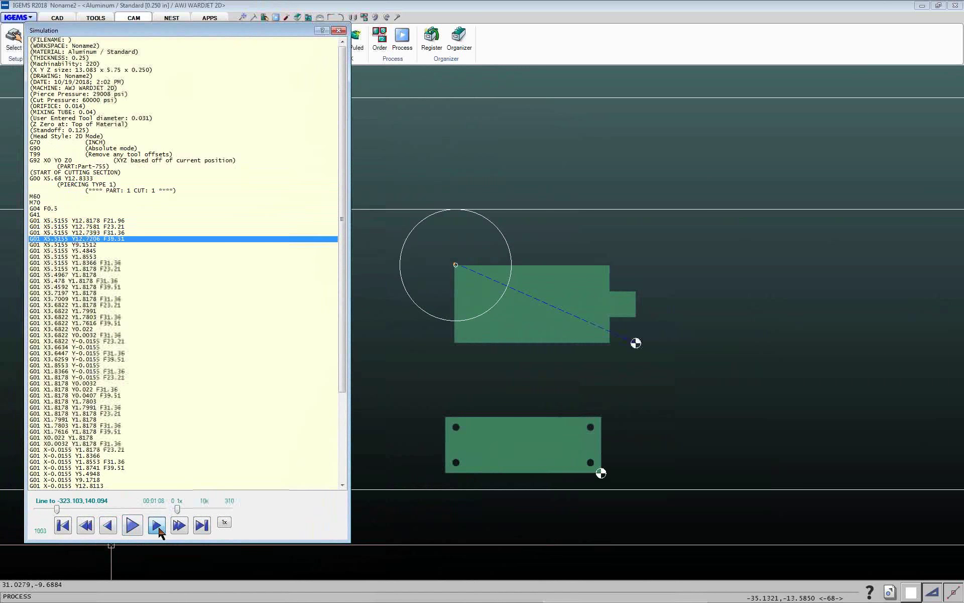
left_click(156, 525)
left_click(156, 525)
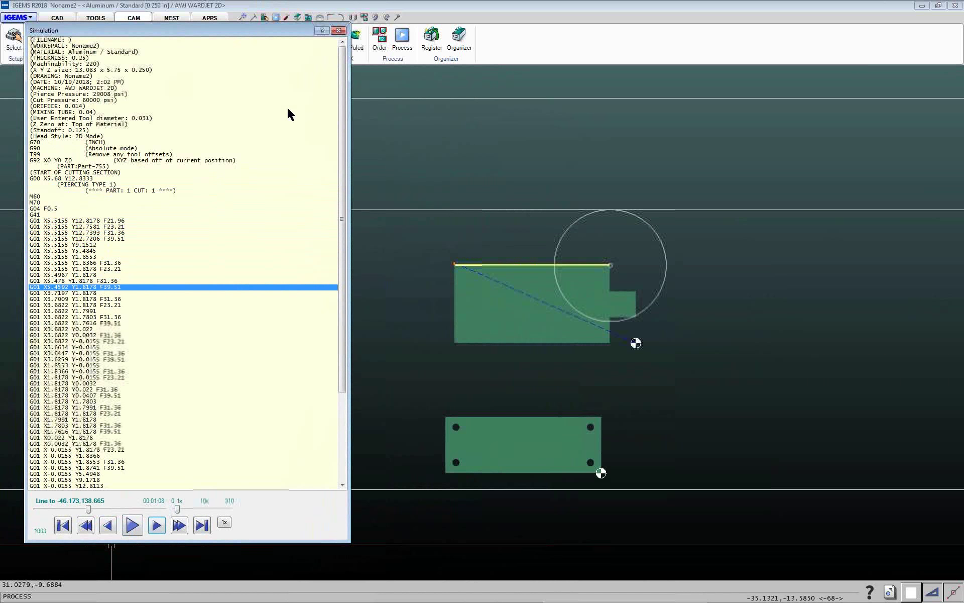
left_click(339, 31)
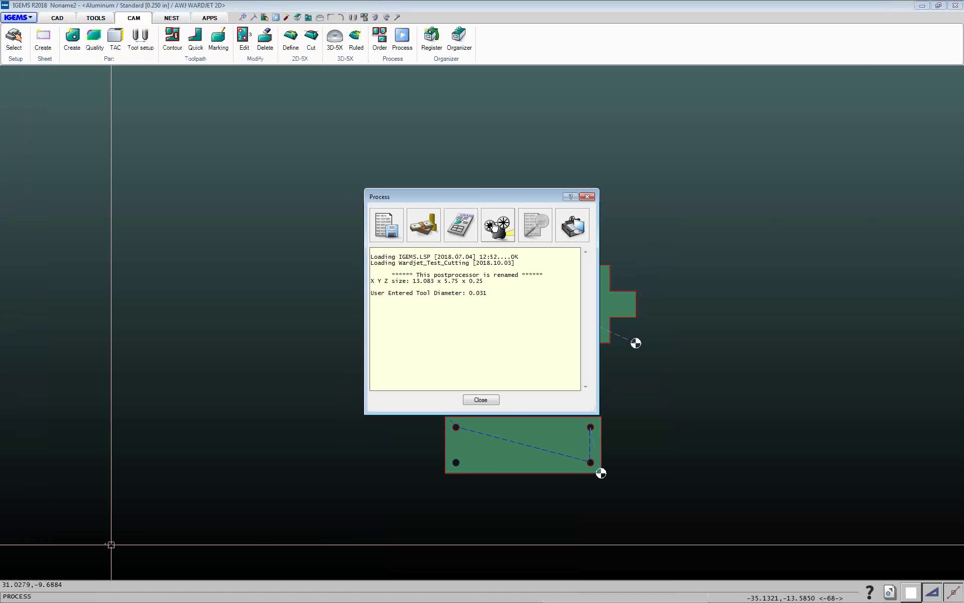
left_click(393, 227)
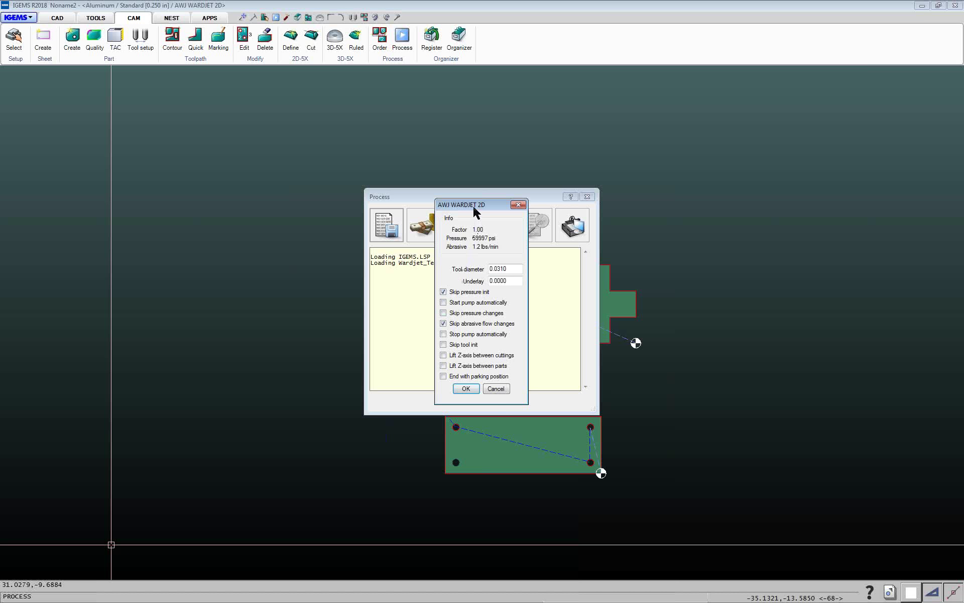
left_click_drag(476, 211, 446, 203)
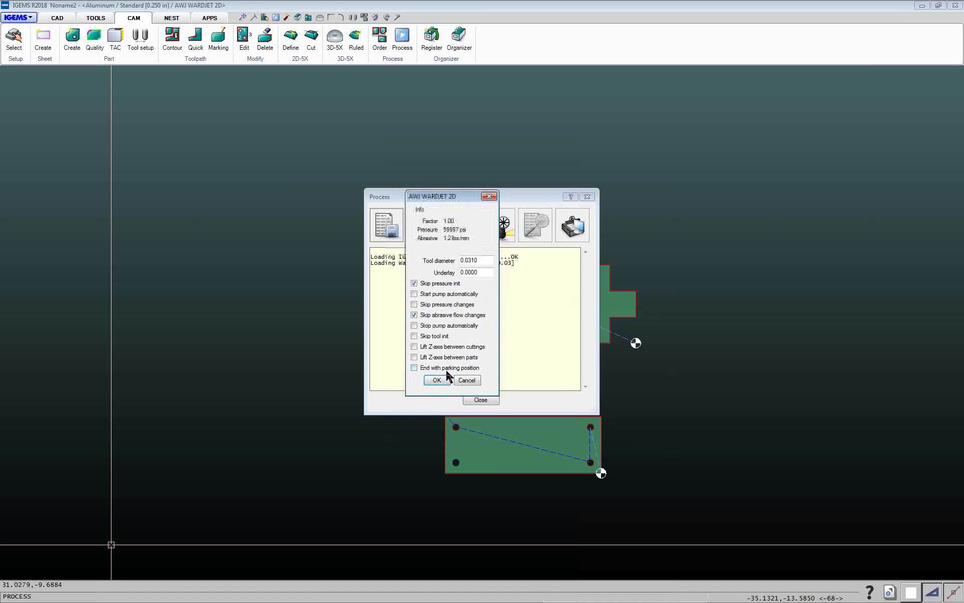
left_click(467, 380)
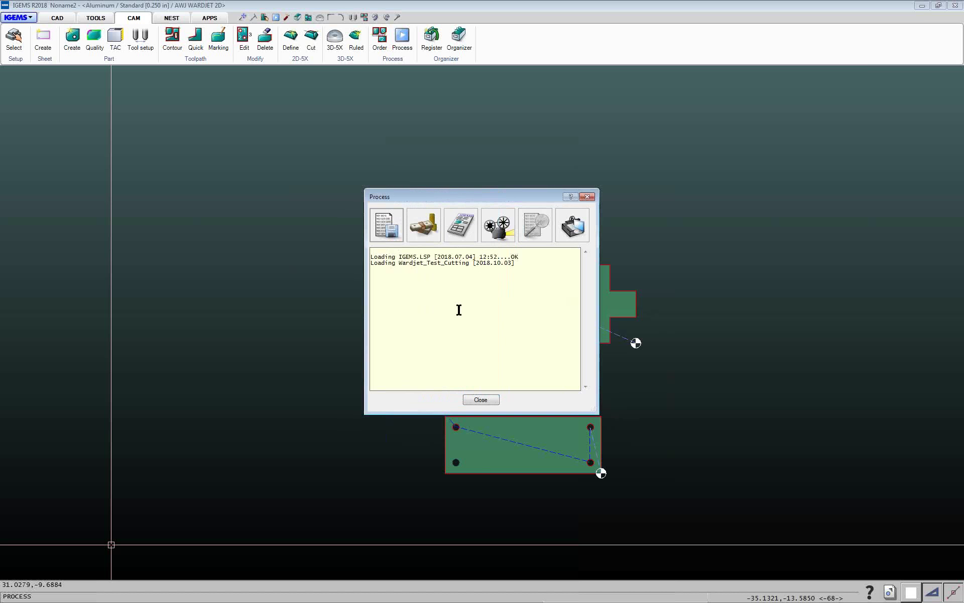
In the cutting strategy, set the Z-axis lift between cuttings and between parts both to "Yes but ask"
left_click(575, 233)
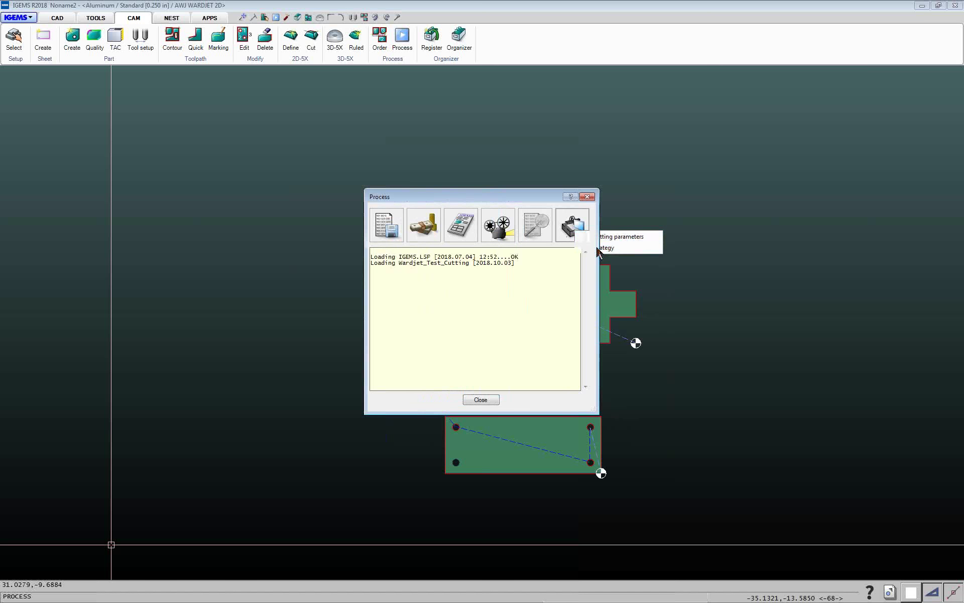
left_click(600, 247)
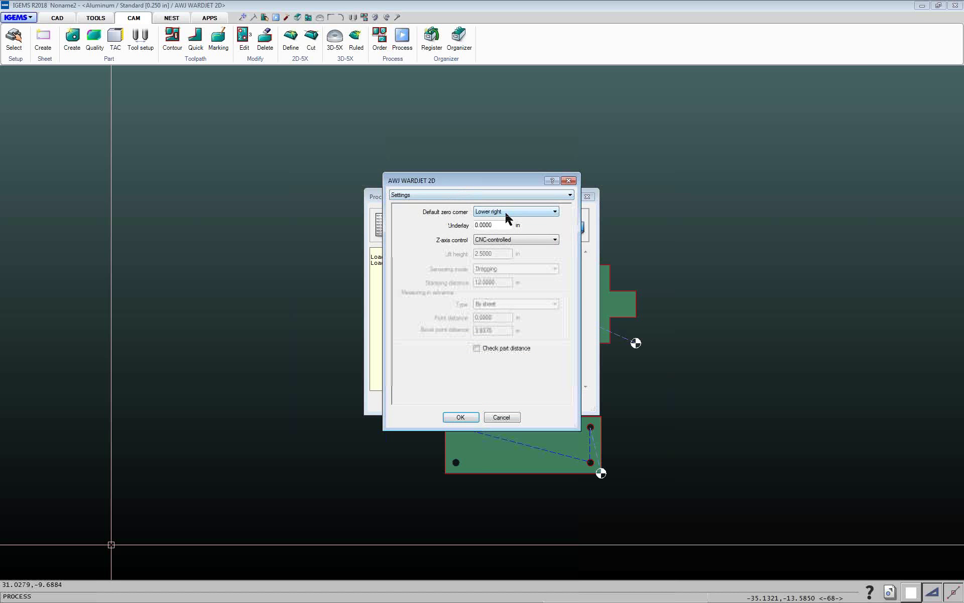
left_click(461, 196)
left_click(420, 224)
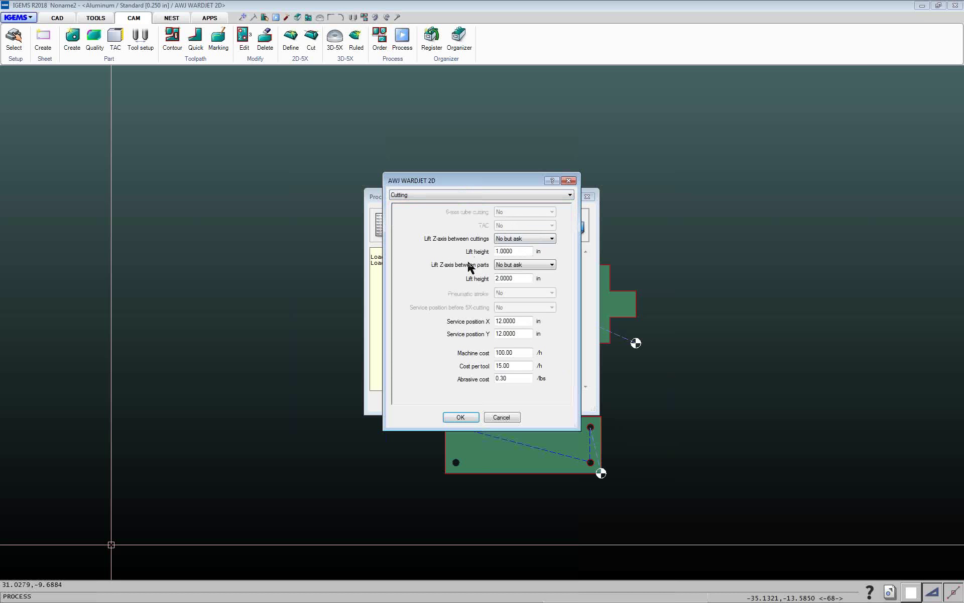
left_click_drag(519, 251, 464, 258)
left_click_drag(528, 279, 464, 280)
left_click(507, 240)
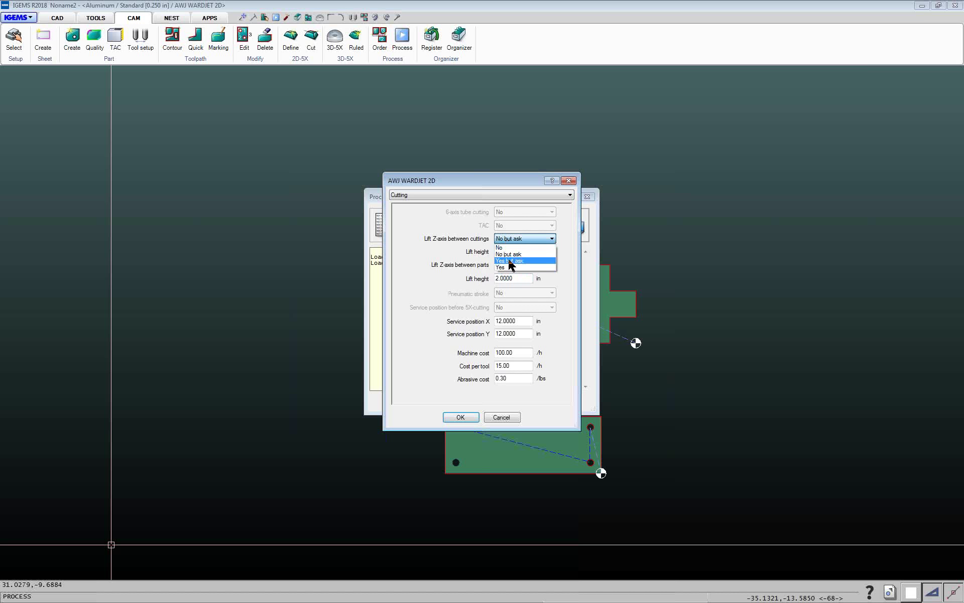
left_click(503, 261)
left_click(508, 265)
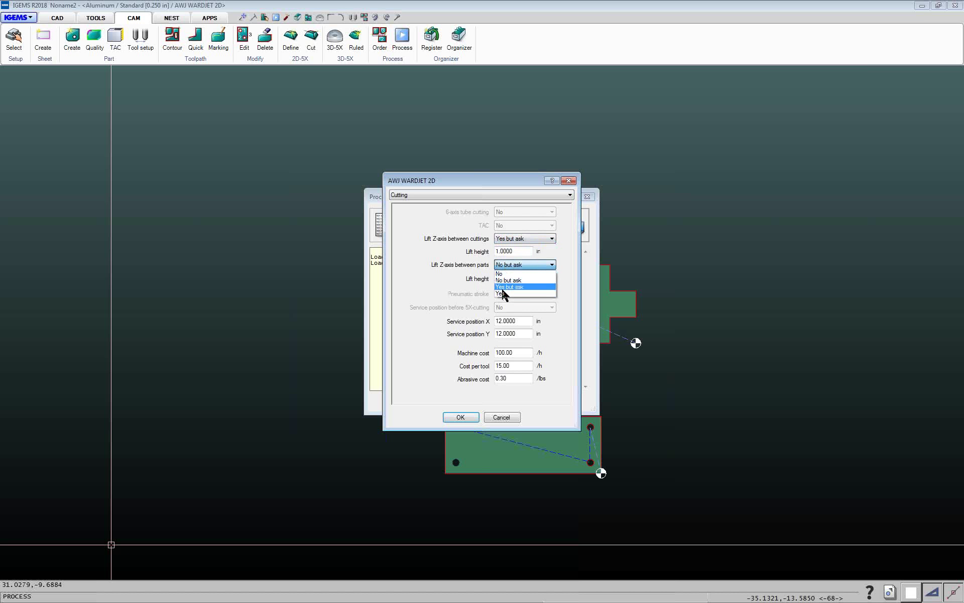
left_click(505, 287)
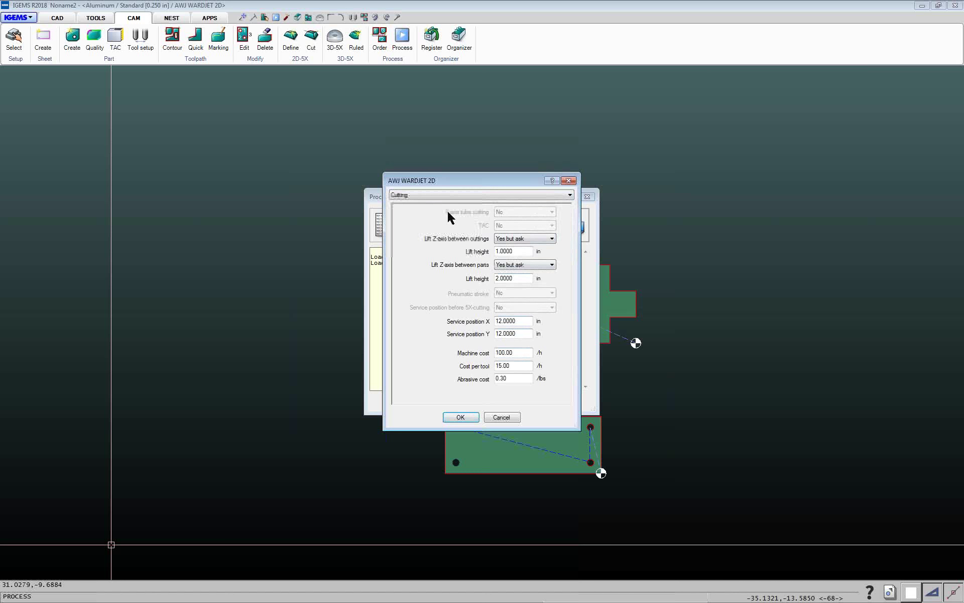
Review the Various section of the strategy settings and accept the strategy changes
left_click(429, 200)
left_click(424, 216)
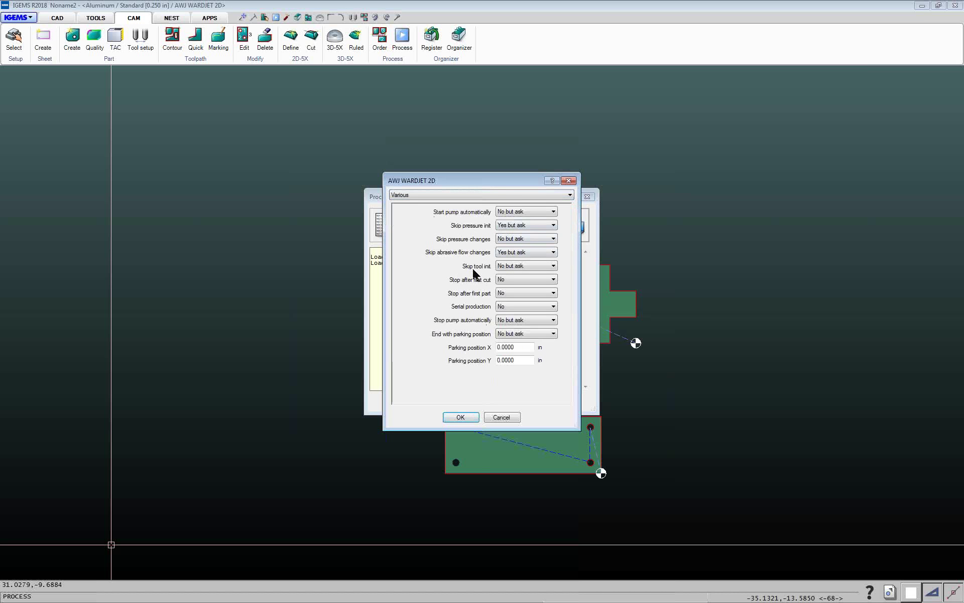
left_click(460, 417)
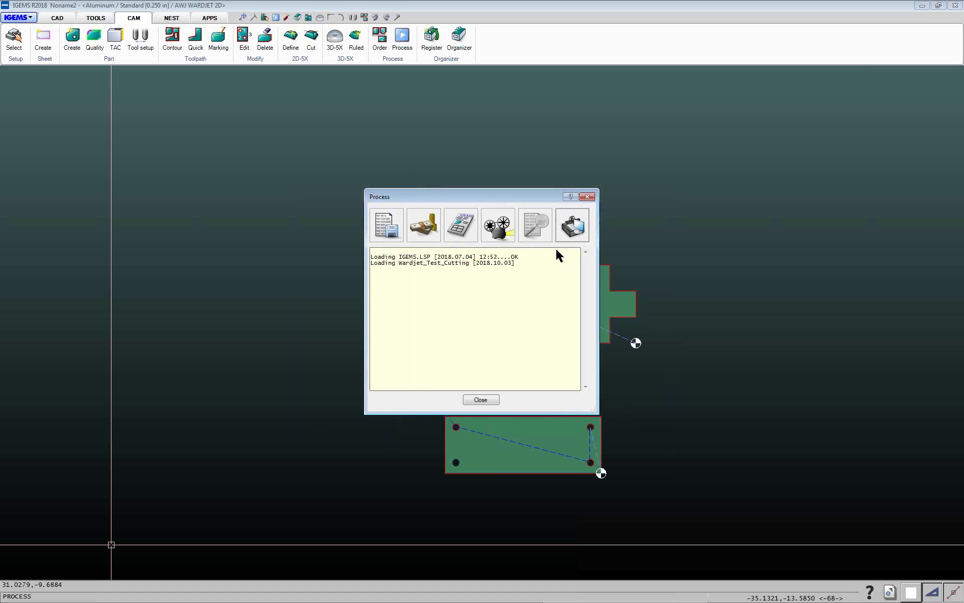
Process the order into Noname2.CNC with a tool diameter of .035, 0.0000 underlay and the G92 option
left_click(389, 230)
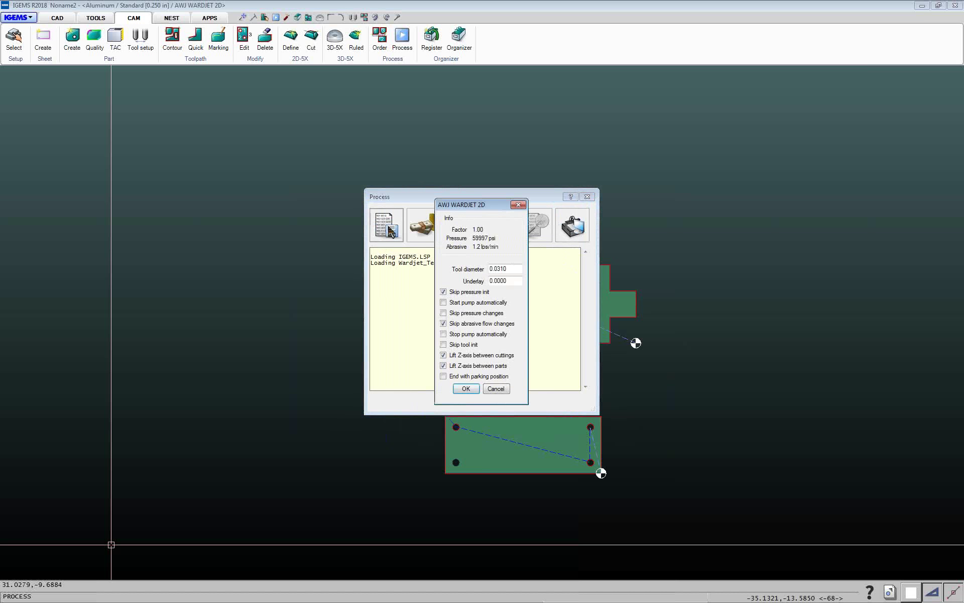
double_click(515, 269)
type(".0")
left_click_drag(514, 270, 449, 277)
left_click(513, 280)
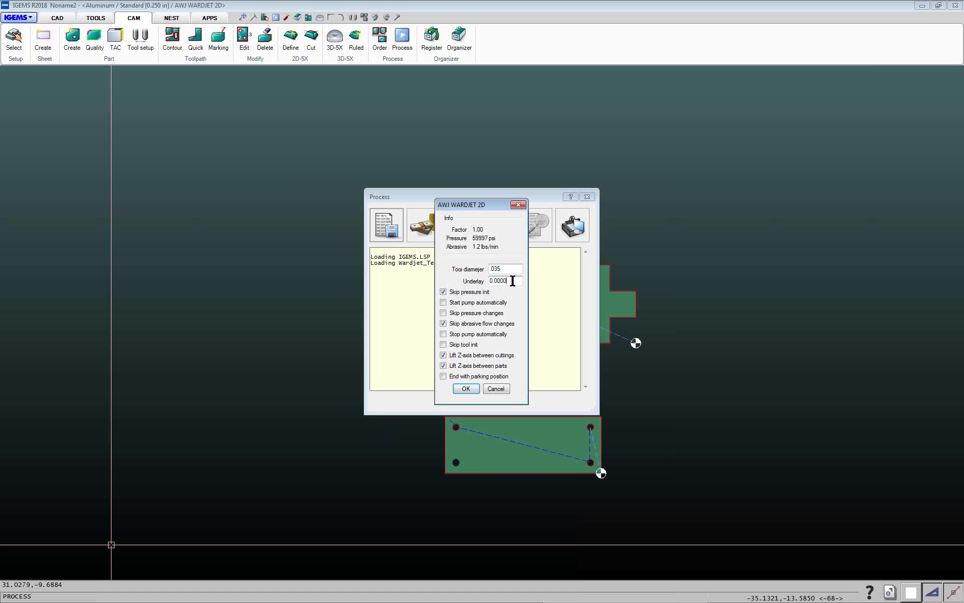
left_click(462, 389)
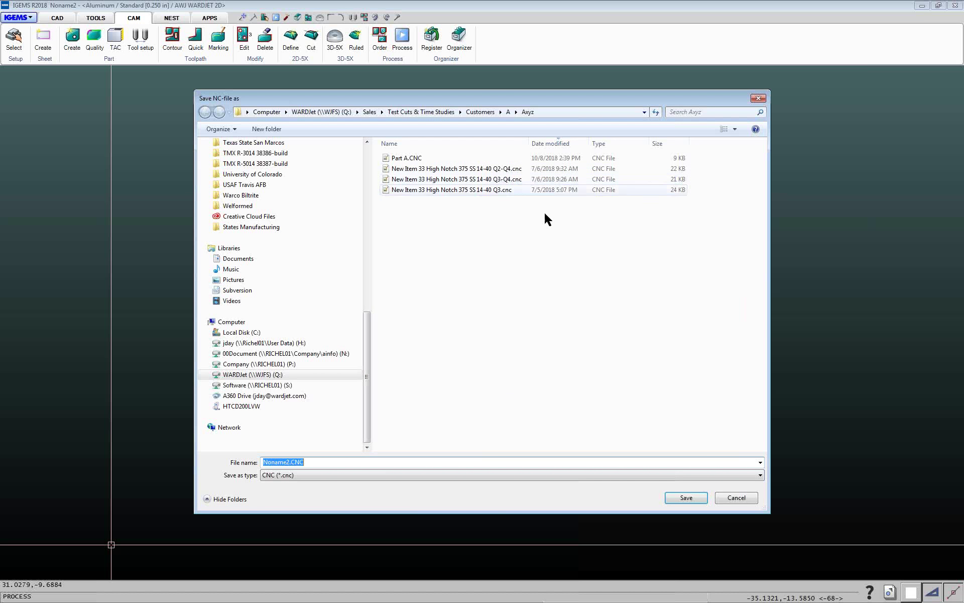
left_click(686, 497)
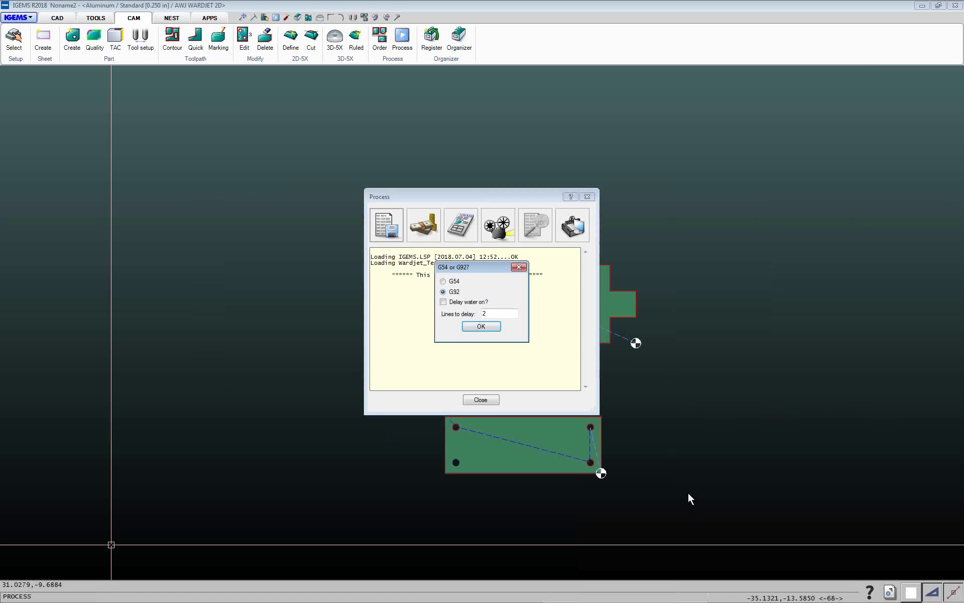
left_click(478, 326)
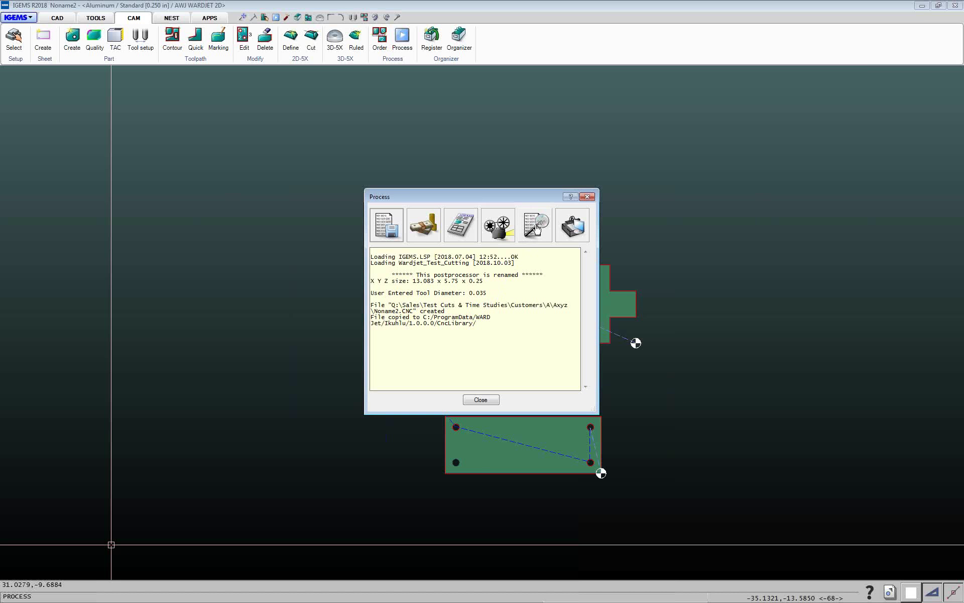
Reprocess the order with a tool diameter of 0.0310 and G92, replacing the existing Noname2.CNC file
left_click(386, 225)
left_click(466, 389)
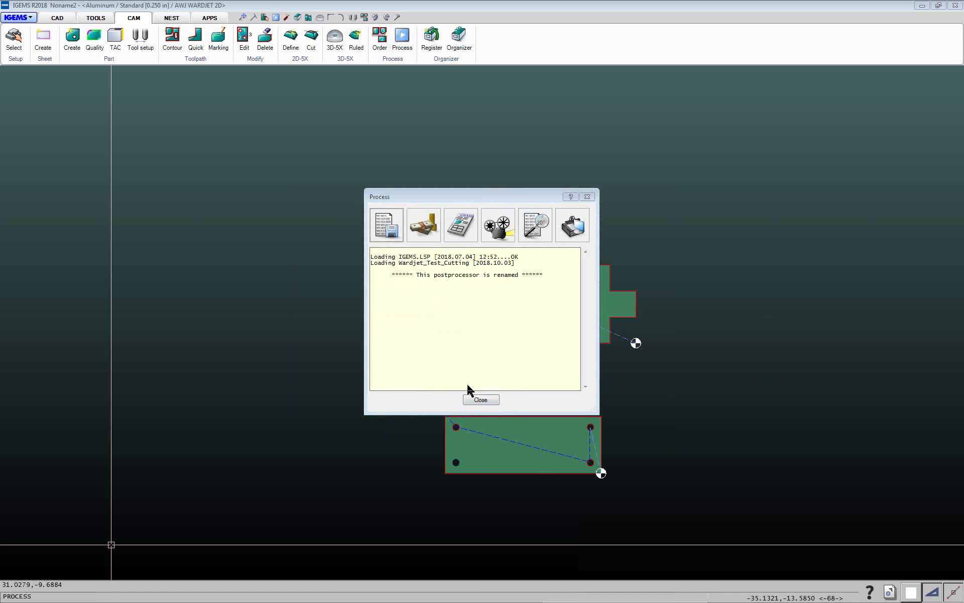
left_click(673, 499)
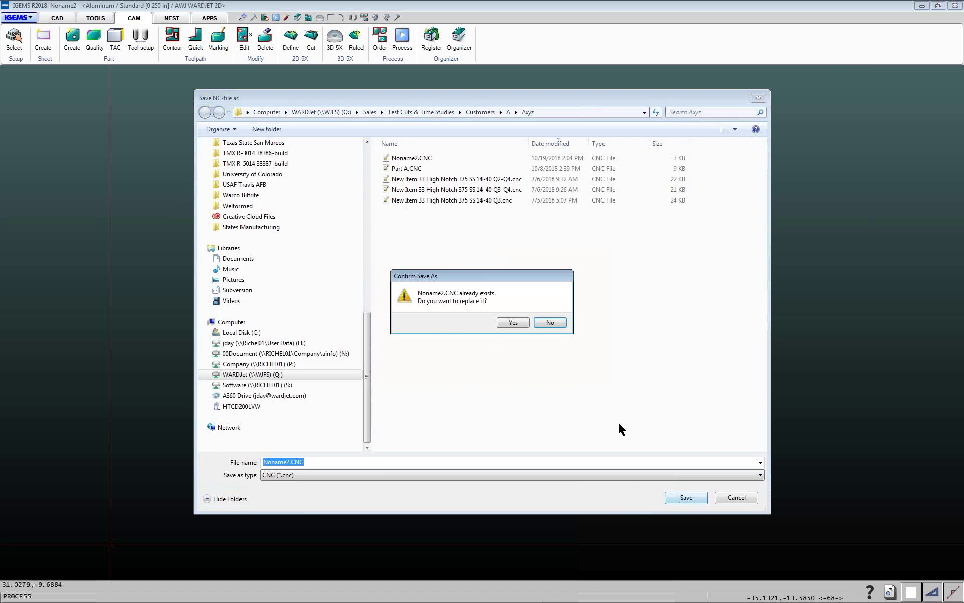
left_click(513, 323)
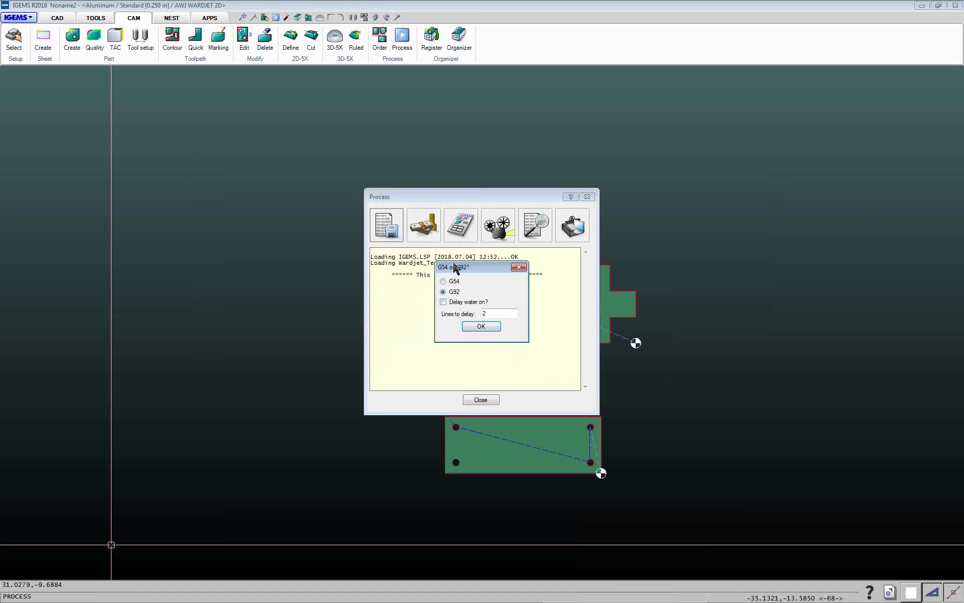
left_click_drag(468, 266, 454, 280)
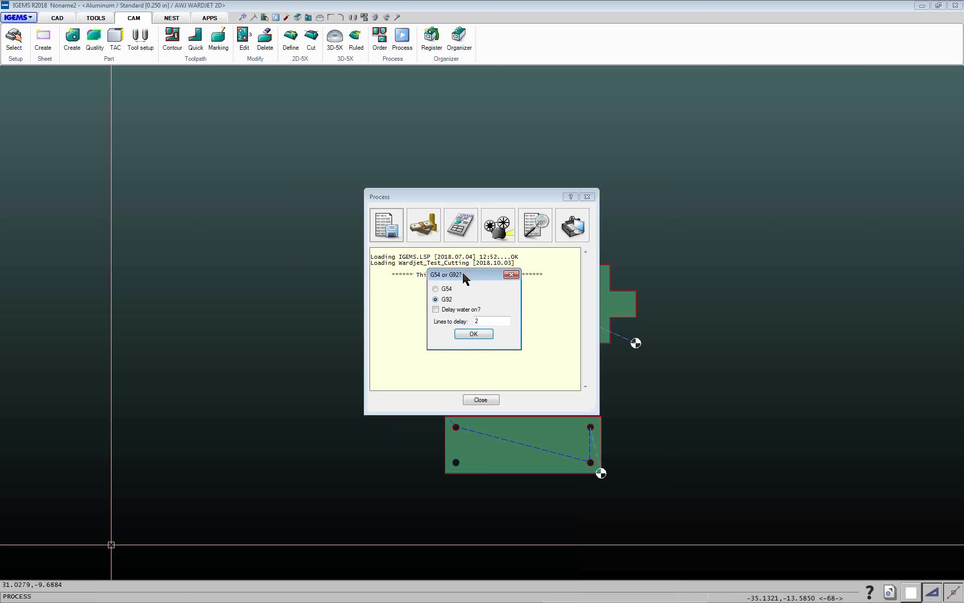
left_click_drag(464, 278, 449, 293)
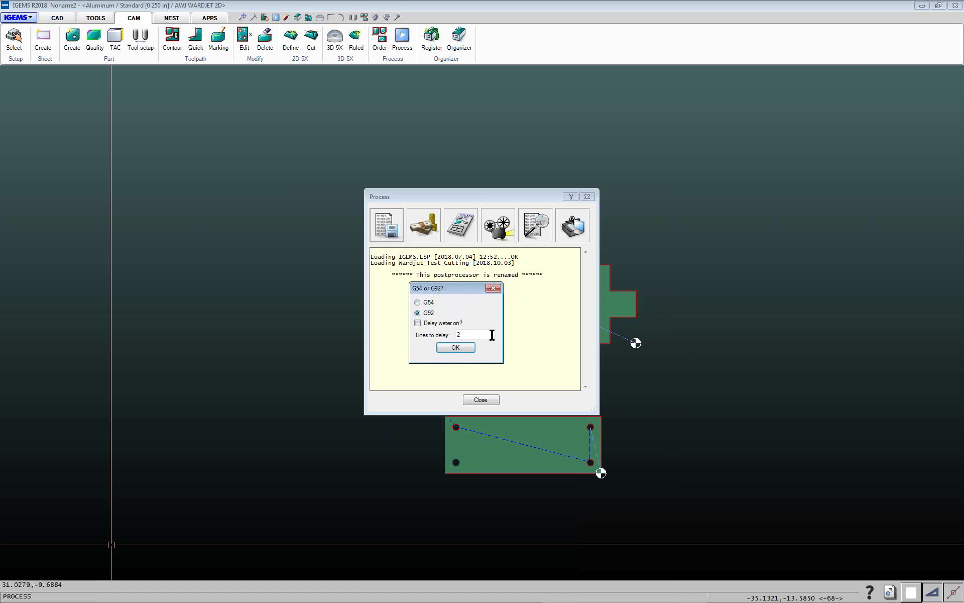
left_click(462, 349)
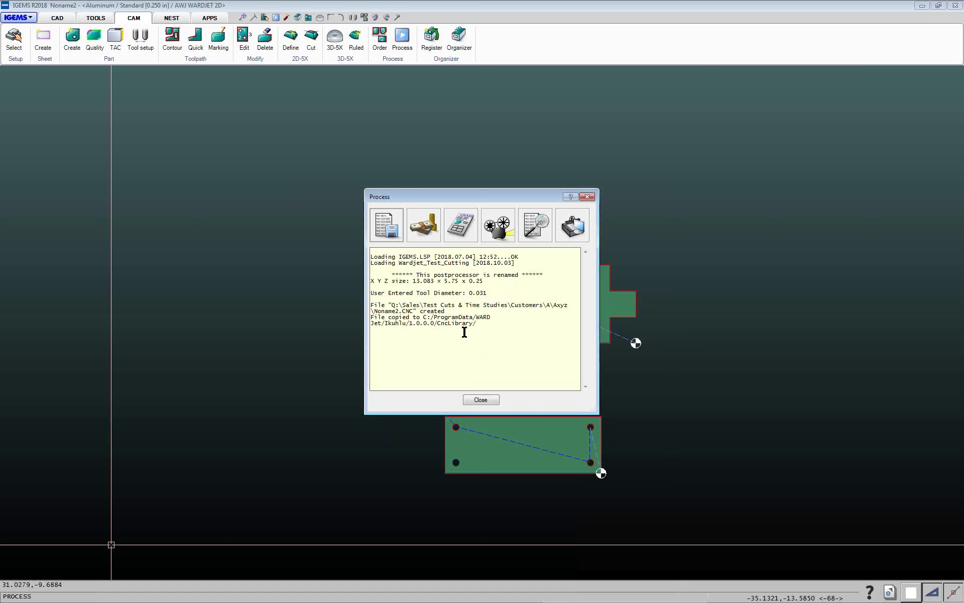
Open the generated Noname2.CNC code full screen, examine its header, Z moves and ending lines, and close it
left_click(536, 232)
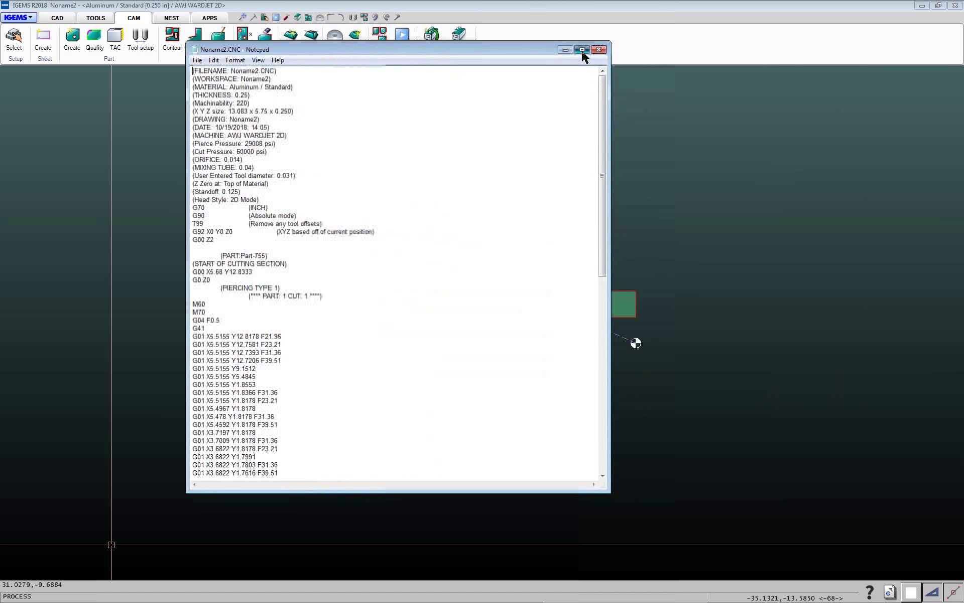
left_click(584, 48)
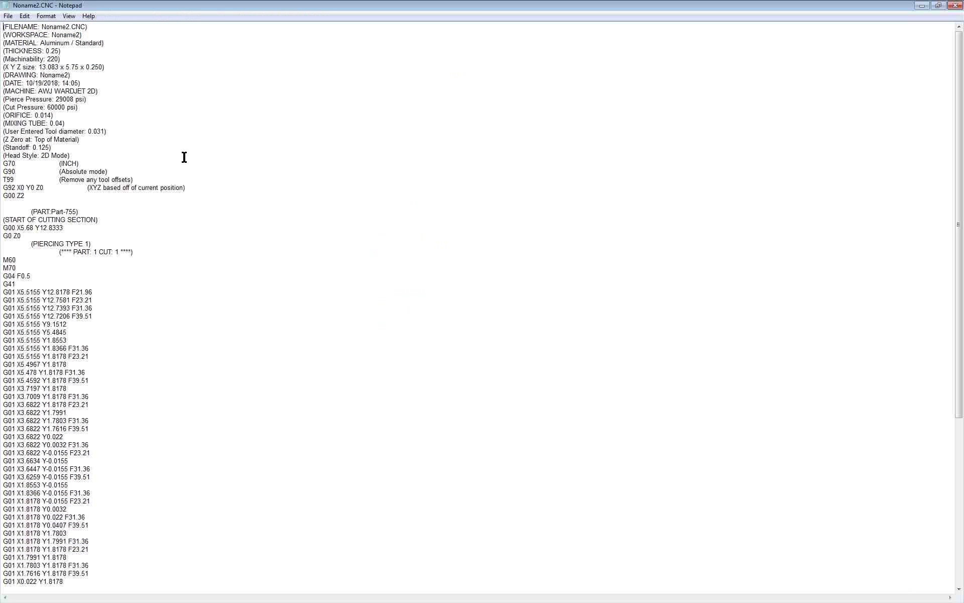
scroll(118, 251, "down", 3)
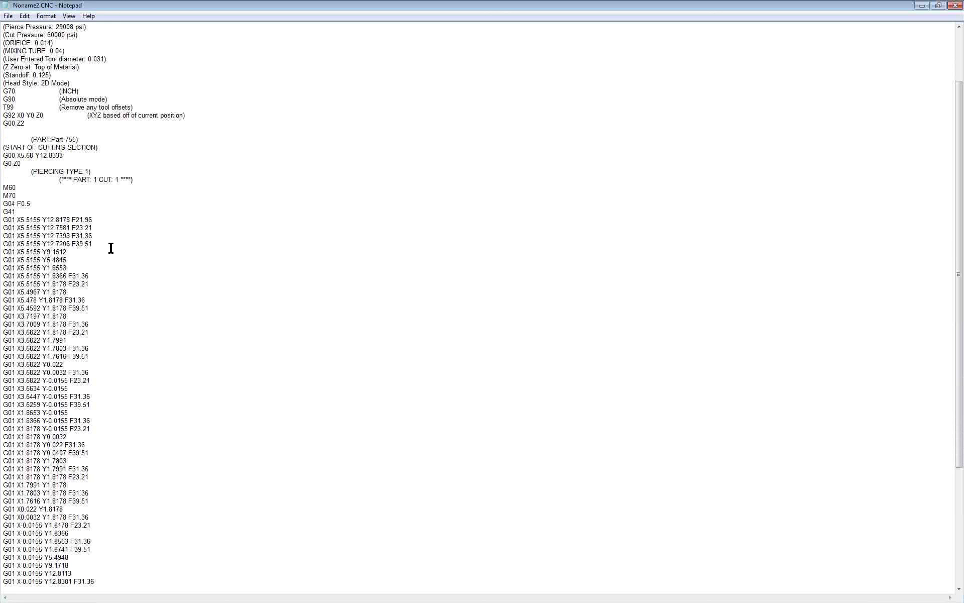
scroll(110, 248, "up", 3)
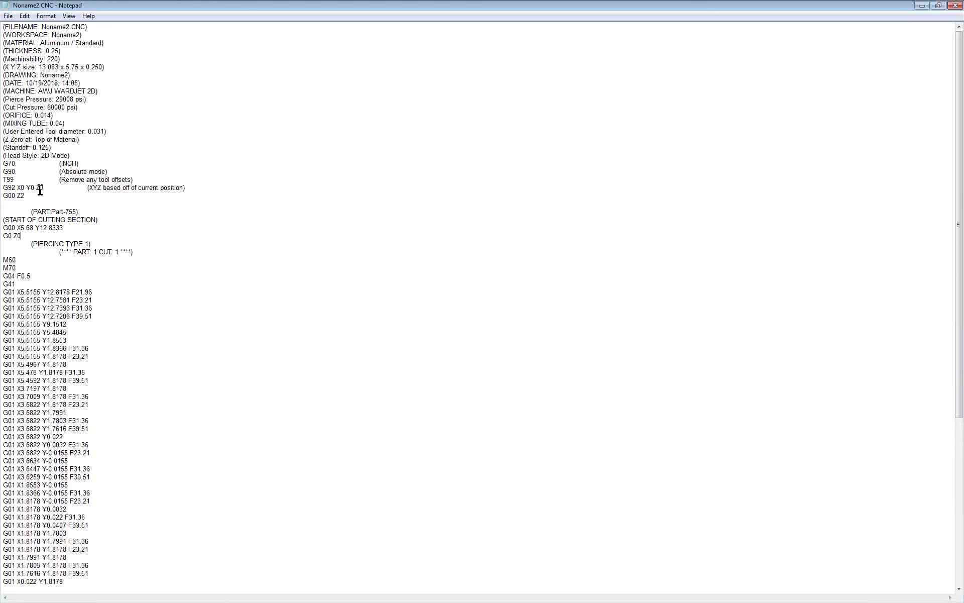
left_click(23, 236)
scroll(104, 246, "down", 1)
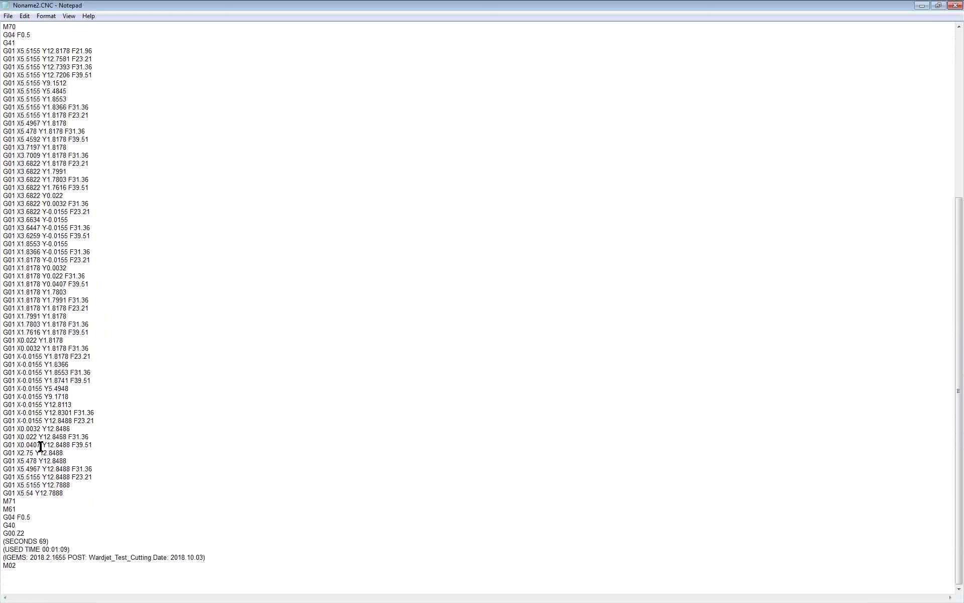
scroll(56, 485, "up", 10)
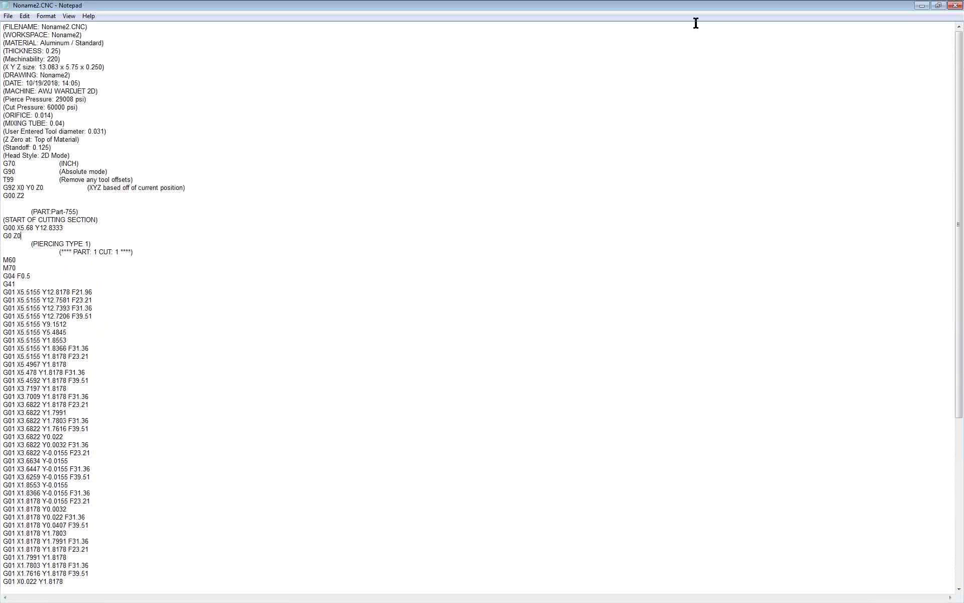
left_click(954, 8)
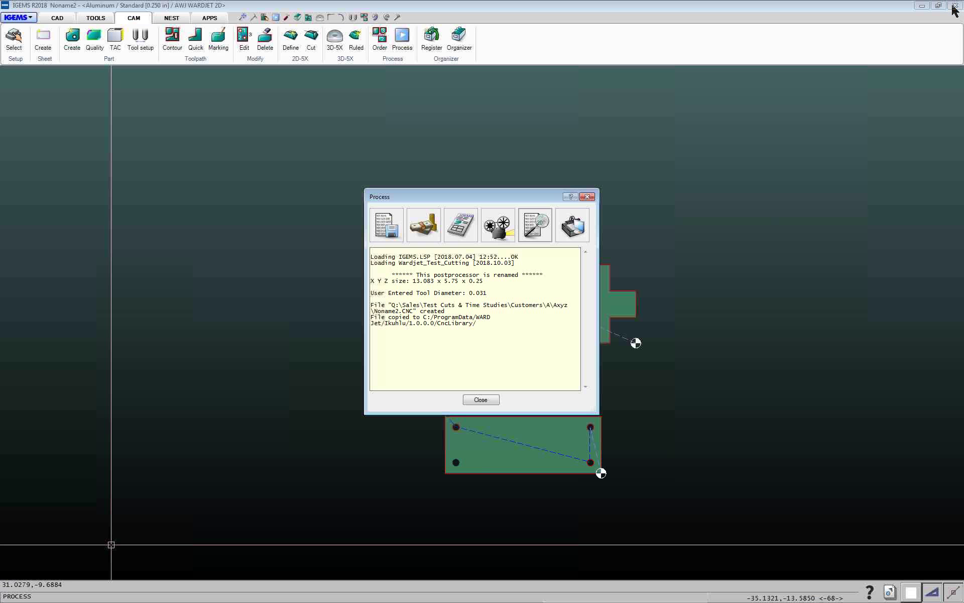
Try to generate the order's calculation report from the WARDJet Post Report - Abrasive.tx template
left_click(459, 230)
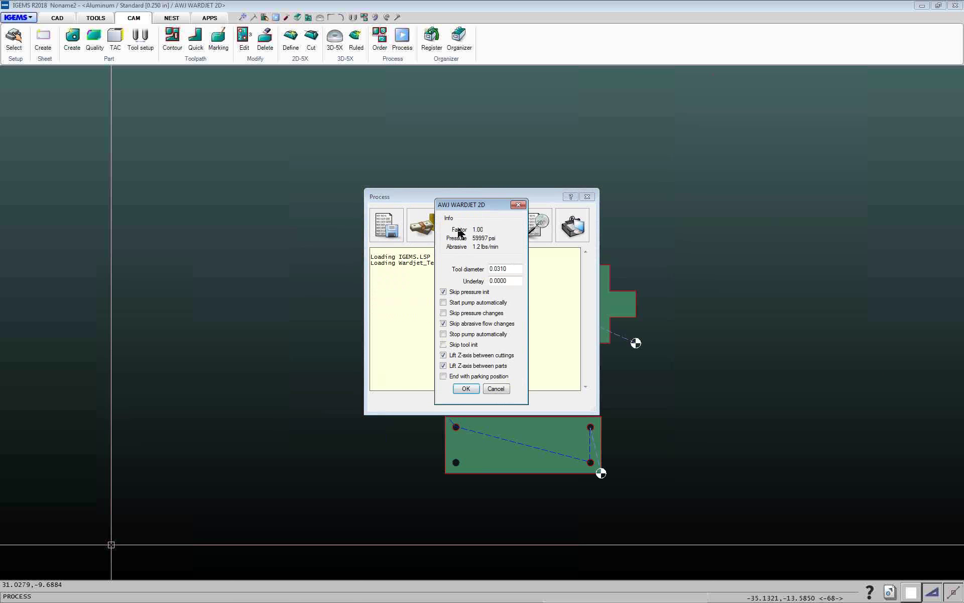
left_click(467, 389)
left_click(484, 326)
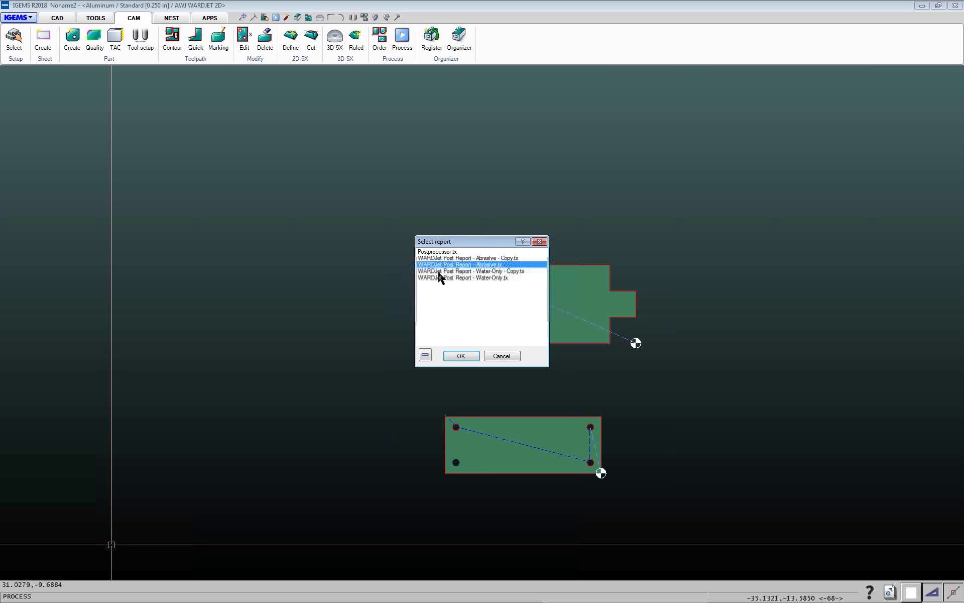
left_click(460, 356)
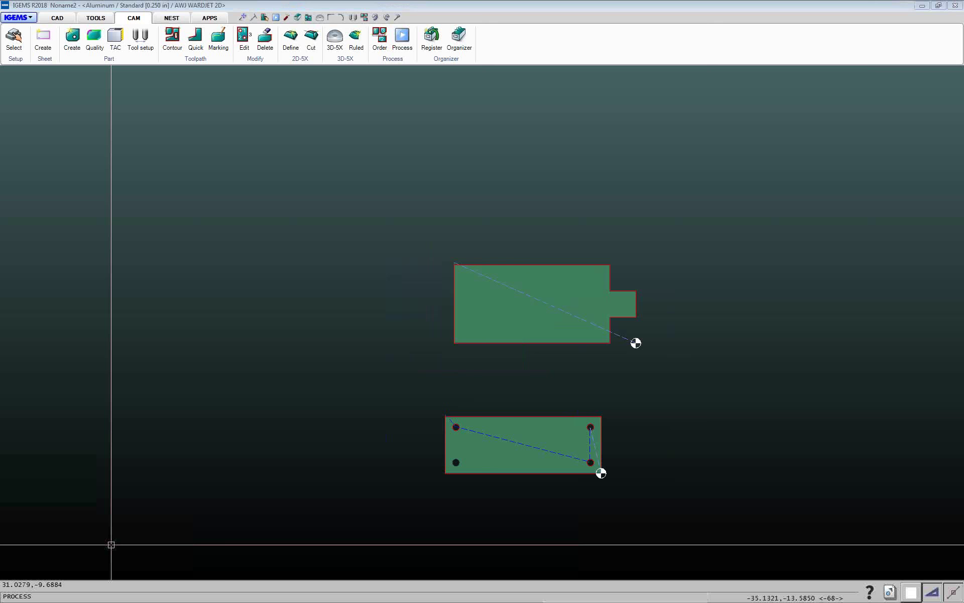
Run the order calculation again with a 0.0310 tool diameter and create its report from WARDJet Post Report - Abrasive.tx
left_click(467, 231)
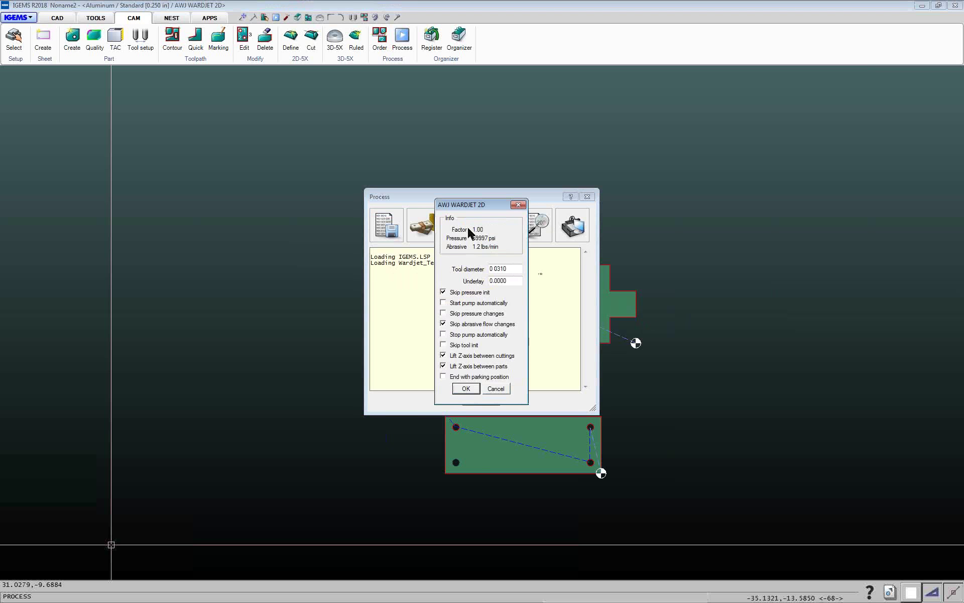
left_click(460, 390)
left_click(479, 326)
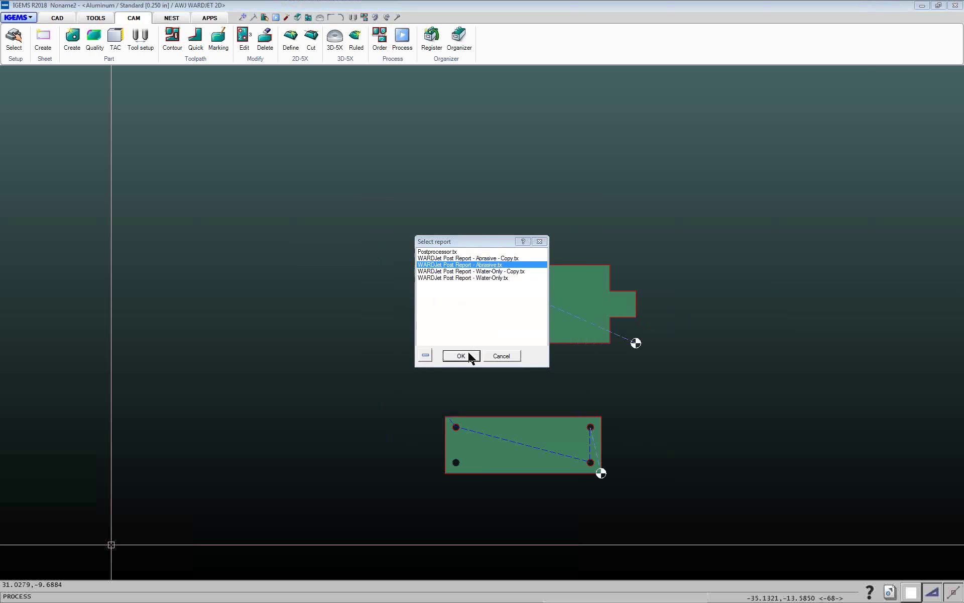
left_click(461, 356)
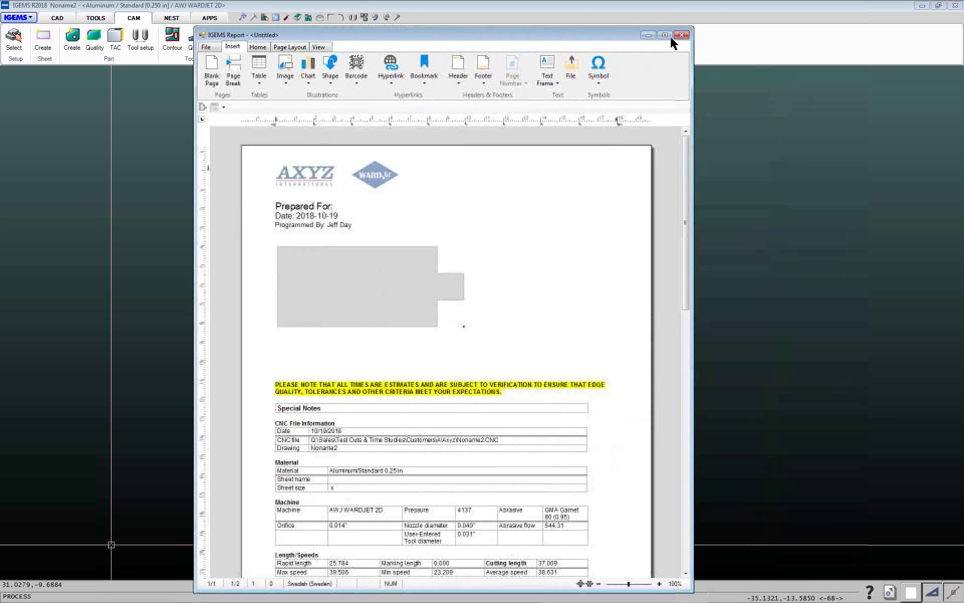
Maximize the report and examine its machine data, total cutting time and the part summary on the second page
left_click(673, 31)
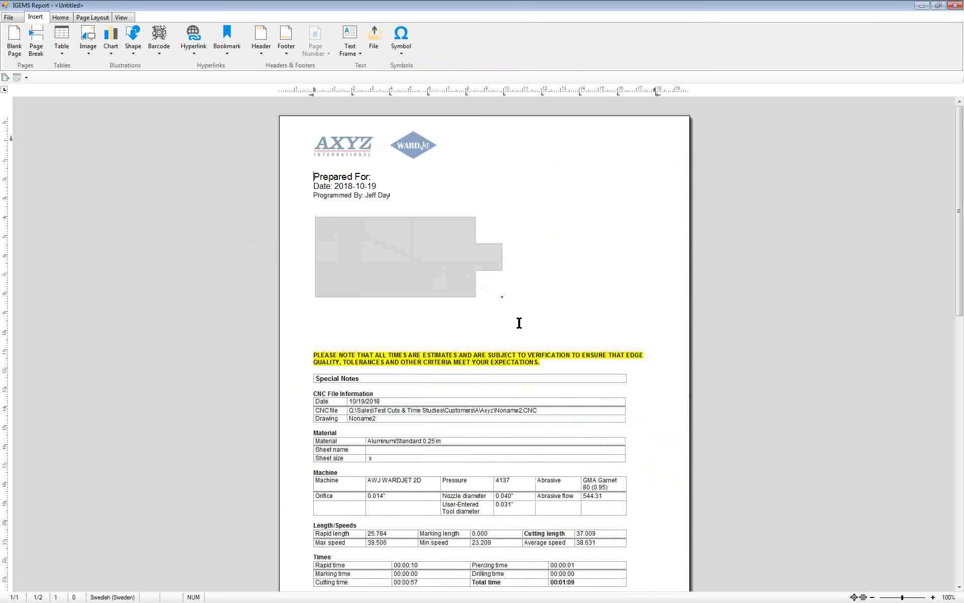
scroll(519, 323, "down", 4)
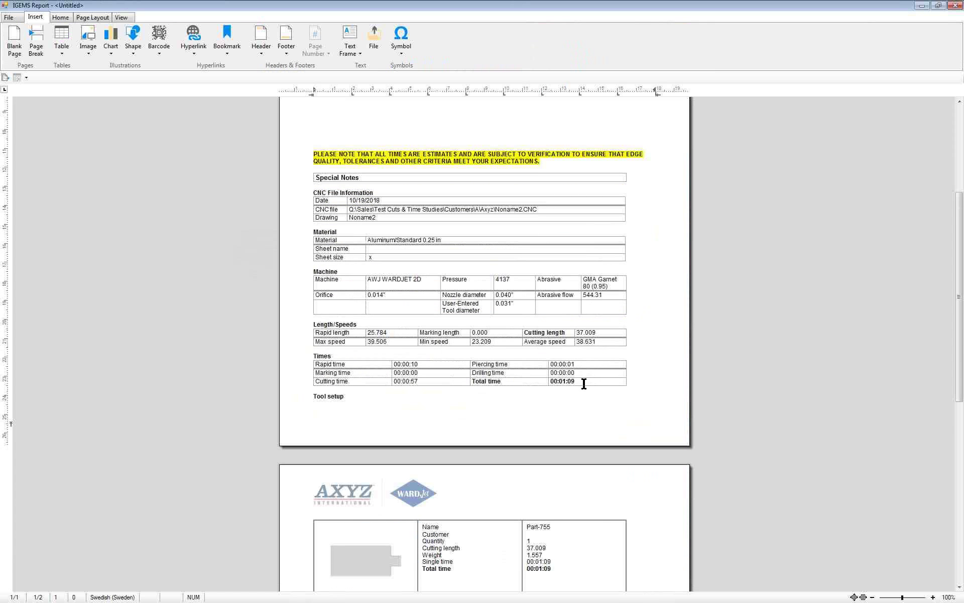
left_click_drag(575, 381, 548, 382)
scroll(548, 382, "down", 4)
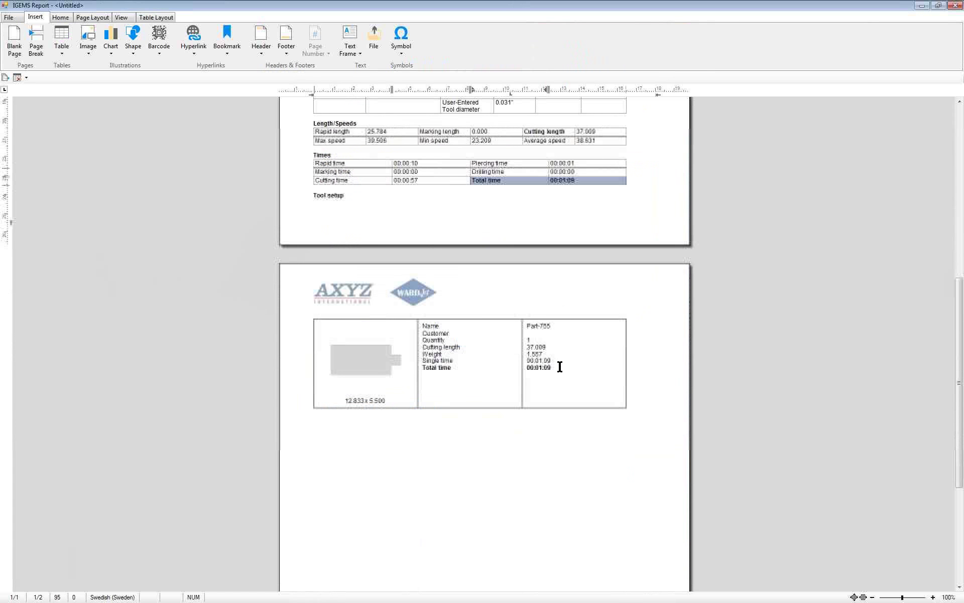
Review the report's machine, length and time tables and its first-page part image, and close the report
scroll(552, 370, "up", 4)
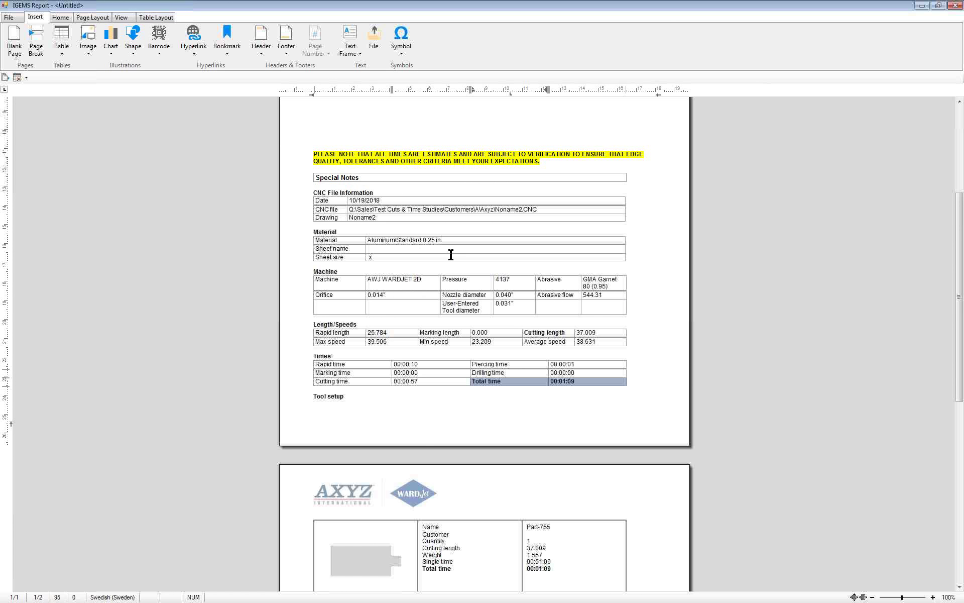
left_click(601, 334)
scroll(600, 330, "up", 1)
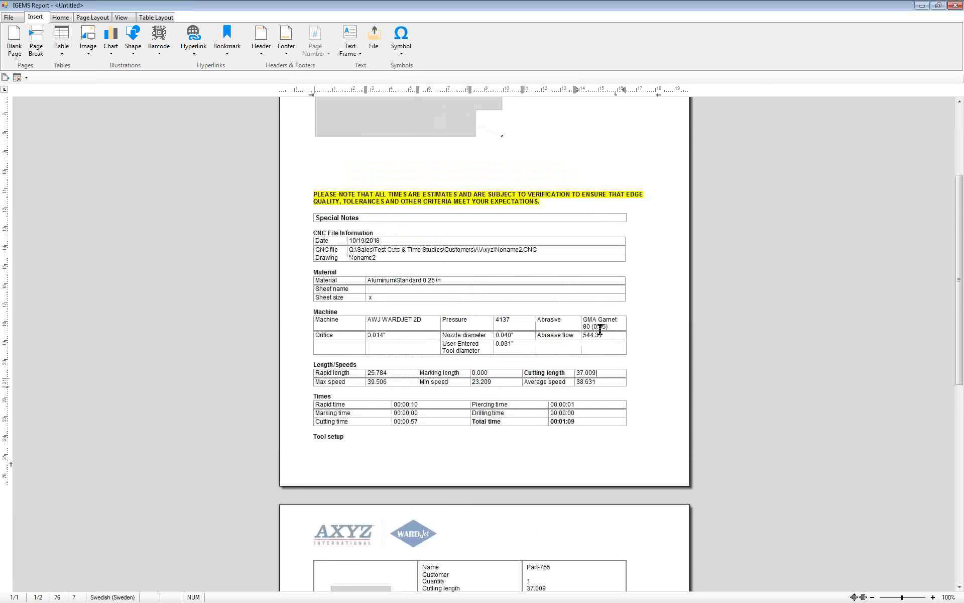
scroll(600, 330, "up", 4)
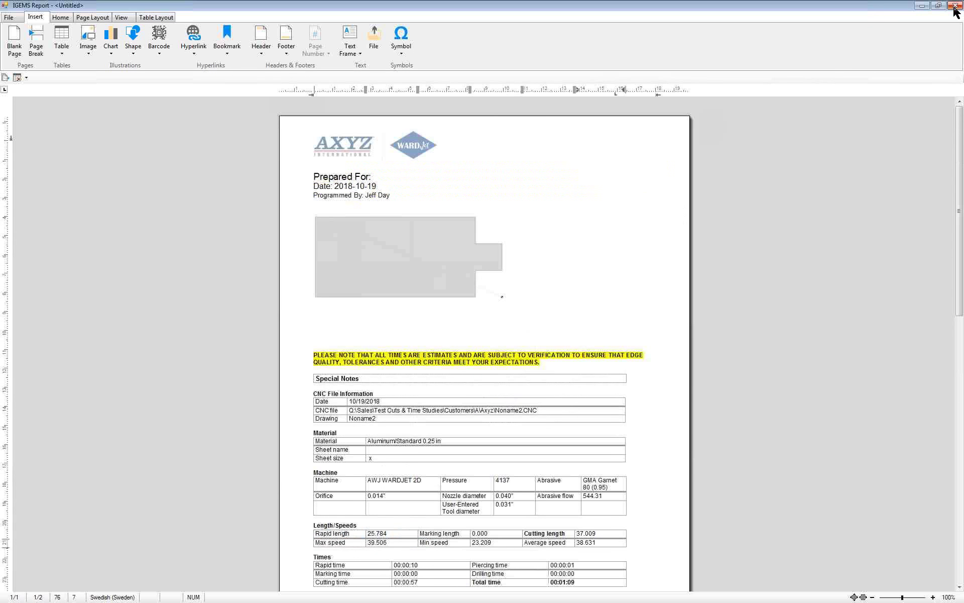
left_click(954, 6)
Run the order's cost estimate with a 0.0310 tool diameter and review the machine, tool, abrasive and material cost rates
left_click(424, 227)
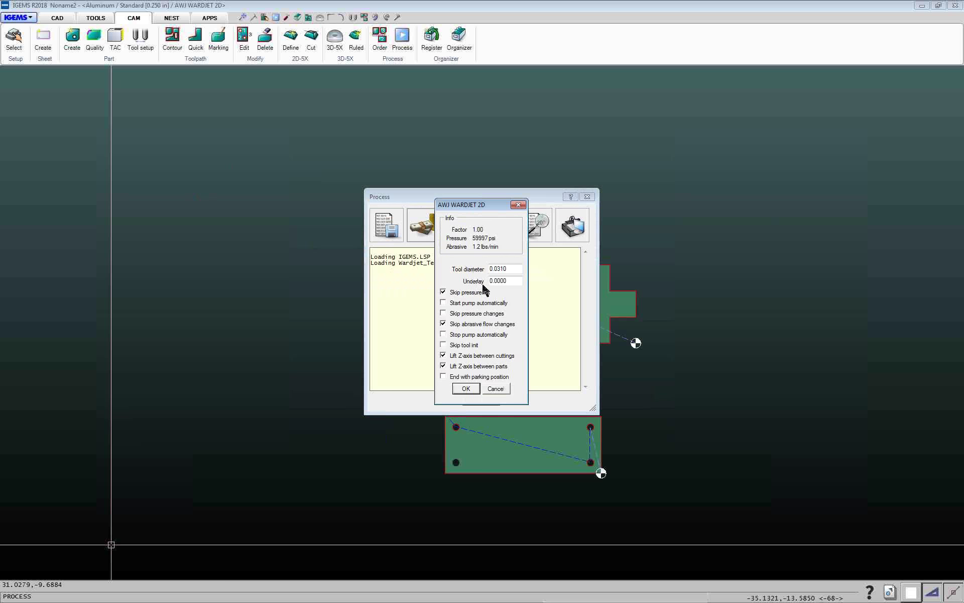
left_click(464, 388)
left_click(474, 326)
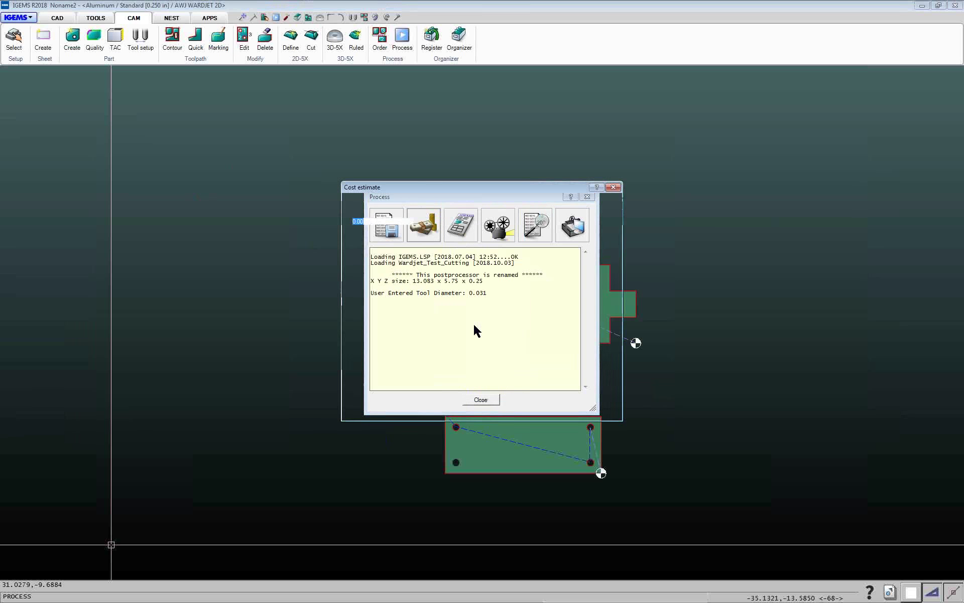
left_click_drag(388, 221, 292, 228)
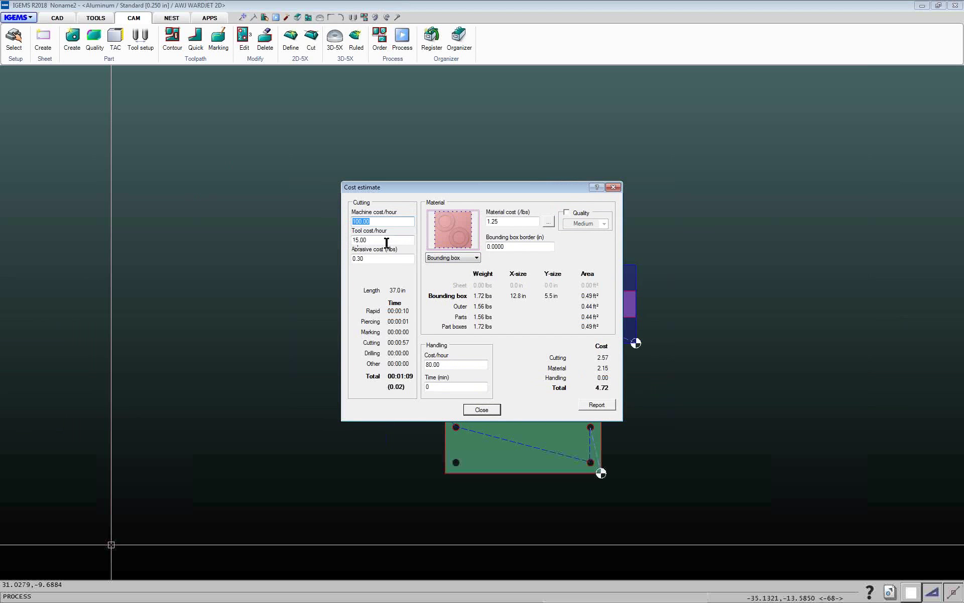
left_click_drag(379, 238, 306, 250)
left_click_drag(379, 257, 322, 267)
left_click_drag(514, 221, 486, 222)
Set the handling time to 30 minutes in the cost estimate and move the dialog clear of the parts
left_click_drag(448, 367, 372, 372)
key("Tab")
type("30")
left_click(447, 364)
left_click_drag(483, 190, 265, 193)
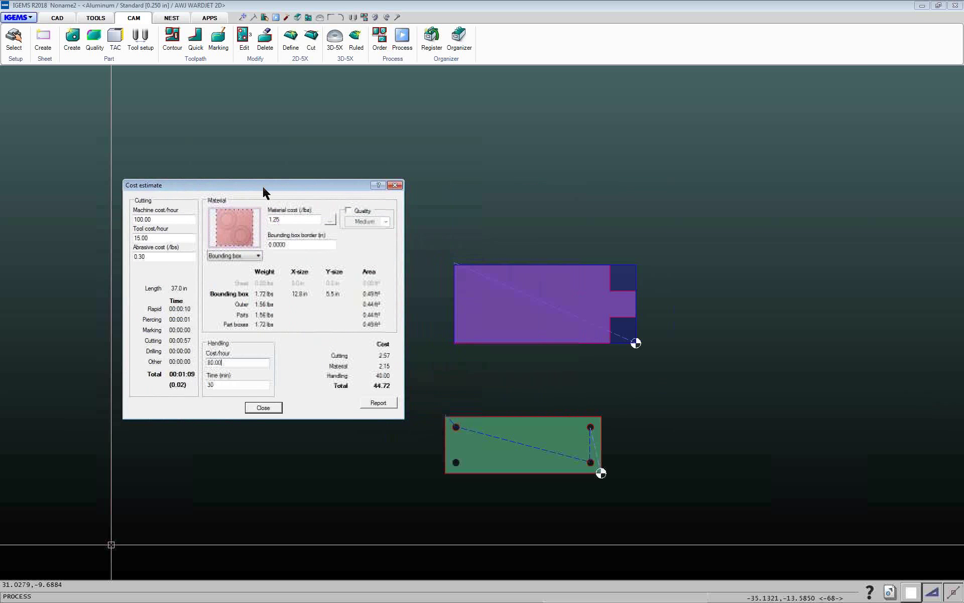
Base the estimate's material cost on Outer and then on Parts, and close the cost estimate and the Process dialog
left_click(240, 256)
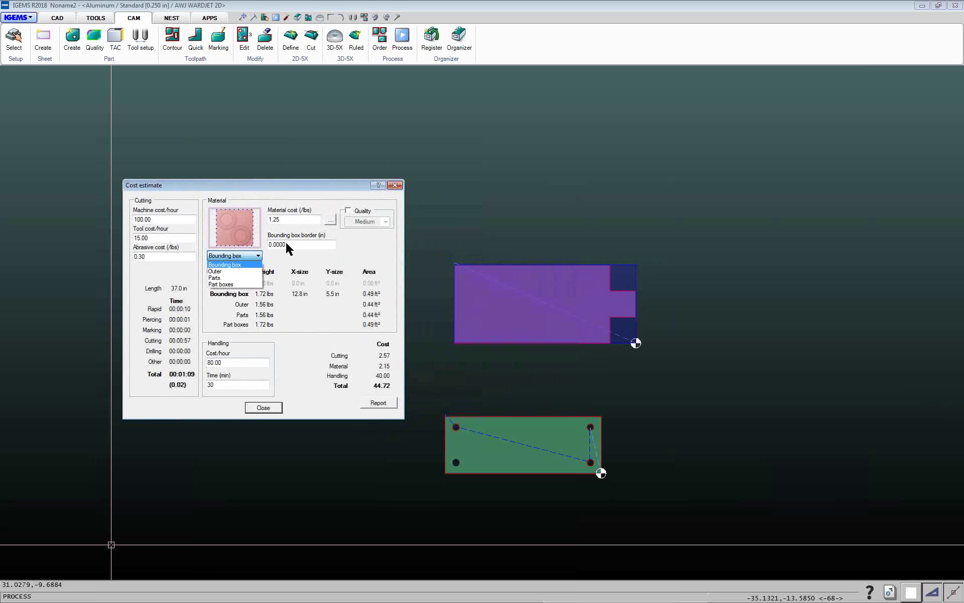
left_click(222, 271)
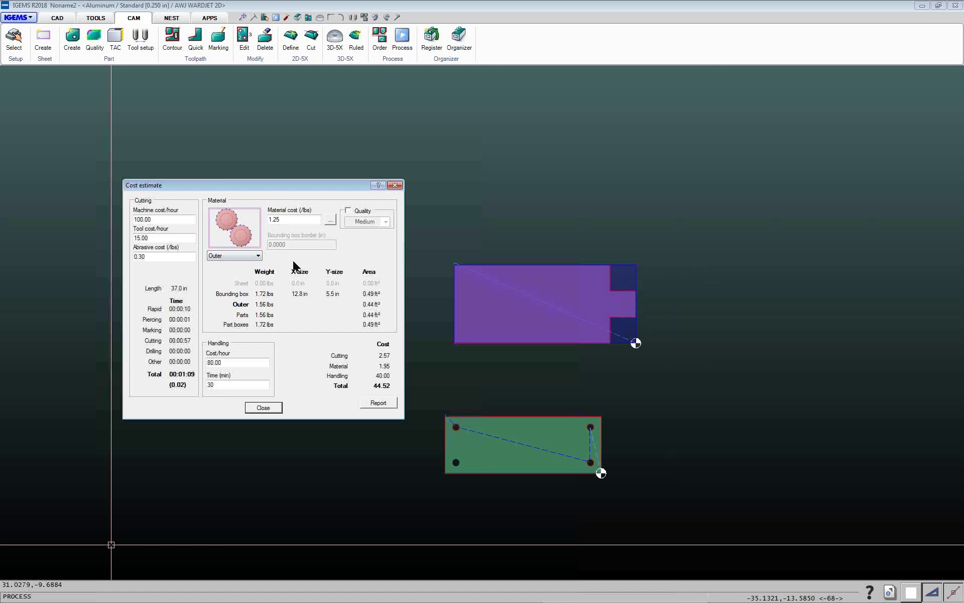
left_click(235, 256)
left_click(221, 278)
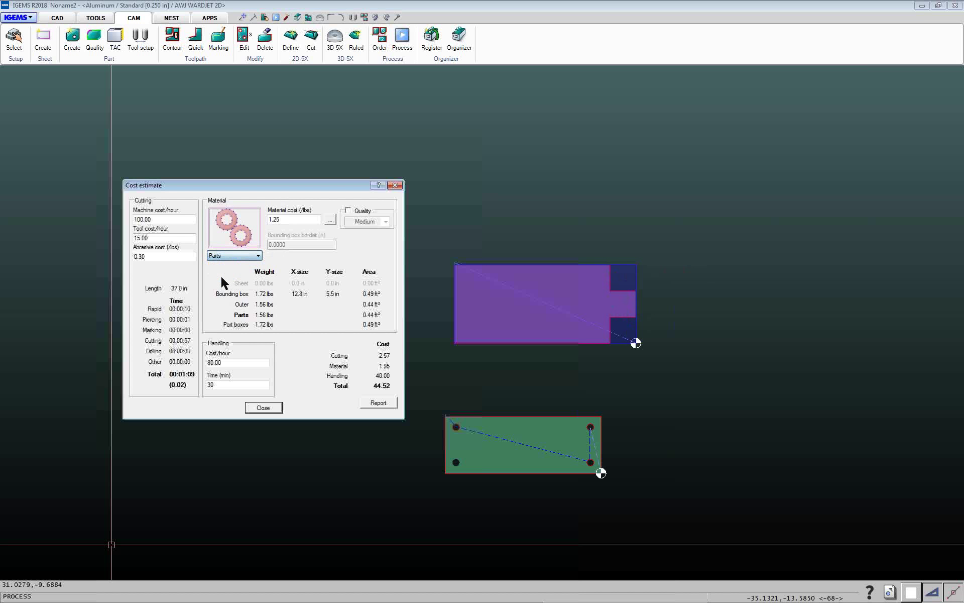
left_click(263, 407)
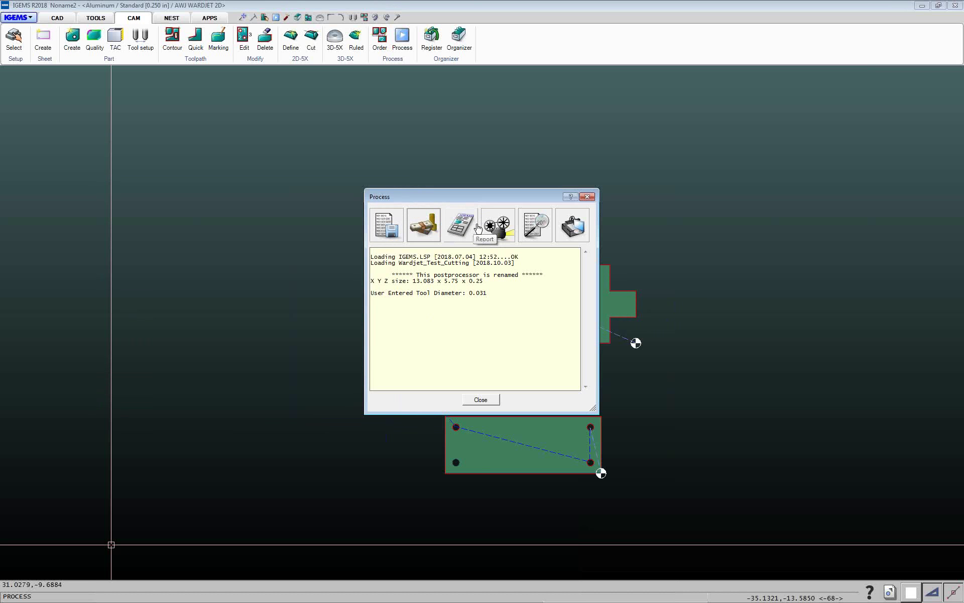
left_click(480, 401)
scroll(477, 398, "down", 5)
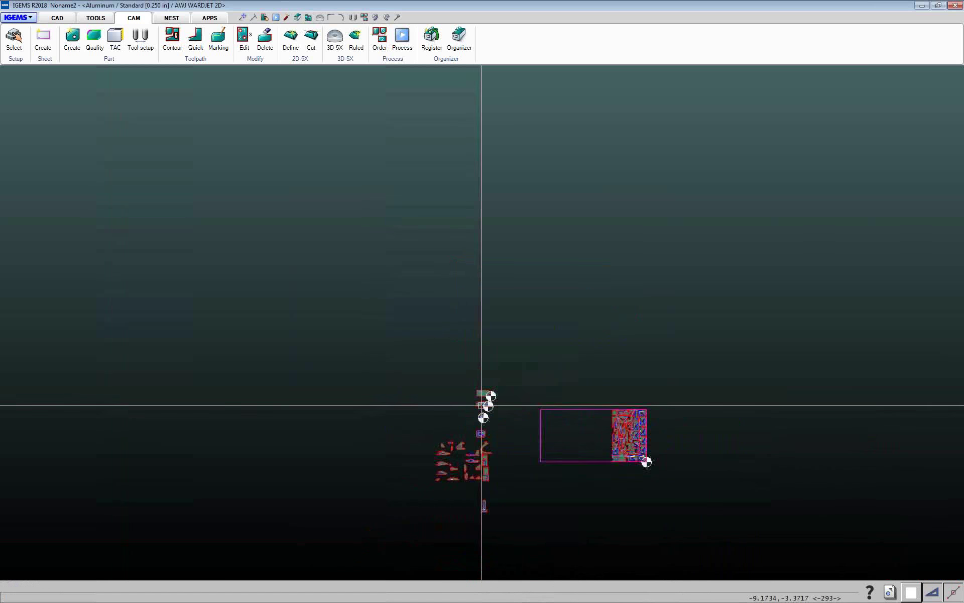
middle_click_drag(480, 405, 385, 306)
scroll(393, 398, "up", 3)
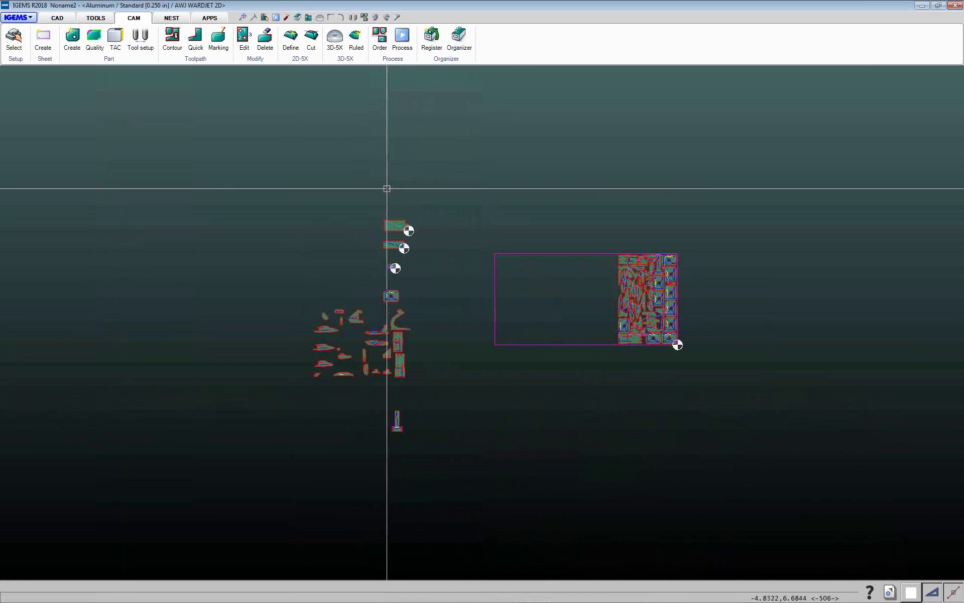
middle_click_drag(357, 197, 340, 144)
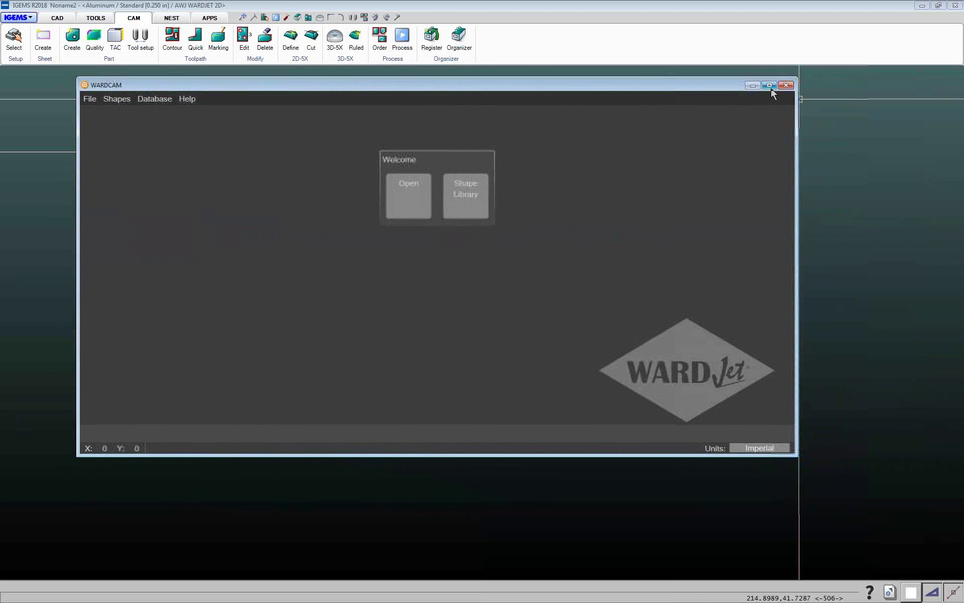
Switch to WARDCAM, maximize its window and open the file import dialog
left_click(770, 86)
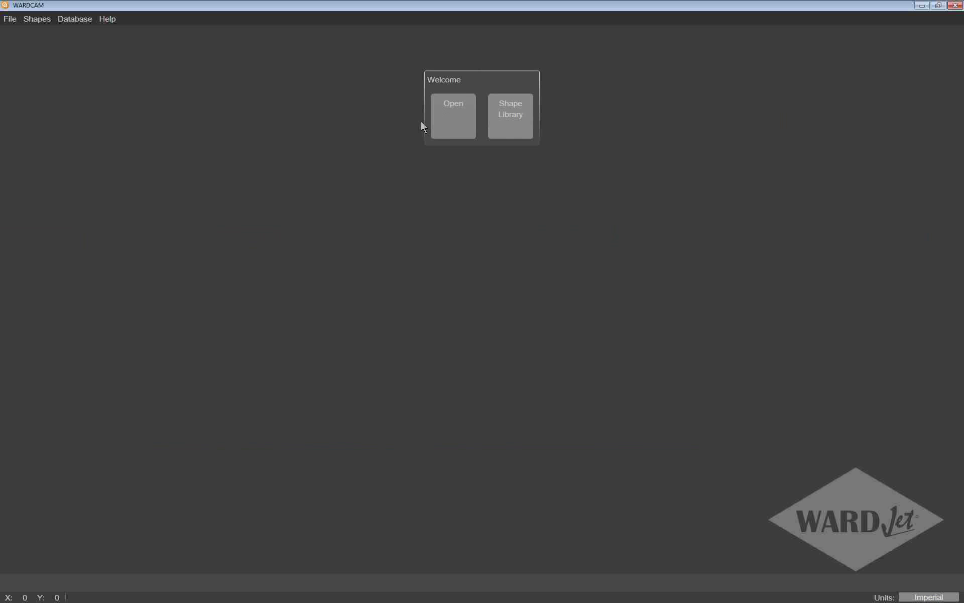
left_click(453, 117)
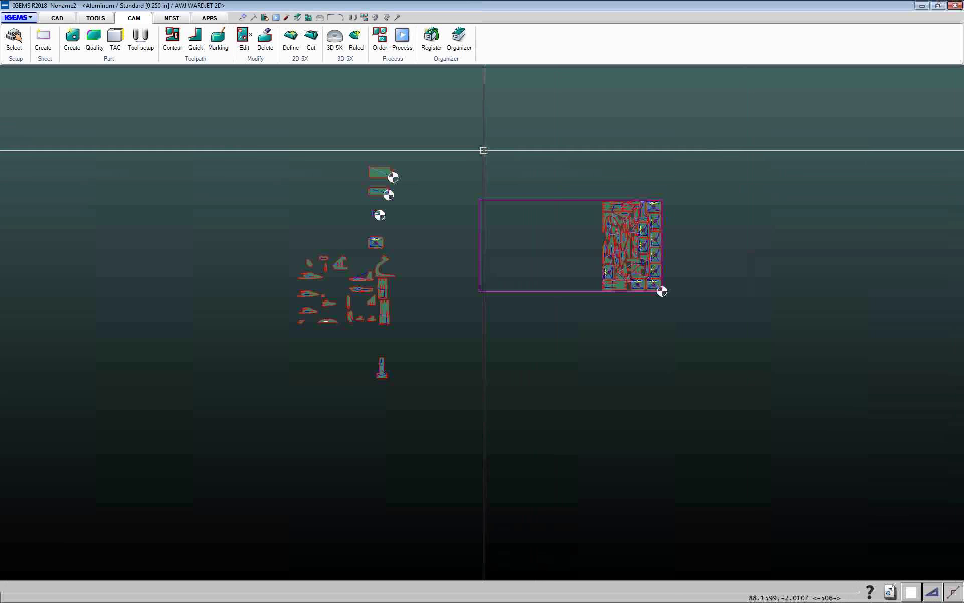
Switch back to IGEMS and choose Outside with tab as the external lead for a contour toolpath on the WARDJET plate
scroll(374, 209, "up", 3)
scroll(377, 236, "up", 4)
middle_click_drag(368, 230, 326, 12)
scroll(331, 351, "up", 1)
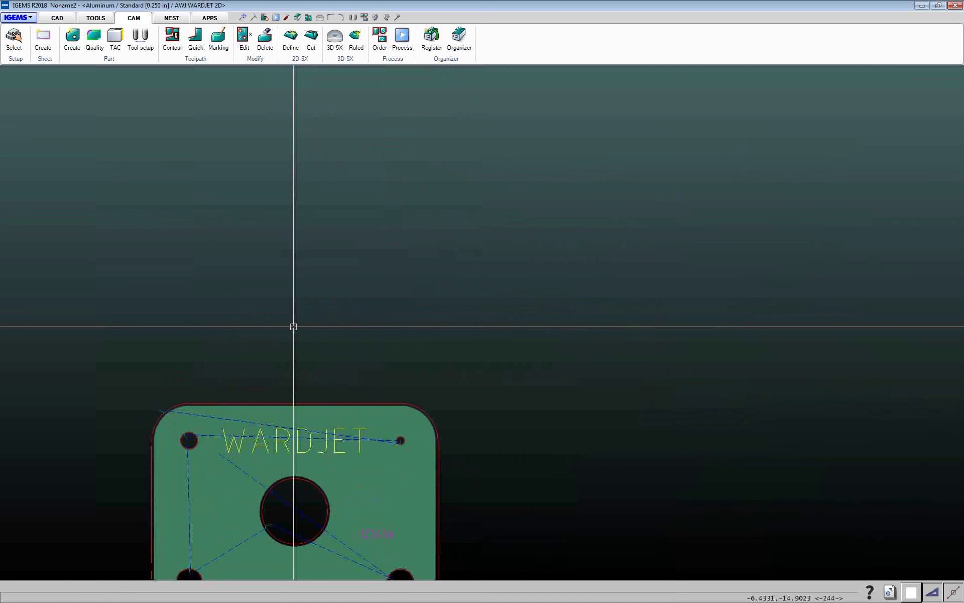
middle_click_drag(292, 327, 413, 108)
left_click(169, 41)
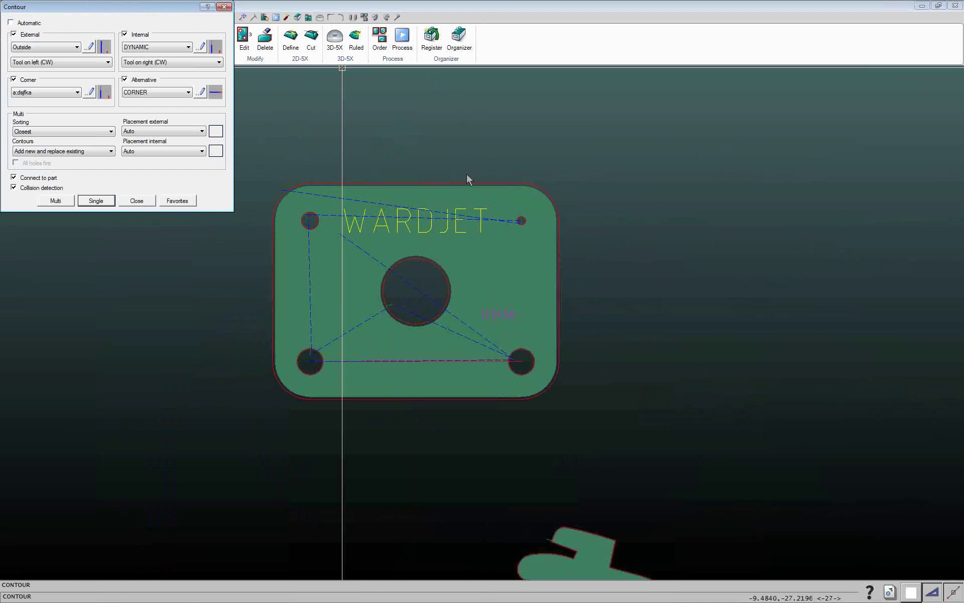
left_click(63, 48)
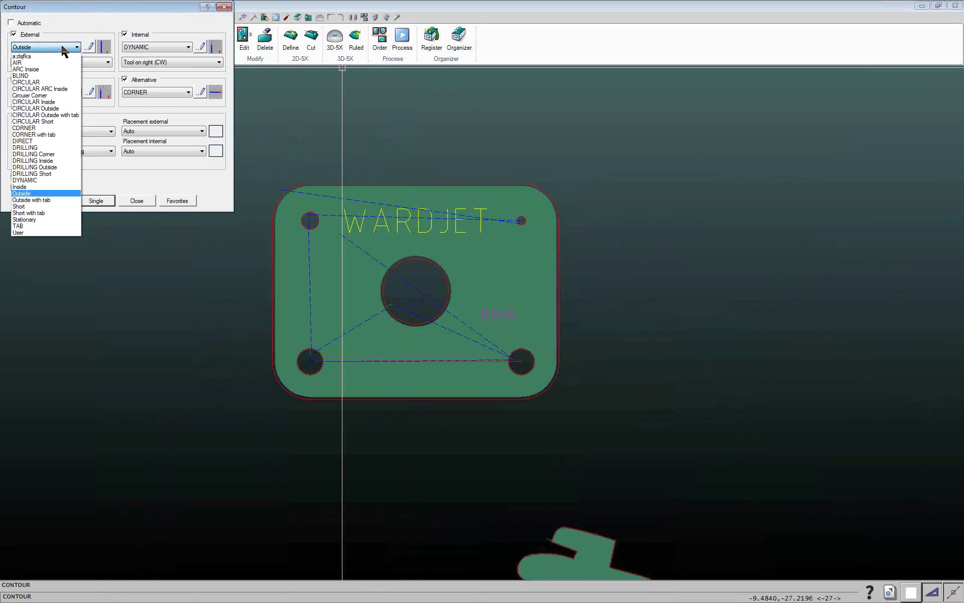
left_click(31, 200)
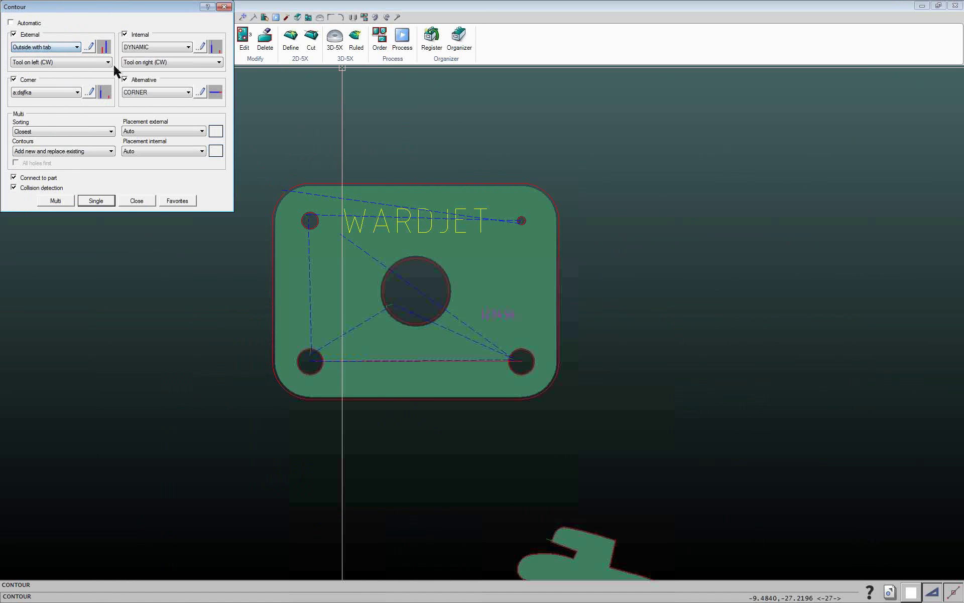
Check the overcut of the Outside with tab lead and preview a single contour with it at the plate's rounded corner
left_click(89, 47)
left_click(522, 317)
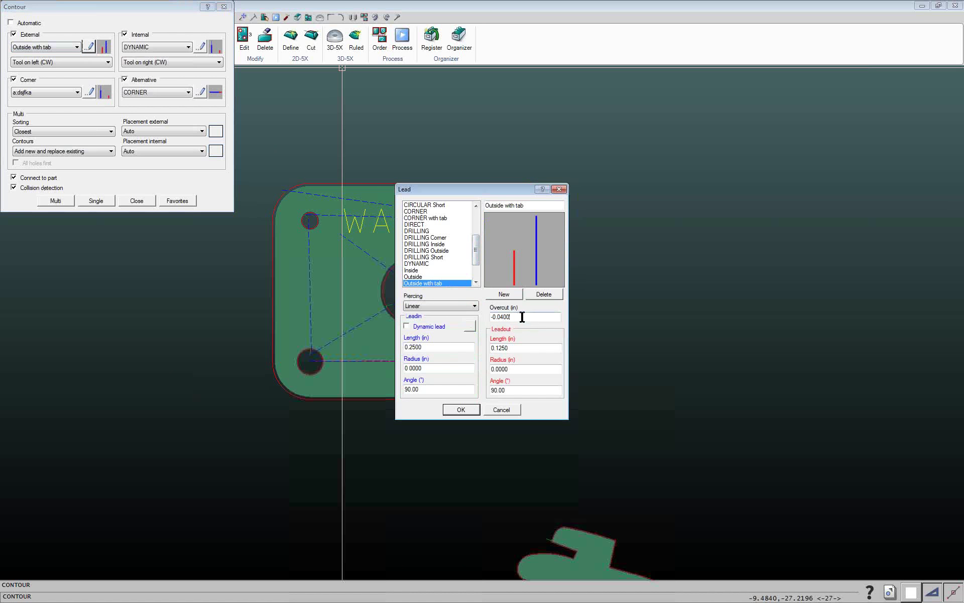
left_click_drag(522, 316, 468, 322)
left_click(466, 410)
left_click(95, 201)
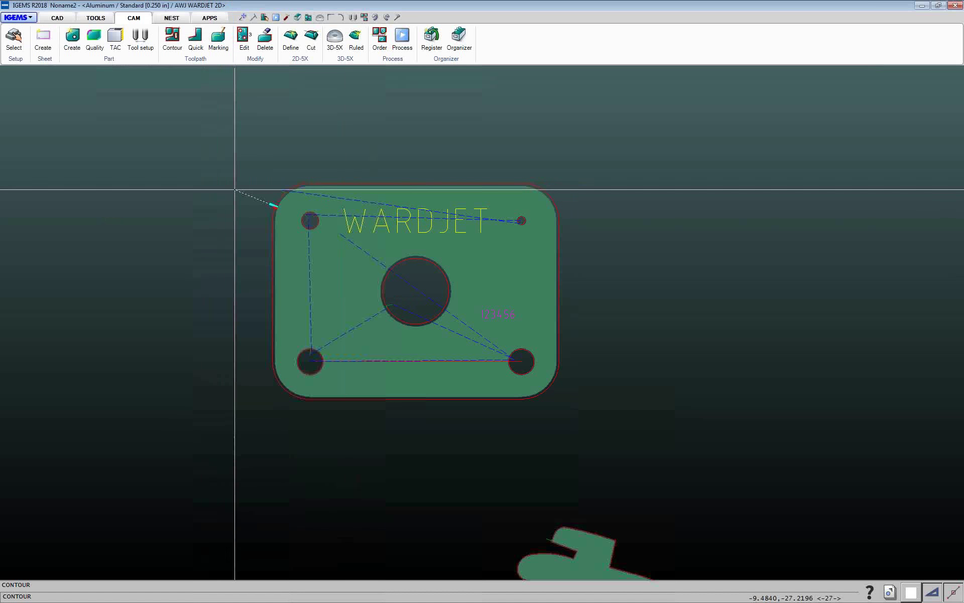
scroll(255, 194, "up", 5)
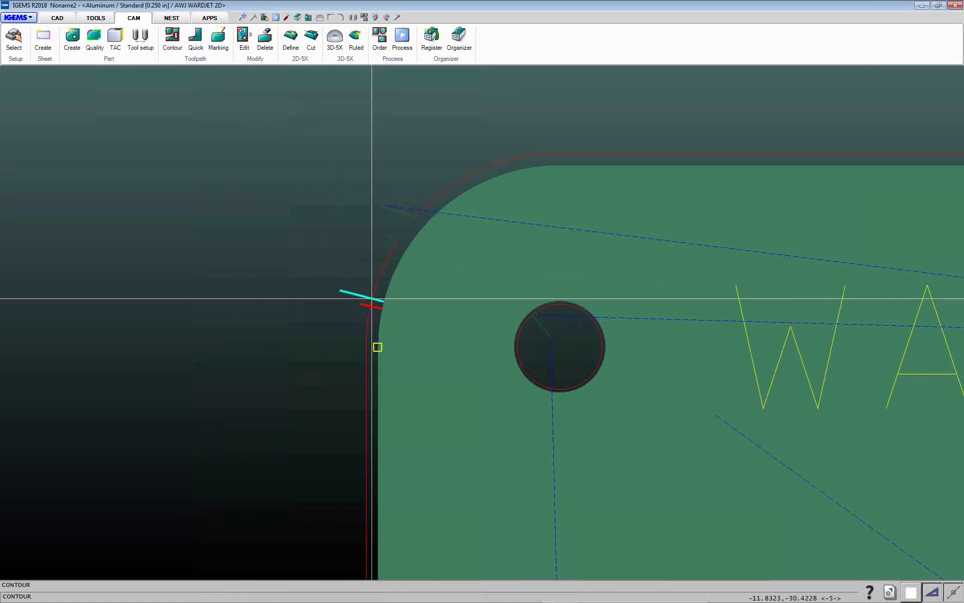
key("Escape")
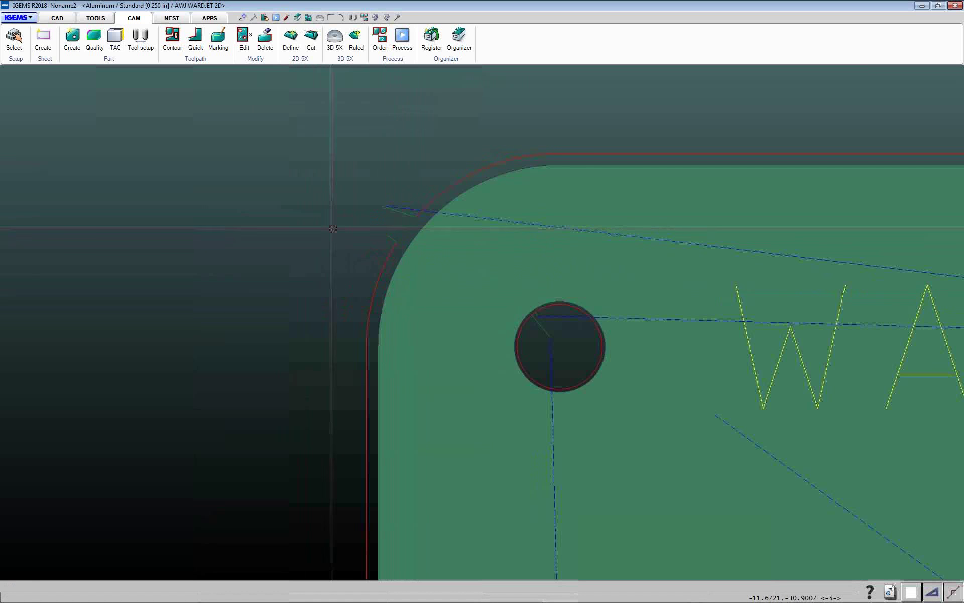
Reopen the contour settings, inspect the Outside with tab lead's overcut again, and close them without changes
scroll(333, 228, "down", 5)
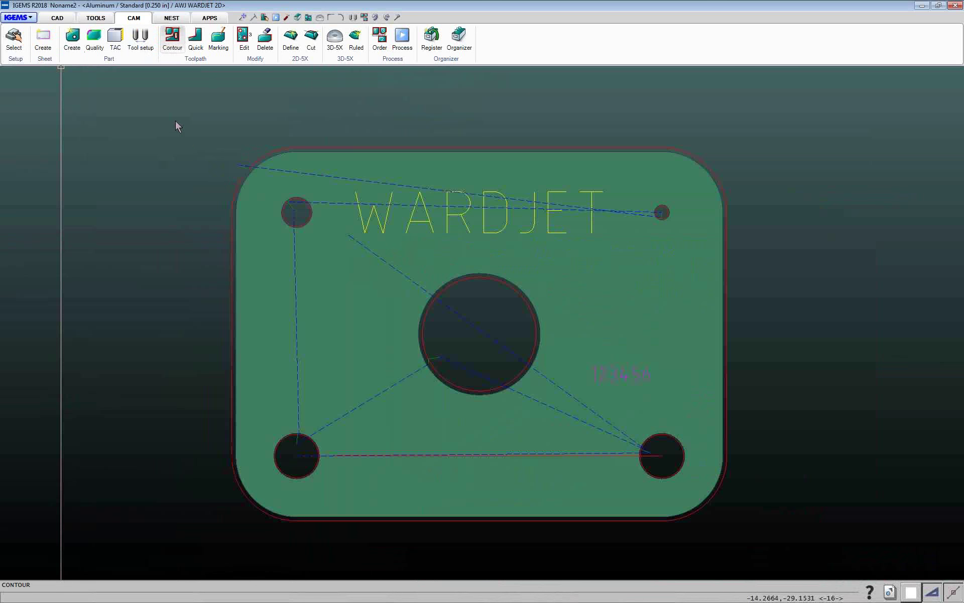
left_click(91, 47)
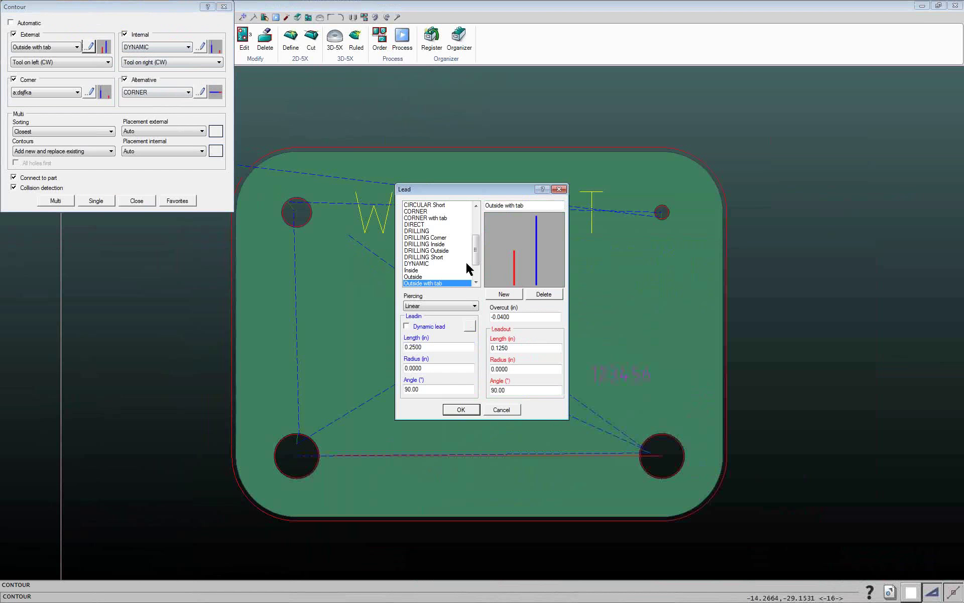
left_click_drag(519, 316, 456, 318)
left_click(507, 410)
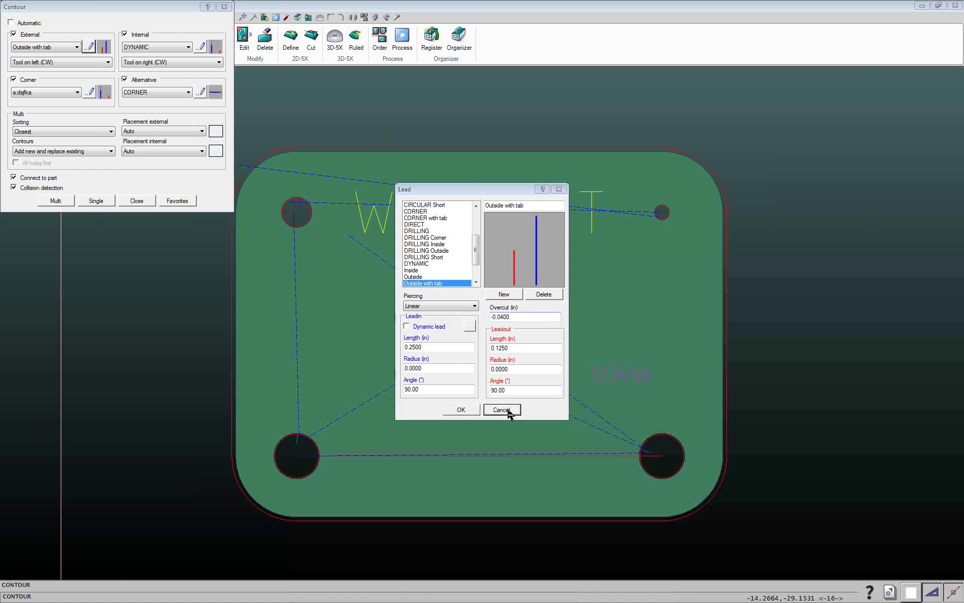
left_click(135, 201)
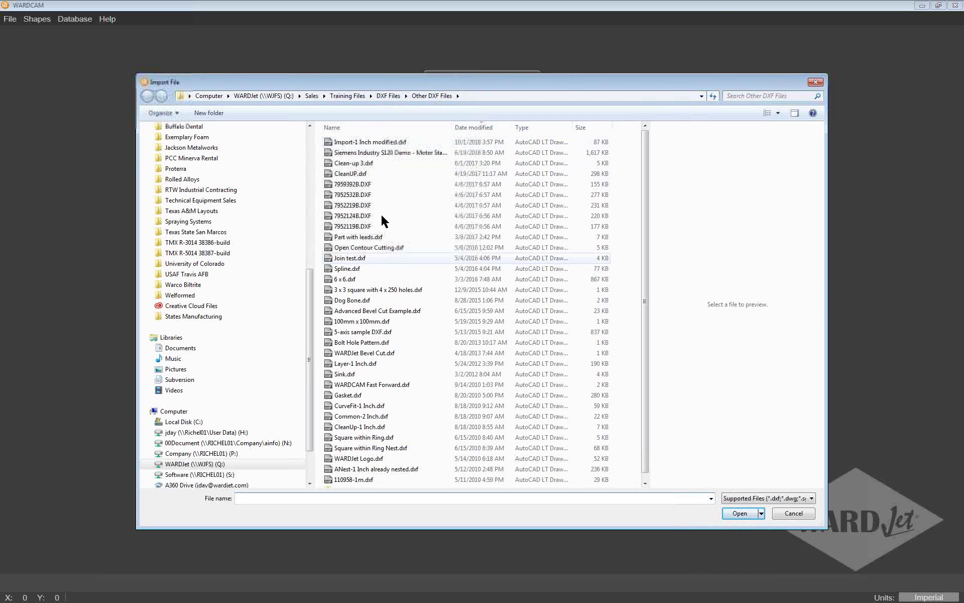
In WARDCAM, import Import-4 Inch.dxf from the DXF Files folder and advance the drawing to the Parts stage
left_click(388, 96)
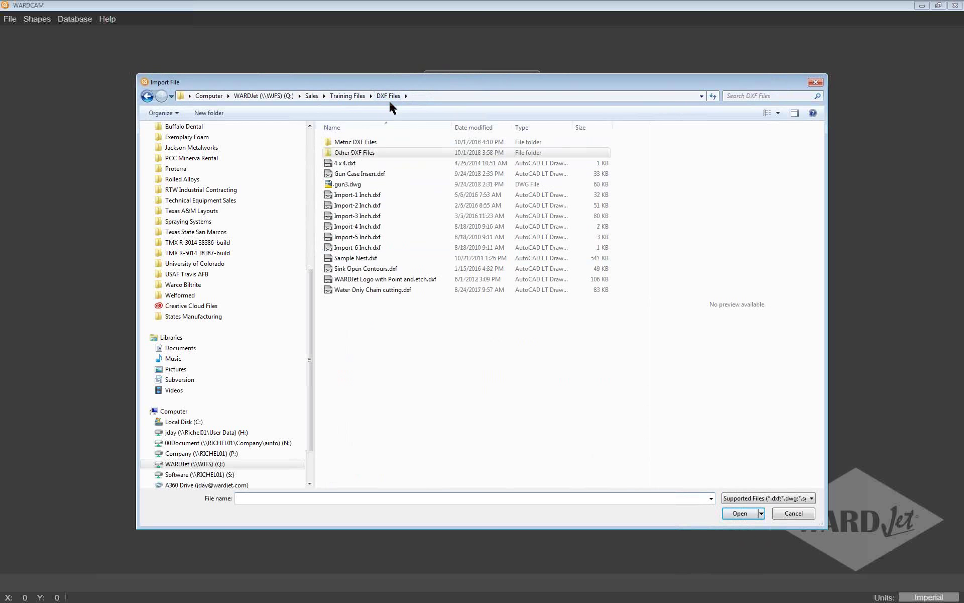
double_click(374, 230)
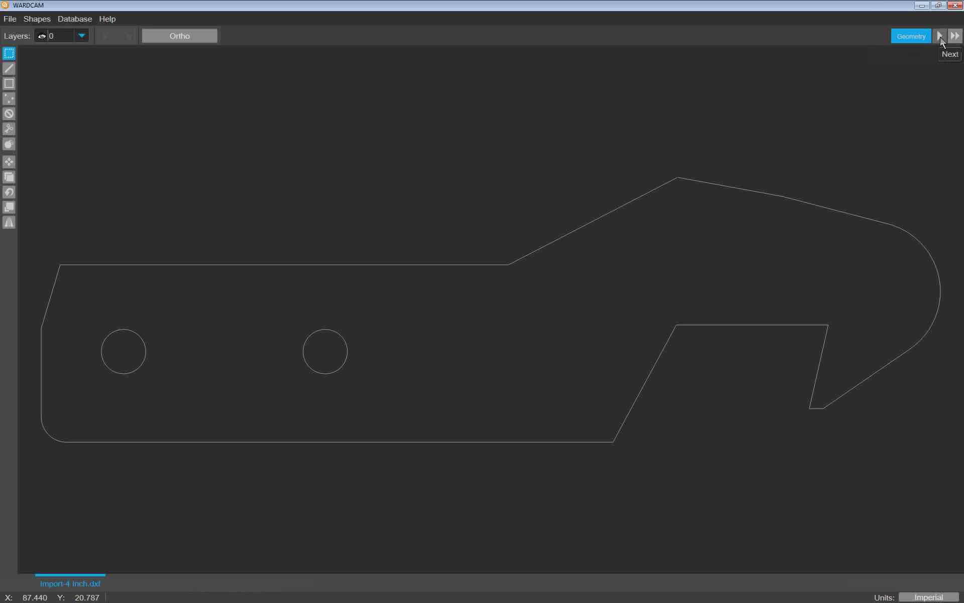
left_click(940, 37)
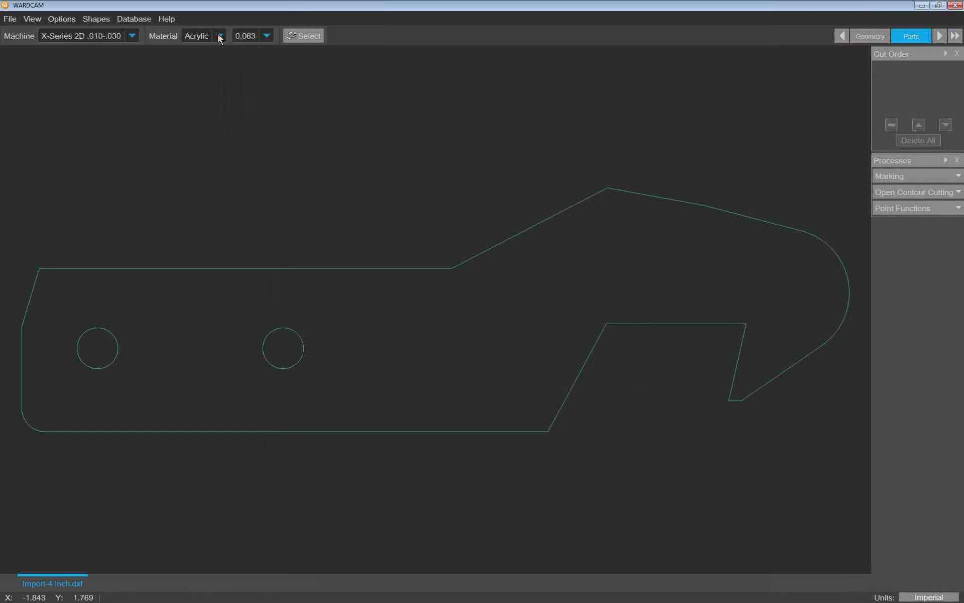
Set the part's material to Aluminium (6061) with a thickness of 0.125
left_click(217, 34)
left_click(210, 66)
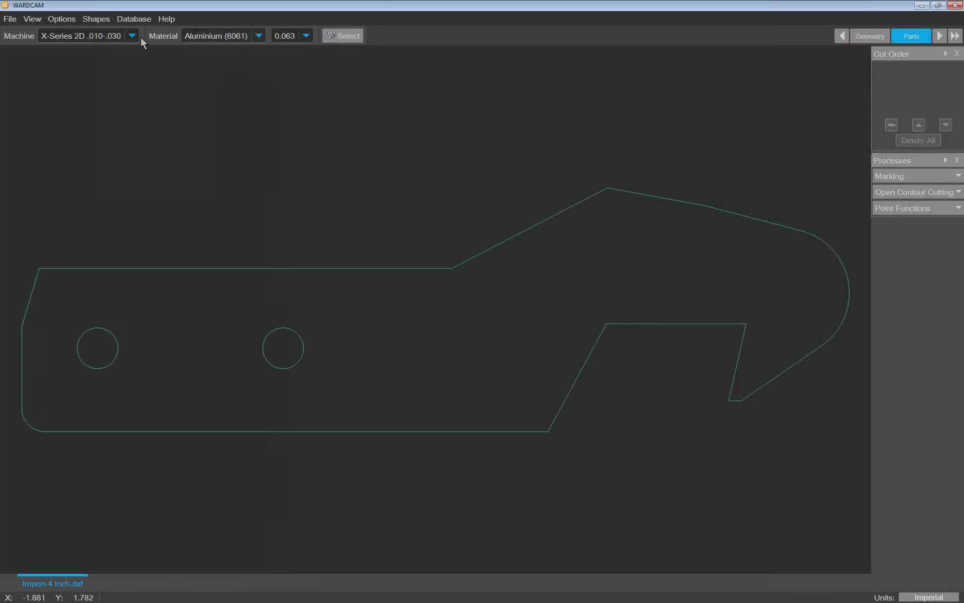
left_click(305, 35)
left_click(291, 65)
Set the outside lead's tab width to .03 in. for 0.125 Aluminium (6061) in the material database and save it
left_click(130, 19)
left_click(138, 34)
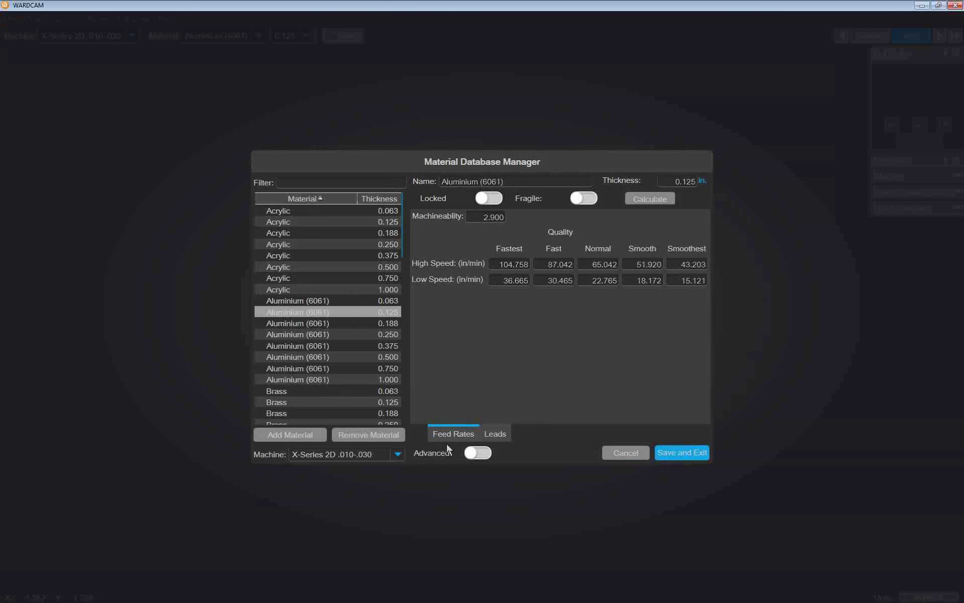
left_click(496, 435)
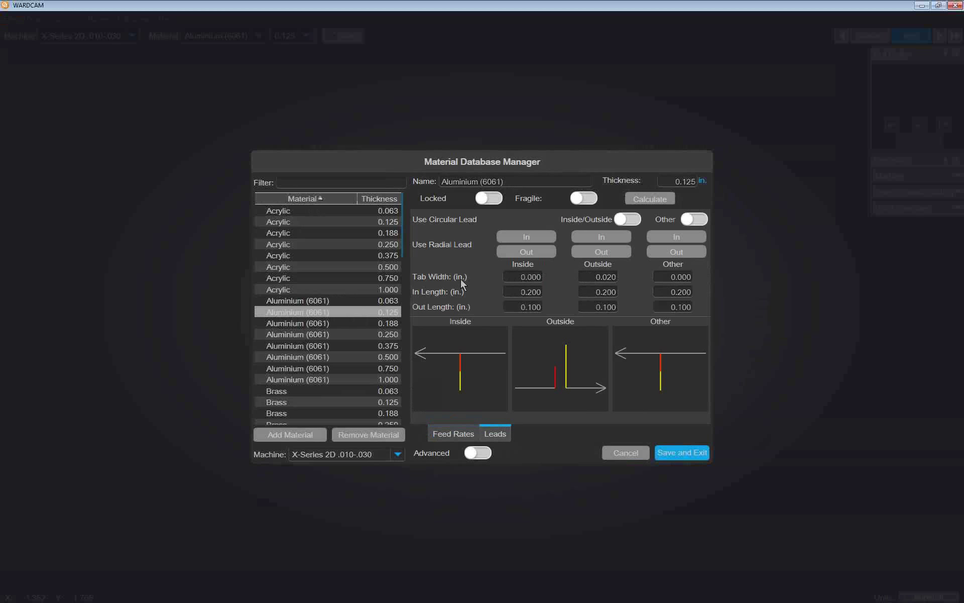
left_click(588, 277)
type(".03")
left_click(664, 450)
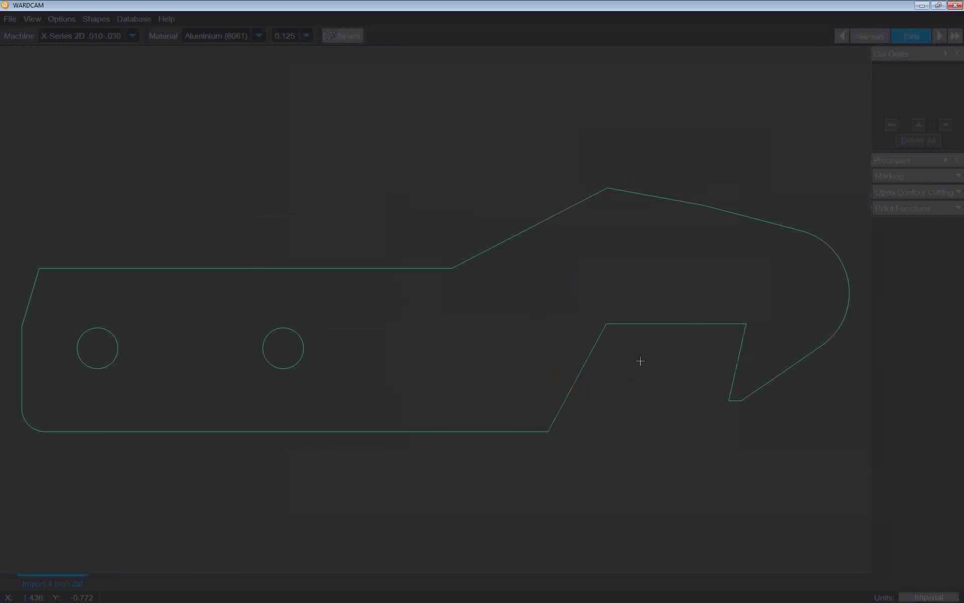
Advance the part to the Tool Path stage, add leads automatically, and inspect the tab gap at the outside lead
left_click(939, 36)
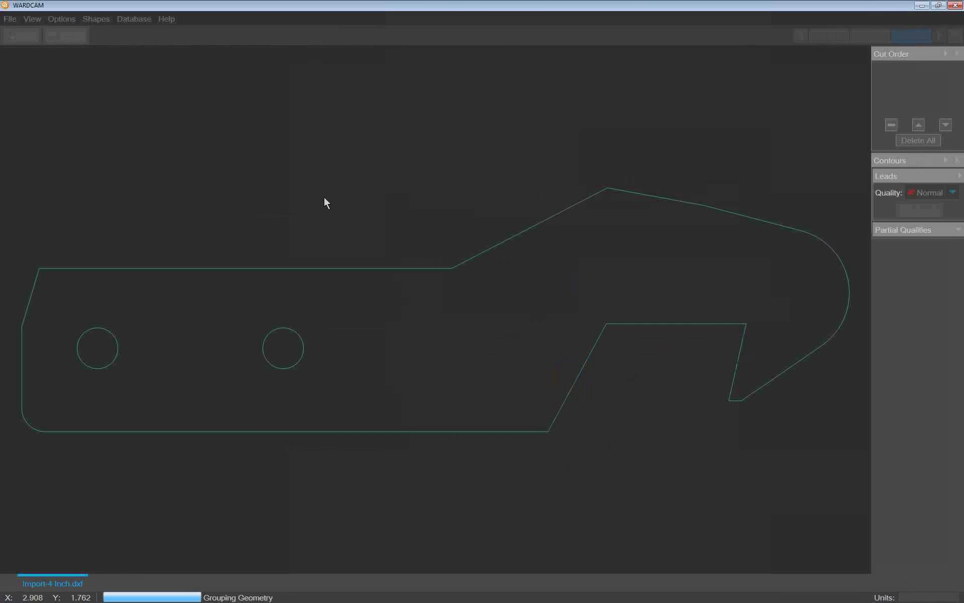
left_click(21, 36)
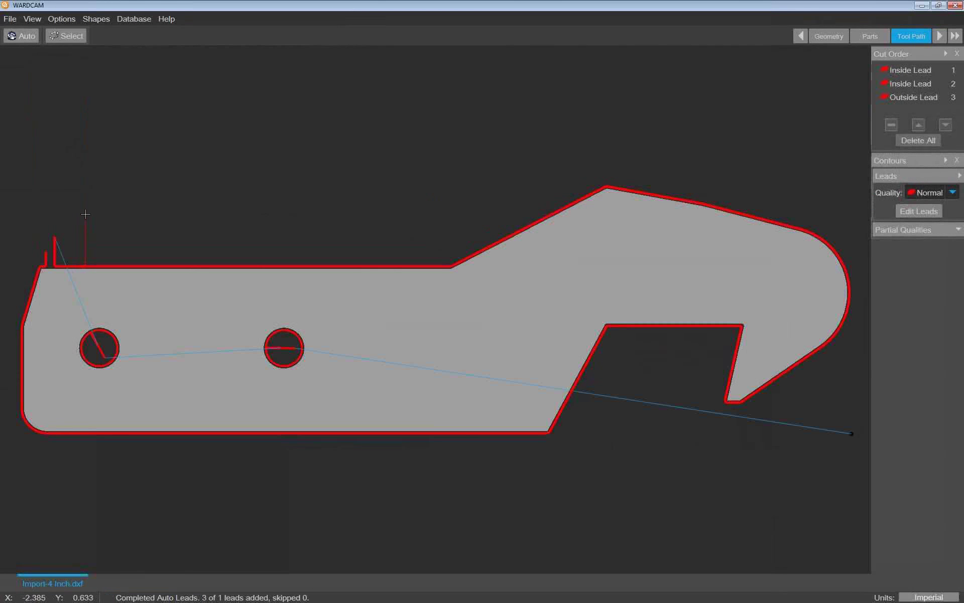
scroll(154, 246, "up", 5)
scroll(154, 246, "down", 2)
scroll(254, 236, "up", 4)
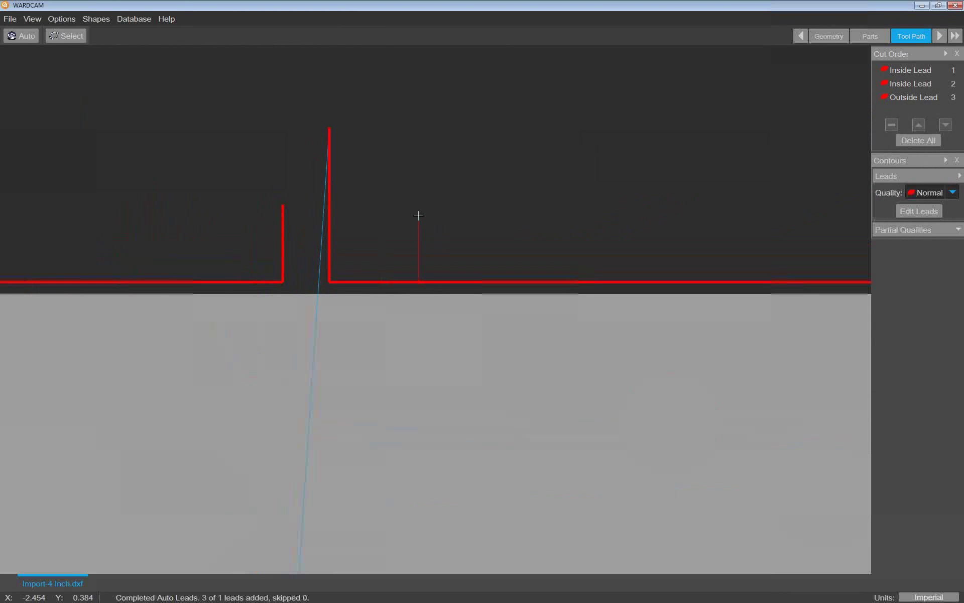
scroll(605, 275, "down", 5)
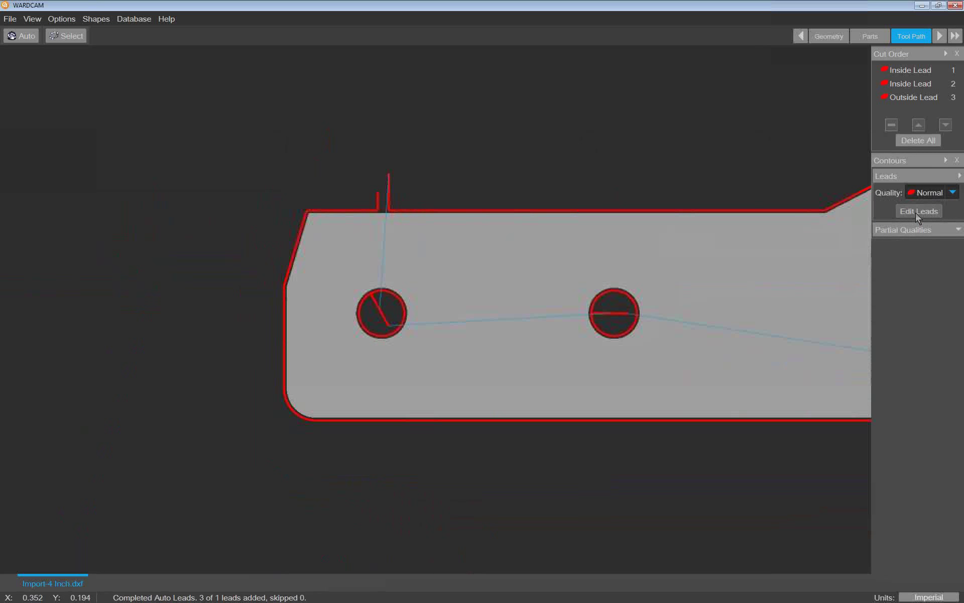
Set the inside lead's tab width to -.02 in. for 0.125 Aluminium (6061) in the material database and save it
left_click(915, 212)
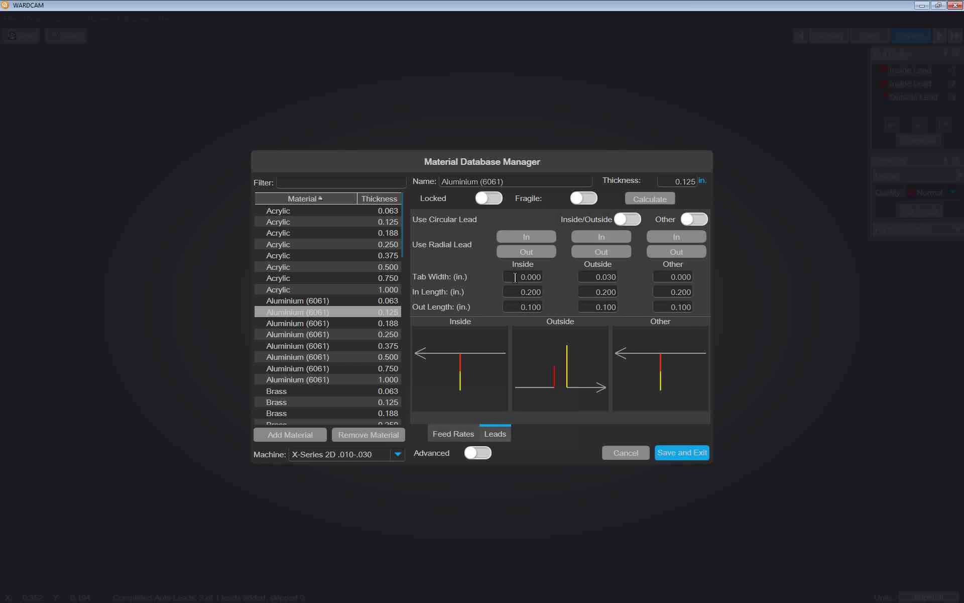
left_click_drag(510, 278, 558, 276)
key("BackSpace")
type("-.02")
left_click(504, 292)
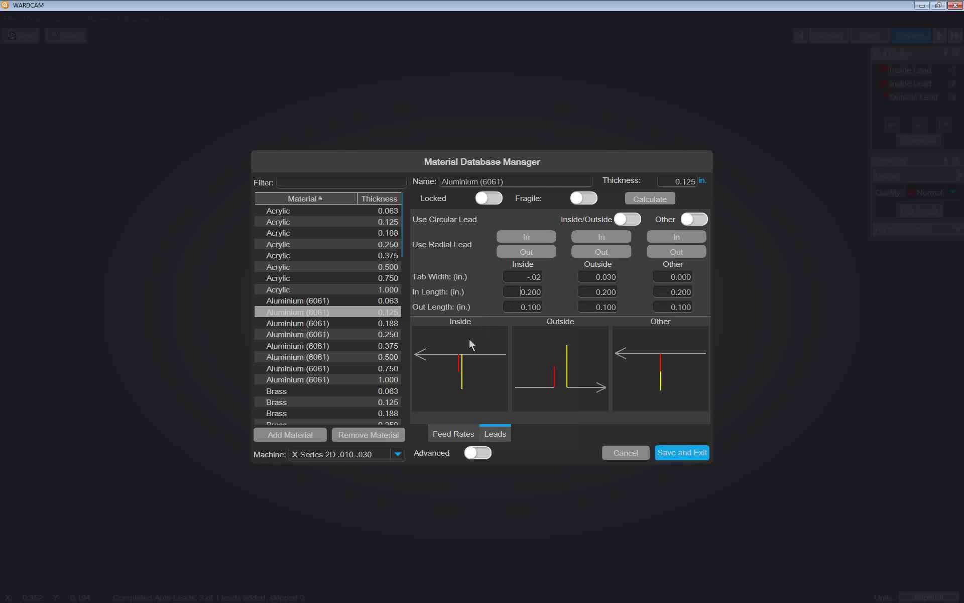
double_click(518, 279)
double_click(587, 276)
left_click(681, 452)
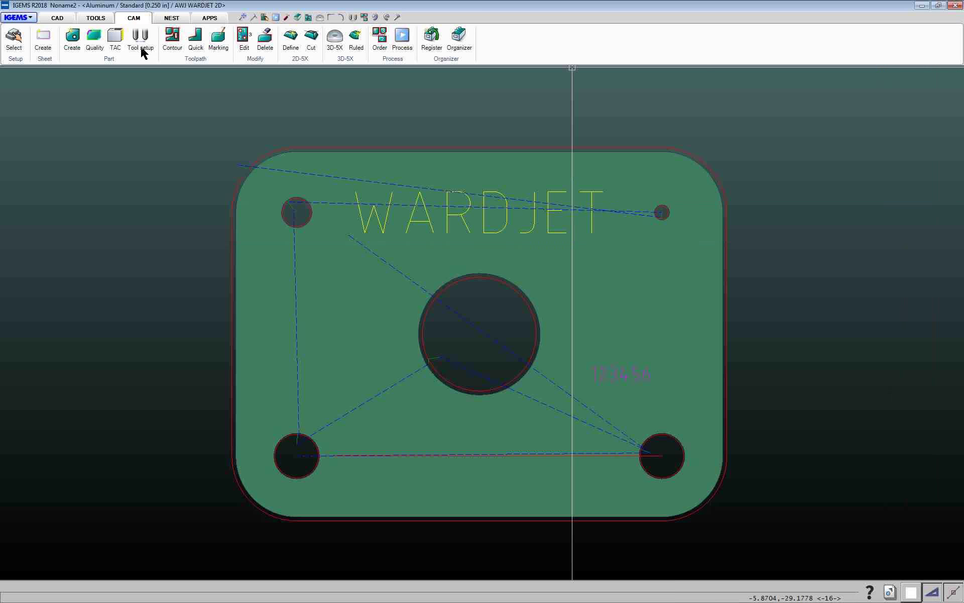
Switch to IGEMS and open the Outside with tab lead from the contour settings to examine its overcut value
left_click(172, 57)
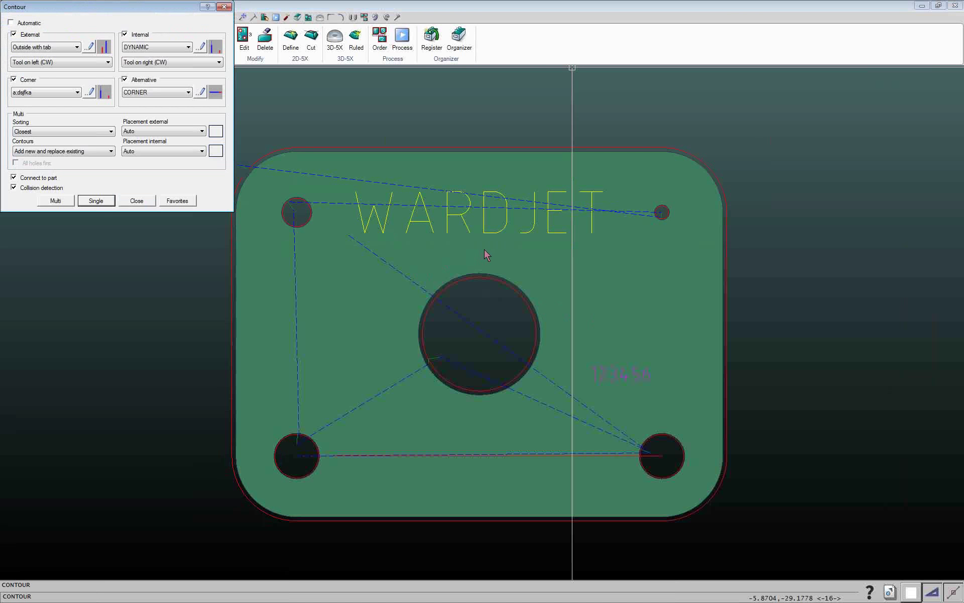
left_click(90, 47)
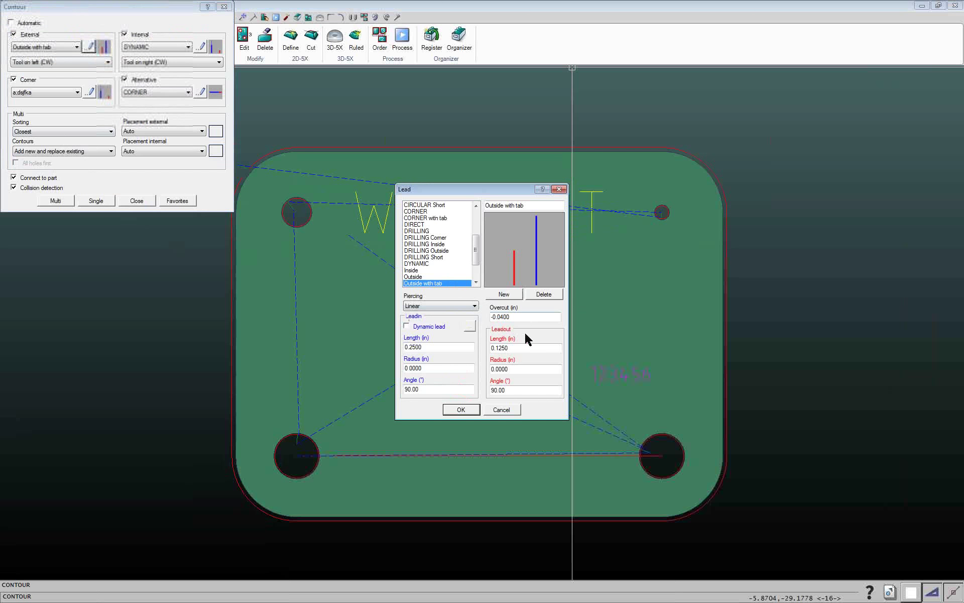
double_click(523, 317)
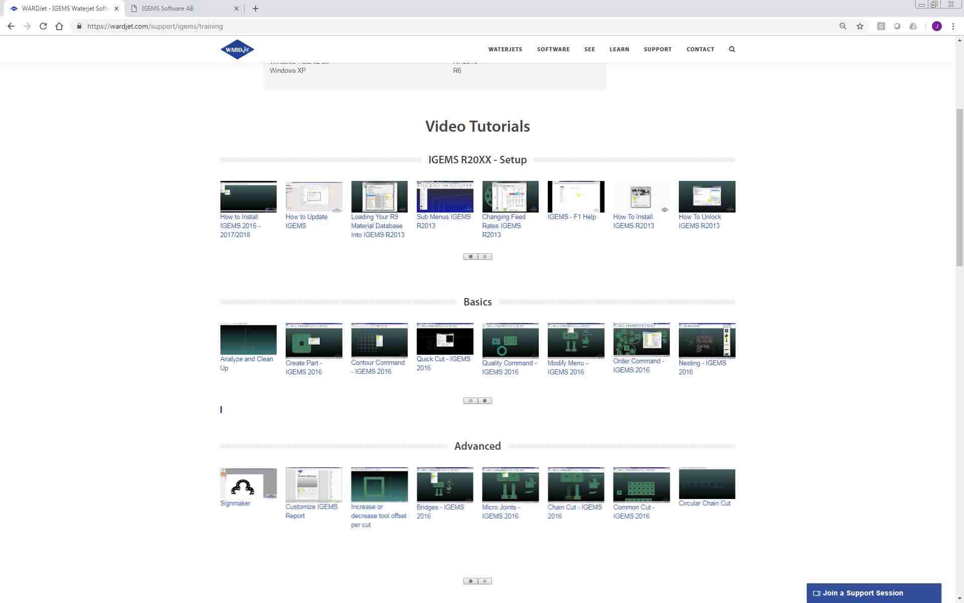
Switch to the WARDJet IGEMS training page in the browser and show the website's support options
mouse_move(652, 49)
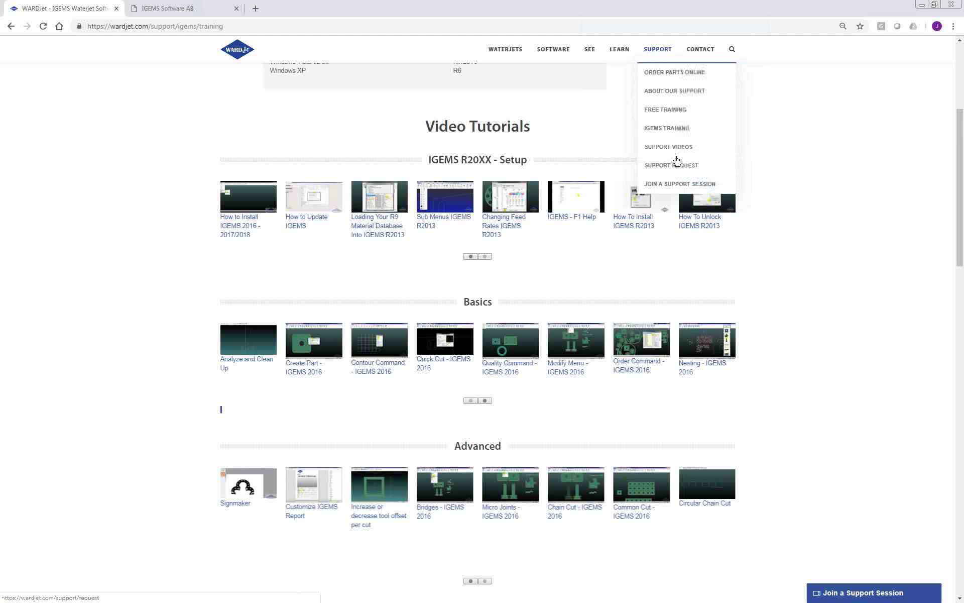